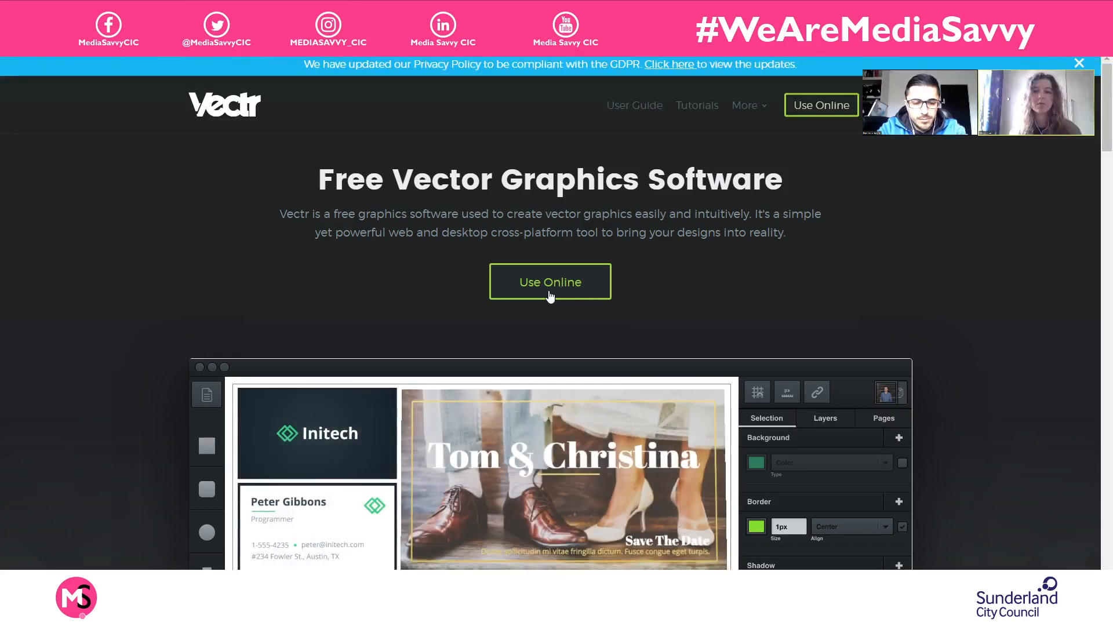
- Open the online version of the Vectr graphics editor from its home page
{"action": "left_click", "coordinate": [550, 296]}
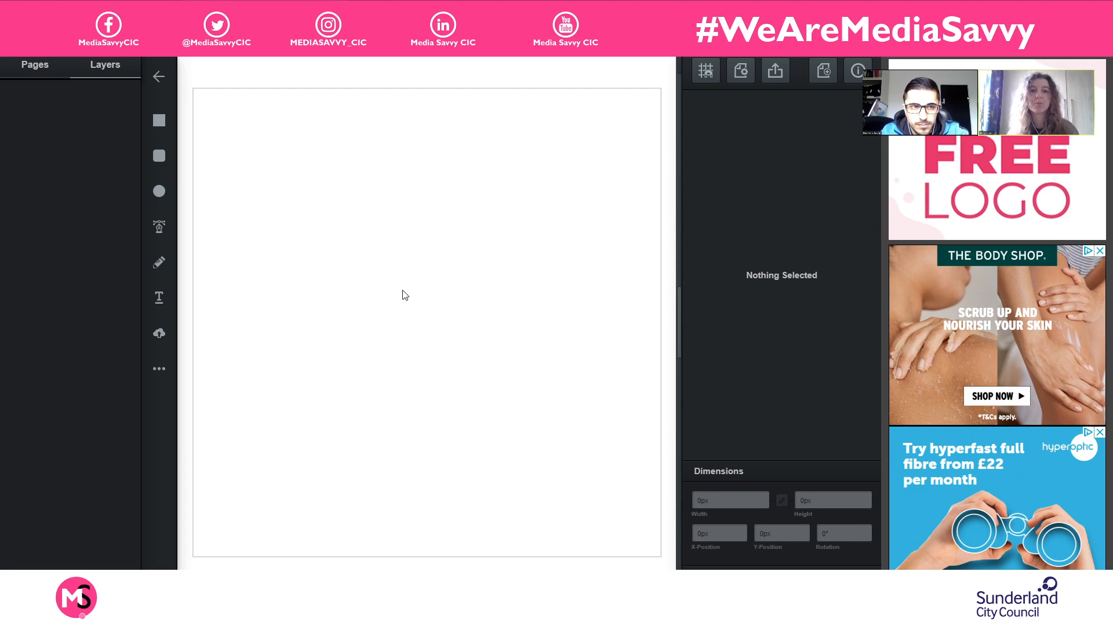
- Draw a rectangle from just outside the blank page's upper-left corner, spanning the page's full width as a background
{"action": "scroll", "coordinate": [404, 295], "scroll_direction": "up", "scroll_amount": 1}
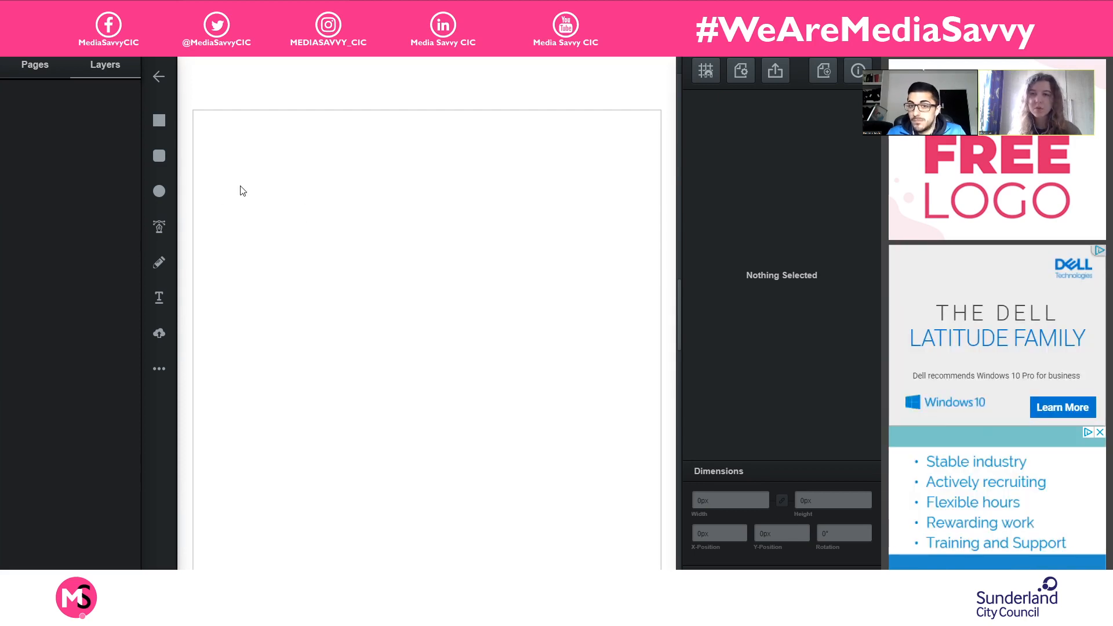
{"action": "left_click", "coordinate": [159, 122]}
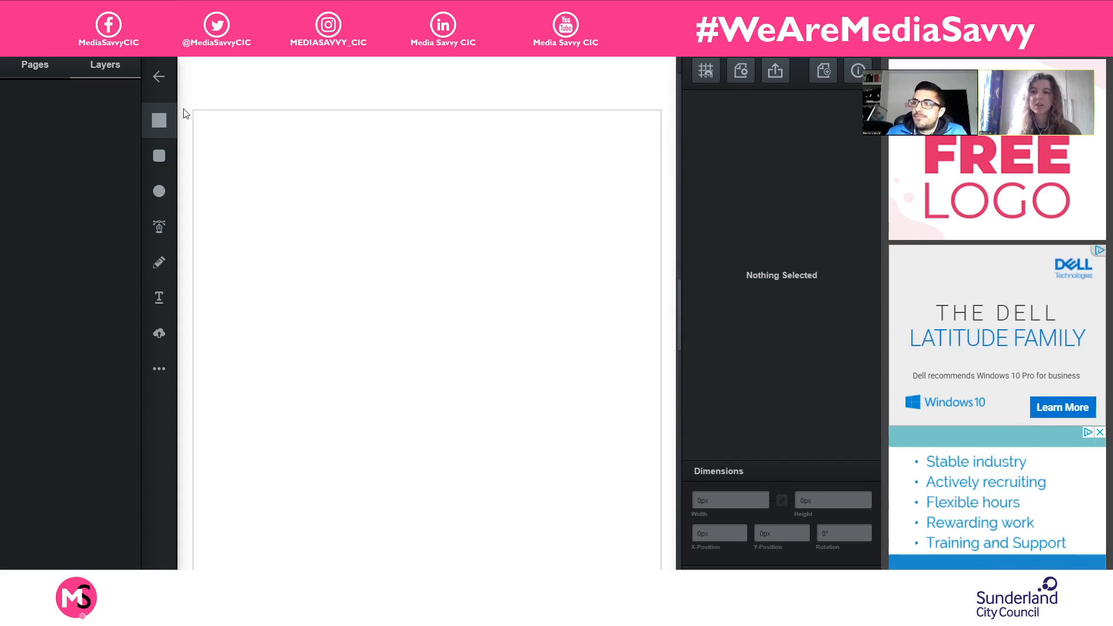
{"action": "left_click_drag", "start_coordinate": [186, 107], "coordinate": [667, 571]}
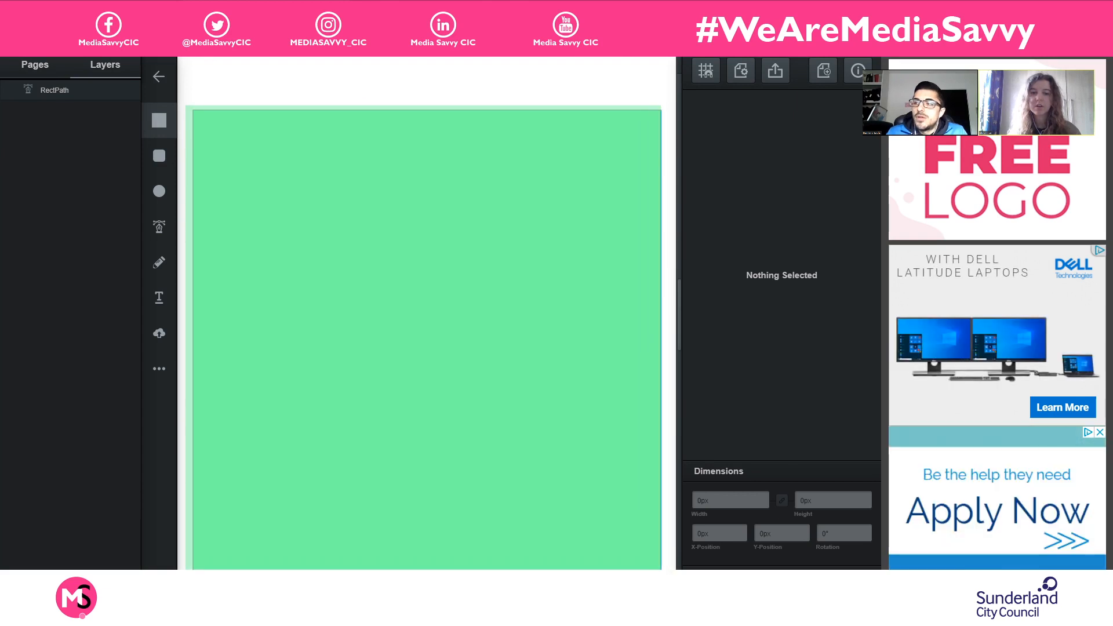
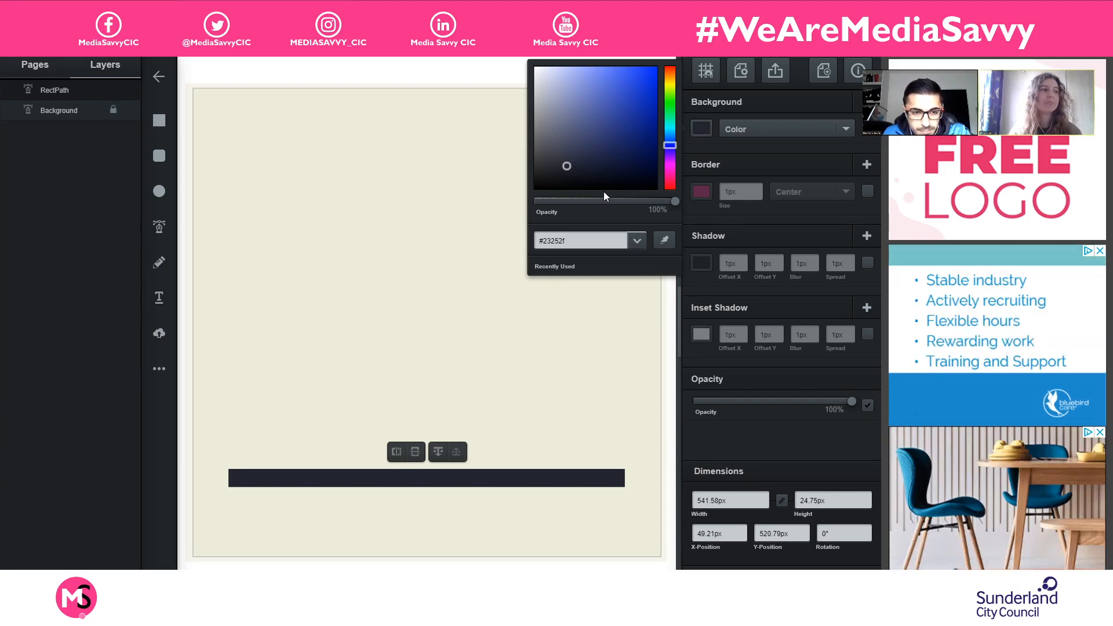
- Set the long dark bar's fill to #1e1f26, rename its layer Ground, and toggle the layer's visibility off and on
{"action": "left_click", "coordinate": [559, 170]}
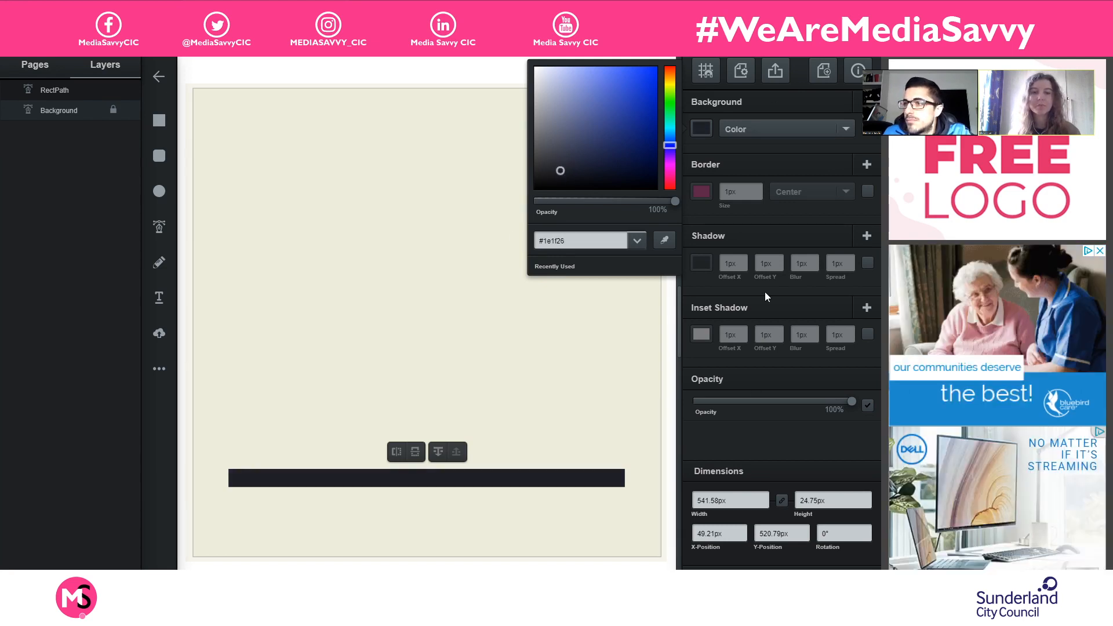
{"action": "left_click", "coordinate": [757, 161]}
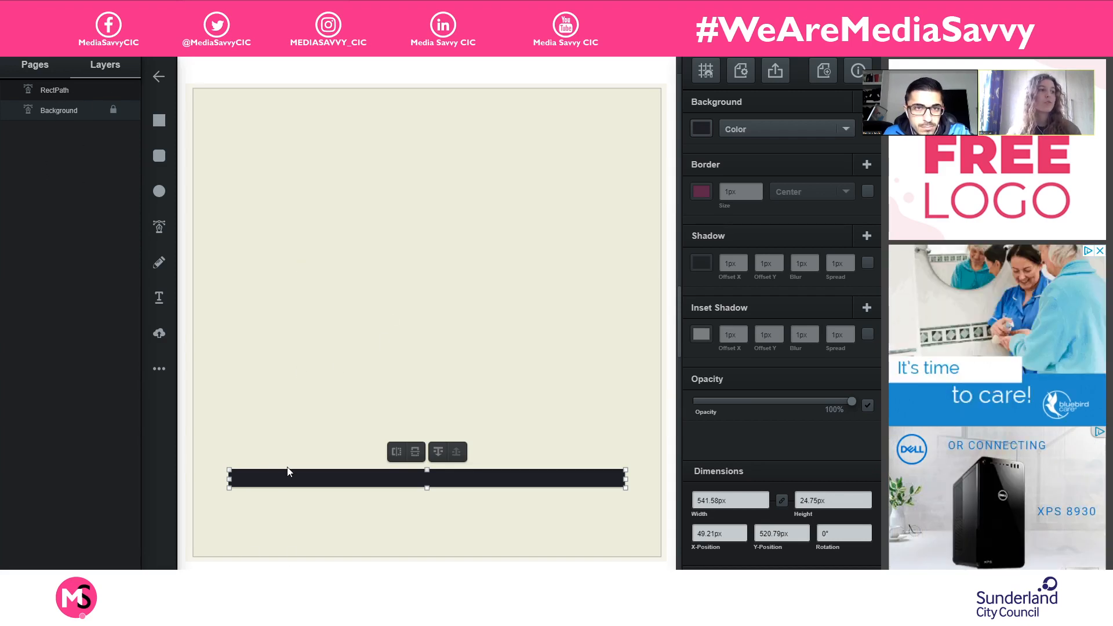
{"action": "double_click", "coordinate": [64, 91]}
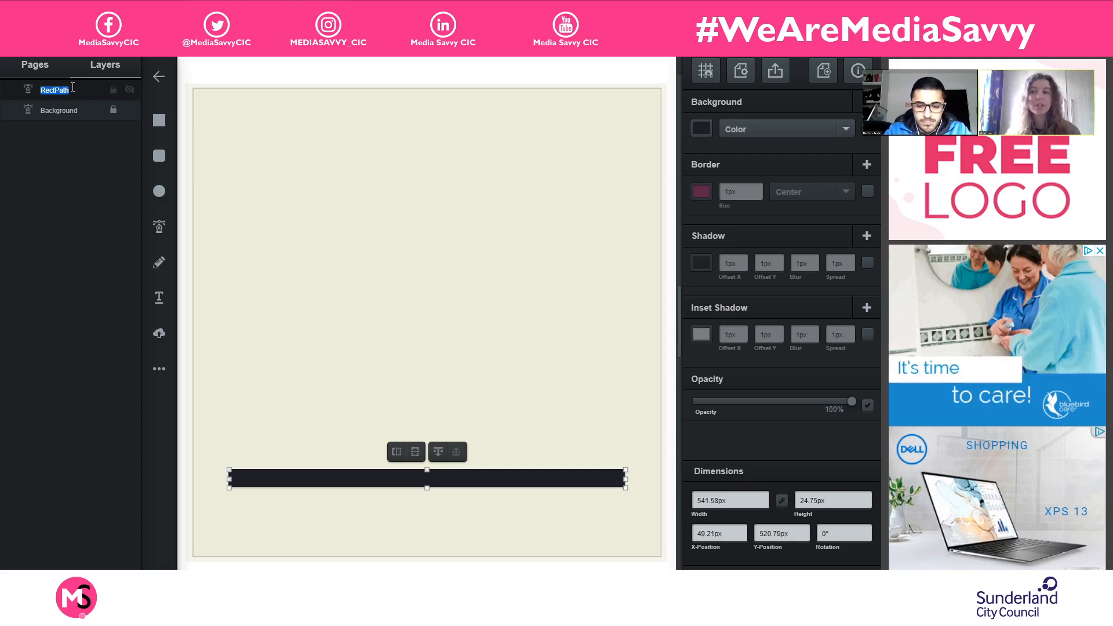
{"action": "type", "text": "Ground"}
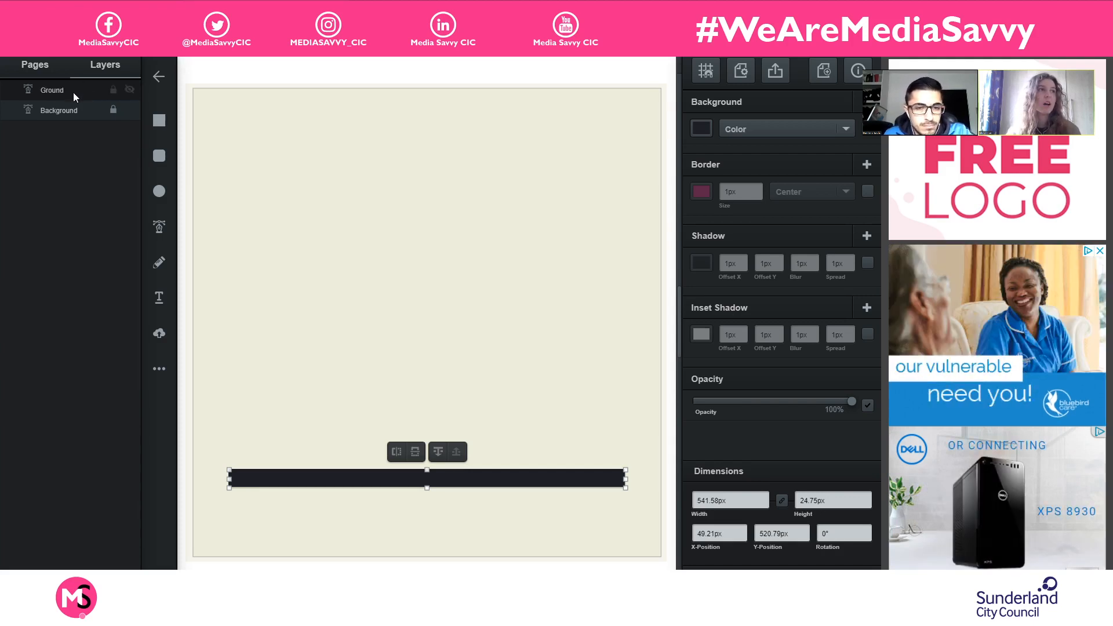
{"action": "left_click", "coordinate": [127, 90]}
{"action": "left_click", "coordinate": [127, 89]}
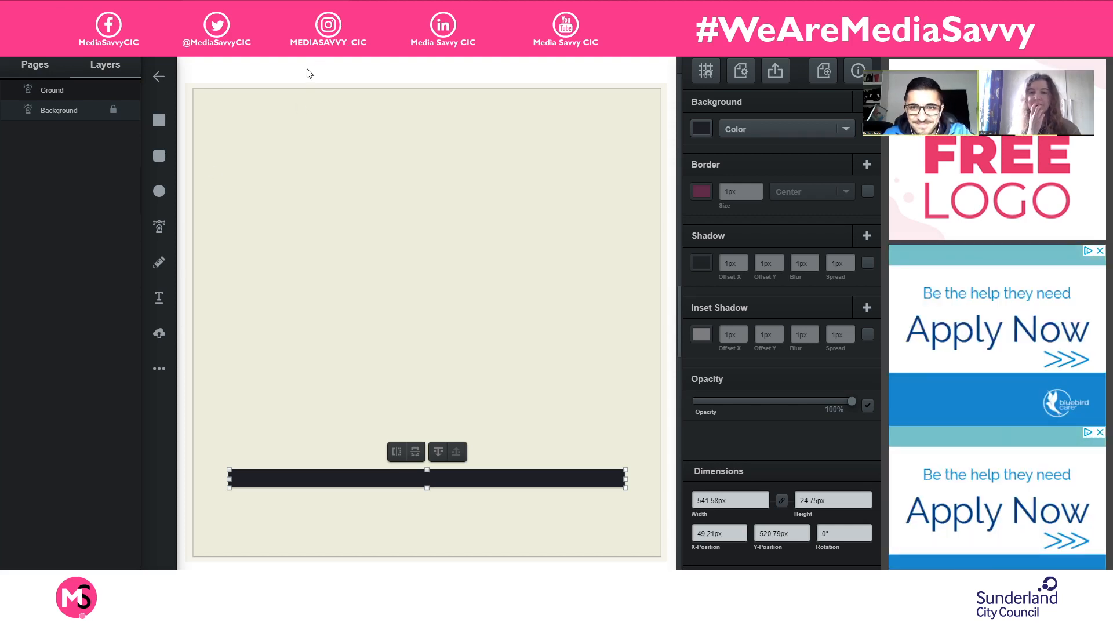
{"action": "left_click", "coordinate": [241, 77]}
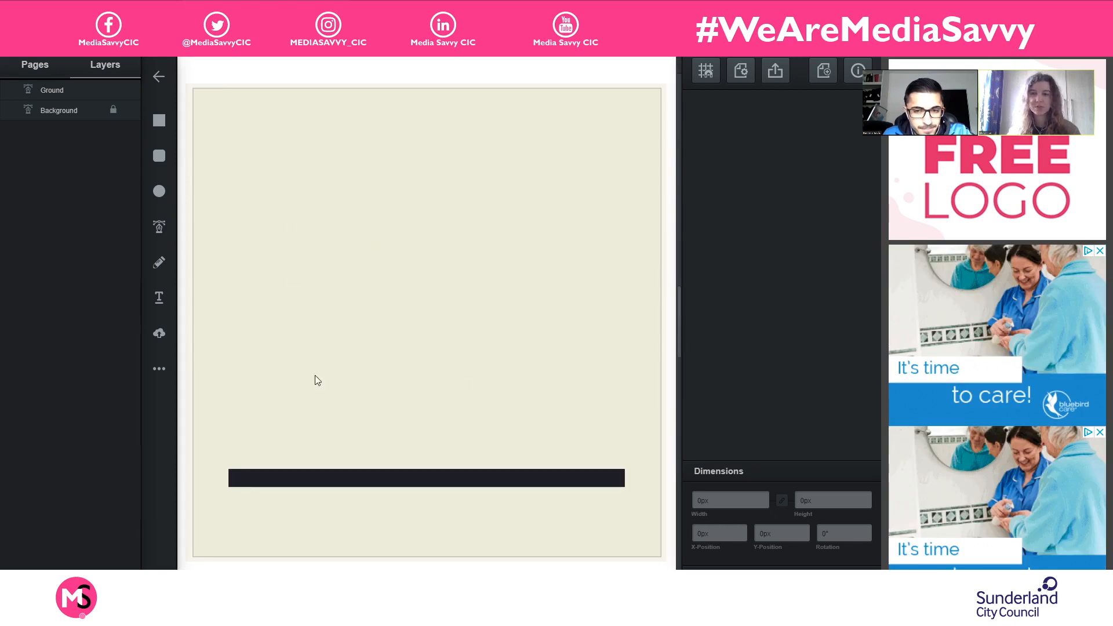
{"action": "left_click", "coordinate": [380, 480]}
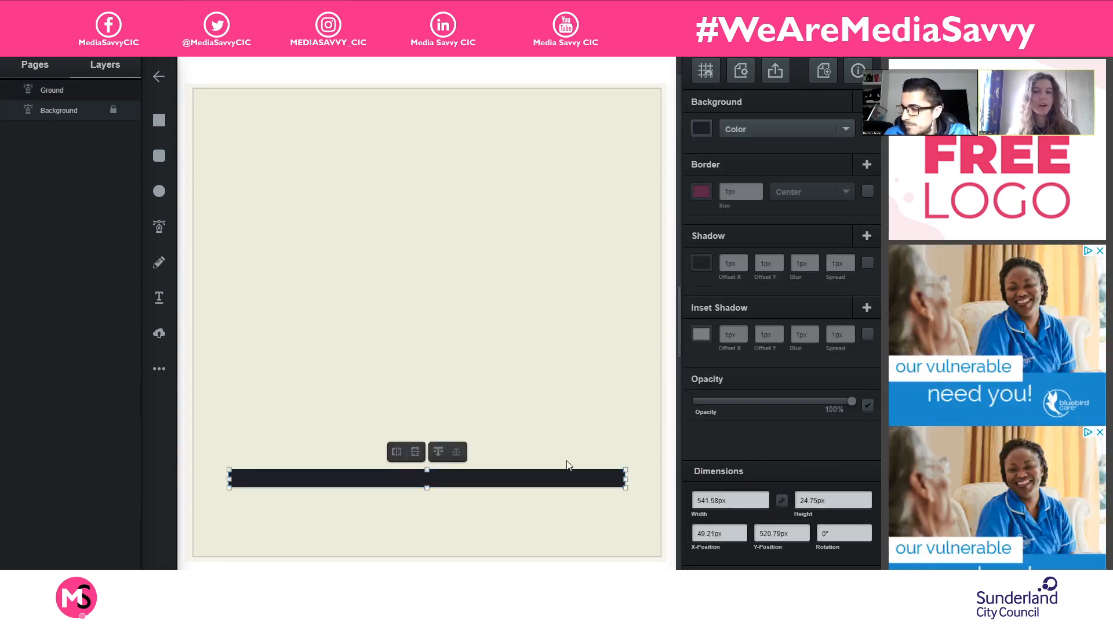
{"action": "left_click", "coordinate": [539, 70]}
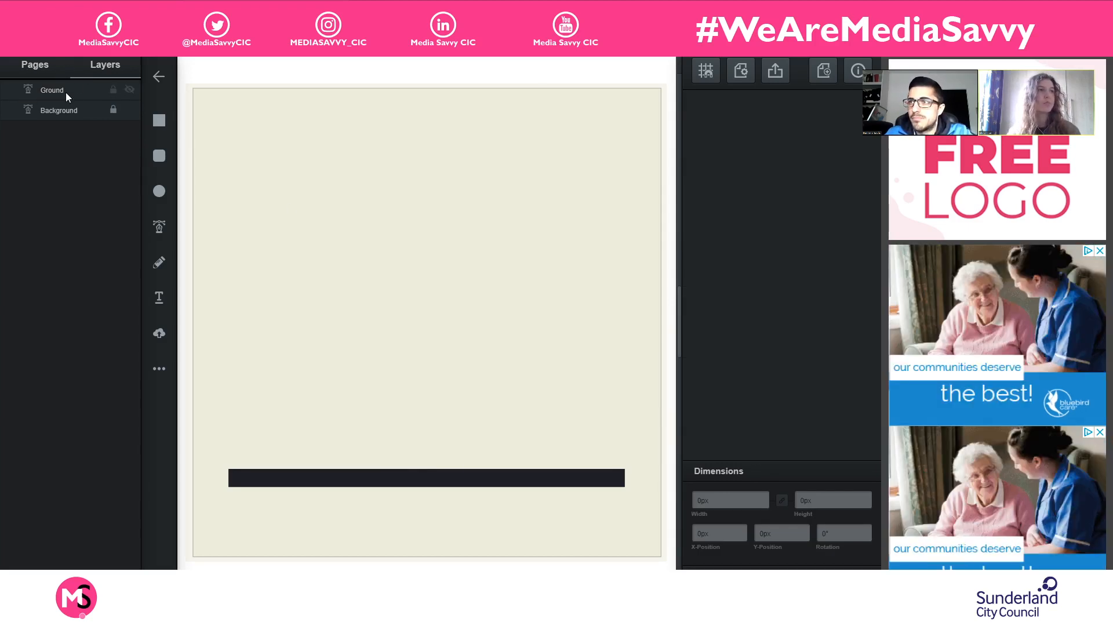
{"action": "left_click", "coordinate": [370, 478]}
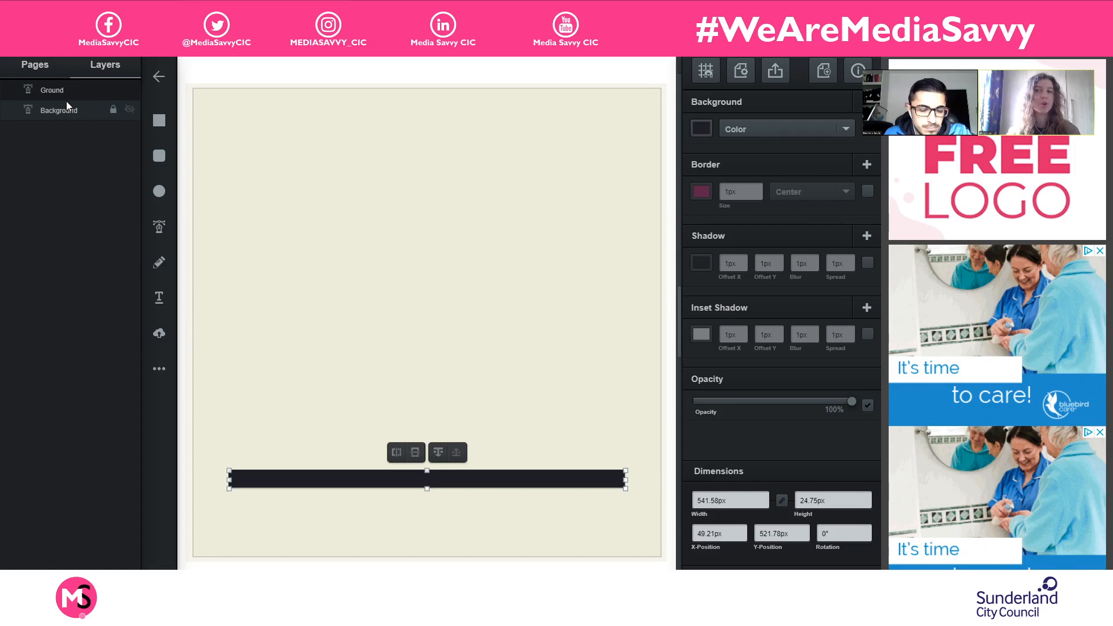
{"action": "left_click", "coordinate": [300, 83]}
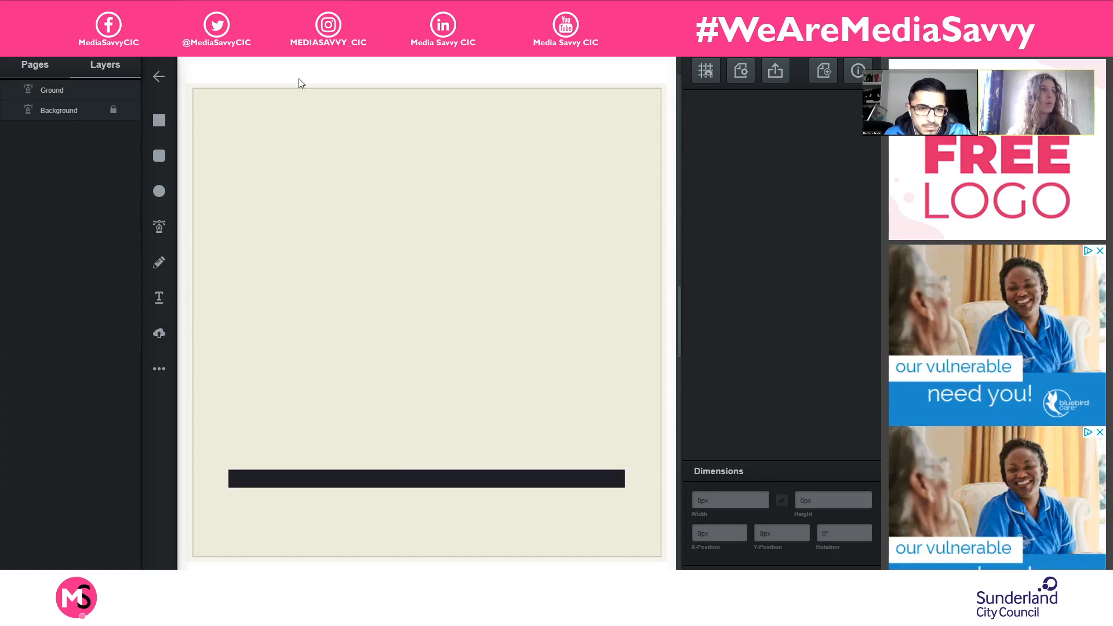
{"action": "left_click", "coordinate": [73, 91]}
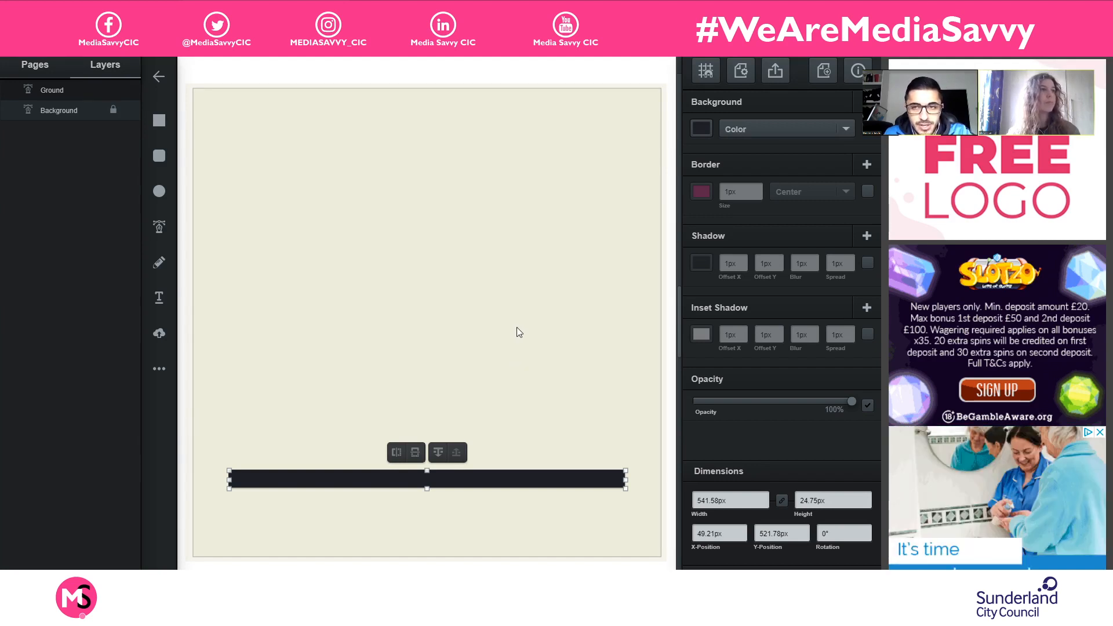
{"action": "left_click", "coordinate": [308, 198]}
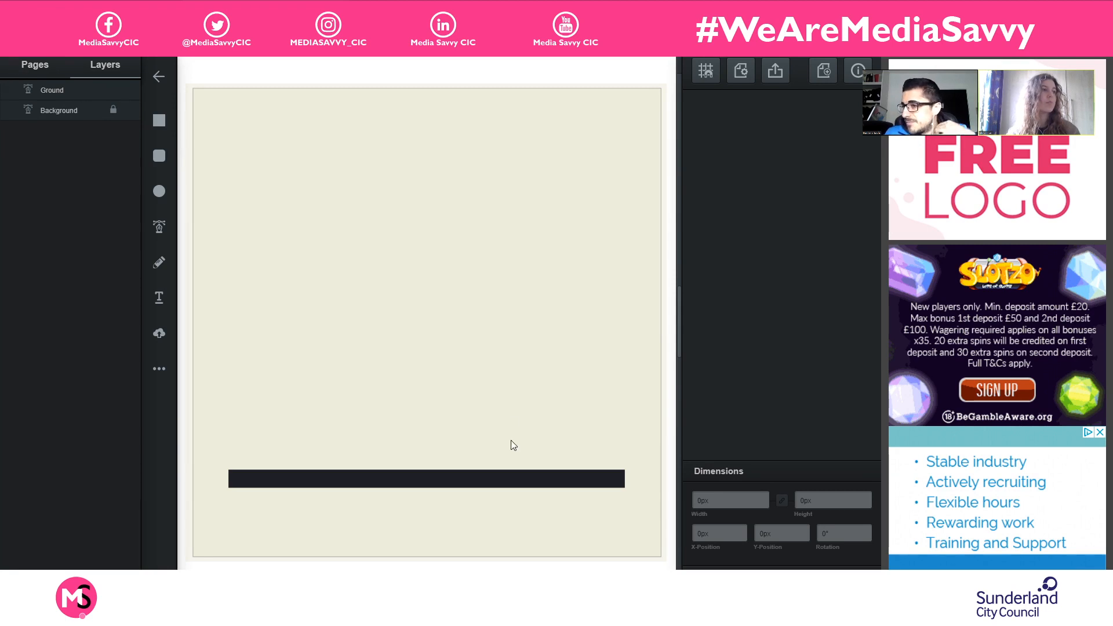
{"action": "left_click", "coordinate": [515, 480]}
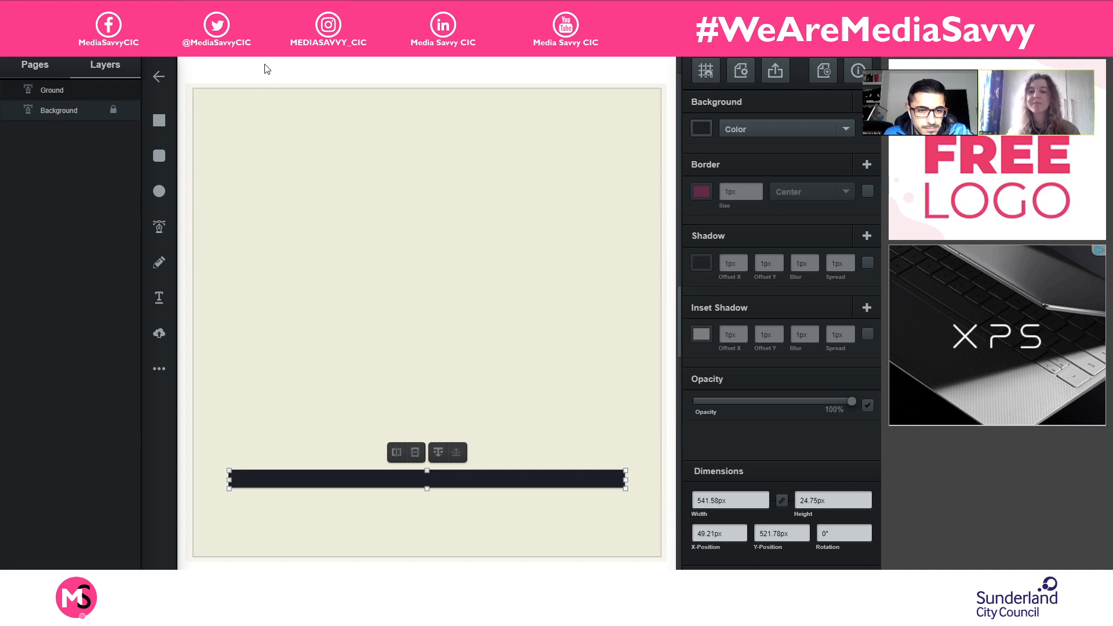
{"action": "left_click", "coordinate": [463, 441]}
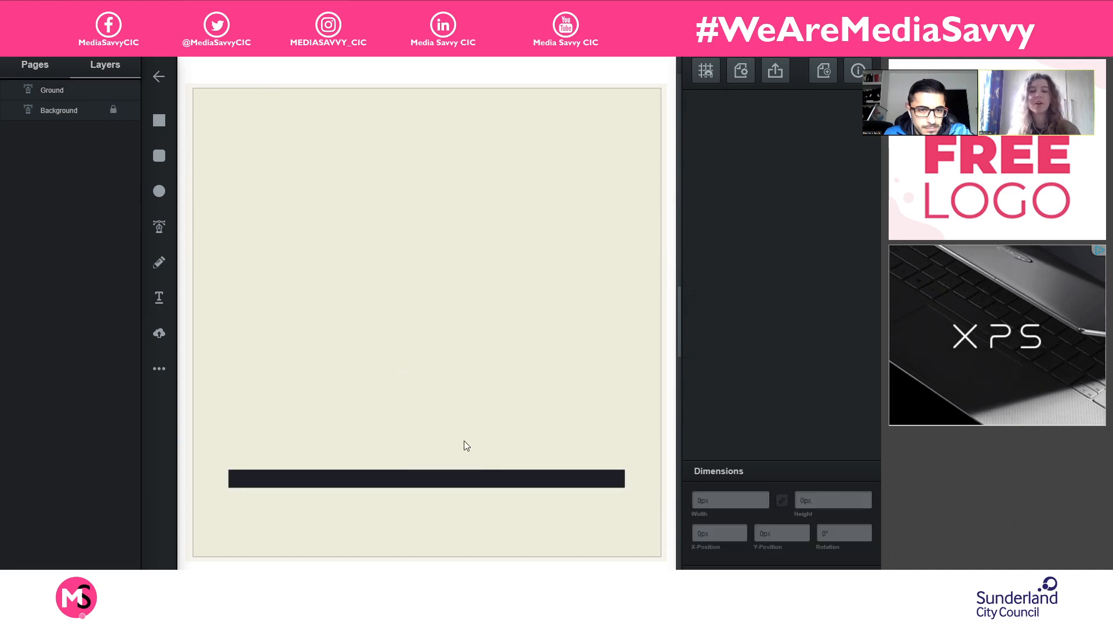
- Try 43% opacity on the Ground bar with the opacity effect enabled, and restore it to 100%
{"action": "left_click", "coordinate": [481, 478]}
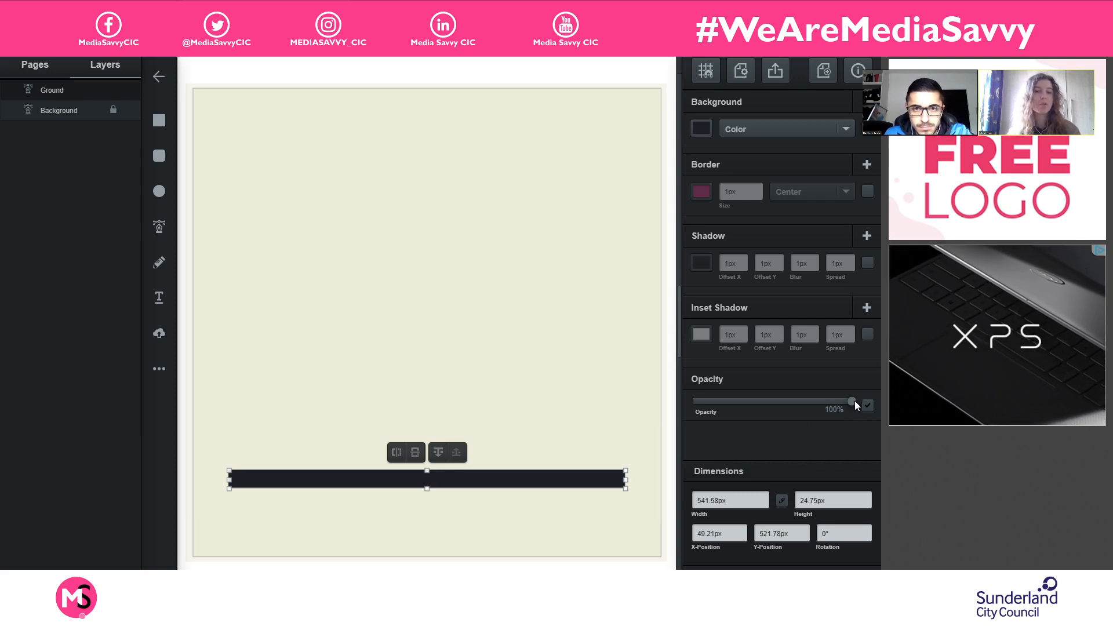
{"action": "left_click_drag", "start_coordinate": [851, 402], "coordinate": [760, 395]}
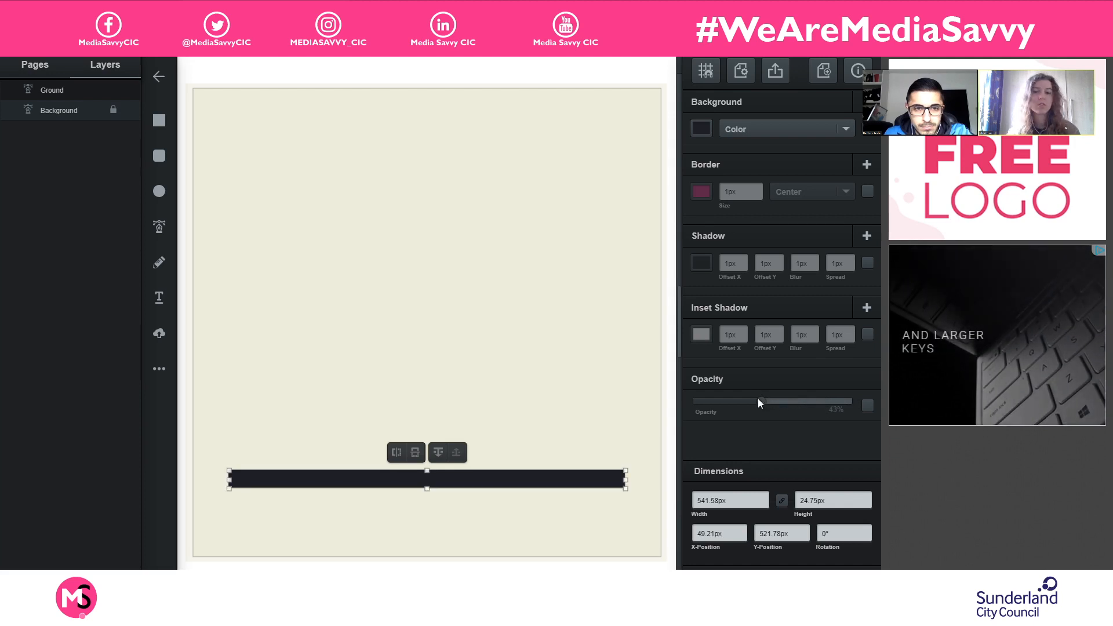
{"action": "left_click", "coordinate": [866, 405]}
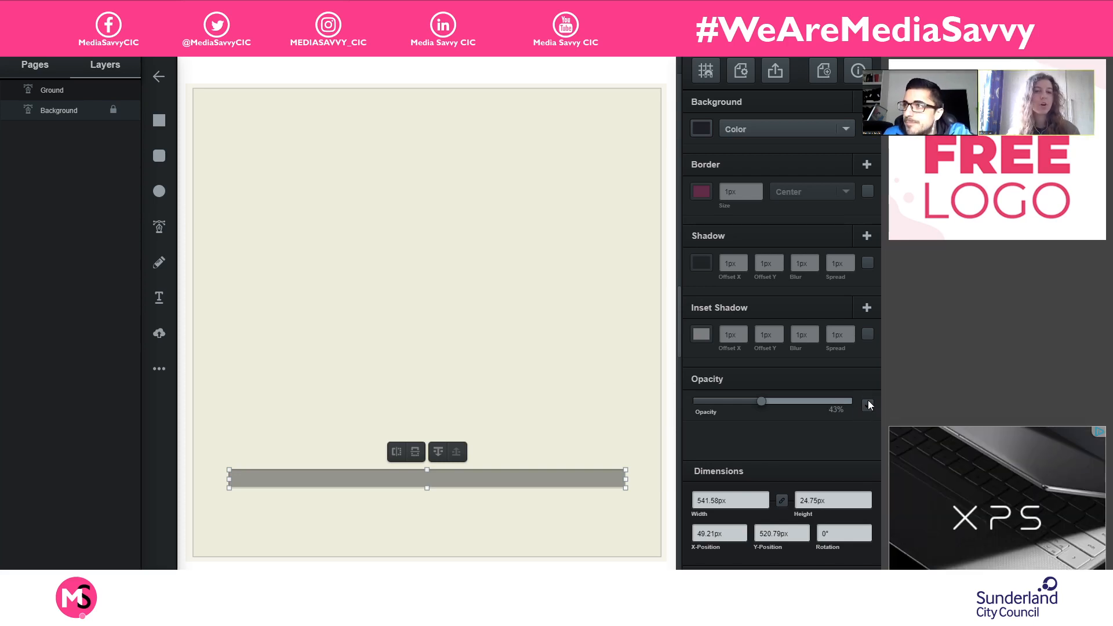
{"action": "left_click_drag", "start_coordinate": [764, 400], "coordinate": [871, 413]}
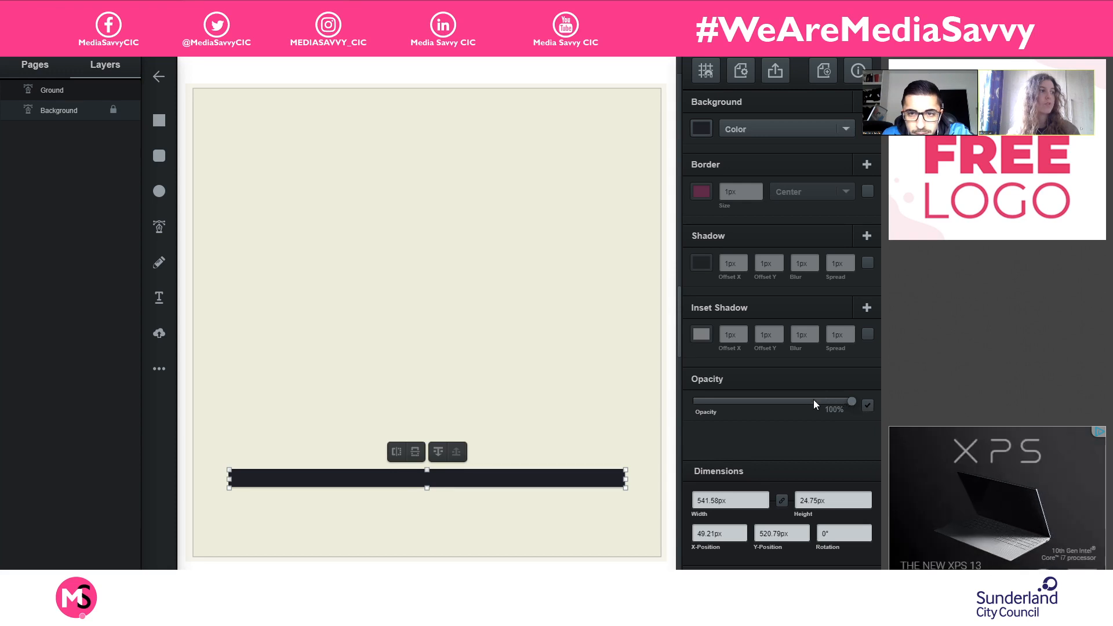
- Set the Ground bar's opacity value to 73% and leave the opacity effect switched off
{"action": "left_click", "coordinate": [809, 401]}
{"action": "left_click", "coordinate": [867, 405]}
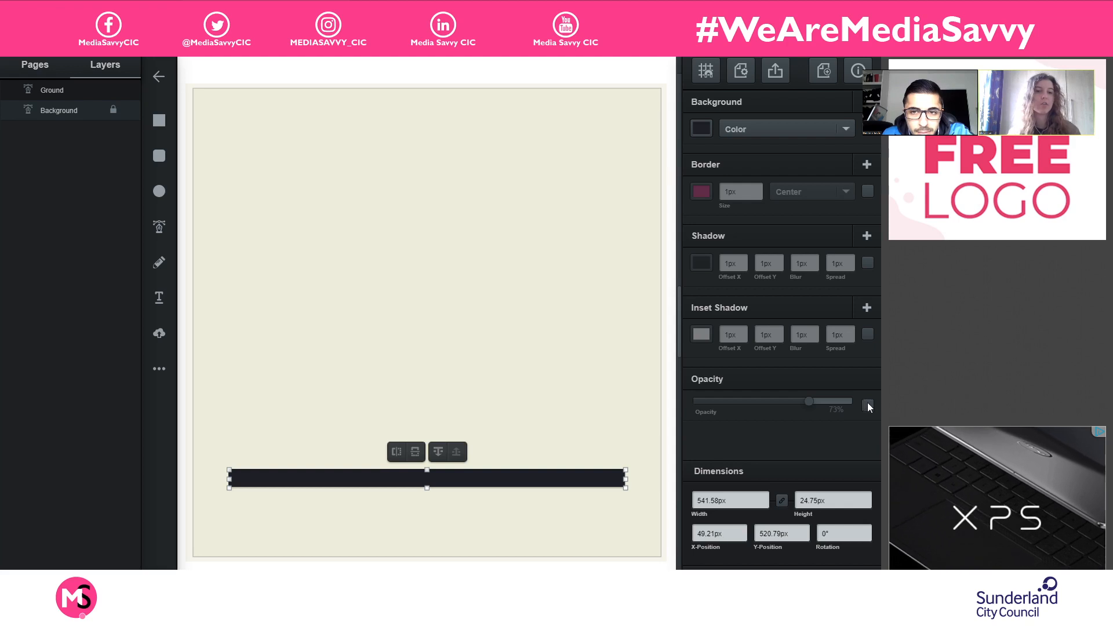
{"action": "left_click", "coordinate": [867, 404]}
{"action": "left_click", "coordinate": [867, 403]}
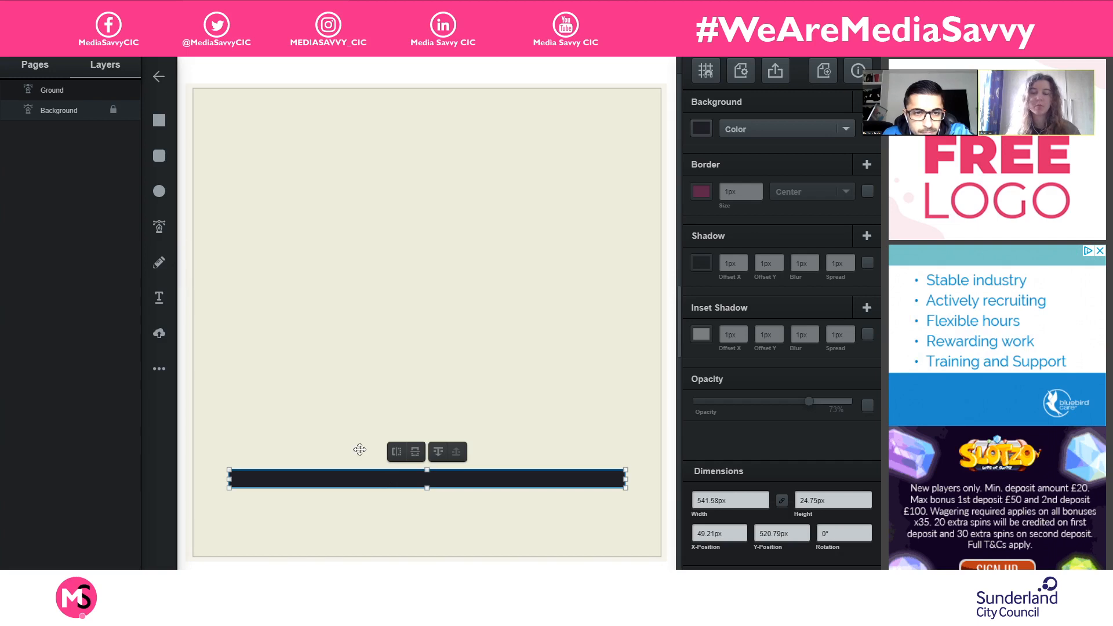
- Draw a rectangle about 156 by 233 px standing near the ground bar's left end and fill it with orange #bc5122
{"action": "left_click", "coordinate": [256, 132]}
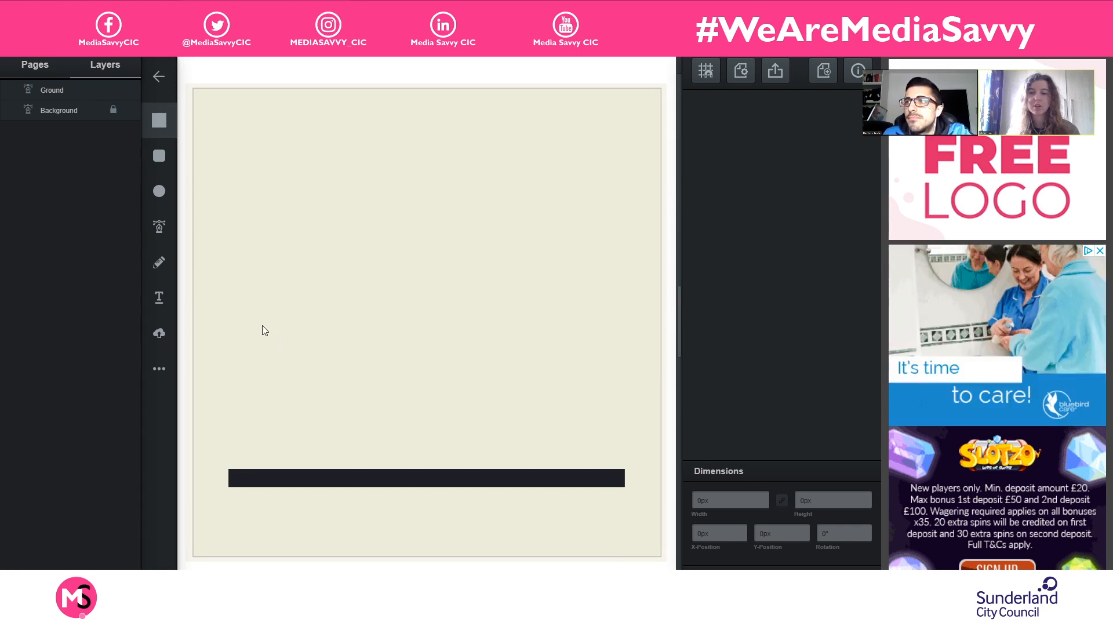
{"action": "mouse_move", "coordinate": [247, 298]}
{"action": "left_mouse_down"}
{"action": "mouse_move", "coordinate": [333, 360]}
{"action": "mouse_move", "coordinate": [343, 445]}
{"action": "mouse_move", "coordinate": [350, 471]}
{"action": "mouse_move", "coordinate": [360, 470]}
{"action": "left_mouse_up"}
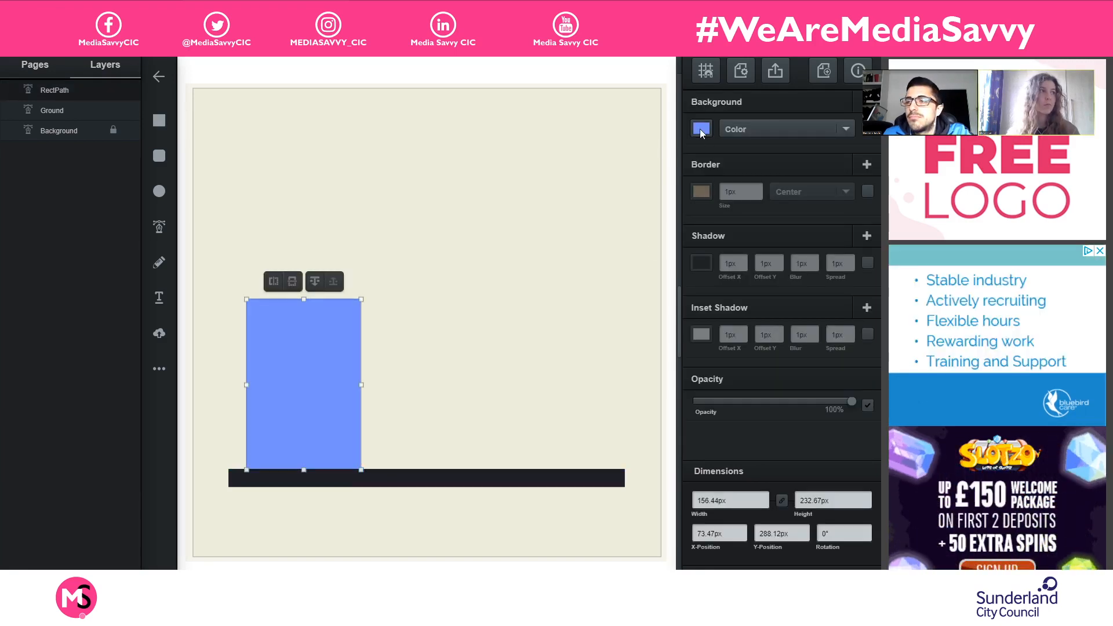
{"action": "left_click", "coordinate": [700, 130]}
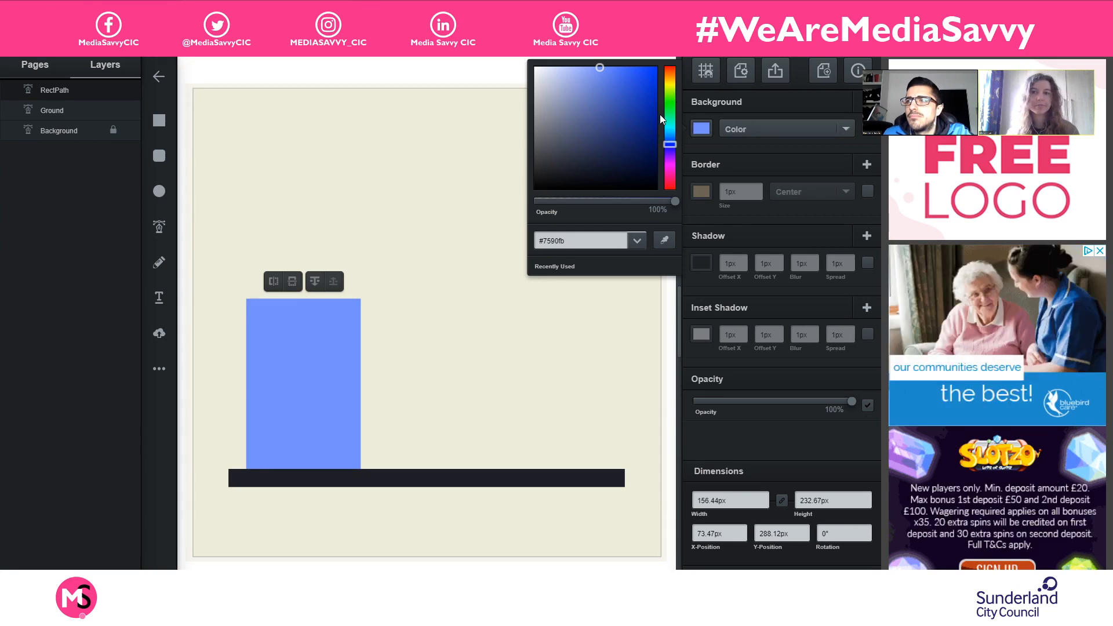
{"action": "mouse_move", "coordinate": [668, 102]}
{"action": "left_mouse_down"}
{"action": "mouse_move", "coordinate": [672, 72]}
{"action": "mouse_move", "coordinate": [638, 103]}
{"action": "left_mouse_up"}
{"action": "left_click", "coordinate": [626, 96]}
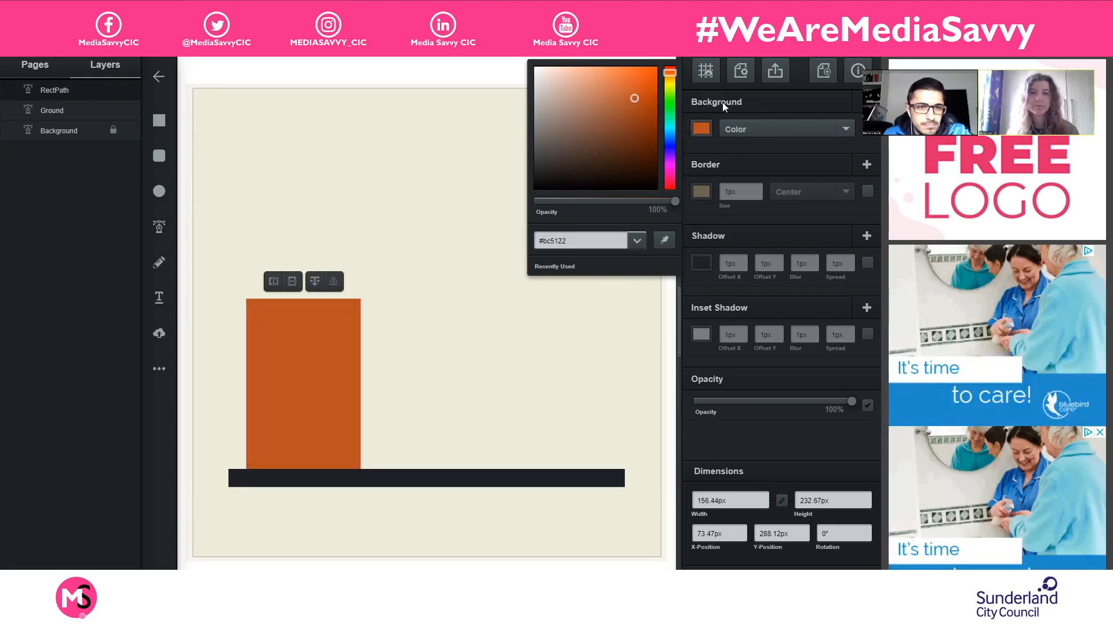
{"action": "left_click", "coordinate": [702, 128]}
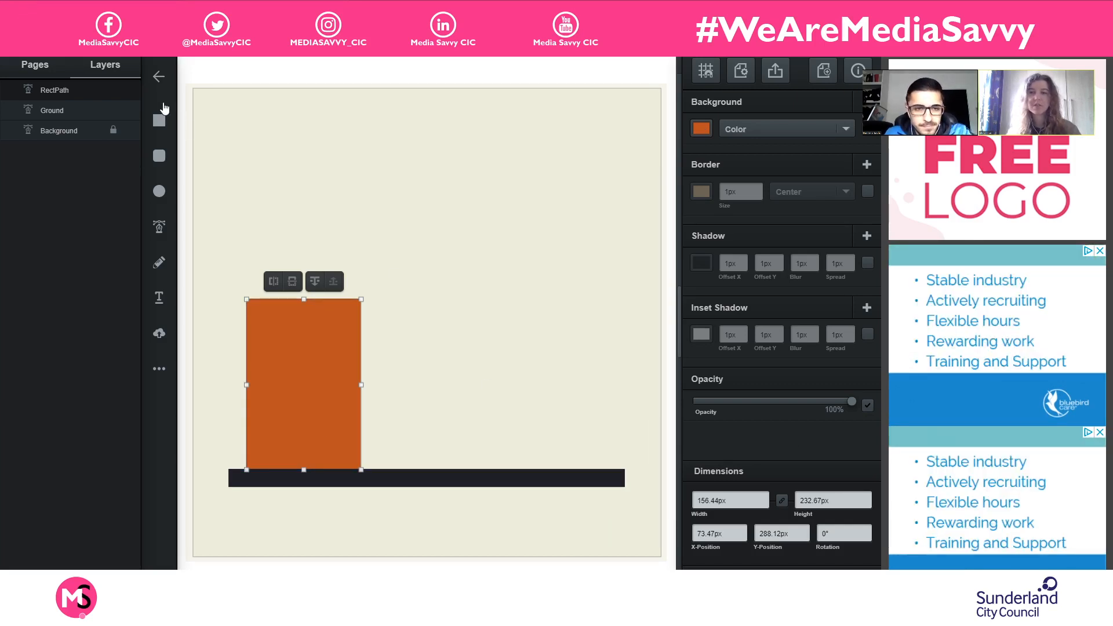
{"action": "left_click", "coordinate": [187, 315]}
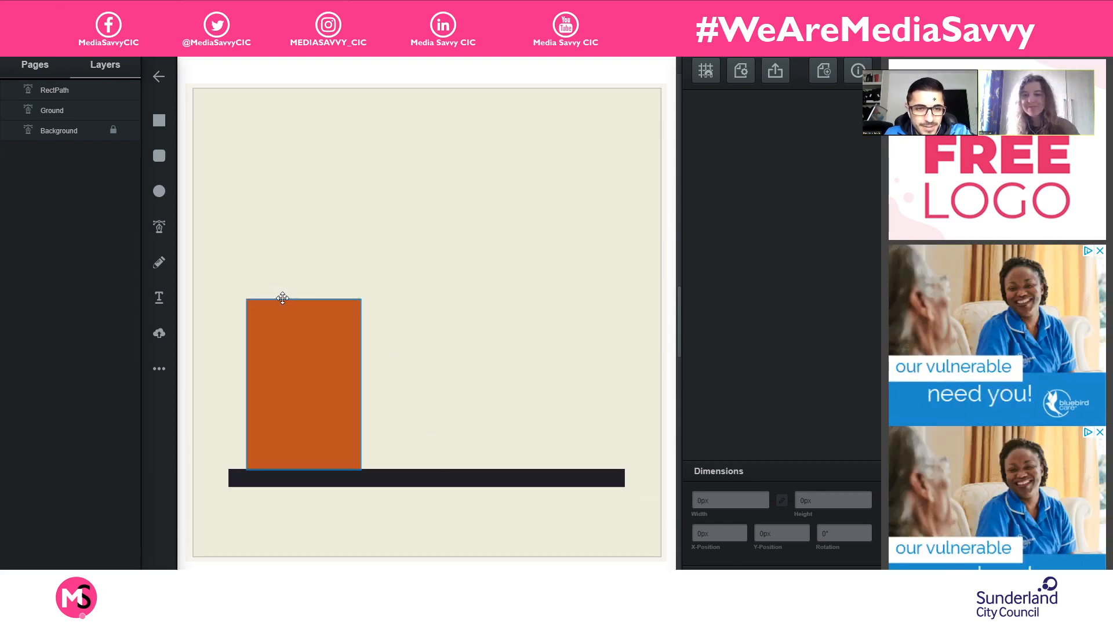
- Draw a taller rectangle about 98 by 373 px just right of the orange one and fill it with that orange using the eyedropper
{"action": "left_click", "coordinate": [167, 122]}
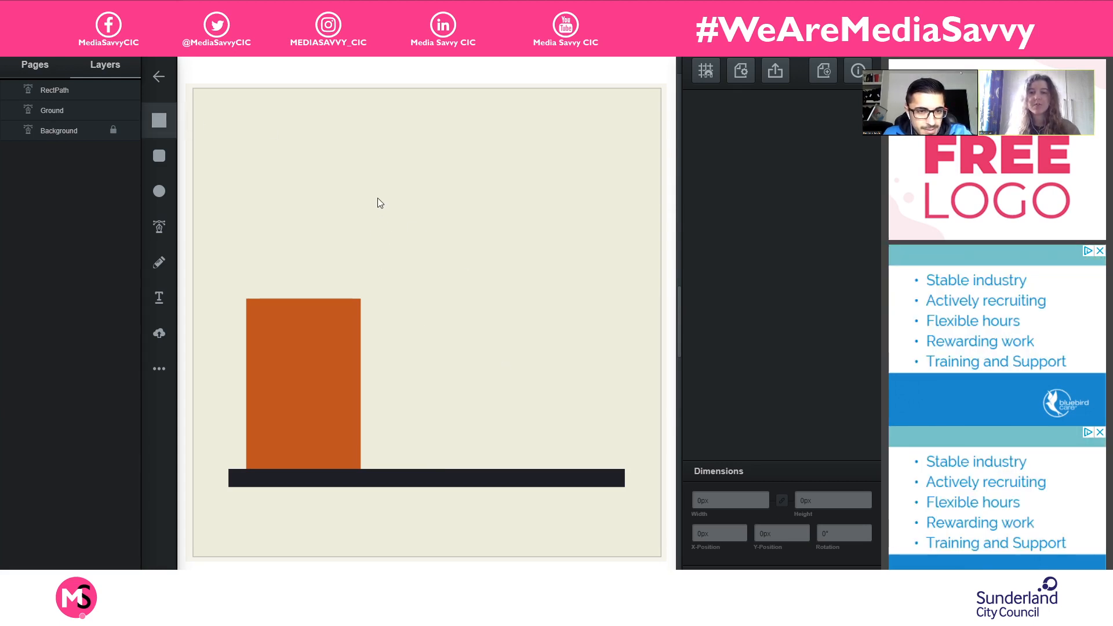
{"action": "left_click_drag", "start_coordinate": [371, 196], "coordinate": [443, 468]}
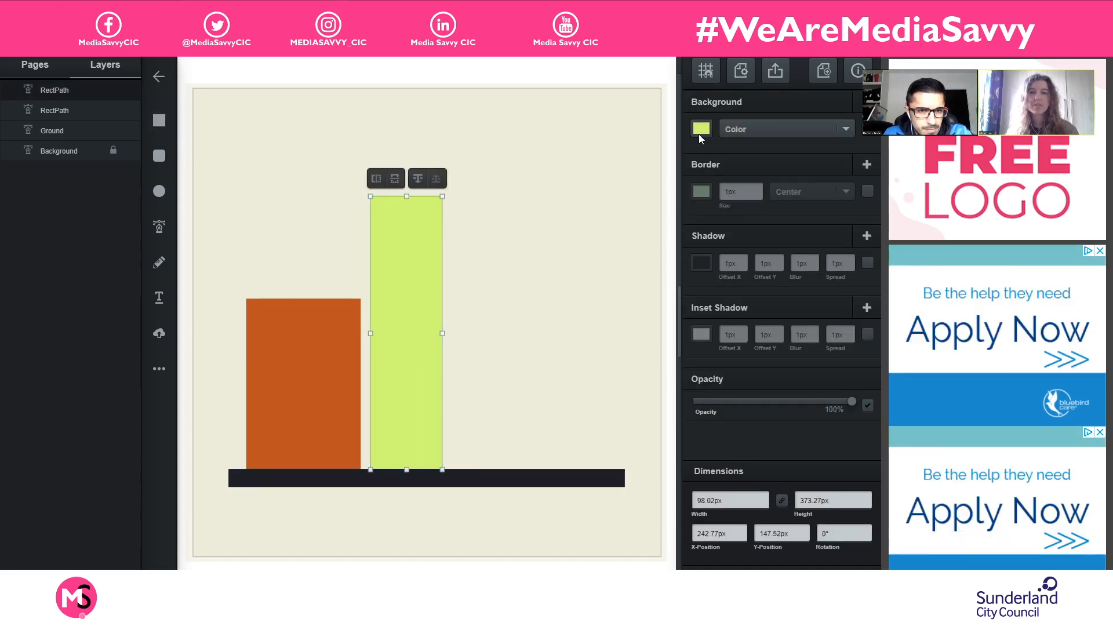
{"action": "left_click", "coordinate": [701, 129]}
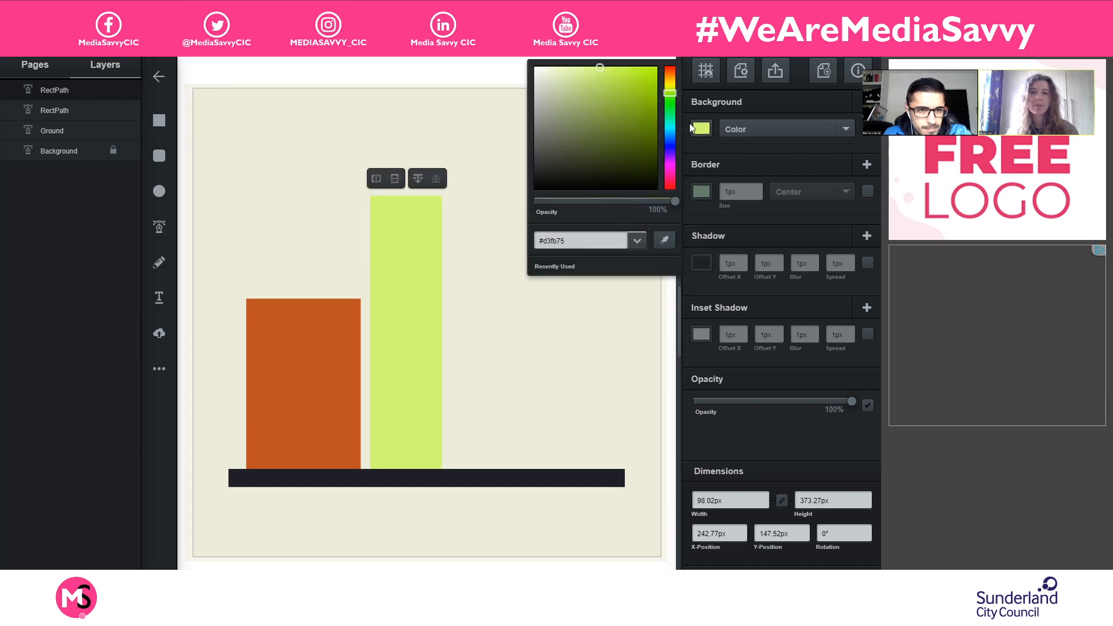
{"action": "left_click", "coordinate": [665, 240]}
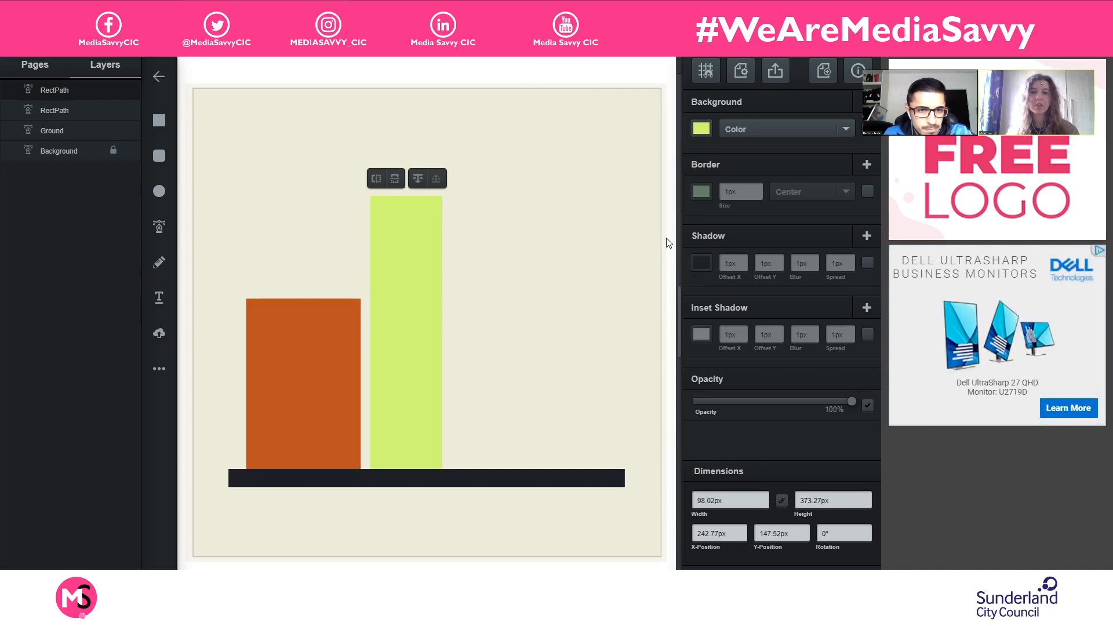
{"action": "left_click", "coordinate": [297, 365]}
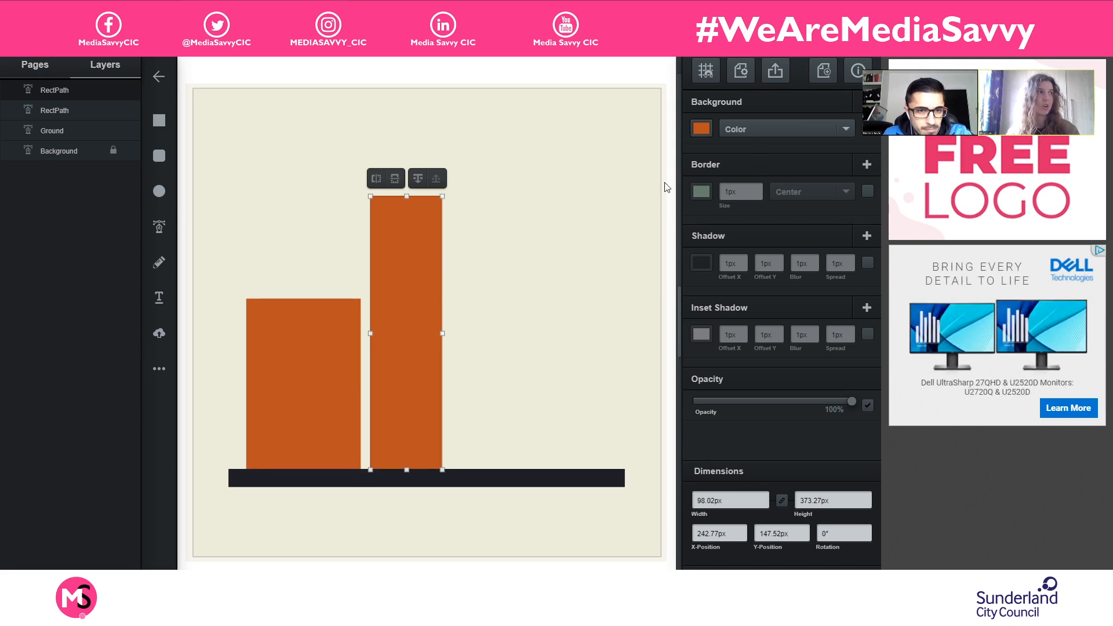
- Add two more rectangles in the same orange along the ground bar's right half, about 106 by 206 px and about 89 by 321 px
{"action": "left_click", "coordinate": [156, 120]}
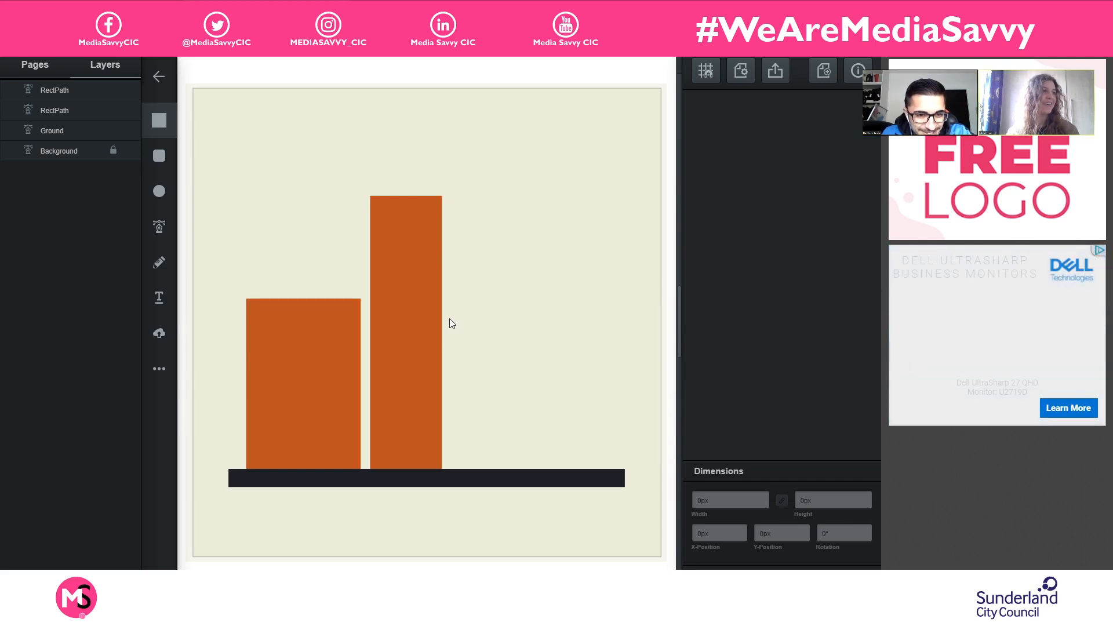
{"action": "mouse_move", "coordinate": [450, 318]}
{"action": "left_mouse_down"}
{"action": "mouse_move", "coordinate": [532, 398]}
{"action": "mouse_move", "coordinate": [526, 471]}
{"action": "left_mouse_up"}
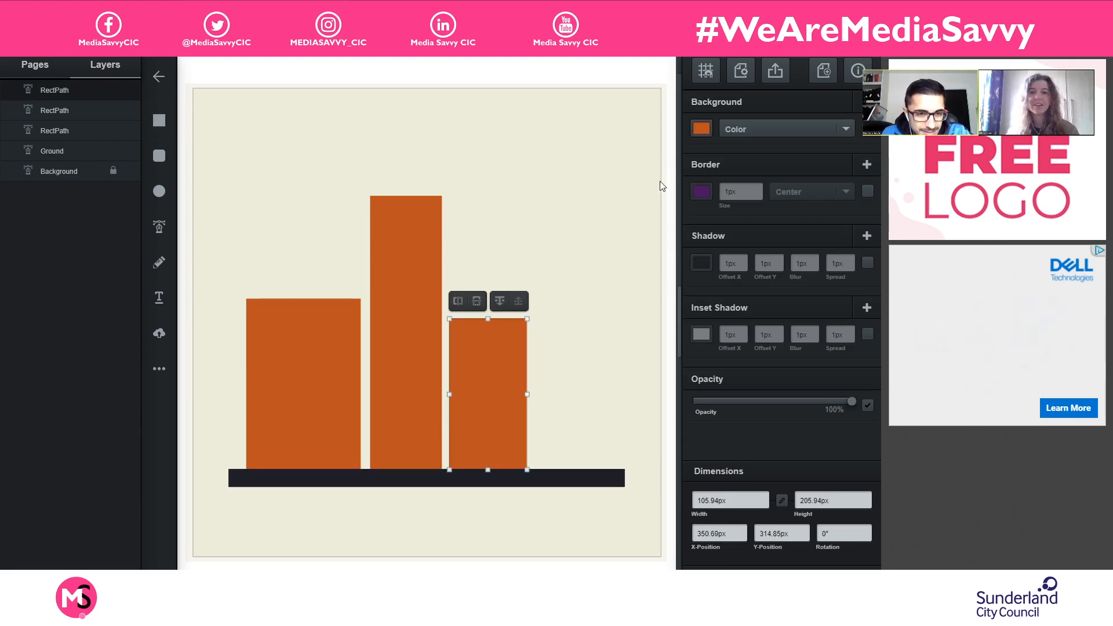
{"action": "left_click", "coordinate": [159, 120]}
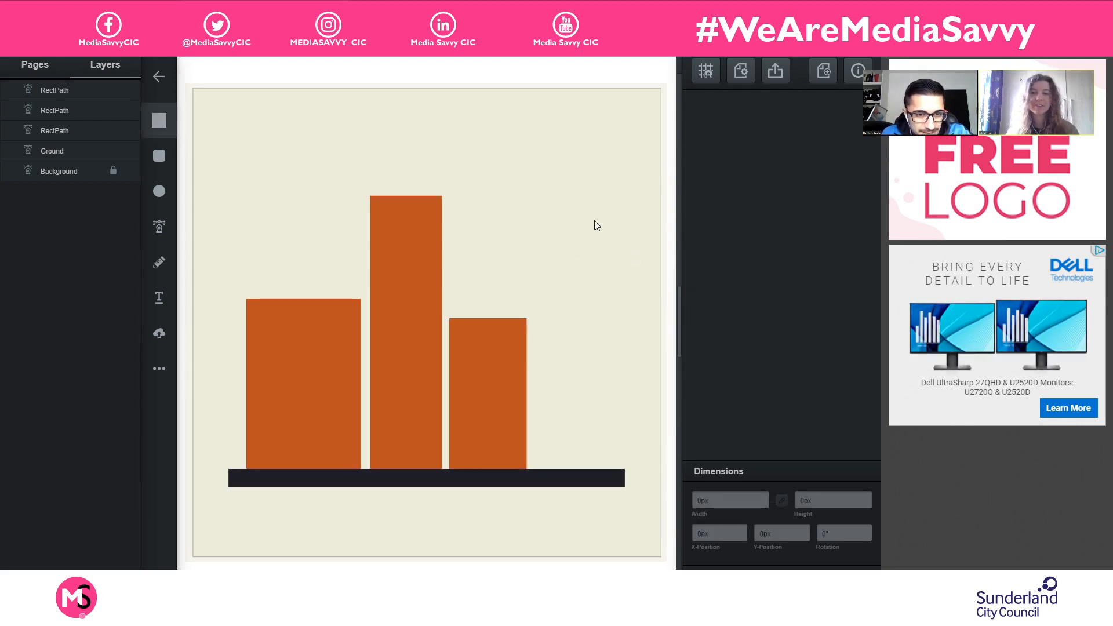
{"action": "left_click_drag", "start_coordinate": [532, 252], "coordinate": [603, 468]}
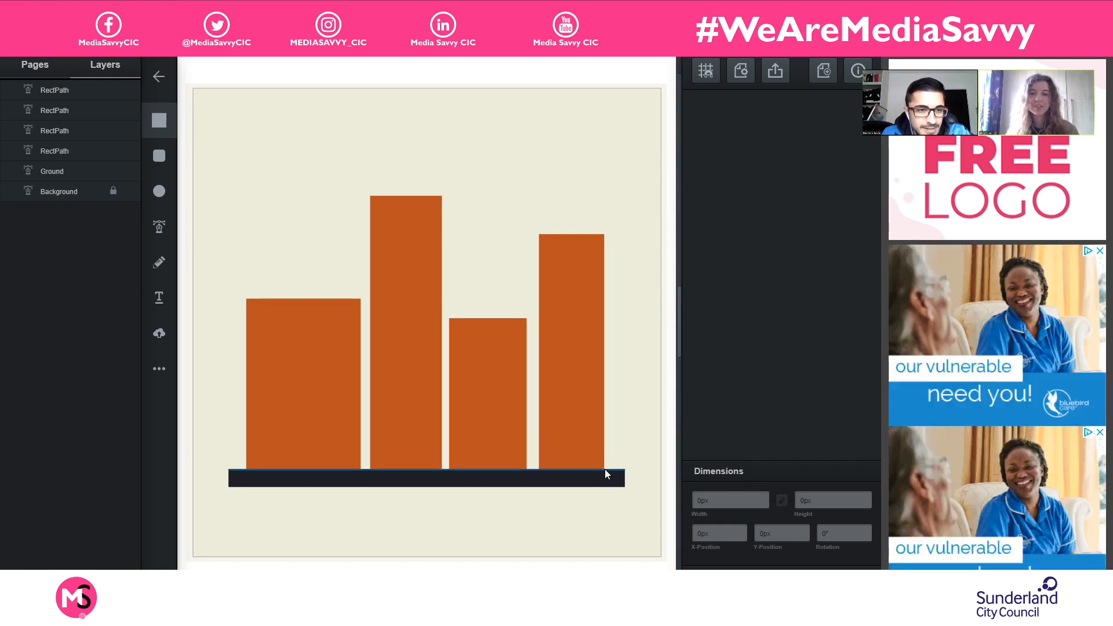
- View the keyboard shortcuts cheatsheet, checking the commands for grouping and cloning, and close it
{"action": "left_click", "coordinate": [575, 367]}
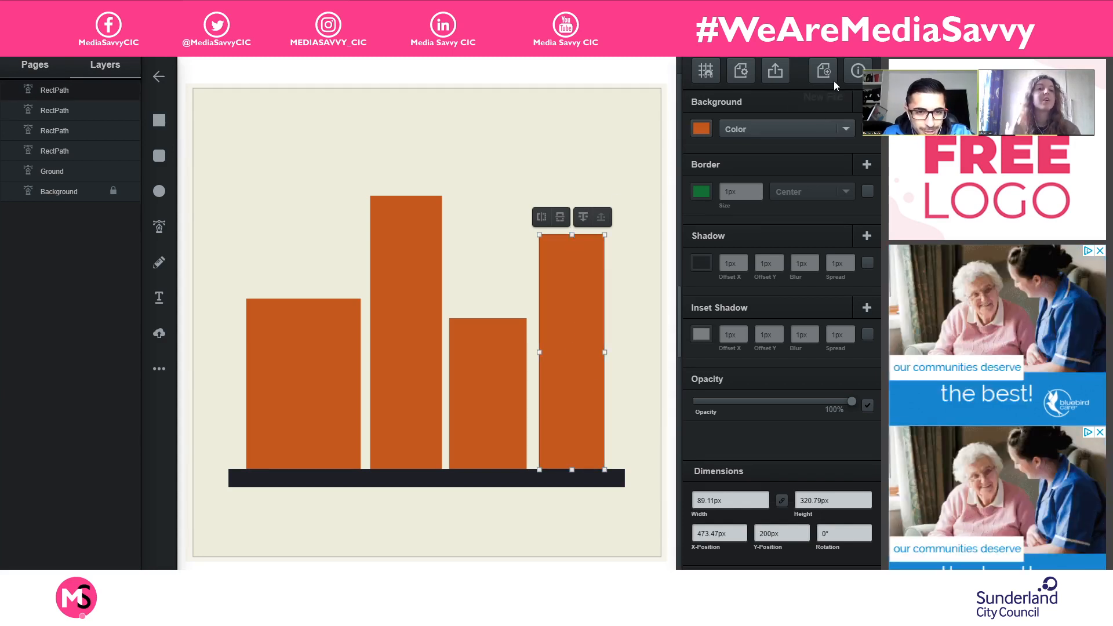
{"action": "left_click", "coordinate": [858, 72]}
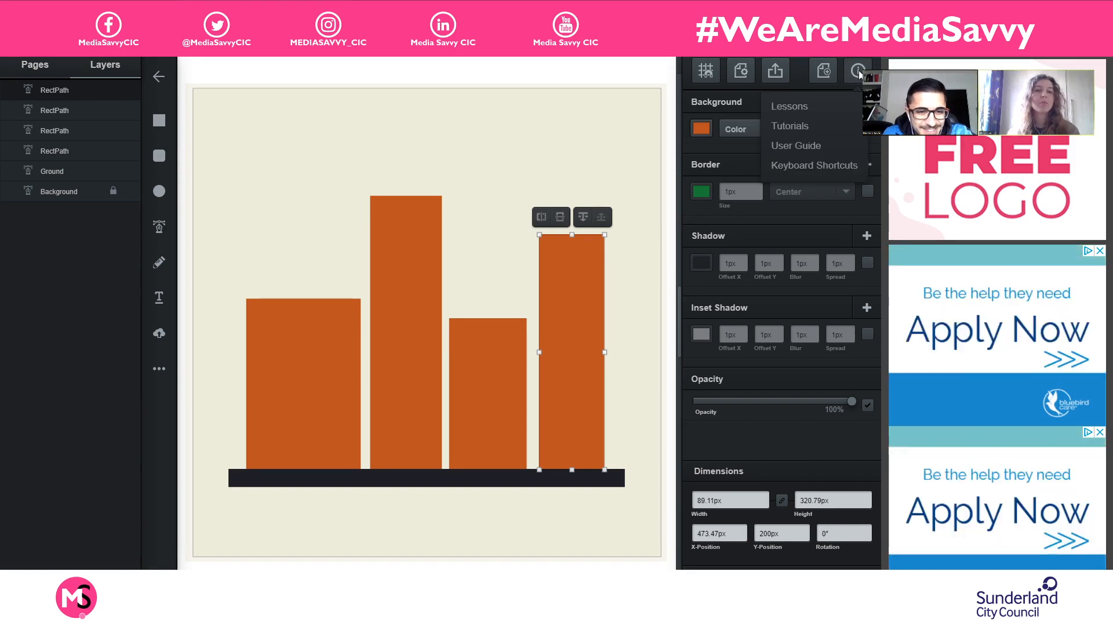
{"action": "left_click", "coordinate": [850, 166]}
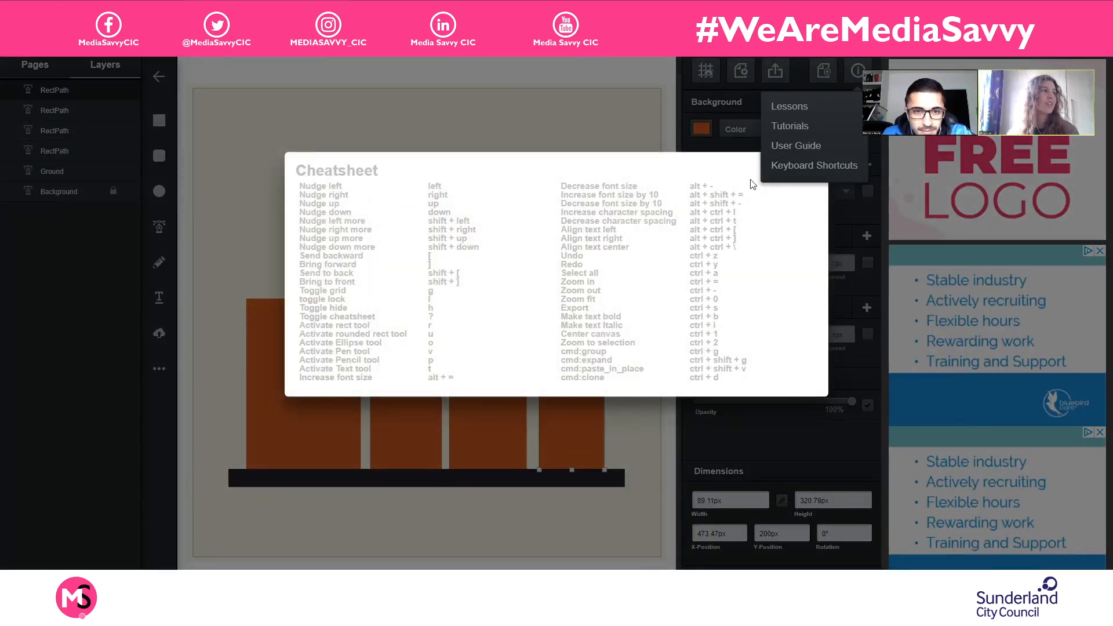
{"action": "left_click", "coordinate": [851, 73]}
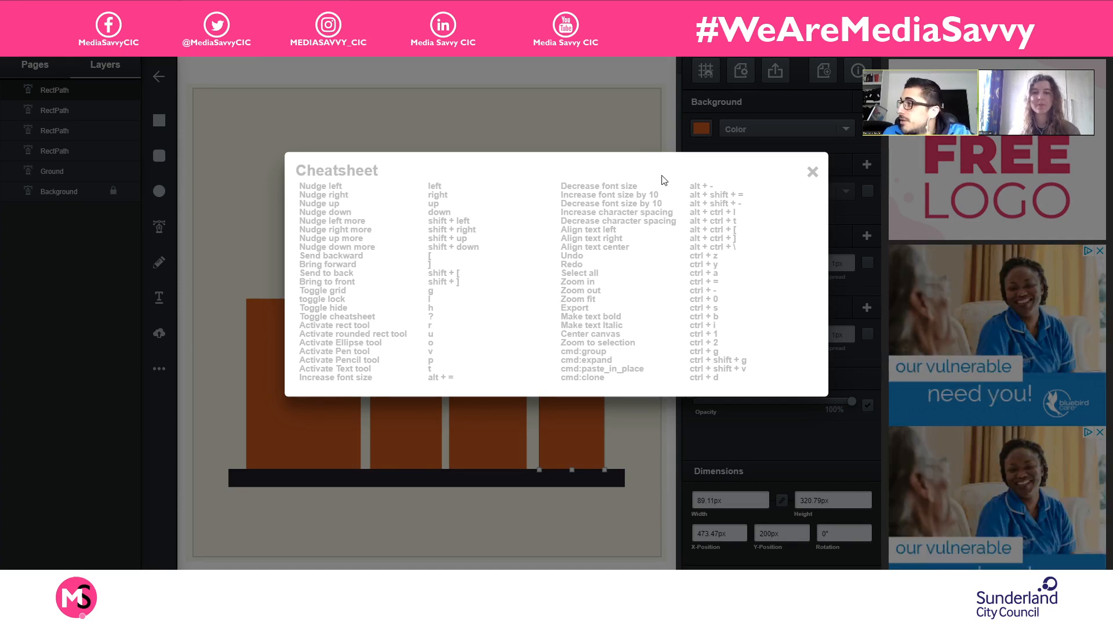
{"action": "left_click", "coordinate": [813, 172]}
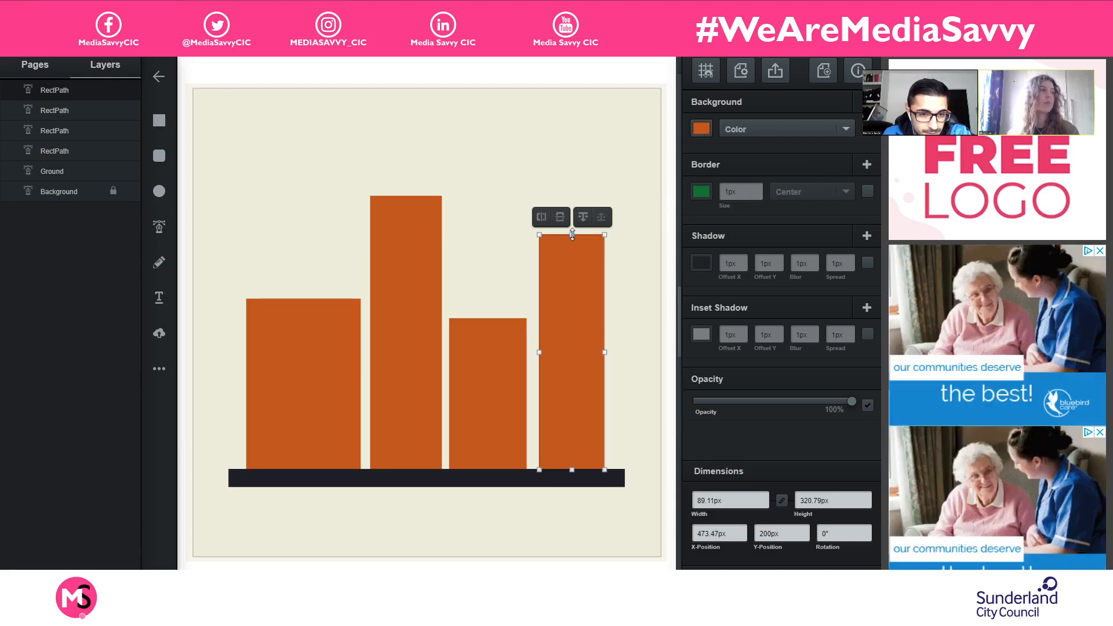
- Resize the last orange rectangle in the row to about 98 by 140 px, keeping its base on the ground bar
{"action": "left_click_drag", "start_coordinate": [572, 234], "coordinate": [552, 367]}
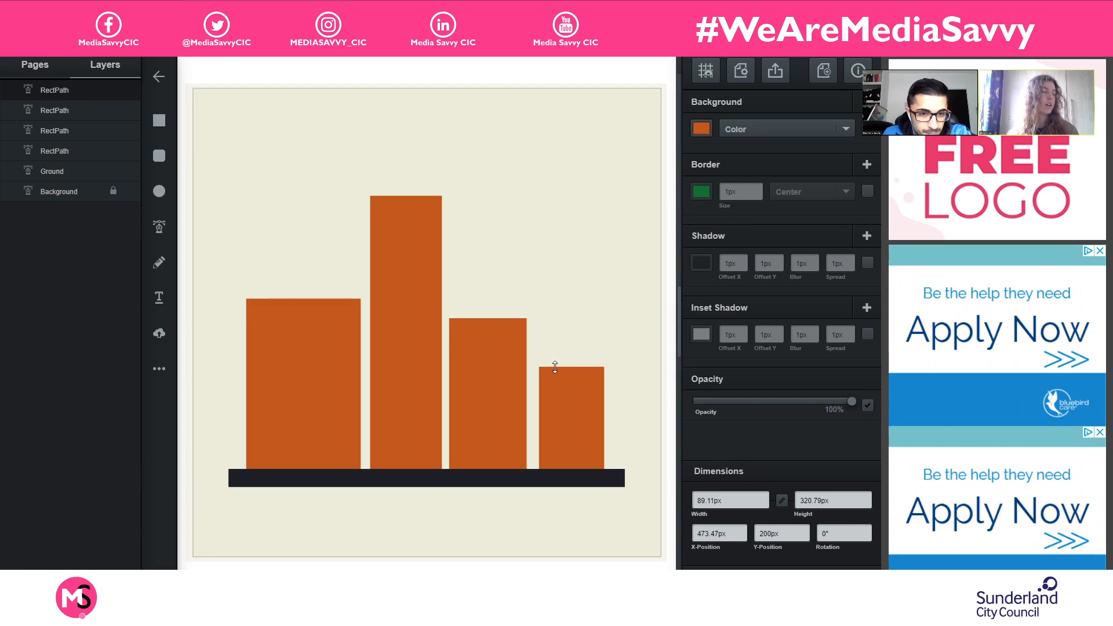
{"action": "left_click_drag", "start_coordinate": [542, 419], "coordinate": [604, 418]}
{"action": "left_click", "coordinate": [663, 419]}
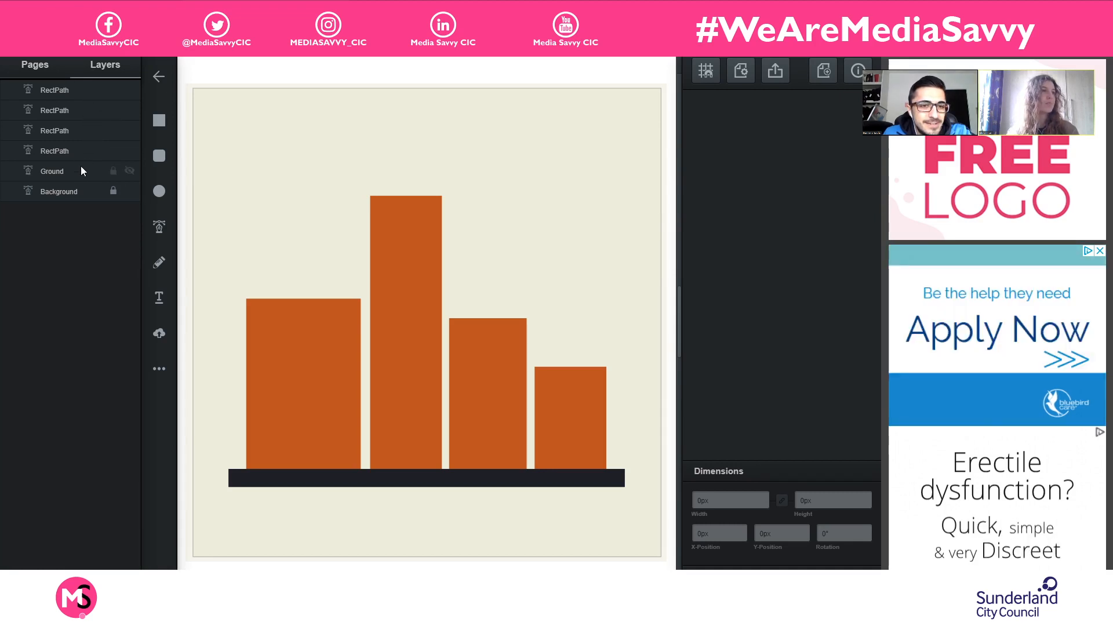
- Group the four orange rectangles and name the group Buildings
{"action": "left_click", "coordinate": [80, 90]}
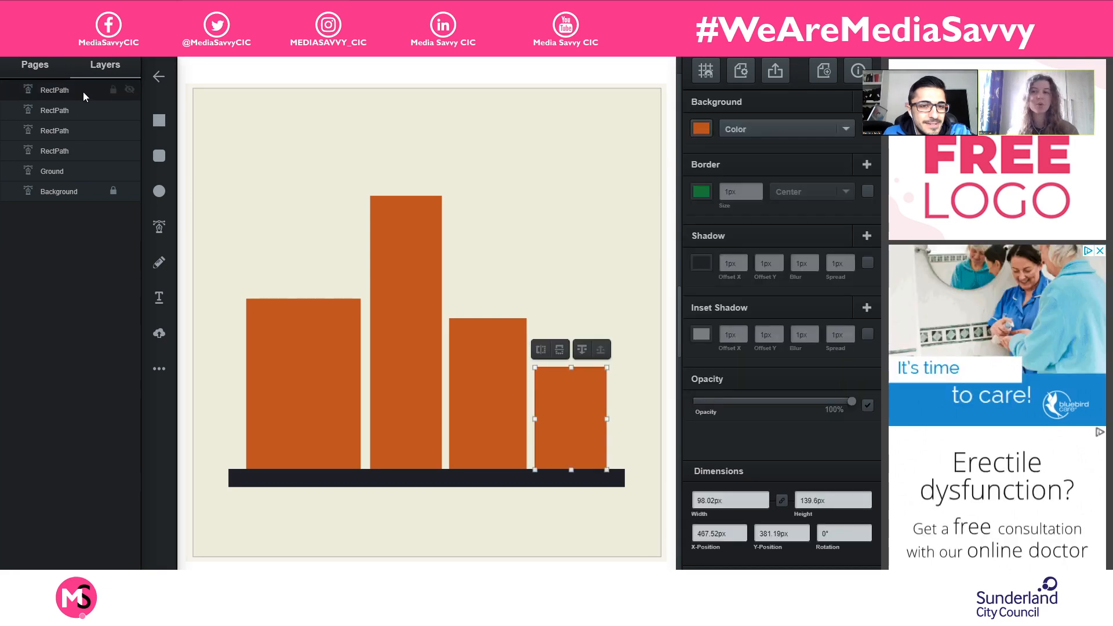
{"action": "left_click", "coordinate": [83, 113]}
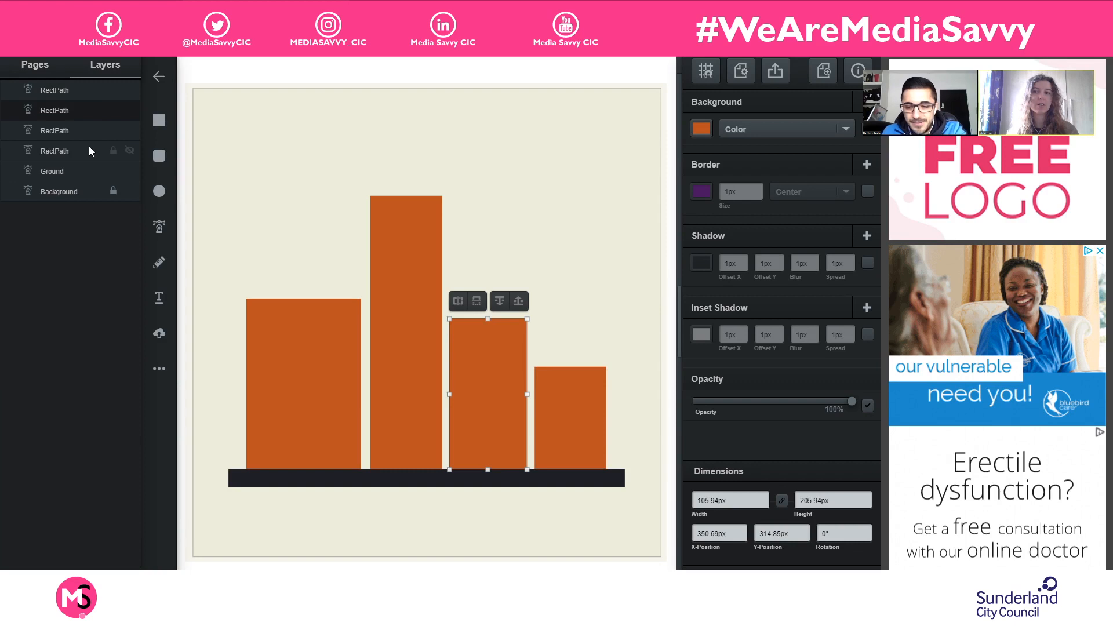
{"action": "left_click", "coordinate": [85, 131]}
{"action": "left_click", "coordinate": [88, 153]}
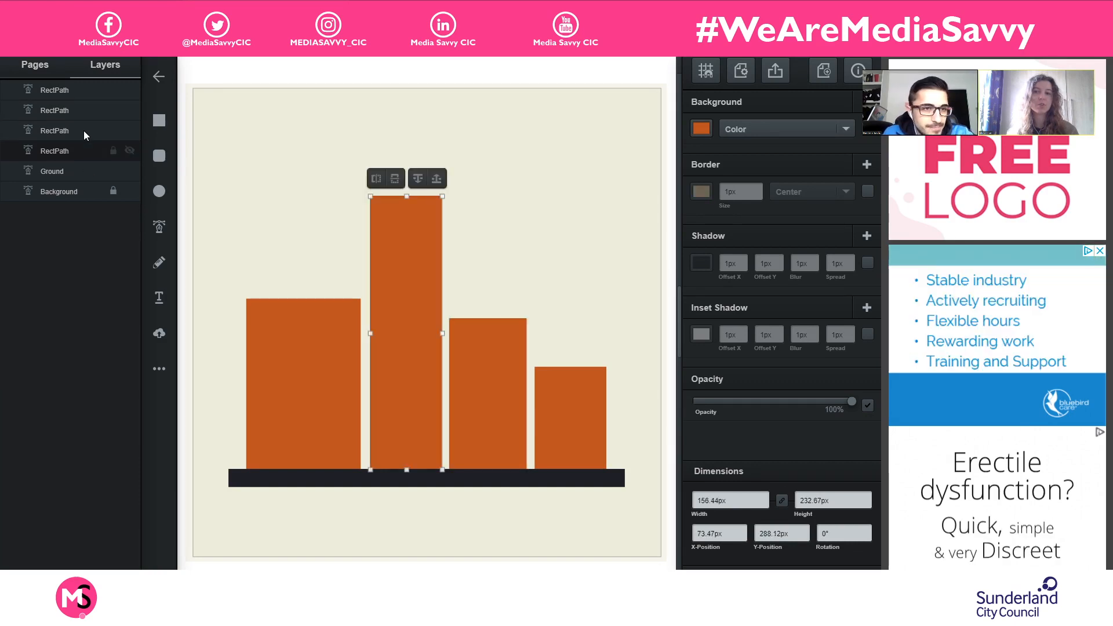
{"action": "left_click", "coordinate": [84, 93]}
{"action": "left_click", "coordinate": [422, 266]}
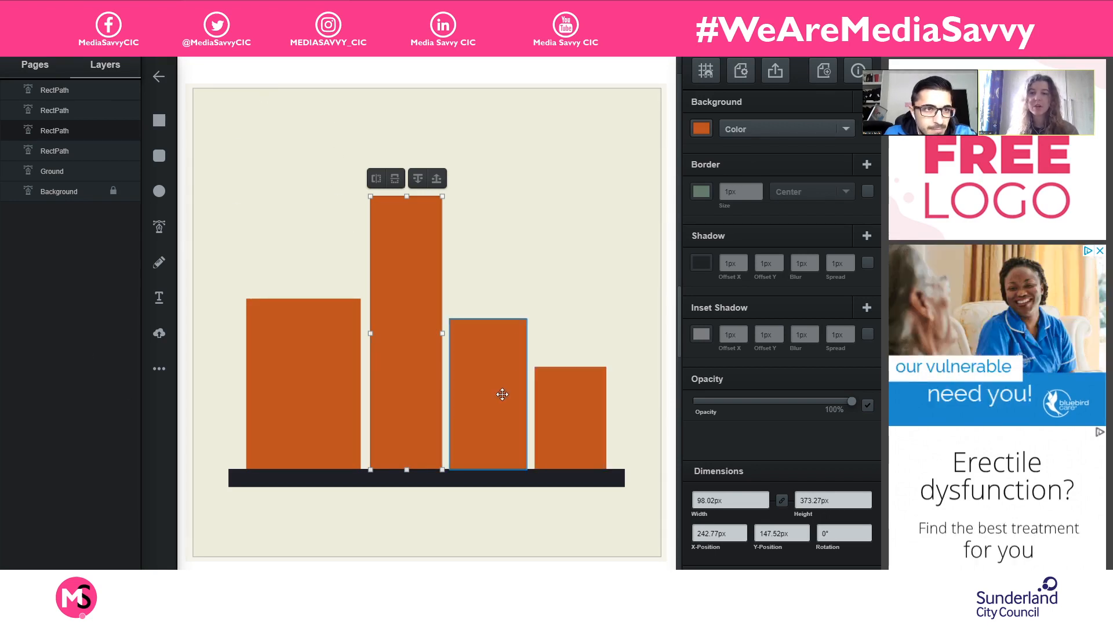
{"action": "left_click", "coordinate": [588, 395]}
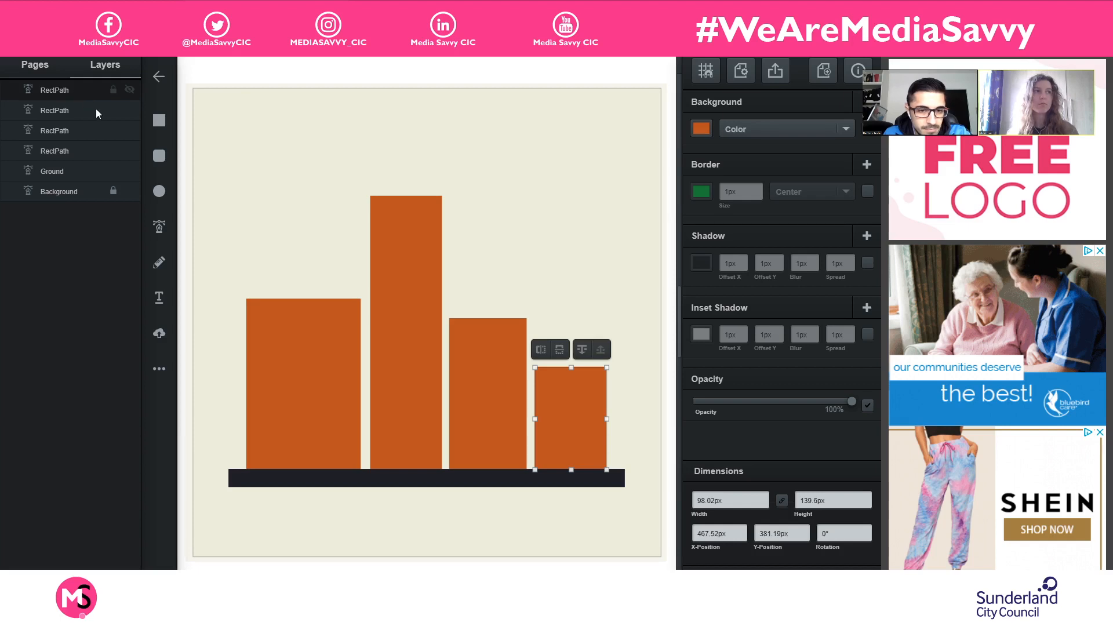
{"action": "left_click", "coordinate": [83, 151], "text": "shift"}
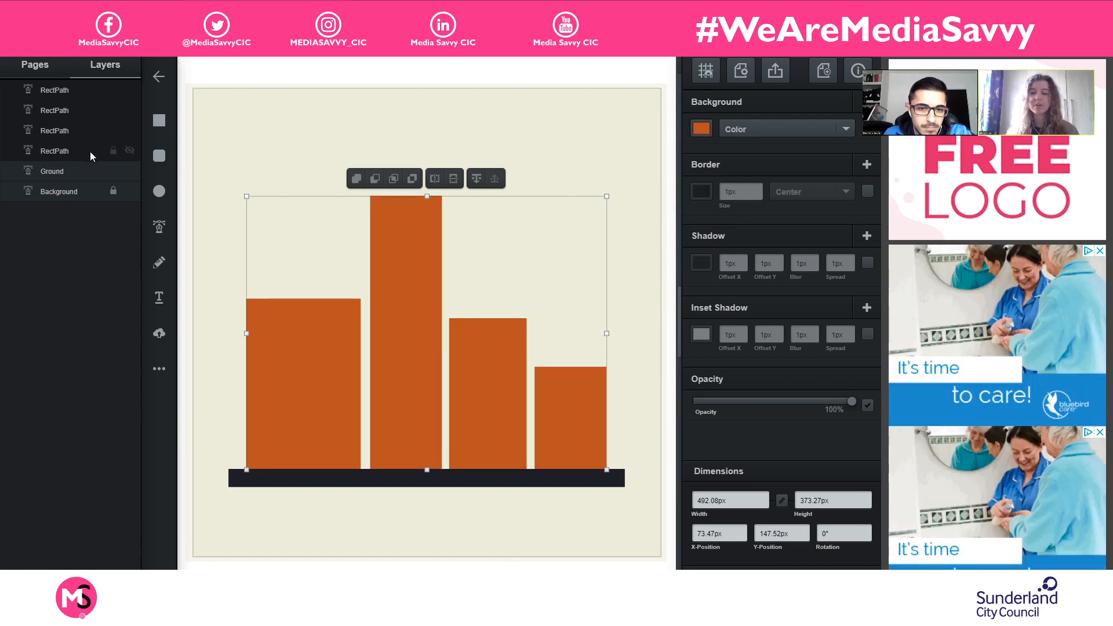
{"action": "key", "text": "ctrl+g"}
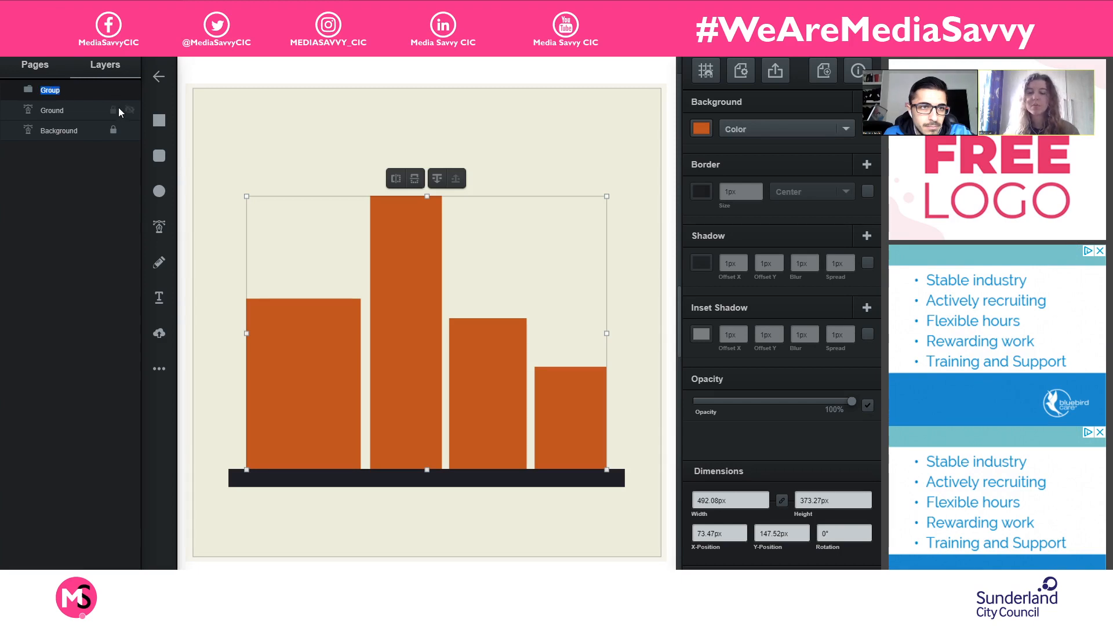
{"action": "type", "text": "Buildings"}
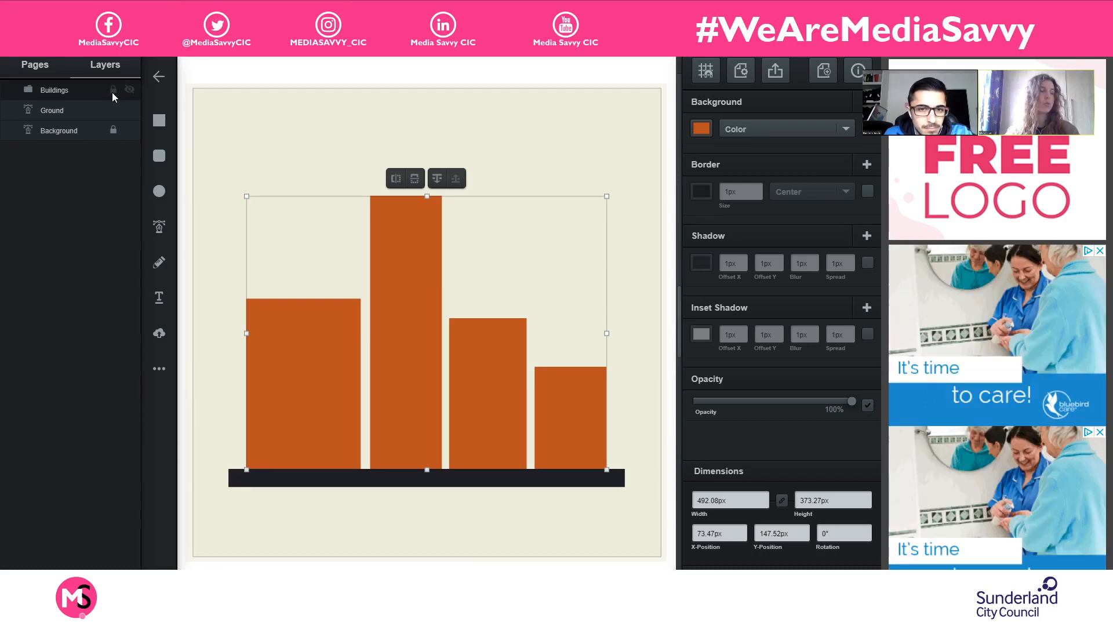
- Lock the Buildings group and the Ground layer
{"action": "left_click", "coordinate": [303, 144]}
{"action": "left_click_drag", "start_coordinate": [237, 237], "coordinate": [617, 385]}
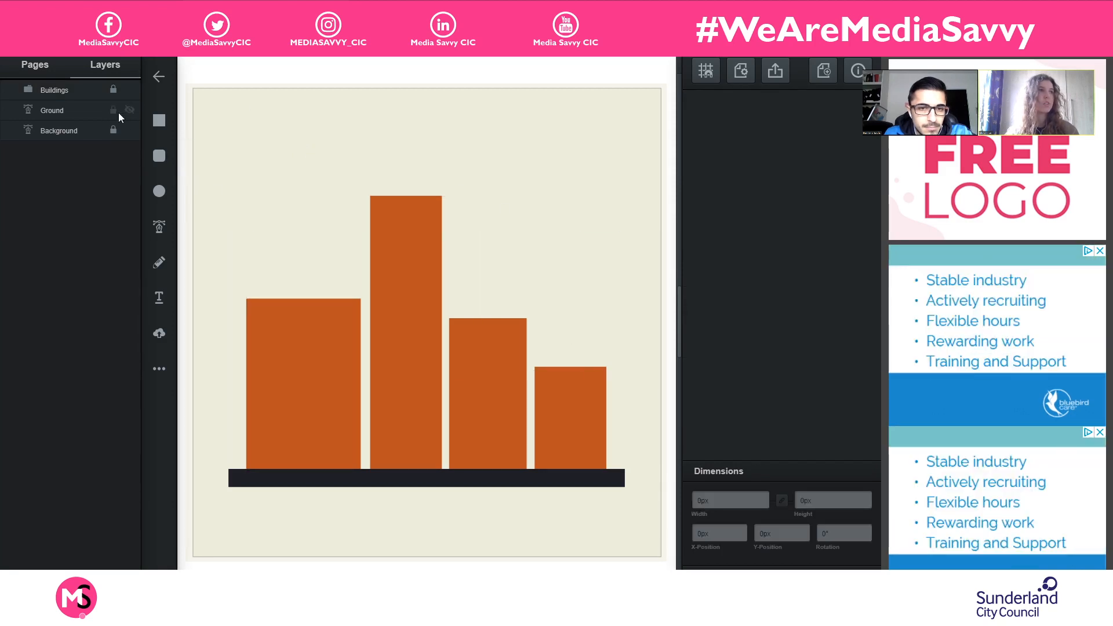
{"action": "left_click", "coordinate": [113, 111]}
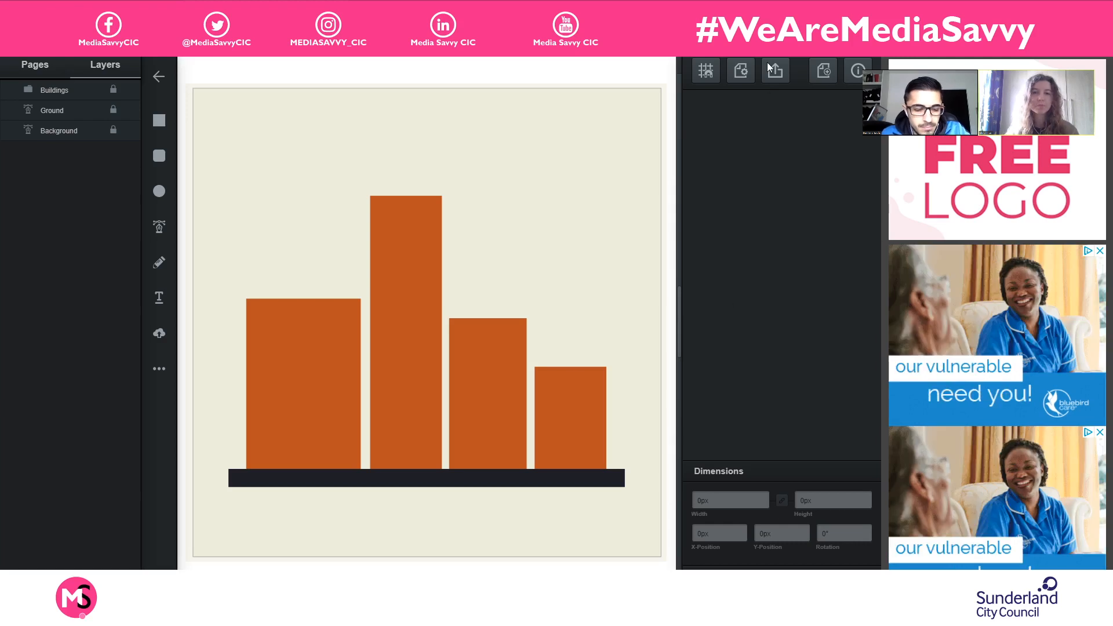
{"action": "left_click", "coordinate": [160, 123]}
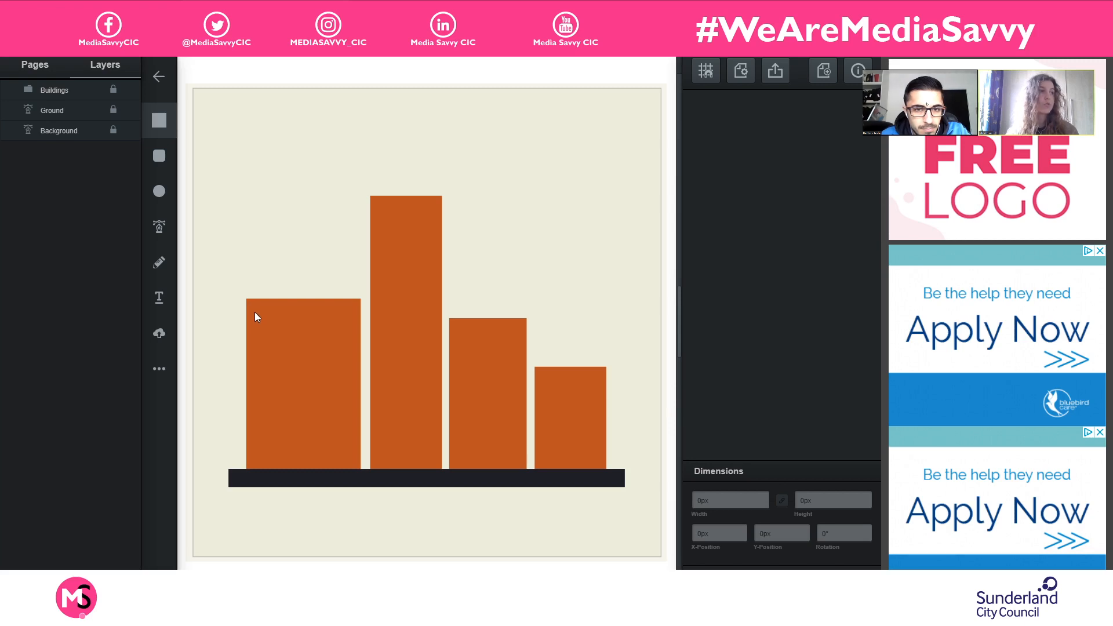
{"action": "left_click_drag", "start_coordinate": [255, 312], "coordinate": [304, 375]}
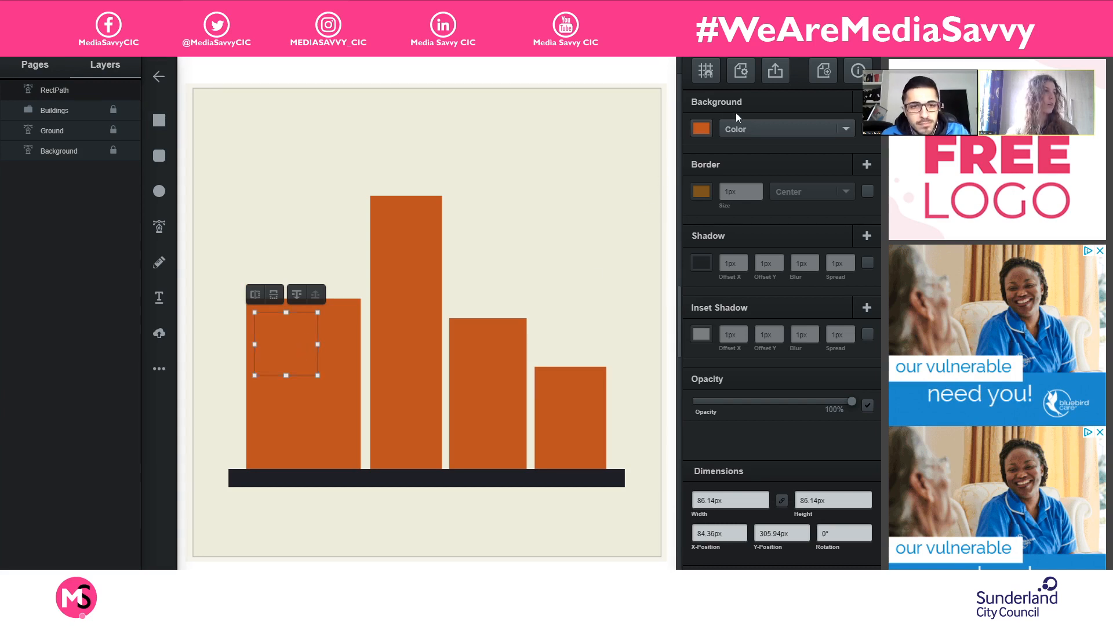
{"action": "left_click_drag", "start_coordinate": [293, 351], "coordinate": [318, 230]}
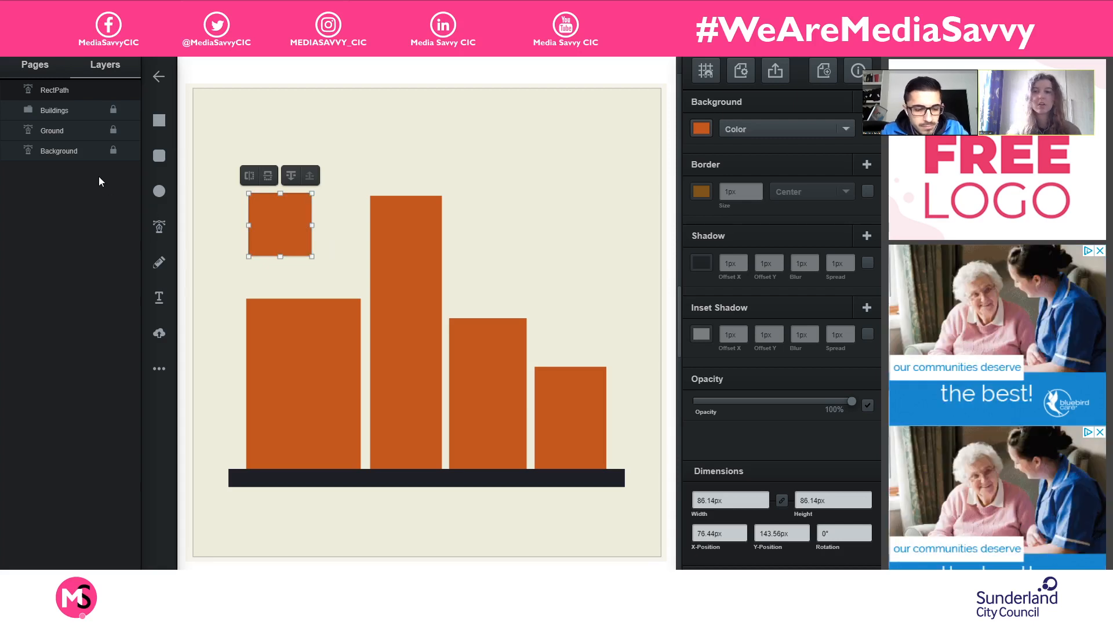
{"action": "left_click_drag", "start_coordinate": [280, 231], "coordinate": [266, 232]}
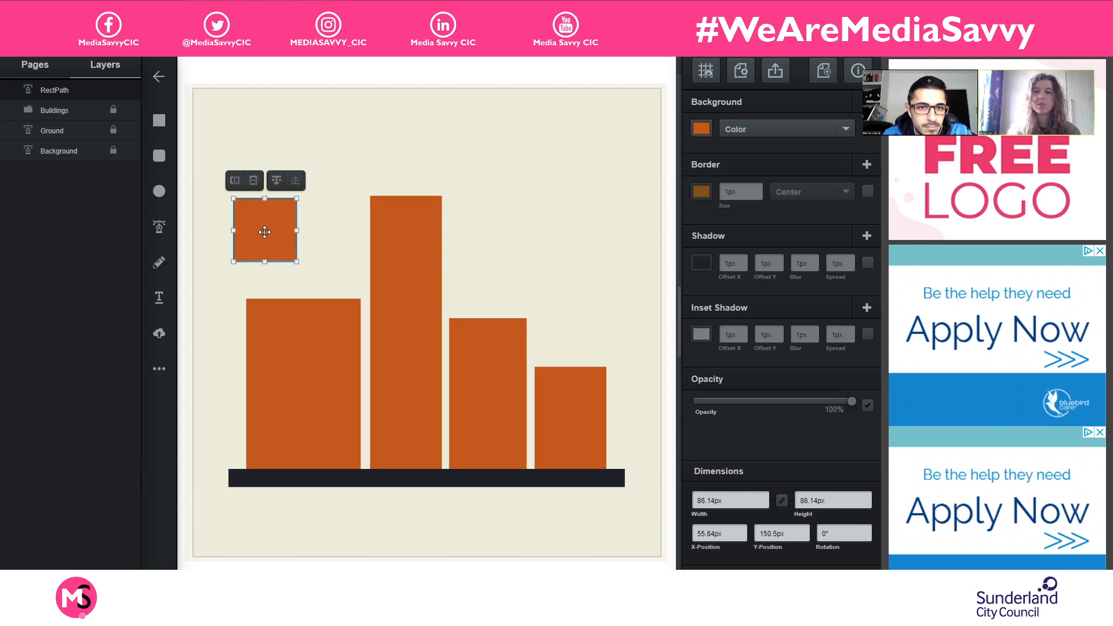
{"action": "key", "text": "Delete"}
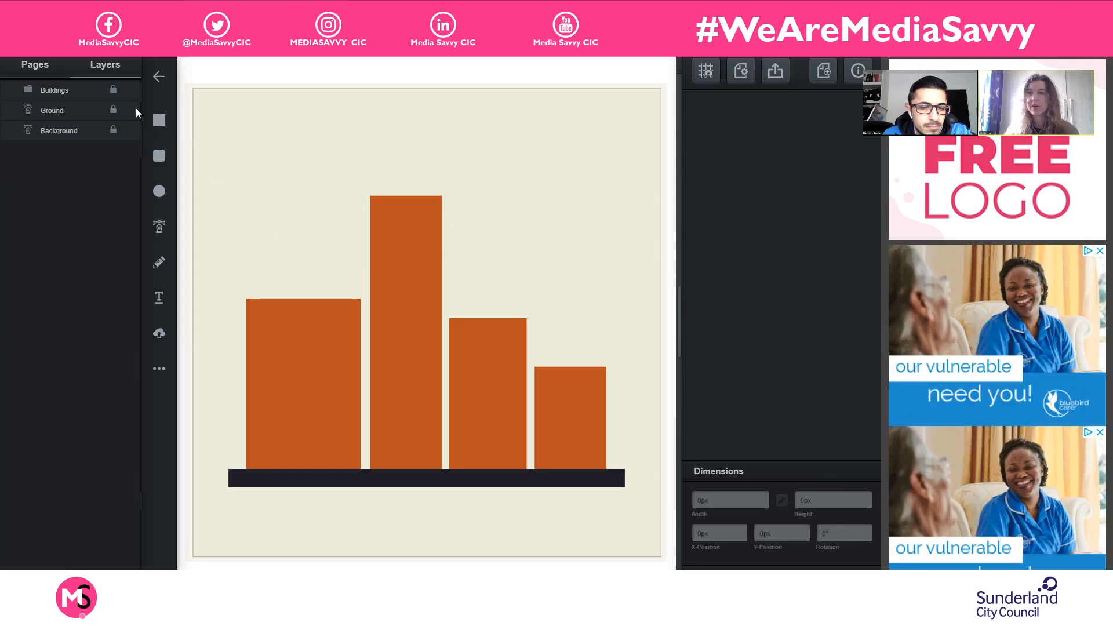
- Draw a square of about 63 px on the empty background above the first building and fill it with pale blue
{"action": "left_click", "coordinate": [159, 120]}
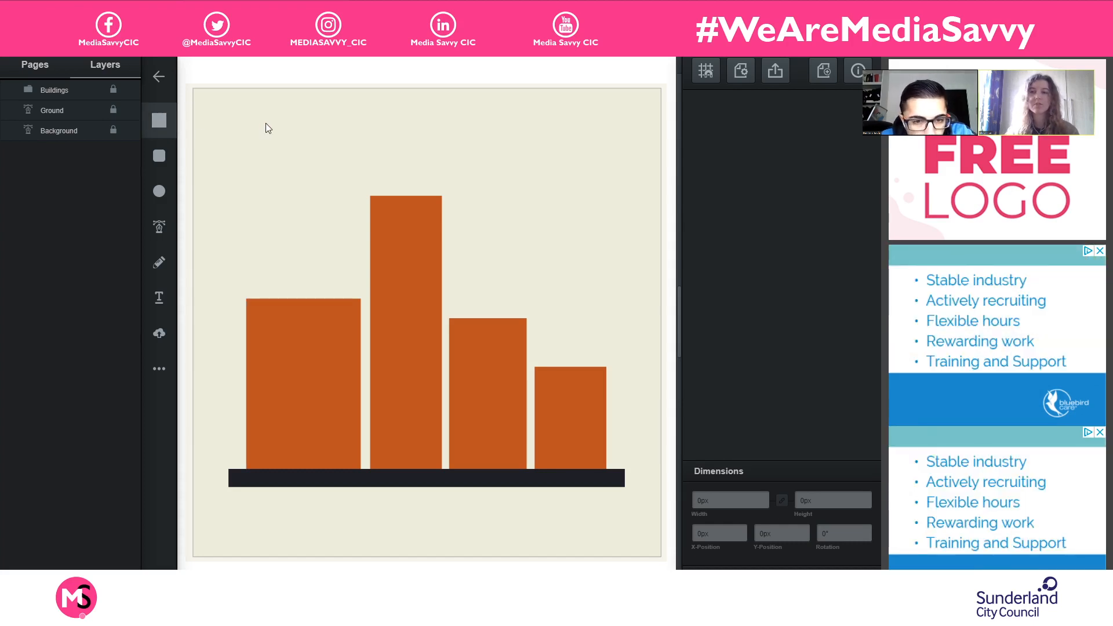
{"action": "mouse_move", "coordinate": [242, 113]}
{"action": "left_mouse_down"}
{"action": "mouse_move", "coordinate": [283, 169]}
{"action": "mouse_move", "coordinate": [255, 135]}
{"action": "mouse_move", "coordinate": [271, 160]}
{"action": "left_mouse_up"}
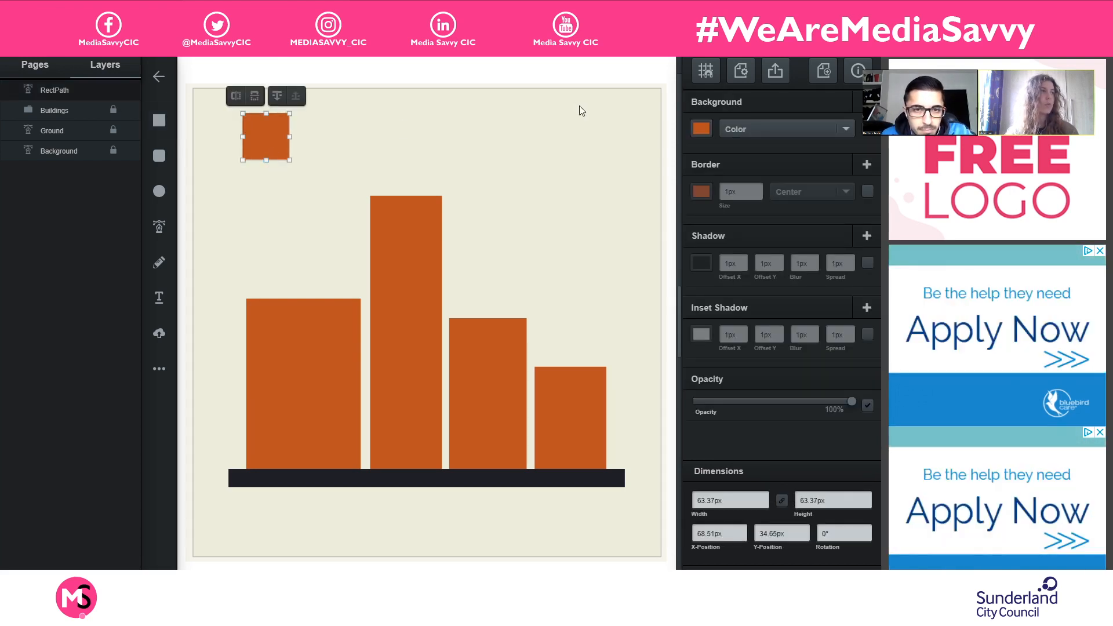
{"action": "left_click", "coordinate": [702, 129]}
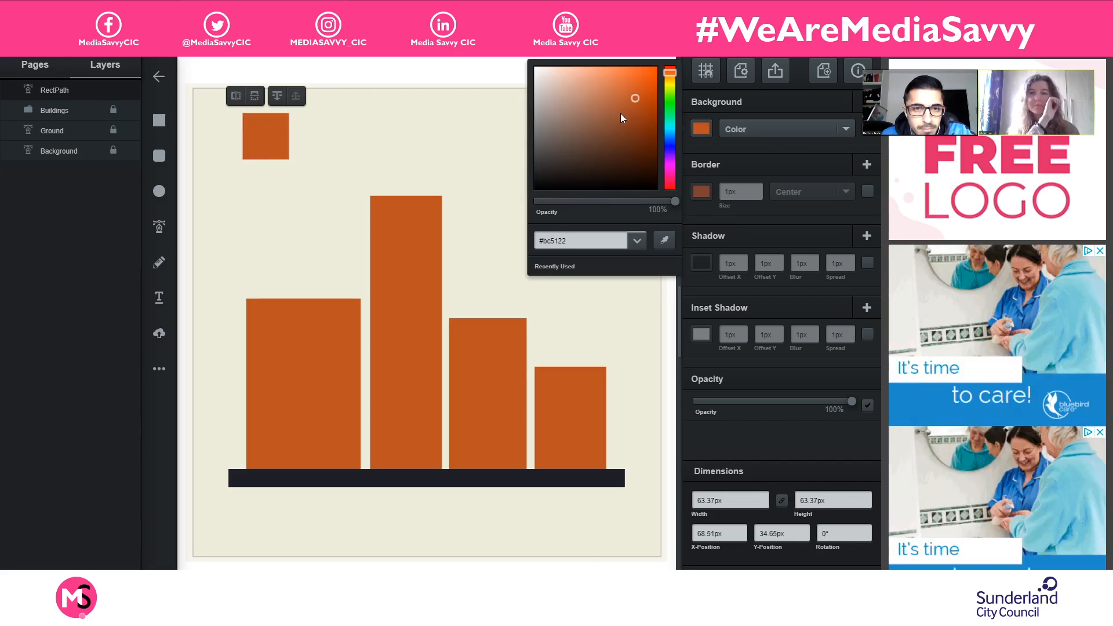
{"action": "mouse_move", "coordinate": [673, 127]}
{"action": "left_mouse_down"}
{"action": "mouse_move", "coordinate": [676, 143]}
{"action": "mouse_move", "coordinate": [669, 124]}
{"action": "left_mouse_up"}
{"action": "mouse_move", "coordinate": [583, 90]}
{"action": "left_mouse_down"}
{"action": "mouse_move", "coordinate": [563, 82]}
{"action": "mouse_move", "coordinate": [558, 103]}
{"action": "mouse_move", "coordinate": [553, 89]}
{"action": "left_mouse_up"}
{"action": "left_click", "coordinate": [279, 133]}
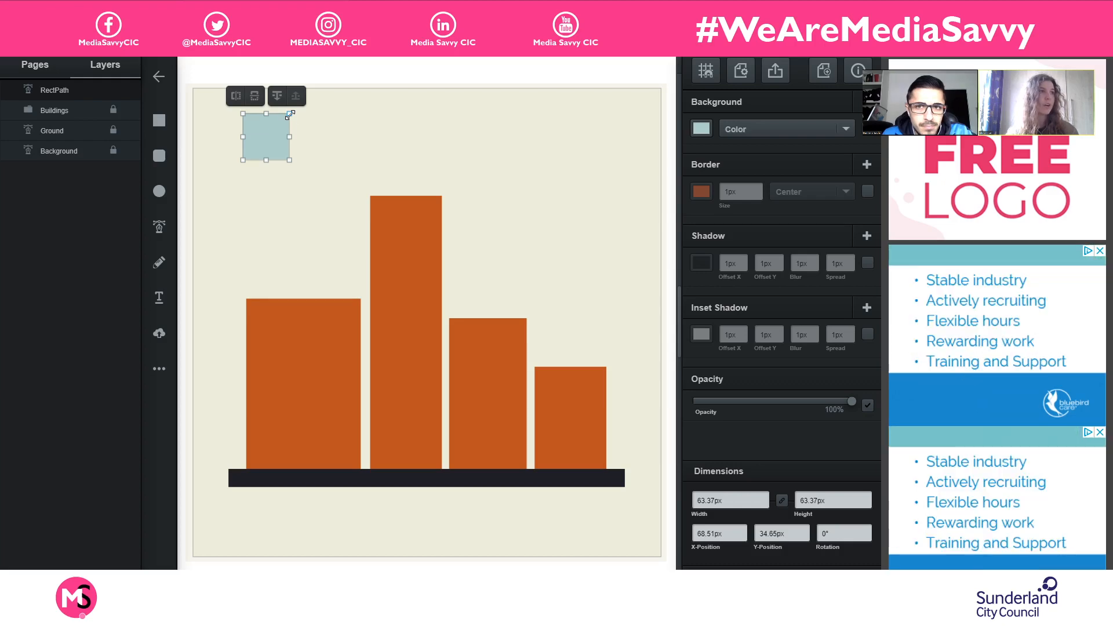
- Move the pale blue square to the first building's upper-left corner as a window and shrink it to about 50 px
{"action": "left_click_drag", "start_coordinate": [258, 131], "coordinate": [276, 336]}
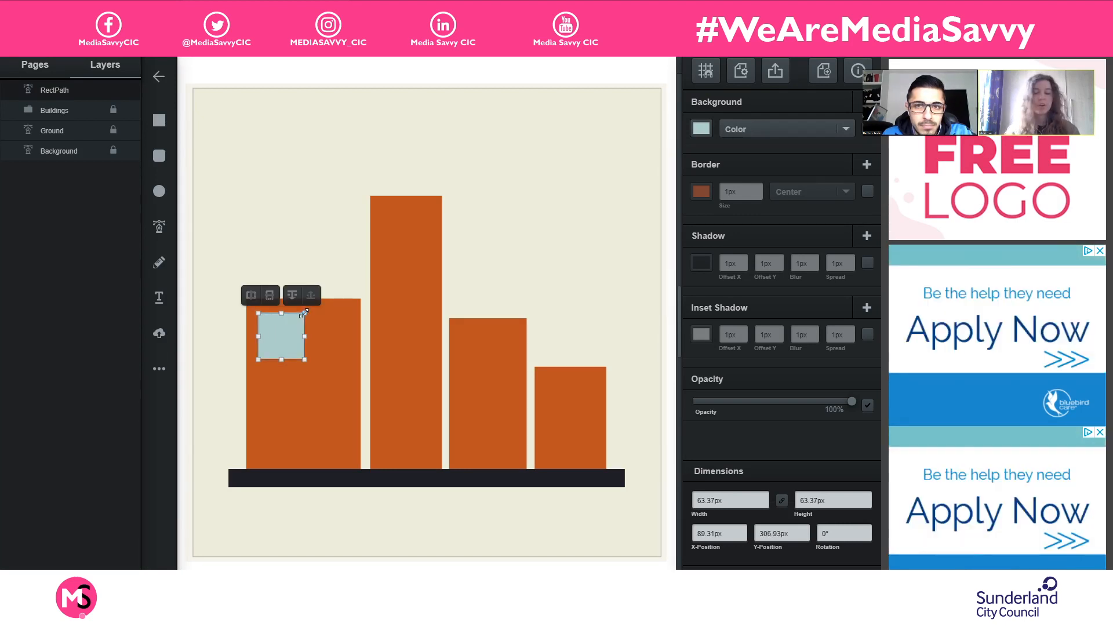
{"action": "left_click_drag", "start_coordinate": [306, 313], "coordinate": [277, 329]}
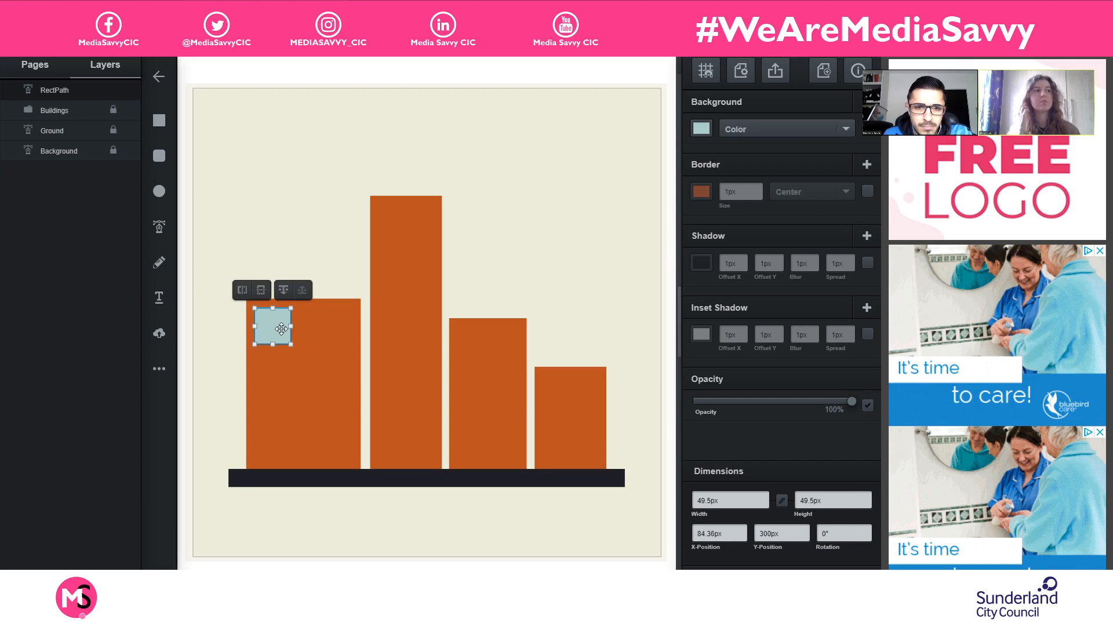
{"action": "mouse_move", "coordinate": [291, 308]}
{"action": "left_mouse_down"}
{"action": "mouse_move", "coordinate": [347, 342]}
{"action": "mouse_move", "coordinate": [306, 305]}
{"action": "left_mouse_up"}
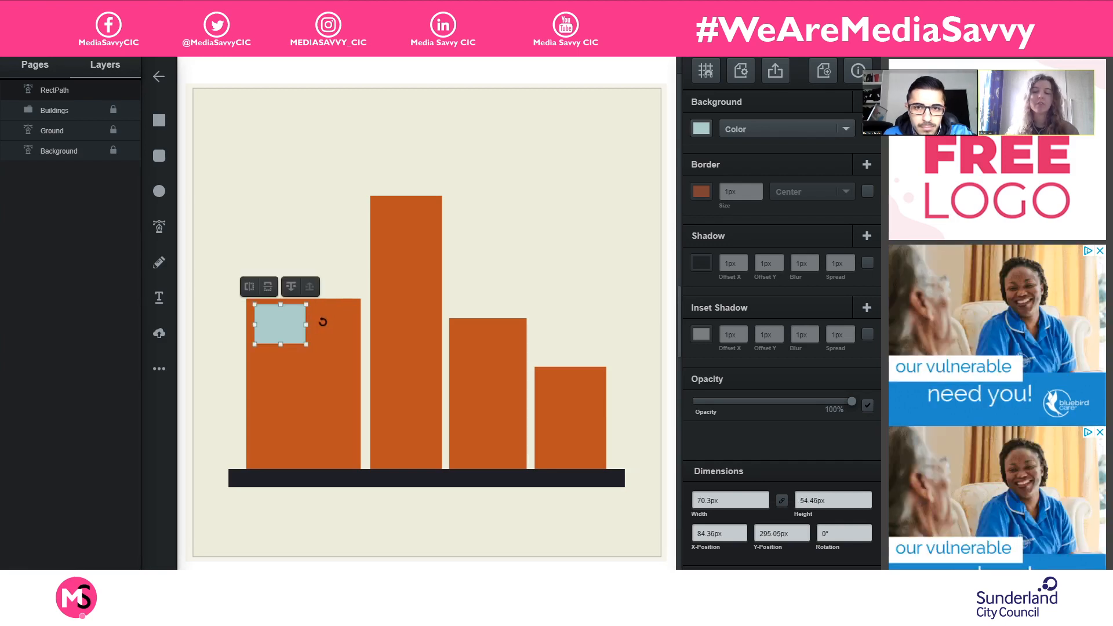
{"action": "key", "text": "ctrl+z"}
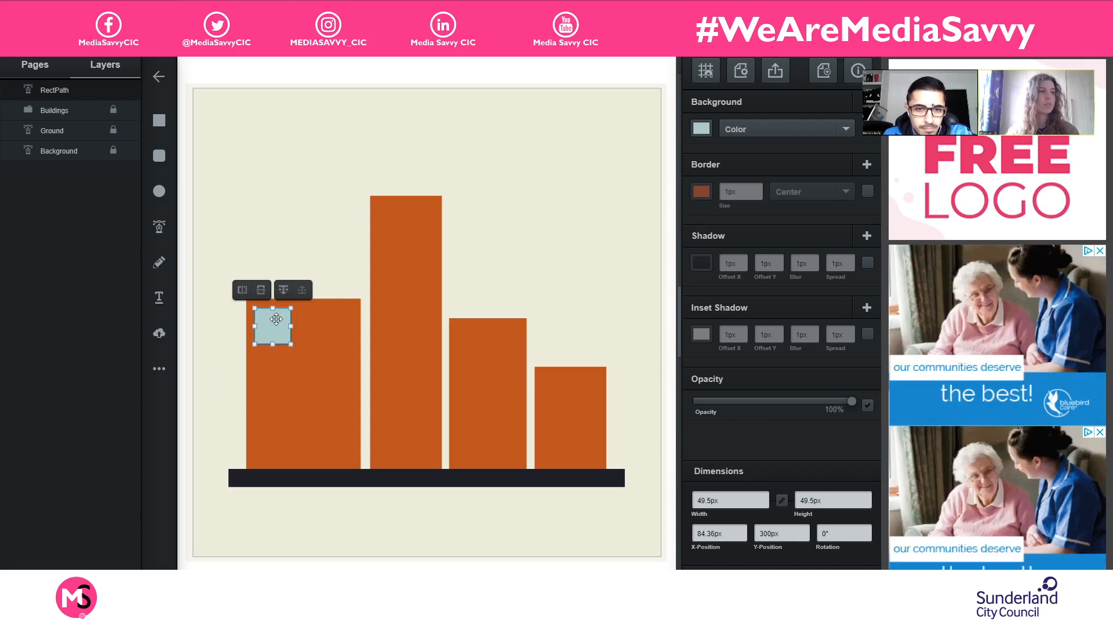
{"action": "left_click", "coordinate": [332, 210]}
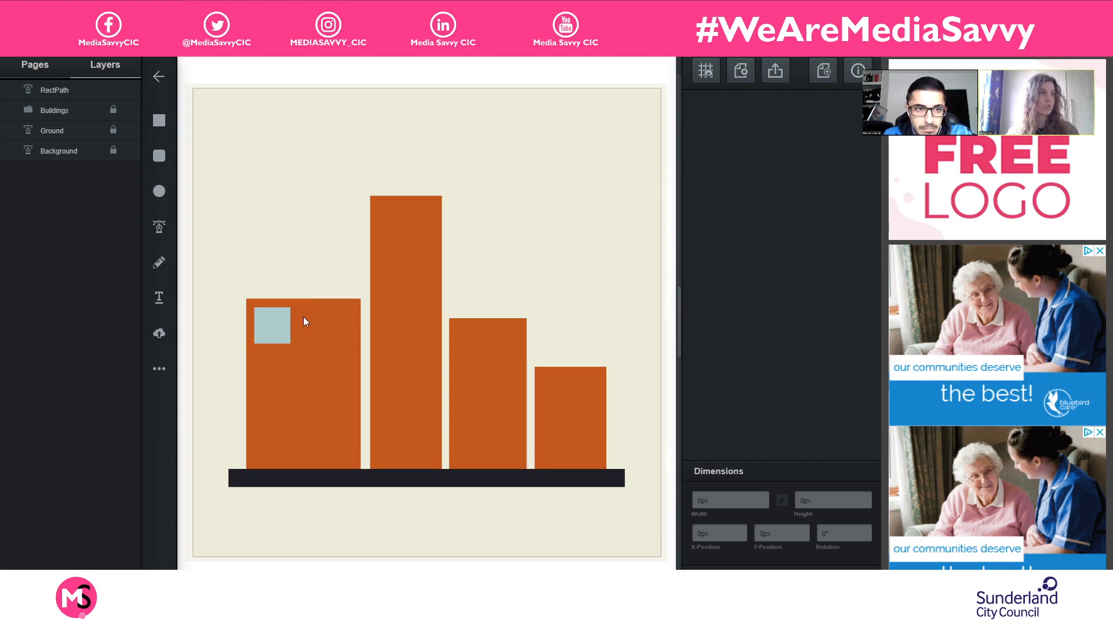
- Duplicate the pale blue window and place the copy level with it near the first building's upper-right corner
{"action": "left_click", "coordinate": [284, 329]}
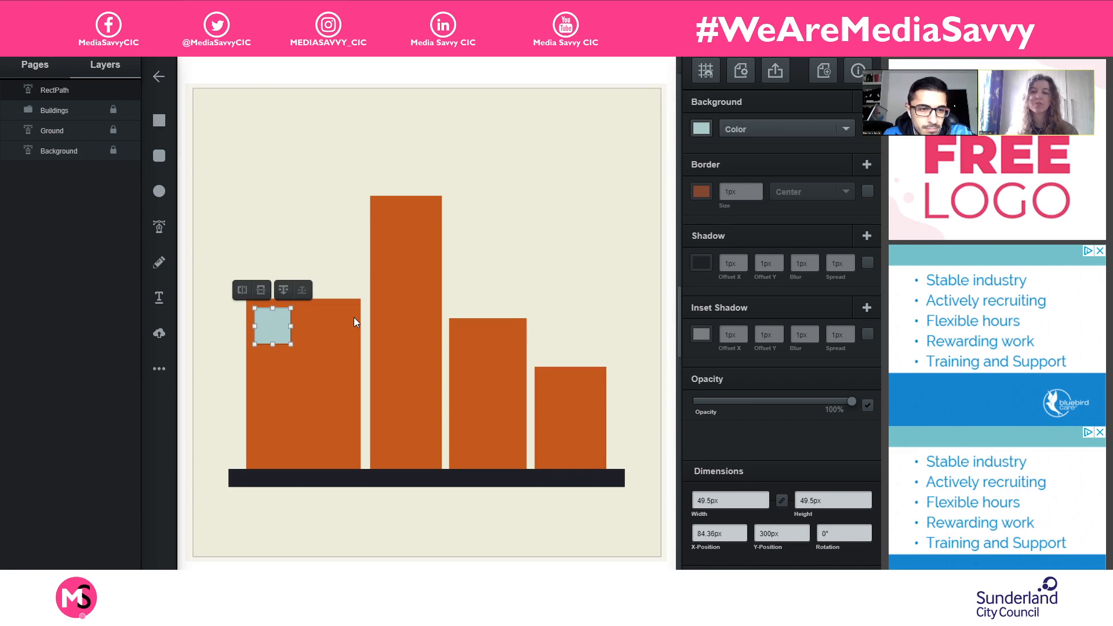
{"action": "key", "text": "ctrl+d"}
{"action": "left_click_drag", "start_coordinate": [284, 334], "coordinate": [336, 331]}
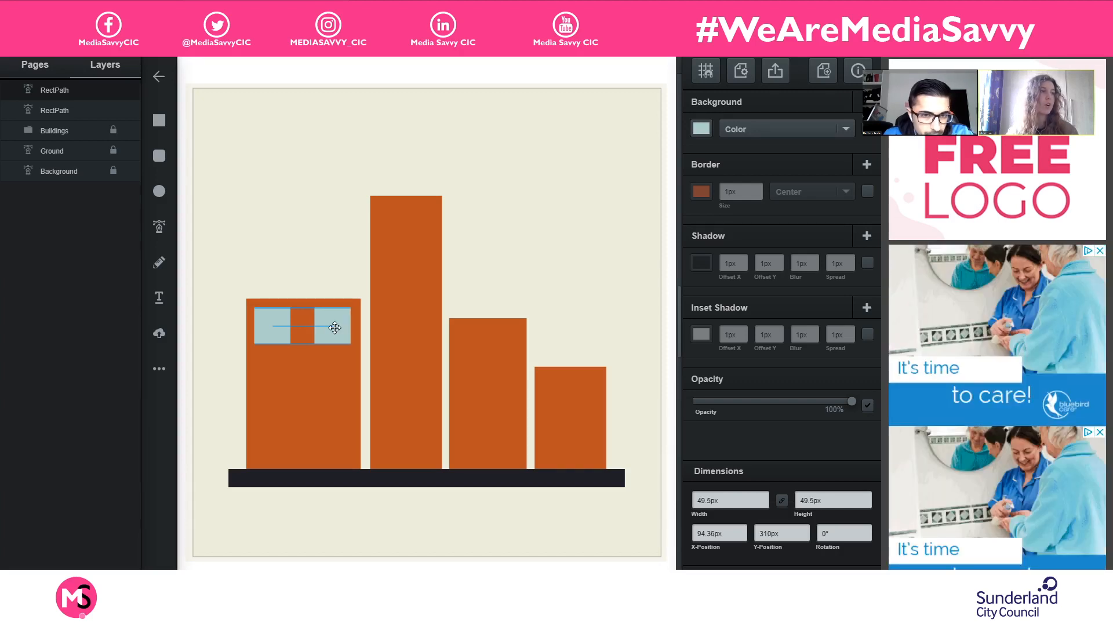
{"action": "mouse_move", "coordinate": [334, 328]}
{"action": "left_mouse_down"}
{"action": "mouse_move", "coordinate": [336, 342]}
{"action": "mouse_move", "coordinate": [336, 326]}
{"action": "left_mouse_up"}
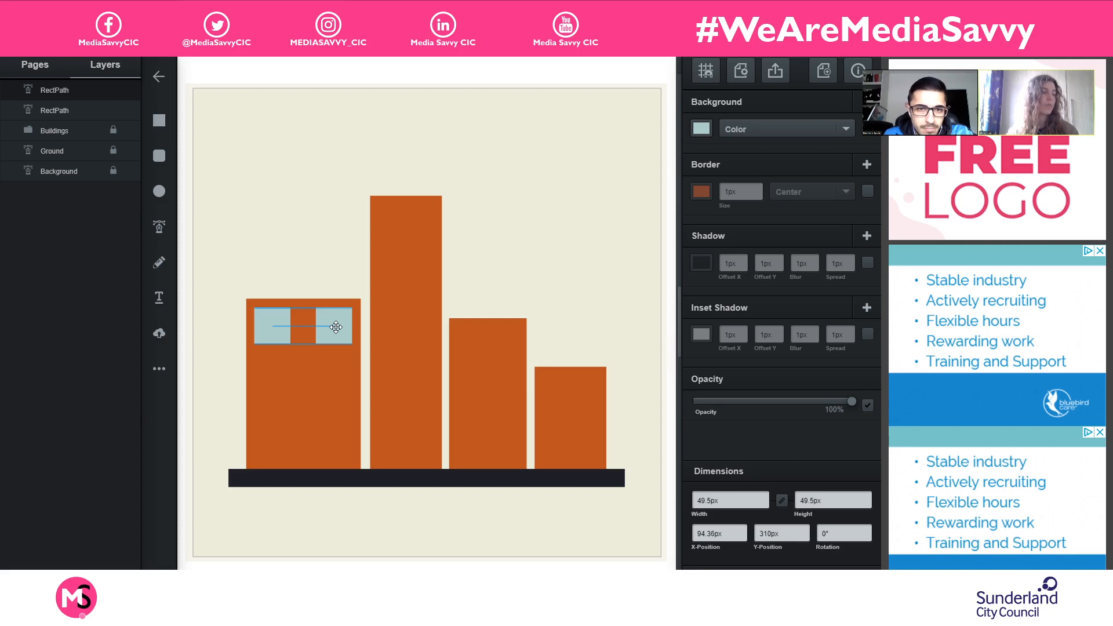
{"action": "left_click_drag", "start_coordinate": [337, 327], "coordinate": [336, 327]}
{"action": "left_click", "coordinate": [291, 223]}
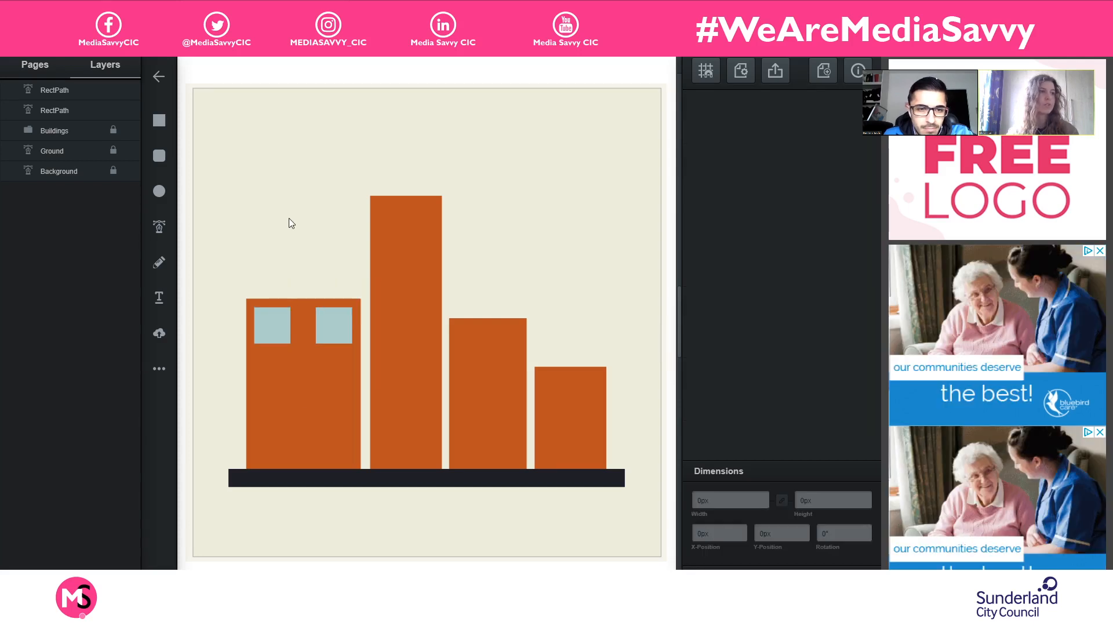
- Duplicate the first building's top pair of windows and place the copies directly below as a second row
{"action": "left_click", "coordinate": [276, 335]}
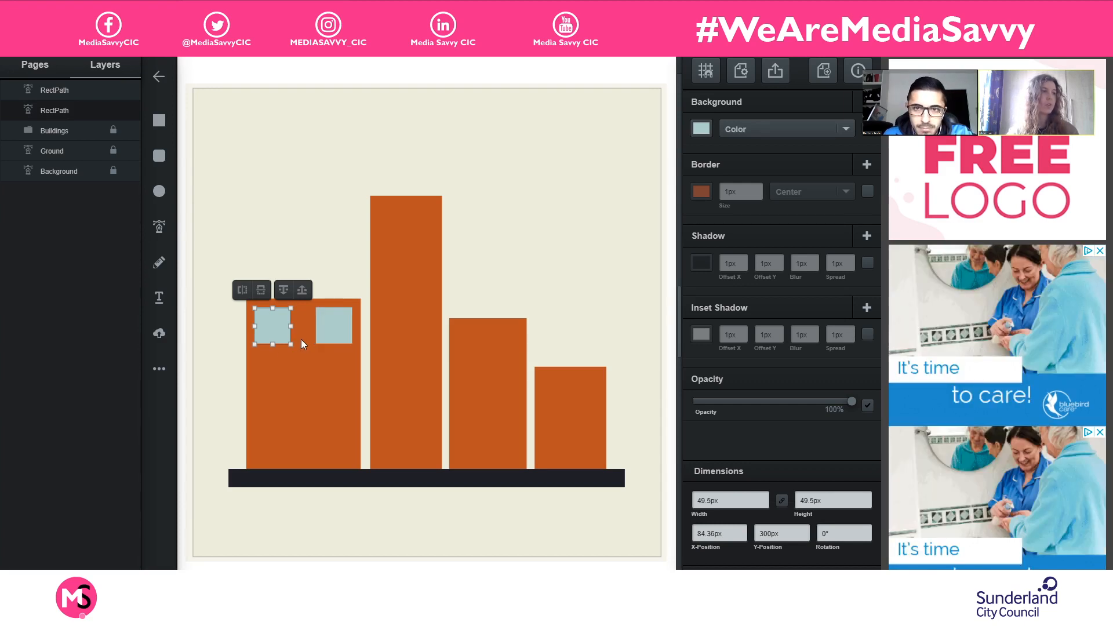
{"action": "left_click", "coordinate": [334, 323], "text": "shift"}
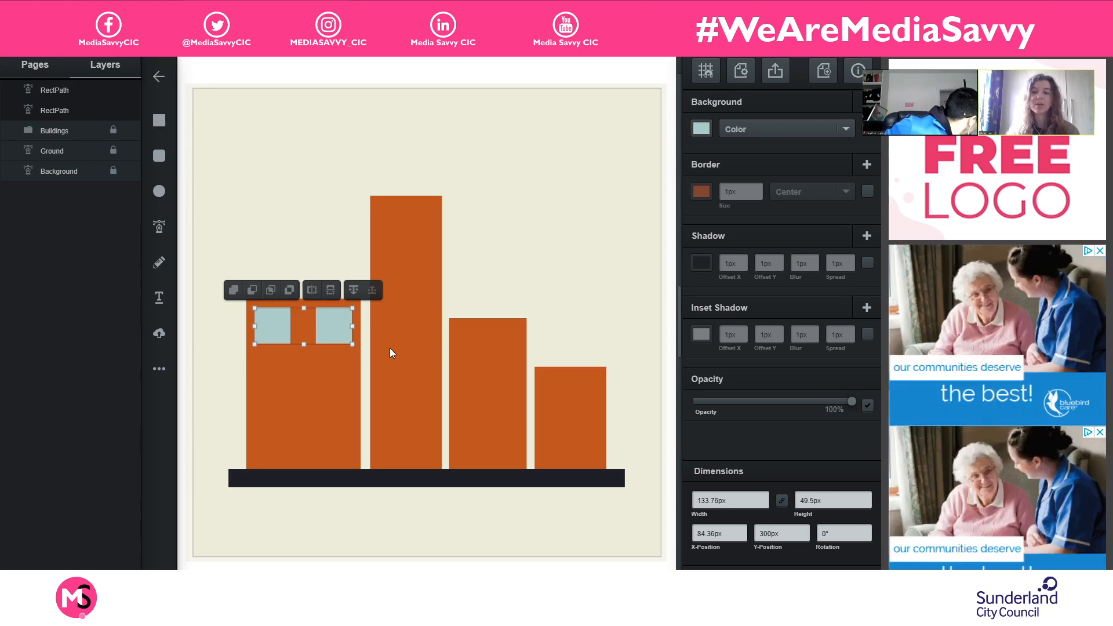
{"action": "key", "text": "ctrl+d"}
{"action": "left_click_drag", "start_coordinate": [339, 329], "coordinate": [331, 365]}
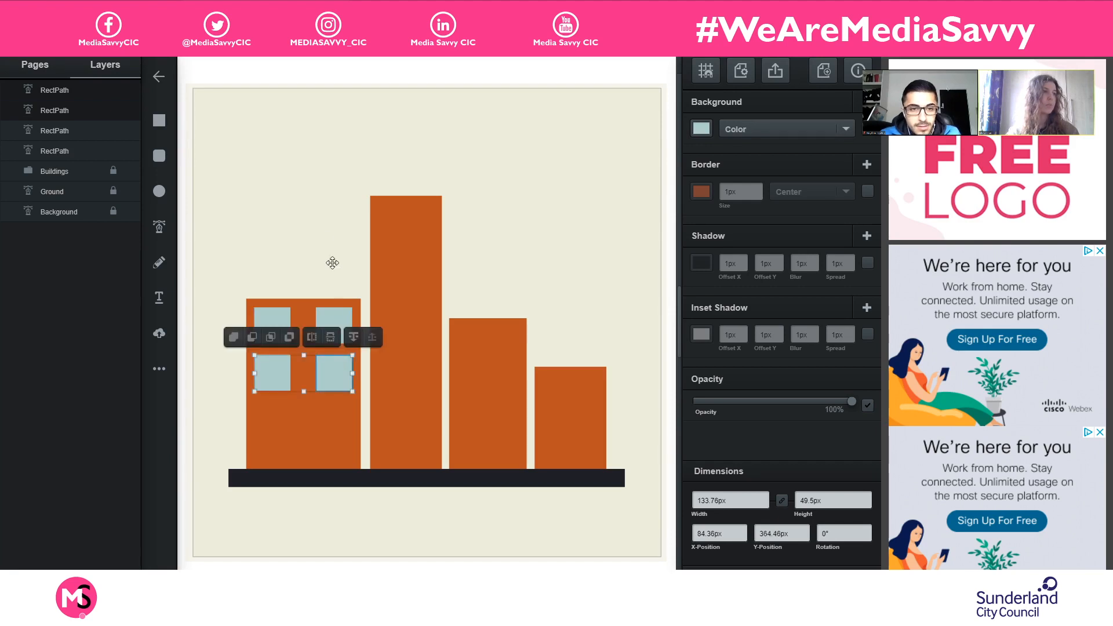
{"action": "left_click", "coordinate": [319, 226]}
- Duplicate one second-row window of the first building and align the copy under the left column as a third-row window
{"action": "left_click", "coordinate": [336, 376]}
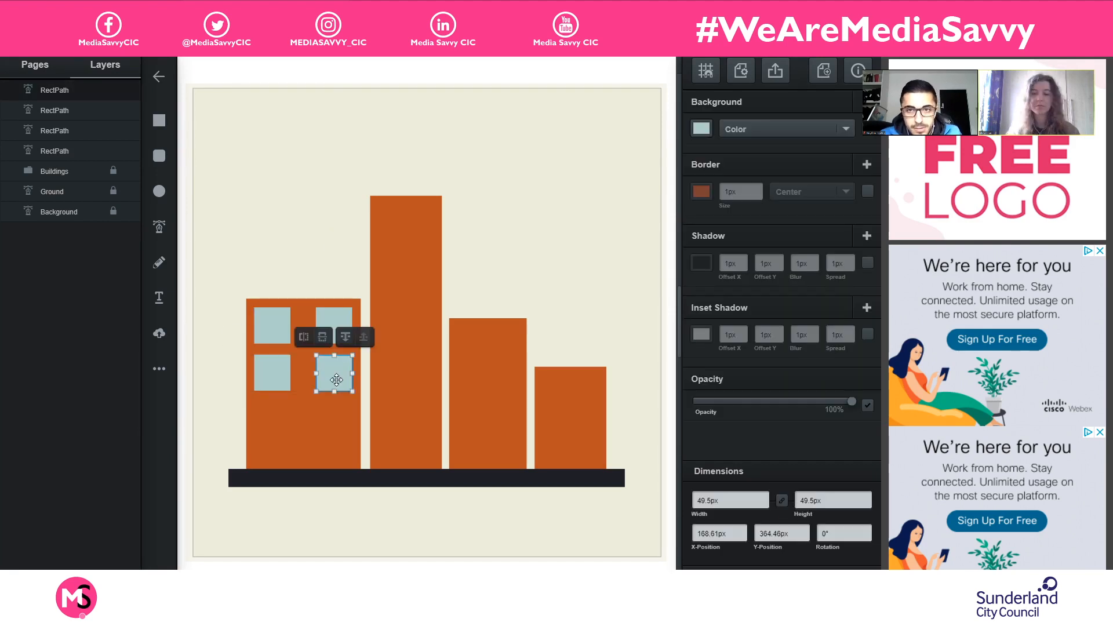
{"action": "key", "text": "ctrl+d"}
{"action": "left_click_drag", "start_coordinate": [339, 377], "coordinate": [270, 414]}
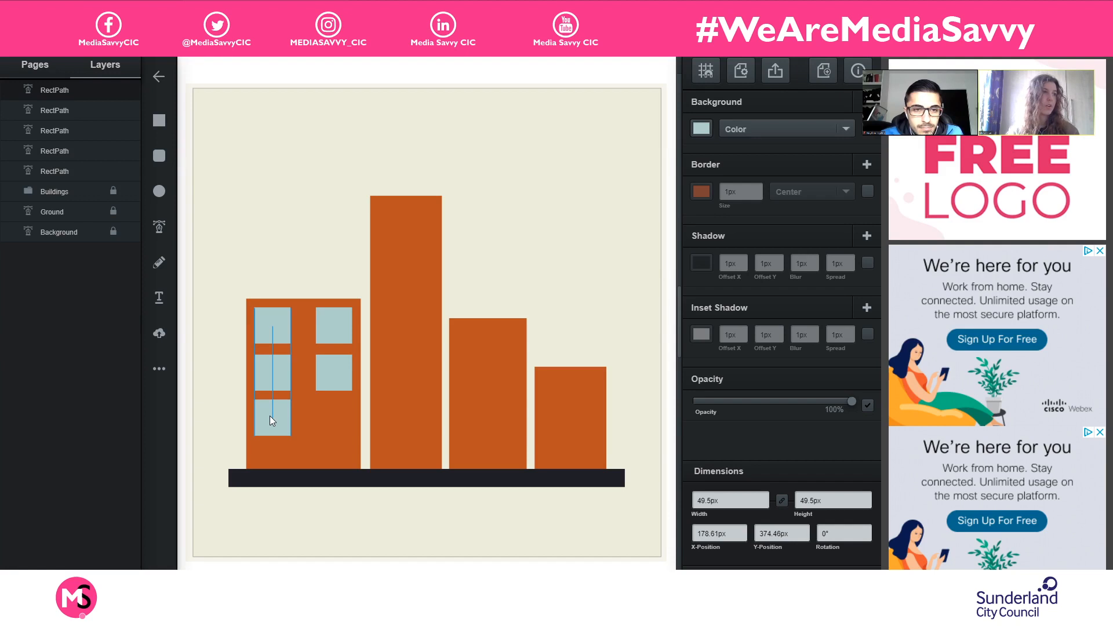
{"action": "mouse_move", "coordinate": [270, 416]}
{"action": "left_mouse_down"}
{"action": "mouse_move", "coordinate": [270, 405]}
{"action": "mouse_move", "coordinate": [269, 419]}
{"action": "left_mouse_up"}
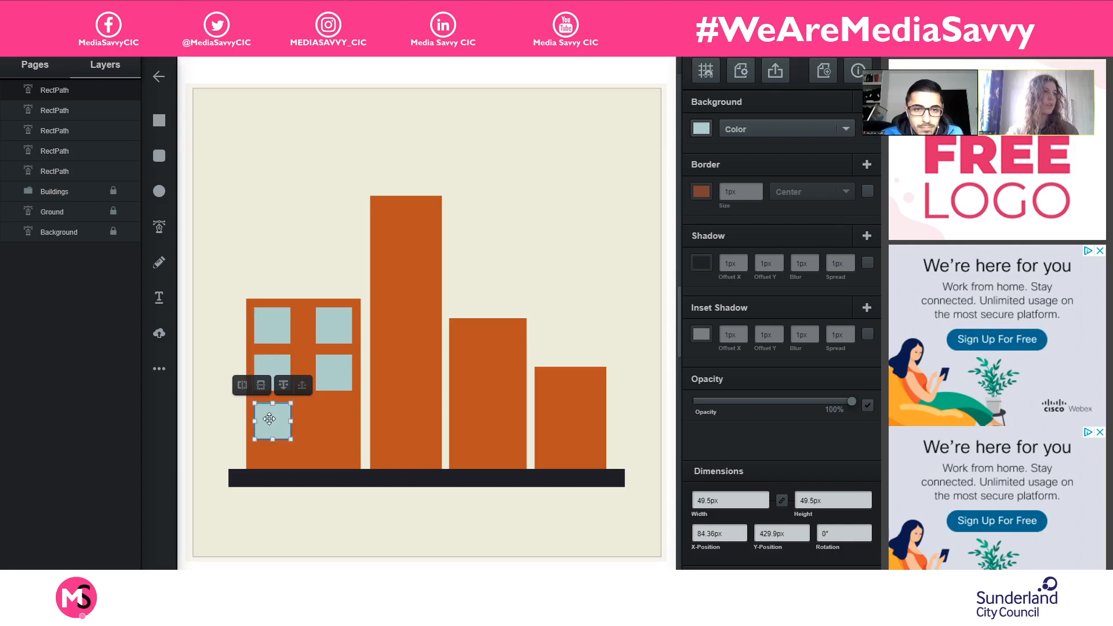
{"action": "left_click", "coordinate": [294, 266]}
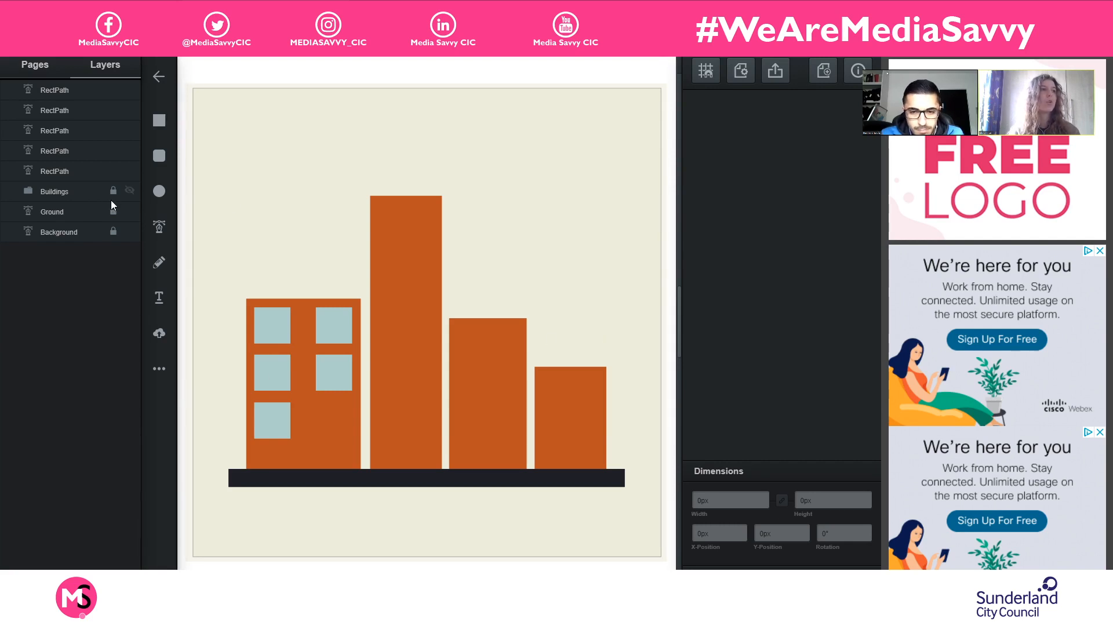
- Draw a door about 50 by 82 px at the first building's lower-right corner and fill it with dark brown #593421
{"action": "left_click", "coordinate": [158, 129]}
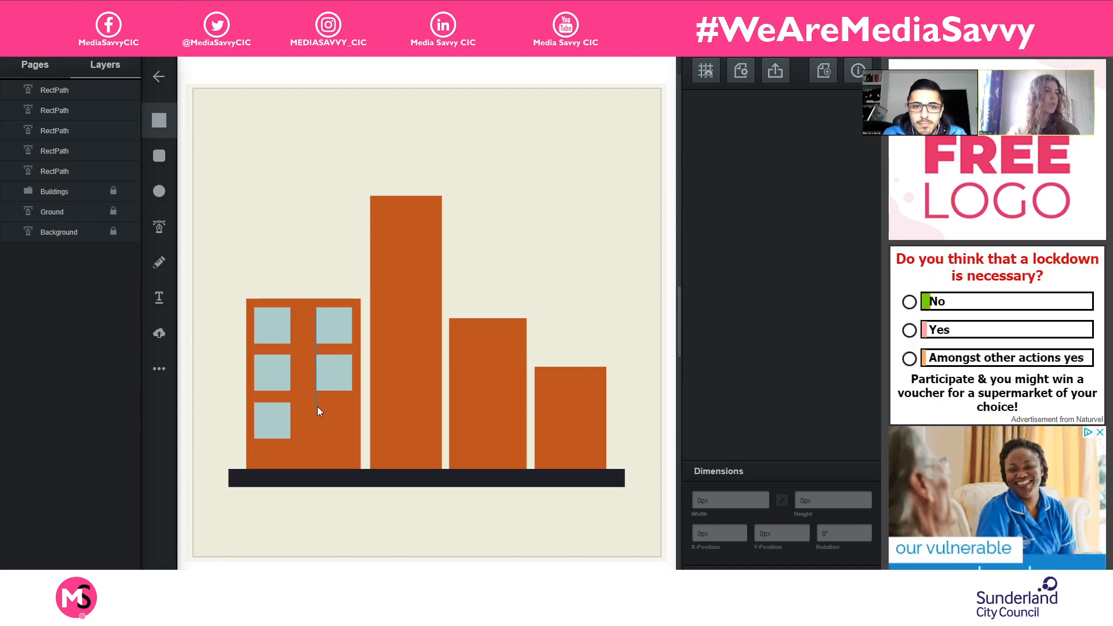
{"action": "left_click_drag", "start_coordinate": [317, 406], "coordinate": [353, 468]}
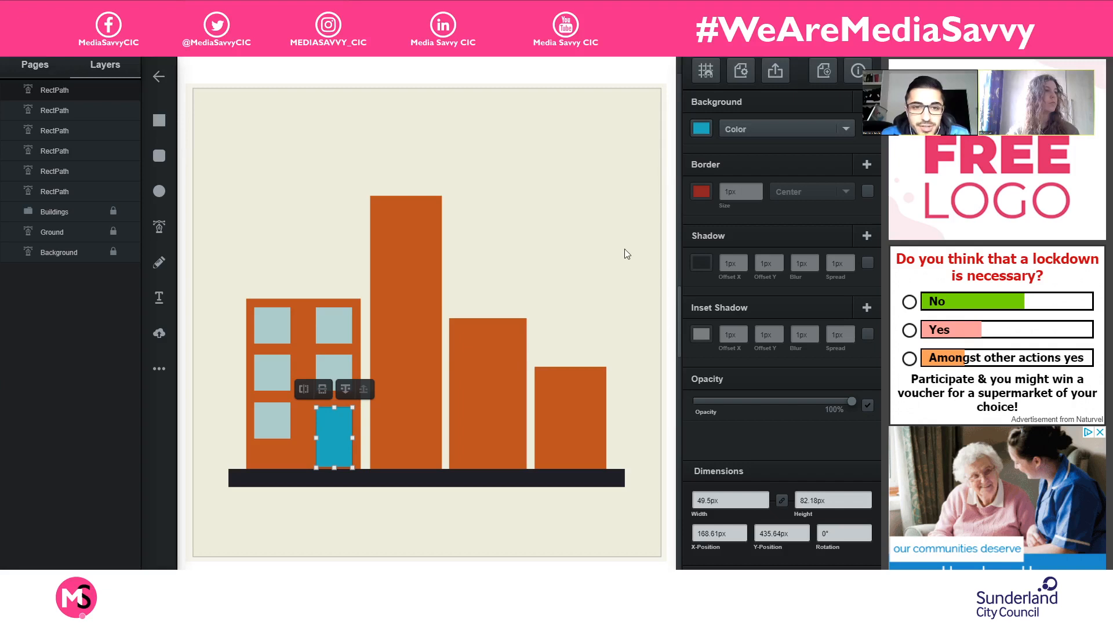
{"action": "left_click", "coordinate": [702, 128]}
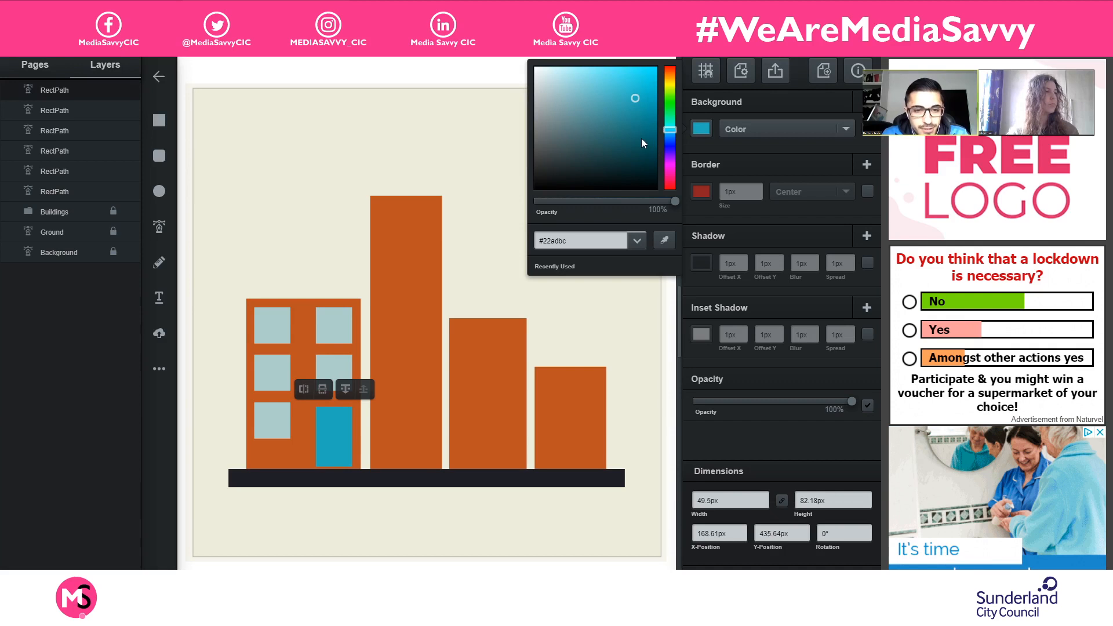
{"action": "left_click", "coordinate": [668, 74]}
{"action": "left_click_drag", "start_coordinate": [641, 101], "coordinate": [610, 146]}
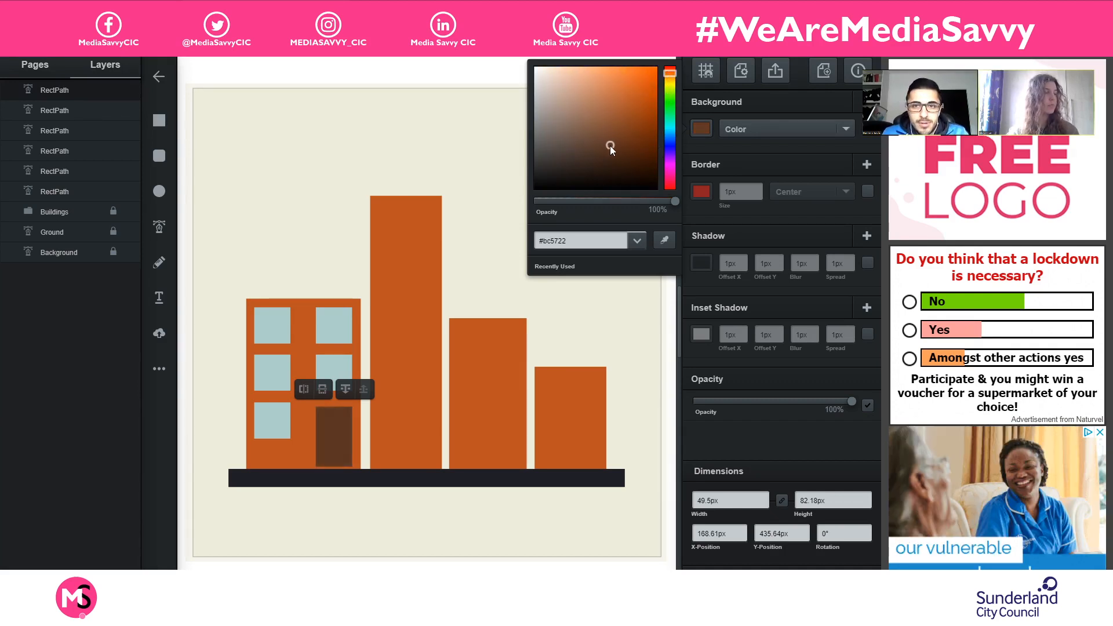
- Stretch the brown door down to the ground bar, making it about 85 px high
{"action": "left_click", "coordinate": [331, 449]}
{"action": "left_click_drag", "start_coordinate": [335, 463], "coordinate": [337, 469]}
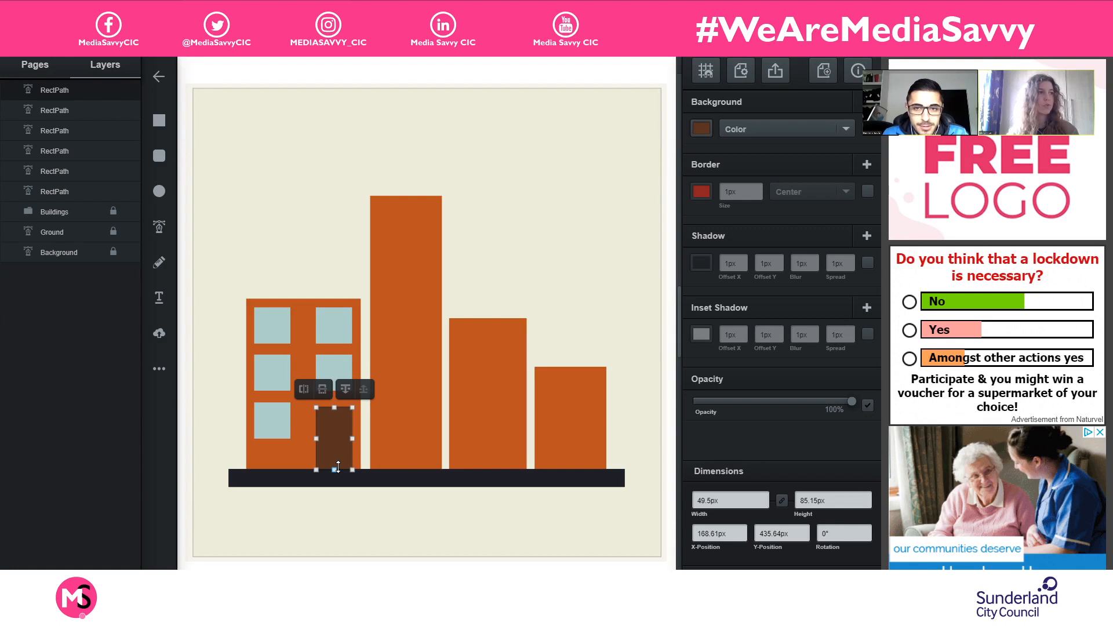
{"action": "left_click", "coordinate": [495, 299]}
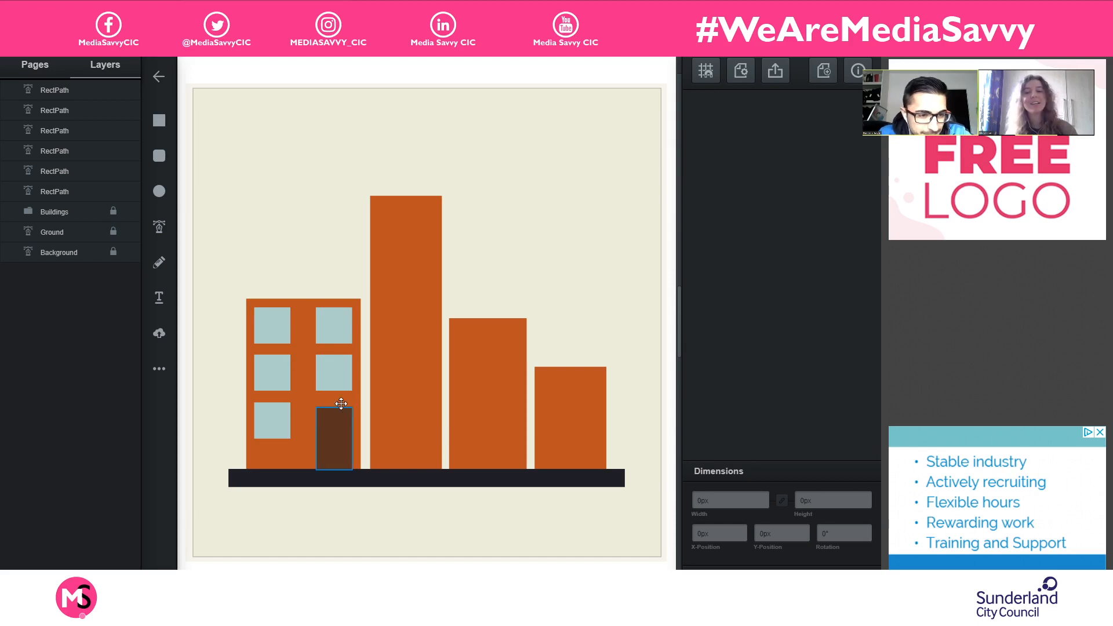
- Duplicate the first building's top window pair, move the copies to the top of the tallest building and shrink the pair to about 73 px wide
{"action": "left_click", "coordinate": [272, 324]}
{"action": "left_click", "coordinate": [333, 324], "text": "shift"}
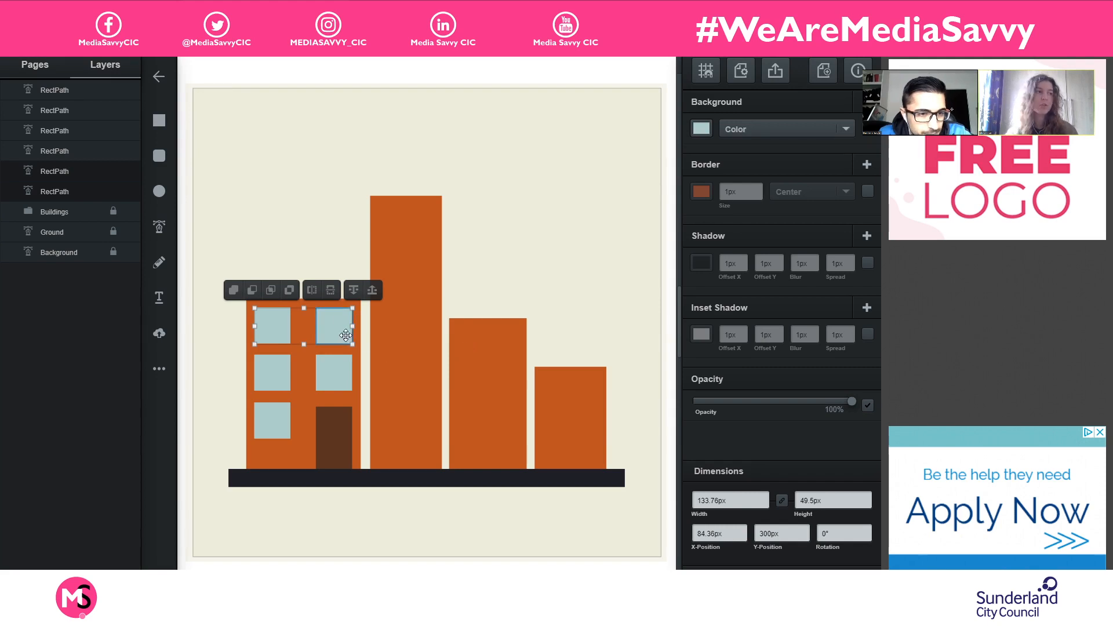
{"action": "key", "text": "ctrl+d"}
{"action": "left_click_drag", "start_coordinate": [345, 328], "coordinate": [436, 234]}
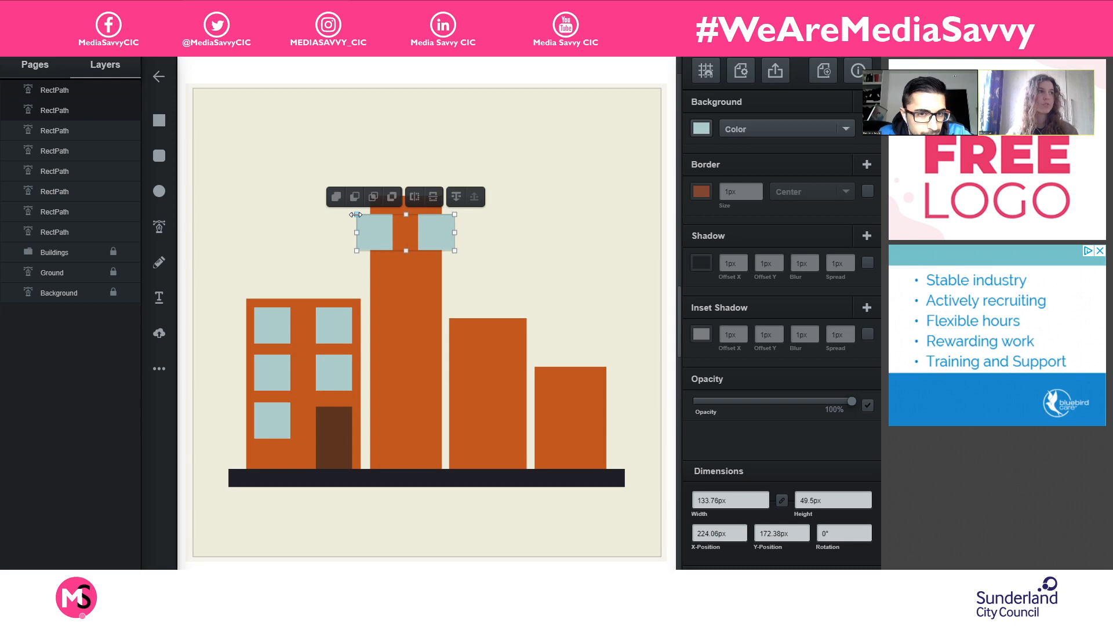
{"action": "left_click_drag", "start_coordinate": [356, 252], "coordinate": [422, 214]}
{"action": "key", "text": "ctrl+z"}
{"action": "left_click", "coordinate": [481, 246]}
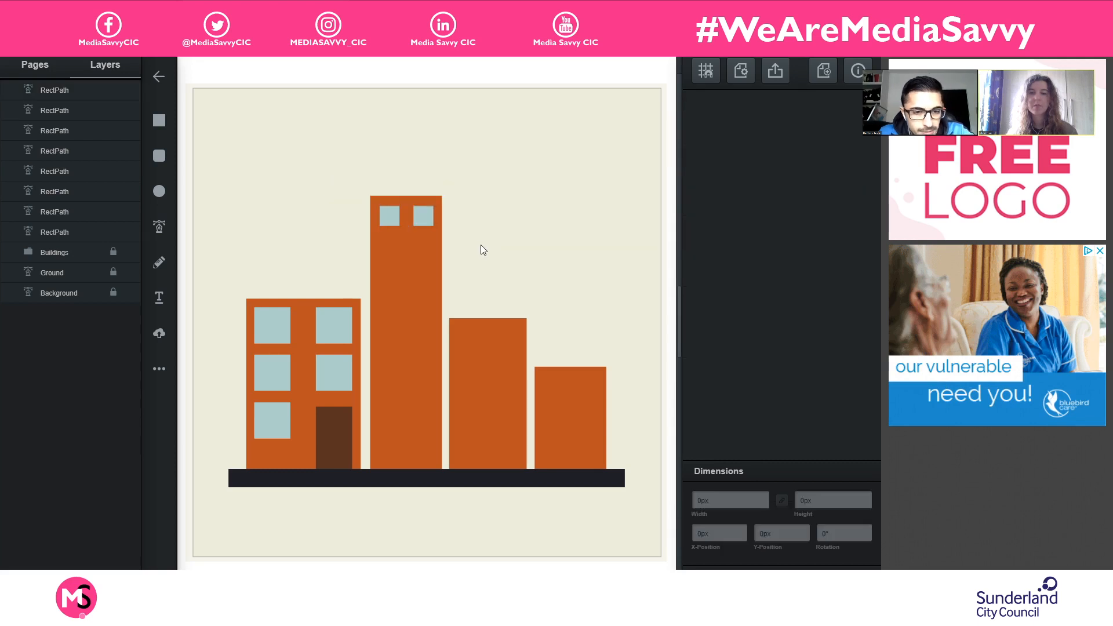
- Duplicate the tallest building's window pair and place the copies directly below as a second row
{"action": "left_click", "coordinate": [428, 218]}
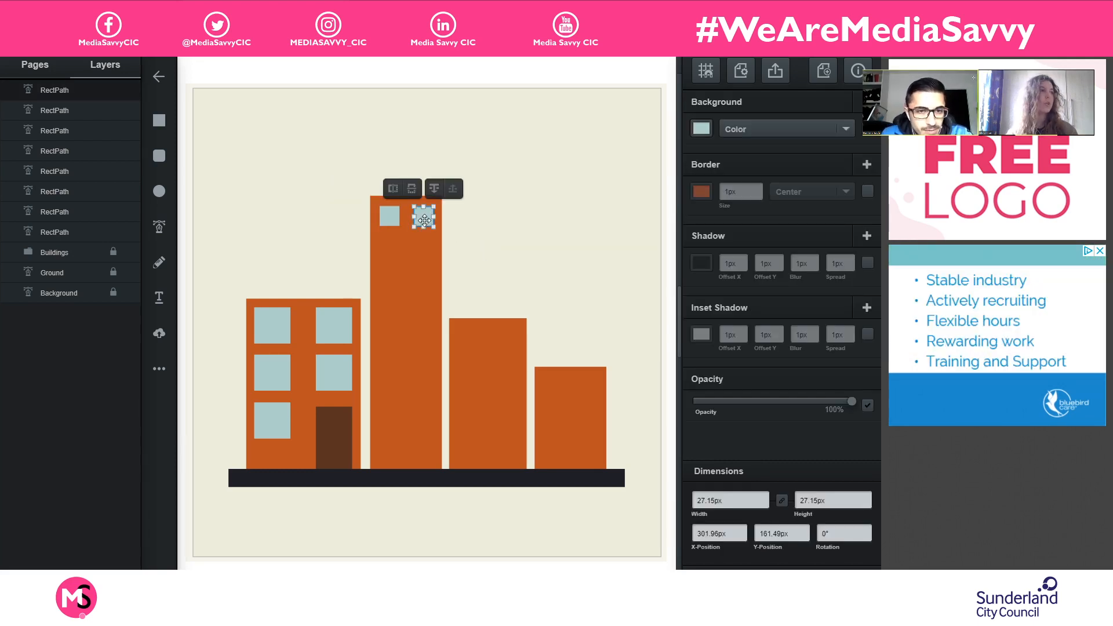
{"action": "left_click", "coordinate": [390, 215], "text": "shift"}
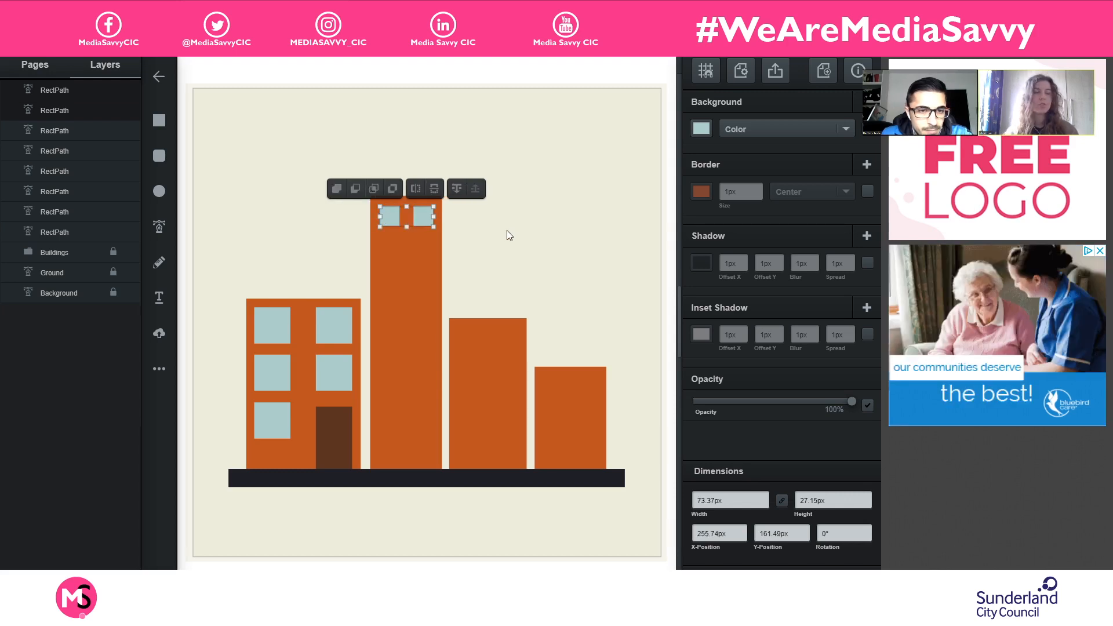
{"action": "key", "text": "ctrl+d"}
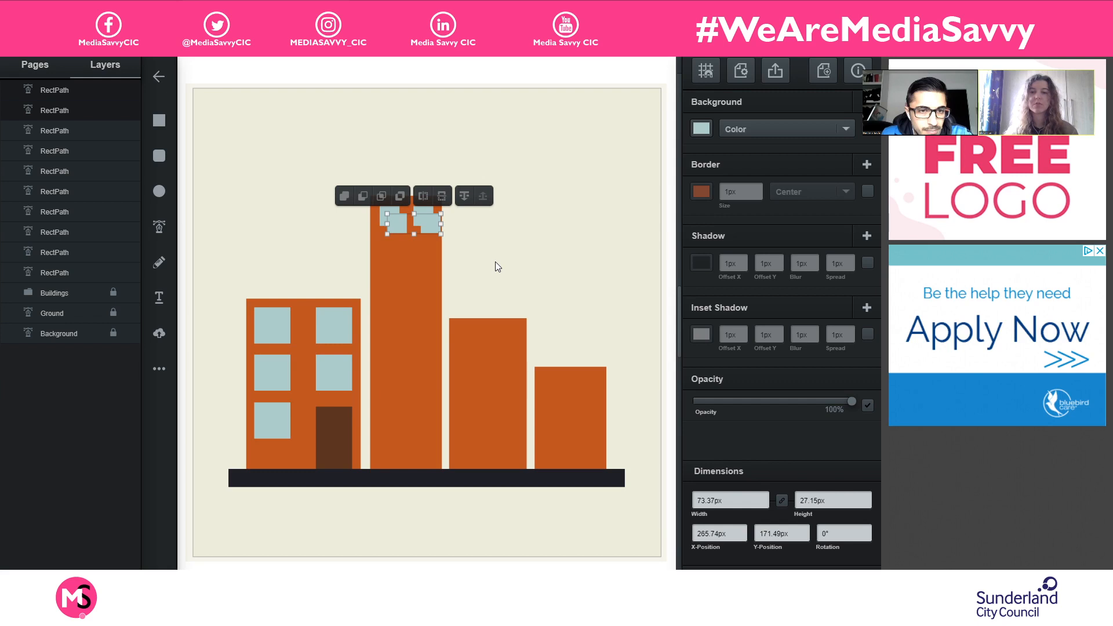
{"action": "left_click_drag", "start_coordinate": [431, 224], "coordinate": [423, 247]}
{"action": "left_click", "coordinate": [576, 233]}
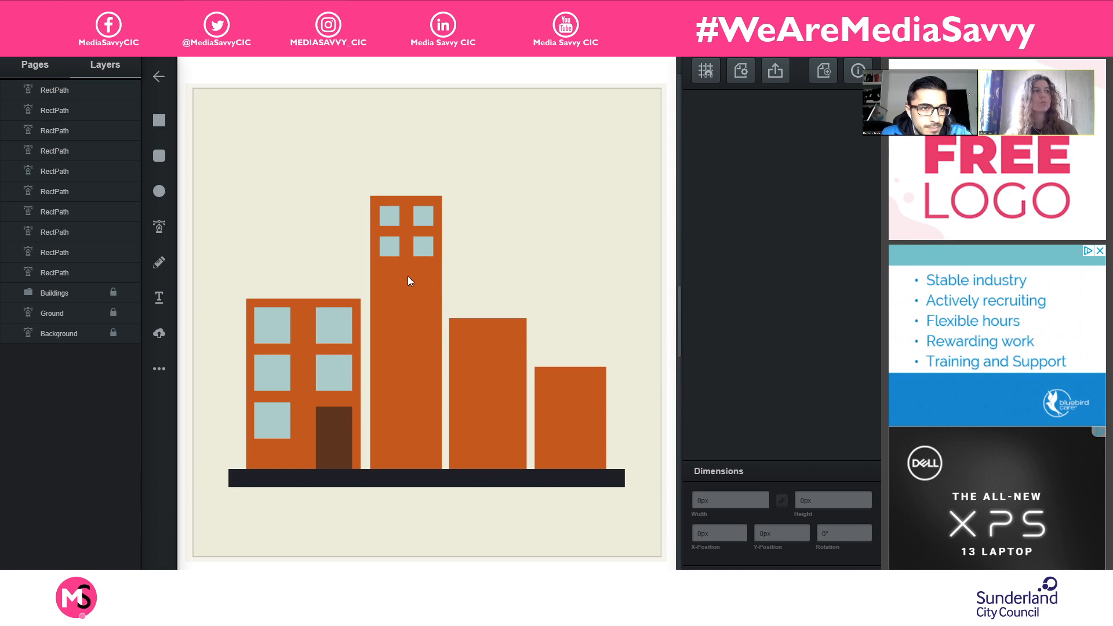
- Duplicate the tallest building's four windows and place the copies below them as the third and fourth rows
{"action": "left_click", "coordinate": [389, 218]}
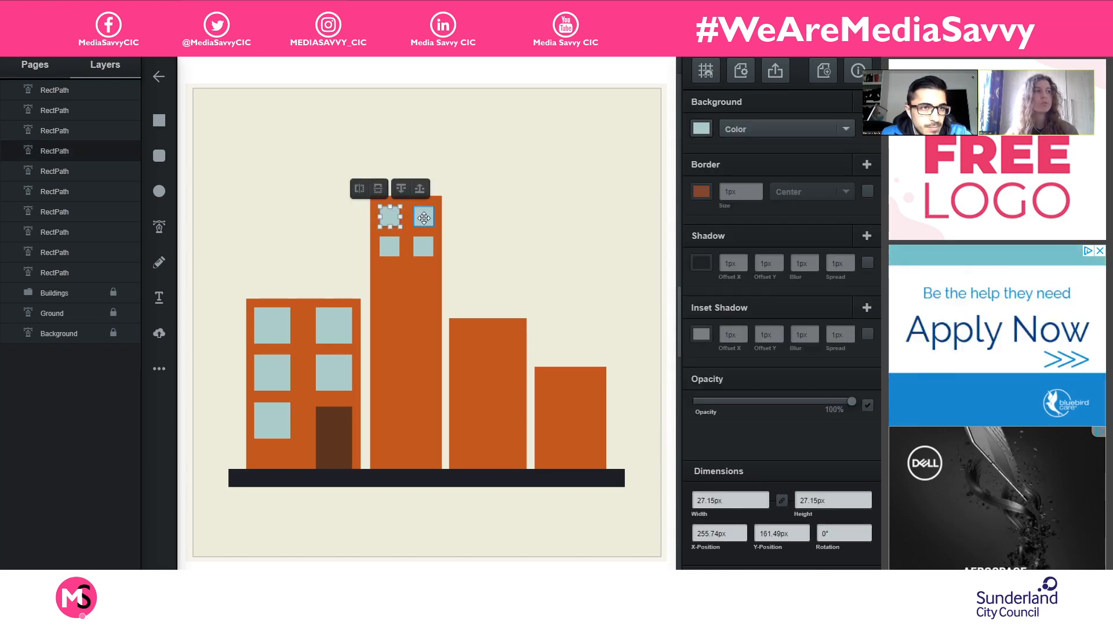
{"action": "left_click", "coordinate": [489, 213]}
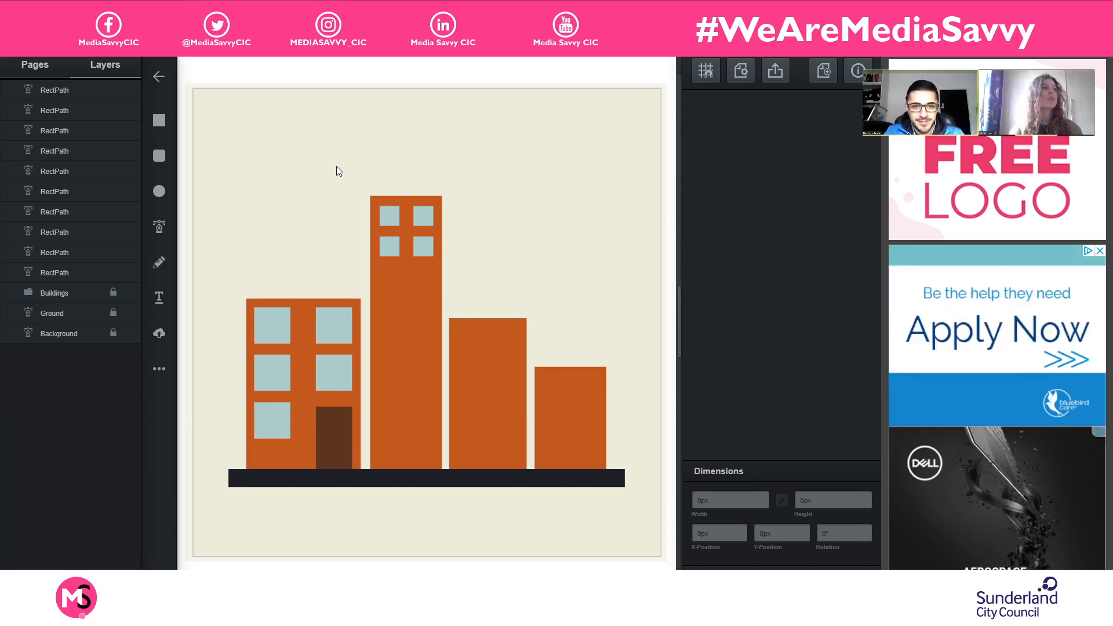
{"action": "left_click_drag", "start_coordinate": [376, 223], "coordinate": [466, 287]}
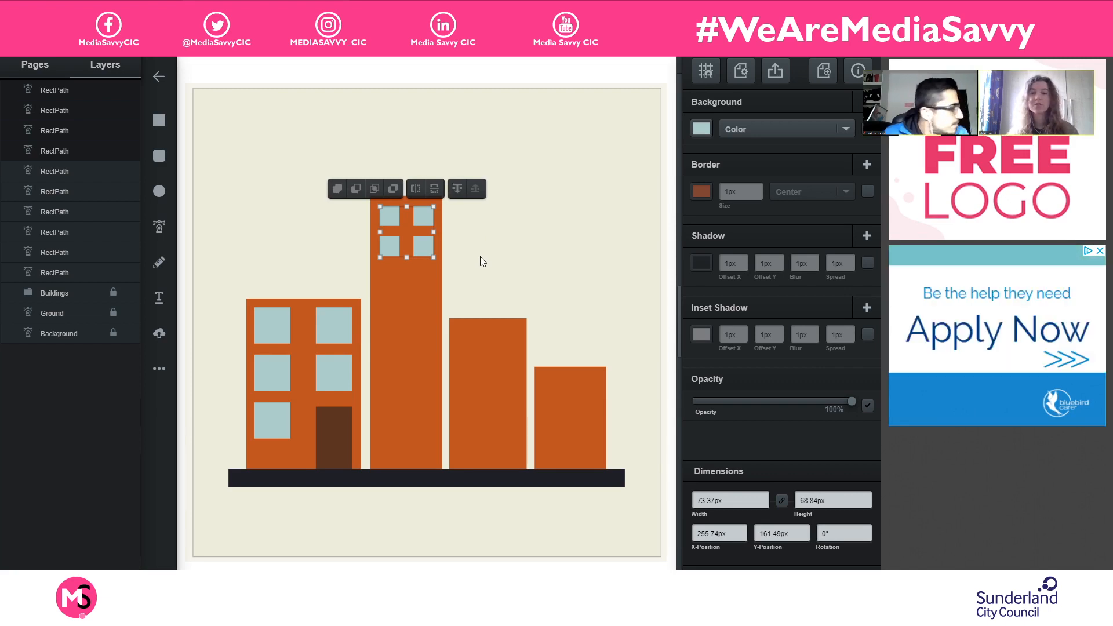
{"action": "key", "text": "ctrl+d"}
{"action": "left_click_drag", "start_coordinate": [434, 259], "coordinate": [425, 313]}
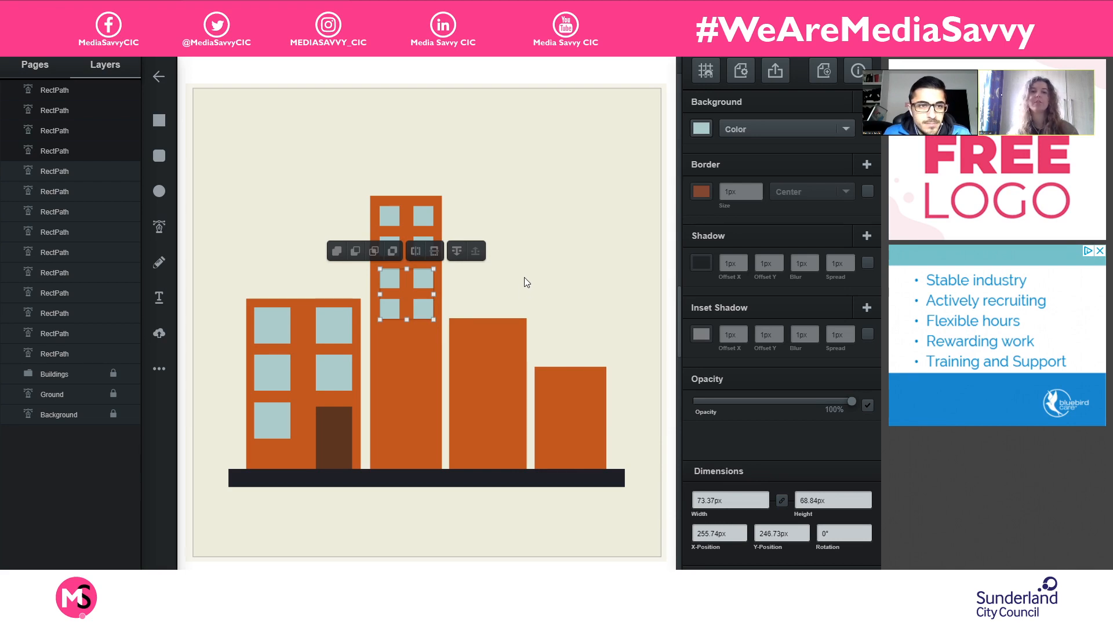
{"action": "left_click", "coordinate": [566, 264]}
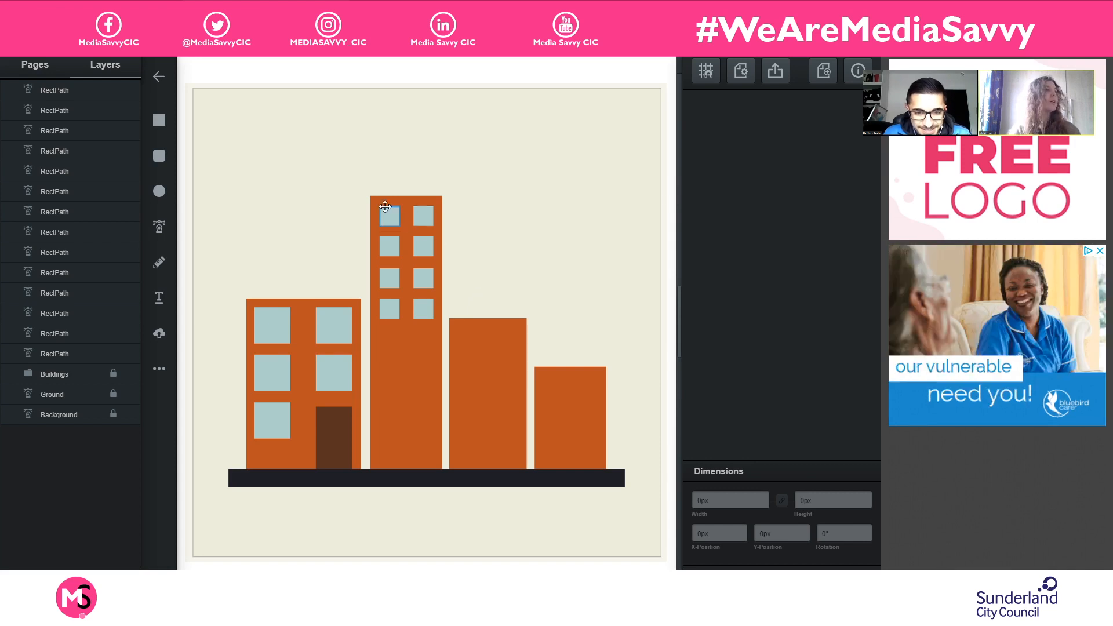
- Duplicate all eight windows of the tallest building and align the copies below to fill its lower half
{"action": "left_click_drag", "start_coordinate": [373, 190], "coordinate": [443, 332]}
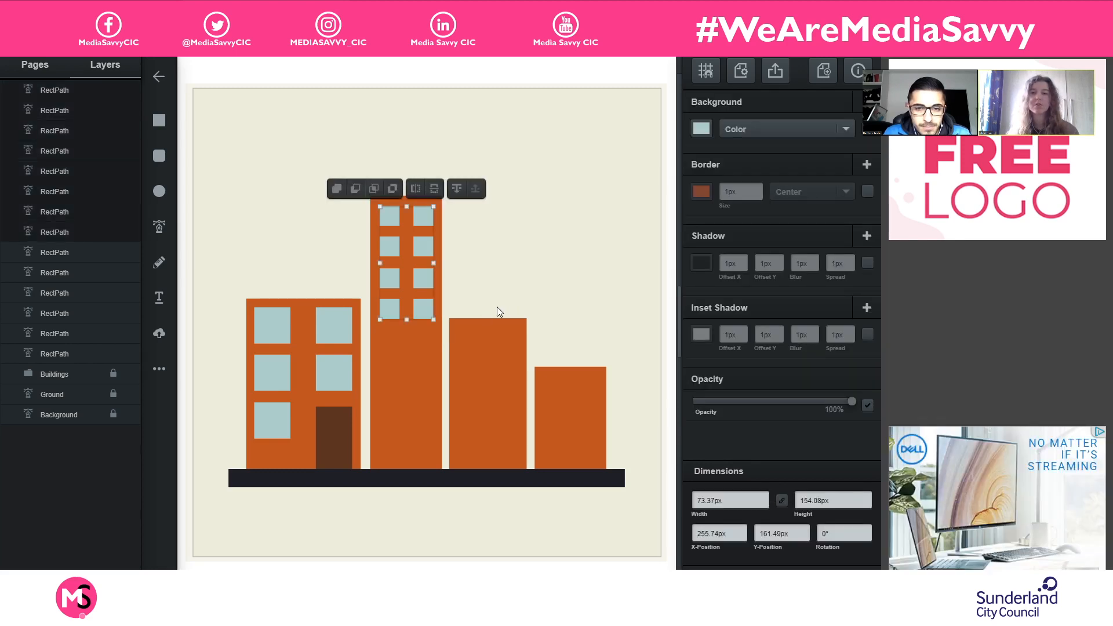
{"action": "key", "text": "ctrl+d"}
{"action": "left_click_drag", "start_coordinate": [429, 258], "coordinate": [423, 375]}
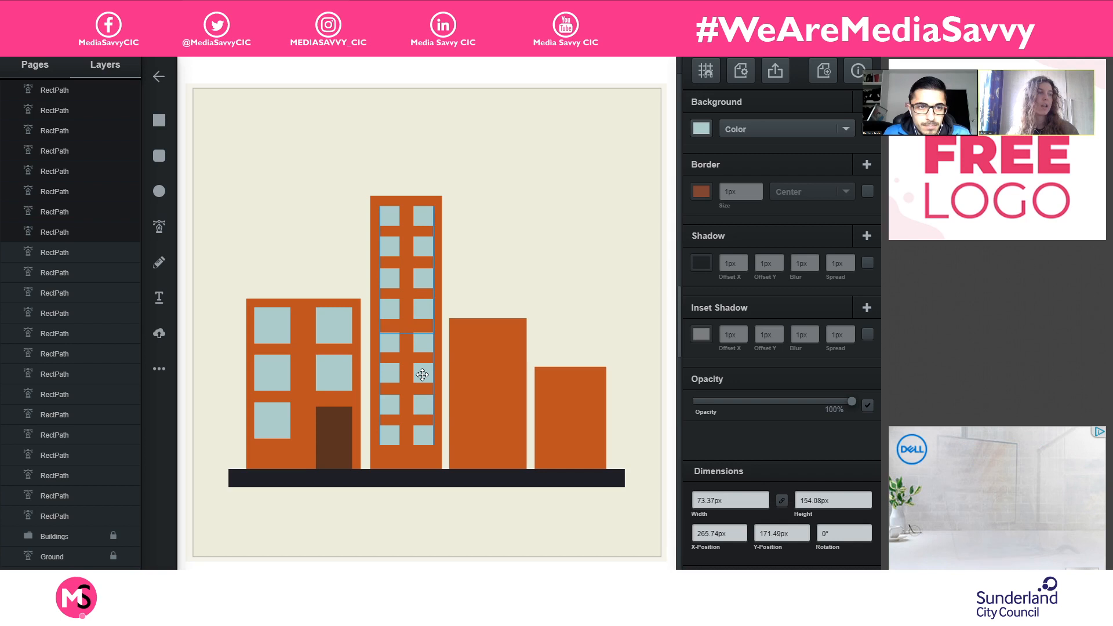
{"action": "left_click", "coordinate": [422, 374]}
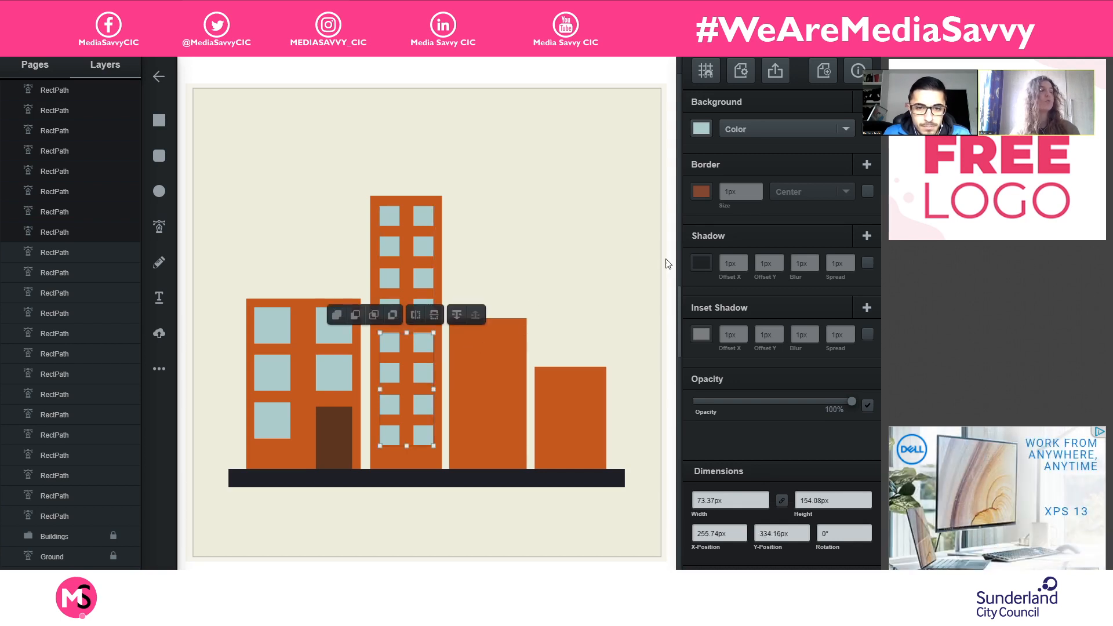
{"action": "left_click", "coordinate": [547, 241]}
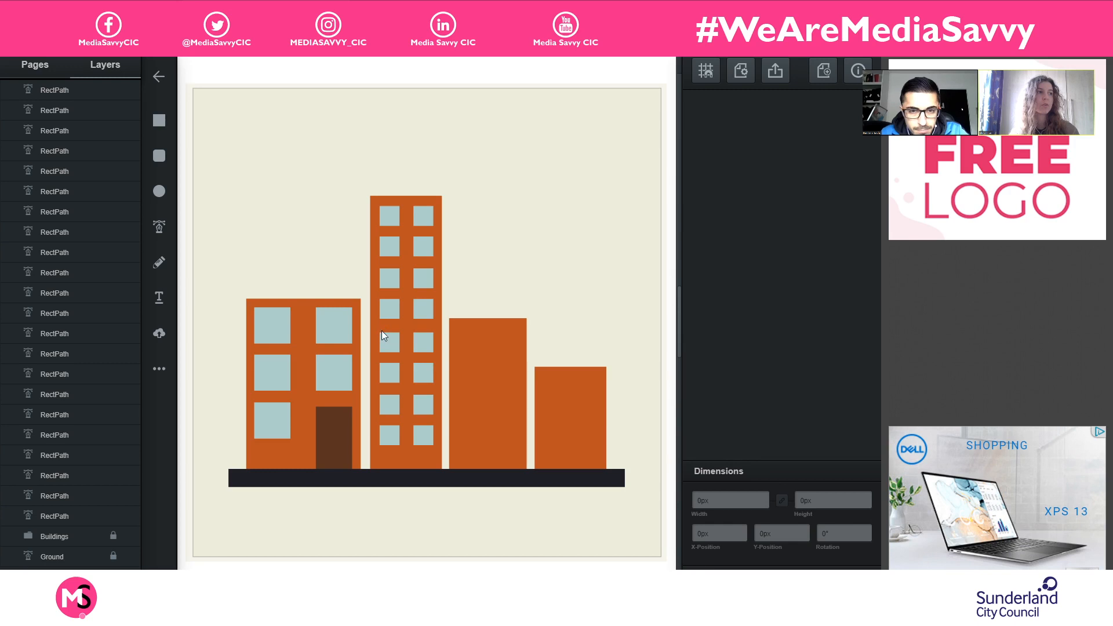
- Nudge the lower eight windows of the tallest building up by 2 px to even out the row spacing
{"action": "left_click_drag", "start_coordinate": [368, 327], "coordinate": [447, 448]}
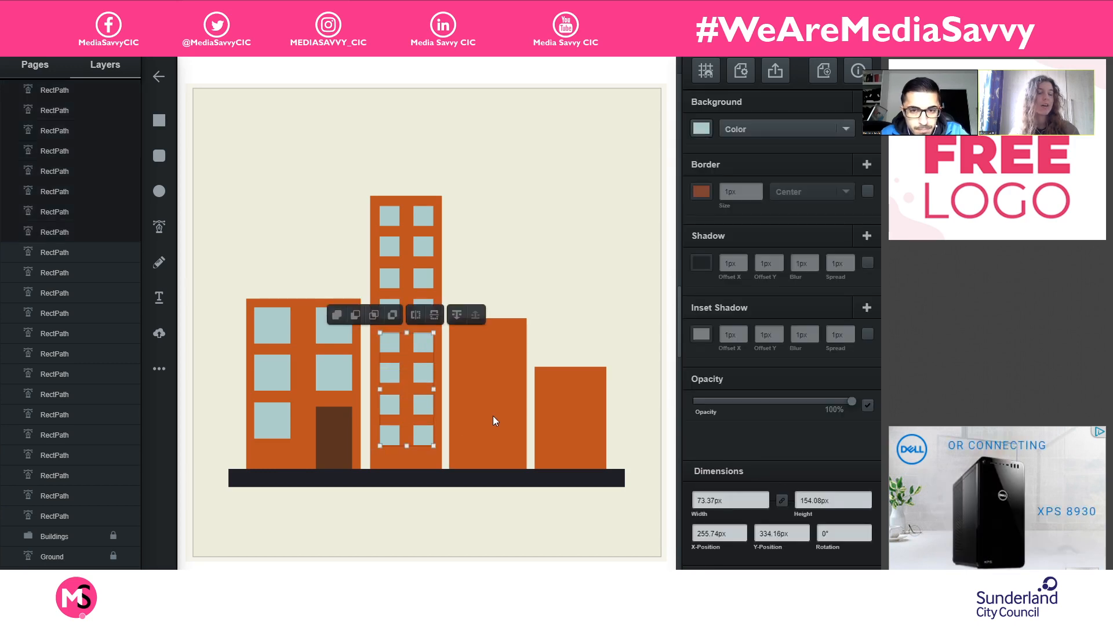
{"action": "key", "text": "Up"}
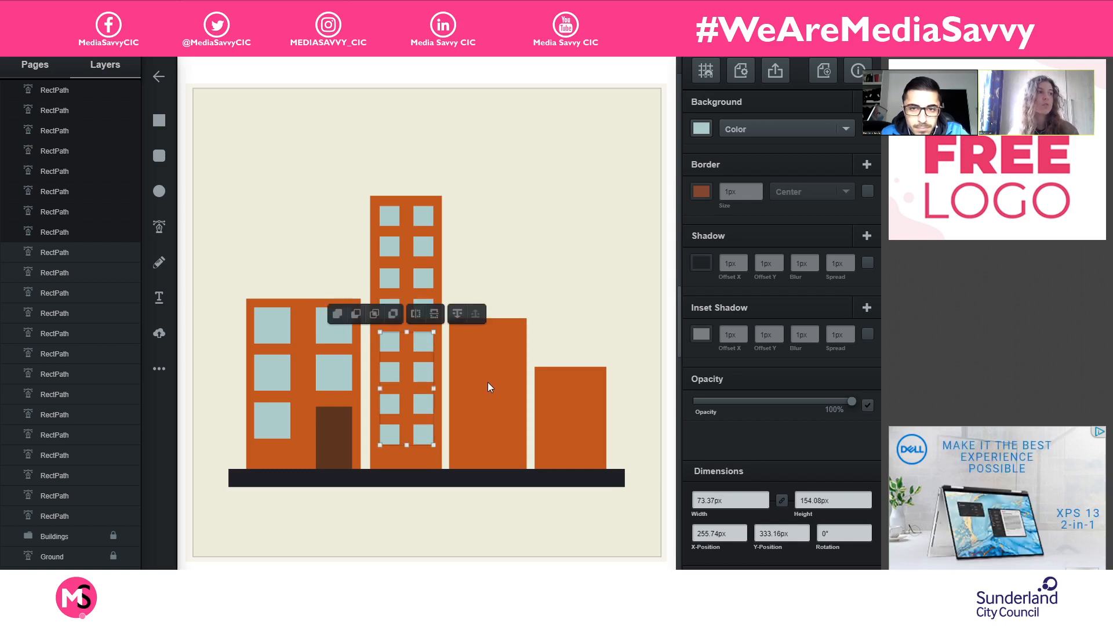
{"action": "key", "text": "Up"}
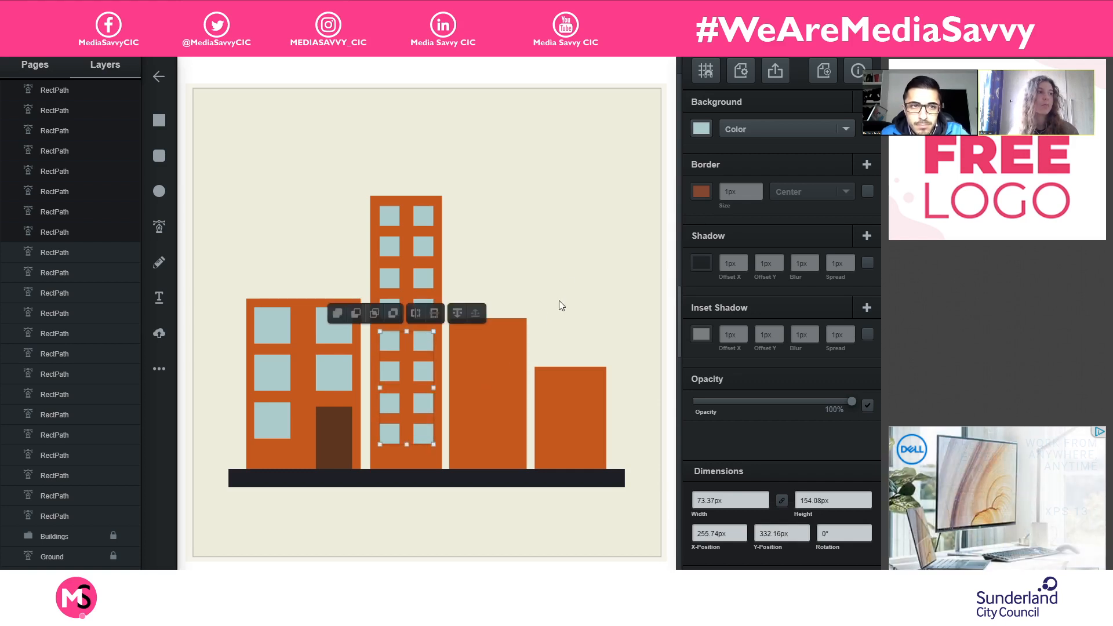
{"action": "left_click", "coordinate": [543, 263]}
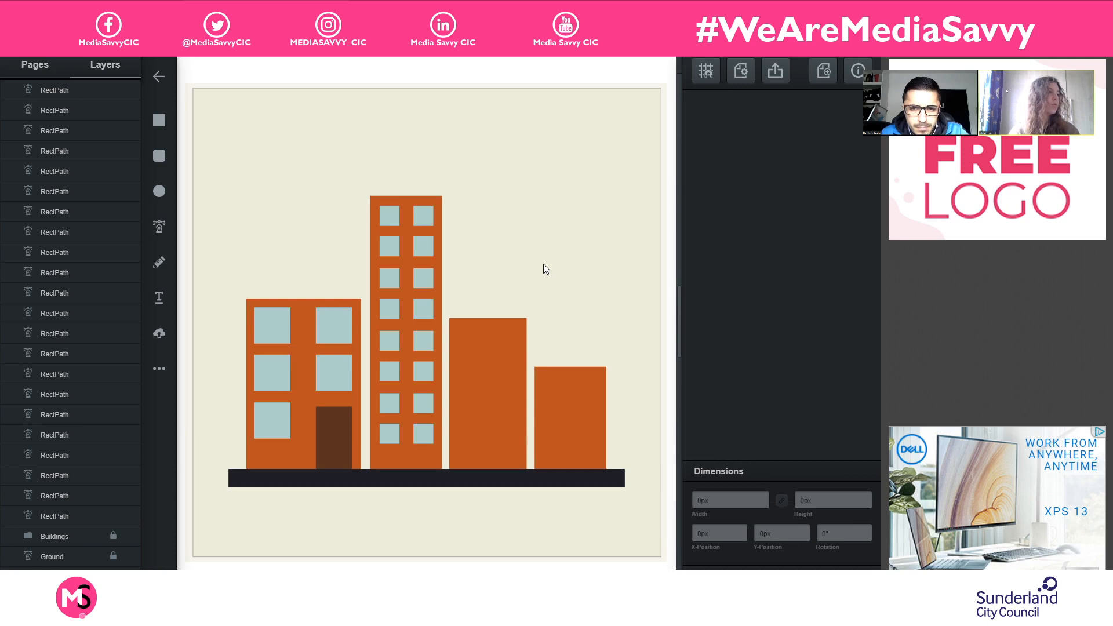
- Select all sixteen windows of the tallest building and apply the Intersect operation to them
{"action": "left_click_drag", "start_coordinate": [360, 202], "coordinate": [438, 458]}
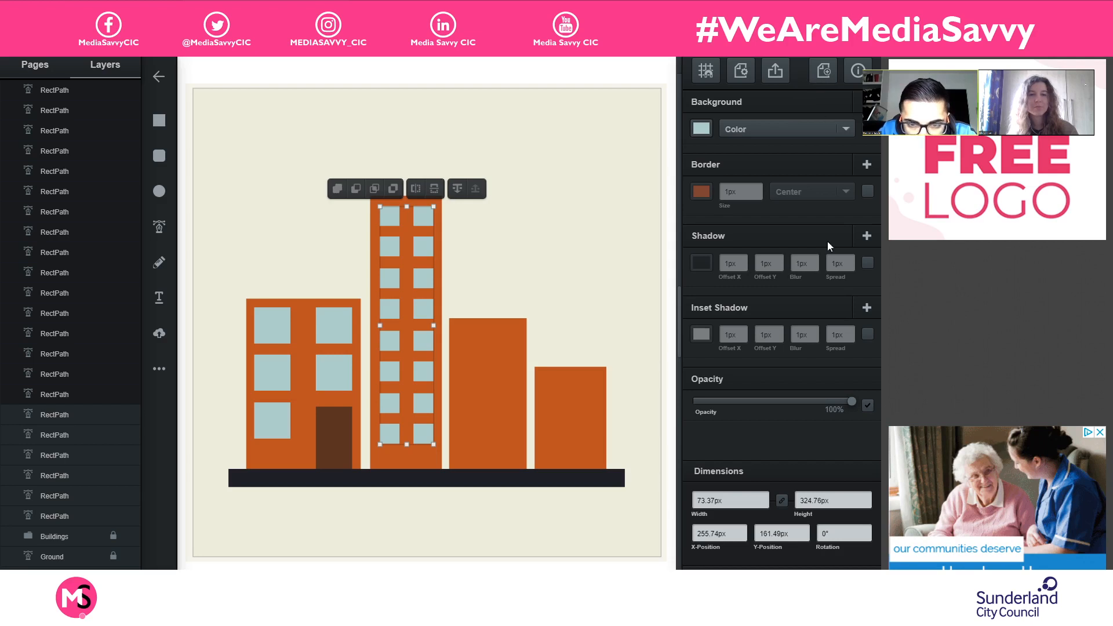
{"action": "left_click", "coordinate": [376, 189]}
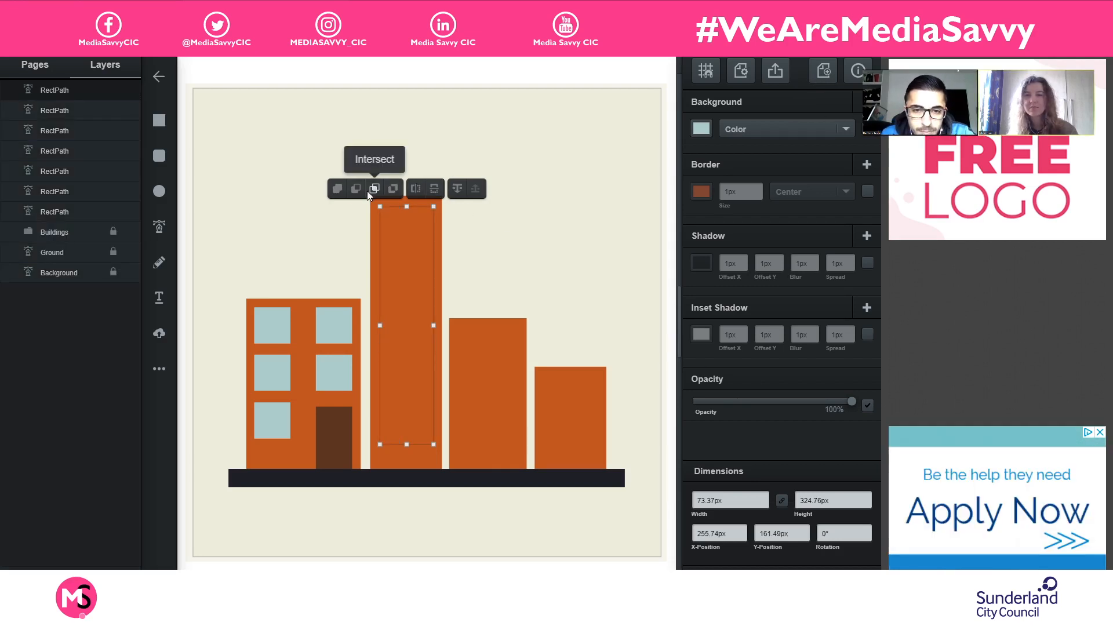
- Undo the Intersect operation on the tallest building's sixteen windows and check their alignment options without applying any
{"action": "key", "text": "ctrl+z"}
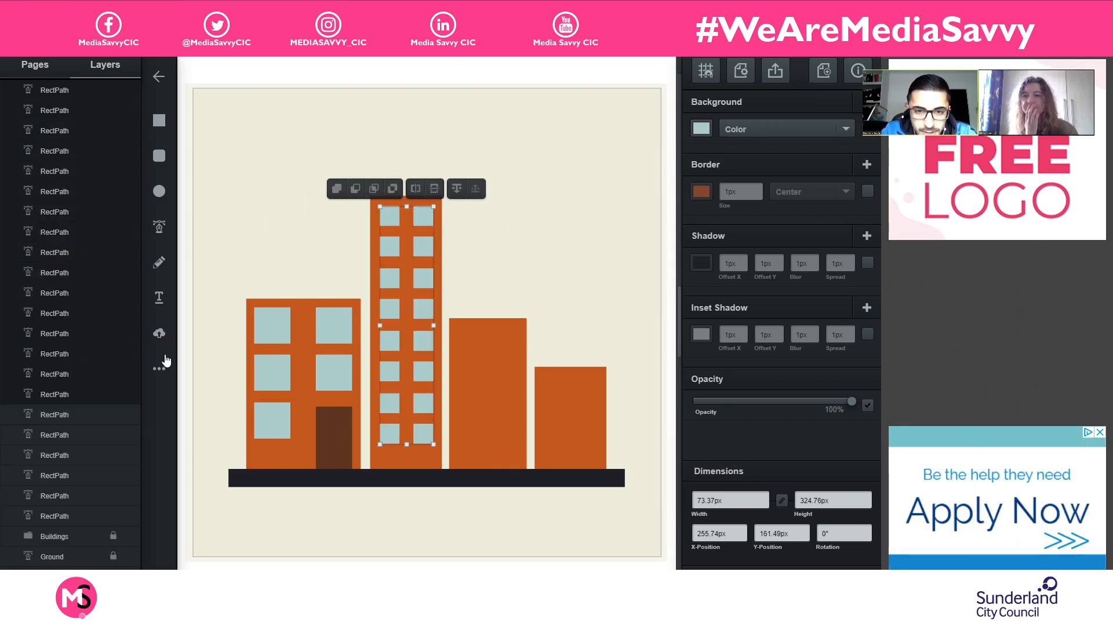
{"action": "right_click", "coordinate": [392, 249]}
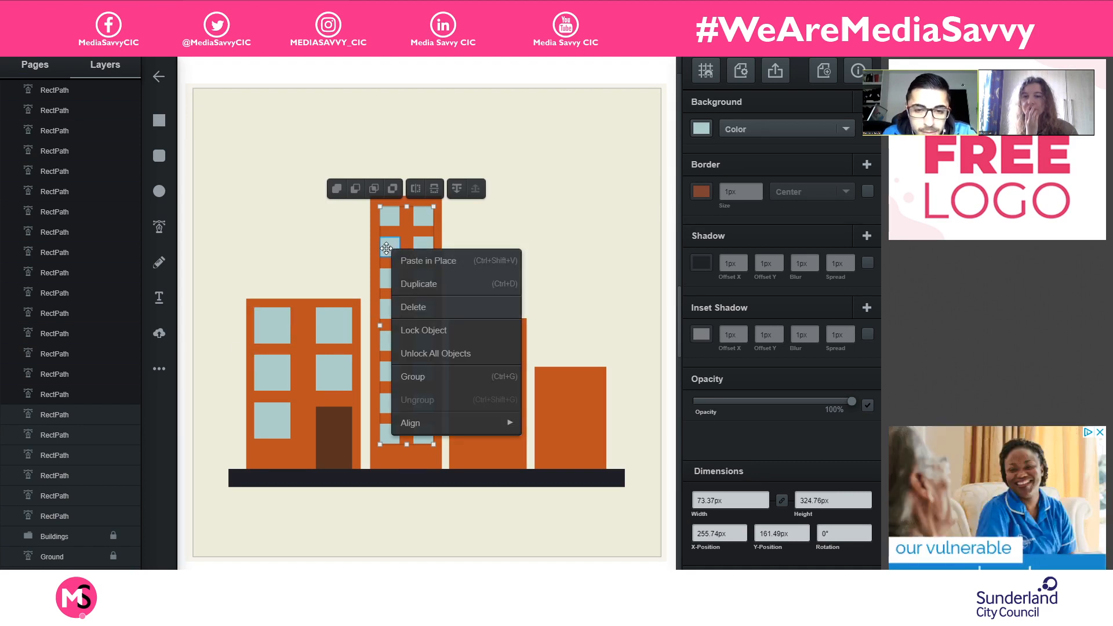
{"action": "mouse_move", "coordinate": [486, 424]}
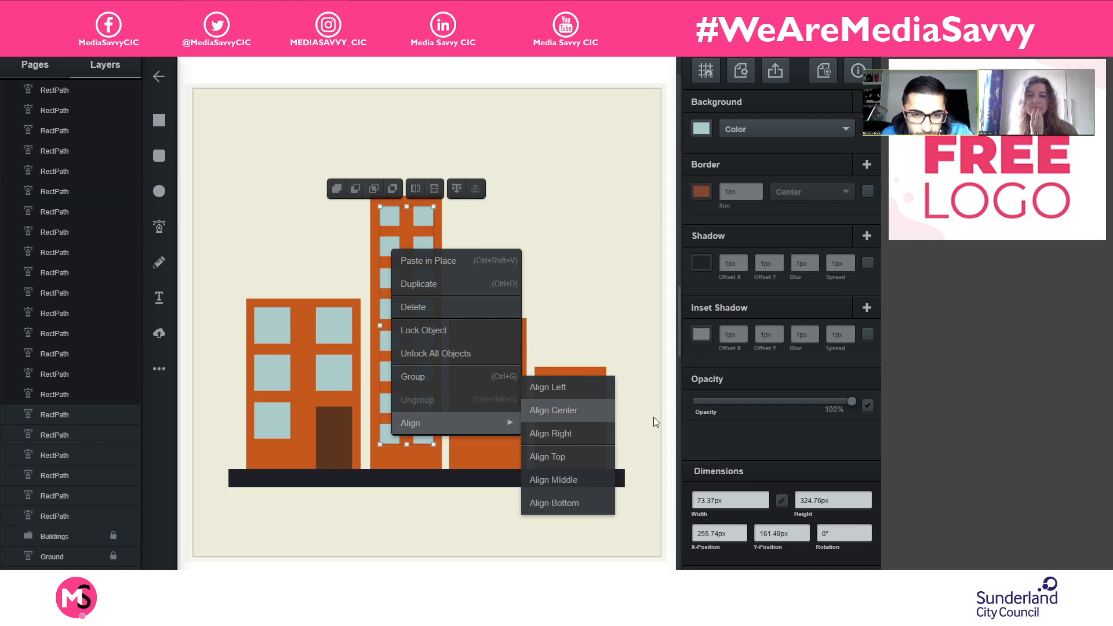
{"action": "left_click", "coordinate": [739, 444]}
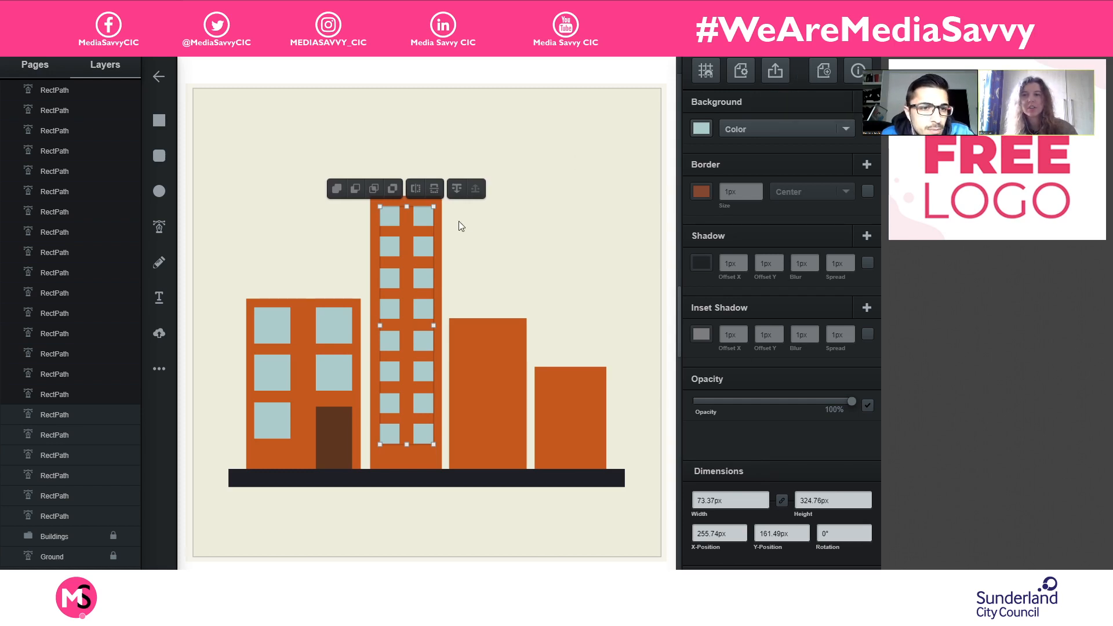
- Try the Subtract operation on the tallest building's sixteen windows, undo it, and deselect them
{"action": "left_click", "coordinate": [355, 188]}
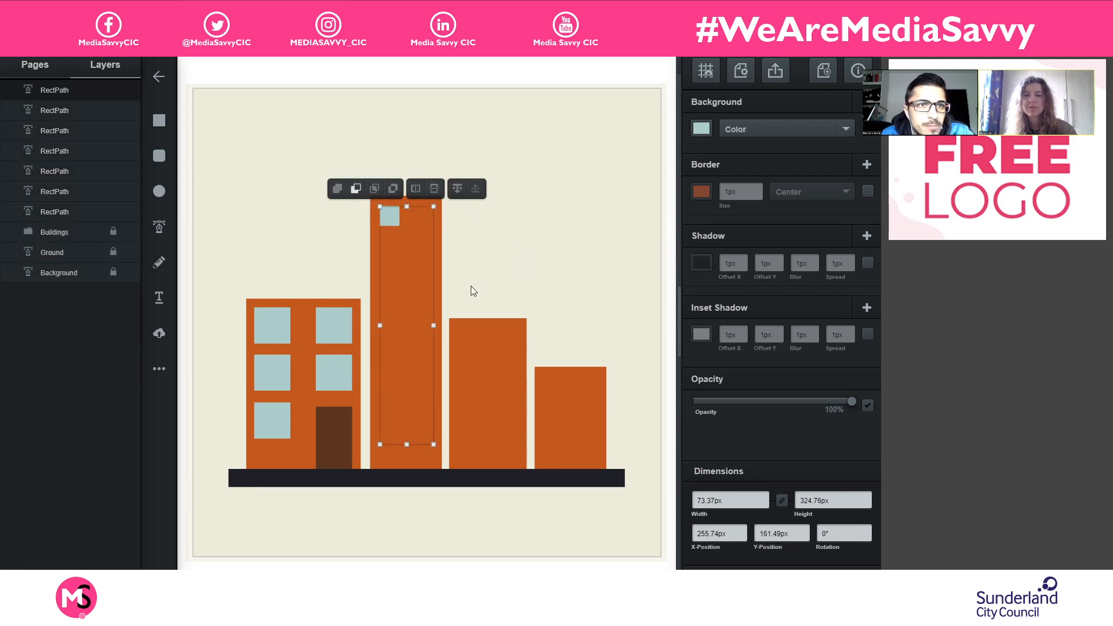
{"action": "key", "text": "ctrl+z"}
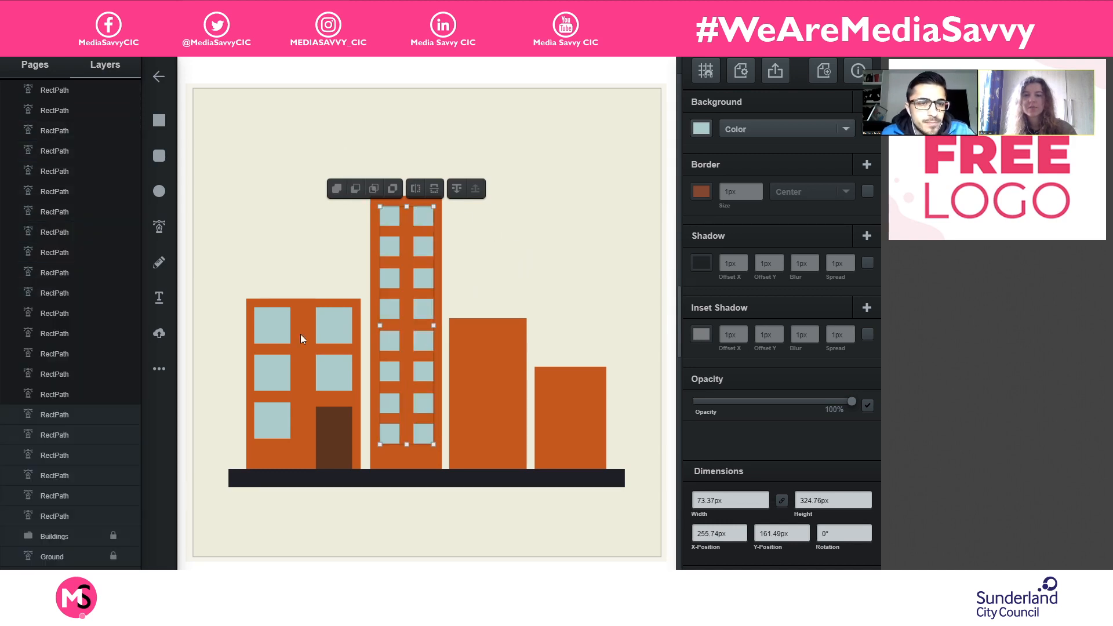
{"action": "left_click", "coordinate": [579, 258]}
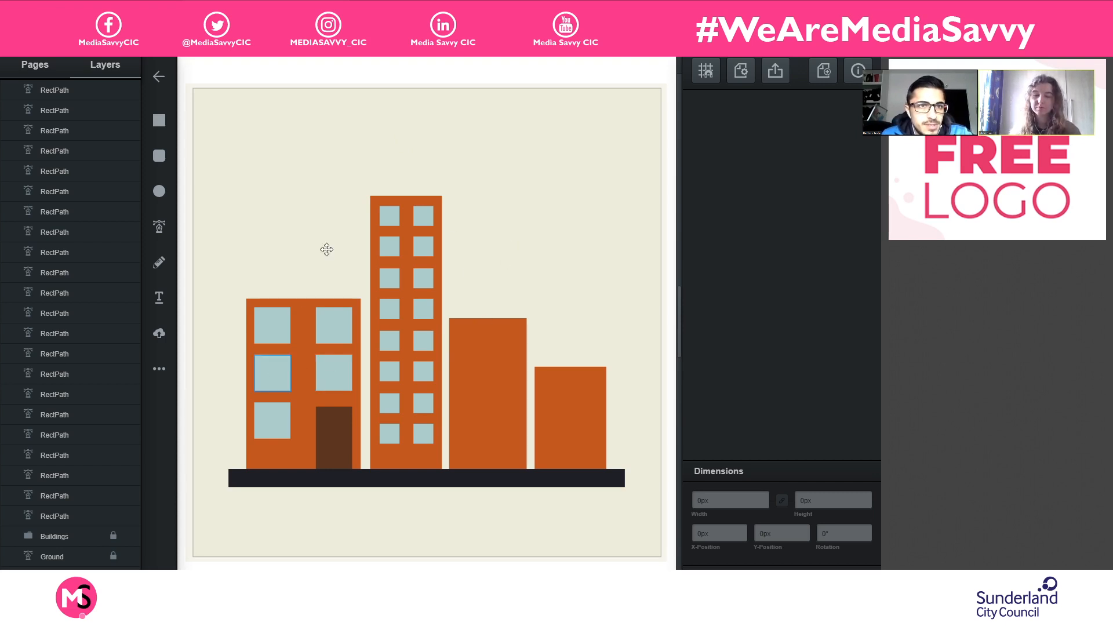
- Change the fill of the tallest building's top-left window to the yellow #c0b830
{"action": "left_click", "coordinate": [388, 219]}
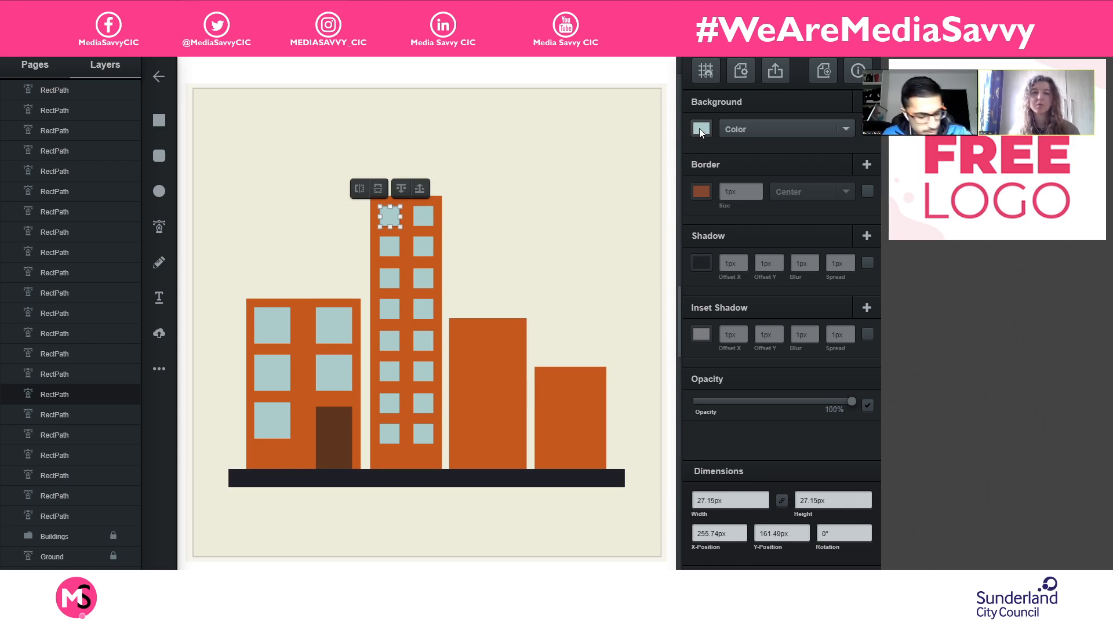
{"action": "left_click", "coordinate": [700, 129]}
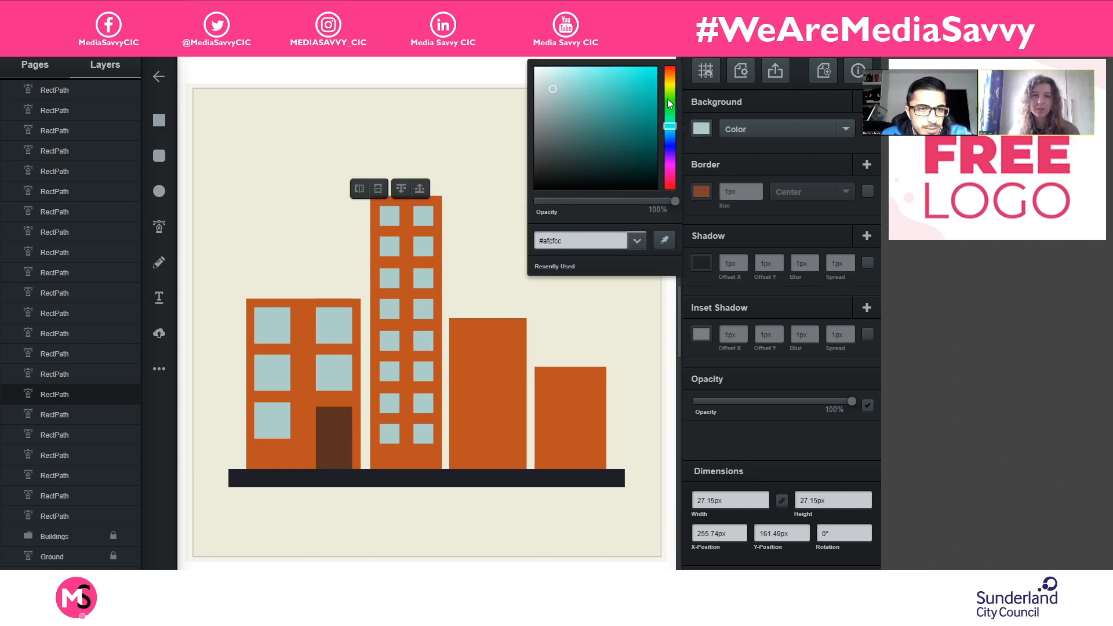
{"action": "left_click_drag", "start_coordinate": [670, 83], "coordinate": [679, 92]}
{"action": "left_click", "coordinate": [631, 78]}
{"action": "left_click", "coordinate": [638, 79]}
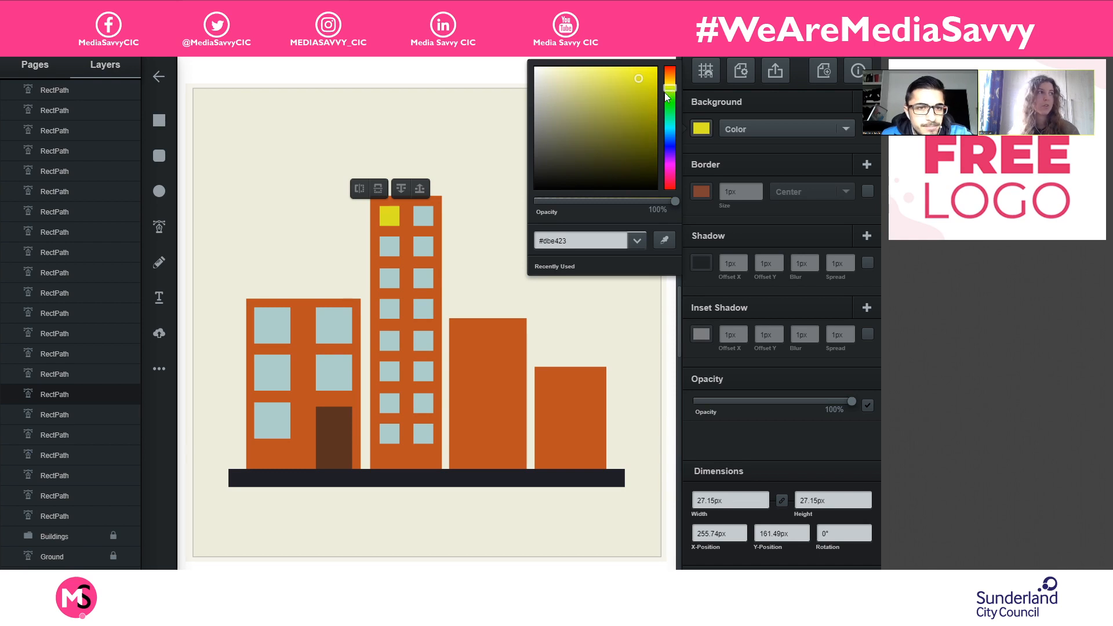
{"action": "left_click", "coordinate": [621, 88]}
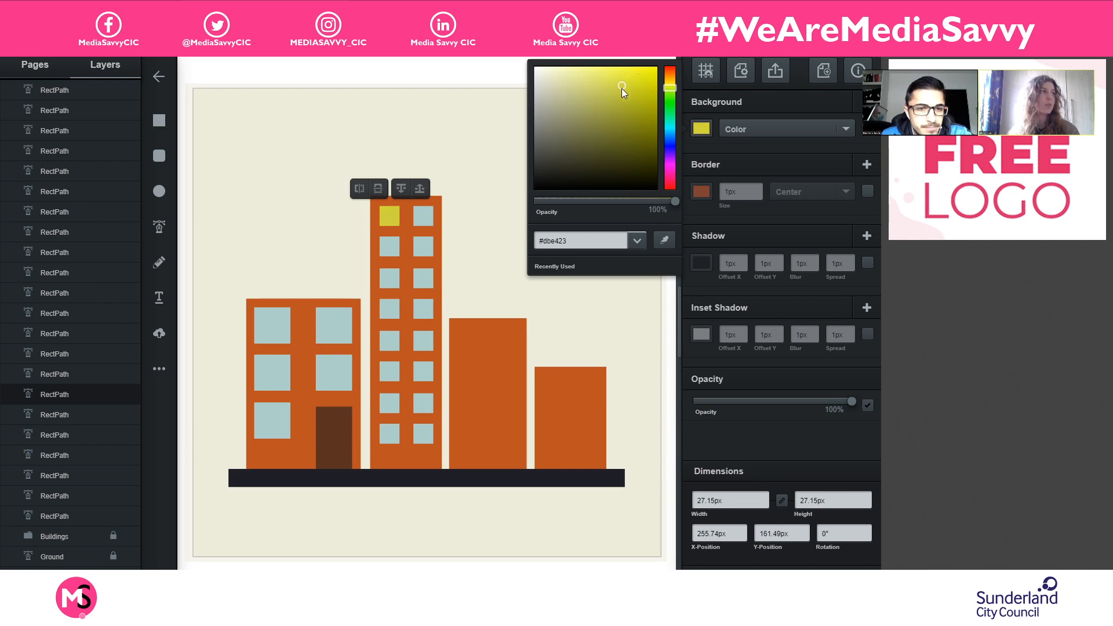
{"action": "left_click", "coordinate": [671, 86]}
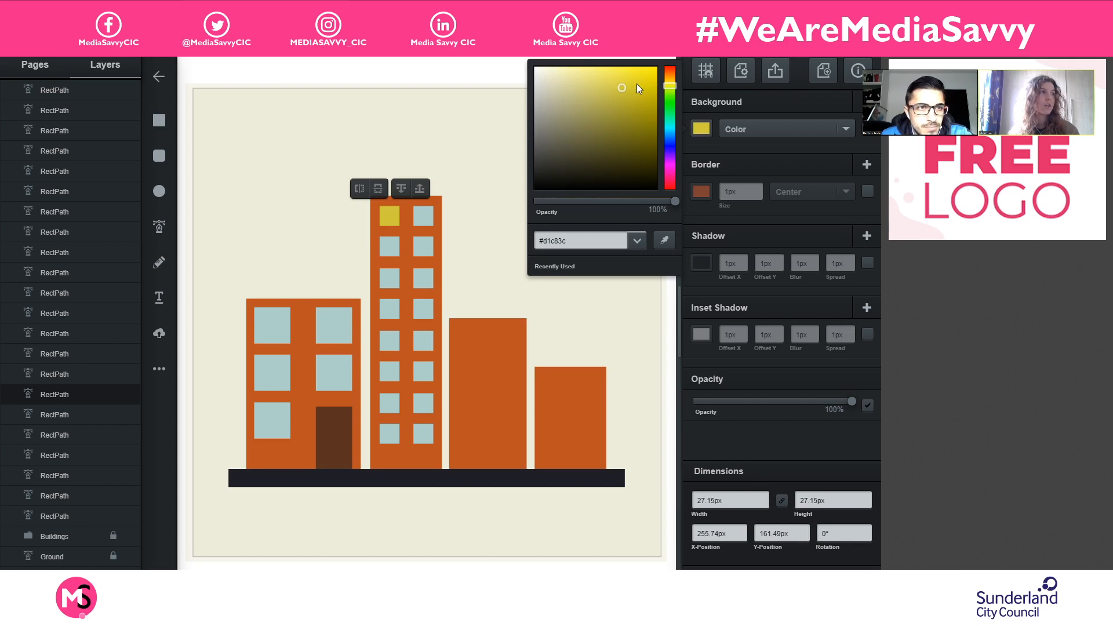
{"action": "left_click", "coordinate": [626, 98]}
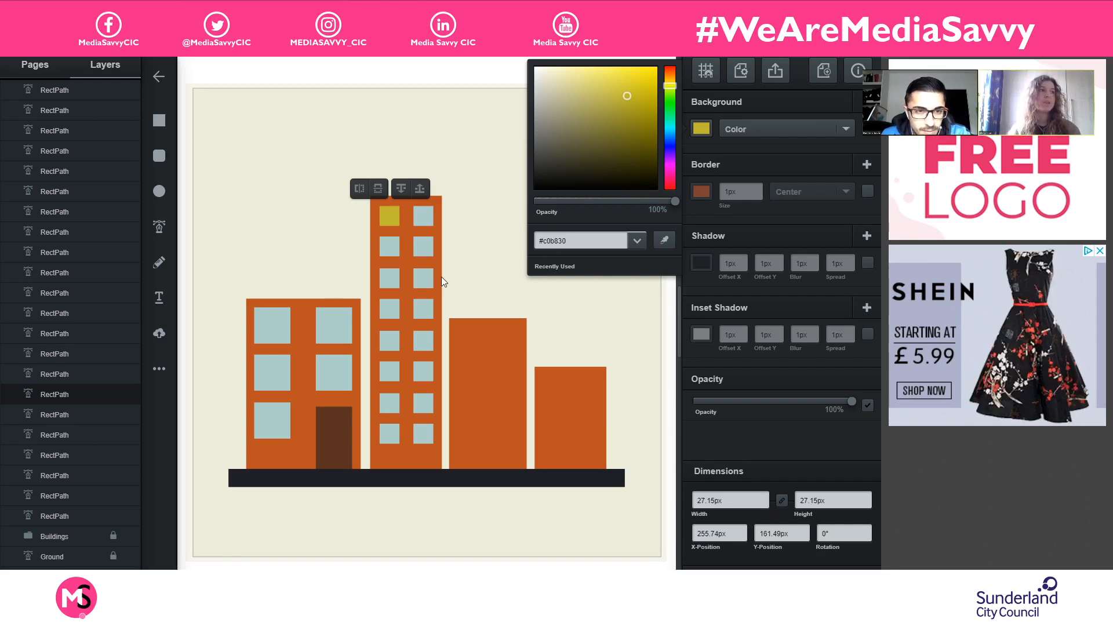
- Fill the right window in the tallest building's third row with the yellow sampled from its top-left window
{"action": "left_click", "coordinate": [424, 280]}
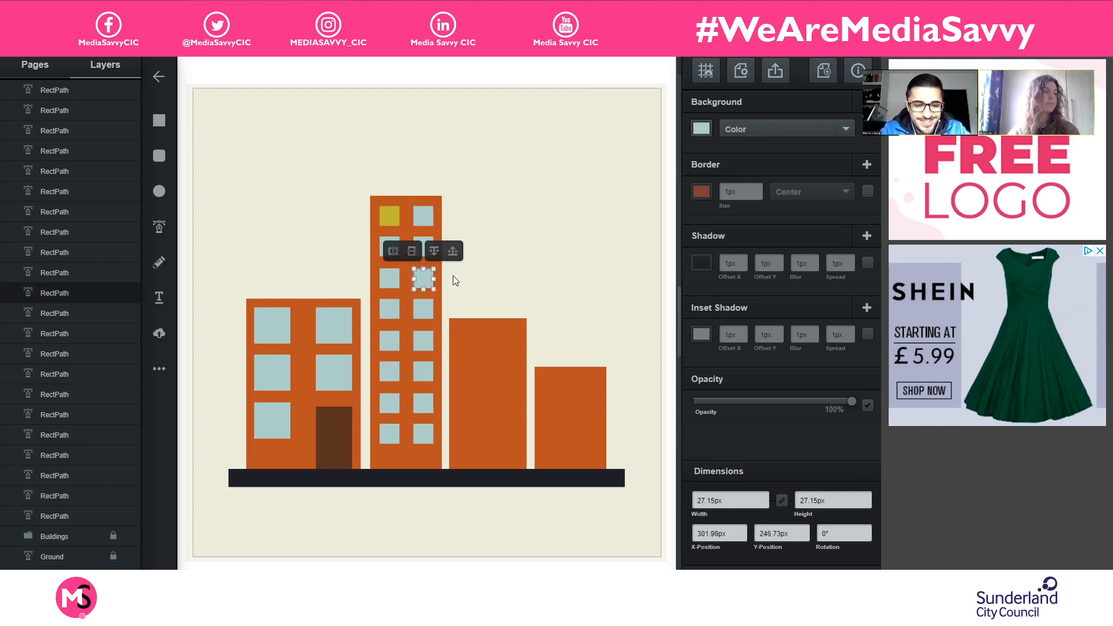
{"action": "left_click", "coordinate": [700, 128]}
{"action": "left_click", "coordinate": [672, 245]}
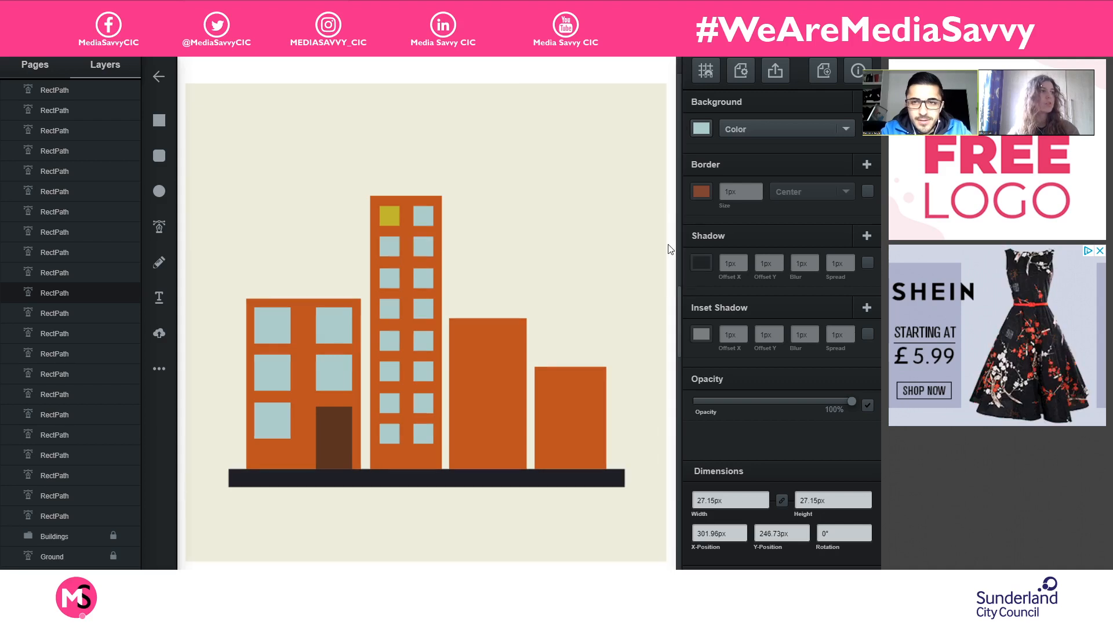
{"action": "left_click", "coordinate": [391, 217]}
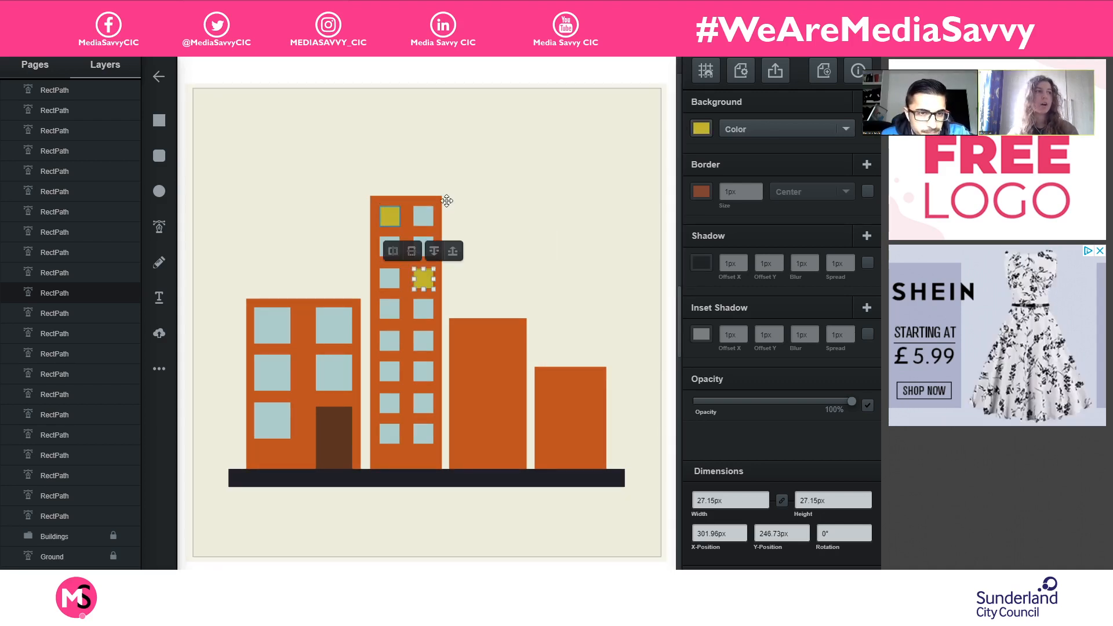
- Fill the left window in the tallest building's fourth row with the same sampled yellow
{"action": "left_click", "coordinate": [386, 314]}
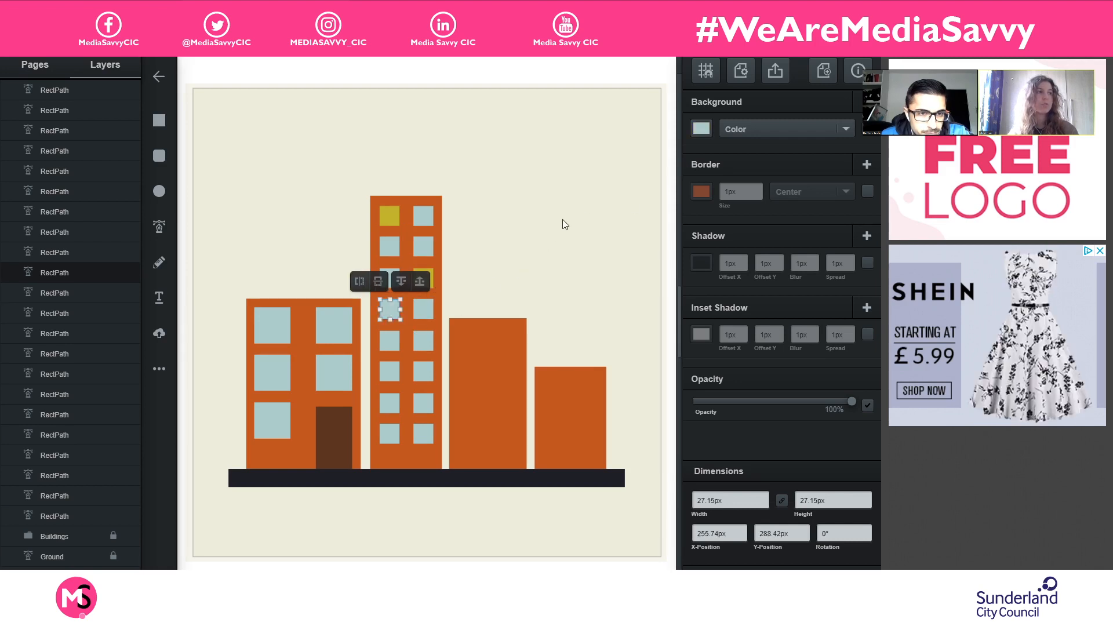
{"action": "left_click", "coordinate": [699, 129]}
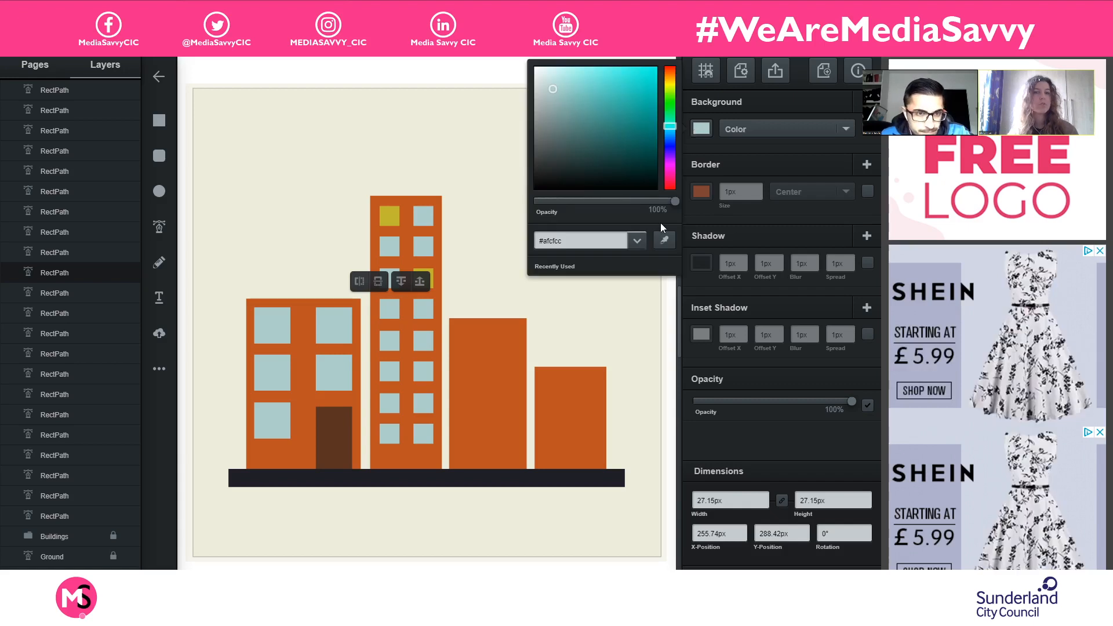
{"action": "left_click", "coordinate": [664, 241]}
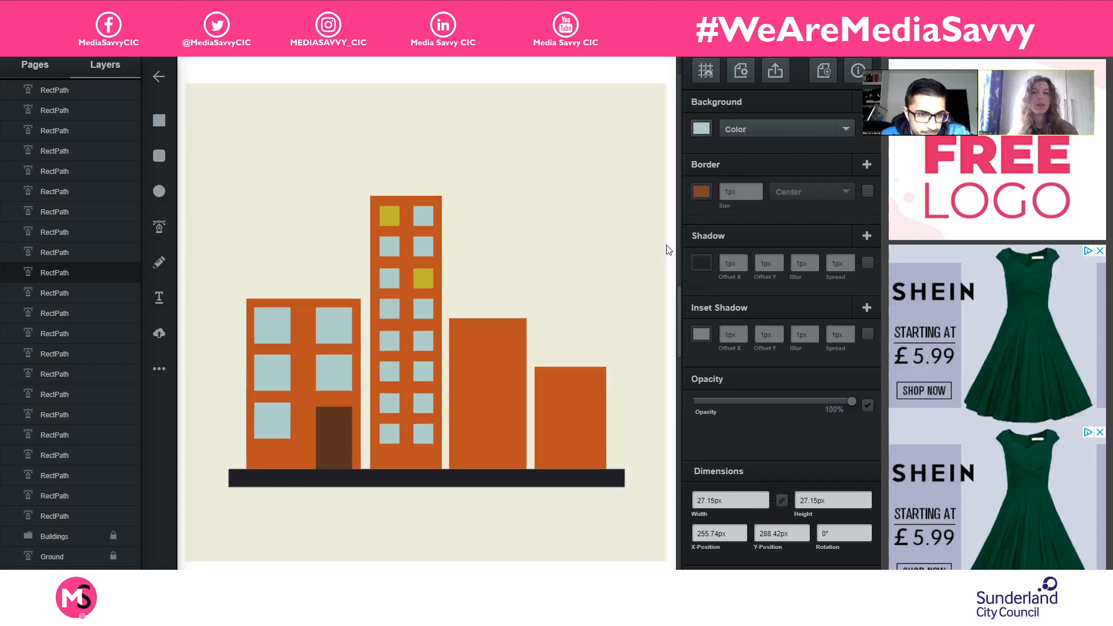
{"action": "left_click", "coordinate": [394, 209]}
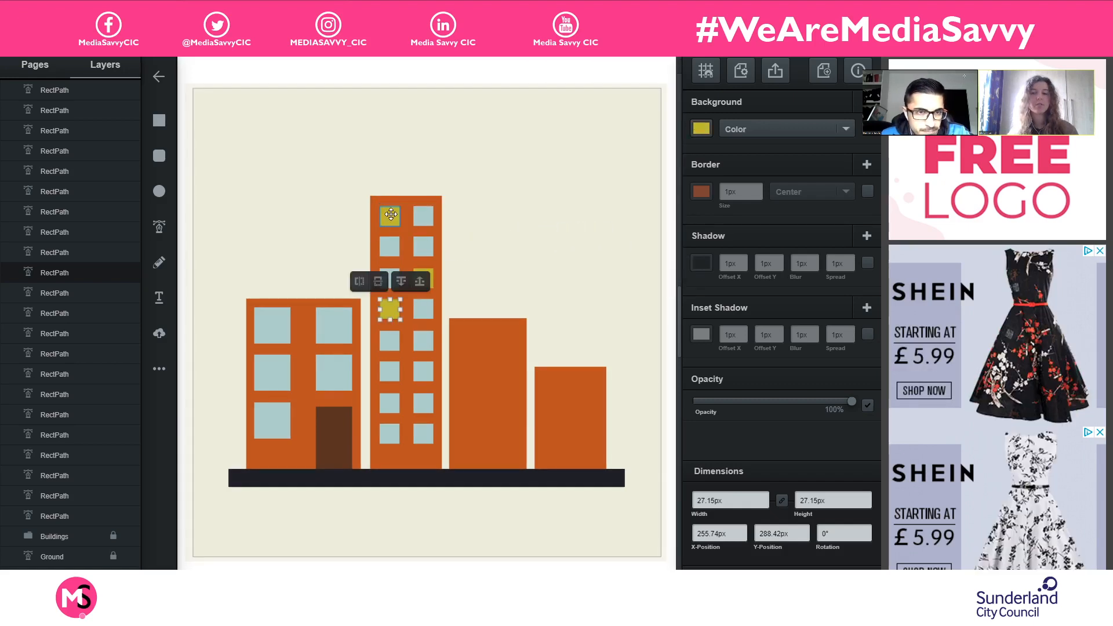
- Fill the tallest building's bottom-right window with the yellow sampled from its top-left window
{"action": "left_click", "coordinate": [428, 367]}
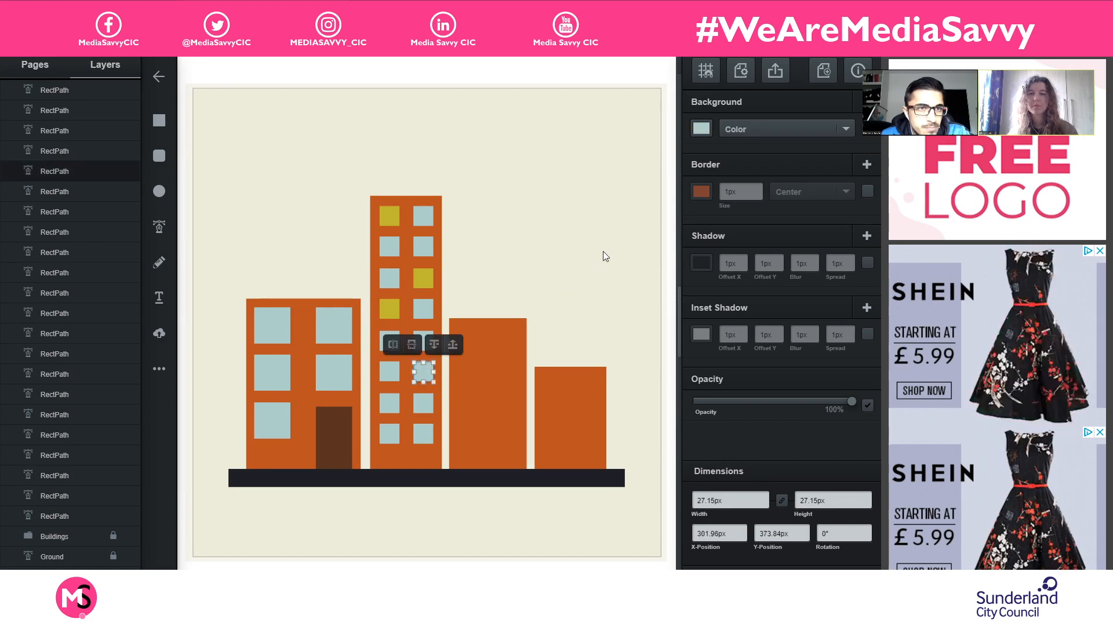
{"action": "left_click", "coordinate": [418, 427]}
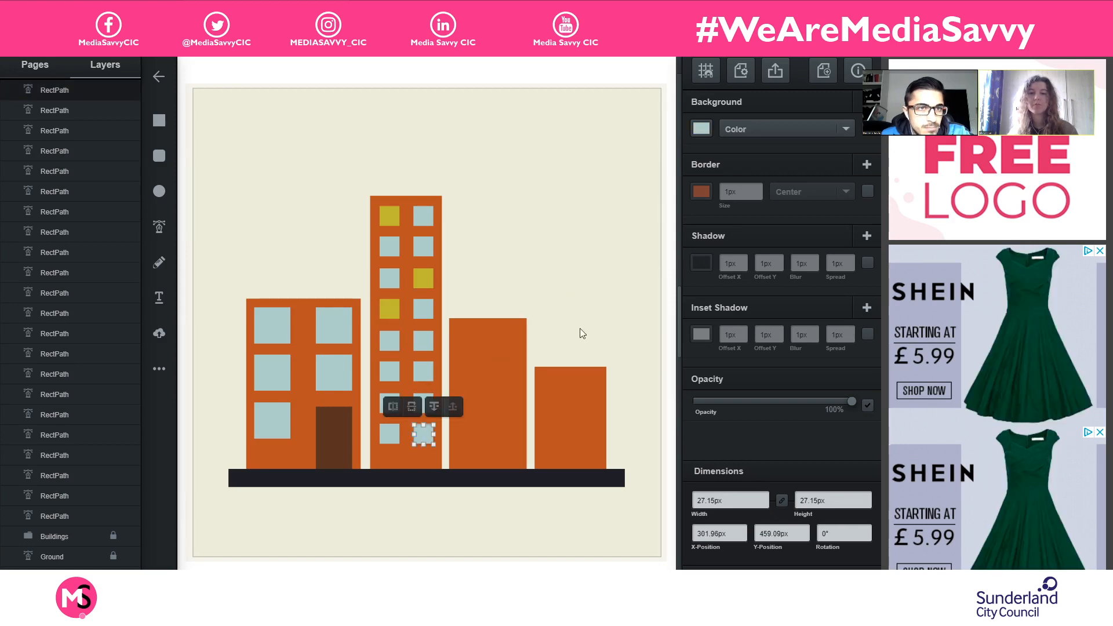
{"action": "left_click", "coordinate": [701, 129]}
{"action": "left_click", "coordinate": [654, 239]}
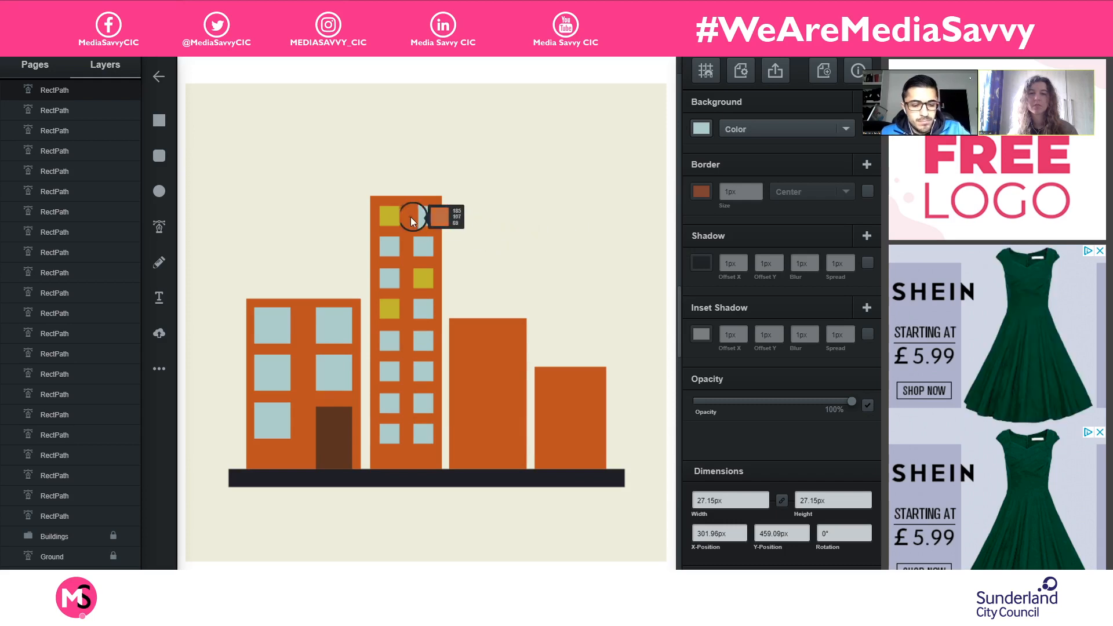
{"action": "left_click", "coordinate": [395, 218]}
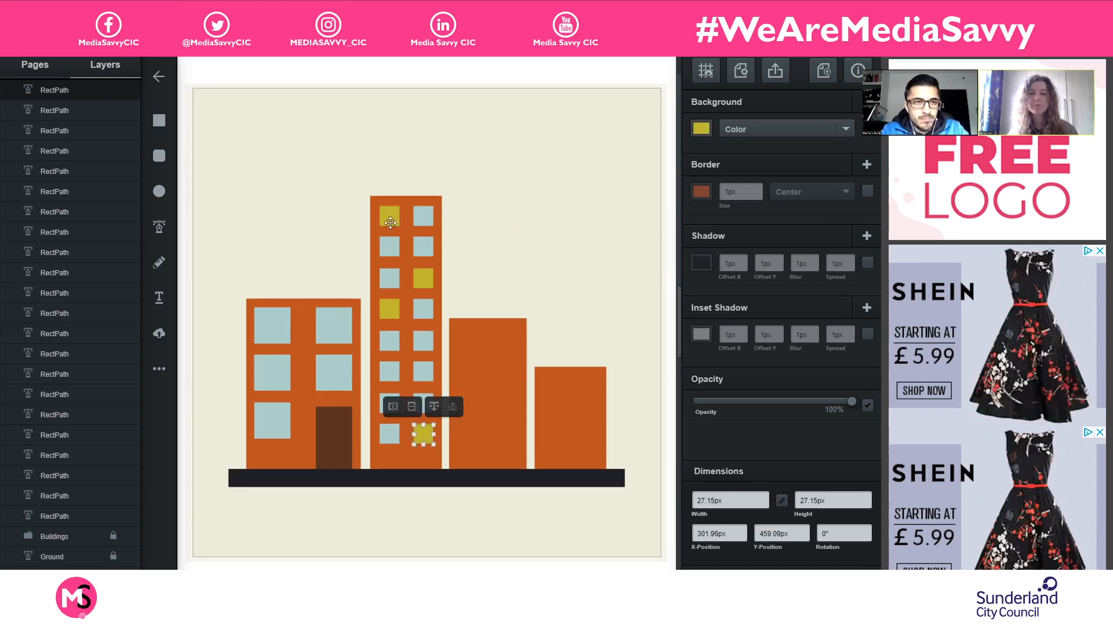
- Fill the leftmost building's middle-left window with the sampled yellow and deselect it
{"action": "left_click", "coordinate": [271, 369]}
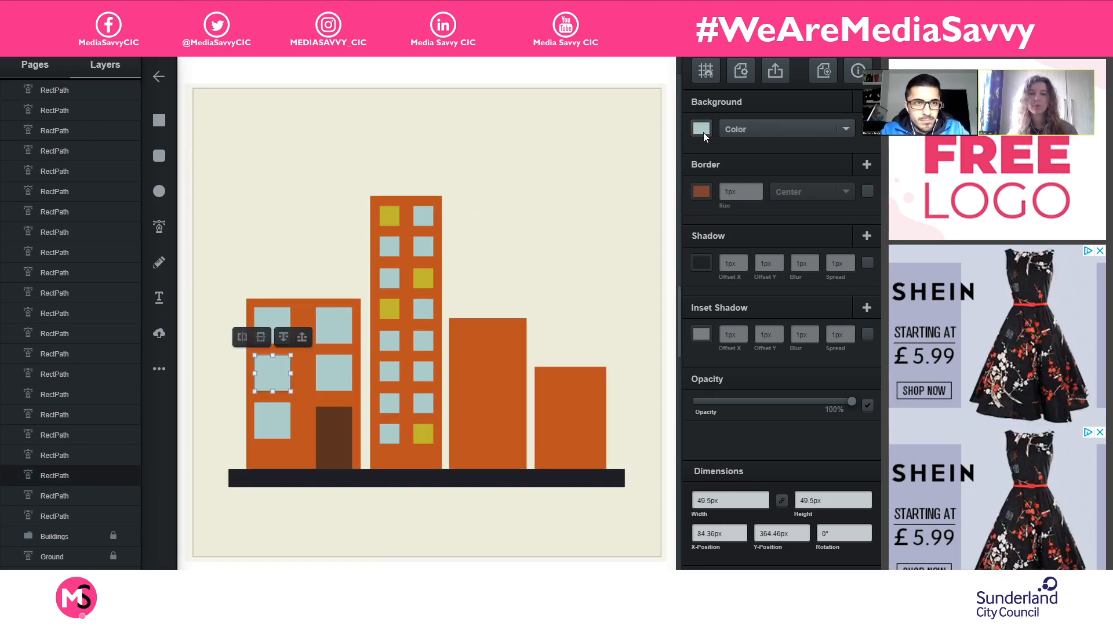
{"action": "left_click", "coordinate": [702, 130]}
{"action": "left_click", "coordinate": [658, 238]}
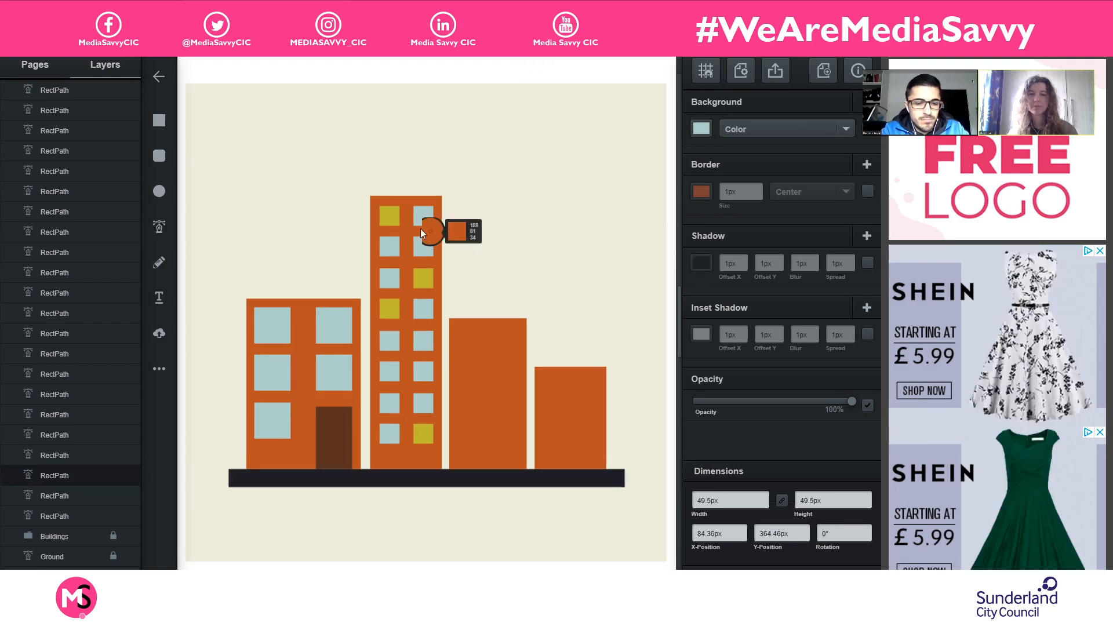
{"action": "left_click", "coordinate": [389, 215]}
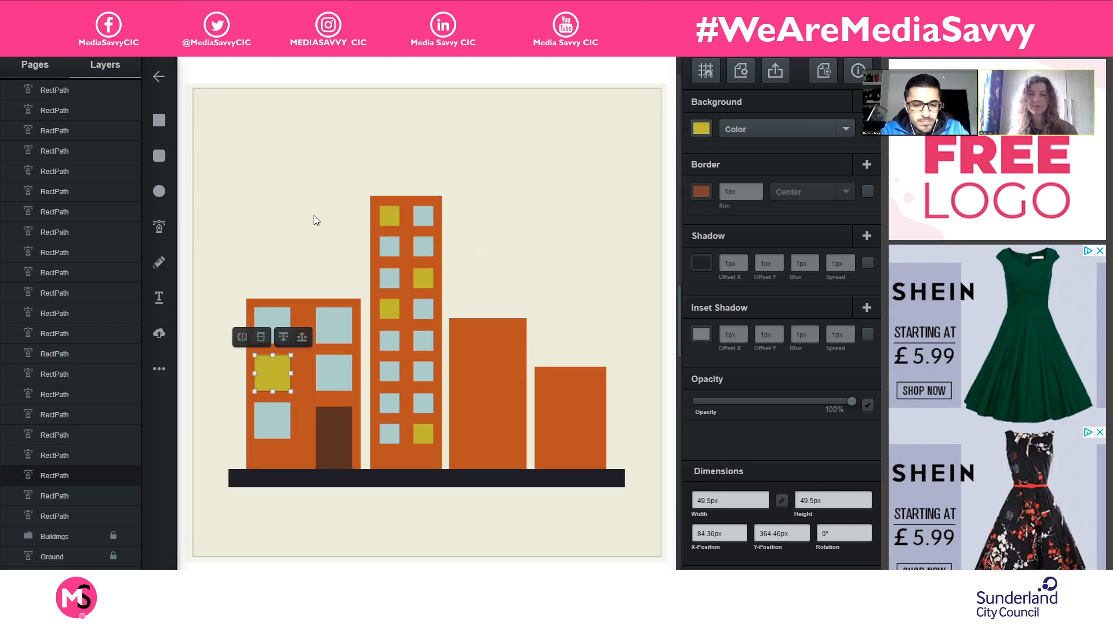
{"action": "left_click", "coordinate": [634, 233]}
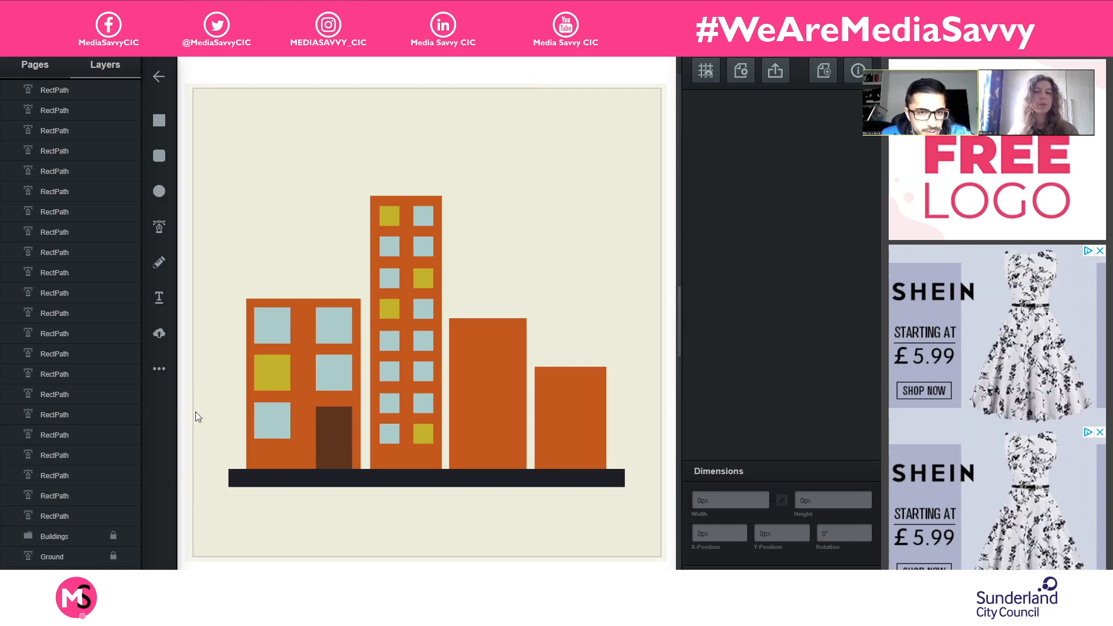
- Duplicate the brown door onto the base of the third building and scale the copy down to about 19.8 × 34.55 px
{"action": "left_click", "coordinate": [335, 450]}
{"action": "left_click_drag", "start_coordinate": [336, 450], "coordinate": [472, 444]}
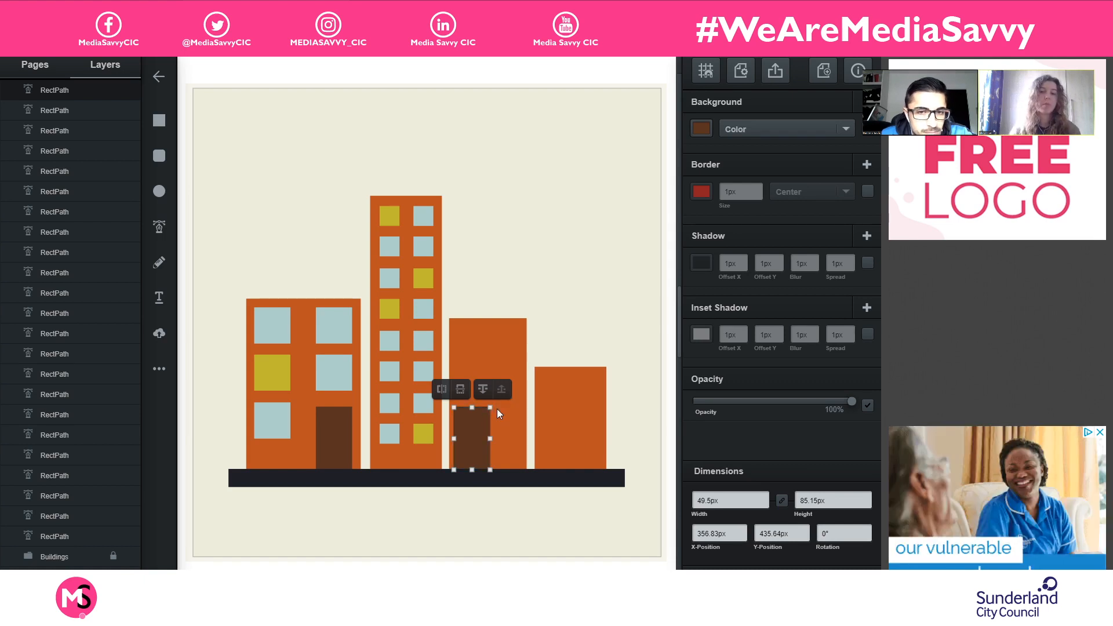
{"action": "mouse_move", "coordinate": [494, 407]}
{"action": "left_mouse_down"}
{"action": "mouse_move", "coordinate": [484, 440]}
{"action": "mouse_move", "coordinate": [492, 406]}
{"action": "left_mouse_up"}
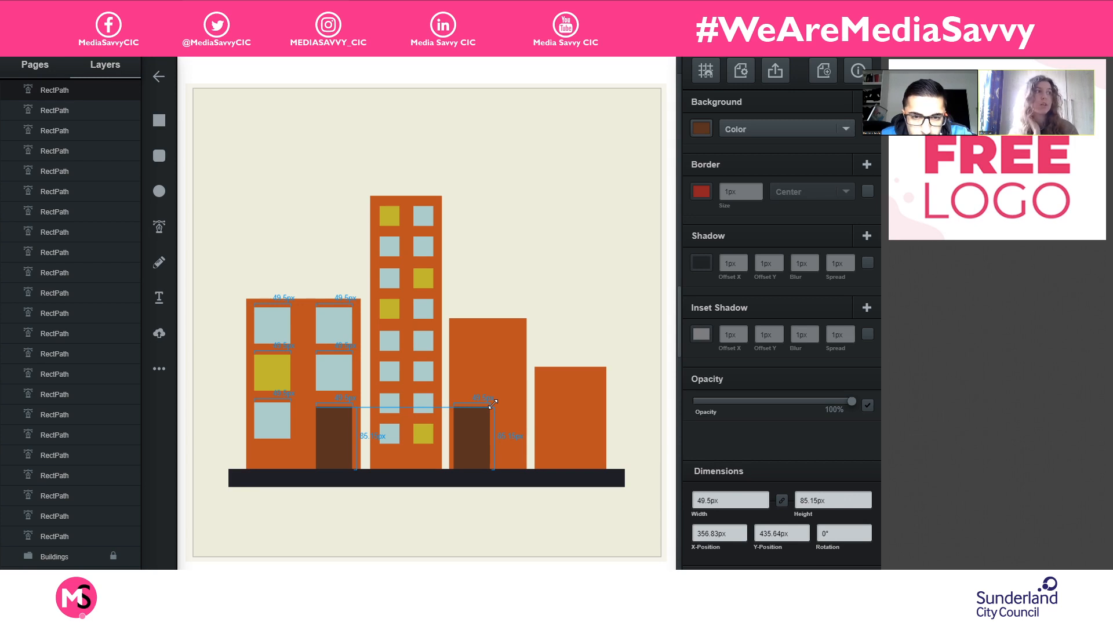
{"action": "left_click_drag", "start_coordinate": [492, 401], "coordinate": [472, 442]}
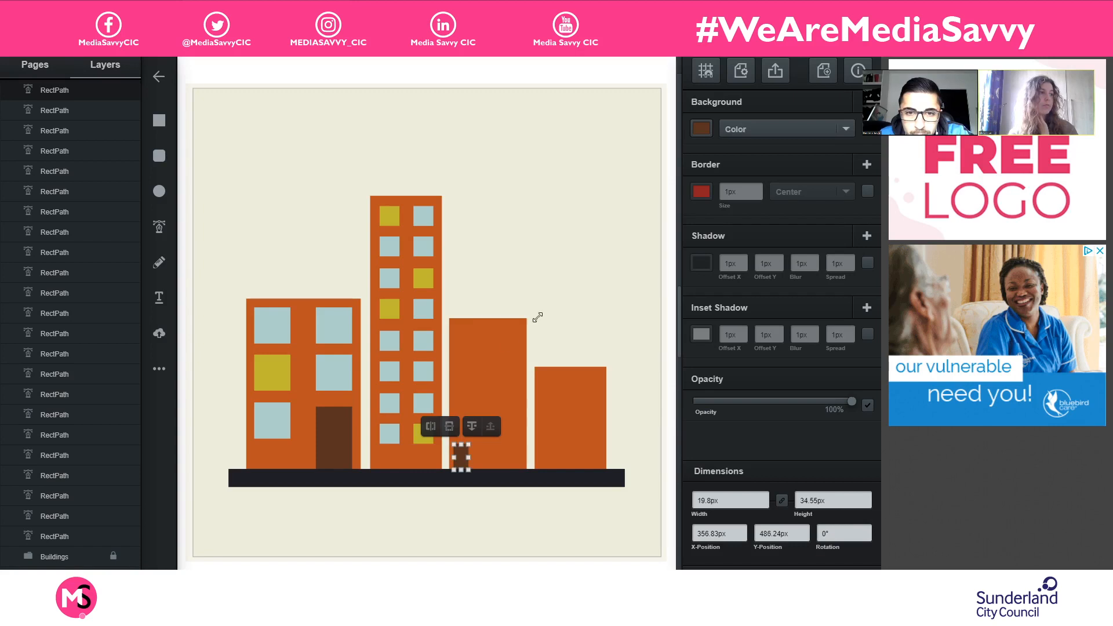
{"action": "left_click", "coordinate": [561, 299]}
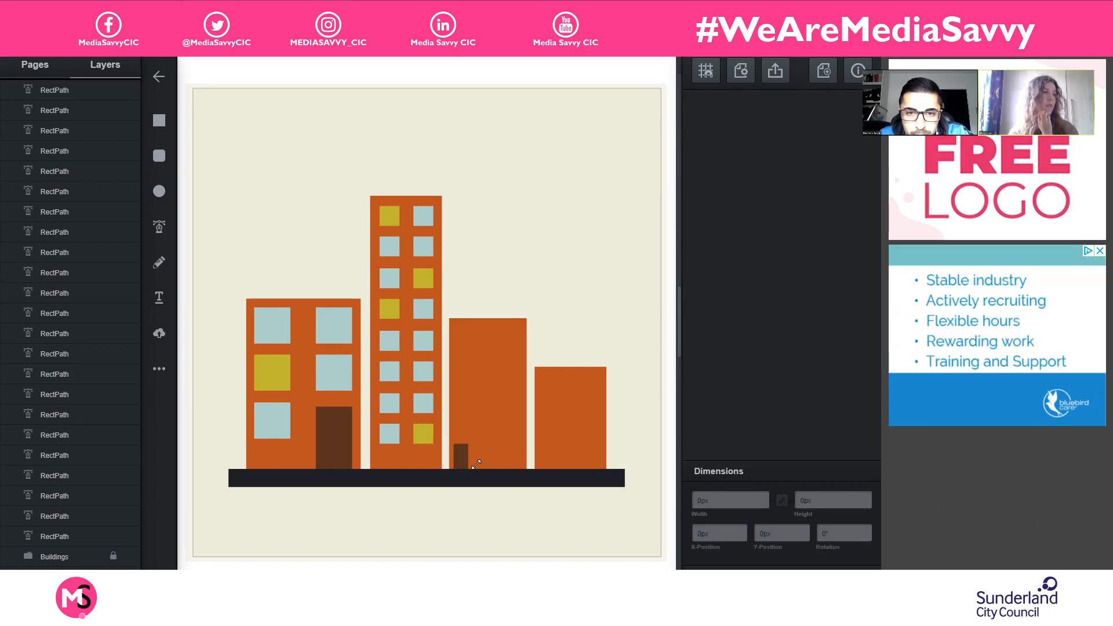
- Move the small door along the ground to the right part of the third building, at an X position of about 429 px
{"action": "left_click_drag", "start_coordinate": [465, 456], "coordinate": [509, 458]}
{"action": "left_click", "coordinate": [605, 438]}
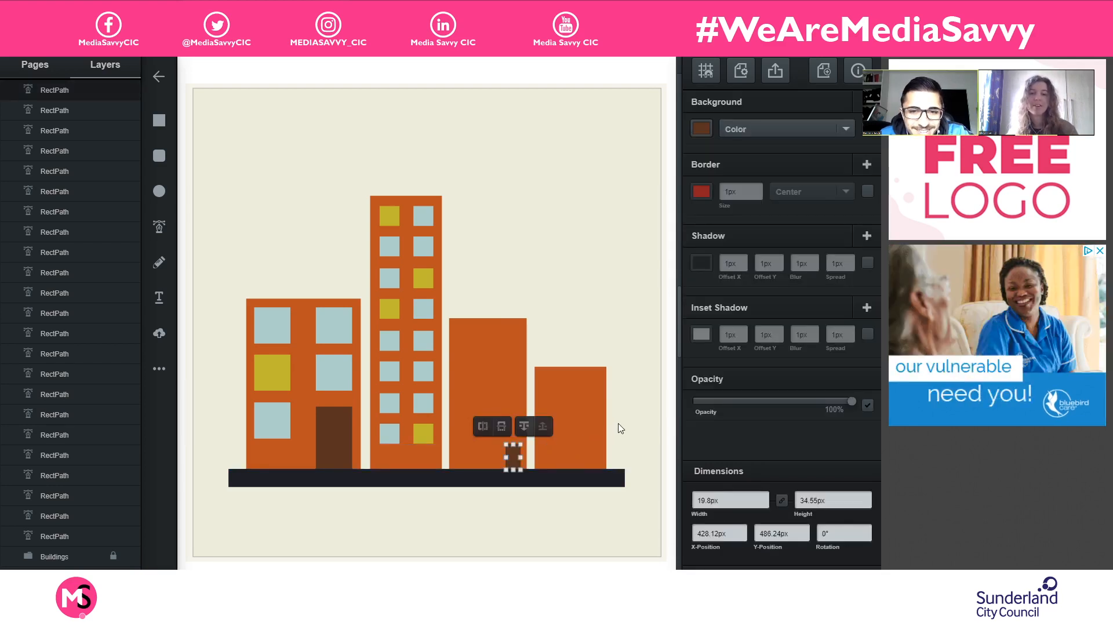
{"action": "left_click", "coordinate": [617, 423]}
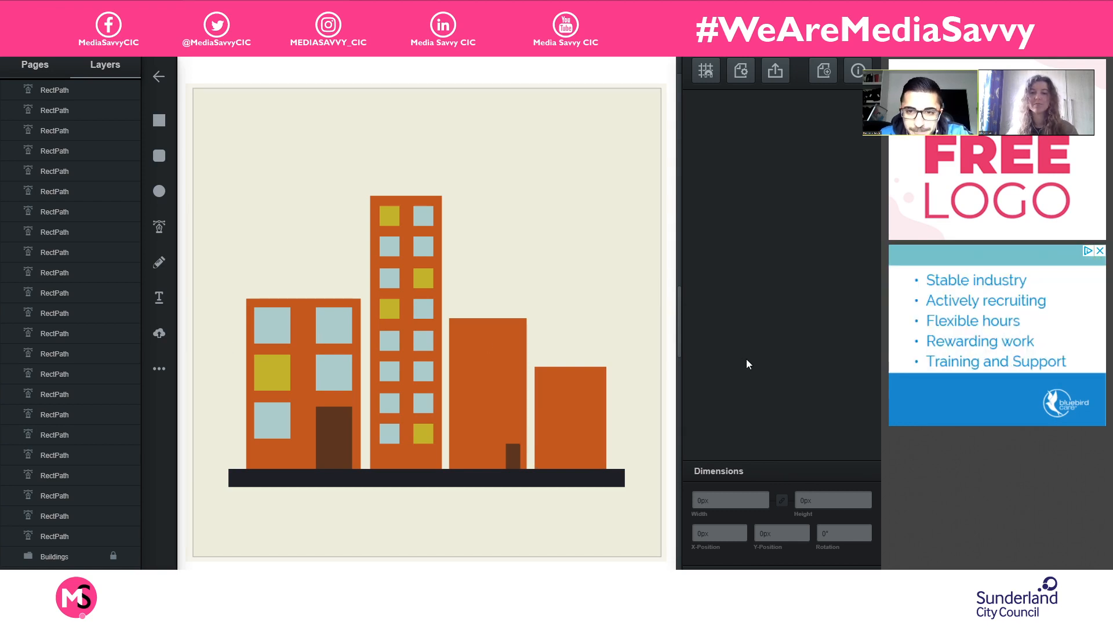
{"action": "left_click", "coordinate": [508, 450]}
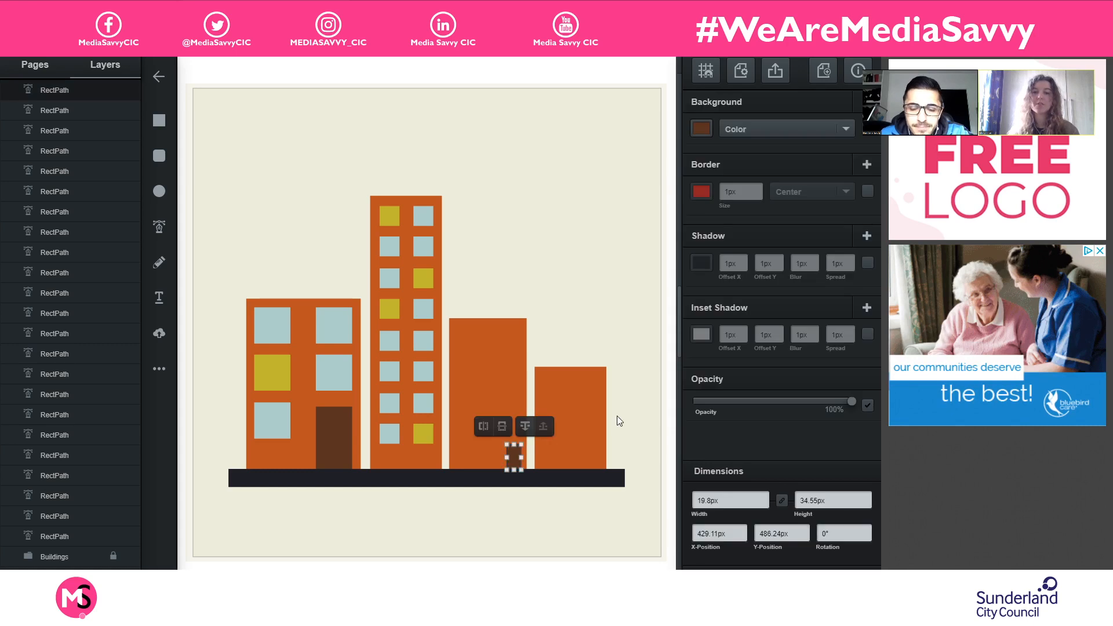
- Duplicate the brown door onto the left part of the rightmost building's base, making the copy about 27 × 68 px
{"action": "key", "text": "ctrl+d"}
{"action": "left_click_drag", "start_coordinate": [520, 462], "coordinate": [563, 418]}
{"action": "left_click", "coordinate": [620, 373]}
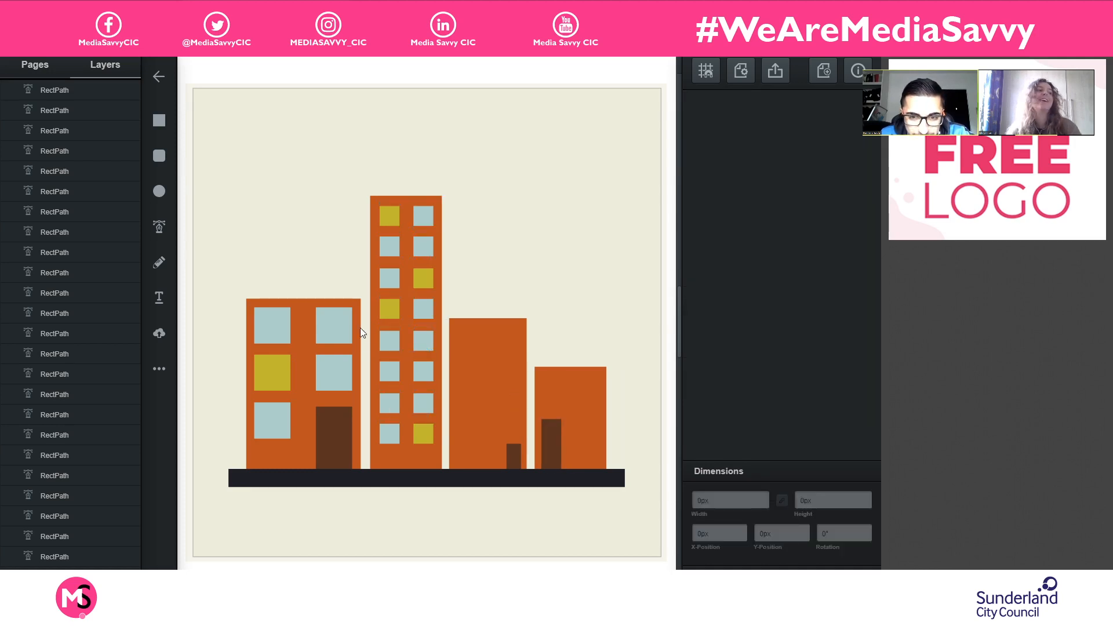
- Place a copy of the leftmost building's top-left window on the rightmost building's upper right part, at about X 508, Y 395 px
{"action": "left_click", "coordinate": [278, 324]}
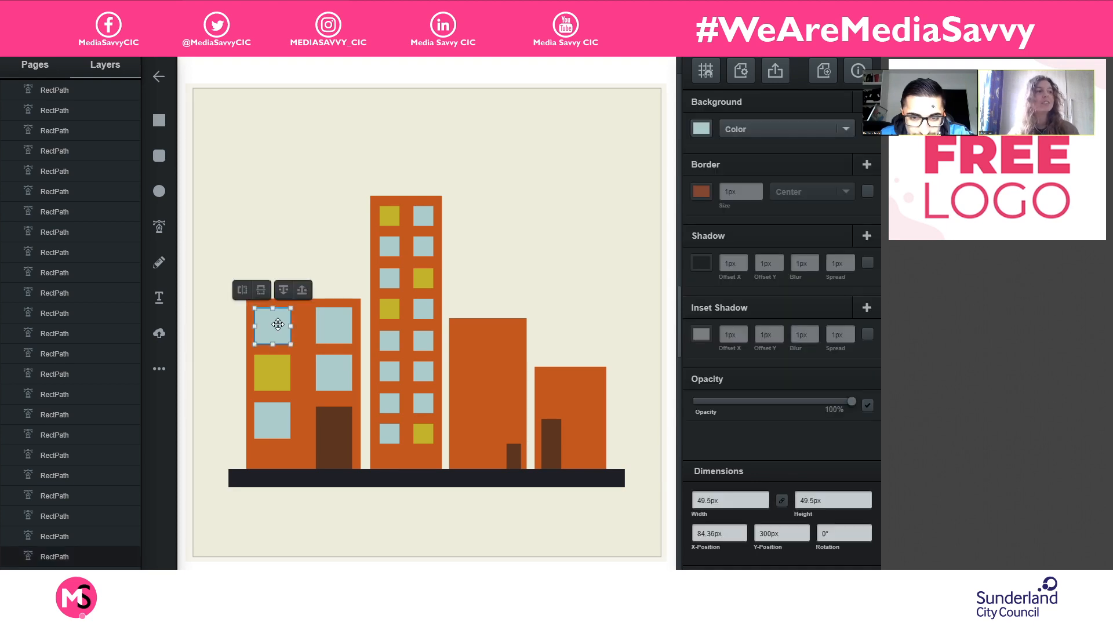
{"action": "left_click_drag", "start_coordinate": [277, 324], "coordinate": [589, 399]}
{"action": "left_click", "coordinate": [619, 387]}
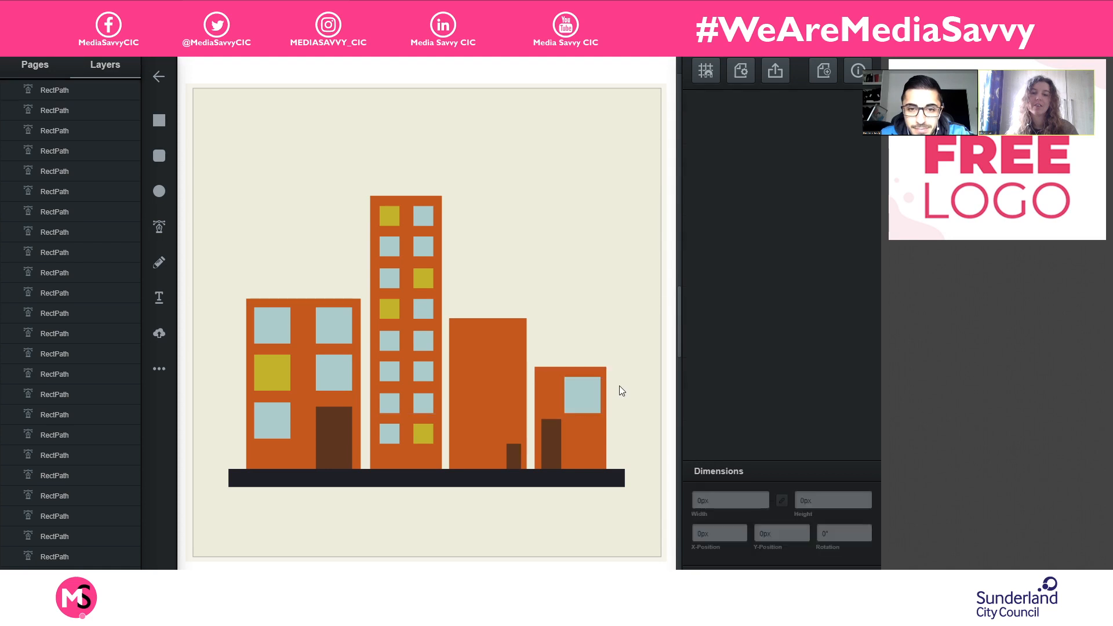
{"action": "left_click", "coordinate": [583, 396]}
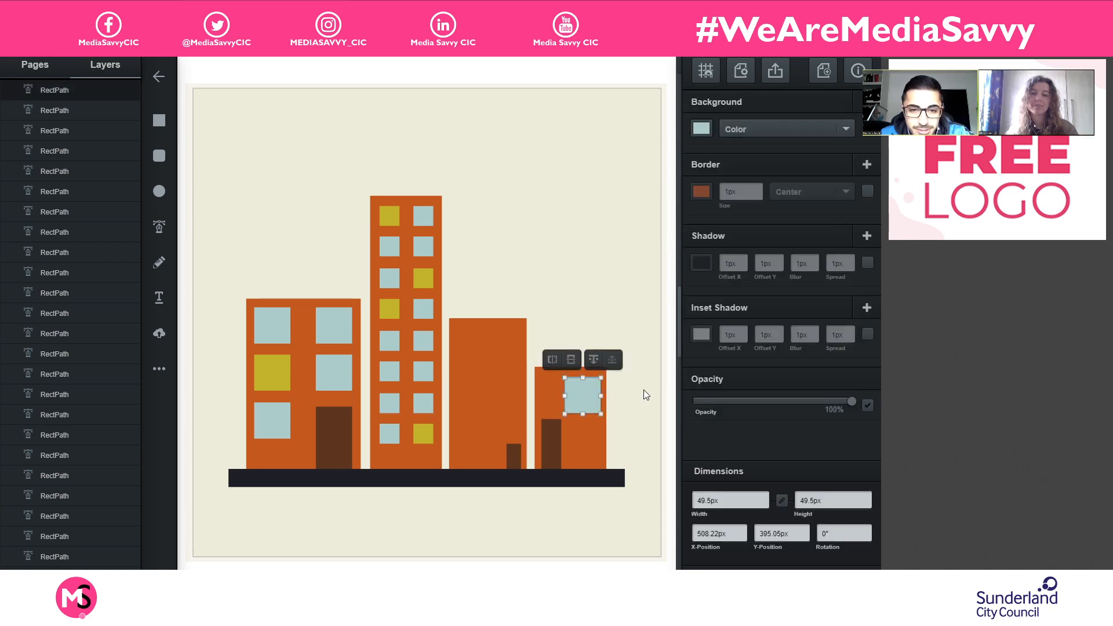
{"action": "left_click", "coordinate": [643, 391]}
- Duplicate the top two window rows of the tallest building onto the upper part of the third building
{"action": "left_click_drag", "start_coordinate": [362, 199], "coordinate": [464, 263]}
{"action": "key", "text": "ctrl+d"}
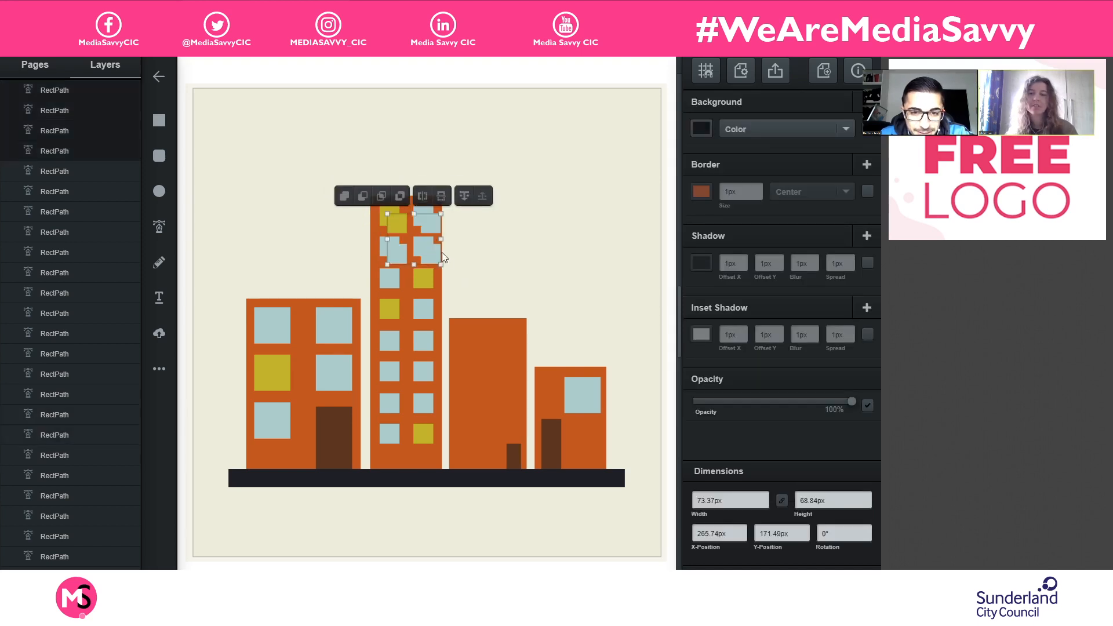
{"action": "left_click_drag", "start_coordinate": [431, 226], "coordinate": [508, 347]}
{"action": "left_click", "coordinate": [621, 281]}
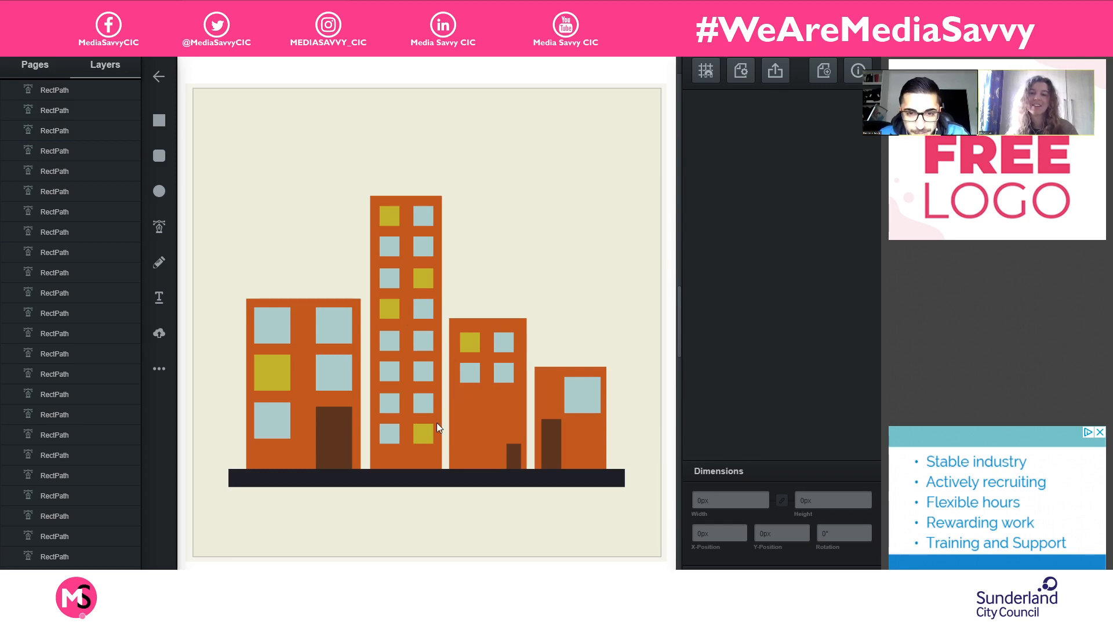
- Copy the tallest building's bottom window row onto the third building as its third row
{"action": "left_click_drag", "start_coordinate": [373, 456], "coordinate": [502, 400]}
{"action": "left_click", "coordinate": [586, 317]}
{"action": "left_click", "coordinate": [582, 287]}
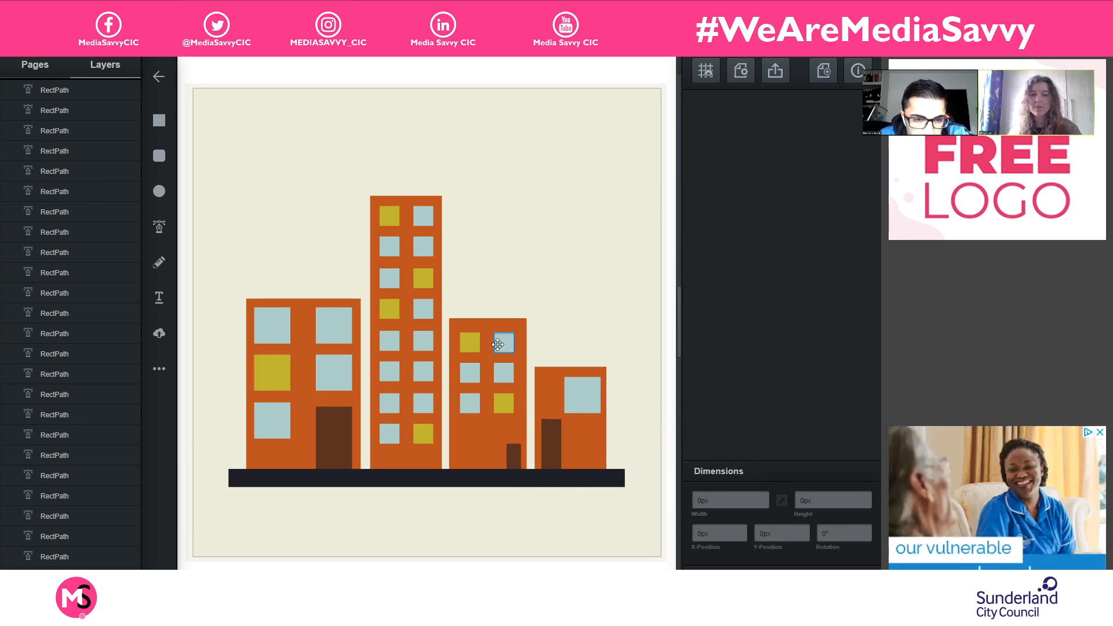
- Duplicate the third building's top-left yellow window onto the rightmost building, below its large window
{"action": "left_click", "coordinate": [472, 342]}
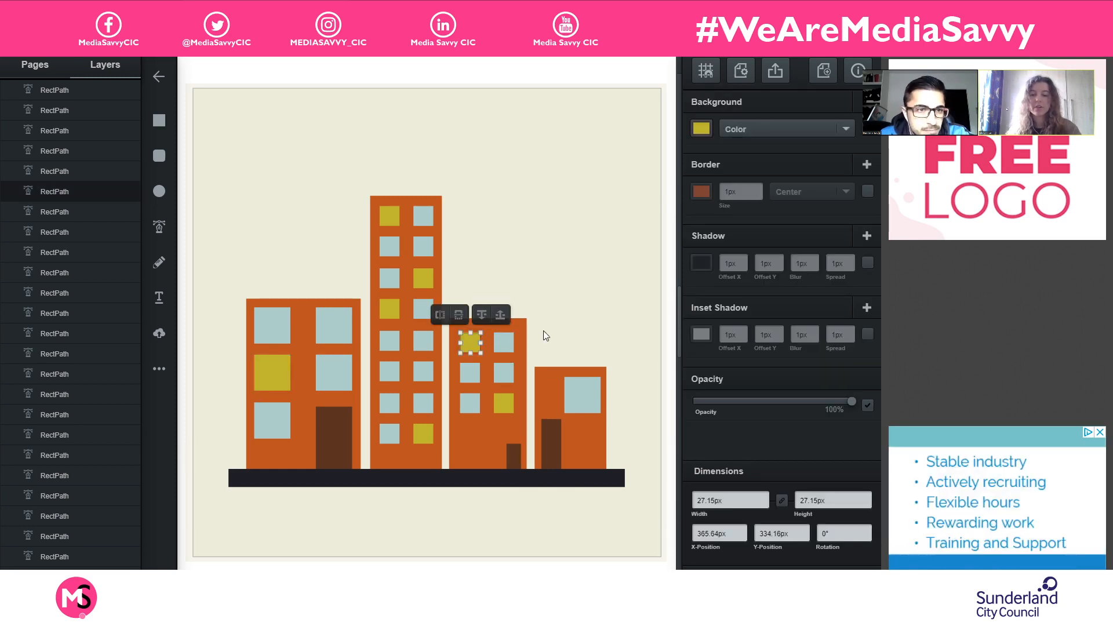
{"action": "key", "text": "ctrl+d"}
{"action": "left_click_drag", "start_coordinate": [479, 351], "coordinate": [592, 431]}
{"action": "left_click", "coordinate": [640, 410]}
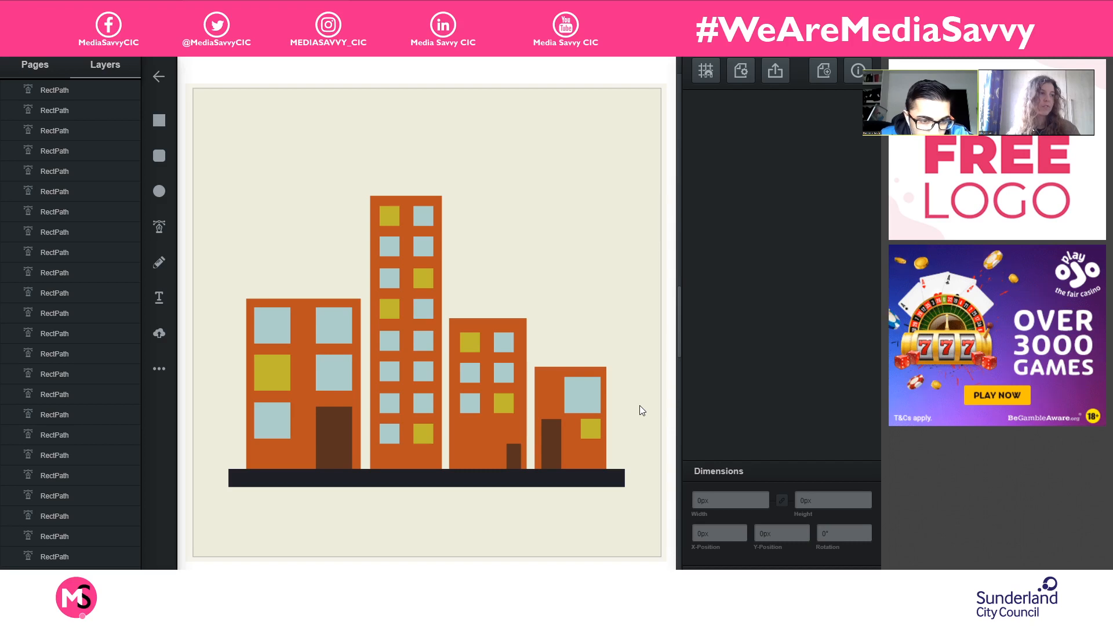
- Delete the small yellow window from the rightmost building
{"action": "left_click", "coordinate": [589, 429]}
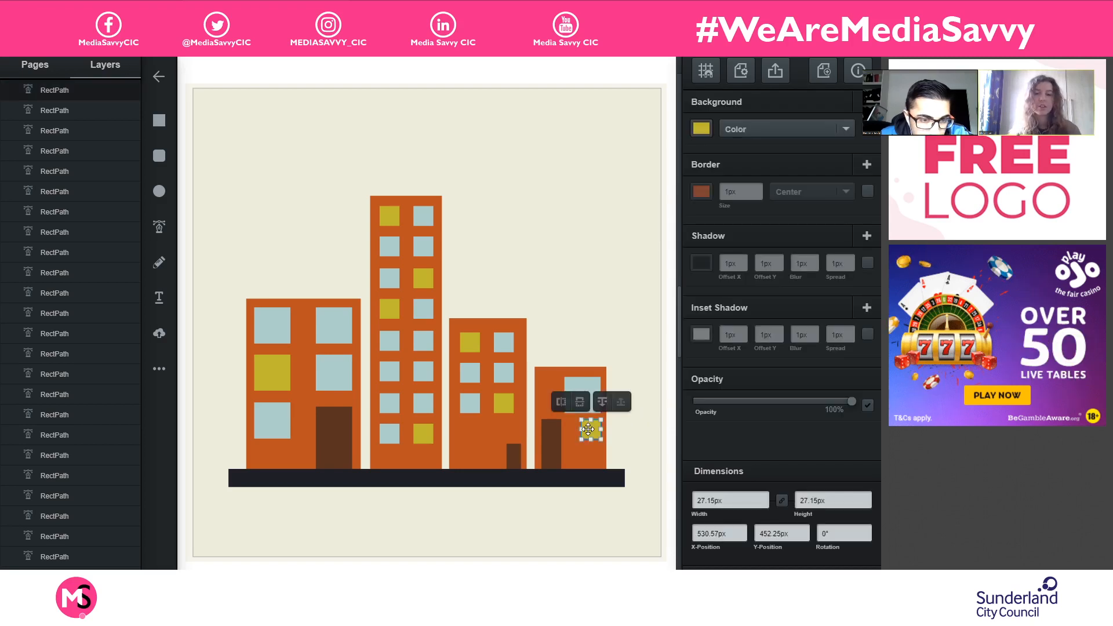
{"action": "left_click", "coordinate": [631, 428]}
{"action": "left_click", "coordinate": [589, 428]}
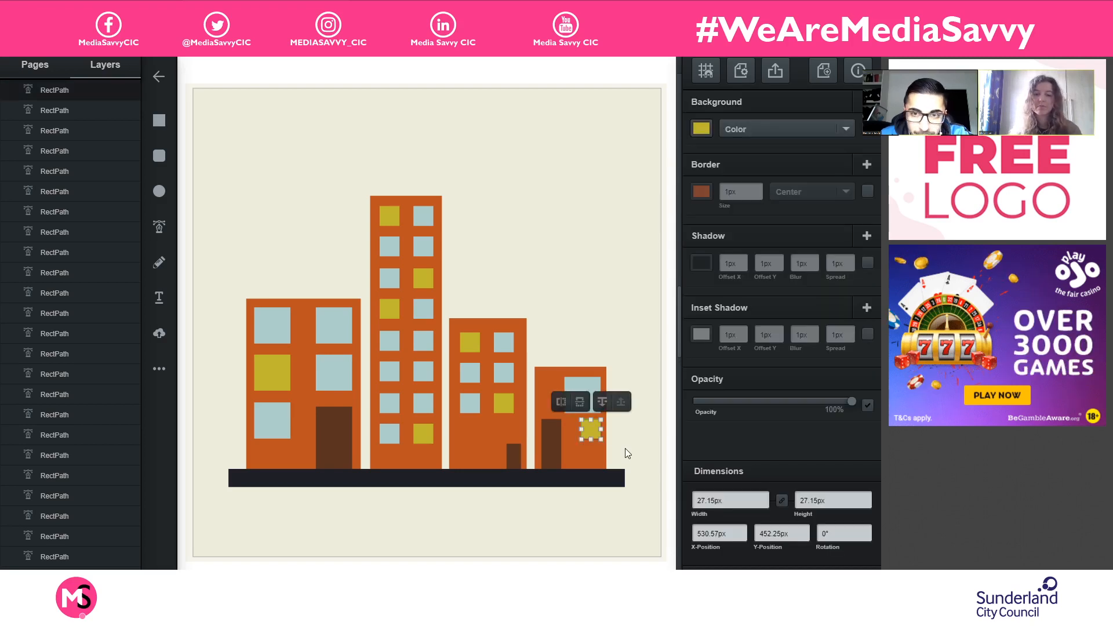
{"action": "key", "text": "Delete"}
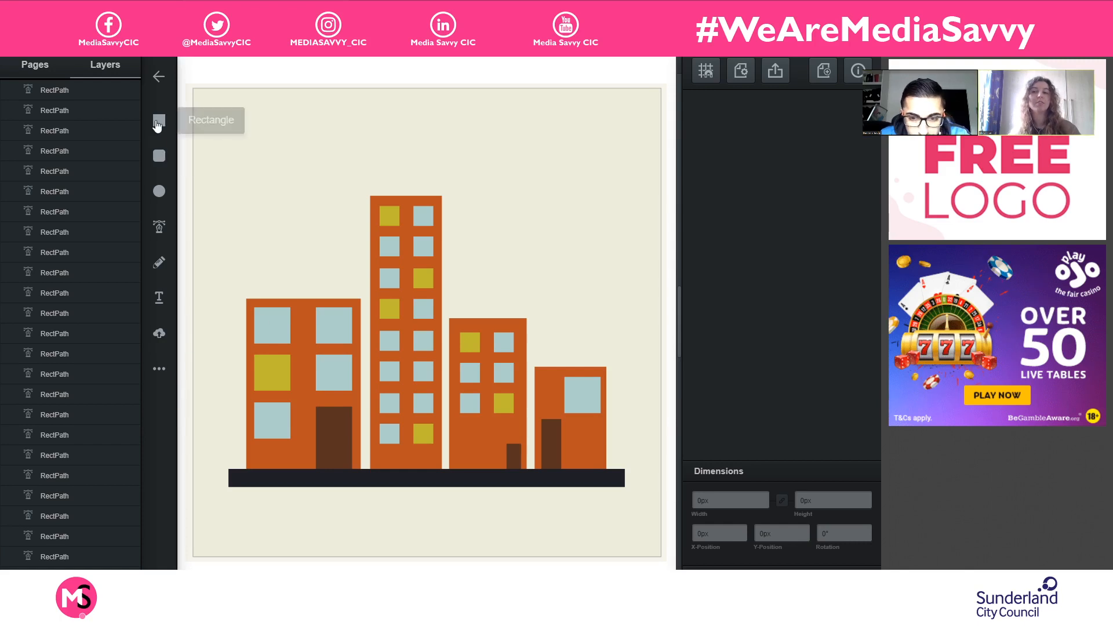
- Try to draw a triangle roof above the tallest building
{"action": "left_click", "coordinate": [161, 369]}
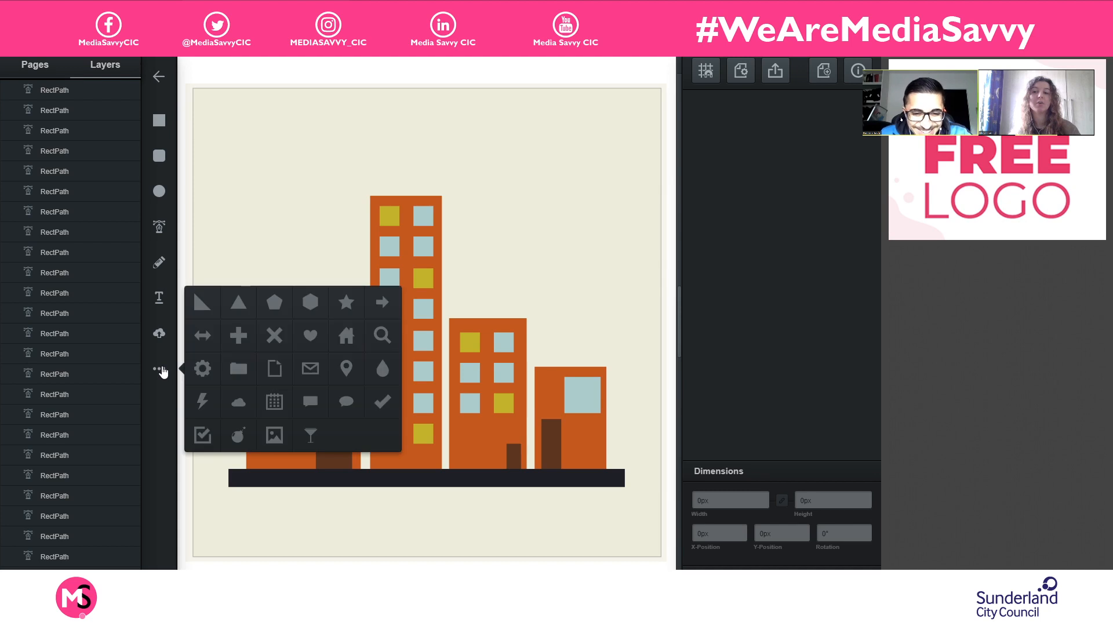
{"action": "left_click", "coordinate": [238, 304]}
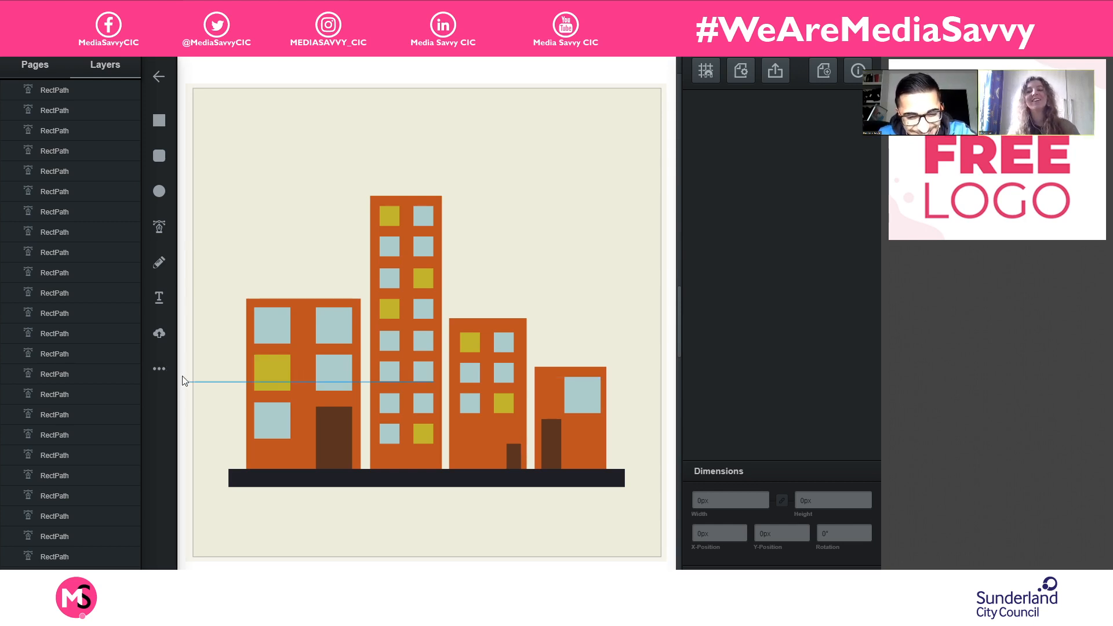
{"action": "left_click", "coordinate": [164, 373]}
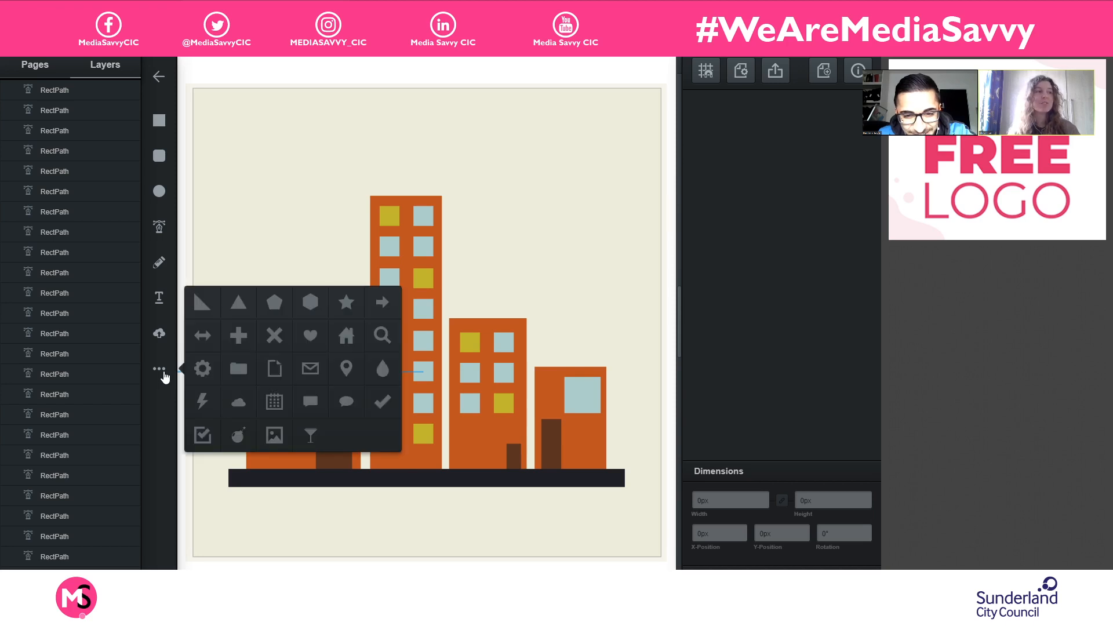
{"action": "left_click", "coordinate": [237, 306]}
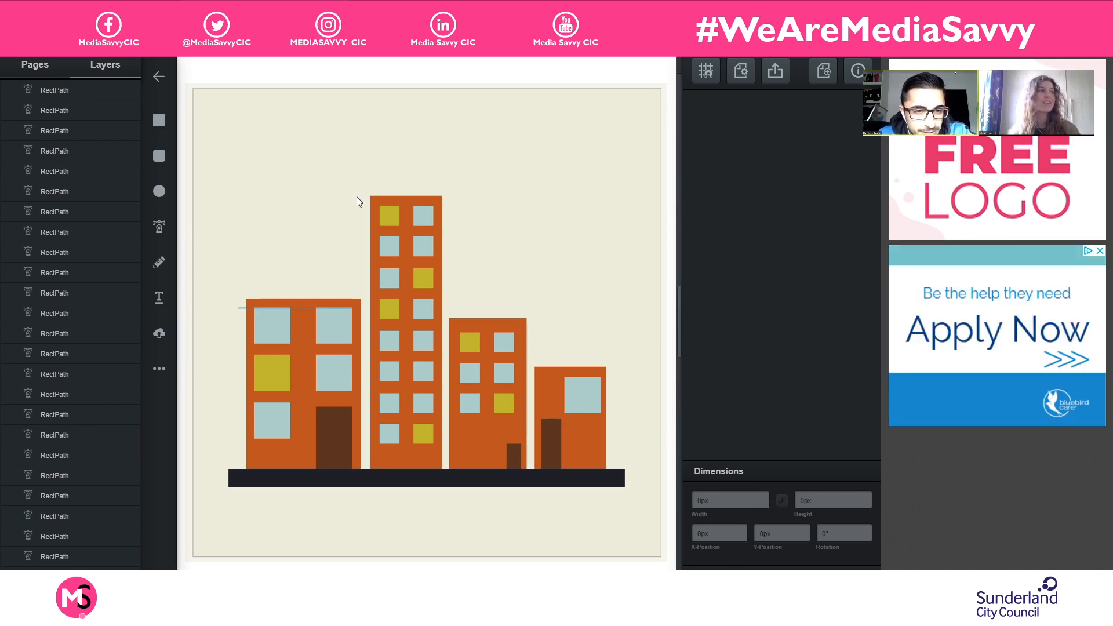
{"action": "left_click_drag", "start_coordinate": [350, 195], "coordinate": [461, 170]}
{"action": "left_click", "coordinate": [160, 369]}
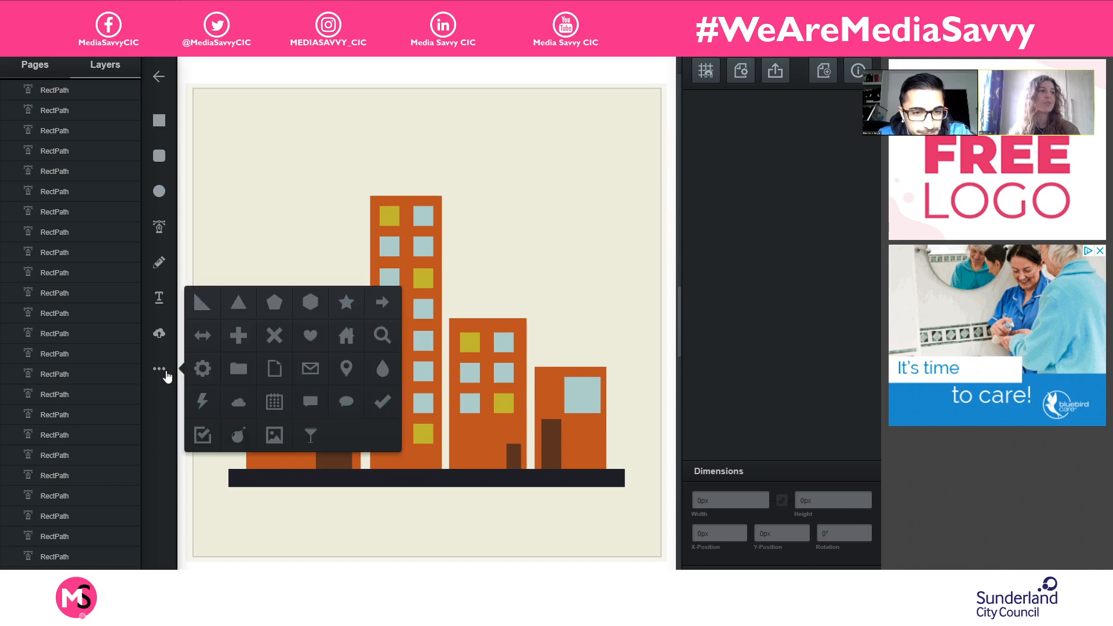
{"action": "left_click", "coordinate": [231, 300]}
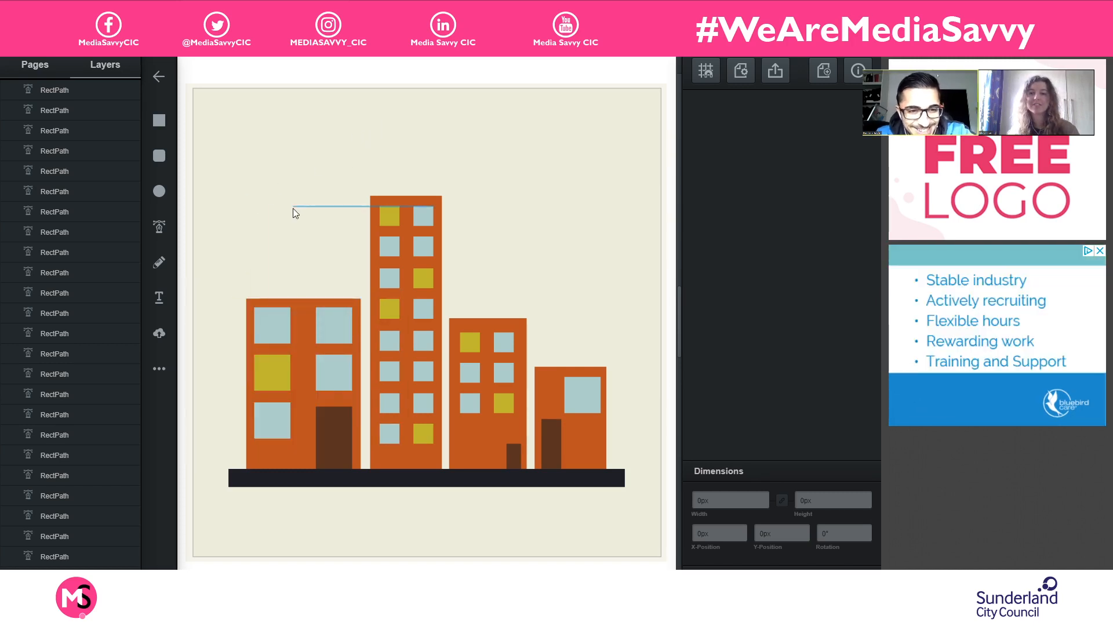
{"action": "left_click", "coordinate": [154, 372]}
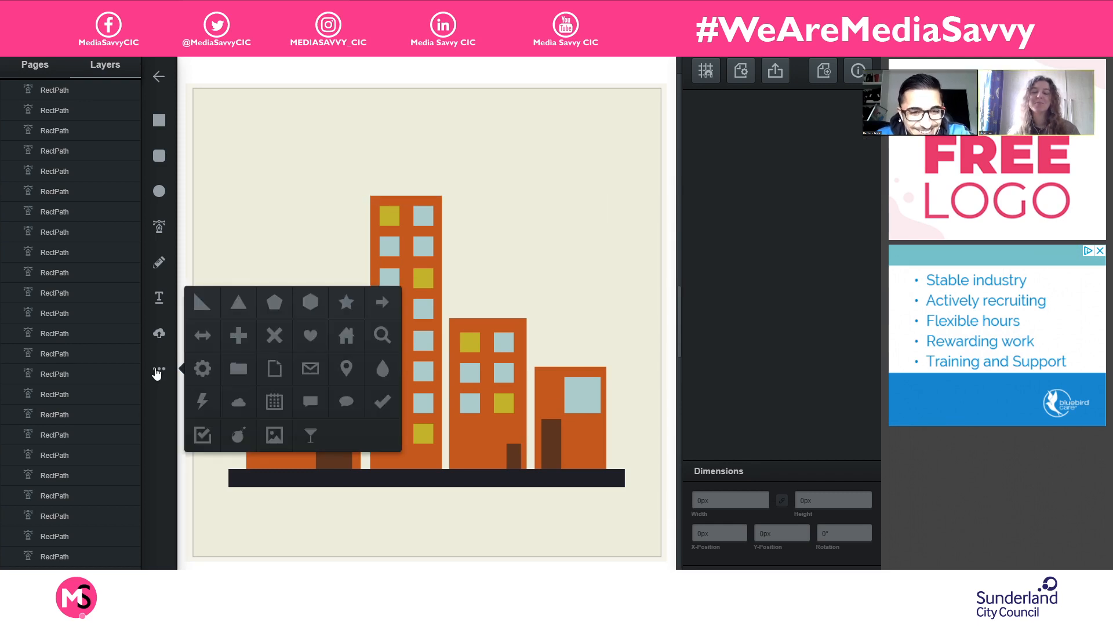
{"action": "left_click", "coordinate": [159, 370]}
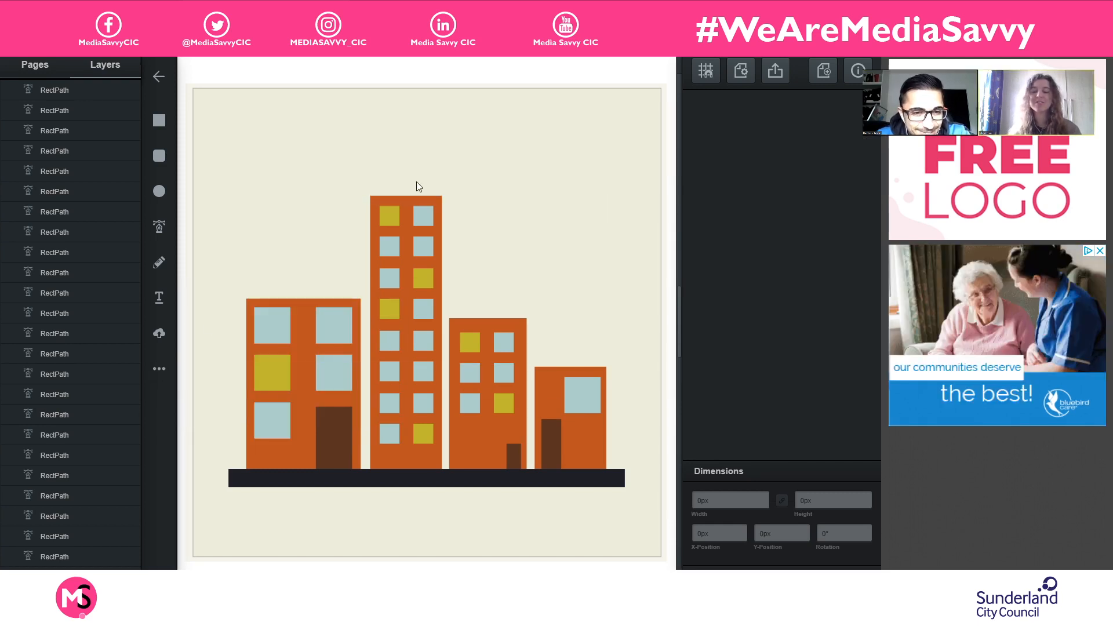
- Draw a triangle about 119 × 141 px and set it on top of the tallest building as a roof
{"action": "left_click", "coordinate": [164, 370]}
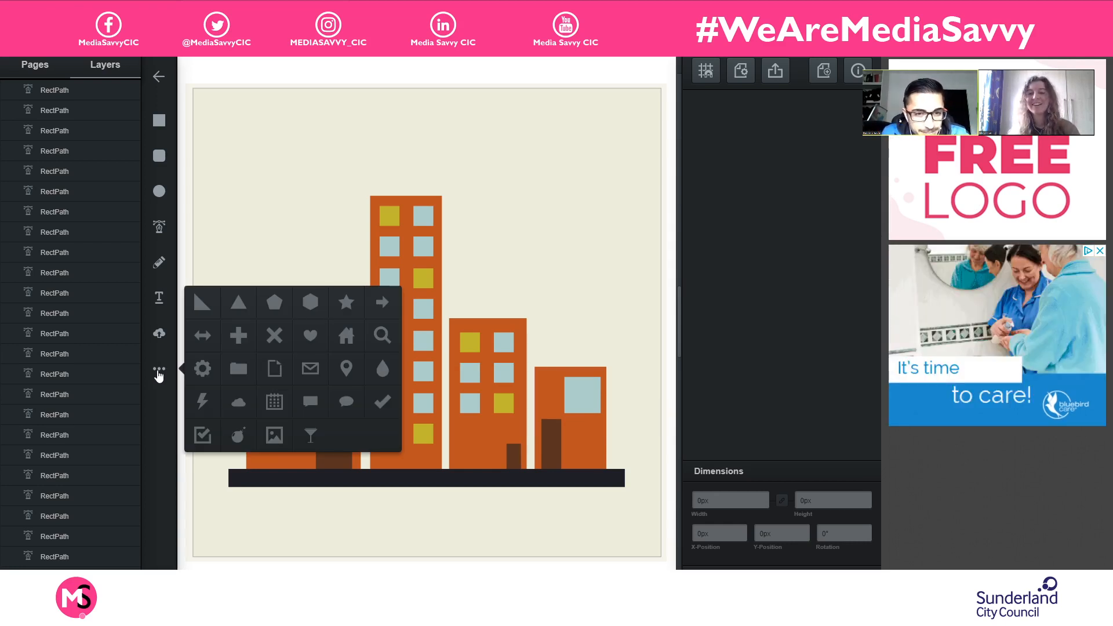
{"action": "left_click", "coordinate": [158, 375]}
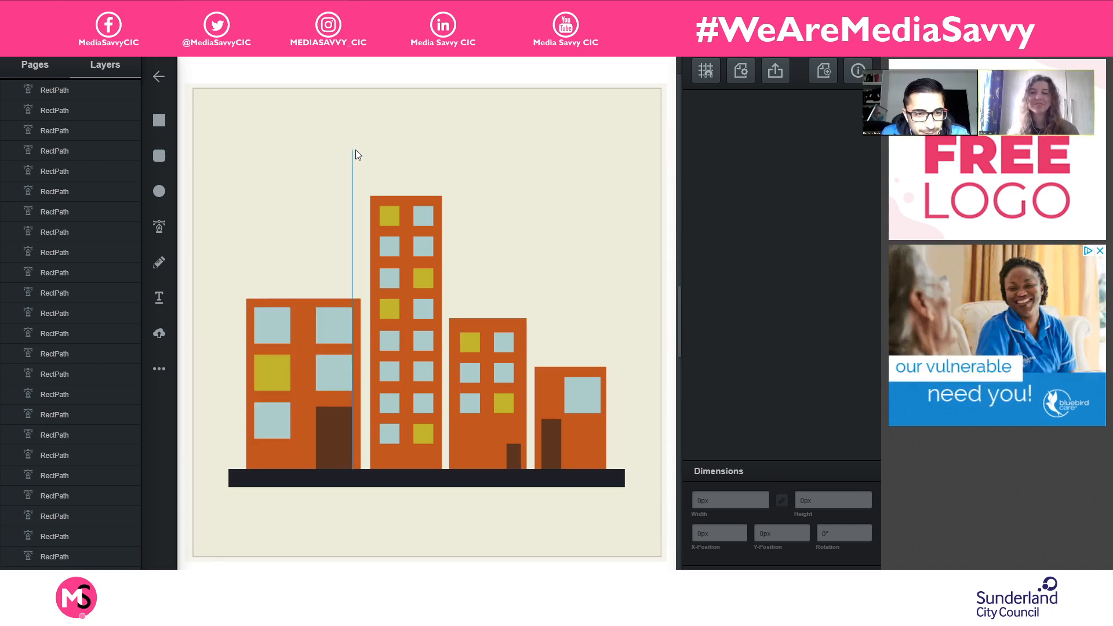
{"action": "mouse_move", "coordinate": [380, 123]}
{"action": "left_mouse_down"}
{"action": "mouse_move", "coordinate": [460, 190]}
{"action": "mouse_move", "coordinate": [479, 251]}
{"action": "mouse_move", "coordinate": [467, 226]}
{"action": "left_mouse_up"}
{"action": "mouse_move", "coordinate": [422, 163]}
{"action": "left_mouse_down"}
{"action": "mouse_move", "coordinate": [402, 138]}
{"action": "mouse_move", "coordinate": [412, 141]}
{"action": "left_mouse_up"}
{"action": "left_click", "coordinate": [513, 187]}
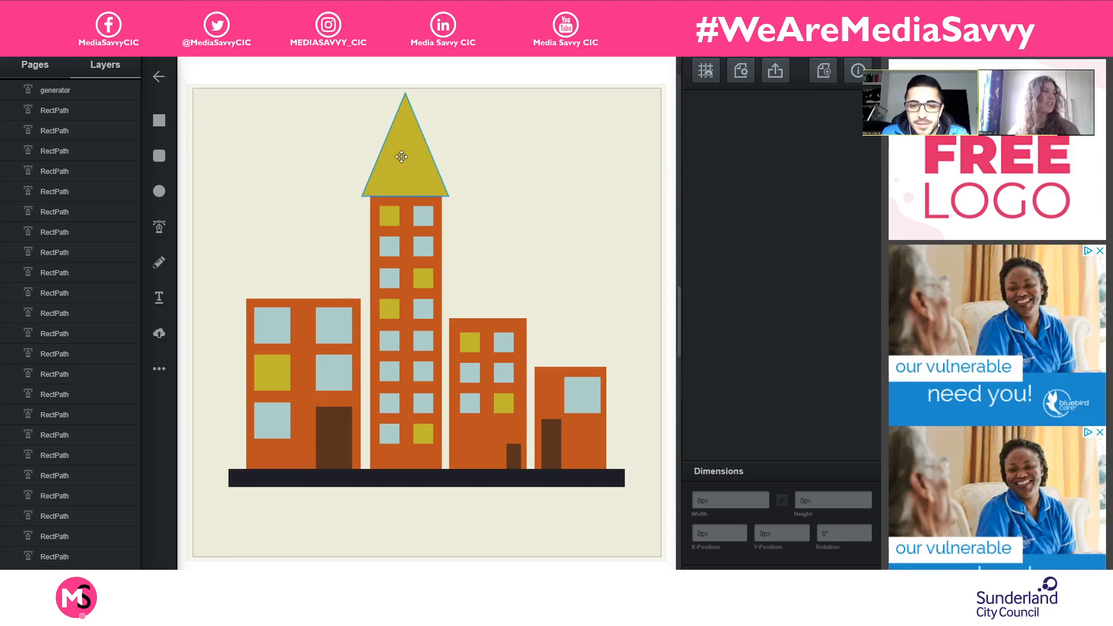
- Duplicate the triangle roof onto the top of the rightmost building, at about X 458, Y 242 px
{"action": "left_click", "coordinate": [421, 172]}
{"action": "key", "text": "ctrl+d"}
{"action": "left_click_drag", "start_coordinate": [405, 162], "coordinate": [557, 322]}
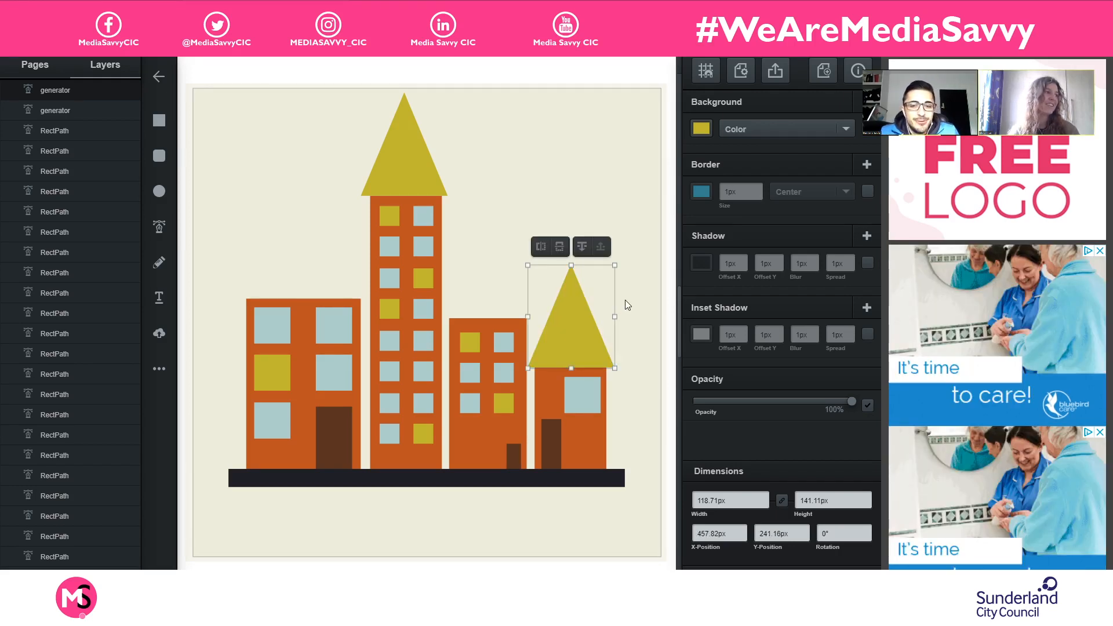
{"action": "left_click", "coordinate": [626, 299]}
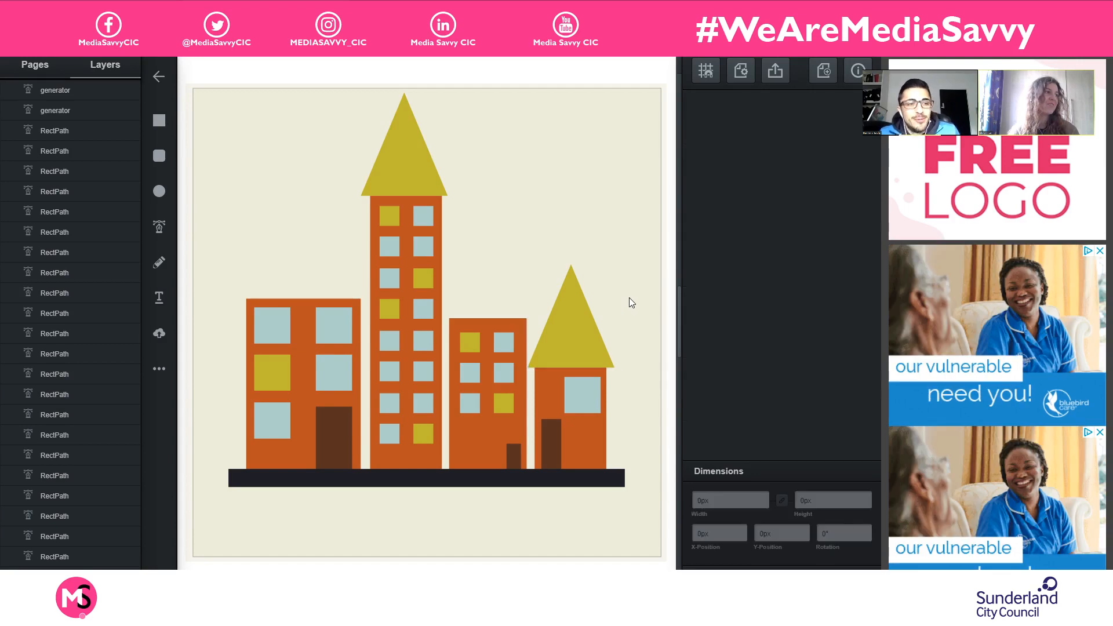
{"action": "left_click", "coordinate": [574, 316]}
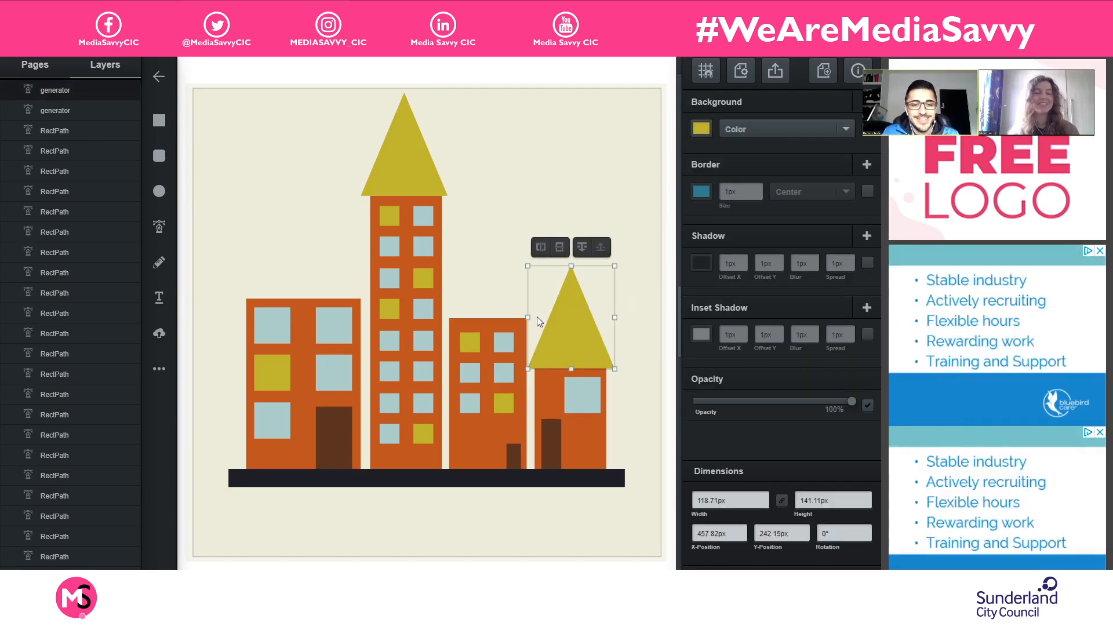
- Nudge the tallest building's triangle roof slightly to the right and deselect the shapes
{"action": "left_click_drag", "start_coordinate": [403, 168], "coordinate": [406, 167]}
{"action": "left_click", "coordinate": [548, 167]}
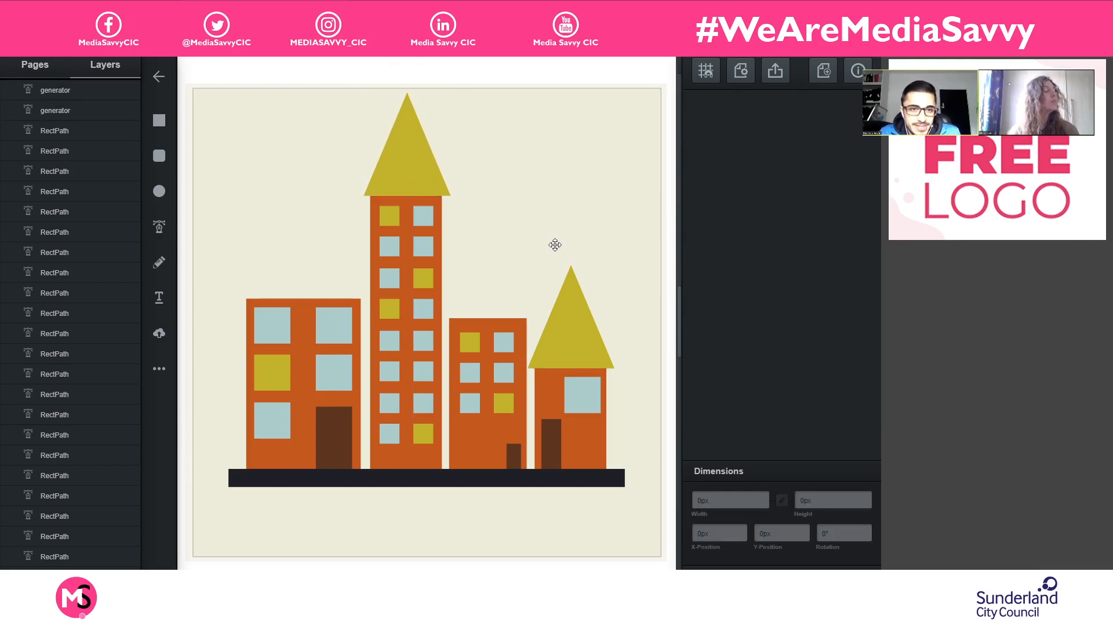
{"action": "left_click", "coordinate": [560, 345]}
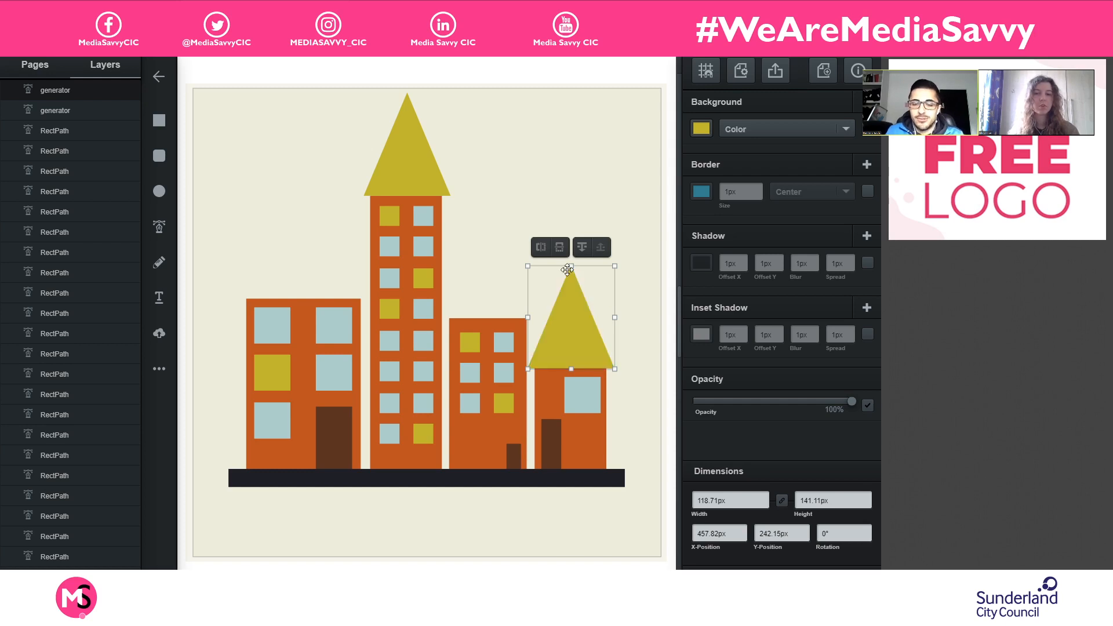
{"action": "left_click", "coordinate": [632, 302]}
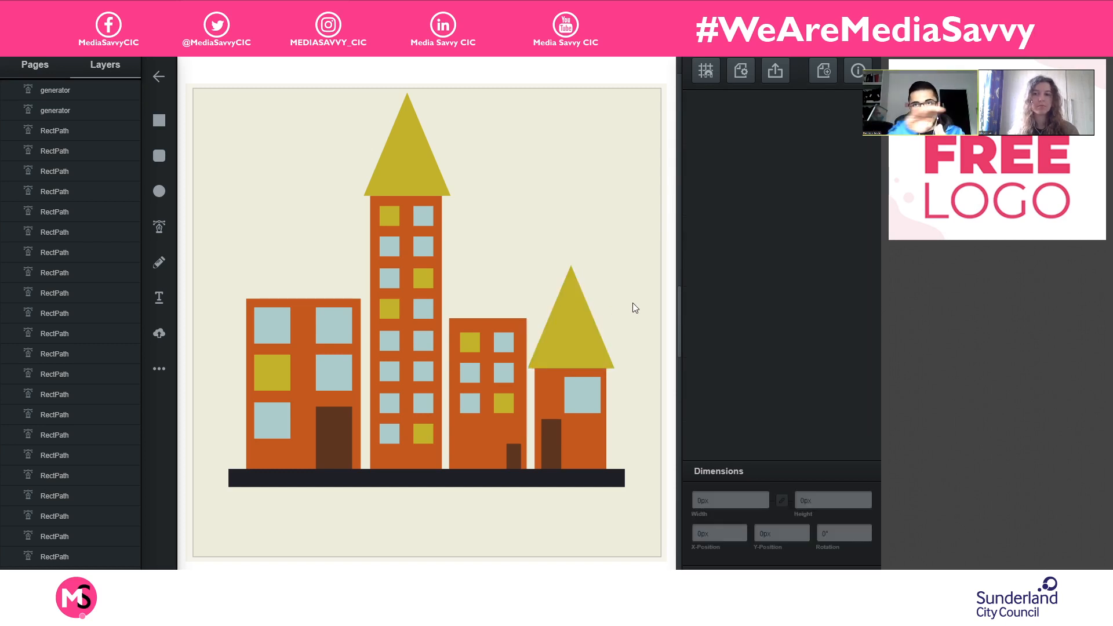
- Try adjusting the hue of the rightmost building's roof fill
{"action": "left_click", "coordinate": [591, 335]}
{"action": "left_click", "coordinate": [703, 128]}
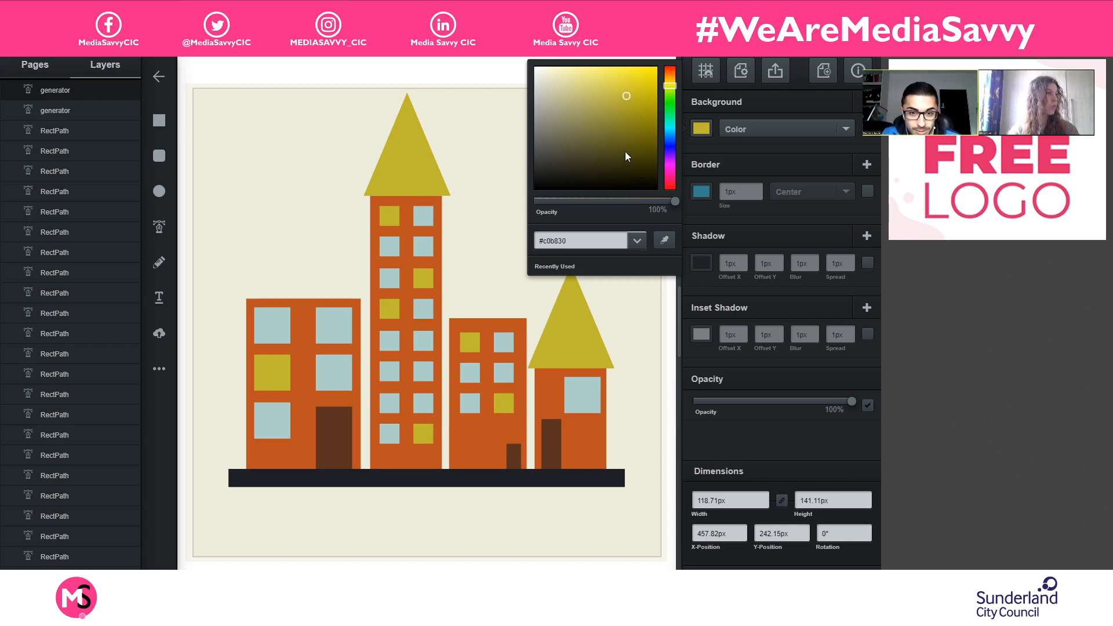
{"action": "mouse_move", "coordinate": [670, 109]}
{"action": "left_mouse_down"}
{"action": "mouse_move", "coordinate": [680, 173]}
{"action": "mouse_move", "coordinate": [680, 104]}
{"action": "left_mouse_up"}
{"action": "left_click_drag", "start_coordinate": [679, 102], "coordinate": [673, 84]}
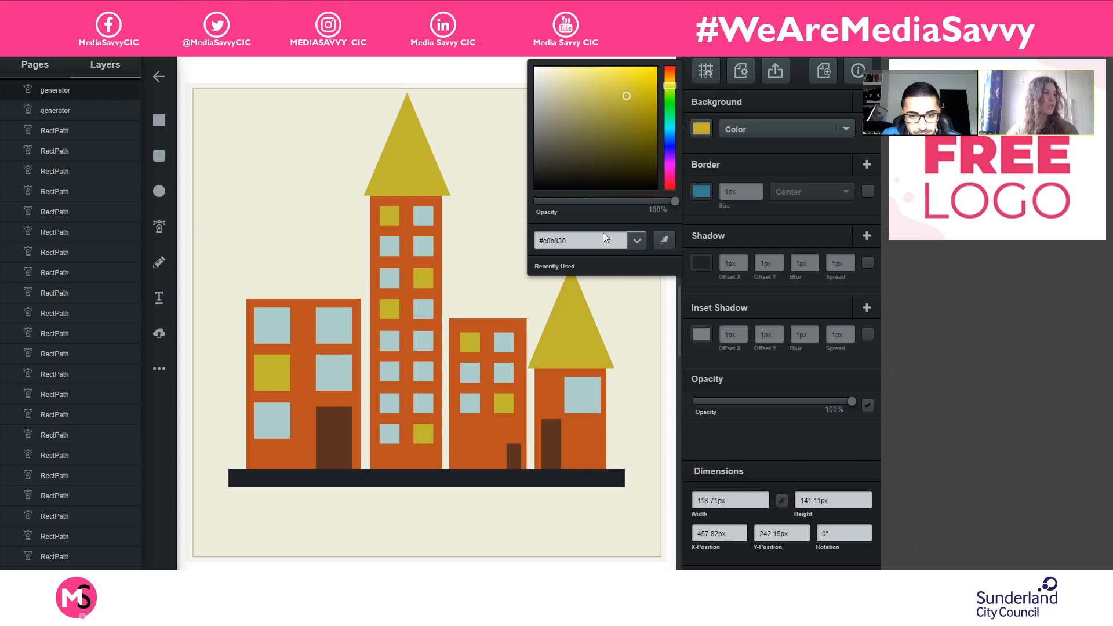
- Select the rightmost building's door and sample its brown fill with the eyedropper
{"action": "left_click", "coordinate": [555, 431]}
{"action": "left_click", "coordinate": [553, 441]}
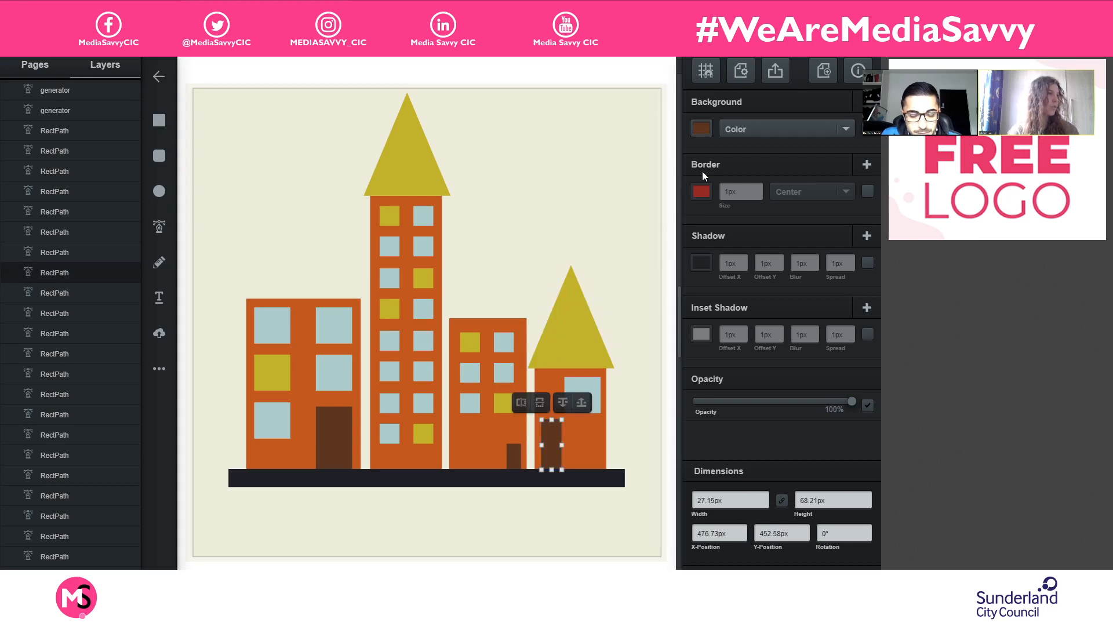
{"action": "left_click", "coordinate": [701, 129]}
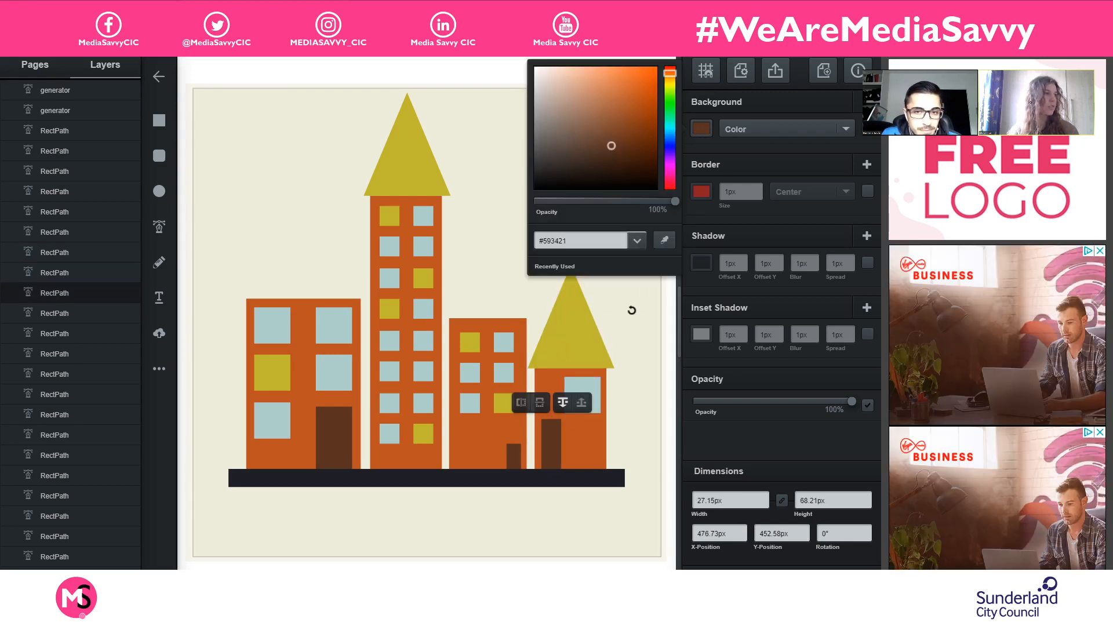
{"action": "left_click", "coordinate": [663, 241]}
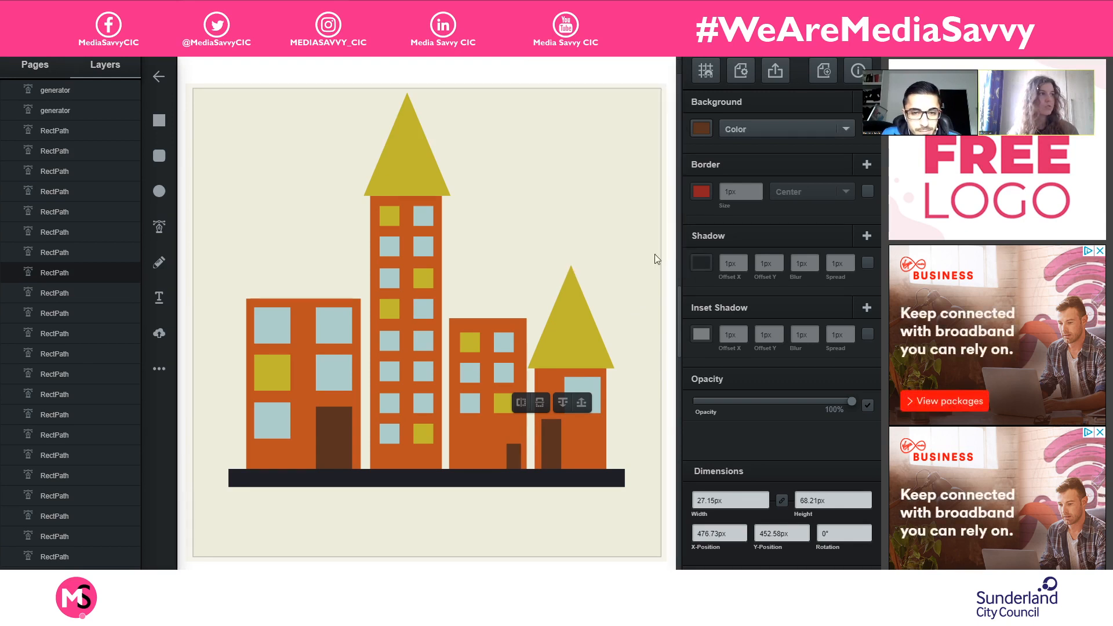
{"action": "left_click", "coordinate": [555, 437]}
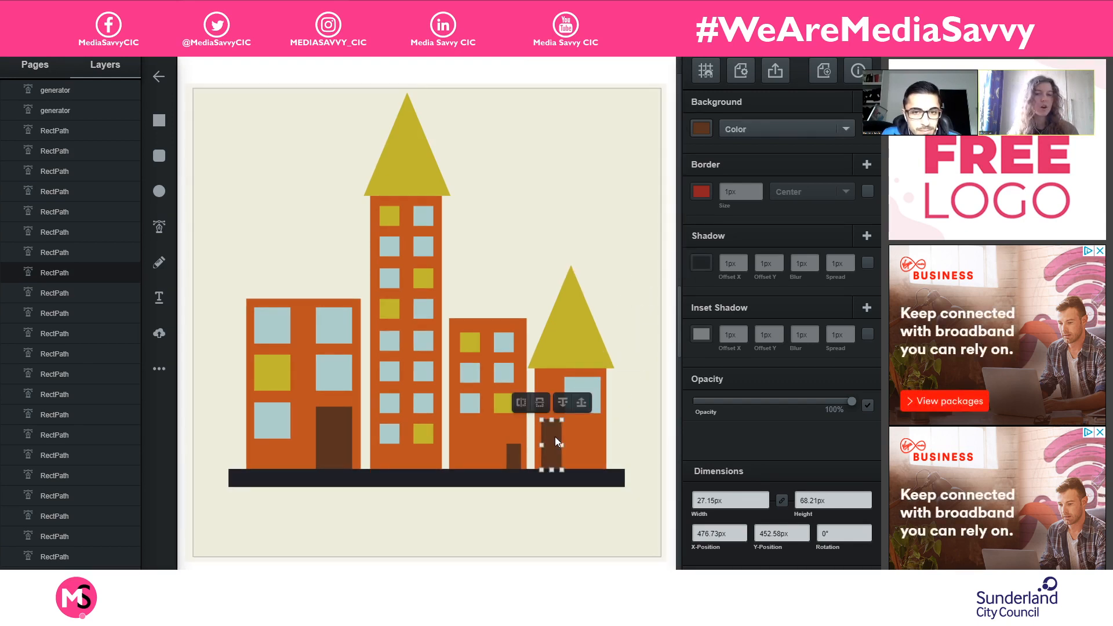
- Recolour the rightmost building's triangle roof by sampling the brown of its door with the eyedropper, and deselect it
{"action": "left_click", "coordinate": [571, 325]}
{"action": "left_click", "coordinate": [695, 131]}
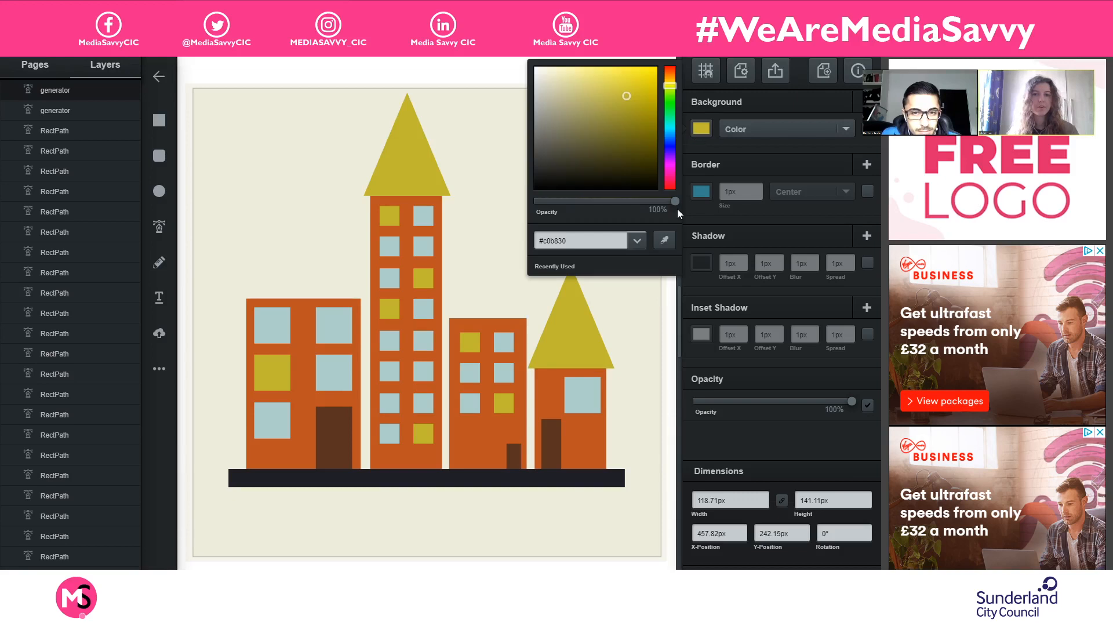
{"action": "left_click", "coordinate": [662, 241]}
{"action": "left_click", "coordinate": [551, 441]}
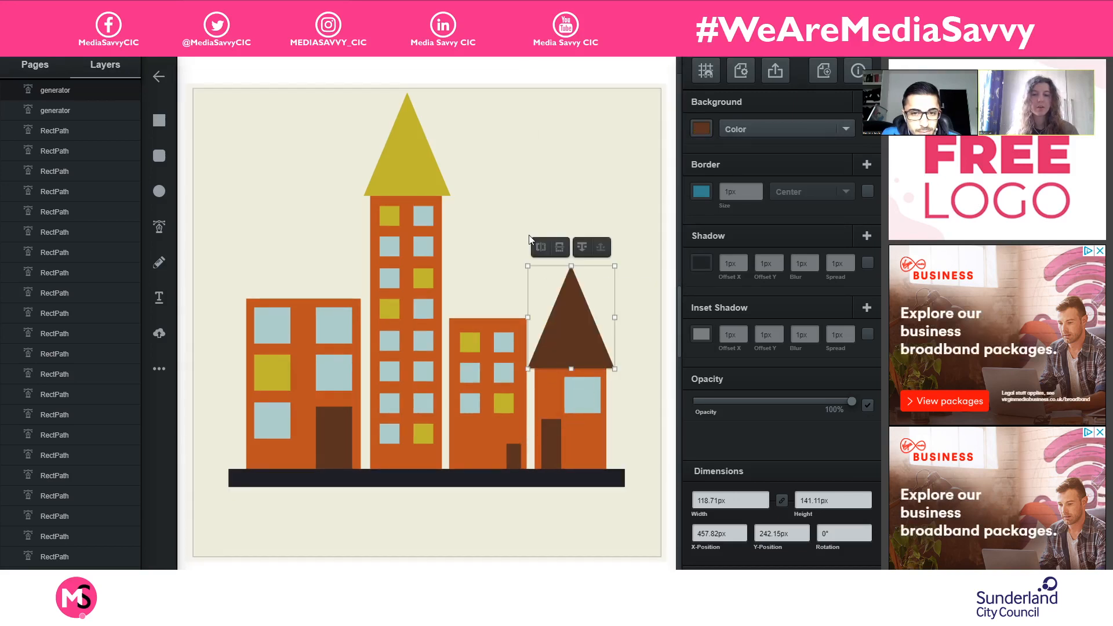
{"action": "left_click", "coordinate": [502, 188]}
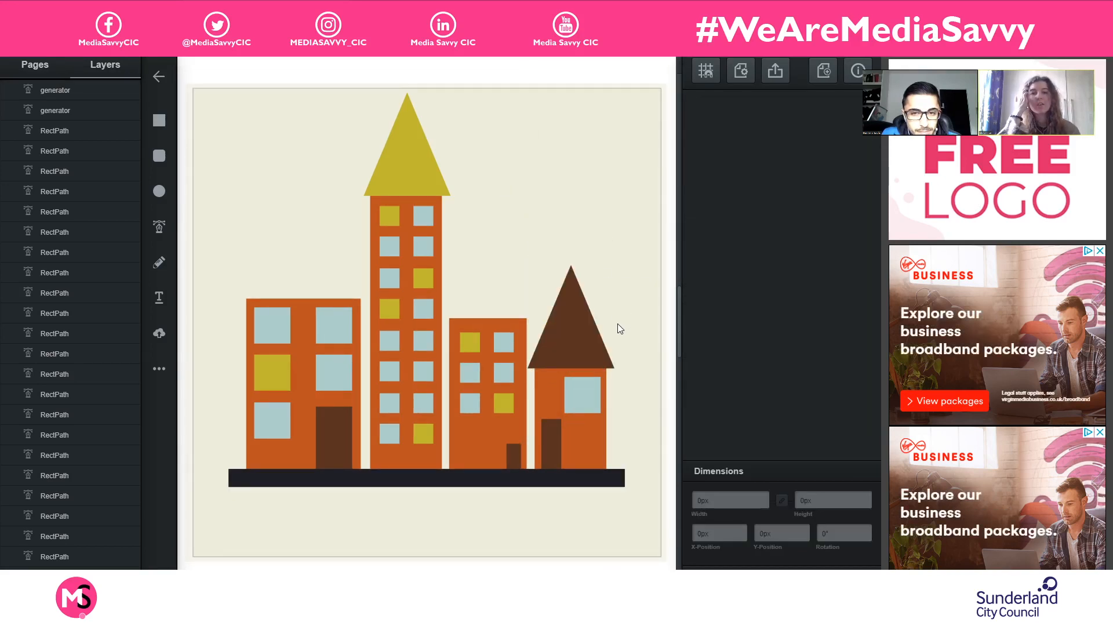
- Duplicate the brown triangle roof onto the leftmost building and widen it to slightly overhang both walls
{"action": "left_click", "coordinate": [588, 326]}
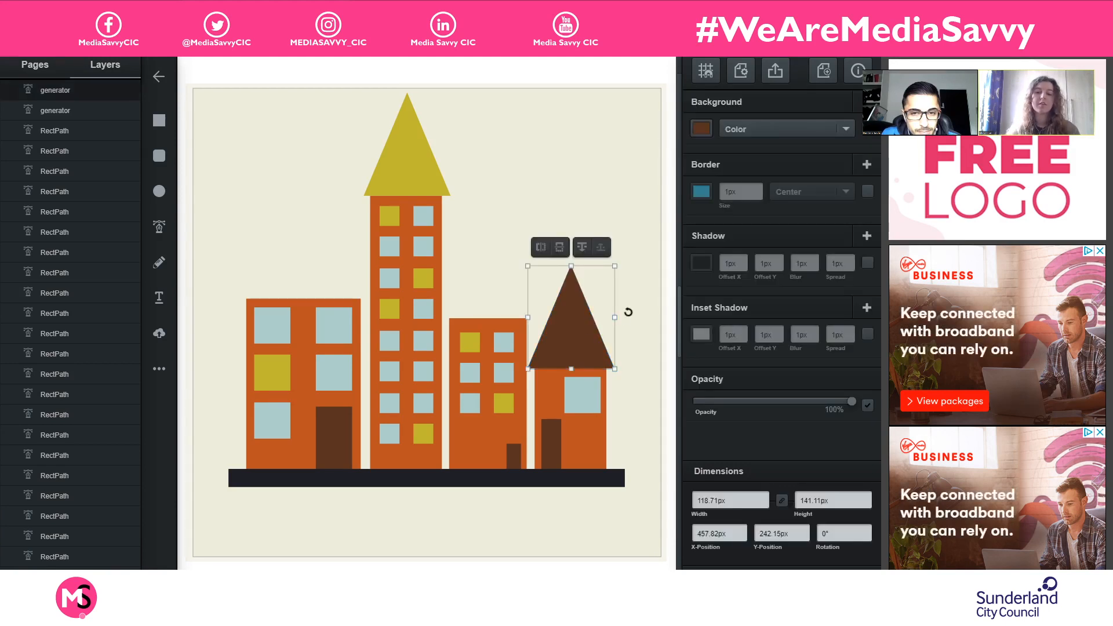
{"action": "key", "text": "ctrl+d"}
{"action": "left_click_drag", "start_coordinate": [566, 335], "coordinate": [367, 244]}
{"action": "left_click", "coordinate": [554, 241]}
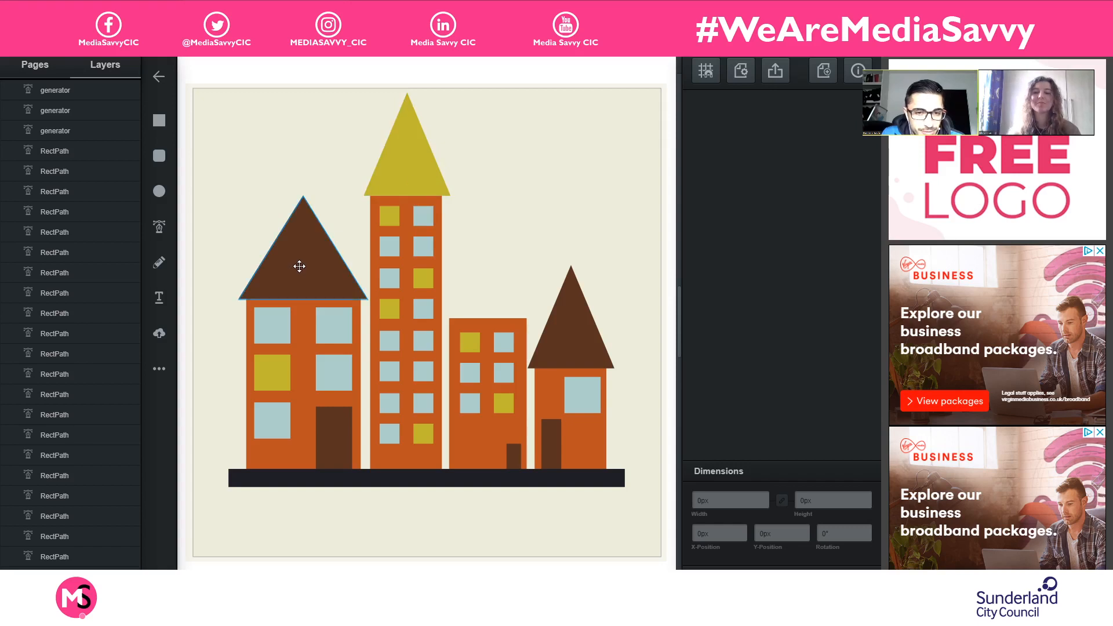
{"action": "left_click", "coordinate": [339, 256]}
{"action": "left_click", "coordinate": [580, 228]}
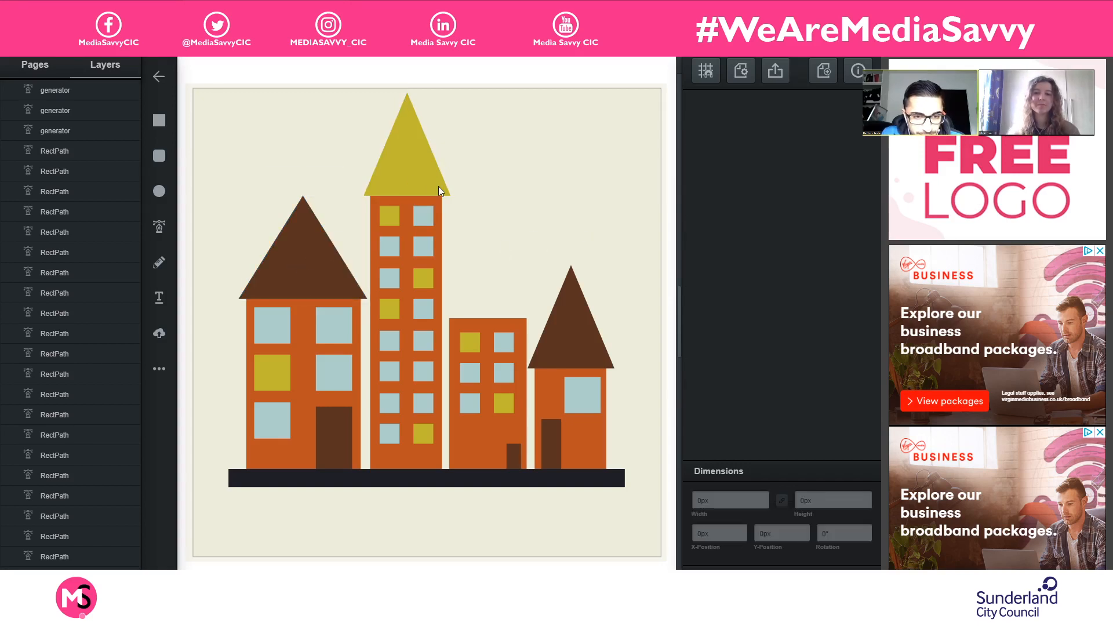
- Copy the tallest building's yellow roof onto the third building at about X 345, Y 174 px, and nudge it slightly left
{"action": "left_click", "coordinate": [416, 158]}
{"action": "key", "text": "ctrl+c"}
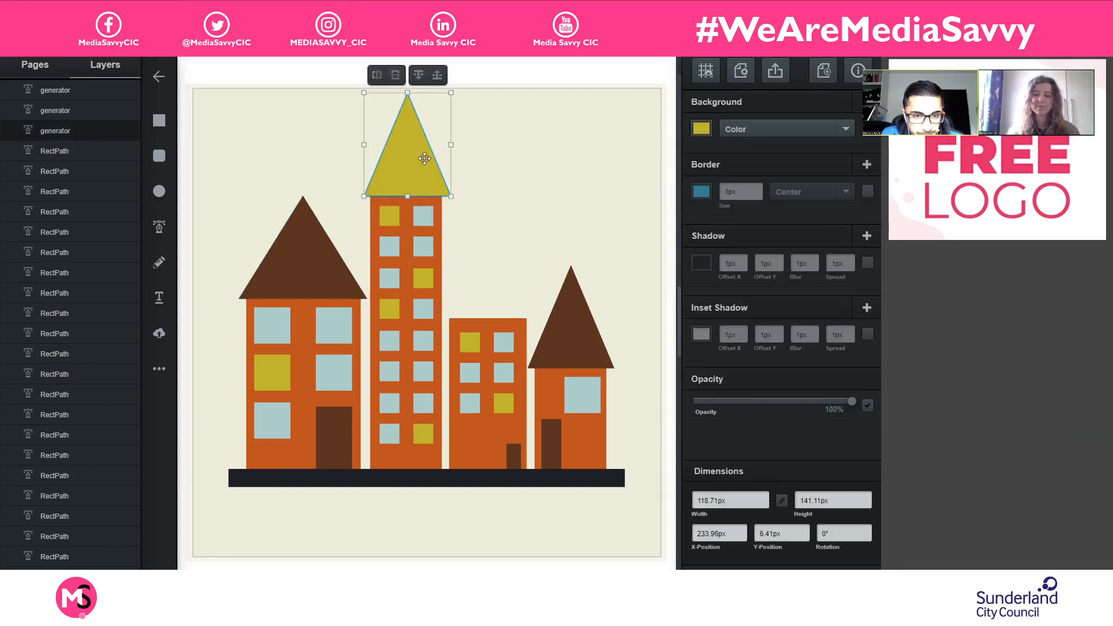
{"action": "key", "text": "ctrl+v"}
{"action": "left_click_drag", "start_coordinate": [419, 152], "coordinate": [488, 265]}
{"action": "left_click", "coordinate": [562, 197]}
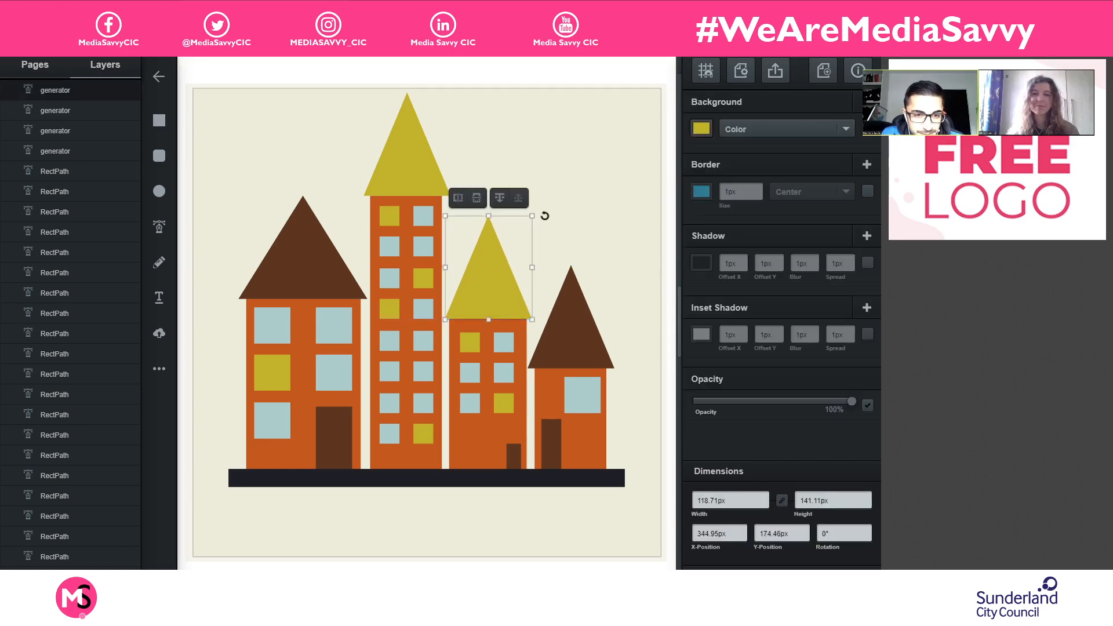
{"action": "left_click", "coordinate": [581, 201]}
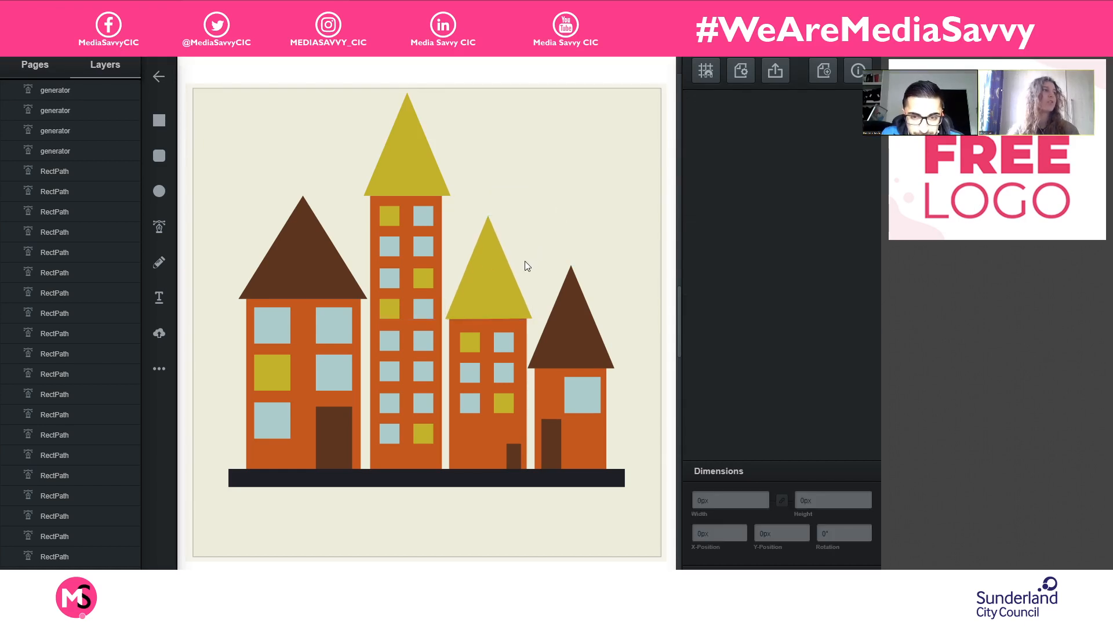
{"action": "left_click", "coordinate": [484, 280]}
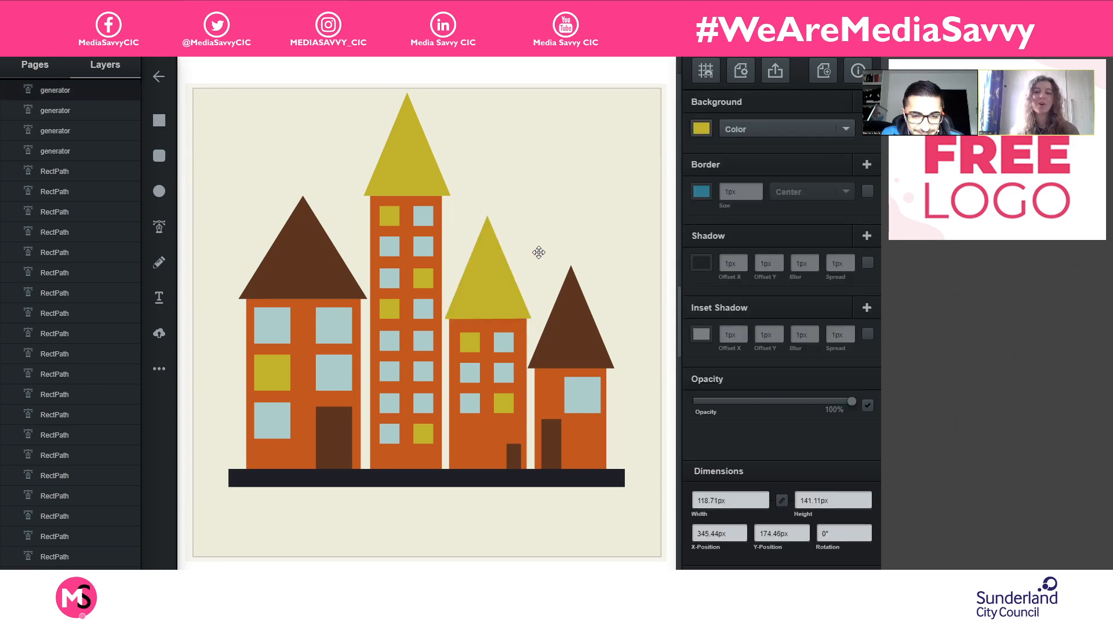
{"action": "left_click", "coordinate": [568, 229]}
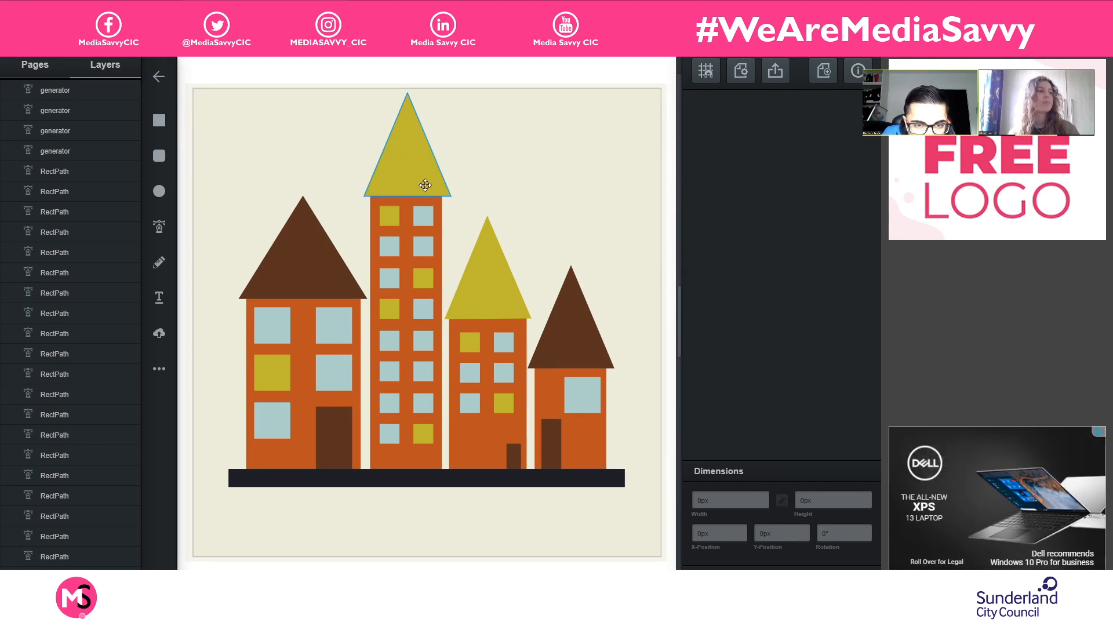
- Open the third building's yellow triangle roof for point editing
{"action": "left_click", "coordinate": [492, 274]}
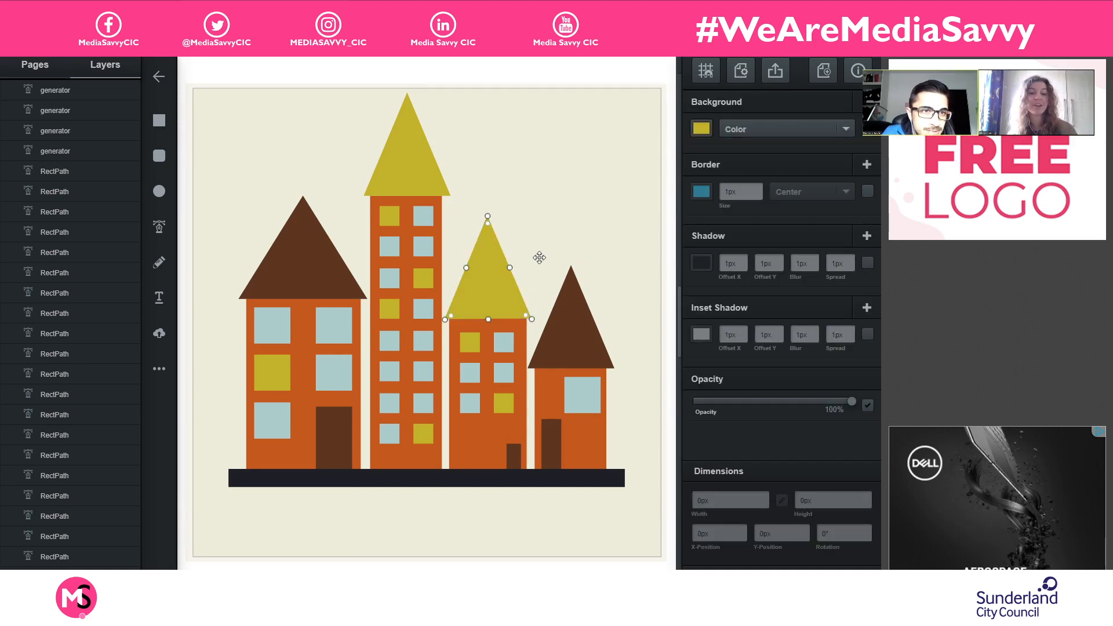
{"action": "key", "text": "ctrl+plus"}
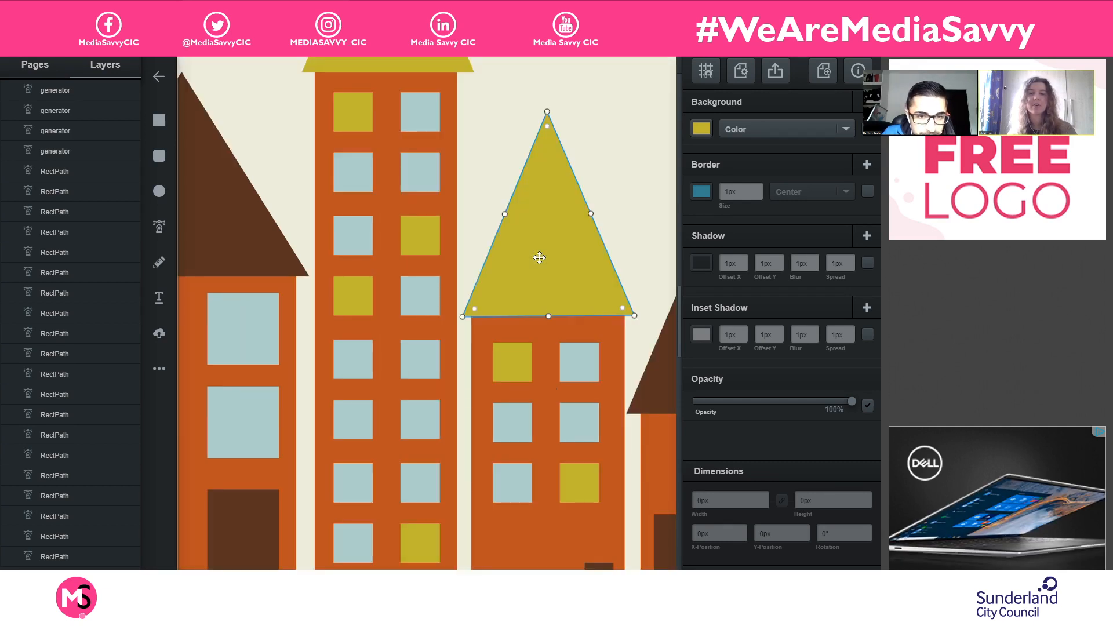
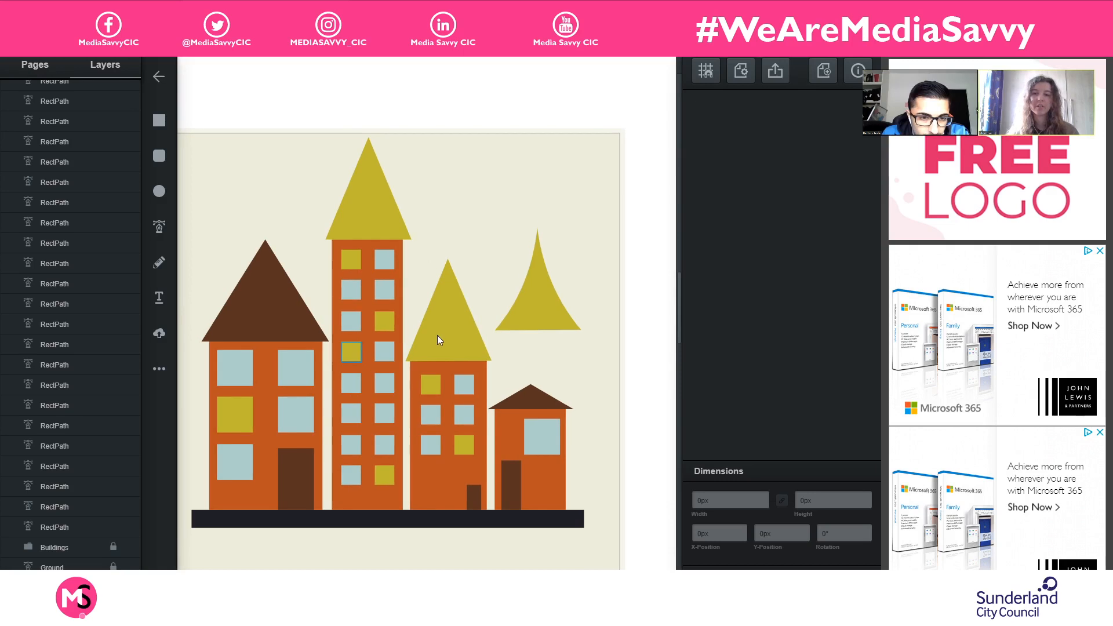
- Hide and lock the layer of the third building's yellow triangle roof
{"action": "left_click", "coordinate": [440, 332]}
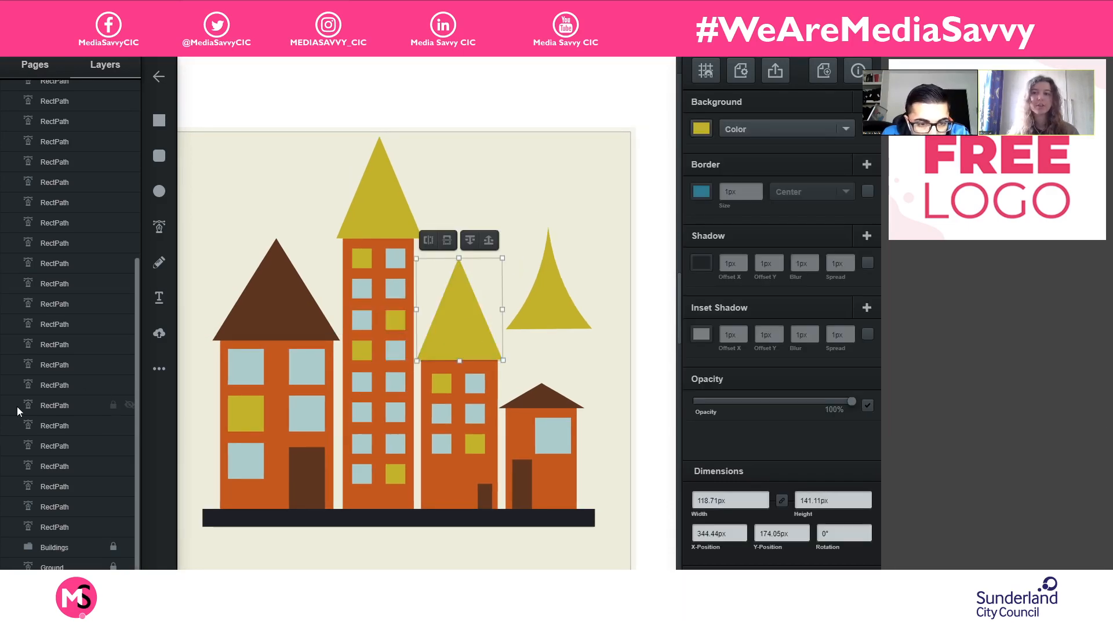
{"action": "scroll", "coordinate": [29, 395], "scroll_direction": "up", "scroll_amount": 5}
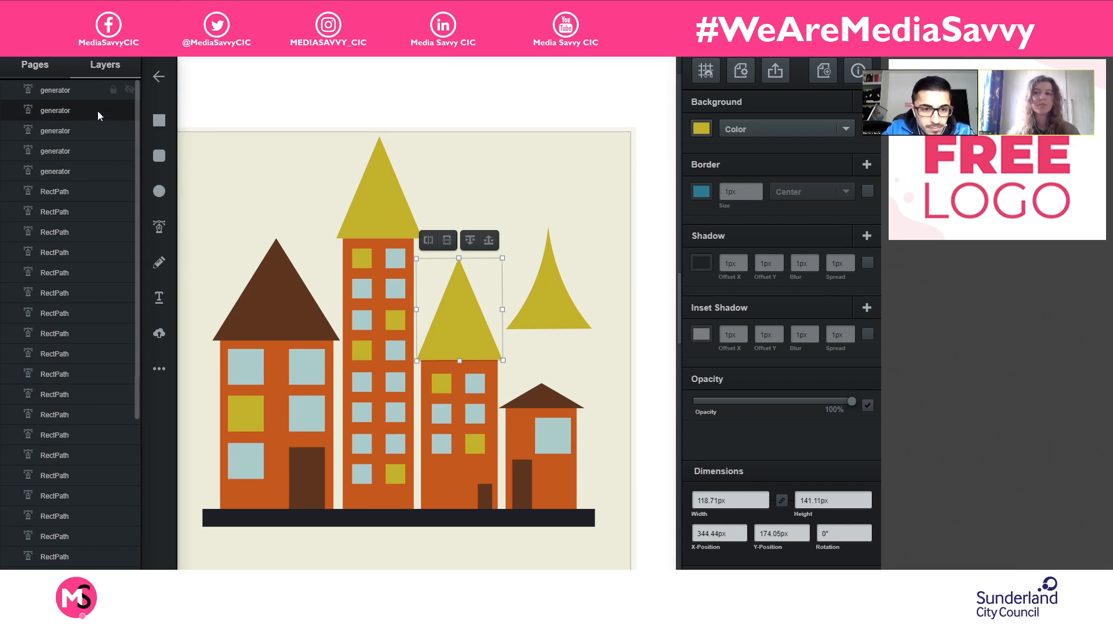
{"action": "left_click", "coordinate": [128, 110]}
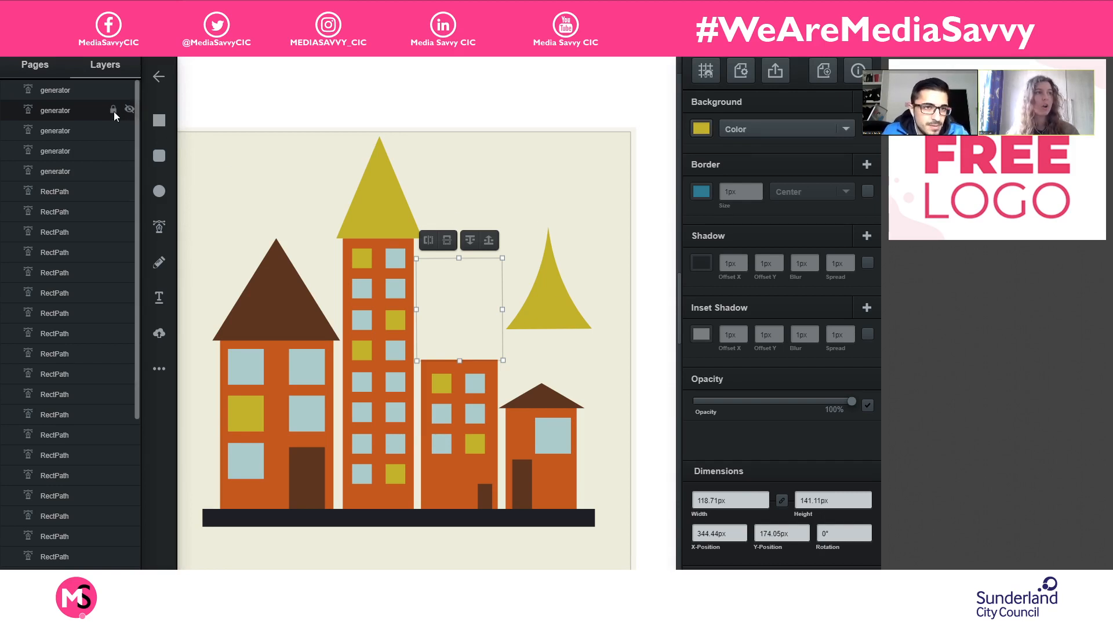
{"action": "left_click", "coordinate": [114, 110]}
- Move the curved yellow roof onto the third building at about X 344, Y 174 px, and deselect it
{"action": "left_click", "coordinate": [566, 301]}
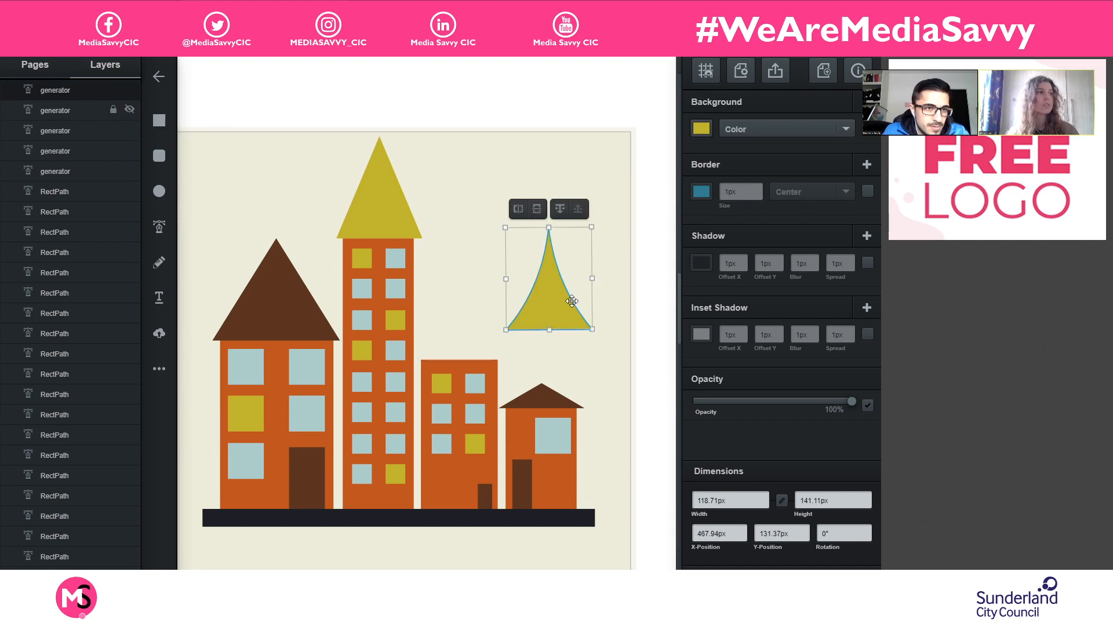
{"action": "left_click_drag", "start_coordinate": [568, 303], "coordinate": [475, 338]}
{"action": "left_click", "coordinate": [565, 307]}
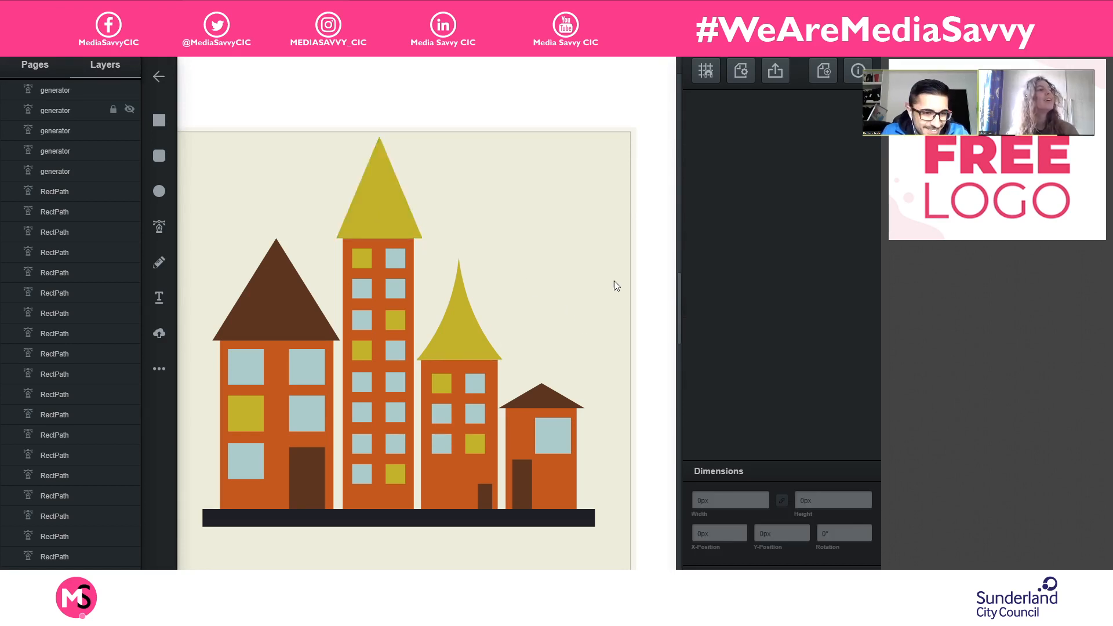
- Rename the curved yellow roof's layer as "pointy fella"
{"action": "left_click", "coordinate": [468, 346]}
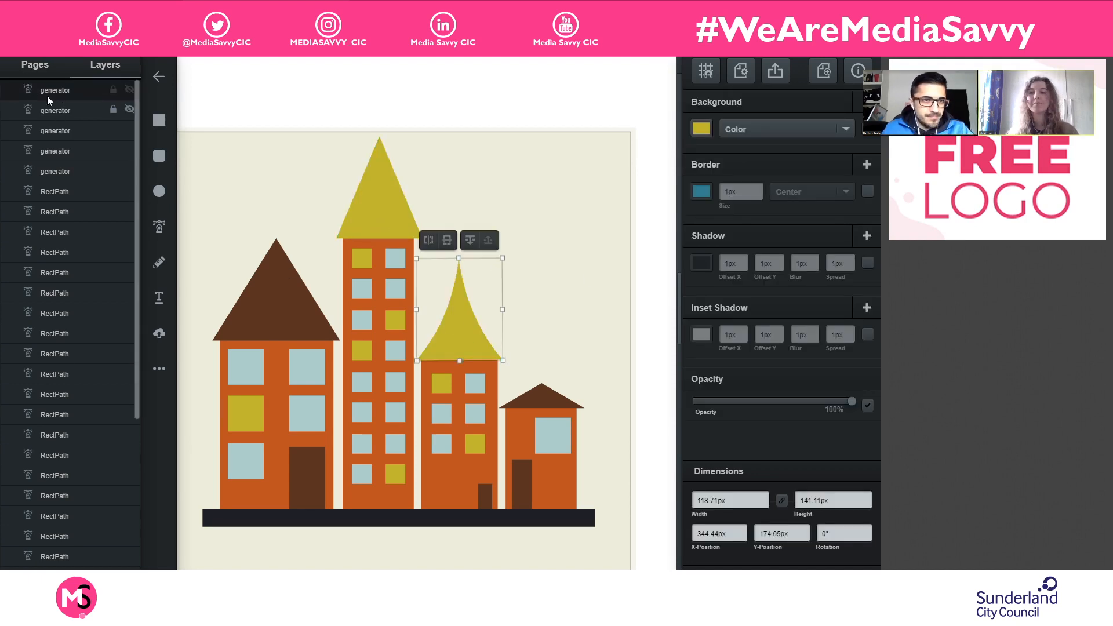
{"action": "double_click", "coordinate": [62, 89]}
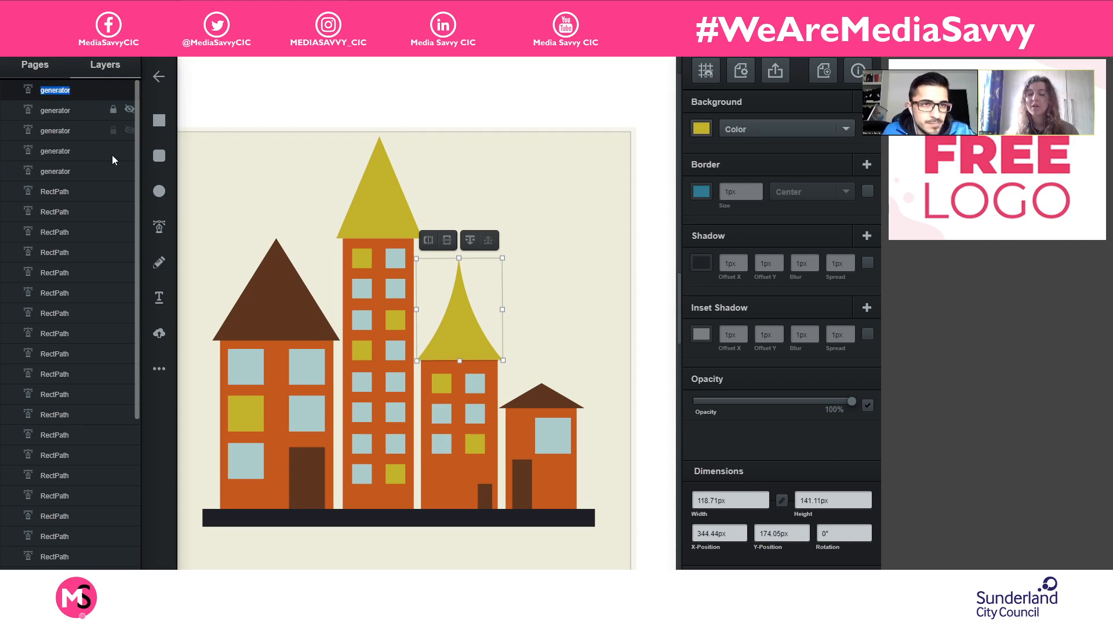
{"action": "type", "text": "pointy fella"}
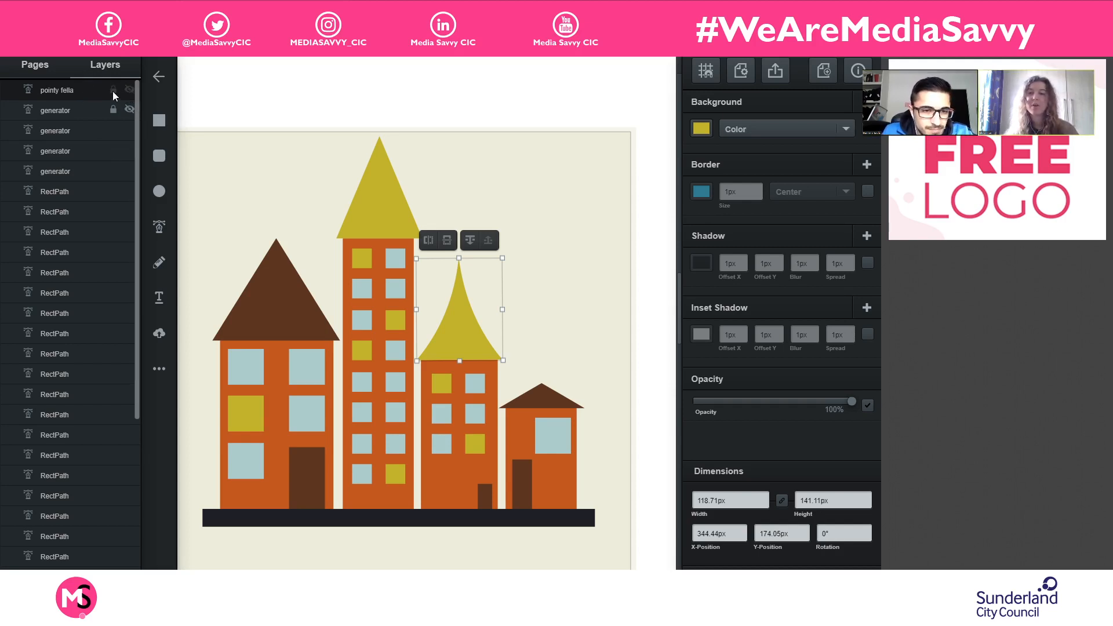
- Lock and hide the "pointy fella" layer, and show the third building's plain triangle roof again
{"action": "left_click", "coordinate": [129, 88]}
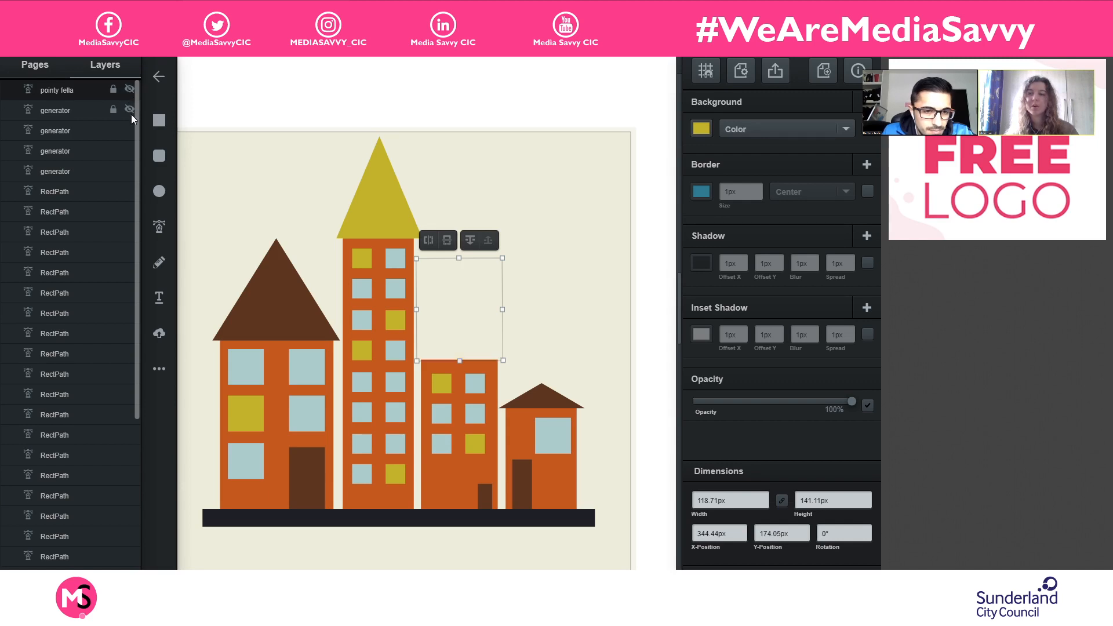
{"action": "left_click", "coordinate": [129, 112]}
{"action": "left_click", "coordinate": [609, 222]}
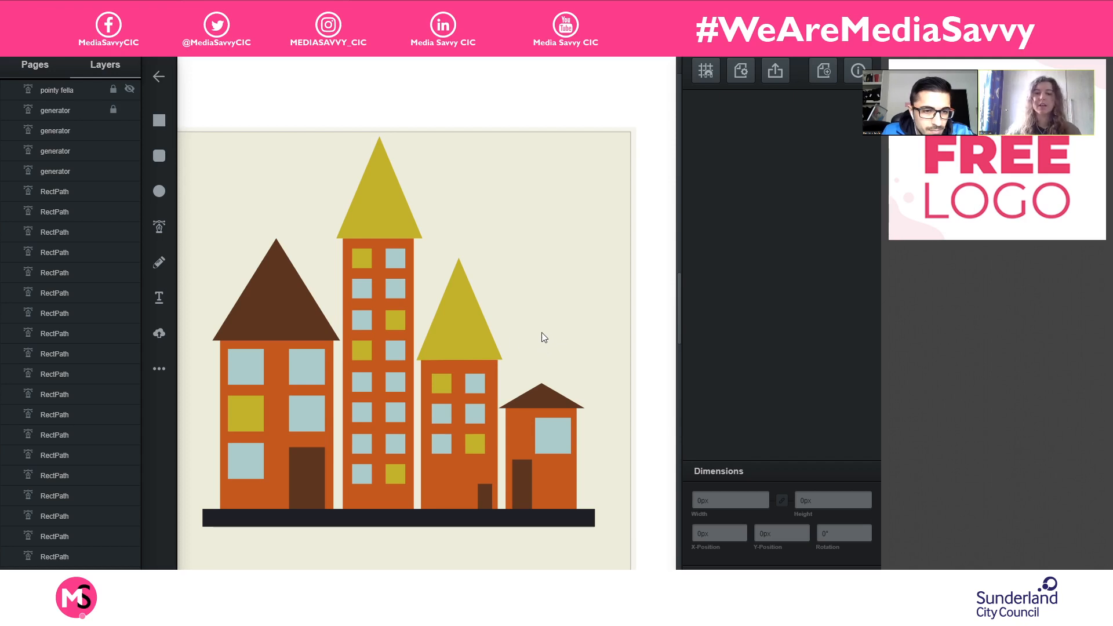
{"action": "mouse_move", "coordinate": [297, 317]}
{"action": "left_mouse_down"}
{"action": "mouse_move", "coordinate": [367, 278]}
{"action": "mouse_move", "coordinate": [341, 291]}
{"action": "left_mouse_up"}
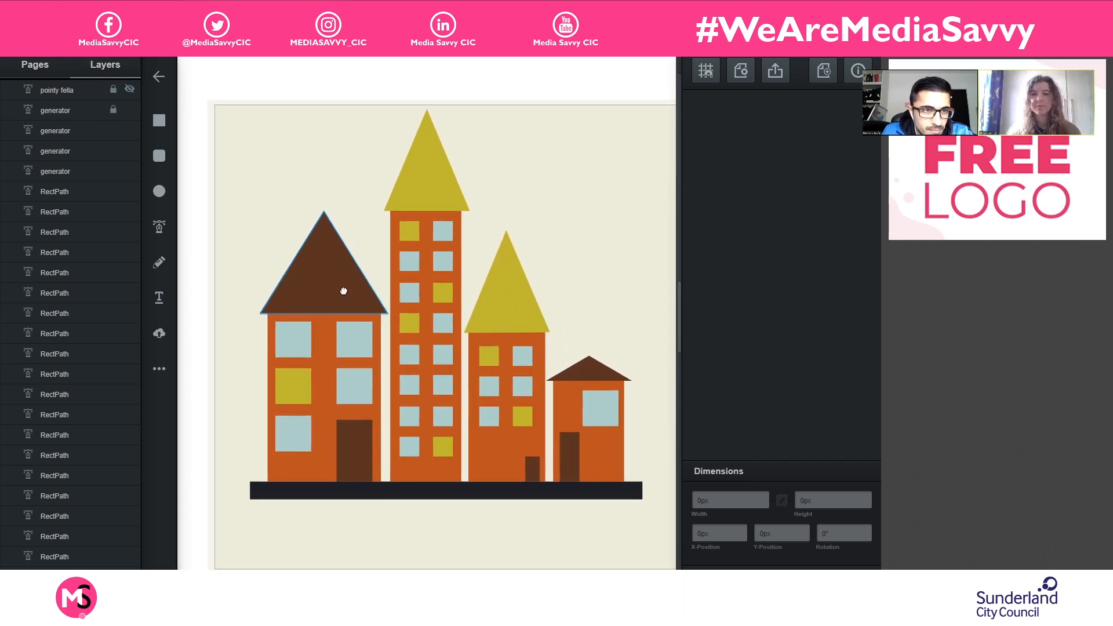
{"action": "left_click", "coordinate": [342, 289]}
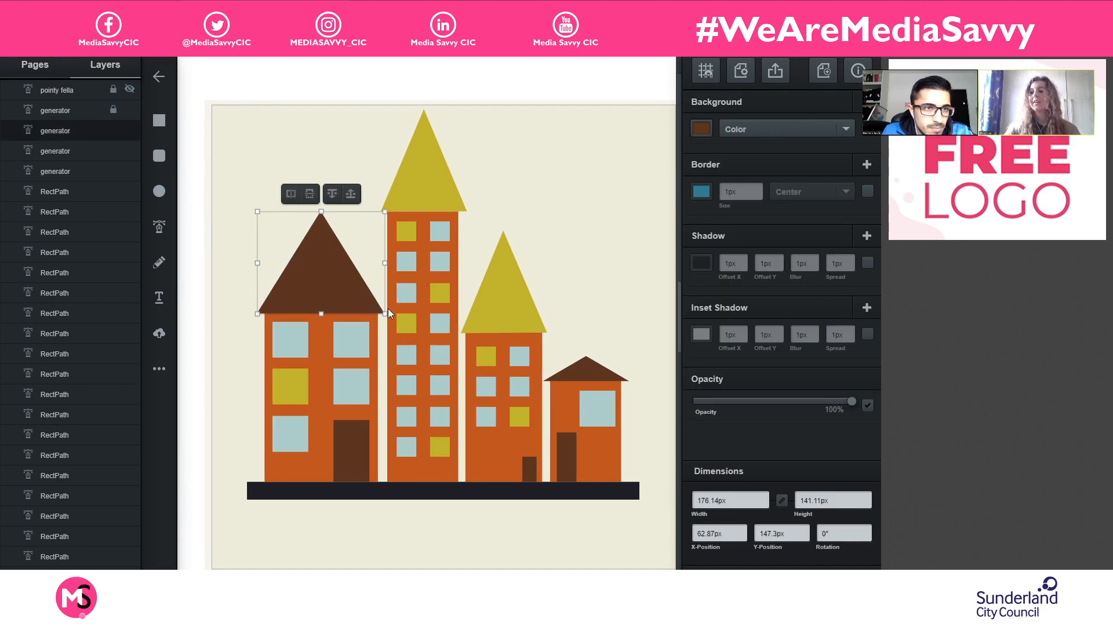
{"action": "left_click", "coordinate": [592, 250]}
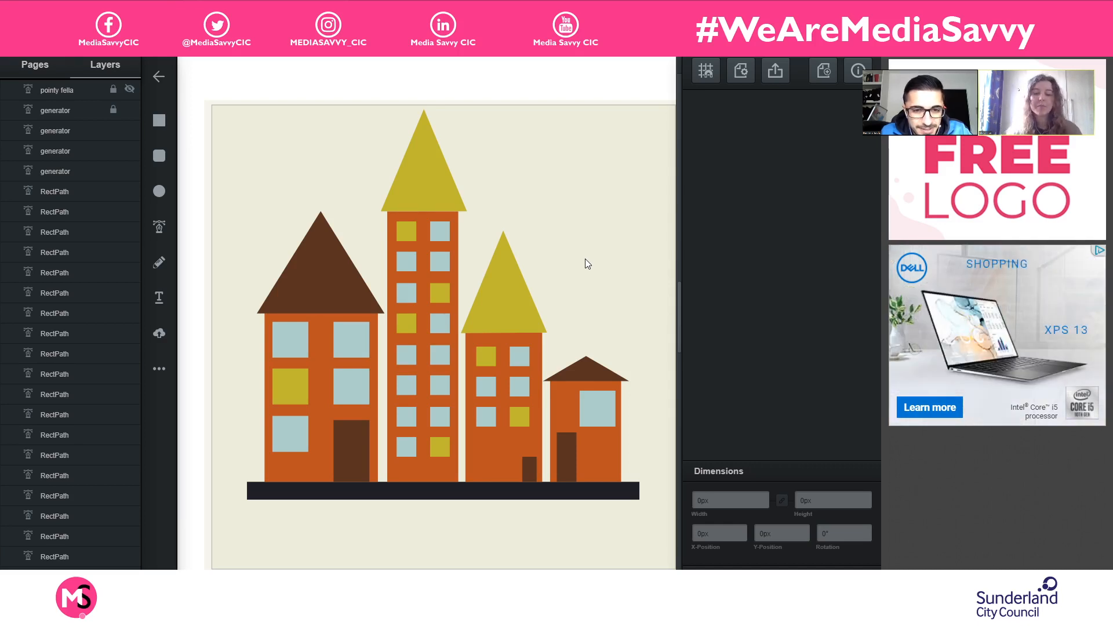
{"action": "scroll", "coordinate": [583, 262], "scroll_direction": "down", "scroll_amount": 1}
{"action": "scroll", "coordinate": [582, 262], "scroll_direction": "up", "scroll_amount": 1}
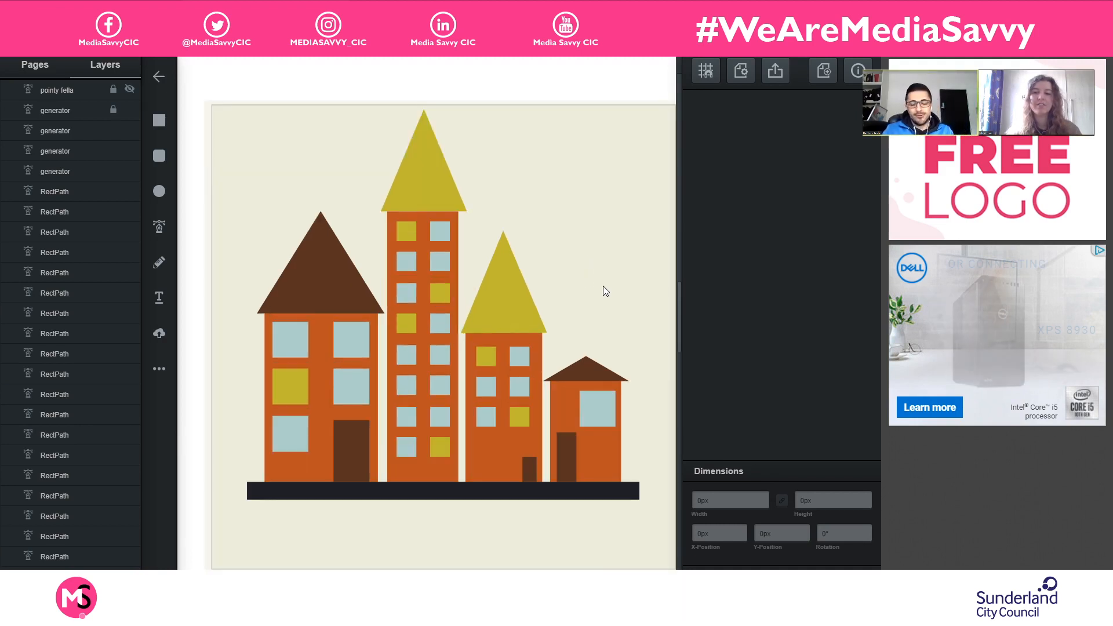
{"action": "left_click_drag", "start_coordinate": [602, 286], "coordinate": [580, 261]}
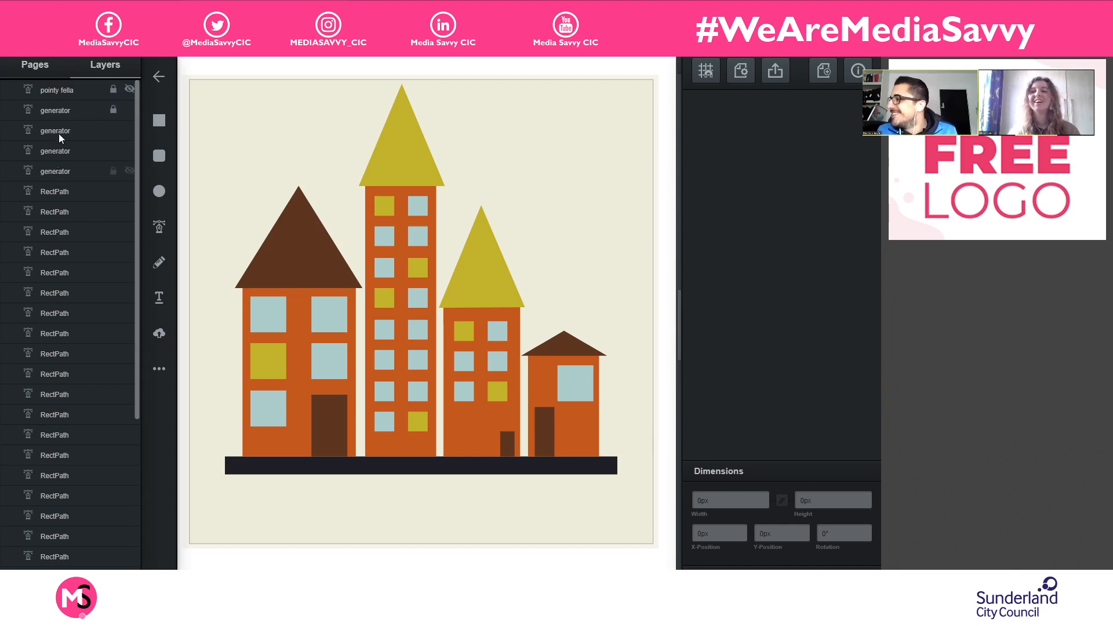
- Group all roof, door and window layers, from "pointy fella" down to the last RectPath above Buildings
{"action": "left_click", "coordinate": [57, 90]}
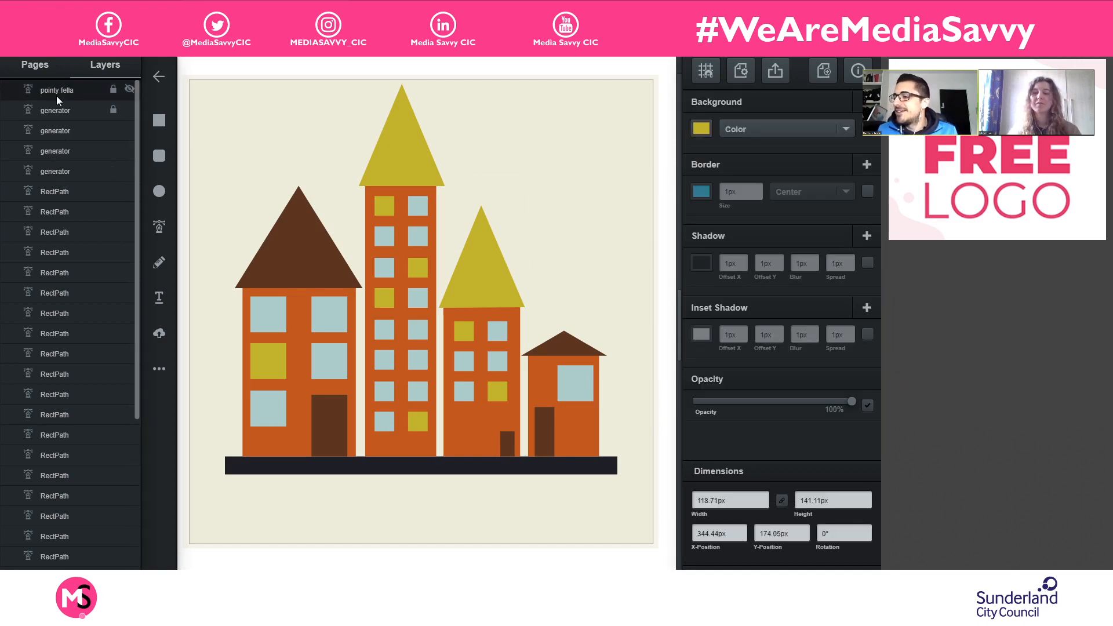
{"action": "scroll", "coordinate": [60, 245], "scroll_direction": "down", "scroll_amount": 5}
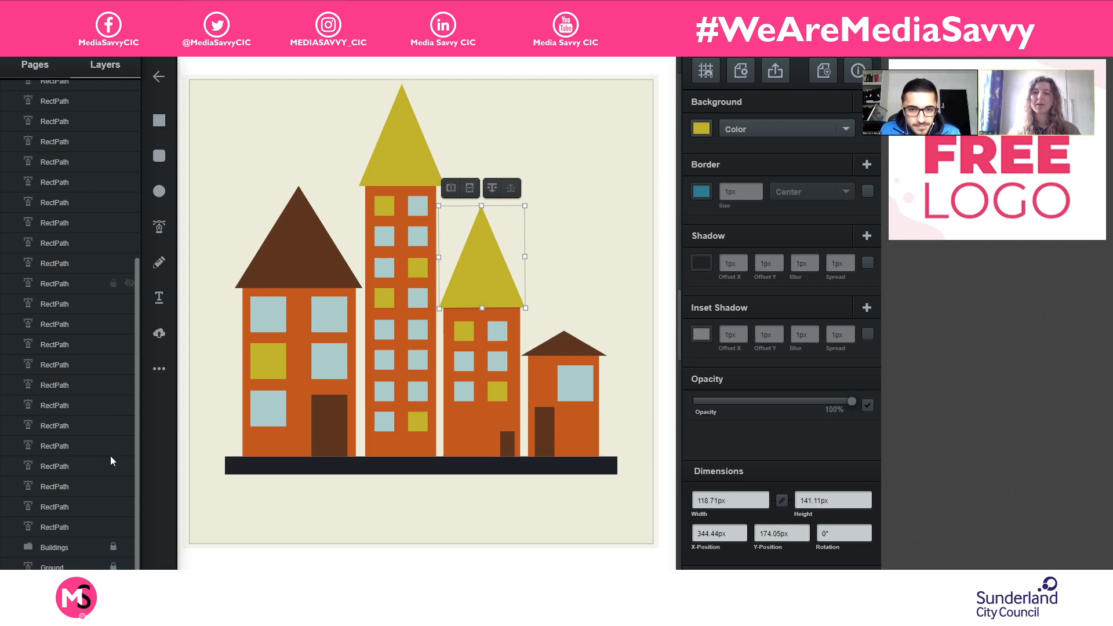
{"action": "left_click", "coordinate": [91, 525]}
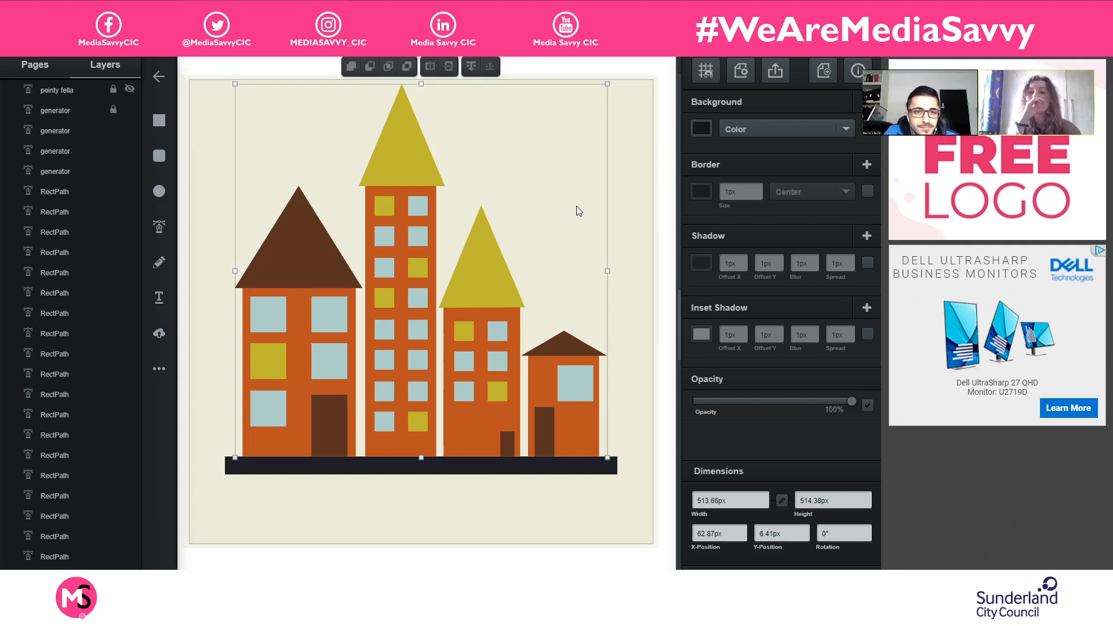
{"action": "scroll", "coordinate": [47, 298], "scroll_direction": "down", "scroll_amount": 5}
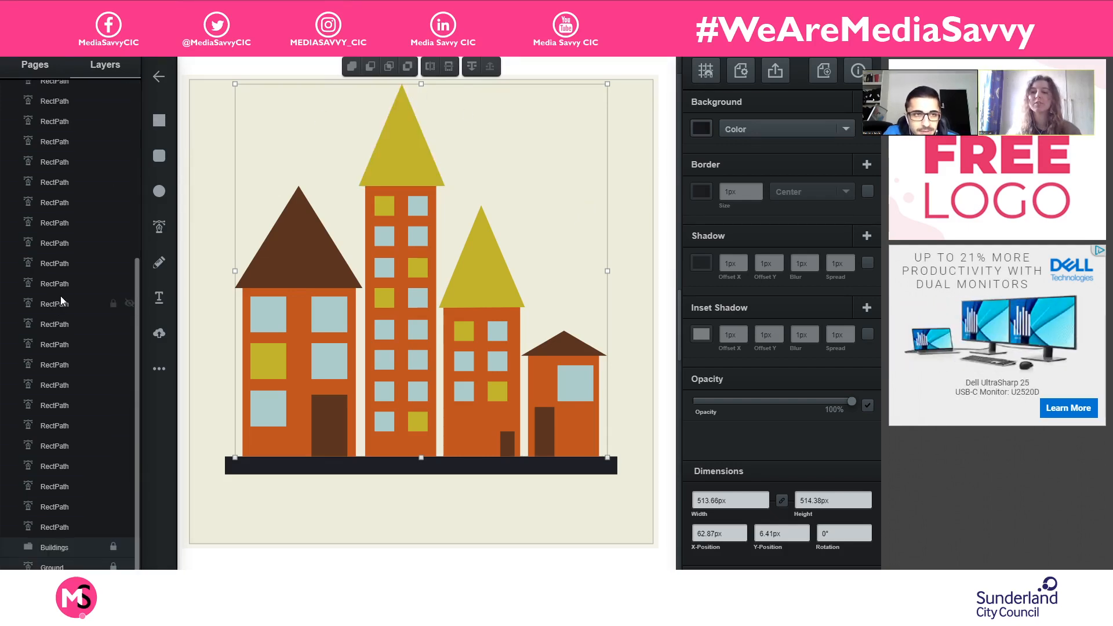
{"action": "key", "text": "ctrl+g"}
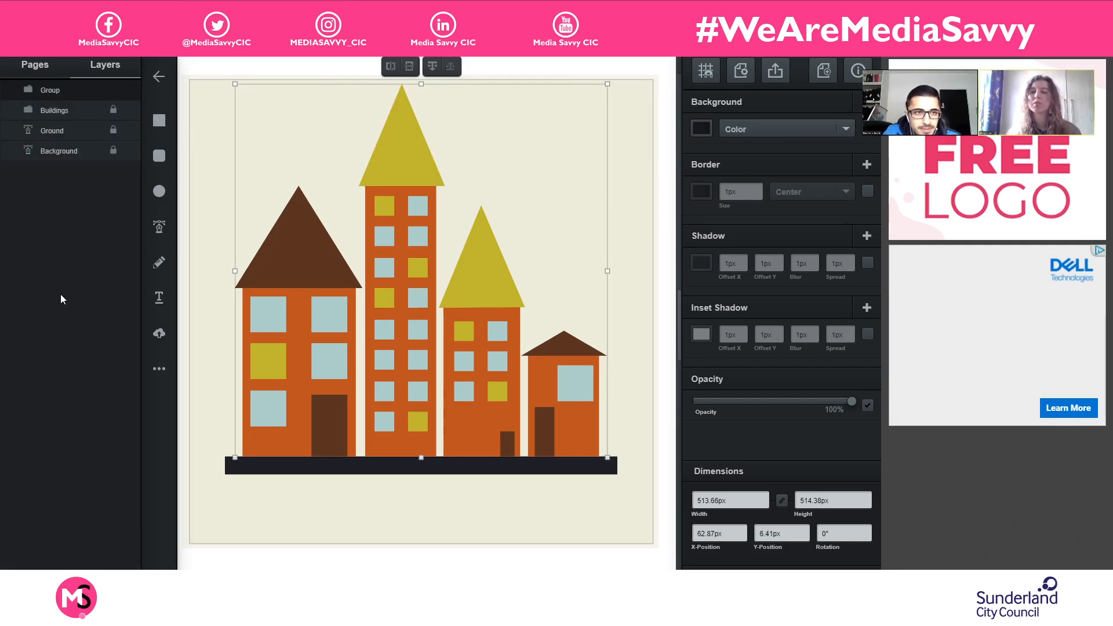
- Rename the new group as "Village", lock it and deselect it
{"action": "double_click", "coordinate": [53, 92]}
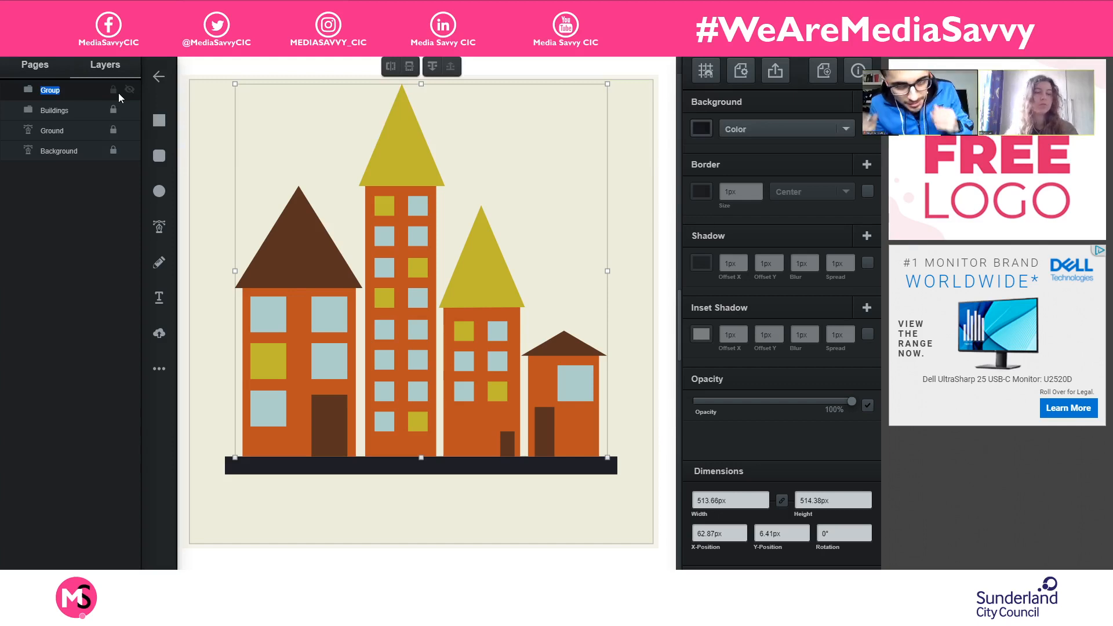
{"action": "type", "text": "Village"}
{"action": "key", "text": "Return"}
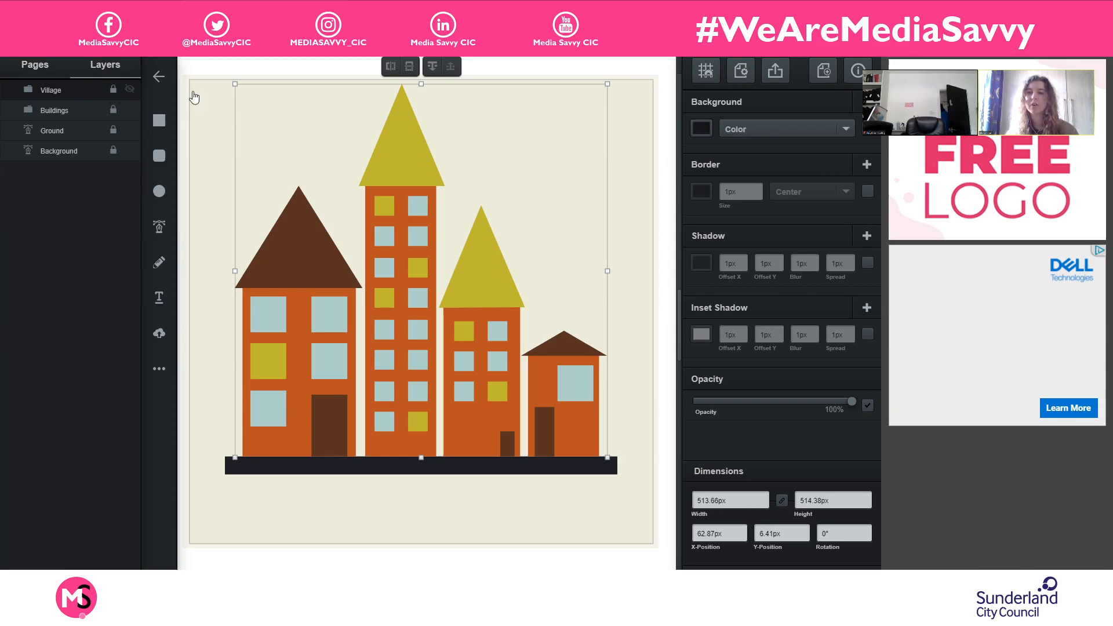
{"action": "left_click", "coordinate": [633, 170]}
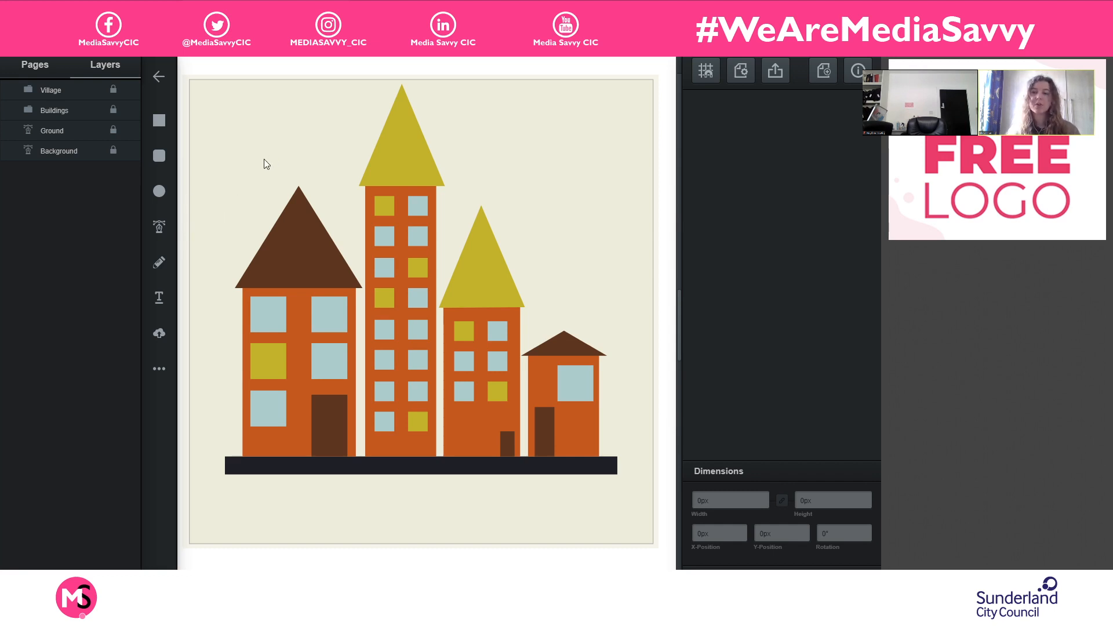
{"action": "left_click", "coordinate": [160, 191]}
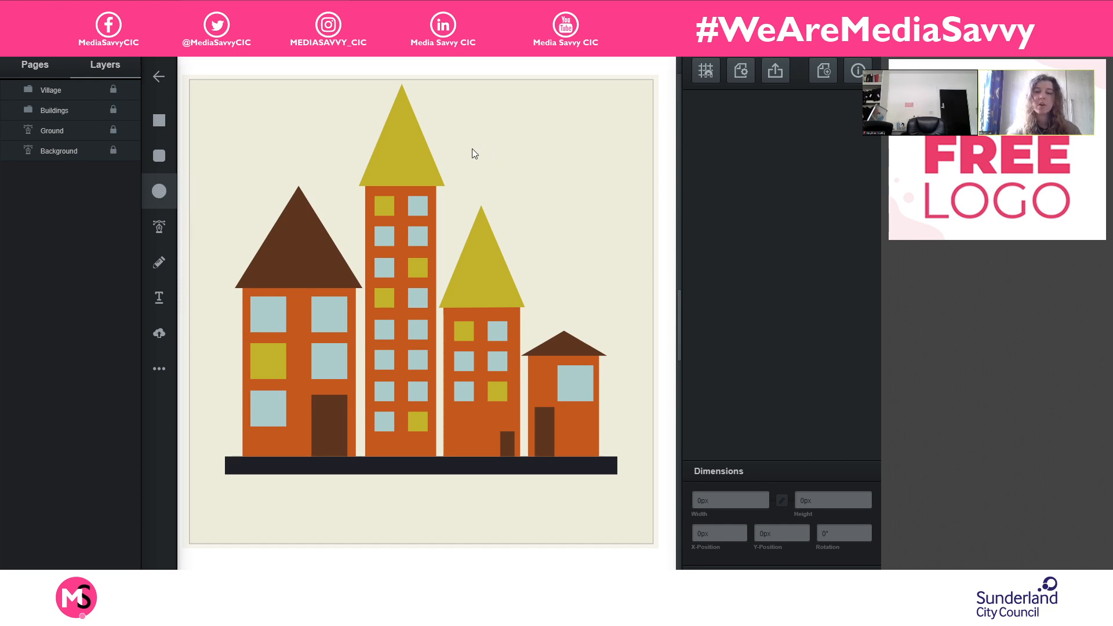
{"action": "scroll", "coordinate": [472, 147], "scroll_direction": "up", "scroll_amount": 3}
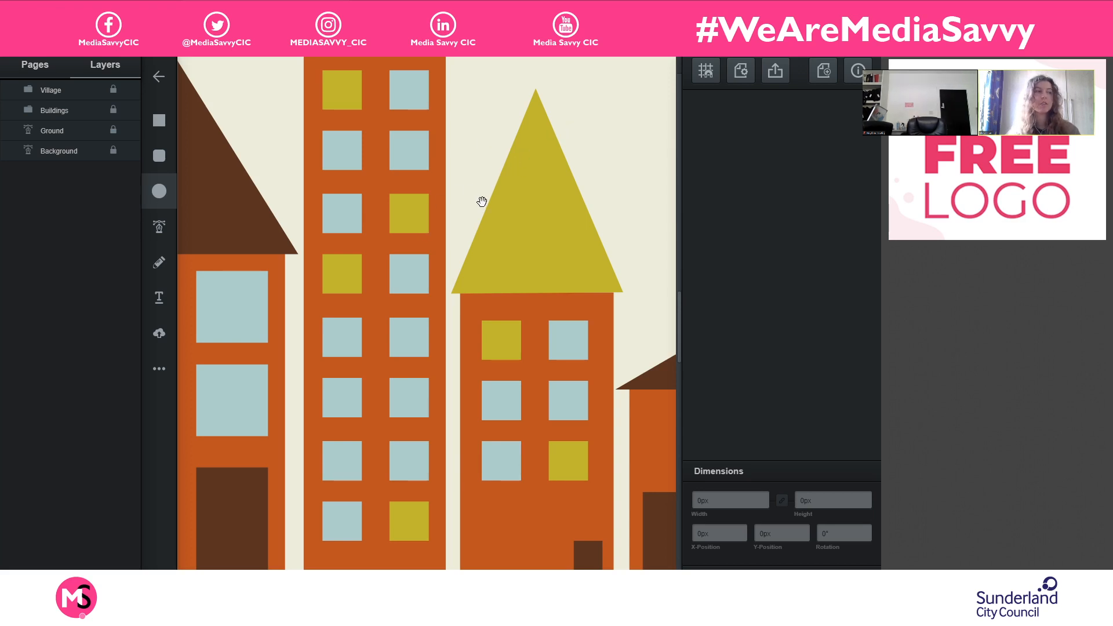
{"action": "left_click_drag", "start_coordinate": [569, 108], "coordinate": [521, 165]}
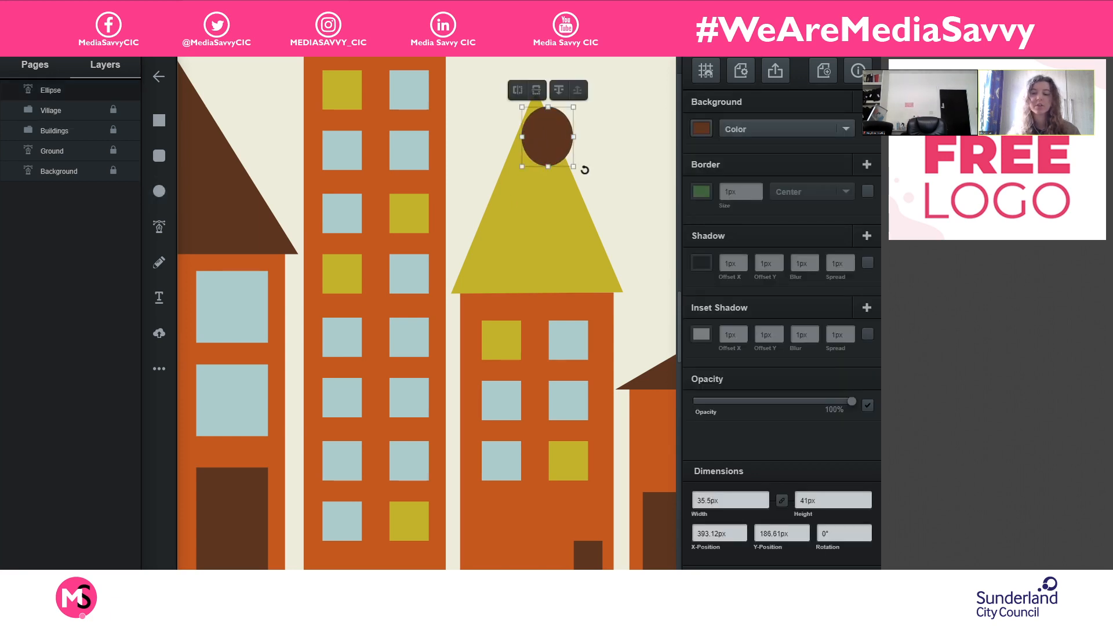
{"action": "key", "text": "ctrl+z"}
- Draw a circle about 66 px across in the empty sky to the right of the tallest building's roof and fill it white
{"action": "mouse_move", "coordinate": [608, 123]}
{"action": "left_mouse_down"}
{"action": "mouse_move", "coordinate": [427, 340]}
{"action": "mouse_move", "coordinate": [410, 325]}
{"action": "left_mouse_up"}
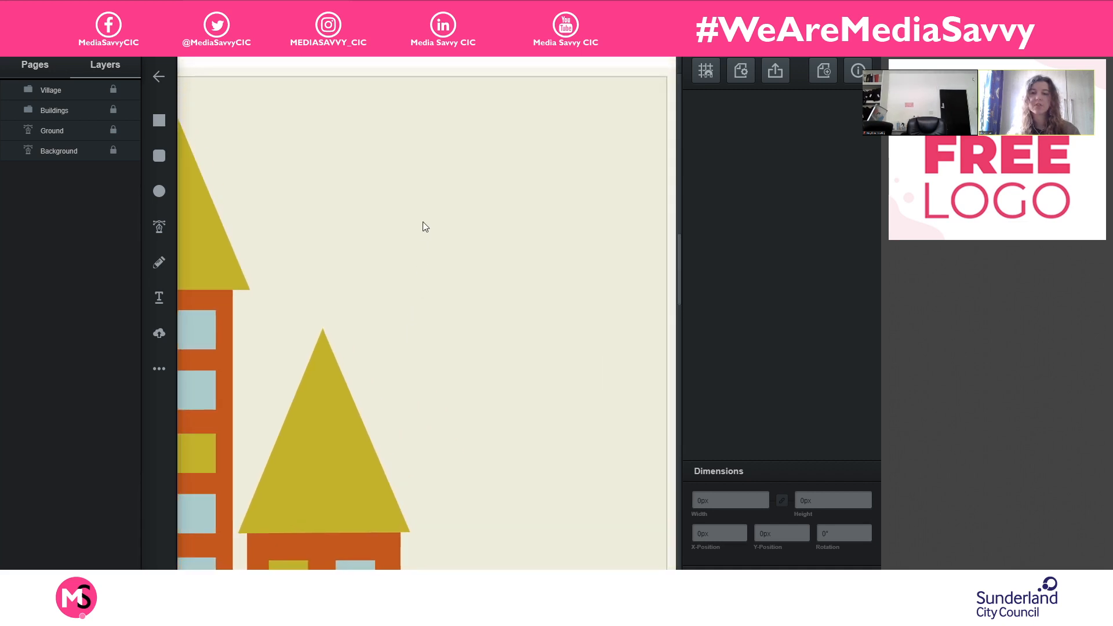
{"action": "left_click_drag", "start_coordinate": [439, 199], "coordinate": [551, 194]}
{"action": "left_click_drag", "start_coordinate": [449, 281], "coordinate": [384, 333]}
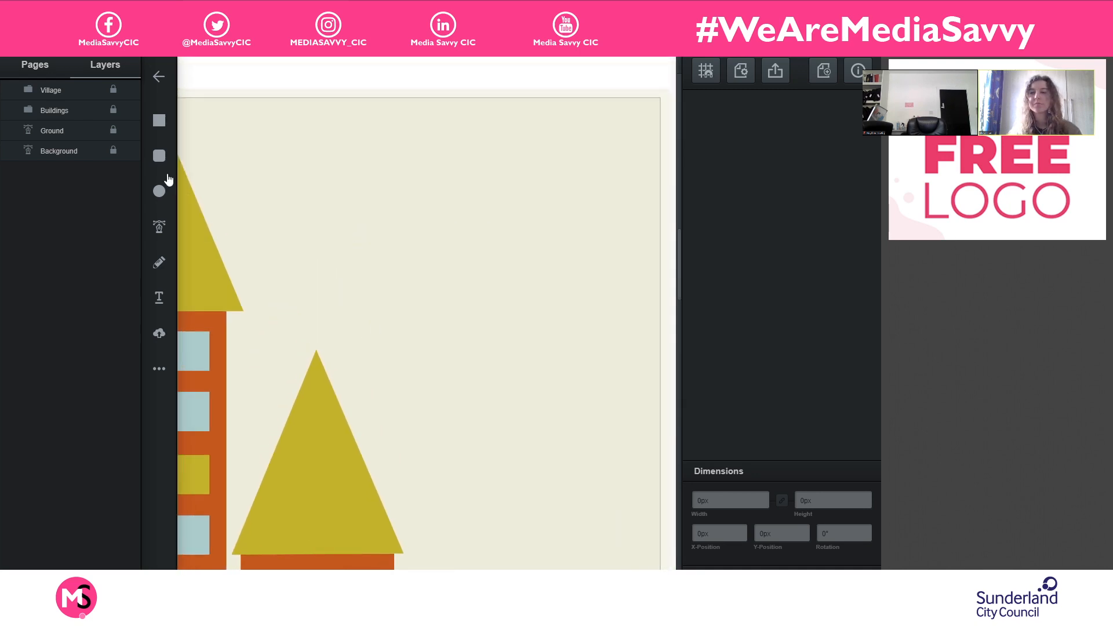
{"action": "left_click", "coordinate": [158, 197]}
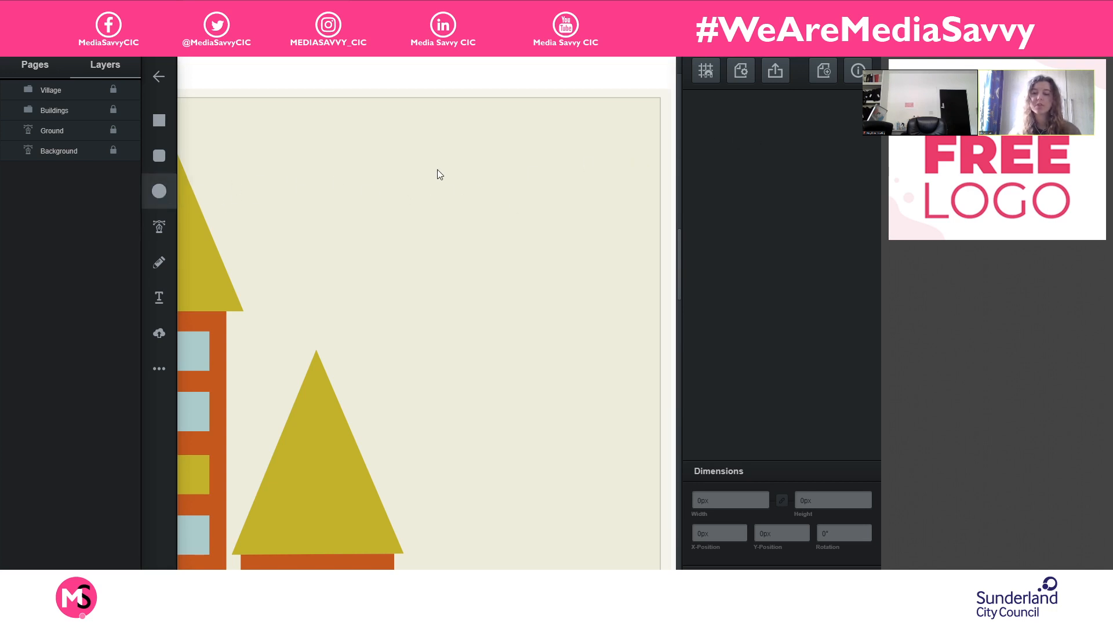
{"action": "left_click_drag", "start_coordinate": [421, 149], "coordinate": [498, 244]}
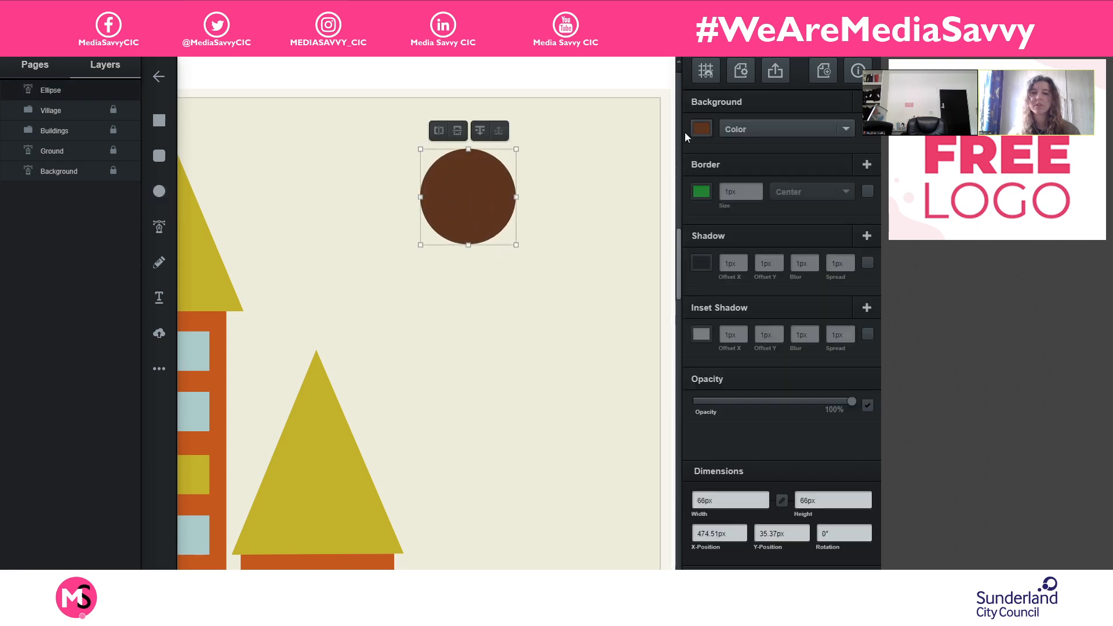
{"action": "left_click", "coordinate": [705, 125]}
{"action": "left_click_drag", "start_coordinate": [559, 89], "coordinate": [534, 65]}
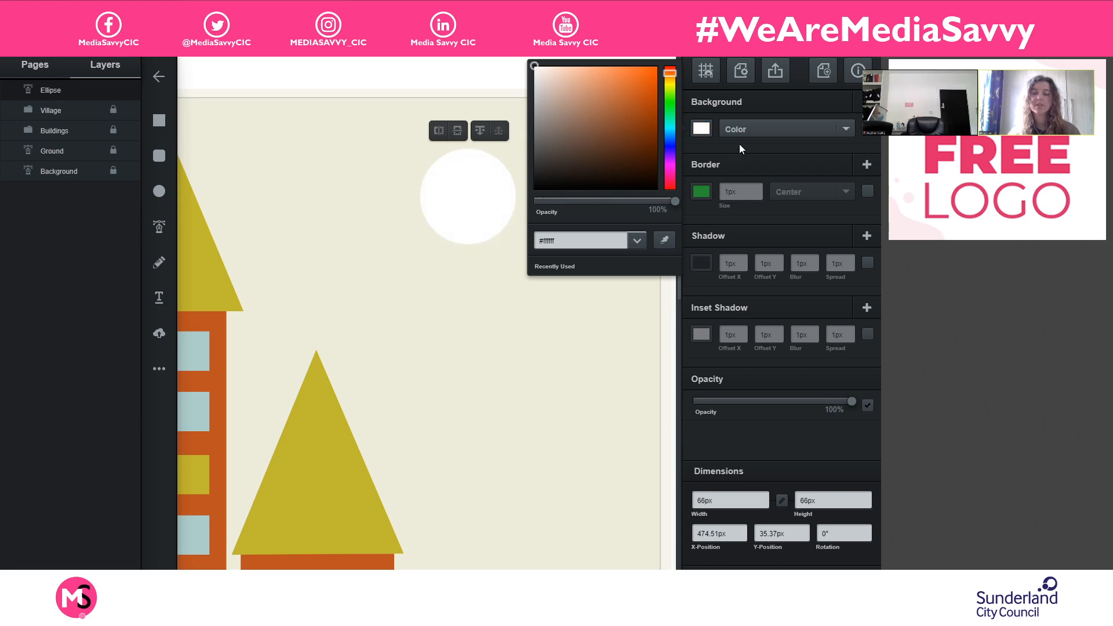
{"action": "left_click", "coordinate": [511, 181]}
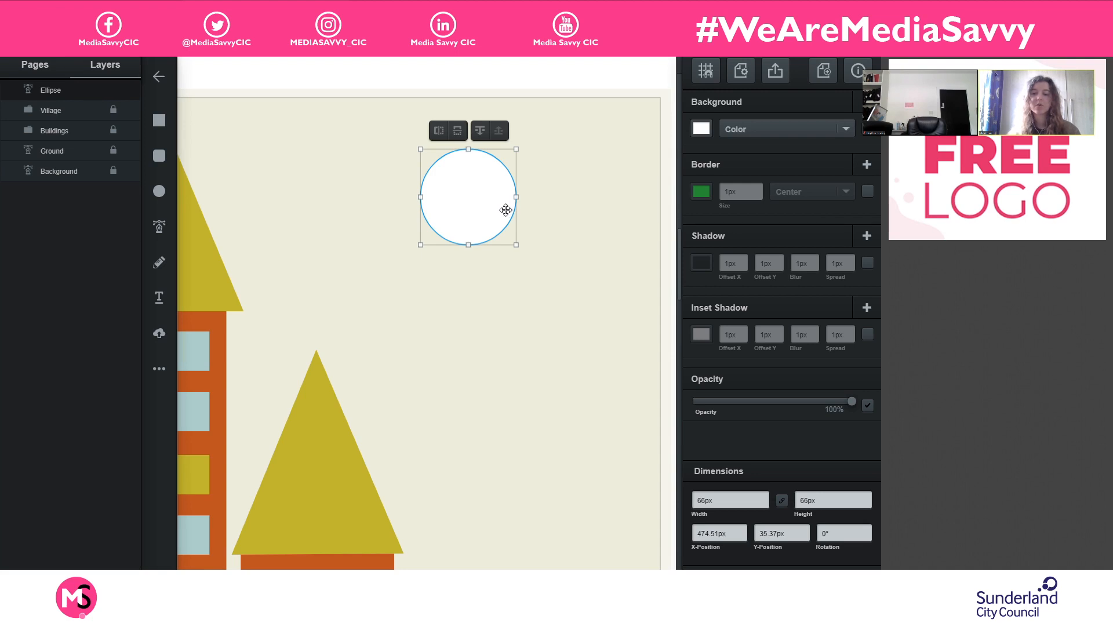
- Duplicate the white circle, shrink the copy to about 39.5 px and overlap it on the original's lower left at about X 444, Y 62 px
{"action": "key", "text": "ctrl+d"}
{"action": "left_click_drag", "start_coordinate": [506, 209], "coordinate": [397, 213]}
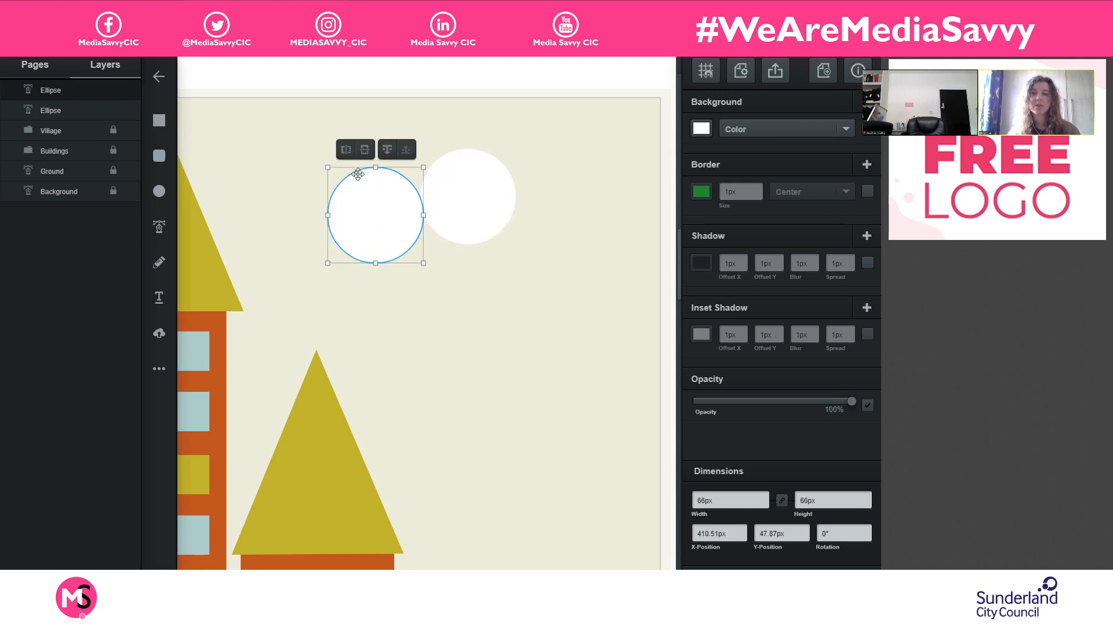
{"action": "left_click_drag", "start_coordinate": [327, 167], "coordinate": [419, 223]}
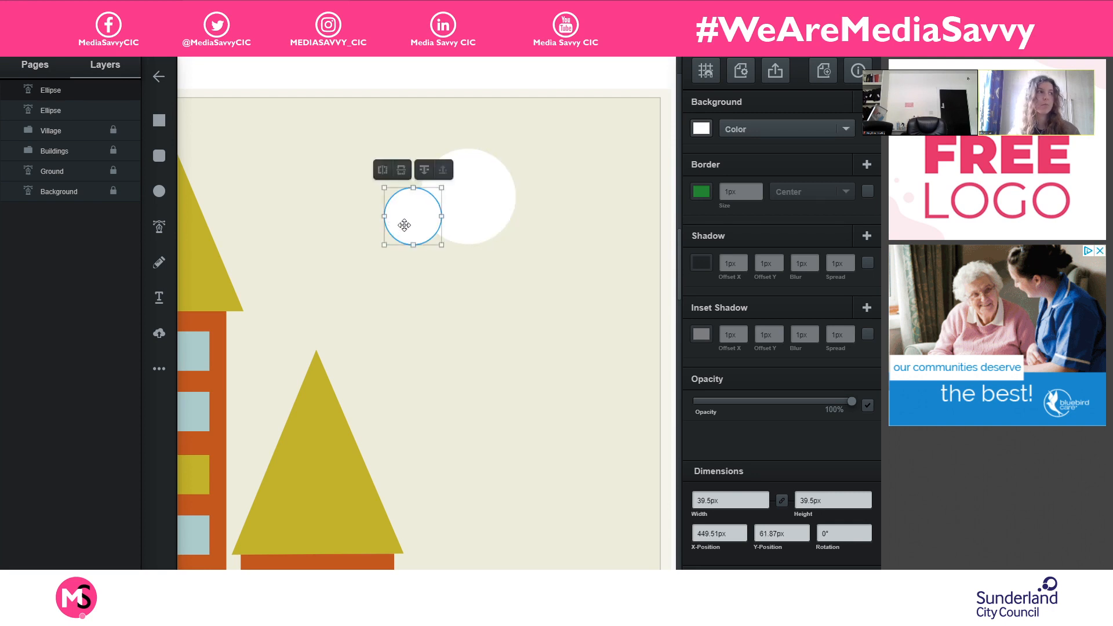
{"action": "left_click", "coordinate": [525, 208]}
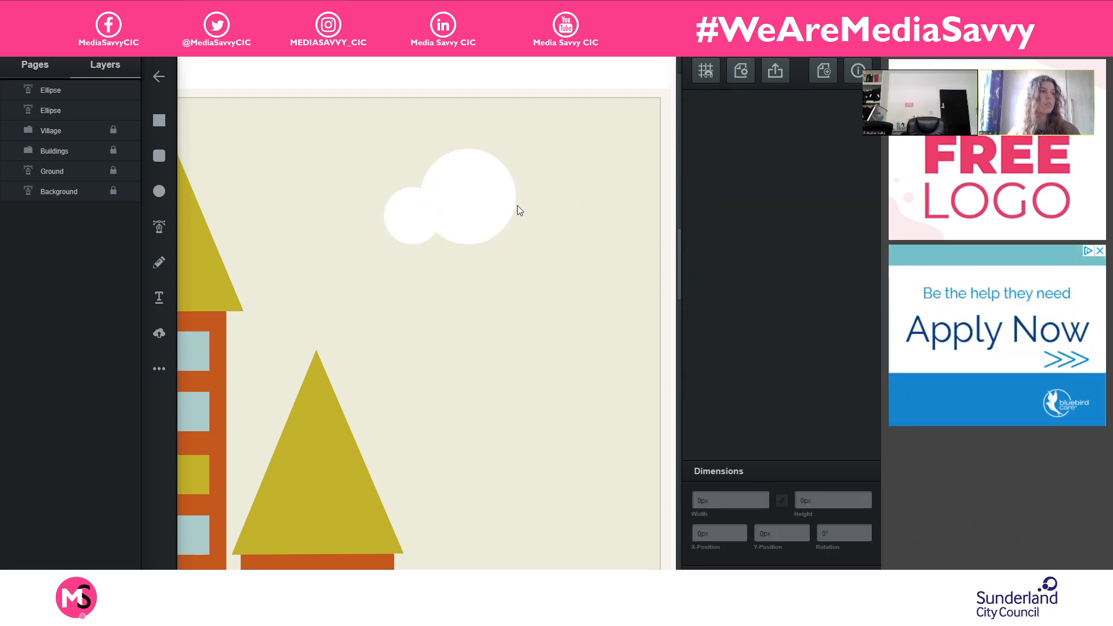
{"action": "left_click_drag", "start_coordinate": [414, 224], "coordinate": [405, 221]}
{"action": "left_click", "coordinate": [587, 204]}
- Copy the small white circle onto the right side of the large circle
{"action": "left_click", "coordinate": [396, 225]}
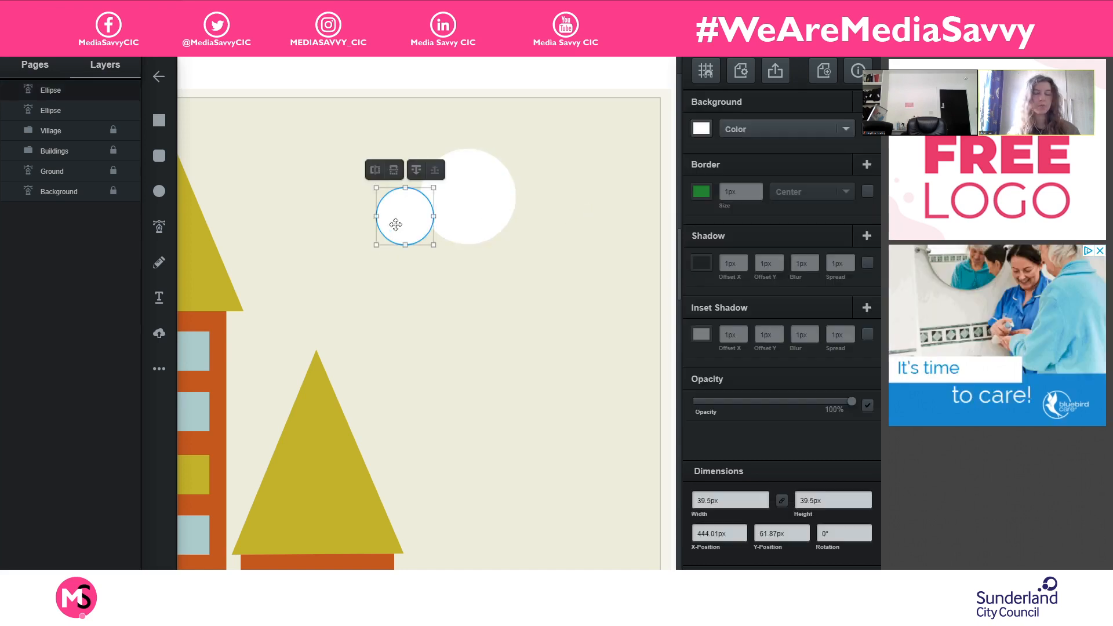
{"action": "key", "text": "ctrl+c"}
{"action": "key", "text": "ctrl+v"}
{"action": "left_click_drag", "start_coordinate": [399, 229], "coordinate": [556, 220]}
- Add another white circle copy, shrunk to 29 px, at the cloud's right end at about X 555, Y 65 px
{"action": "key", "text": "ctrl+c"}
{"action": "key", "text": "ctrl+v"}
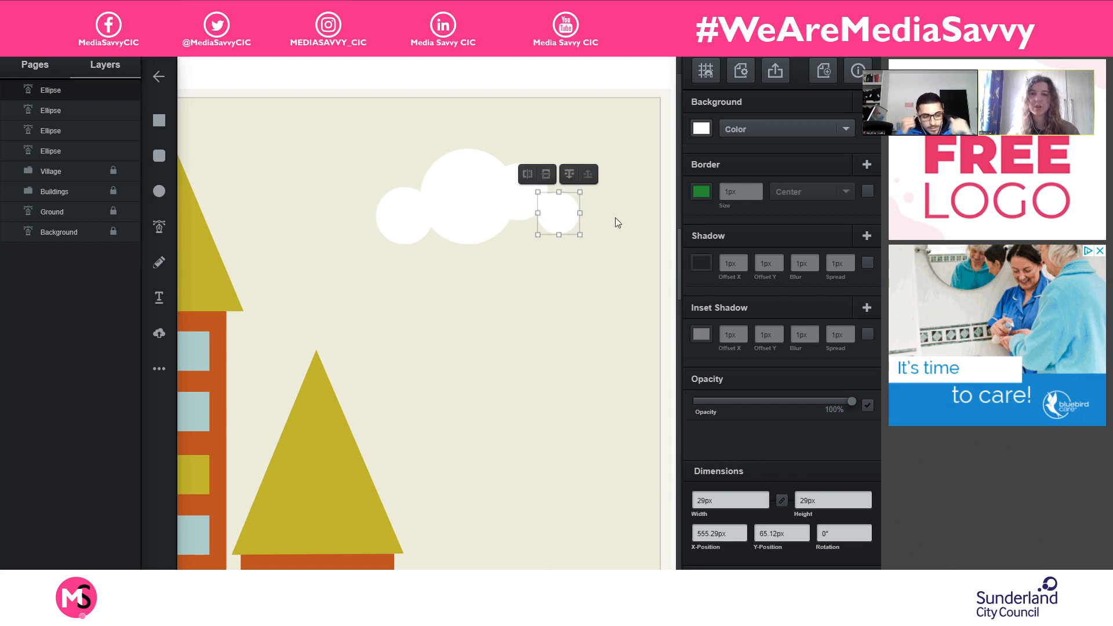
{"action": "left_click", "coordinate": [614, 221]}
{"action": "left_click", "coordinate": [557, 216]}
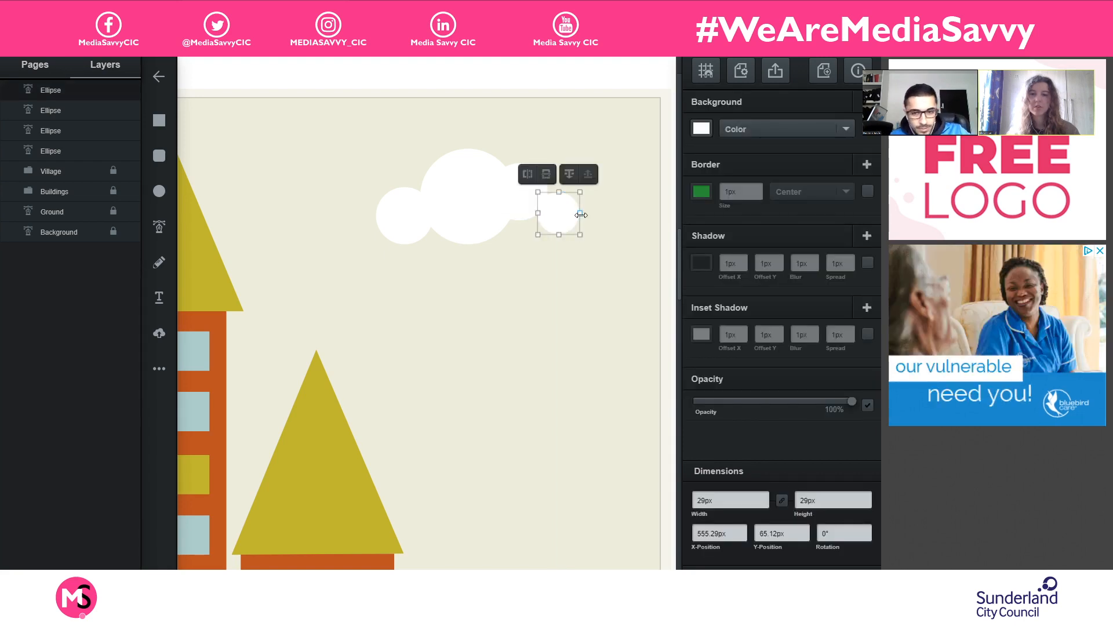
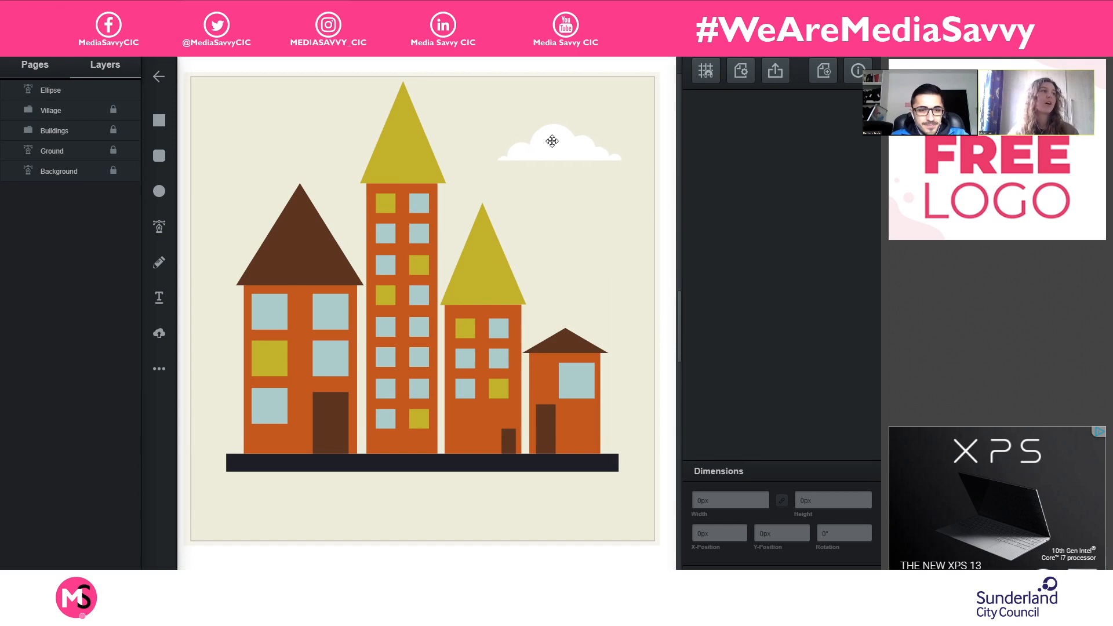
- Duplicate the cloud onto the brown roof of the tall-door house, and move the original over the tallest building's roof at about X 294.5 px
{"action": "left_click", "coordinate": [551, 153]}
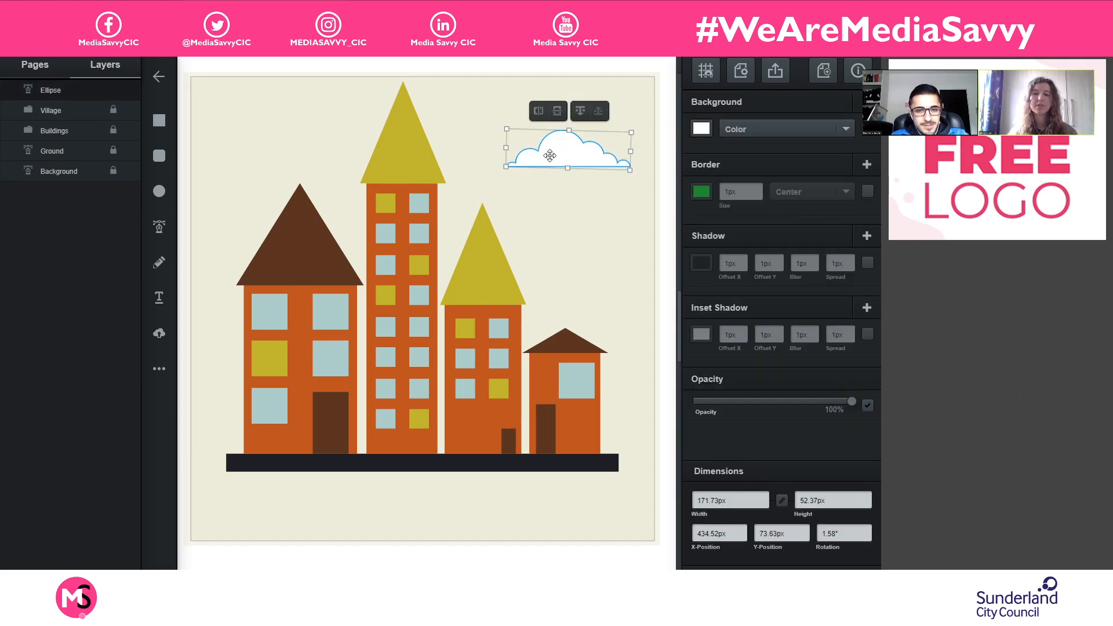
{"action": "key", "text": "ctrl+d"}
{"action": "left_click_drag", "start_coordinate": [550, 155], "coordinate": [274, 233]}
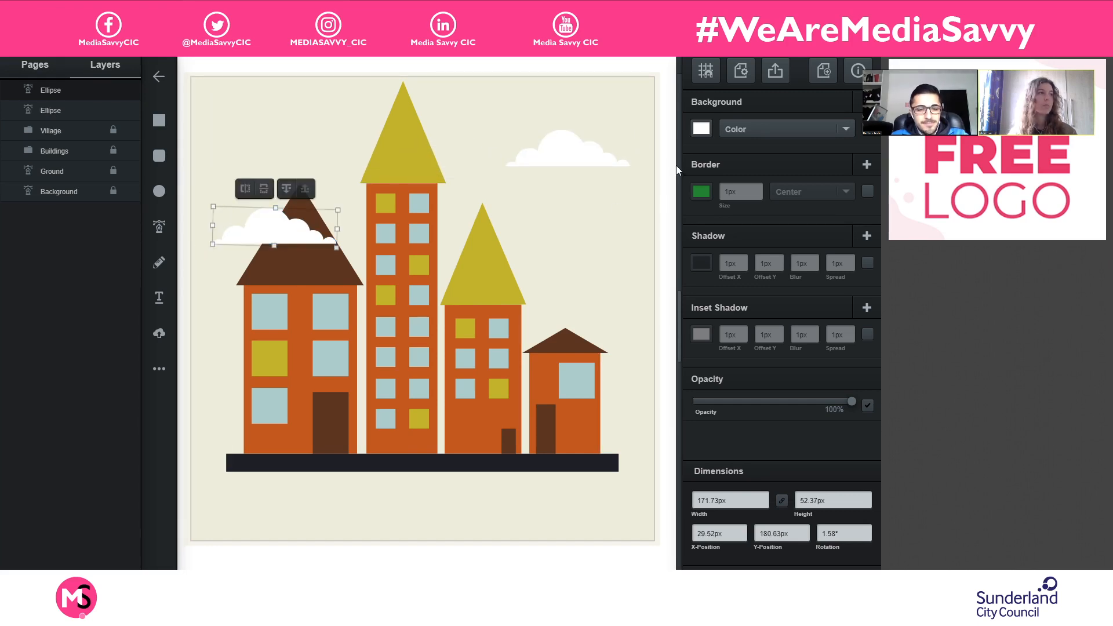
{"action": "left_click_drag", "start_coordinate": [589, 162], "coordinate": [486, 162]}
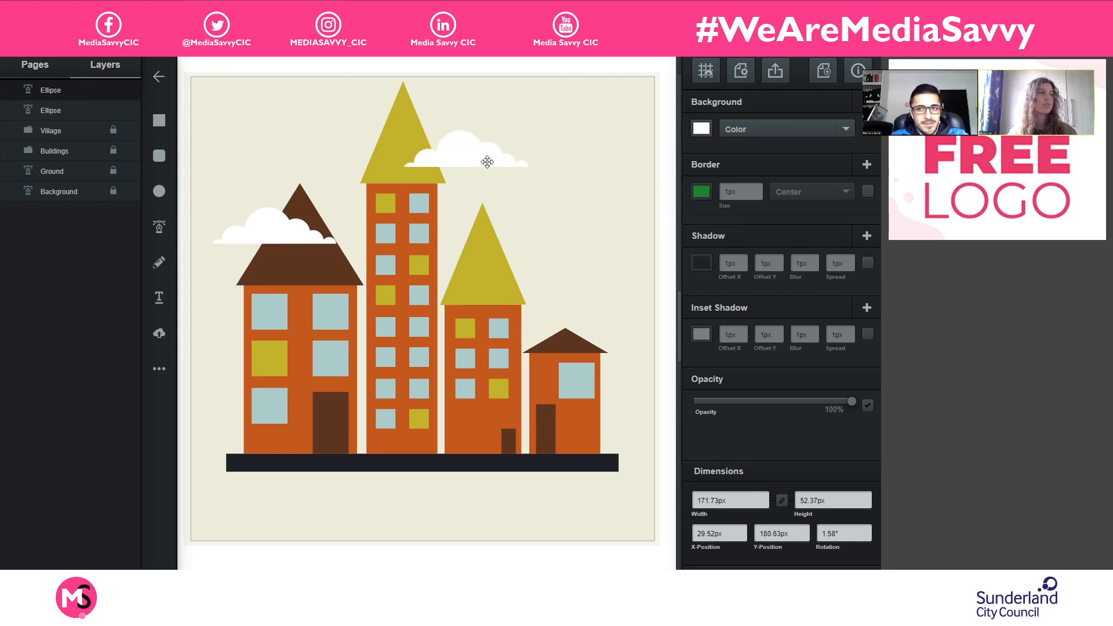
{"action": "left_click_drag", "start_coordinate": [280, 235], "coordinate": [272, 239]}
{"action": "left_click", "coordinate": [548, 197]}
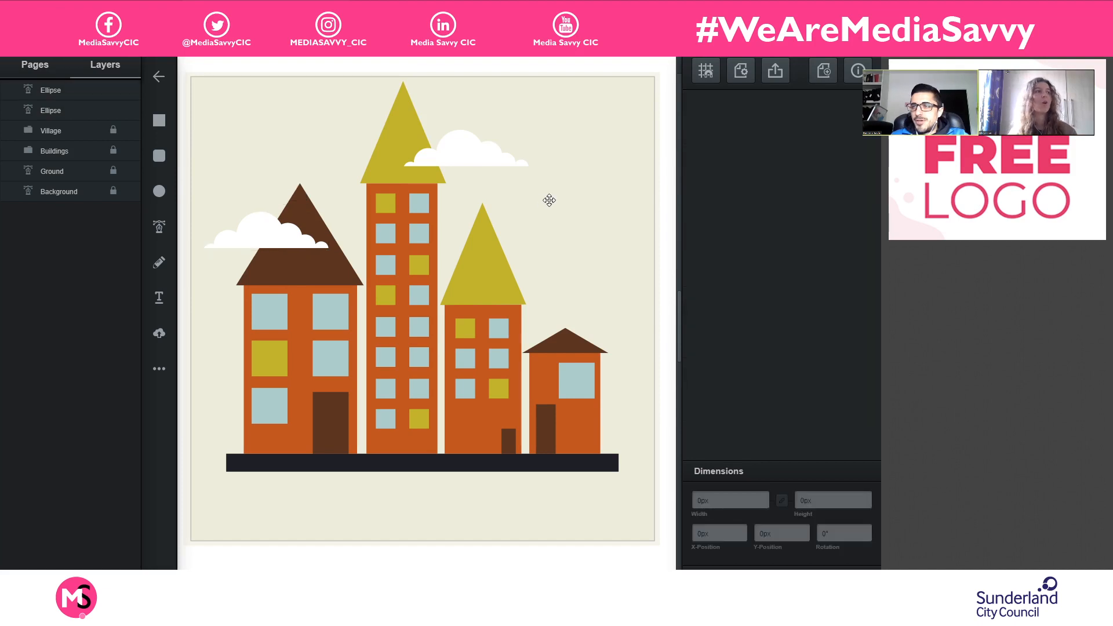
- Copy the cloud from the tallest building onto the third building's yellow roof, at about X 402.5, Y 240.6 px
{"action": "left_click", "coordinate": [460, 152]}
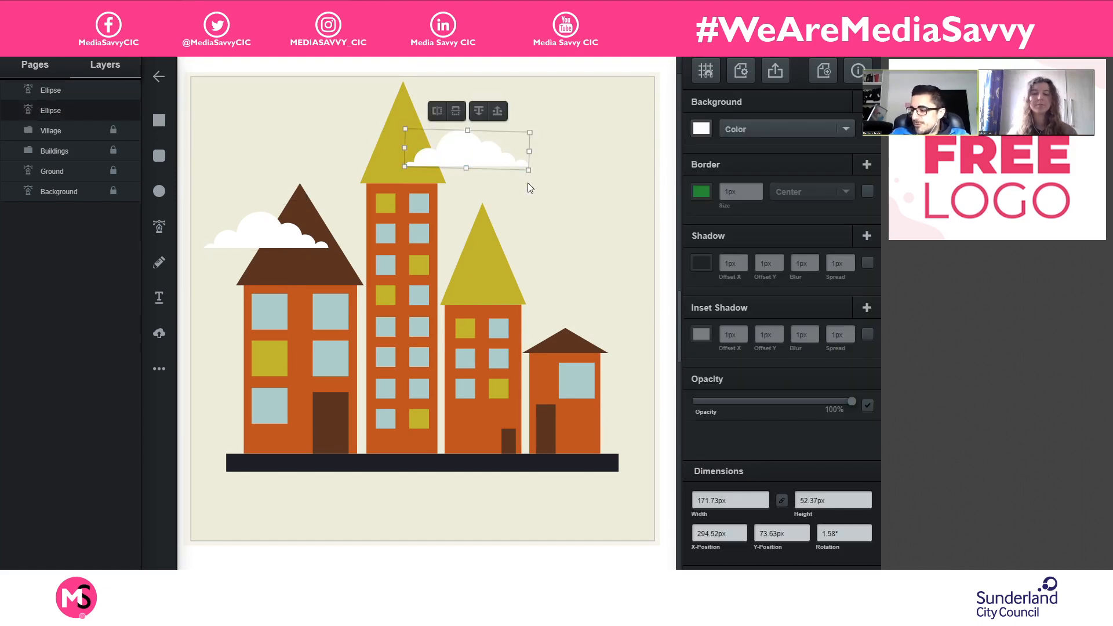
{"action": "key", "text": "ctrl+v"}
{"action": "left_click_drag", "start_coordinate": [501, 173], "coordinate": [546, 272]}
{"action": "left_click", "coordinate": [575, 159]}
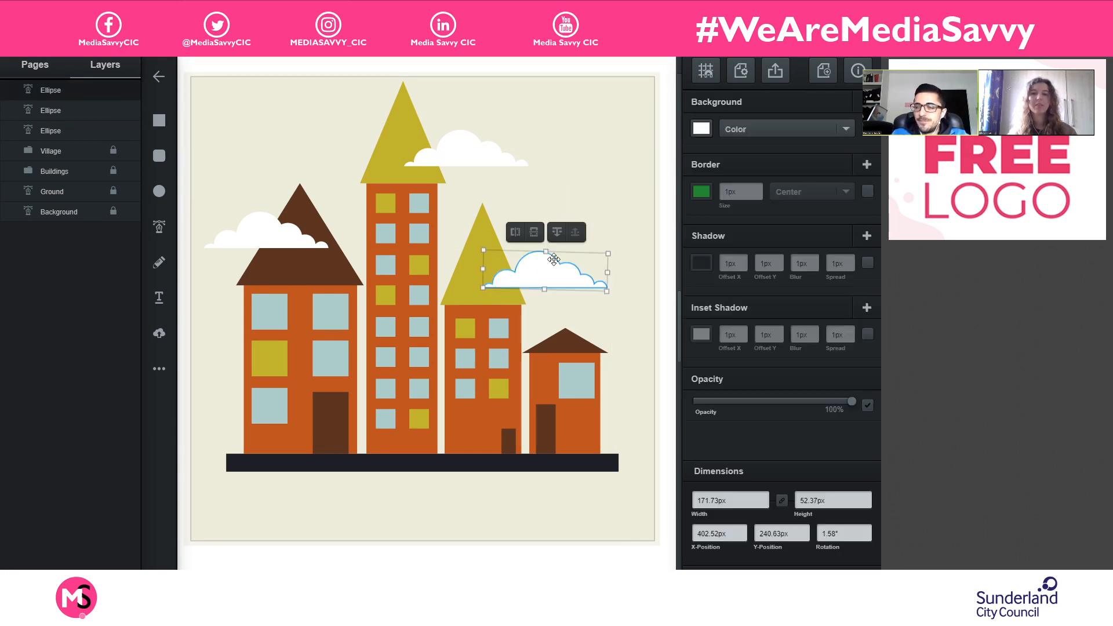
{"action": "left_click", "coordinate": [610, 162]}
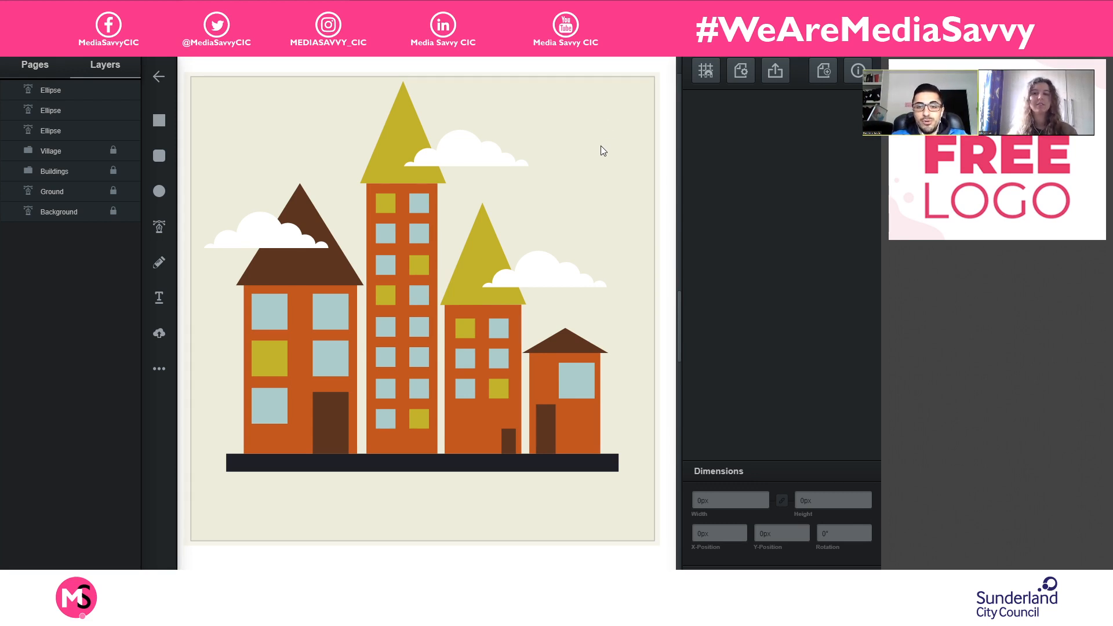
- Slide the cloud at the third building's roof sideways across the skyline and return it to X 402.52 px
{"action": "left_click", "coordinate": [599, 277]}
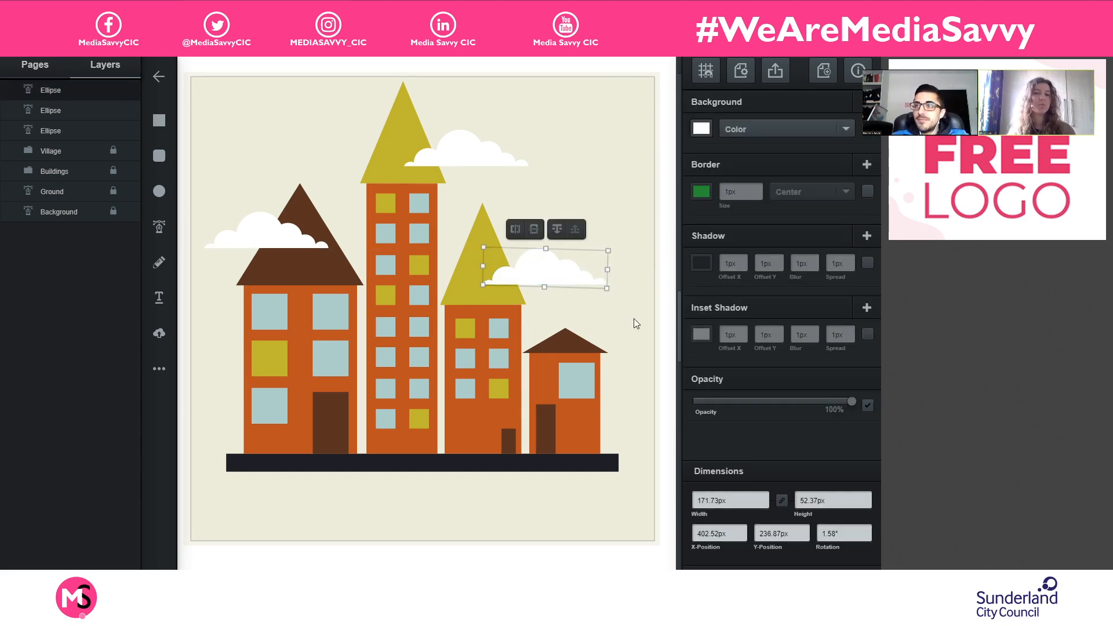
{"action": "key", "text": "shift+Left"}
{"action": "key", "text": "shift+Left"}
{"action": "key", "text": "shift+Left"}
{"action": "key", "text": "shift+Left"}
{"action": "key", "text": "shift+Left"}
{"action": "key", "text": "shift+Left"}
{"action": "key", "text": "shift+Left"}
{"action": "key", "text": "shift+Left"}
{"action": "key", "text": "shift+Left"}
{"action": "key", "text": "shift+Left"}
{"action": "key", "text": "shift+Left"}
{"action": "key", "text": "shift+Left"}
{"action": "key", "text": "shift+Left"}
{"action": "key", "text": "shift+Left"}
{"action": "key", "text": "shift+Left"}
{"action": "key", "text": "shift+Left"}
{"action": "key", "text": "shift+Left"}
{"action": "key", "text": "shift+Left"}
{"action": "key", "text": "shift+Left"}
{"action": "key", "text": "shift+Left"}
{"action": "key", "text": "shift+Left"}
{"action": "key", "text": "shift+Left"}
{"action": "key", "text": "shift+Left"}
{"action": "key", "text": "shift+Left"}
{"action": "key", "text": "shift+Left"}
{"action": "key", "text": "shift+Left"}
{"action": "key", "text": "shift+Left"}
{"action": "key", "text": "shift+Left"}
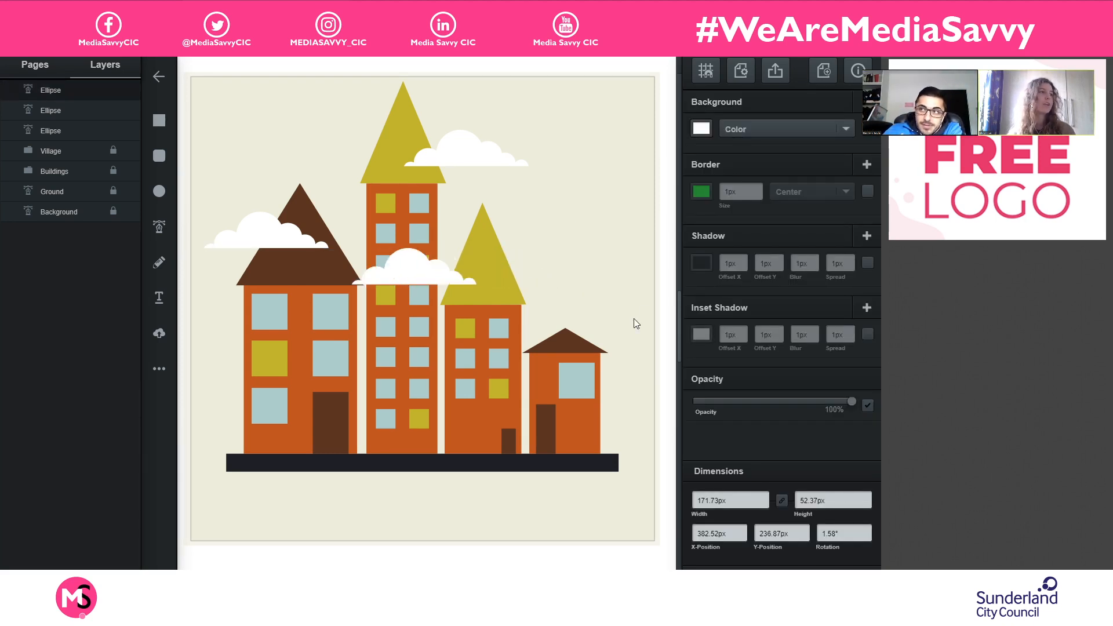
{"action": "key", "text": "shift+Right"}
{"action": "key", "text": "shift+Right"}
{"action": "key", "text": "shift+Right"}
{"action": "key", "text": "shift+Right"}
{"action": "key", "text": "shift+Right"}
{"action": "key", "text": "shift+Right"}
{"action": "key", "text": "shift+Right"}
{"action": "key", "text": "shift+Right"}
{"action": "key", "text": "shift+Right"}
{"action": "key", "text": "shift+Right"}
{"action": "key", "text": "shift+Right"}
{"action": "key", "text": "shift+Right"}
{"action": "key", "text": "shift+Right"}
{"action": "key", "text": "shift+Right"}
{"action": "key", "text": "shift+Right"}
{"action": "key", "text": "shift+Right"}
{"action": "key", "text": "shift+Right"}
{"action": "key", "text": "shift+Right"}
{"action": "key", "text": "shift+Right"}
{"action": "key", "text": "shift+Right"}
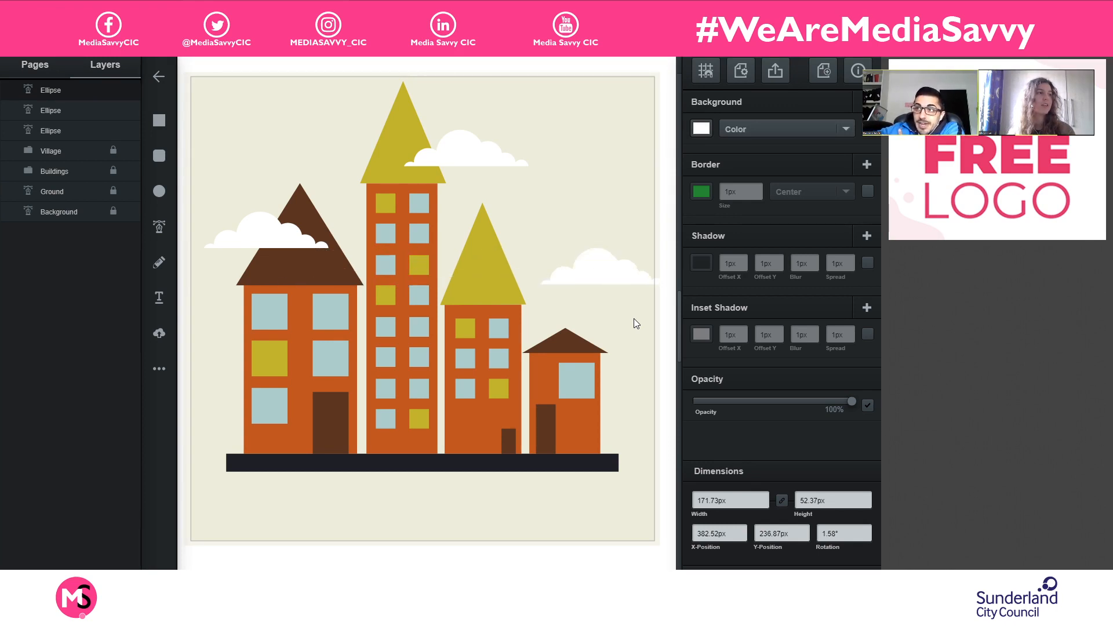
{"action": "key", "text": "shift+Left"}
{"action": "key", "text": "shift+Left"}
{"action": "key", "text": "shift+Left"}
{"action": "key", "text": "shift+Left"}
{"action": "key", "text": "shift+Left"}
{"action": "key", "text": "shift+Left"}
{"action": "key", "text": "shift+Left"}
{"action": "key", "text": "shift+Left"}
{"action": "key", "text": "shift+Left"}
{"action": "key", "text": "shift+Left"}
{"action": "key", "text": "shift+Left"}
{"action": "key", "text": "shift+Left"}
{"action": "key", "text": "shift+Left"}
{"action": "key", "text": "shift+Left"}
{"action": "key", "text": "shift+Left"}
{"action": "key", "text": "shift+Left"}
{"action": "key", "text": "shift+Left"}
{"action": "key", "text": "shift+Left"}
{"action": "key", "text": "shift+Left"}
{"action": "key", "text": "shift+Left"}
{"action": "key", "text": "shift+Left"}
{"action": "key", "text": "shift+Left"}
{"action": "key", "text": "shift+Left"}
{"action": "key", "text": "shift+Left"}
{"action": "key", "text": "shift+Left"}
{"action": "key", "text": "shift+Left"}
{"action": "key", "text": "shift+Left"}
{"action": "key", "text": "shift+Left"}
{"action": "key", "text": "shift+Left"}
{"action": "key", "text": "shift+Left"}
{"action": "key", "text": "shift+Left"}
{"action": "key", "text": "shift+Left"}
{"action": "key", "text": "shift+Left"}
{"action": "key", "text": "shift+Left"}
{"action": "key", "text": "shift+Left"}
{"action": "key", "text": "shift+Left"}
{"action": "key", "text": "shift+Left"}
{"action": "key", "text": "shift+Left"}
{"action": "key", "text": "shift+Left"}
{"action": "key", "text": "shift+Left"}
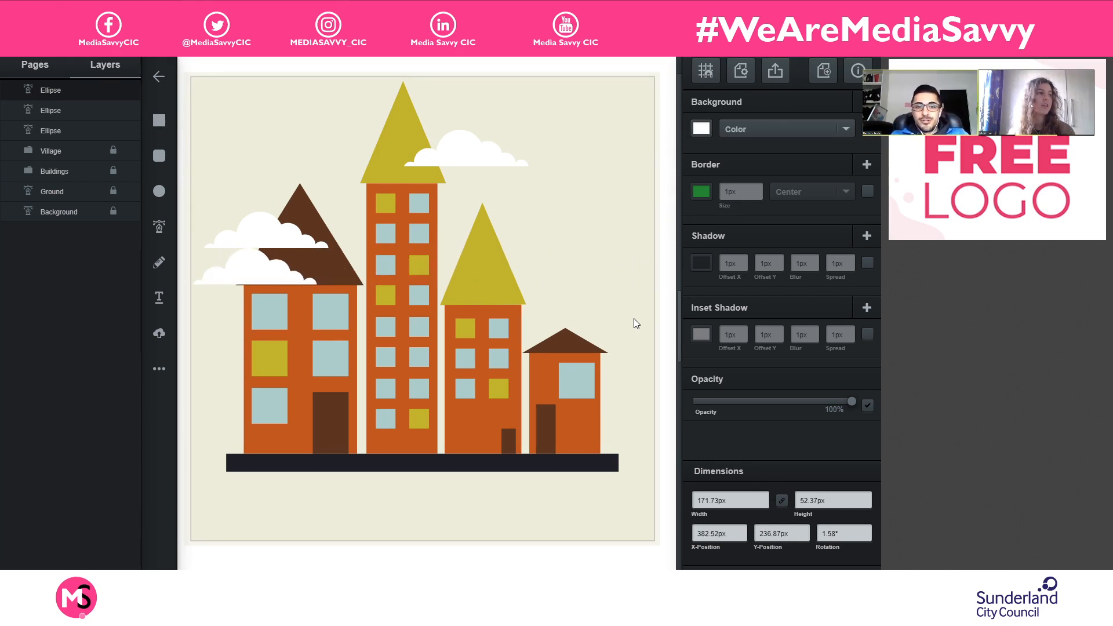
{"action": "key", "text": "shift+Right"}
{"action": "key", "text": "shift+Right"}
{"action": "key", "text": "shift+Right"}
{"action": "key", "text": "shift+Right"}
{"action": "key", "text": "shift+Right"}
{"action": "key", "text": "shift+Right"}
{"action": "key", "text": "shift+Right"}
{"action": "key", "text": "shift+Right"}
{"action": "key", "text": "shift+Right"}
{"action": "key", "text": "shift+Right"}
{"action": "key", "text": "shift+Right"}
{"action": "key", "text": "shift+Right"}
{"action": "key", "text": "shift+Right"}
{"action": "key", "text": "shift+Right"}
{"action": "key", "text": "shift+Right"}
{"action": "key", "text": "shift+Right"}
{"action": "key", "text": "shift+Right"}
{"action": "key", "text": "shift+Right"}
{"action": "key", "text": "shift+Right"}
{"action": "key", "text": "shift+Right"}
{"action": "key", "text": "shift+Left"}
{"action": "key", "text": "shift+Left"}
{"action": "key", "text": "shift+Left"}
{"action": "key", "text": "shift+Left"}
{"action": "key", "text": "shift+Left"}
{"action": "key", "text": "shift+Left"}
{"action": "key", "text": "shift+Left"}
{"action": "key", "text": "shift+Left"}
{"action": "key", "text": "shift+Left"}
{"action": "key", "text": "shift+Left"}
{"action": "key", "text": "shift+Left"}
{"action": "key", "text": "shift+Left"}
{"action": "key", "text": "shift+Left"}
{"action": "key", "text": "shift+Left"}
{"action": "key", "text": "shift+Left"}
{"action": "key", "text": "shift+Left"}
{"action": "key", "text": "shift+Left"}
{"action": "key", "text": "shift+Left"}
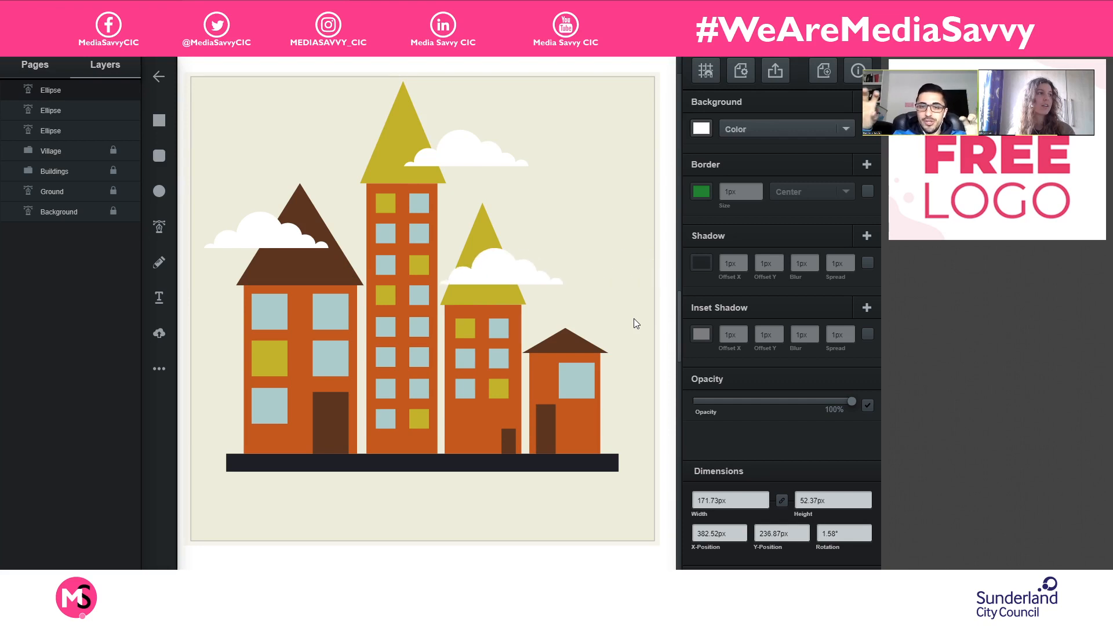
{"action": "key", "text": "shift+Right"}
{"action": "key", "text": "shift+Right"}
{"action": "key", "text": "shift+Right"}
{"action": "key", "text": "shift+Right"}
{"action": "key", "text": "shift+Right"}
{"action": "key", "text": "shift+Right"}
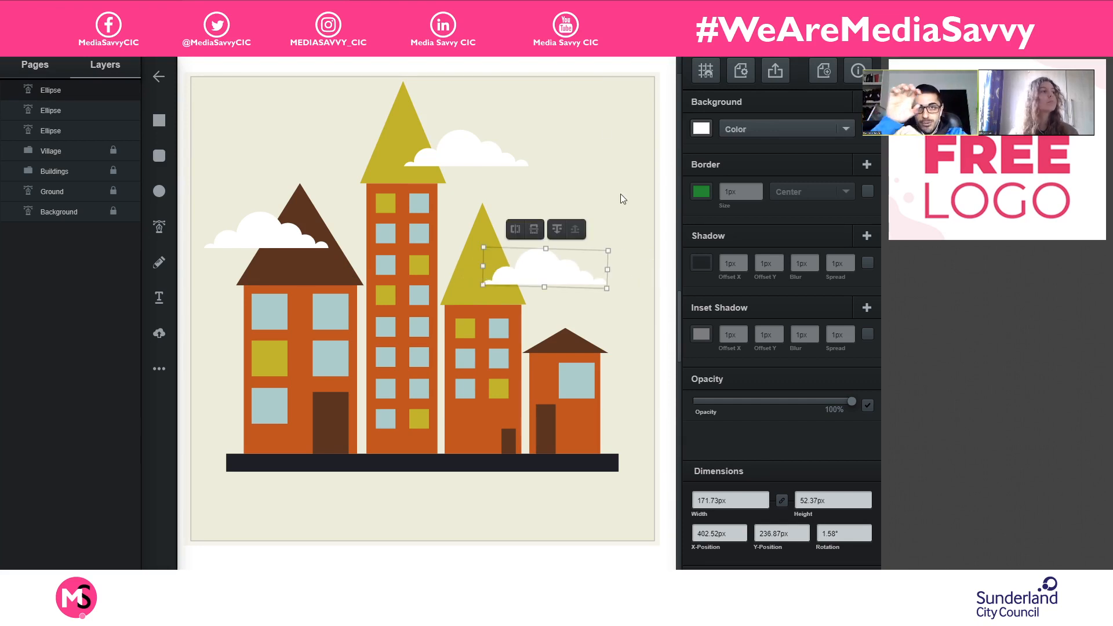
{"action": "left_click", "coordinate": [609, 112]}
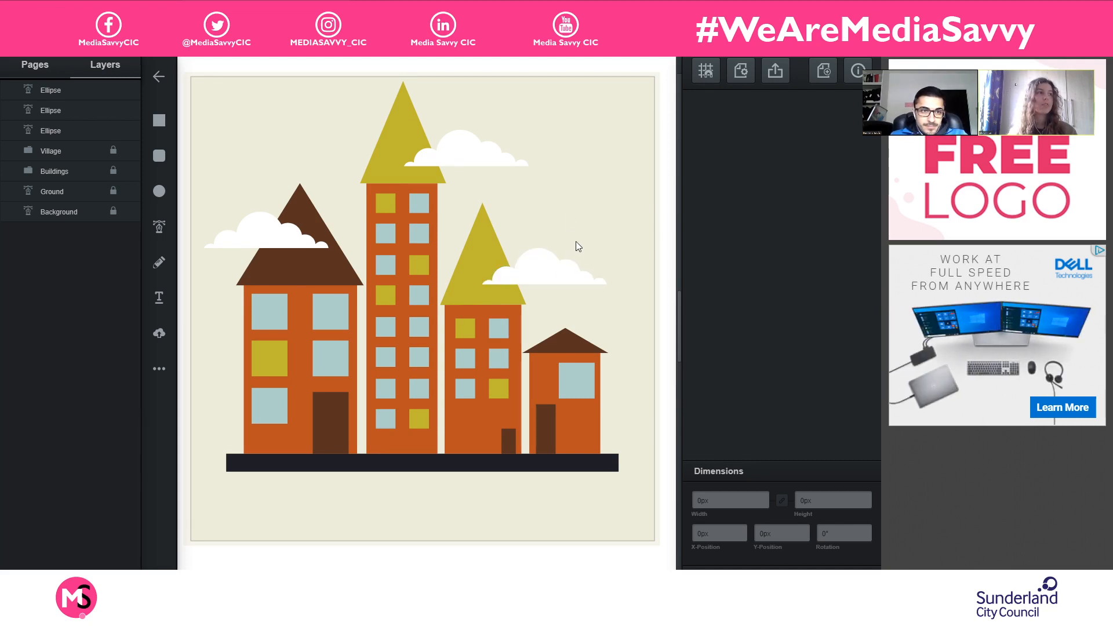
- Flip the cloud at the third building's roof horizontally
{"action": "left_click", "coordinate": [537, 265]}
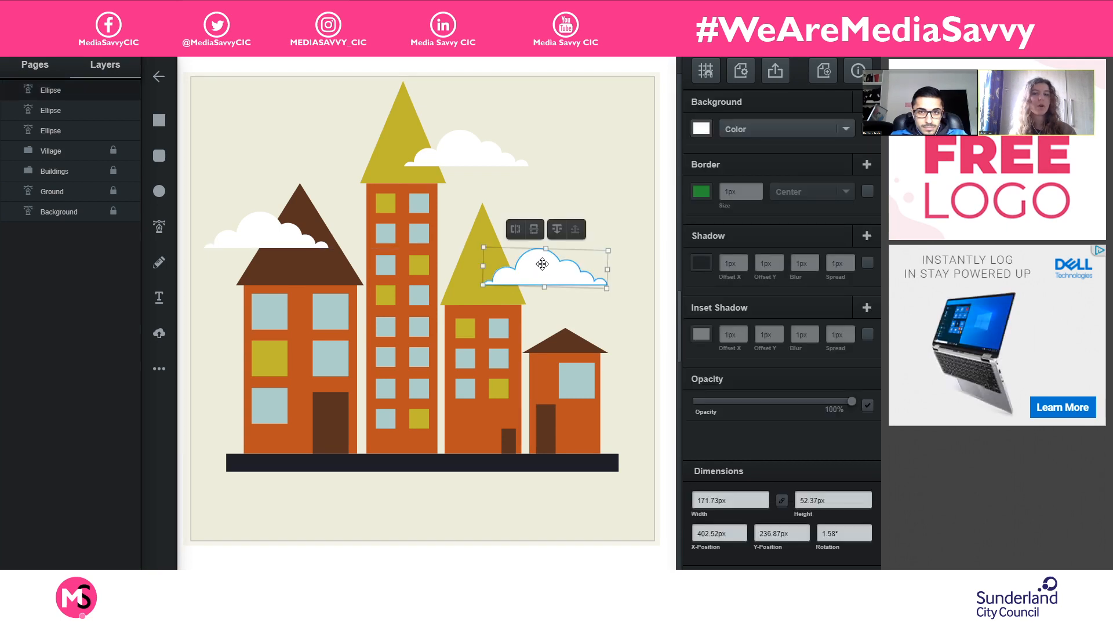
{"action": "left_click", "coordinate": [514, 230]}
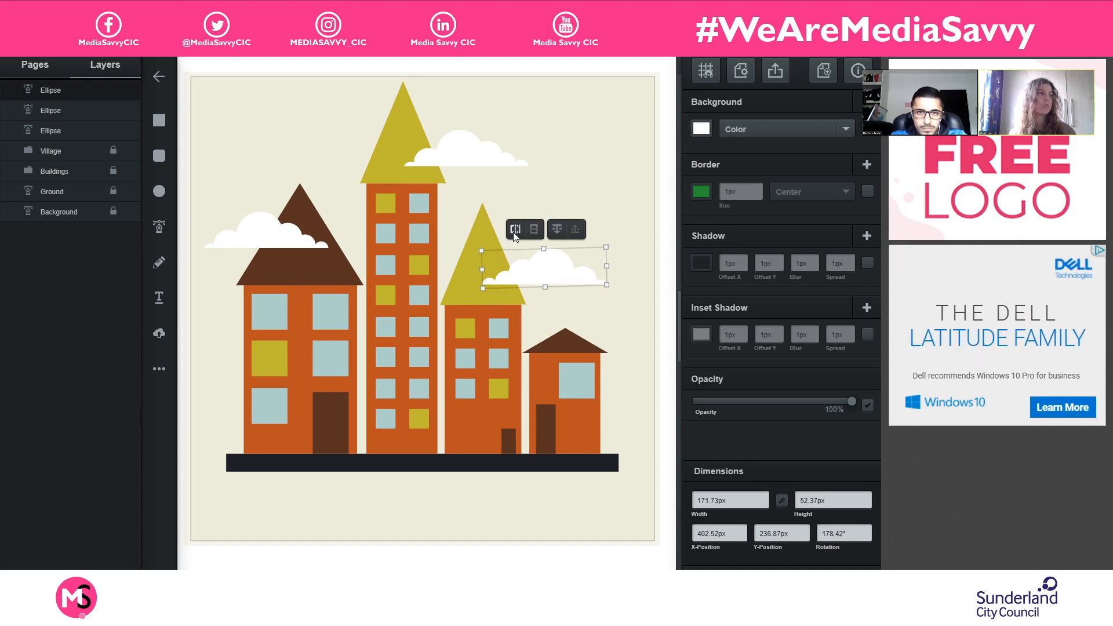
{"action": "left_click", "coordinate": [606, 174]}
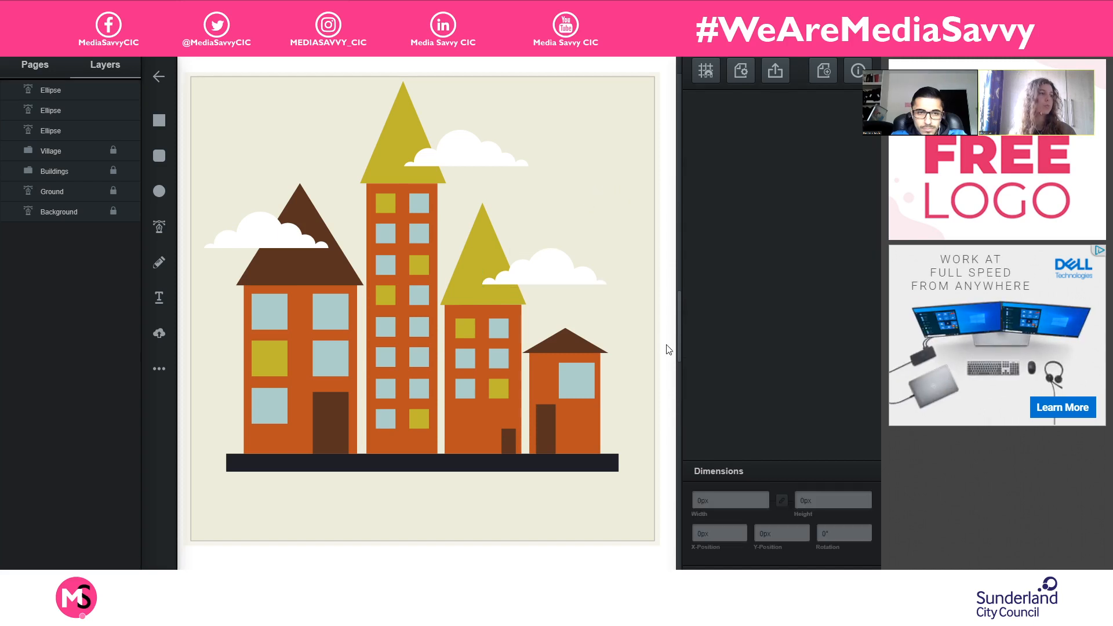
- Shift the flipped cloud slightly and enlarge it to about 242 by 74 px over the third building's roof
{"action": "mouse_move", "coordinate": [560, 283]}
{"action": "left_mouse_down"}
{"action": "mouse_move", "coordinate": [570, 283]}
{"action": "mouse_move", "coordinate": [541, 283]}
{"action": "mouse_move", "coordinate": [555, 286]}
{"action": "left_mouse_up"}
{"action": "left_click", "coordinate": [640, 254]}
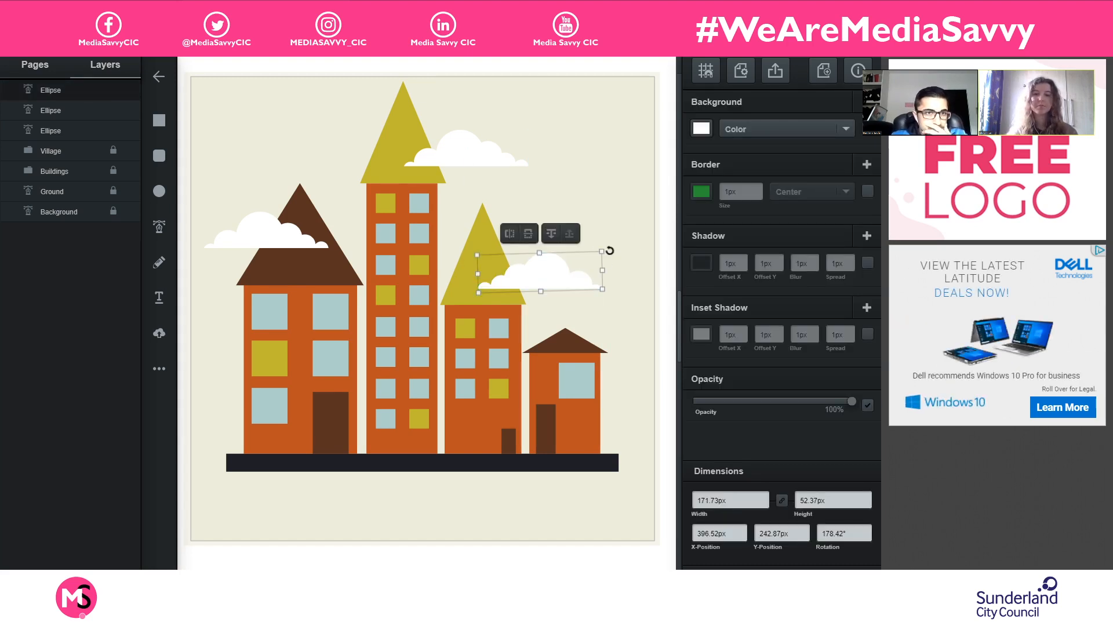
{"action": "left_click_drag", "start_coordinate": [600, 250], "coordinate": [565, 258]}
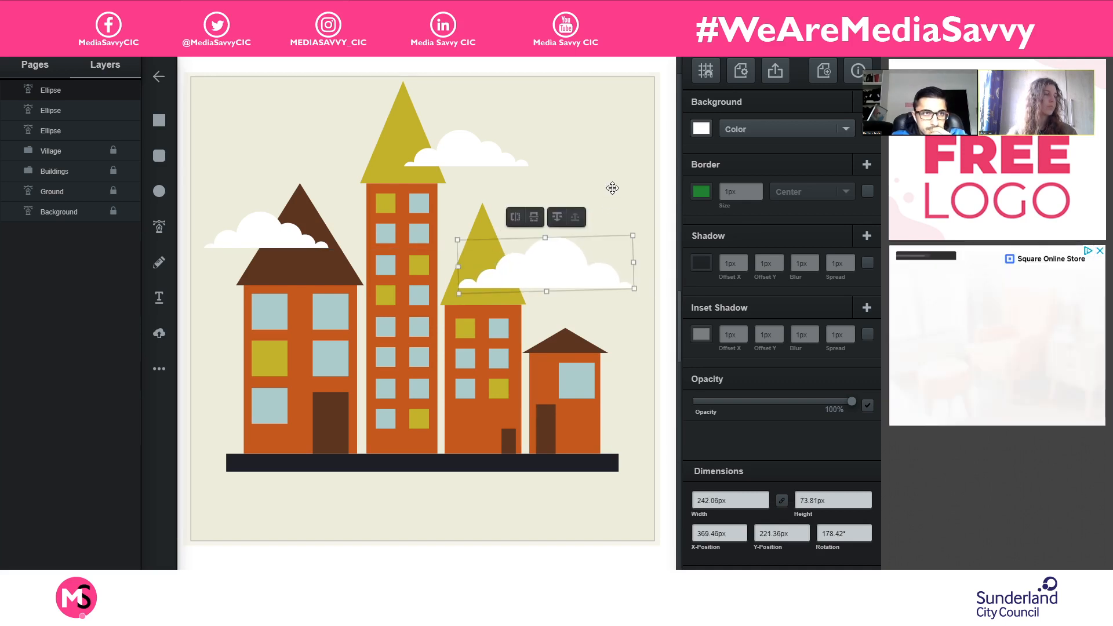
{"action": "left_click", "coordinate": [622, 173]}
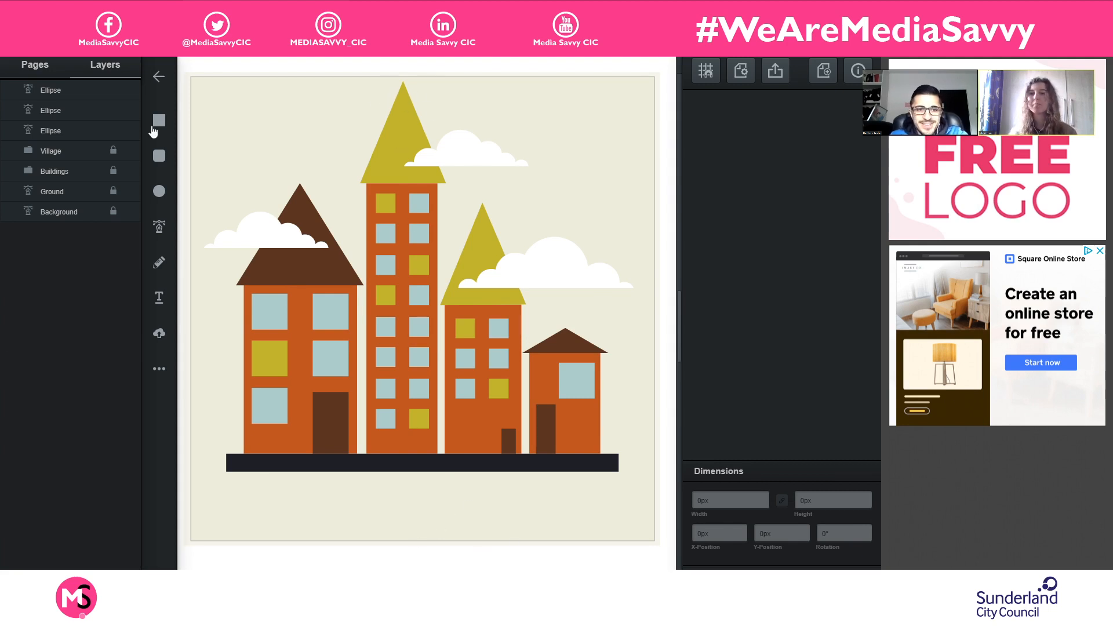
- Unlock the Village, Buildings and Ground layers, leaving Background locked
{"action": "left_click", "coordinate": [82, 88]}
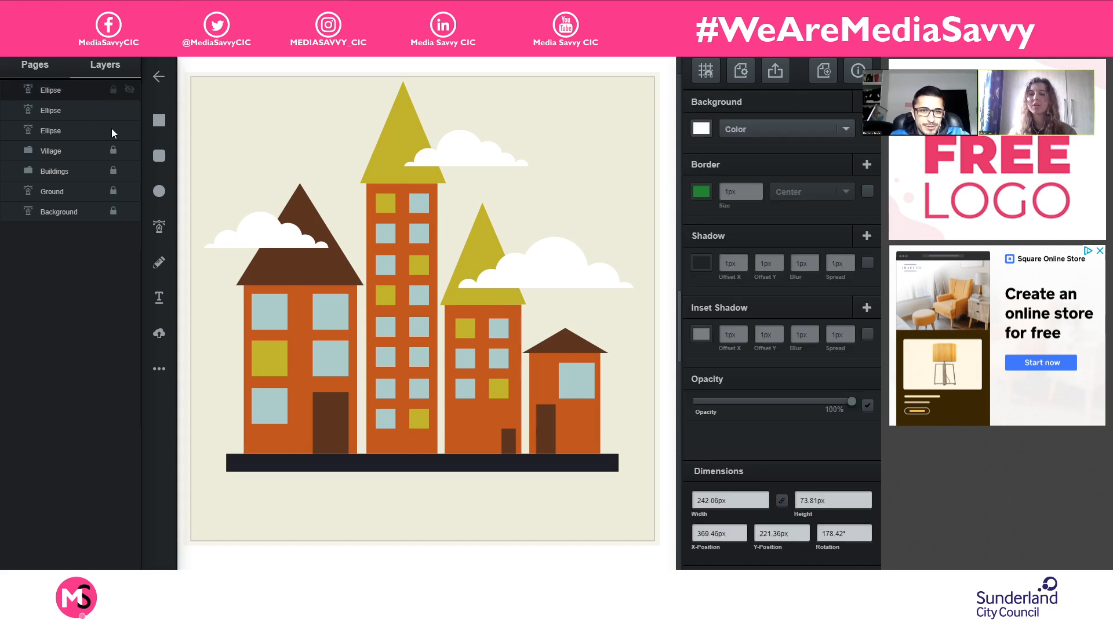
{"action": "left_click", "coordinate": [114, 170]}
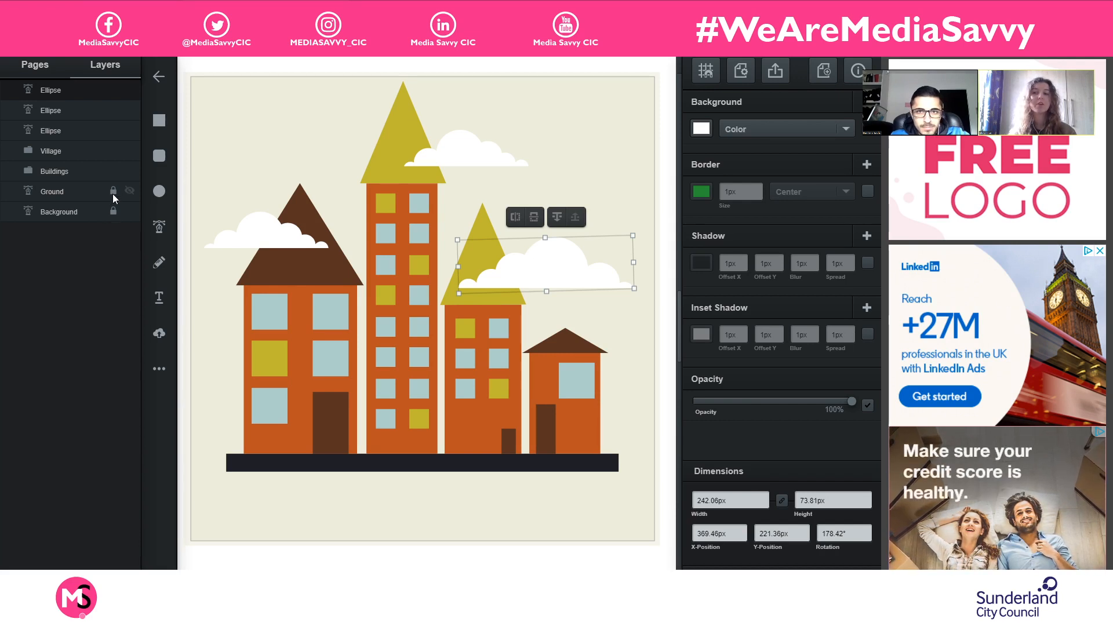
{"action": "left_click", "coordinate": [113, 192]}
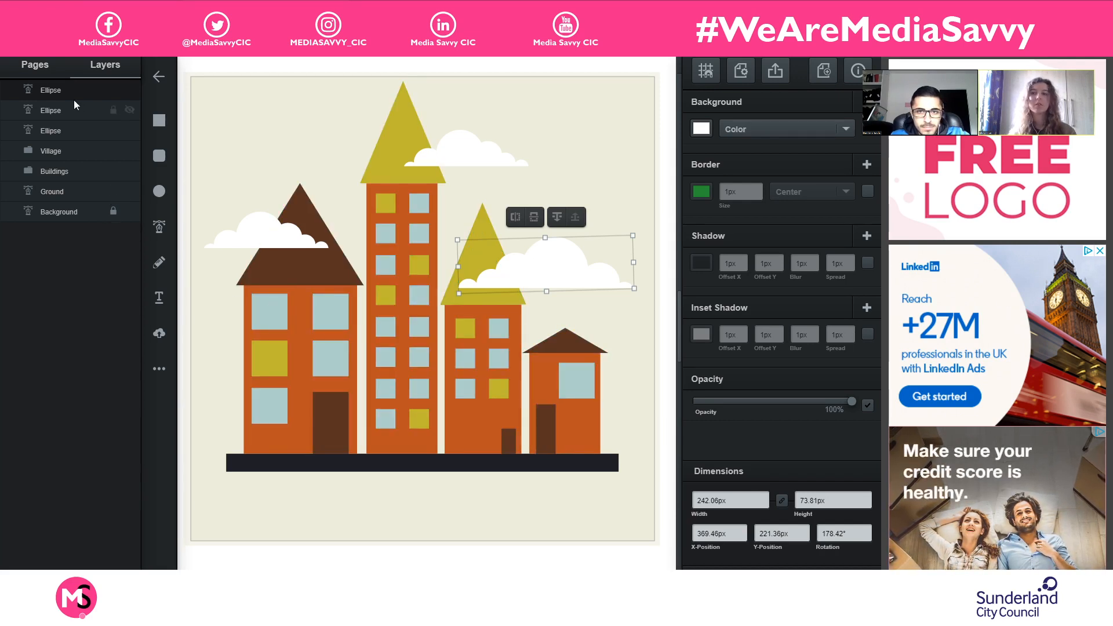
- Select every layer above Background and move the whole scene down to about X 26.5, Y 70.4 px
{"action": "left_click", "coordinate": [73, 194]}
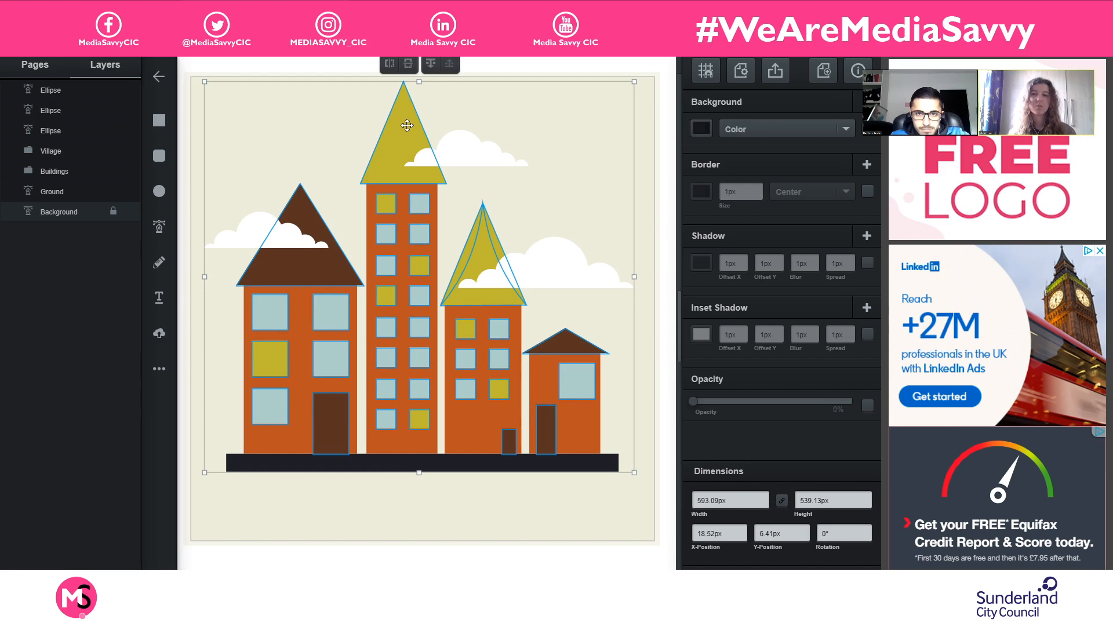
{"action": "left_click_drag", "start_coordinate": [407, 126], "coordinate": [412, 172]}
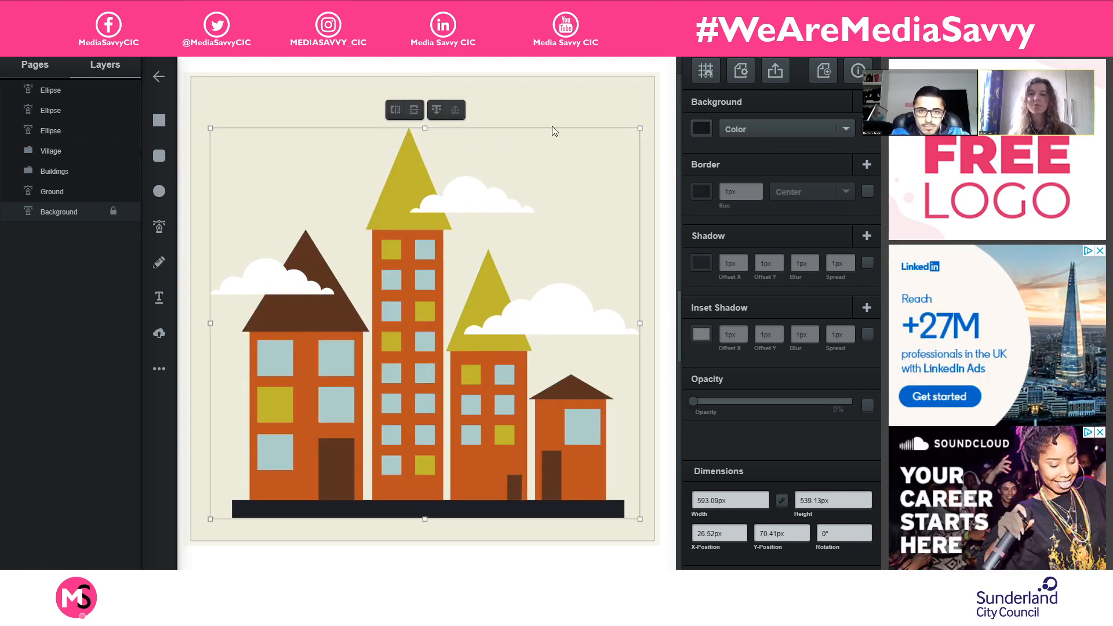
{"action": "left_click", "coordinate": [568, 98]}
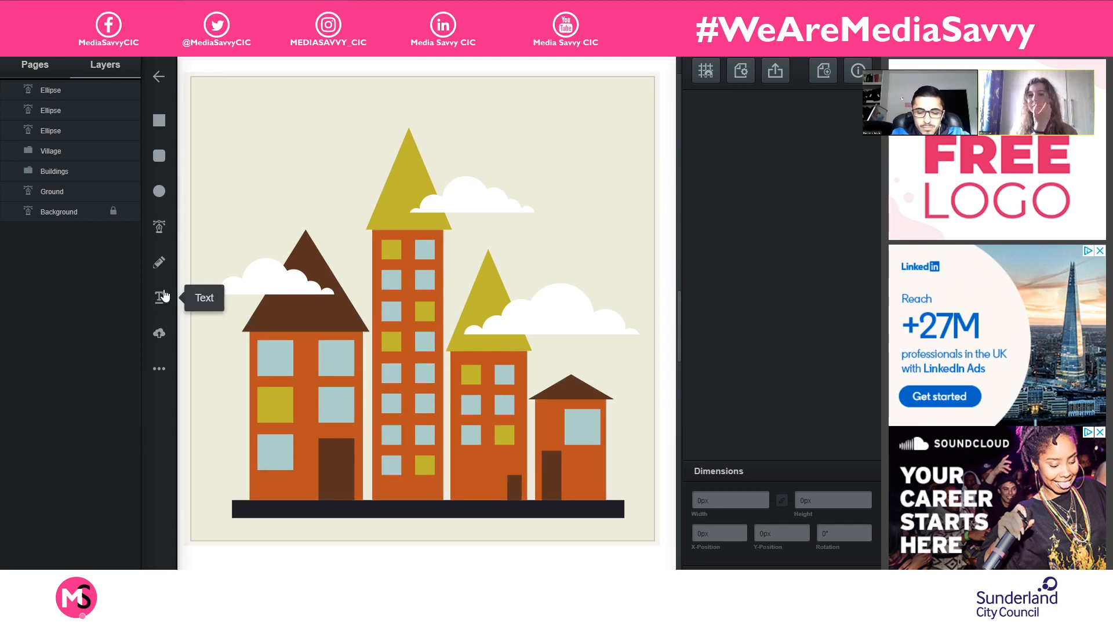
- Copy the tallest building's cloud into the empty upper-left sky and enlarge it to about 290 by 88 px at X 29, Y 41 px
{"action": "left_click", "coordinate": [513, 205]}
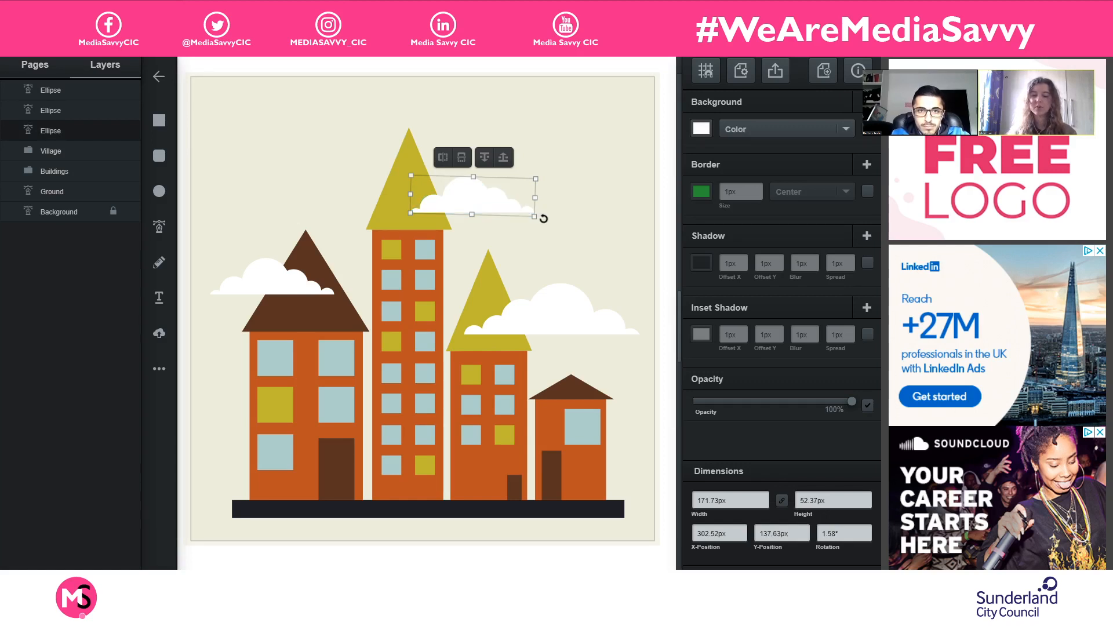
{"action": "key", "text": "ctrl+v"}
{"action": "left_click_drag", "start_coordinate": [507, 213], "coordinate": [319, 129]}
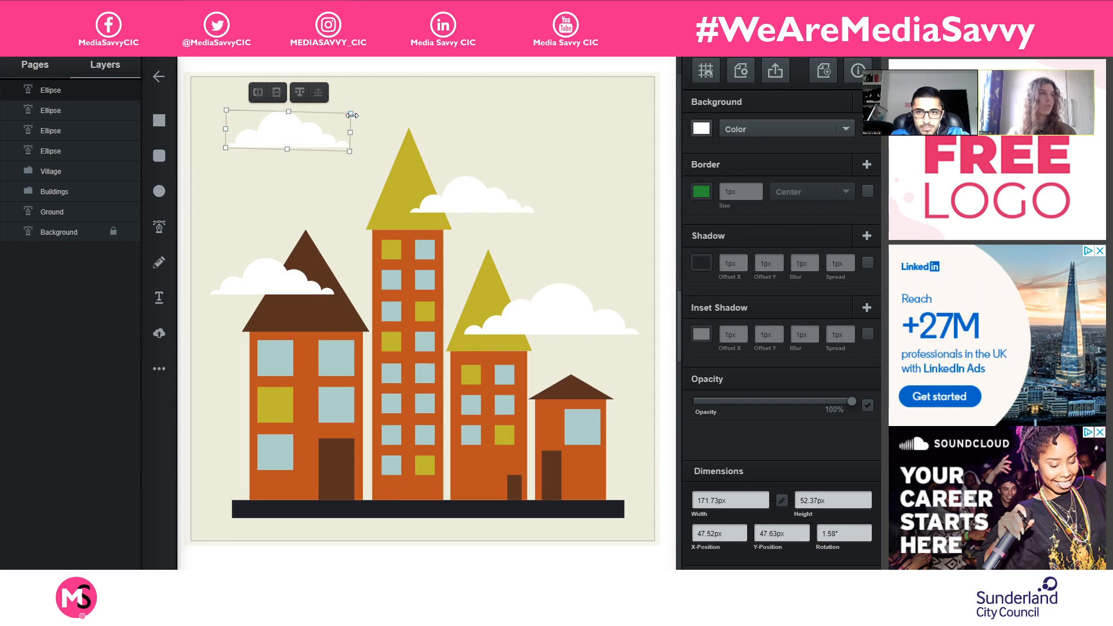
{"action": "left_click_drag", "start_coordinate": [355, 111], "coordinate": [348, 145]}
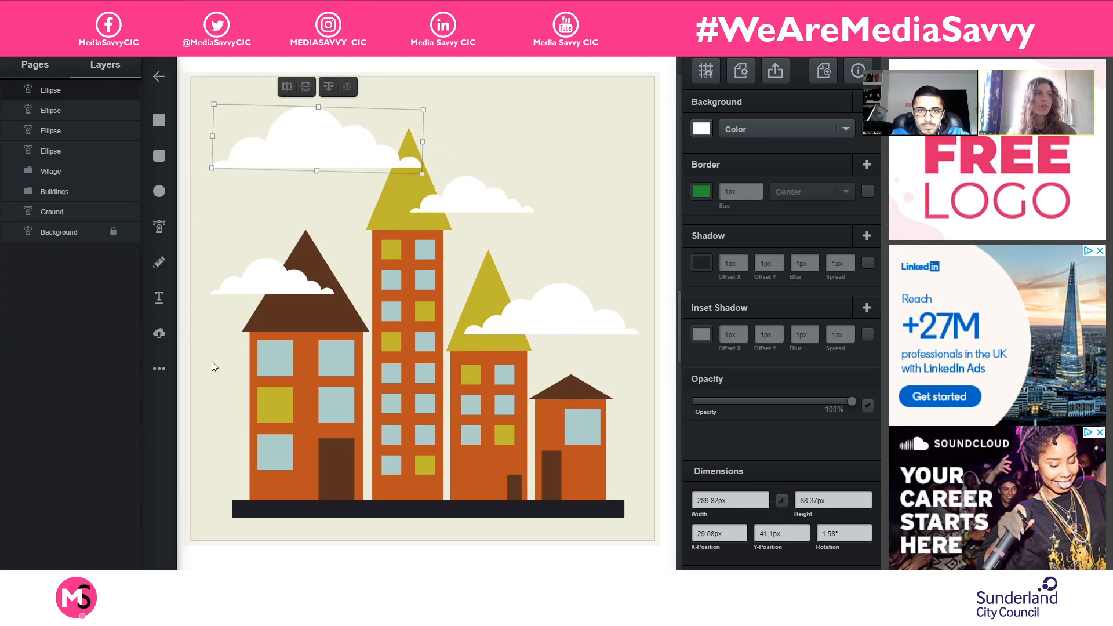
{"action": "left_click", "coordinate": [163, 386]}
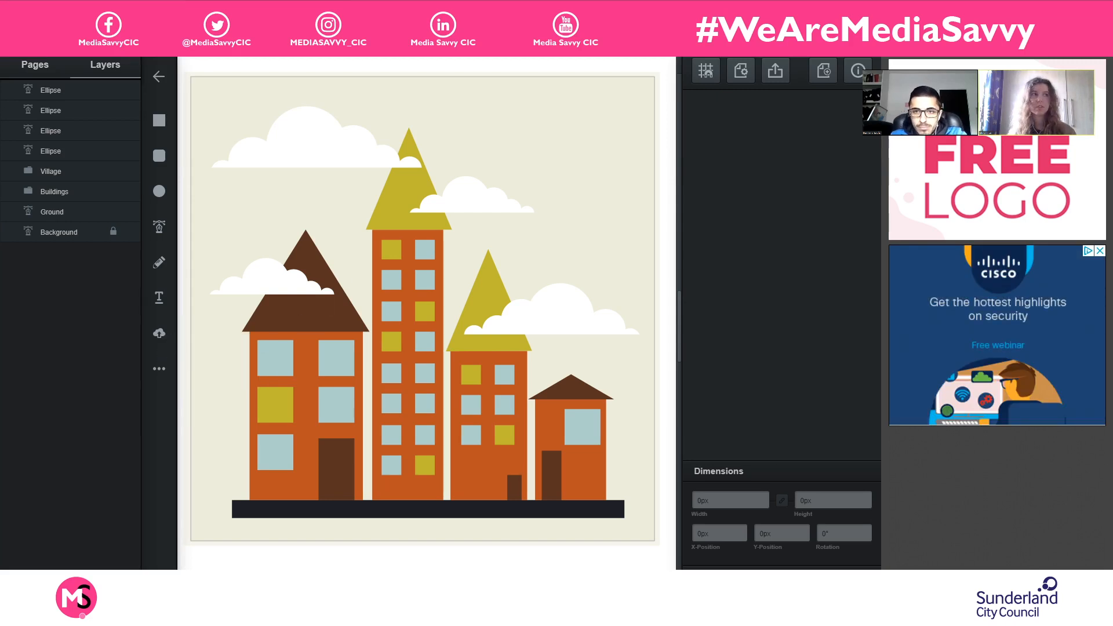
- Draw a lightning bolt about 80 by 280 px and place it beneath the large upper-left cloud at about X 163, Y 135.5 px
{"action": "left_click", "coordinate": [163, 373]}
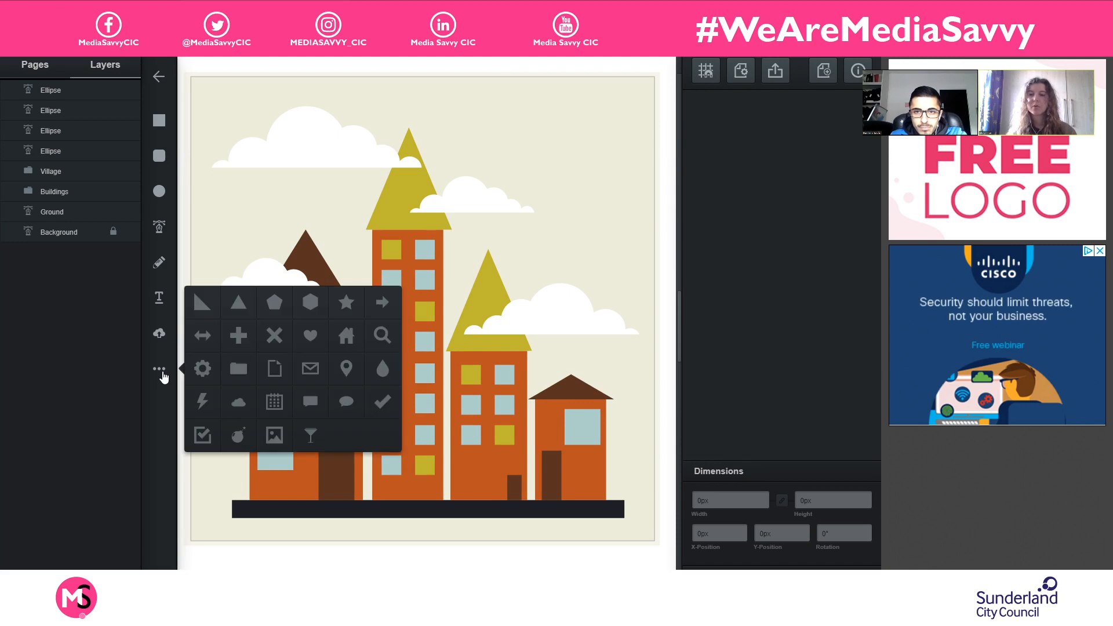
{"action": "left_click", "coordinate": [202, 401]}
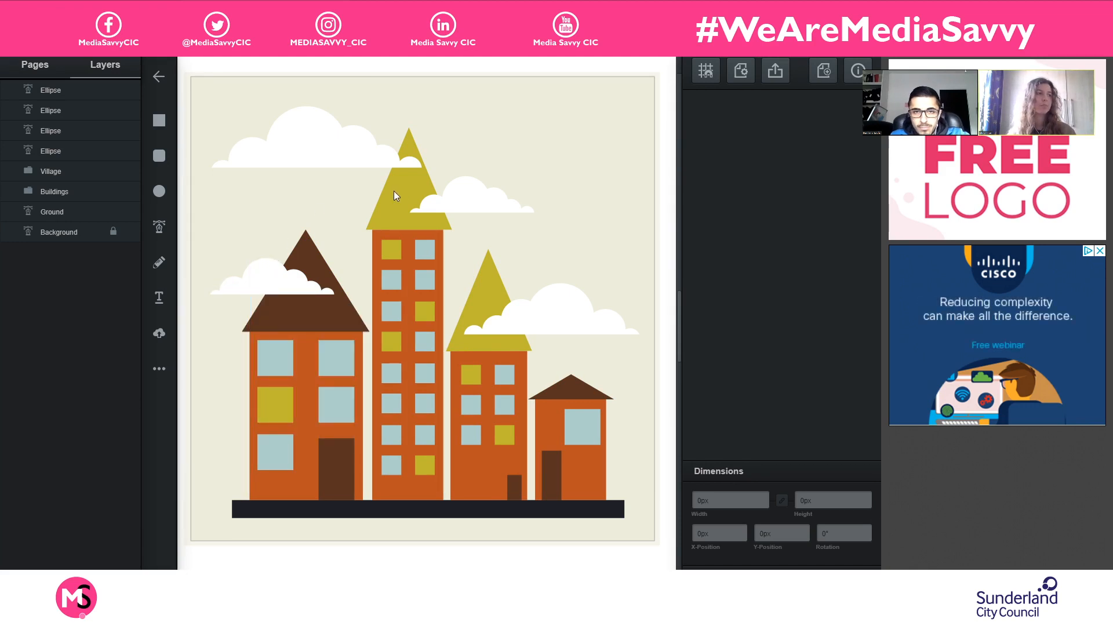
{"action": "left_click_drag", "start_coordinate": [520, 137], "coordinate": [478, 285]}
{"action": "mouse_move", "coordinate": [418, 305]}
{"action": "left_mouse_down"}
{"action": "mouse_move", "coordinate": [438, 234]}
{"action": "mouse_move", "coordinate": [454, 288]}
{"action": "mouse_move", "coordinate": [508, 267]}
{"action": "mouse_move", "coordinate": [510, 310]}
{"action": "mouse_move", "coordinate": [471, 337]}
{"action": "mouse_move", "coordinate": [472, 353]}
{"action": "mouse_move", "coordinate": [437, 325]}
{"action": "mouse_move", "coordinate": [462, 332]}
{"action": "left_mouse_up"}
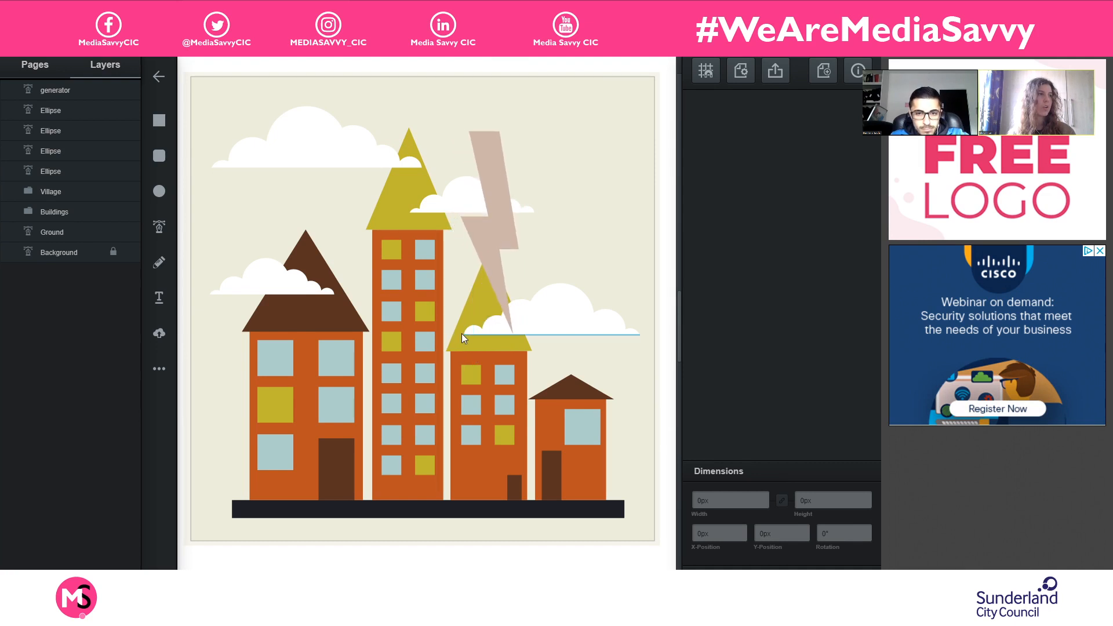
{"action": "mouse_move", "coordinate": [501, 237]}
{"action": "left_mouse_down"}
{"action": "mouse_move", "coordinate": [338, 265]}
{"action": "mouse_move", "coordinate": [349, 274]}
{"action": "mouse_move", "coordinate": [345, 241]}
{"action": "mouse_move", "coordinate": [349, 255]}
{"action": "left_mouse_up"}
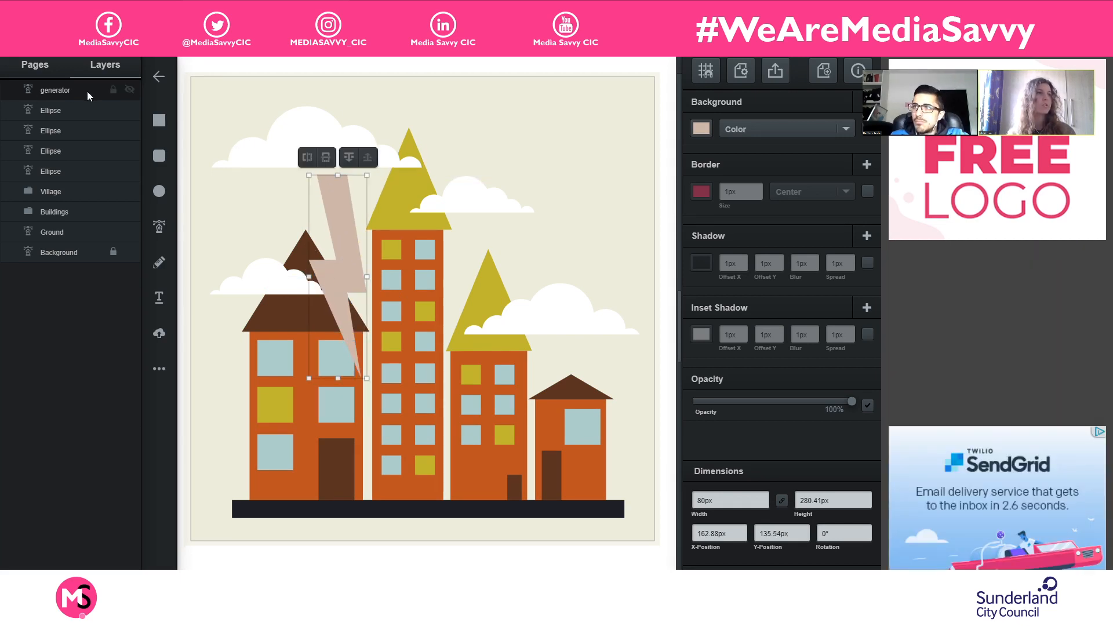
- Put the lightning bolt behind the large upper-left cloud and move it up to about X 170, Y 34.5 px
{"action": "left_click", "coordinate": [295, 143]}
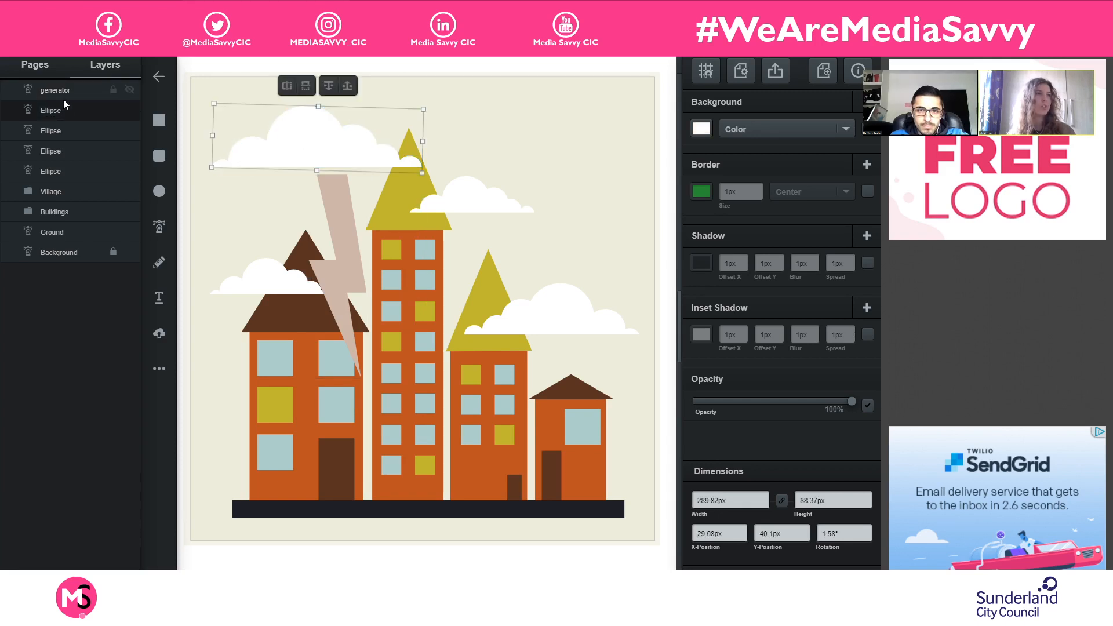
{"action": "mouse_move", "coordinate": [63, 101]}
{"action": "left_mouse_down"}
{"action": "mouse_move", "coordinate": [68, 122]}
{"action": "mouse_move", "coordinate": [67, 111]}
{"action": "left_mouse_up"}
{"action": "left_click_drag", "start_coordinate": [337, 208], "coordinate": [342, 134]}
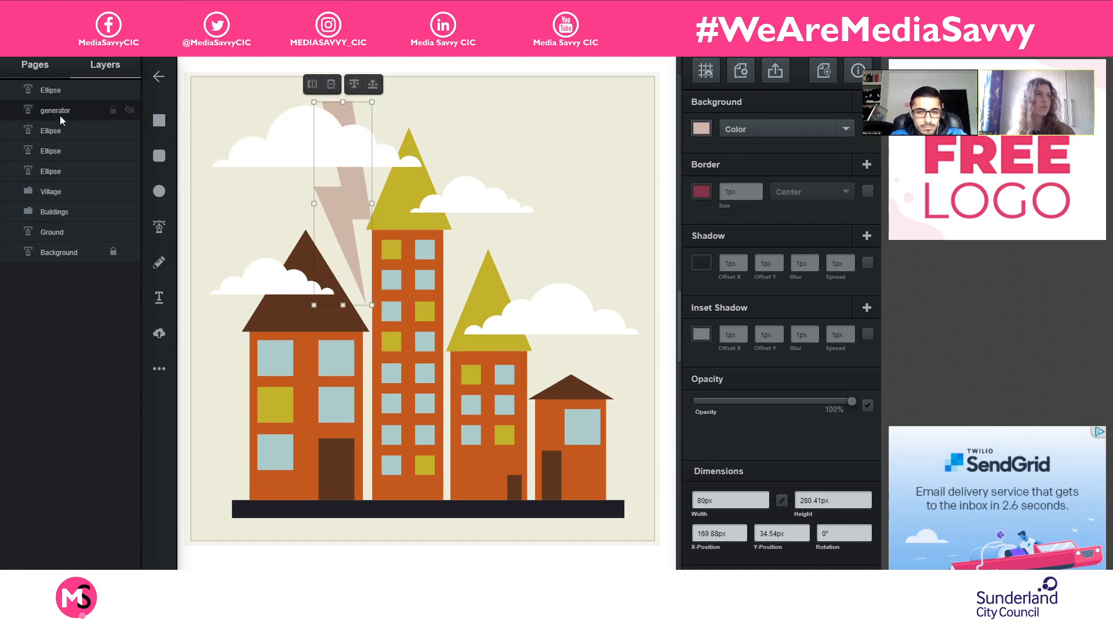
{"action": "mouse_move", "coordinate": [60, 116]}
{"action": "left_mouse_down"}
{"action": "mouse_move", "coordinate": [65, 81]}
{"action": "mouse_move", "coordinate": [74, 113]}
{"action": "left_mouse_up"}
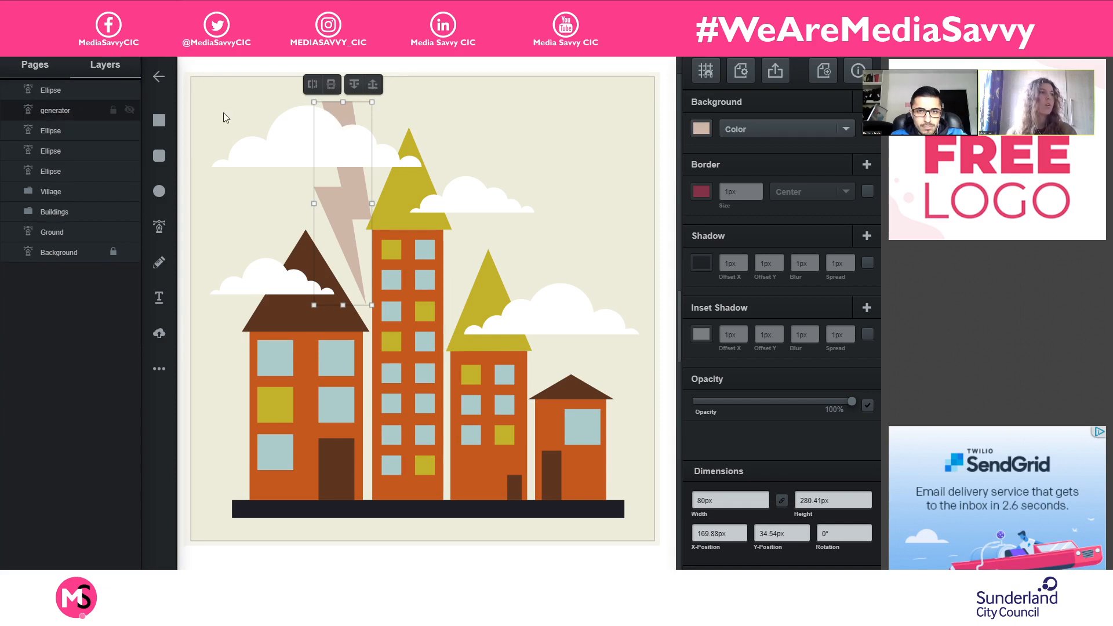
- Try flipping the lightning bolt and changing its stacking order, ending with it directly behind the large upper-left cloud
{"action": "left_click", "coordinate": [353, 84]}
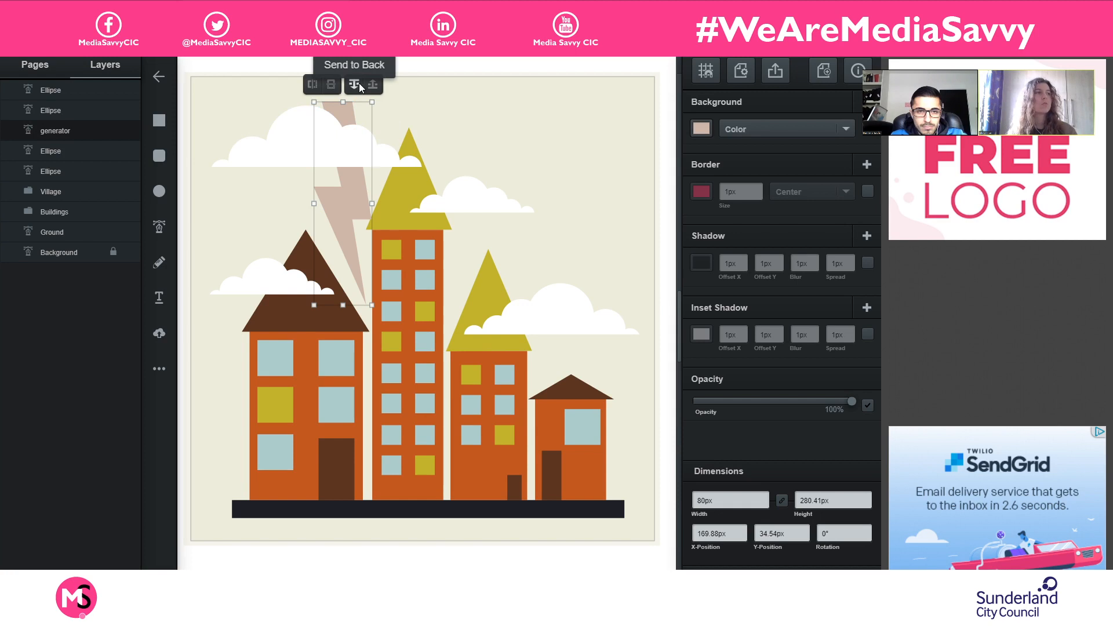
{"action": "left_click", "coordinate": [373, 87]}
{"action": "left_click", "coordinate": [353, 84]}
{"action": "left_click", "coordinate": [331, 84]}
{"action": "left_click", "coordinate": [313, 85]}
{"action": "left_click", "coordinate": [313, 84]}
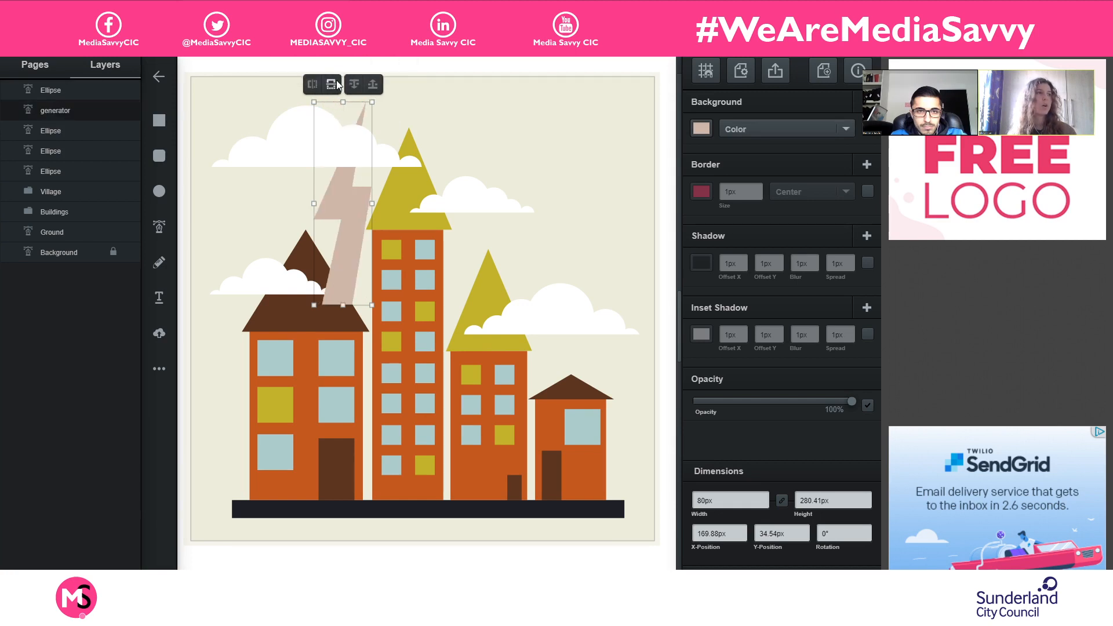
{"action": "left_click", "coordinate": [333, 84]}
{"action": "left_click", "coordinate": [354, 85]}
{"action": "left_click", "coordinate": [373, 85]}
{"action": "left_click", "coordinate": [354, 84]}
{"action": "left_click", "coordinate": [371, 85]}
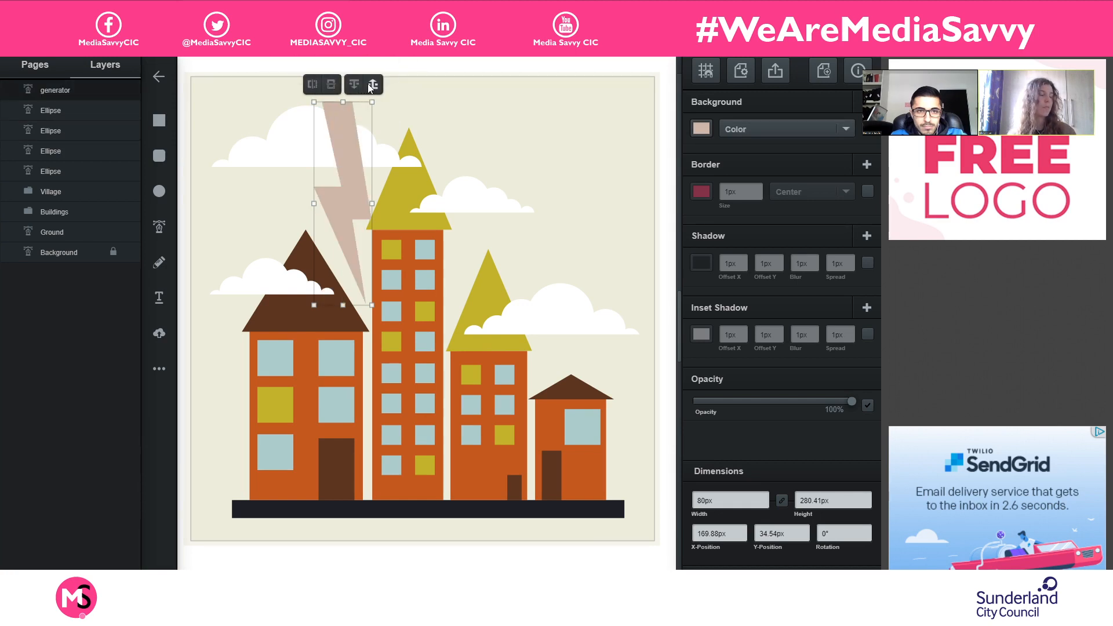
{"action": "left_click", "coordinate": [354, 85]}
{"action": "left_click", "coordinate": [372, 84]}
{"action": "left_click", "coordinate": [354, 85]}
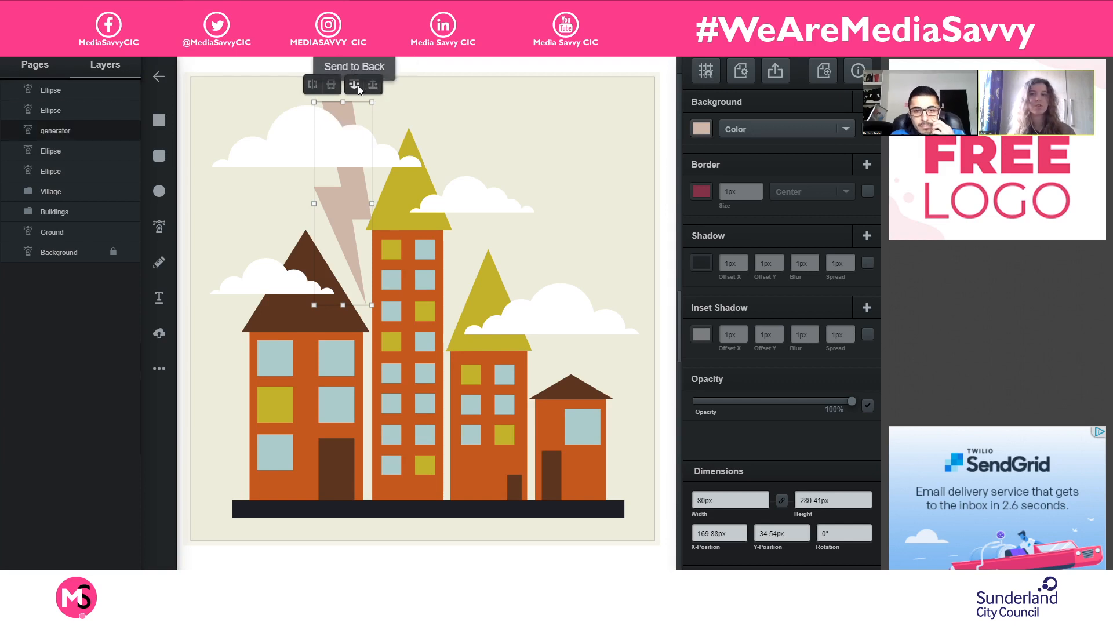
{"action": "left_click", "coordinate": [371, 85]}
{"action": "left_click", "coordinate": [354, 85]}
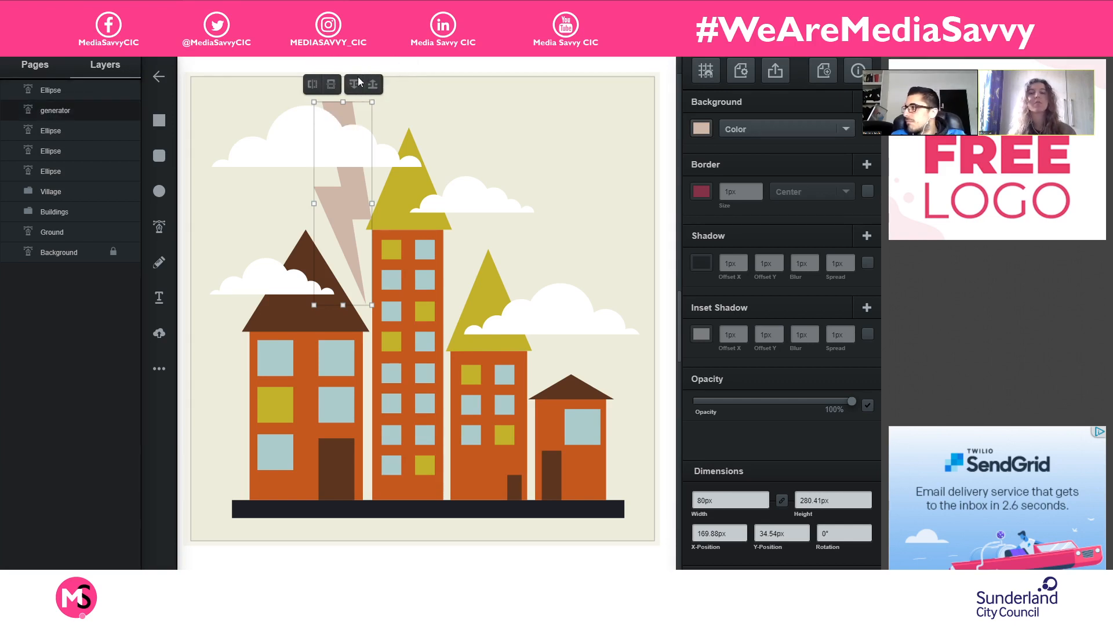
{"action": "left_click", "coordinate": [354, 84]}
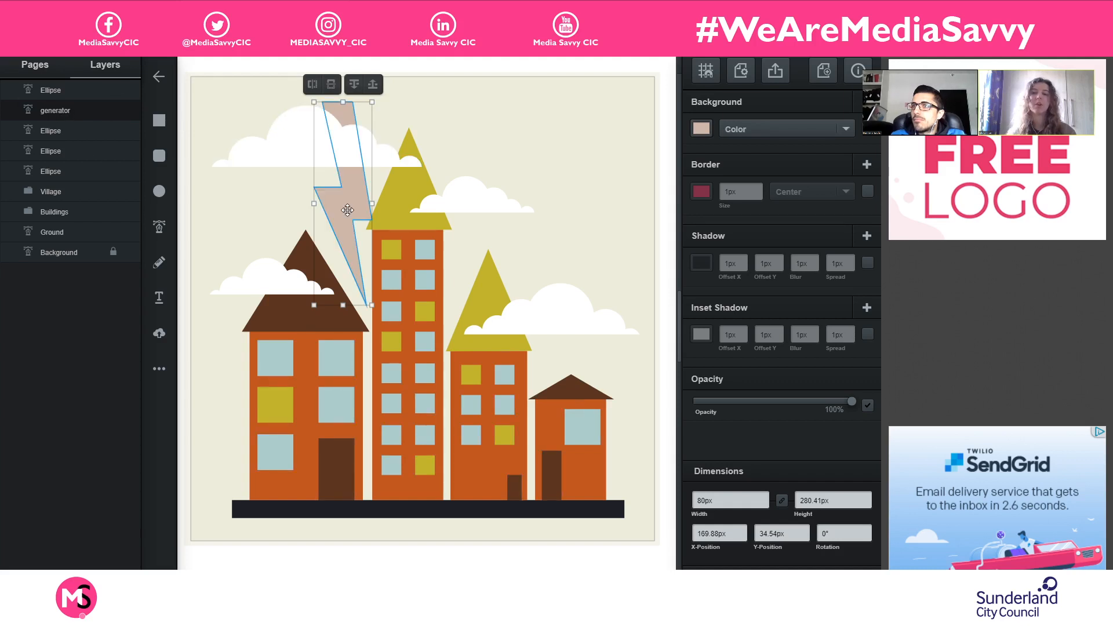
- Widen the lightning bolt to 106 px and rotate it to about 325.22° beneath the large upper-left cloud
{"action": "left_click_drag", "start_coordinate": [350, 214], "coordinate": [367, 241]}
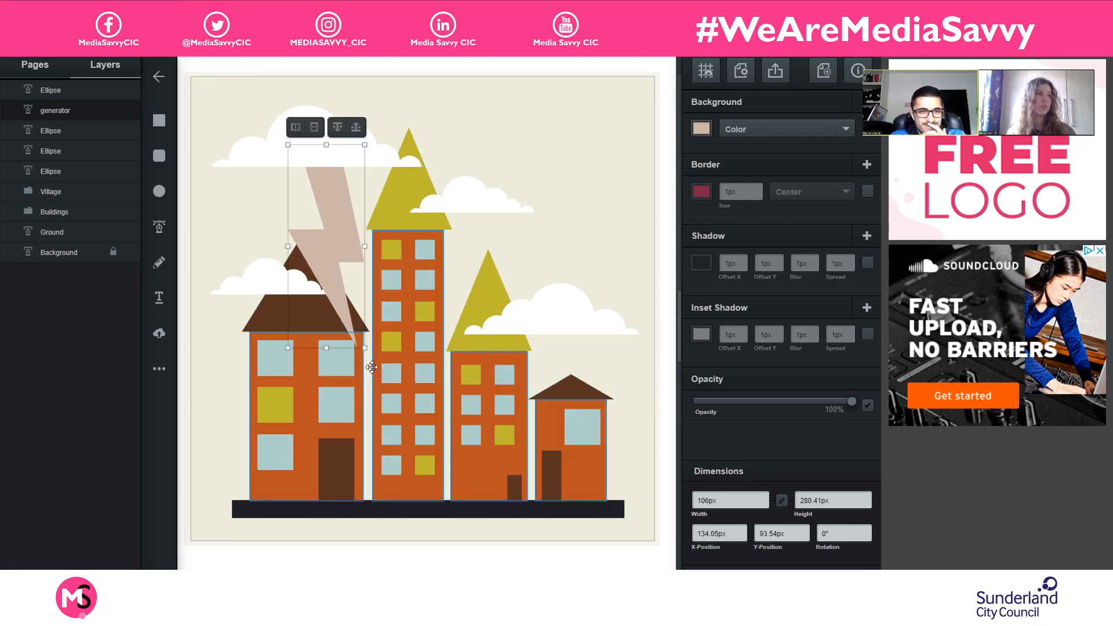
{"action": "left_click_drag", "start_coordinate": [373, 353], "coordinate": [410, 304]}
{"action": "left_click_drag", "start_coordinate": [341, 256], "coordinate": [374, 209]}
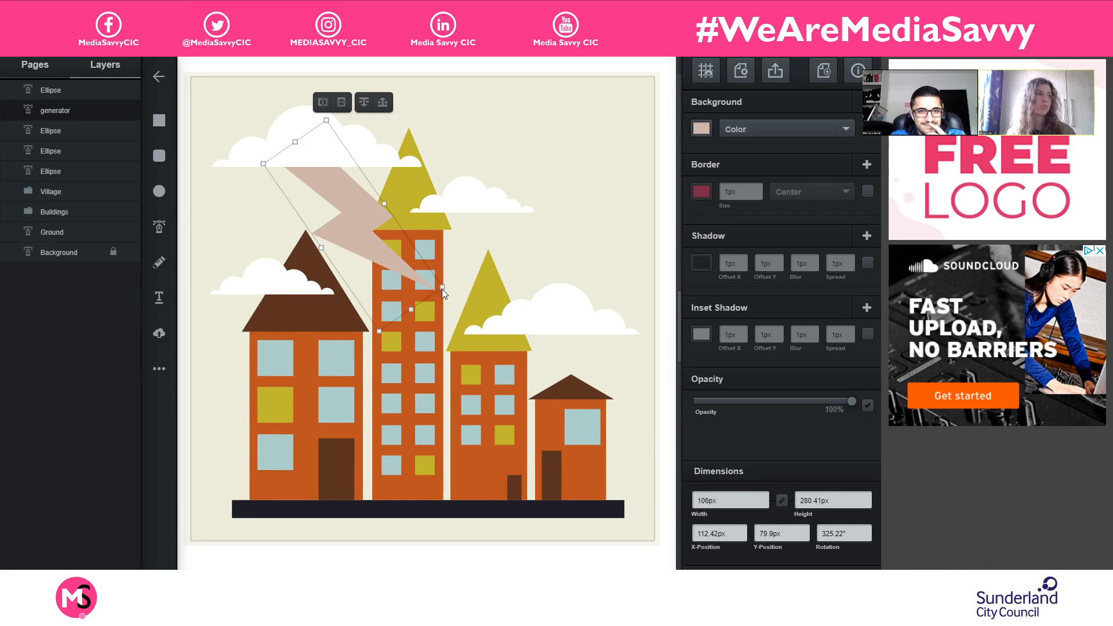
- Shrink the rotated lightning bolt to about 65 by 199 px and place it at about X 119, Y 100 px
{"action": "left_click_drag", "start_coordinate": [442, 288], "coordinate": [381, 245]}
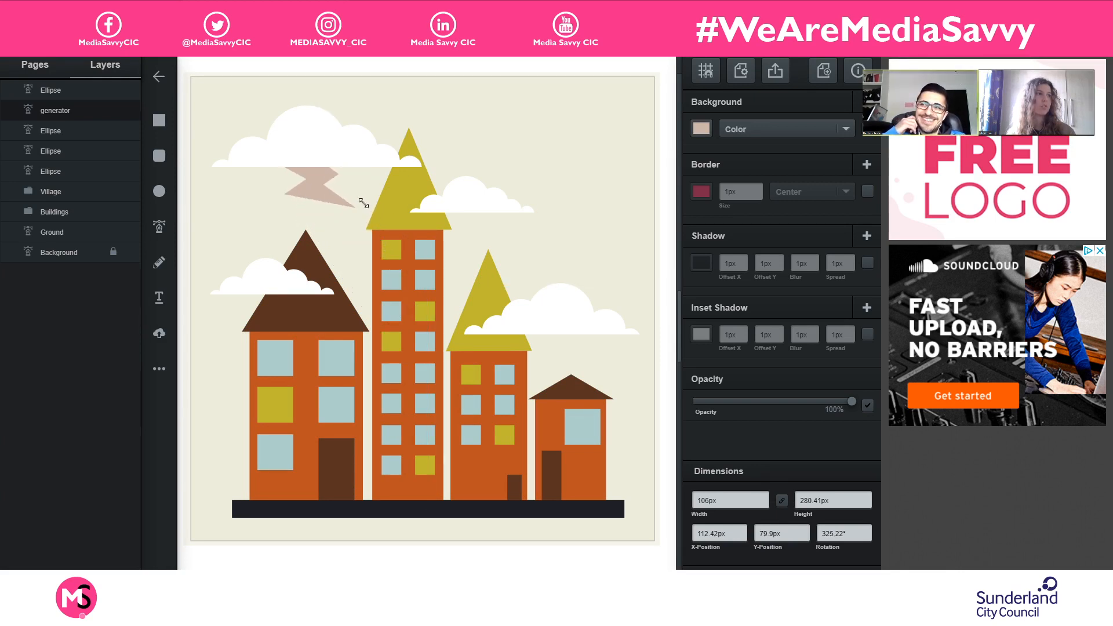
{"action": "left_click_drag", "start_coordinate": [333, 264], "coordinate": [389, 256]}
{"action": "left_click_drag", "start_coordinate": [334, 197], "coordinate": [346, 204]}
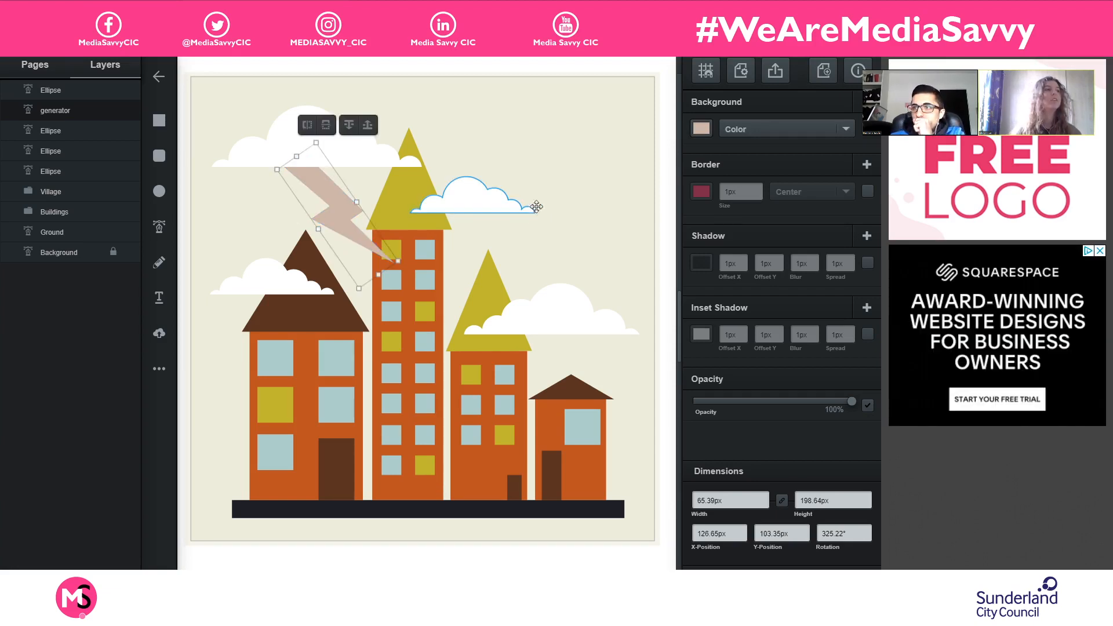
{"action": "left_click_drag", "start_coordinate": [335, 204], "coordinate": [330, 202]}
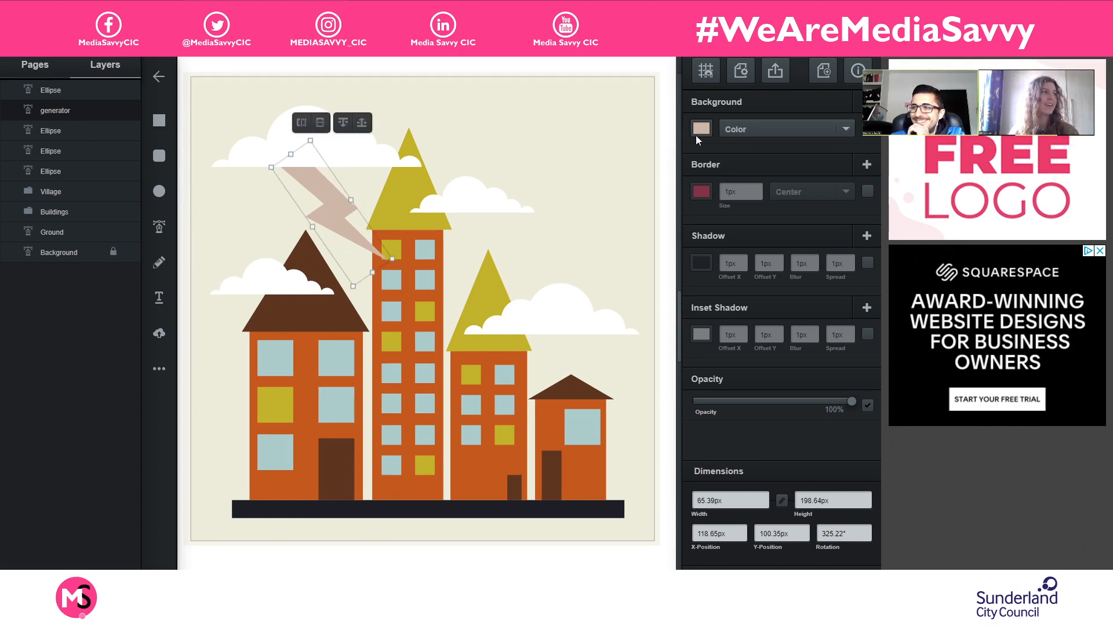
- Fill the lightning bolt with a slightly muted yellow
{"action": "left_click", "coordinate": [701, 129]}
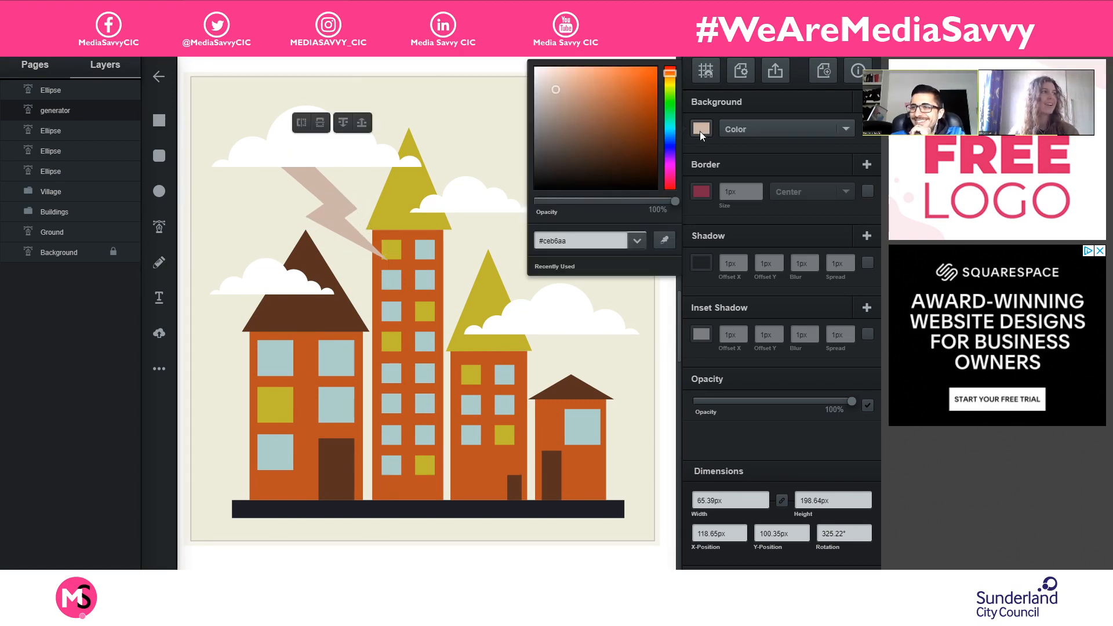
{"action": "left_click", "coordinate": [666, 84]}
{"action": "left_click", "coordinate": [640, 70]}
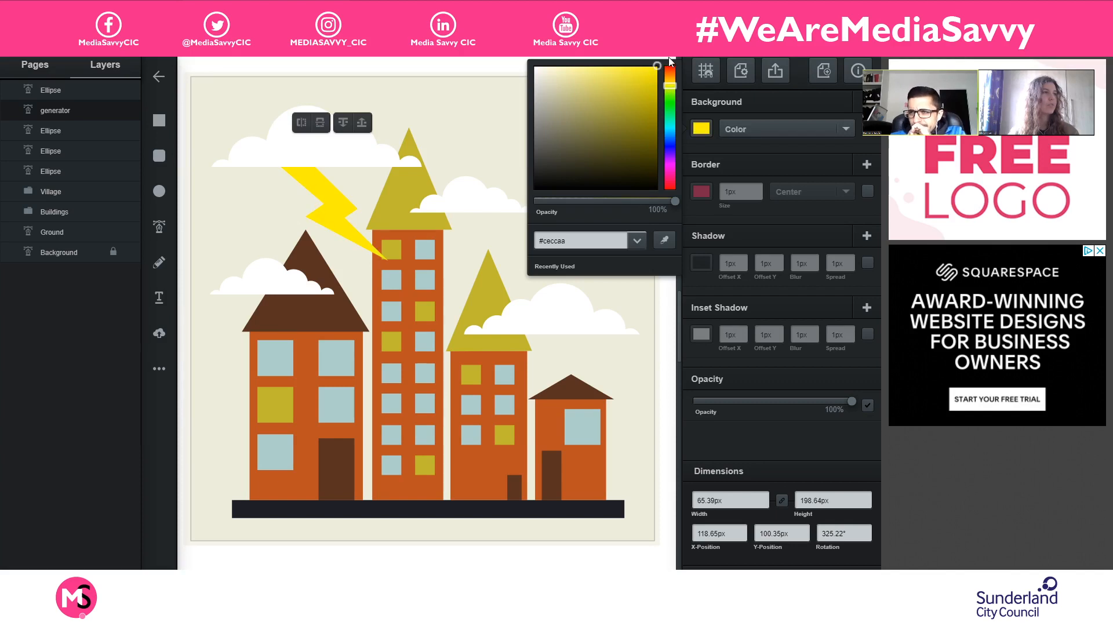
{"action": "left_click_drag", "start_coordinate": [670, 61], "coordinate": [636, 83]}
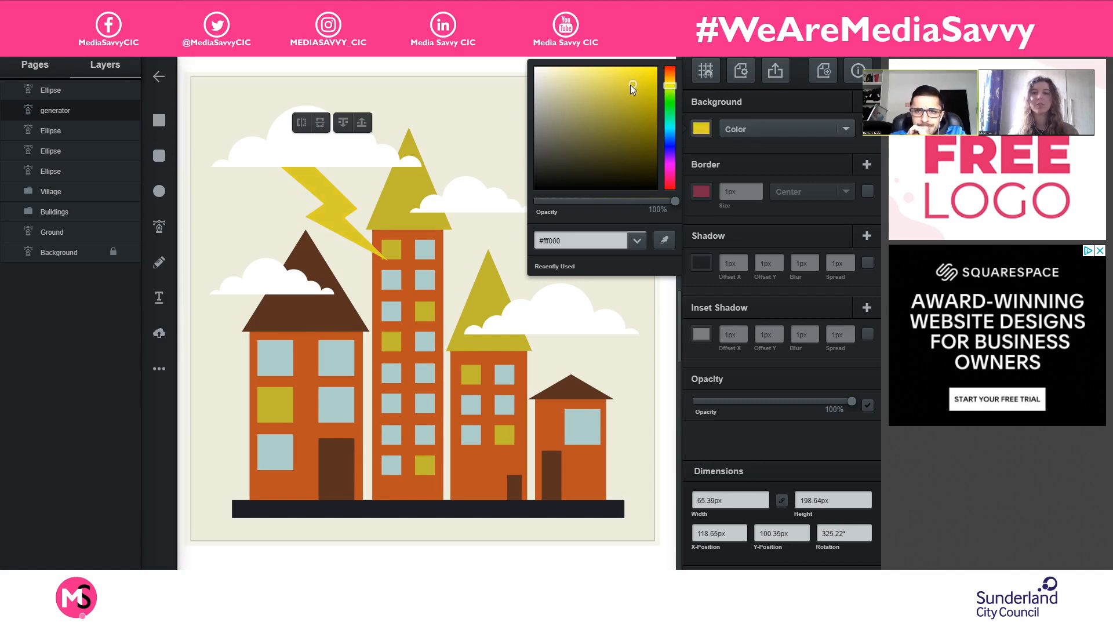
- Delete the lightning bolt and move the large upper-left cloud to about X 19, Y 67 px
{"action": "left_click", "coordinate": [323, 212]}
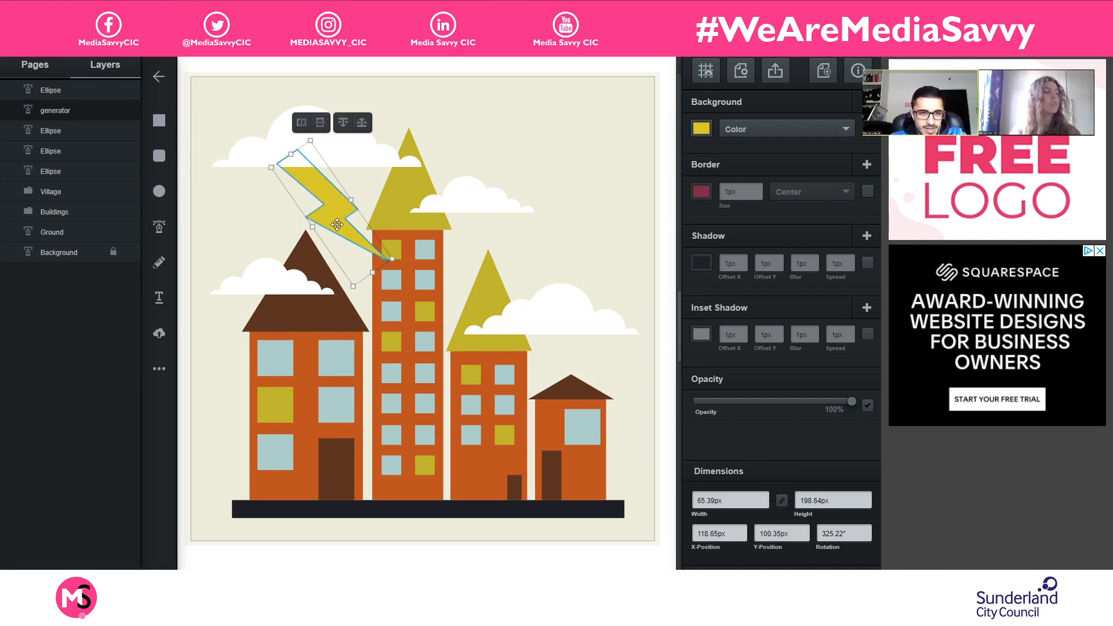
{"action": "key", "text": "Delete"}
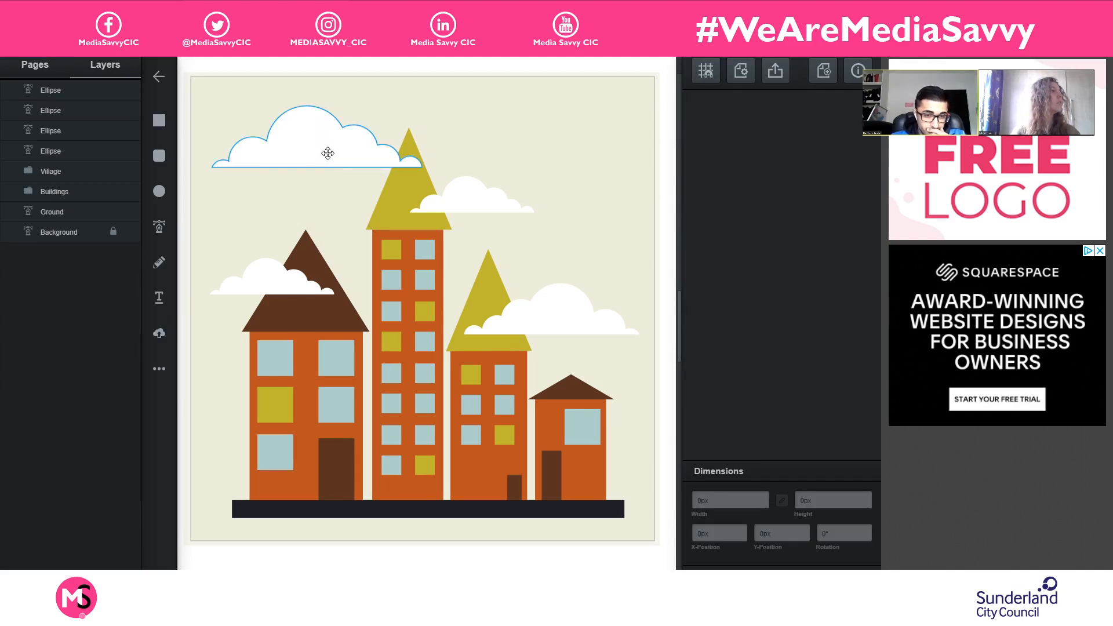
{"action": "left_click_drag", "start_coordinate": [328, 153], "coordinate": [320, 173]}
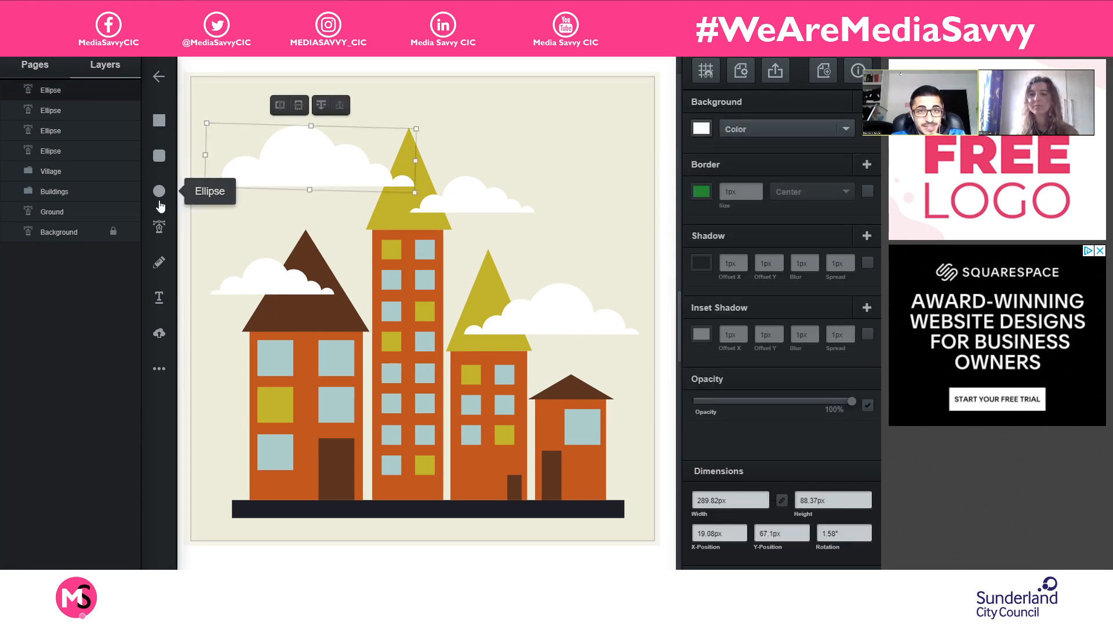
- Draw a circle about 141 px wide and place it behind the large upper-left cloud at about X 118, Y 17 px
{"action": "left_click", "coordinate": [159, 190]}
{"action": "left_click_drag", "start_coordinate": [492, 114], "coordinate": [593, 213]}
{"action": "left_click_drag", "start_coordinate": [490, 178], "coordinate": [323, 143]}
{"action": "left_click_drag", "start_coordinate": [66, 91], "coordinate": [59, 115]}
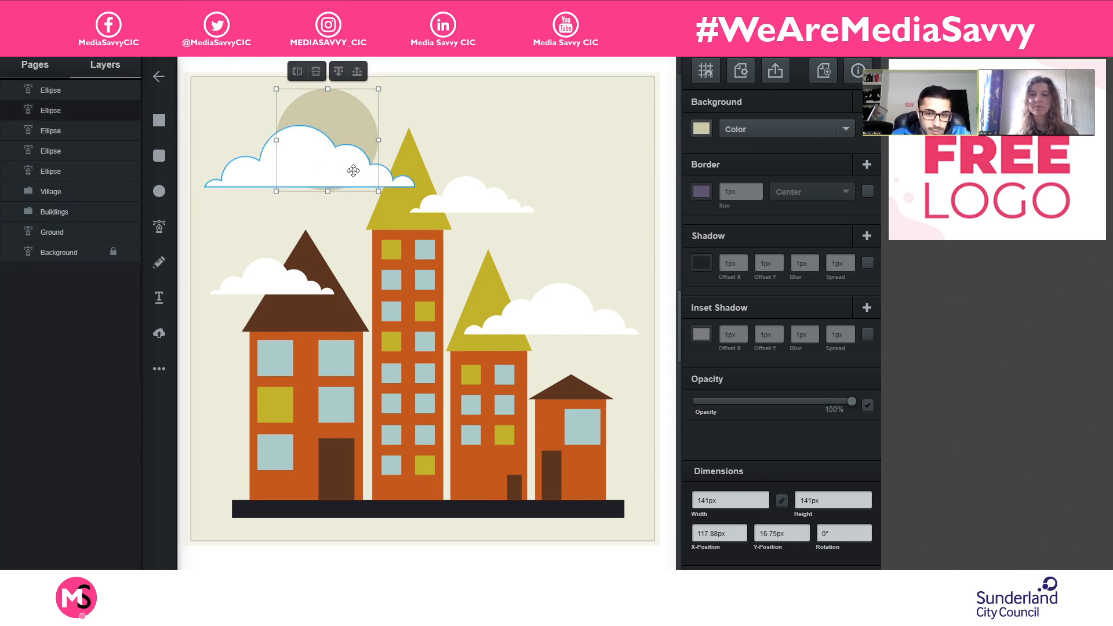
- Shift the large cloud slightly down and left, and shrink the circle to about 103 px at X 66, Y 35 px
{"action": "left_click_drag", "start_coordinate": [353, 171], "coordinate": [345, 188]}
{"action": "mouse_move", "coordinate": [350, 129]}
{"action": "left_mouse_down"}
{"action": "mouse_move", "coordinate": [327, 132]}
{"action": "mouse_move", "coordinate": [343, 131]}
{"action": "left_mouse_up"}
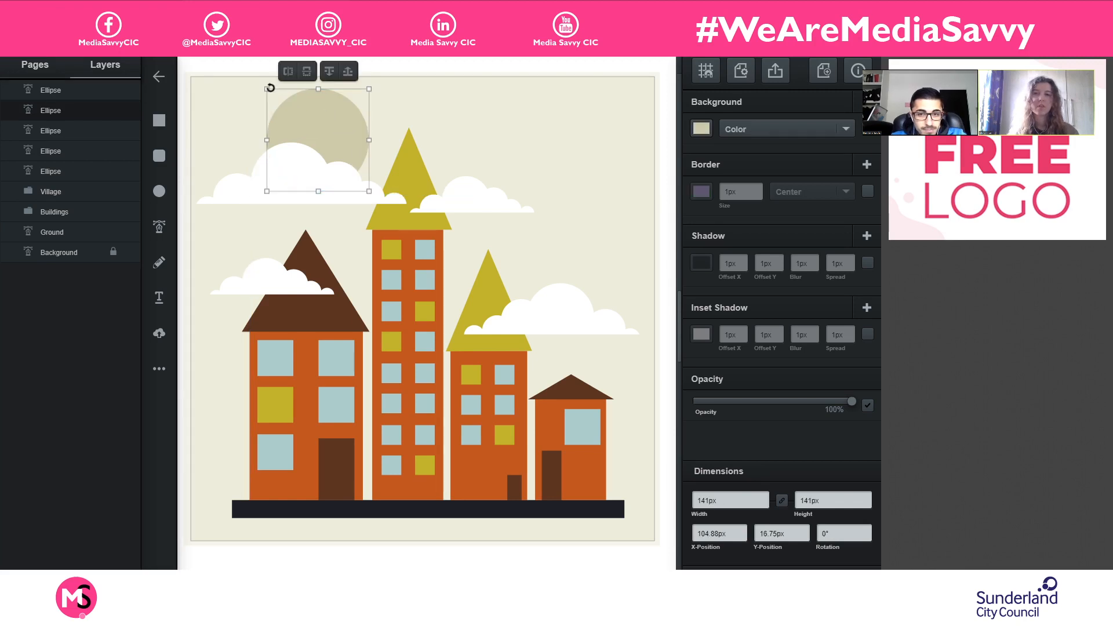
{"action": "left_click_drag", "start_coordinate": [267, 89], "coordinate": [290, 127]}
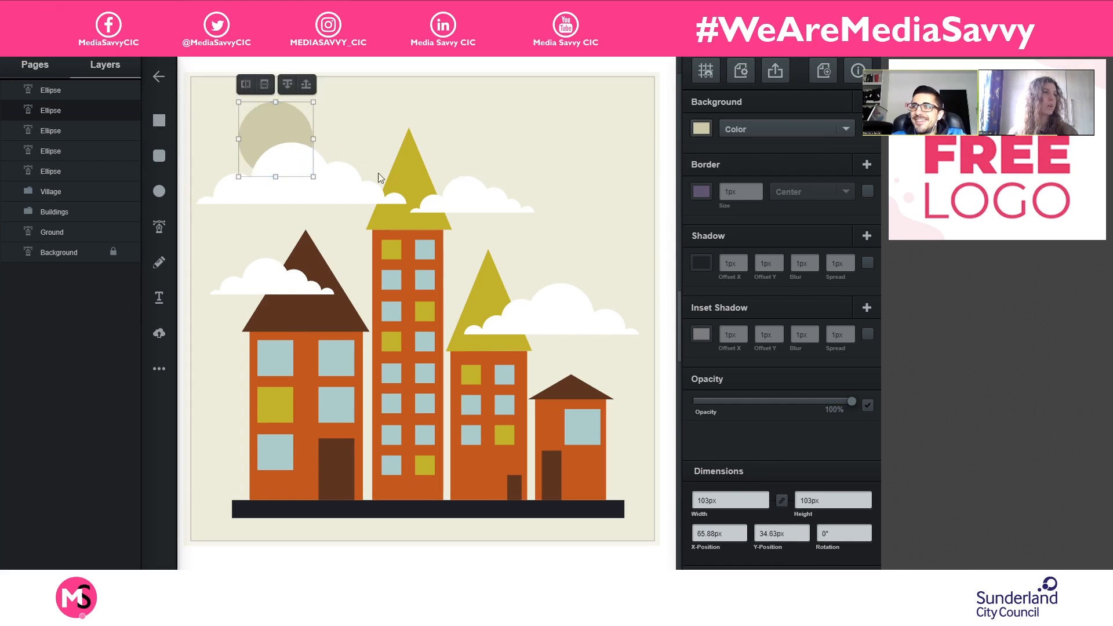
- Move the large cloud back up over the circle, and move both together to about X 23, Y 17 px
{"action": "left_click", "coordinate": [342, 189]}
{"action": "left_click_drag", "start_coordinate": [341, 189], "coordinate": [348, 169]}
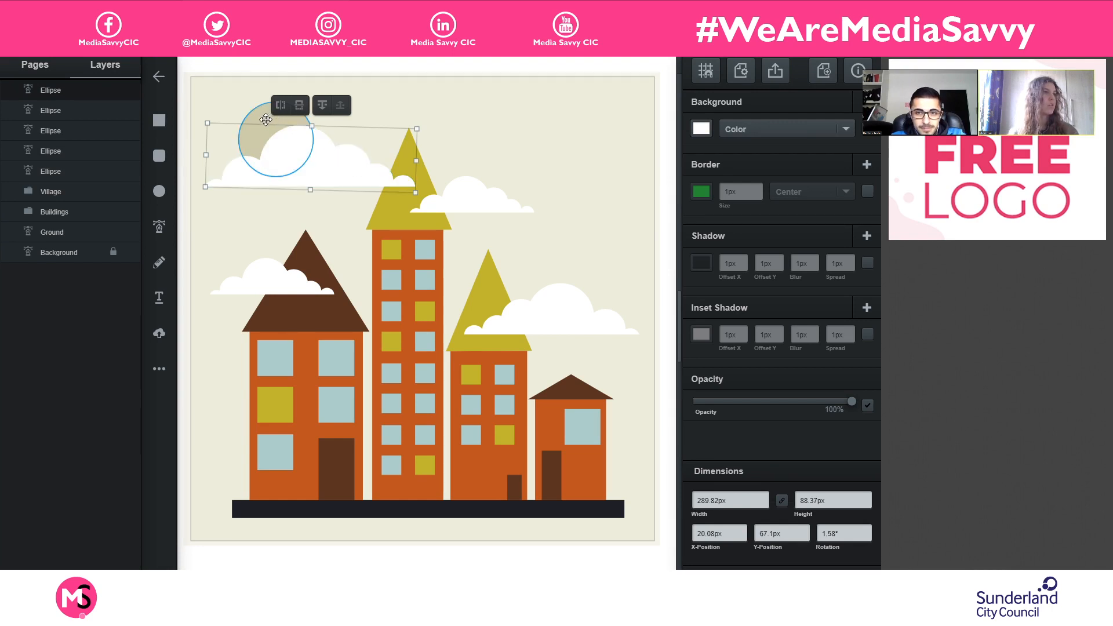
{"action": "left_click", "coordinate": [265, 119], "text": "shift"}
{"action": "mouse_move", "coordinate": [296, 165]}
{"action": "left_mouse_down"}
{"action": "mouse_move", "coordinate": [413, 142]}
{"action": "mouse_move", "coordinate": [536, 136]}
{"action": "mouse_move", "coordinate": [399, 145]}
{"action": "mouse_move", "coordinate": [293, 177]}
{"action": "mouse_move", "coordinate": [288, 154]}
{"action": "mouse_move", "coordinate": [302, 145]}
{"action": "left_mouse_up"}
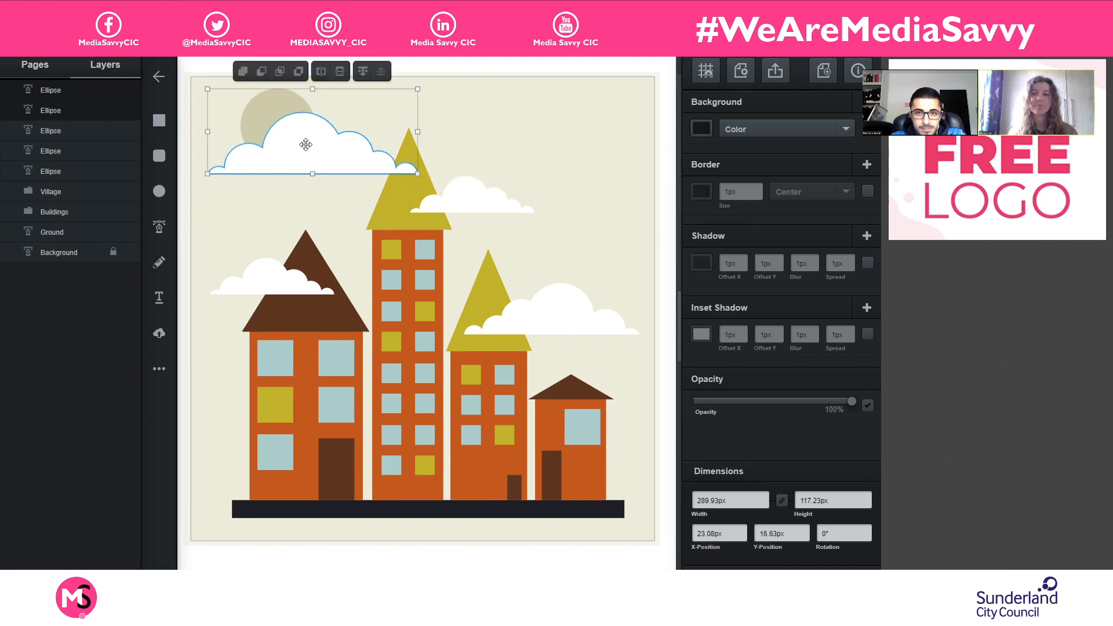
- Try mirroring the selected cloud and circle horizontally, and restore their original orientation
{"action": "left_click", "coordinate": [364, 76]}
{"action": "left_click", "coordinate": [381, 76]}
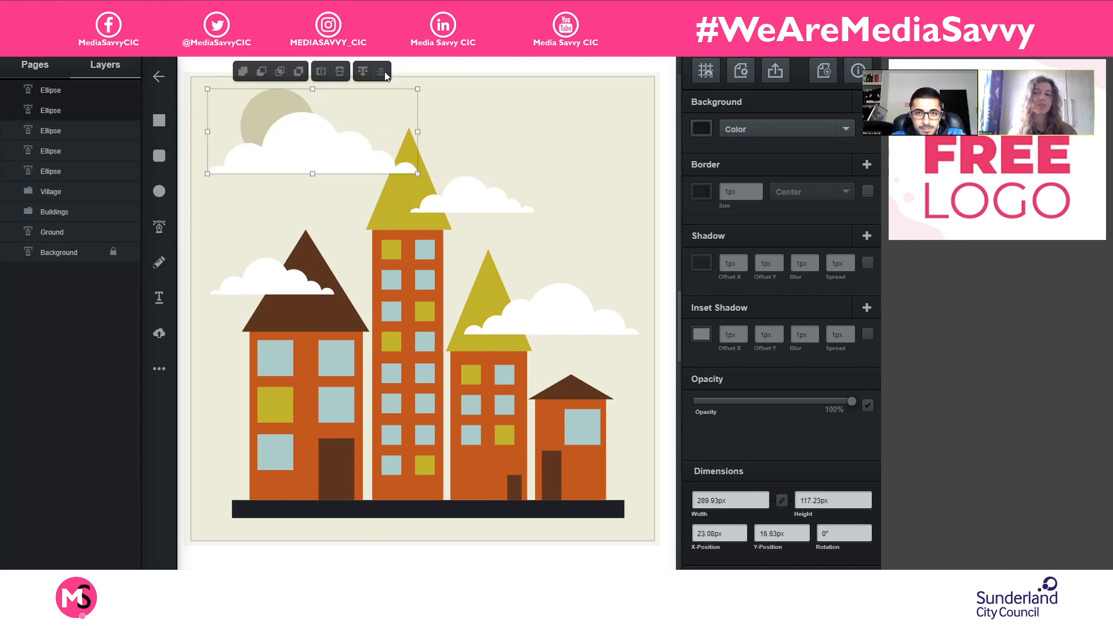
{"action": "left_click", "coordinate": [362, 75]}
{"action": "left_click", "coordinate": [380, 75]}
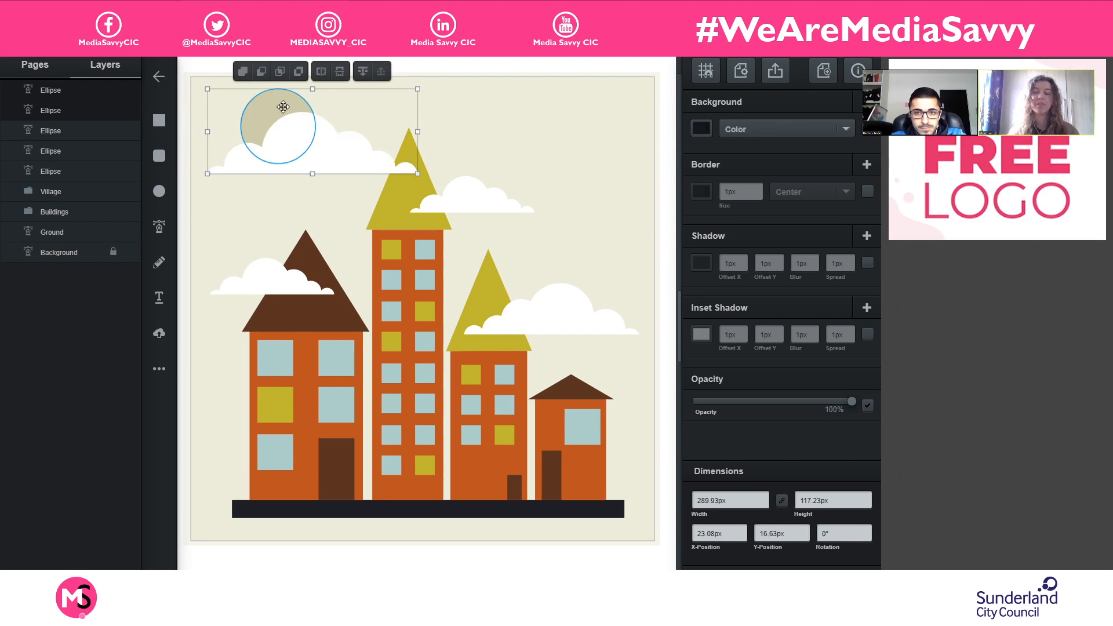
{"action": "left_click", "coordinate": [381, 164]}
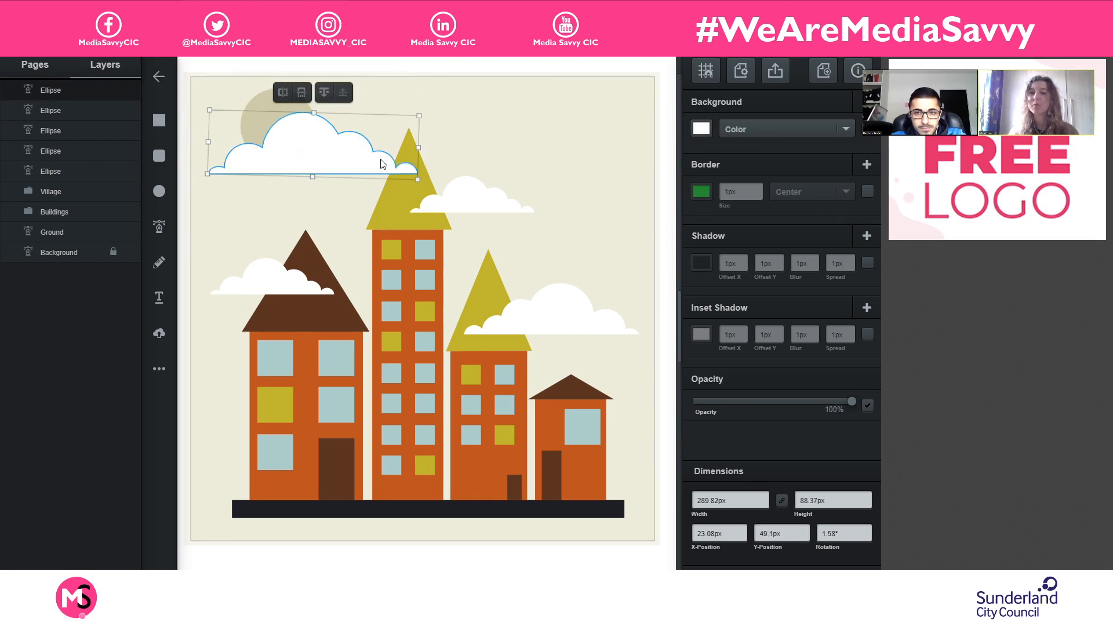
{"action": "left_click", "coordinate": [513, 141]}
{"action": "left_click", "coordinate": [365, 128]}
{"action": "left_click_drag", "start_coordinate": [268, 82], "coordinate": [258, 142]}
{"action": "key", "text": "ctrl+z"}
{"action": "left_click", "coordinate": [386, 88]}
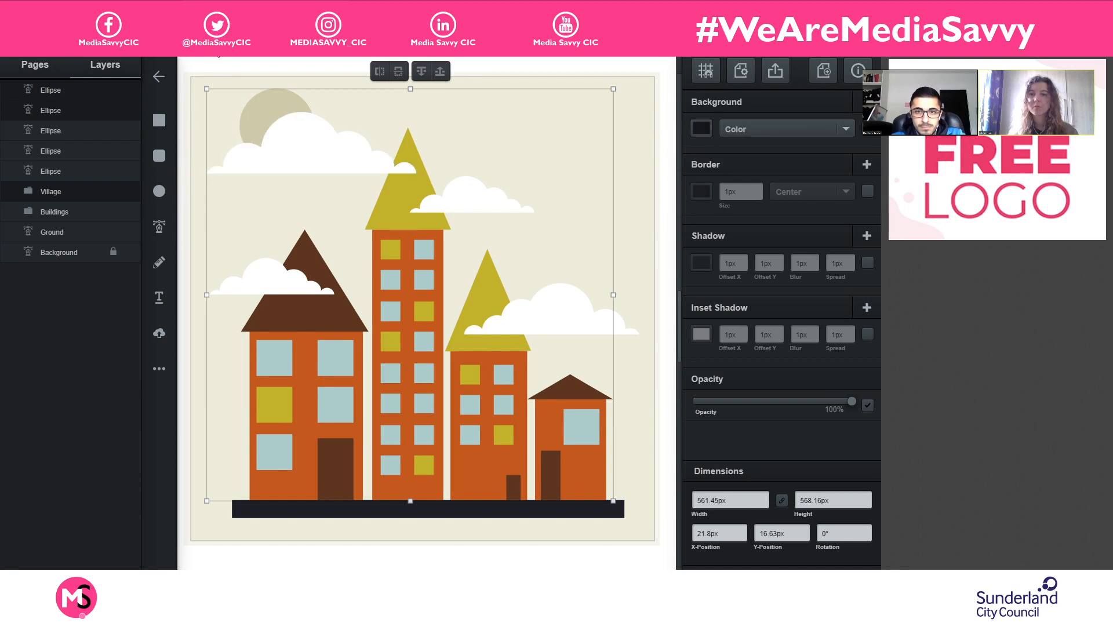
{"action": "left_click", "coordinate": [230, 67]}
- Try flipping the large cloud and circle vertically and horizontally and moving them across the sky, and undo these changes
{"action": "left_click", "coordinate": [273, 107]}
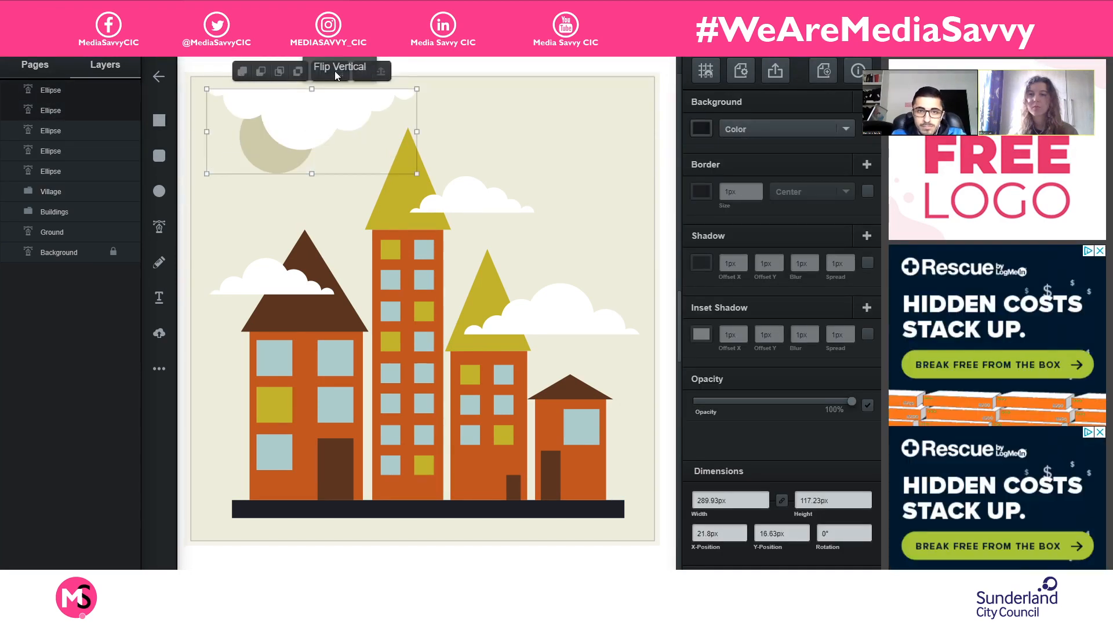
{"action": "left_click", "coordinate": [339, 74]}
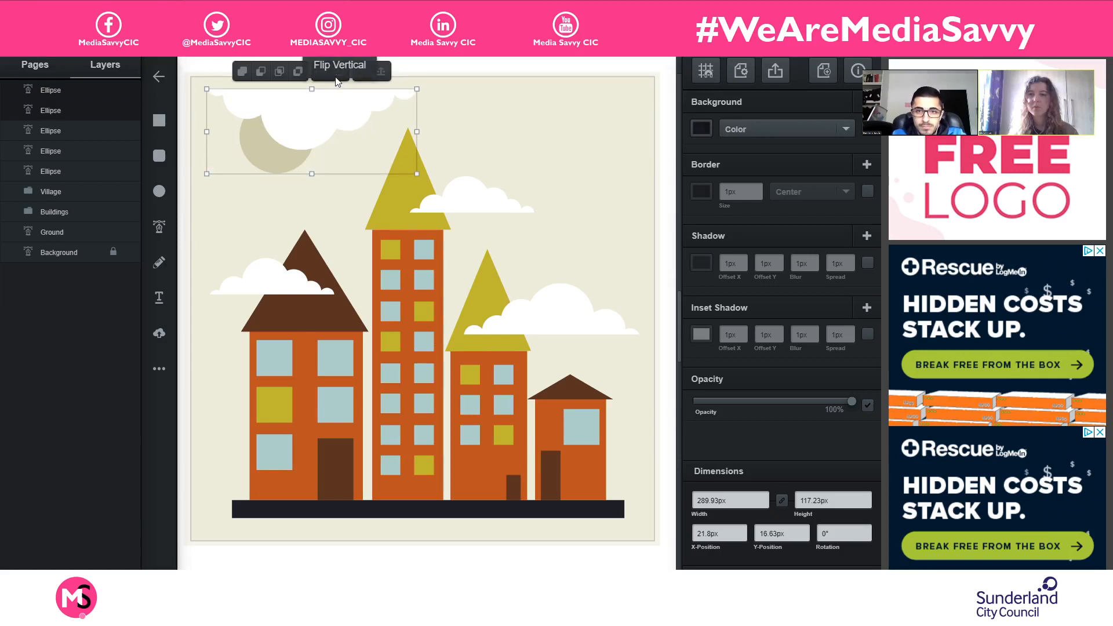
{"action": "left_click", "coordinate": [338, 76]}
{"action": "left_click", "coordinate": [320, 77]}
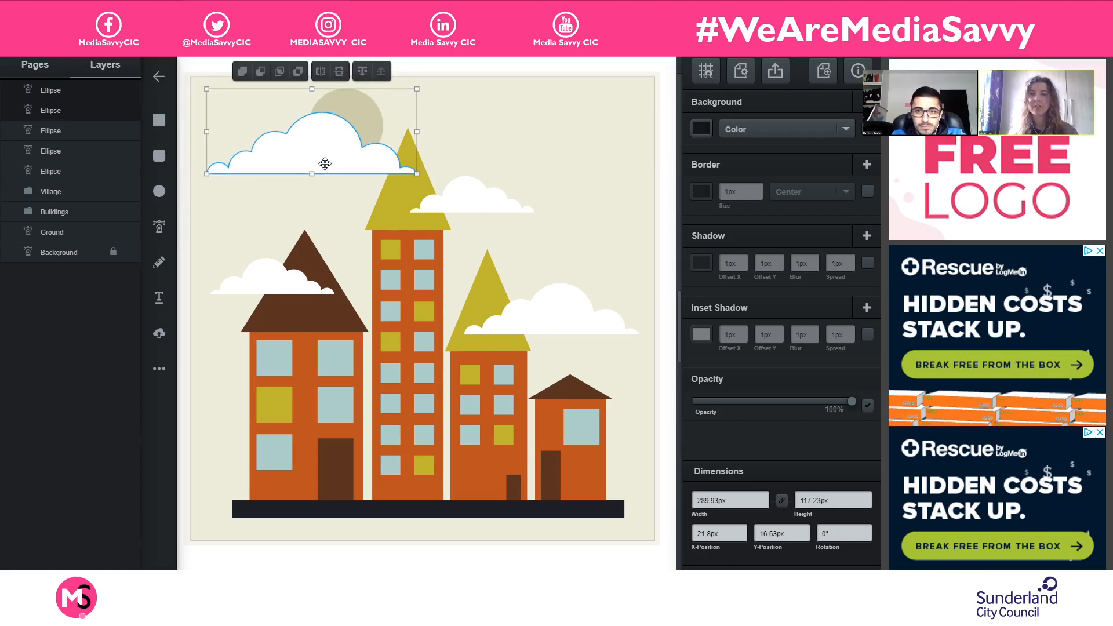
{"action": "left_click_drag", "start_coordinate": [323, 164], "coordinate": [564, 157]}
{"action": "key", "text": "ctrl+z"}
{"action": "key", "text": "ctrl+z"}
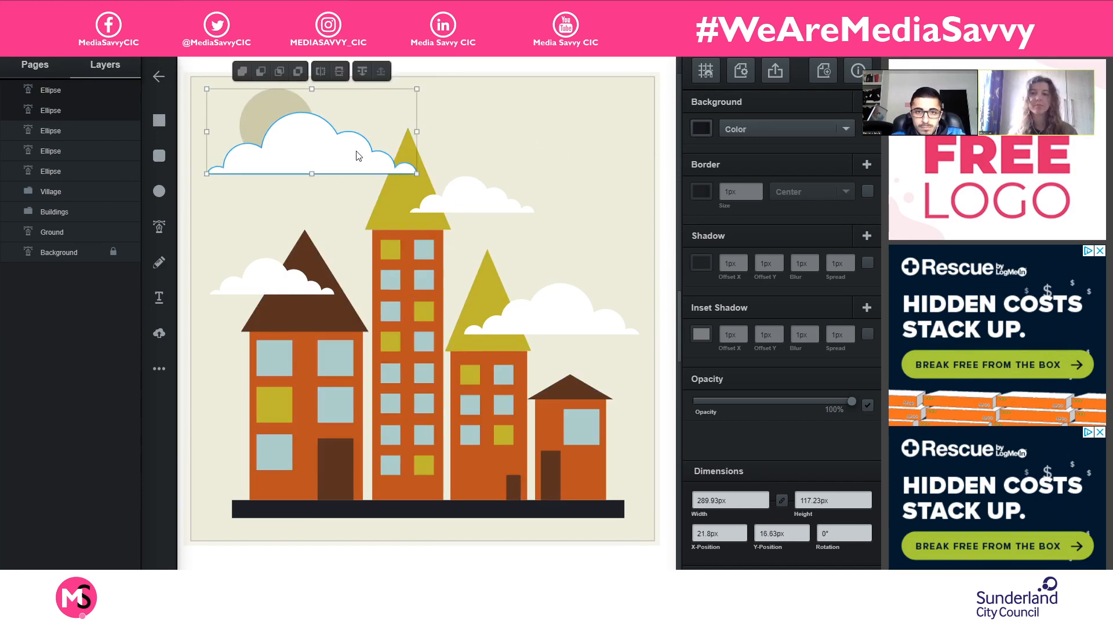
- Recolour the sun circle with the olive yellow sampled from the tallest tower's roof
{"action": "left_click", "coordinate": [545, 137]}
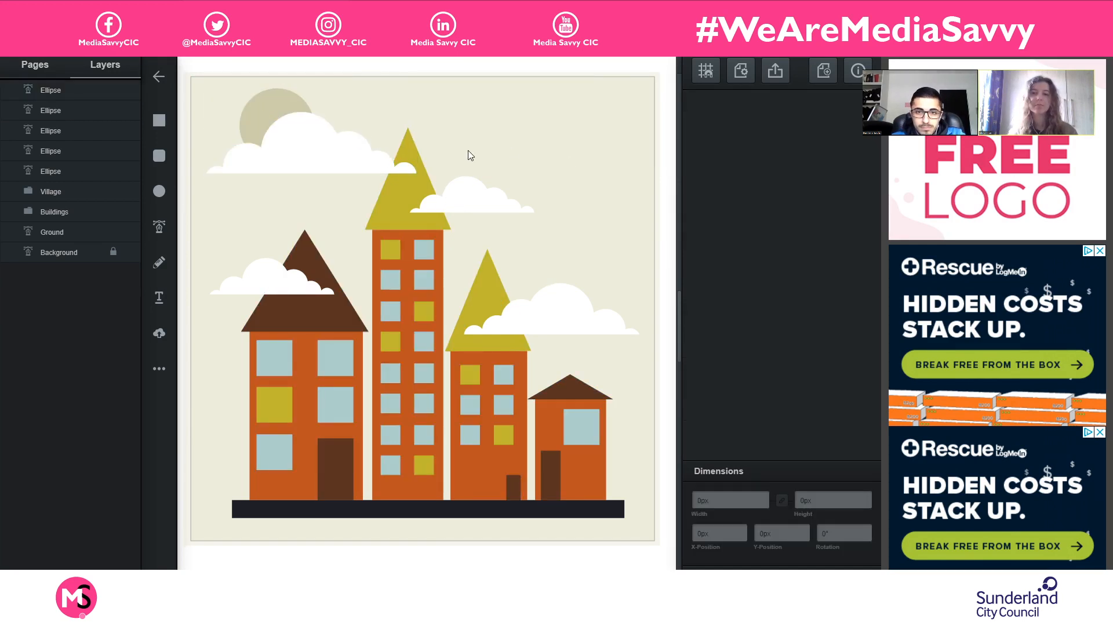
{"action": "left_click", "coordinate": [256, 118]}
{"action": "left_click", "coordinate": [702, 128]}
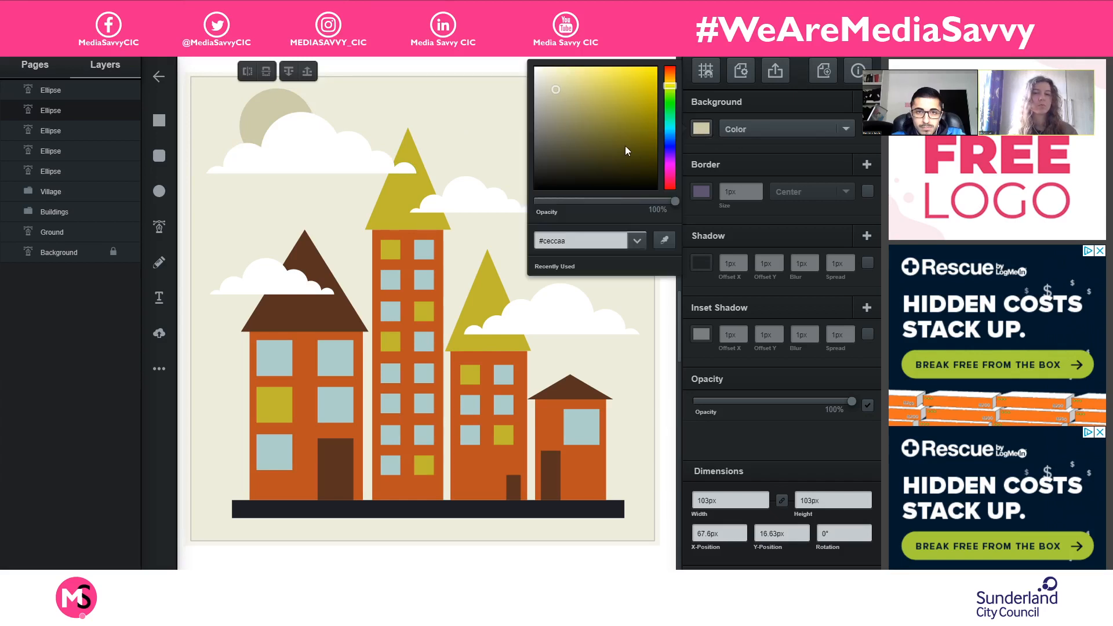
{"action": "left_click", "coordinate": [665, 240]}
{"action": "left_click", "coordinate": [400, 199]}
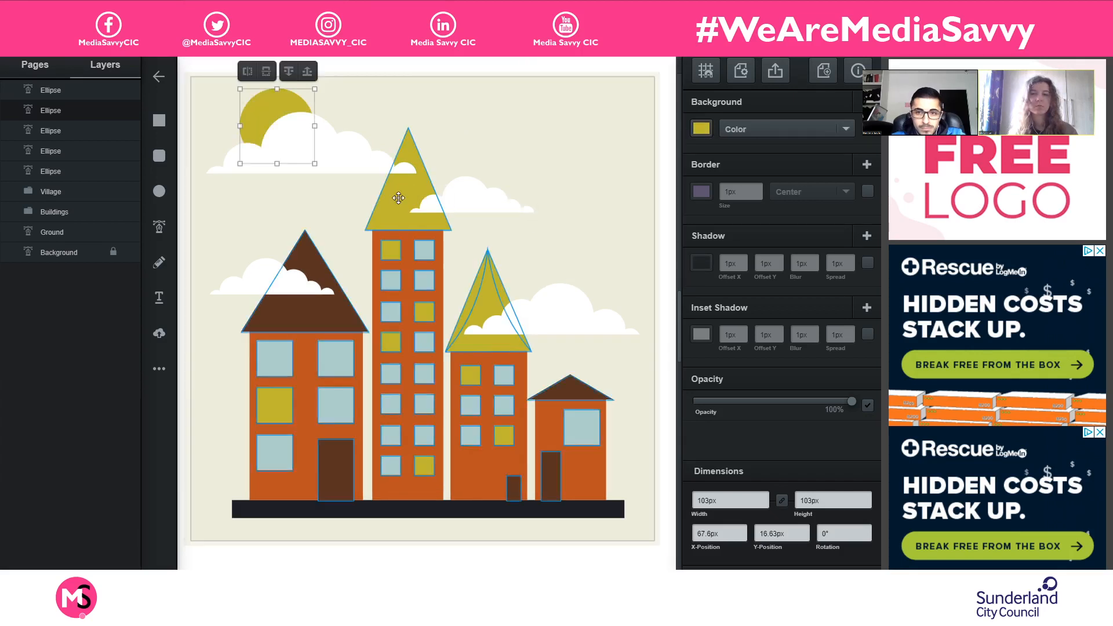
{"action": "left_click", "coordinate": [665, 152]}
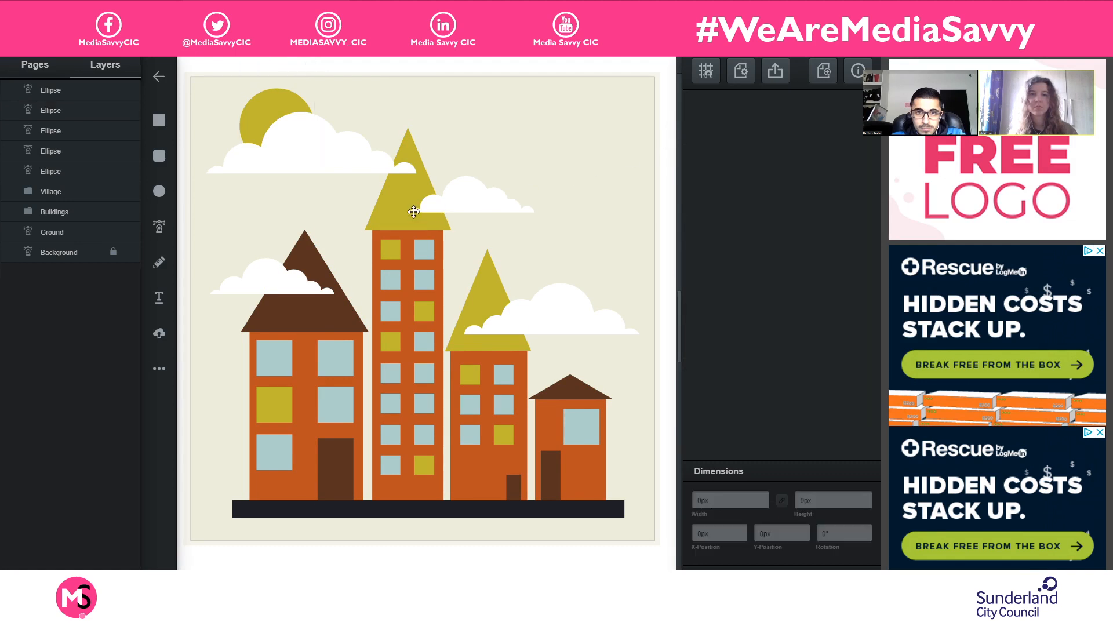
- Duplicate the small cloud over the brown roof, move the copy to the sky beside the tallest tower, and enlarge it to about 229 x 70 px
{"action": "left_click", "coordinate": [281, 283]}
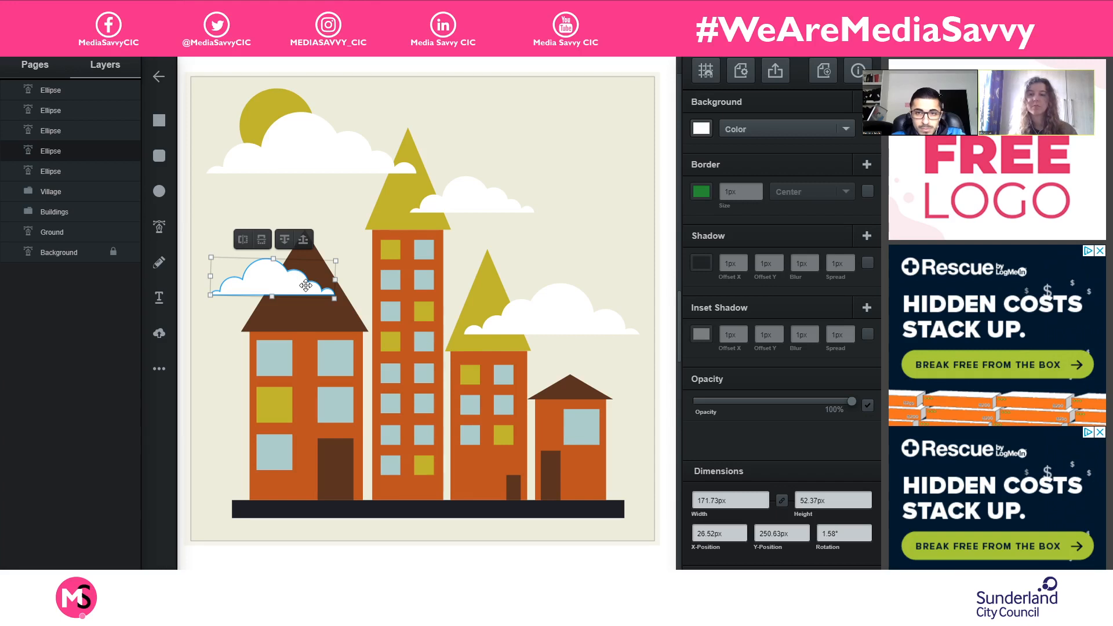
{"action": "key", "text": "ctrl+d"}
{"action": "left_click_drag", "start_coordinate": [306, 286], "coordinate": [519, 190]}
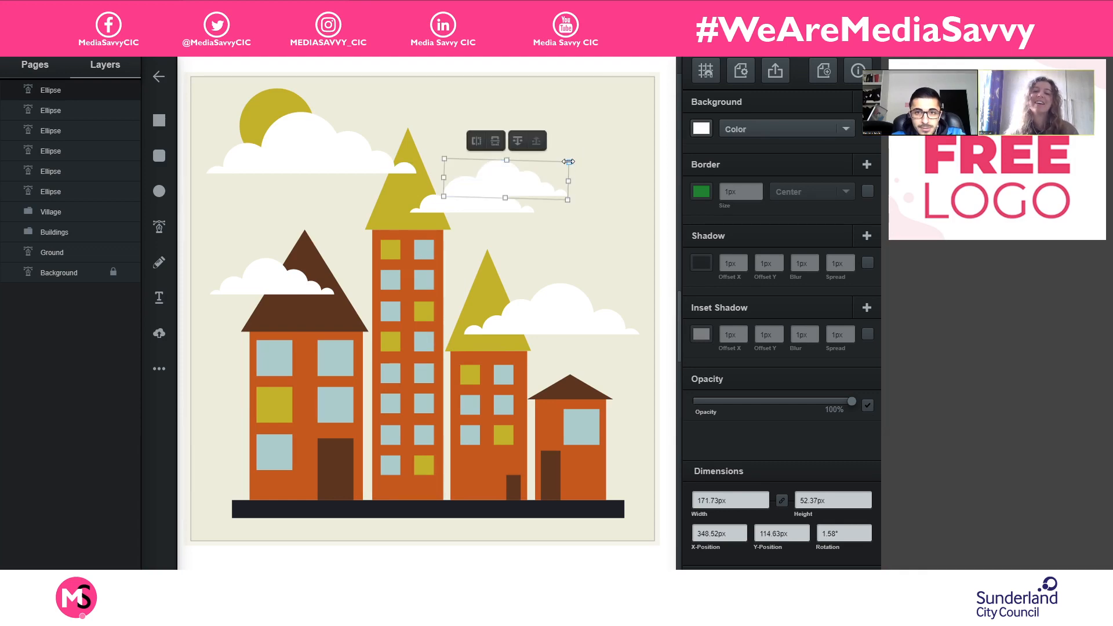
{"action": "left_click_drag", "start_coordinate": [572, 160], "coordinate": [613, 142]}
{"action": "left_click_drag", "start_coordinate": [563, 179], "coordinate": [575, 179]}
{"action": "left_click_drag", "start_coordinate": [553, 196], "coordinate": [553, 184]}
- Recolour the enlarged cloud copy by sampling the cream background and darkening that shade to a mid grey
{"action": "left_click", "coordinate": [701, 128]}
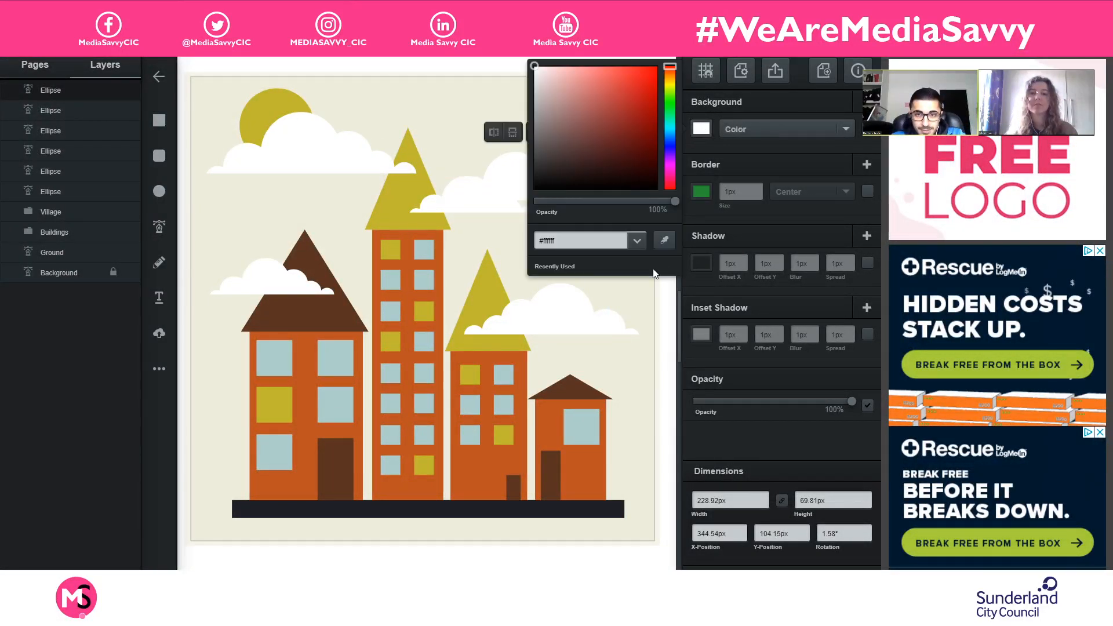
{"action": "left_click", "coordinate": [664, 240]}
{"action": "left_click", "coordinate": [452, 102]}
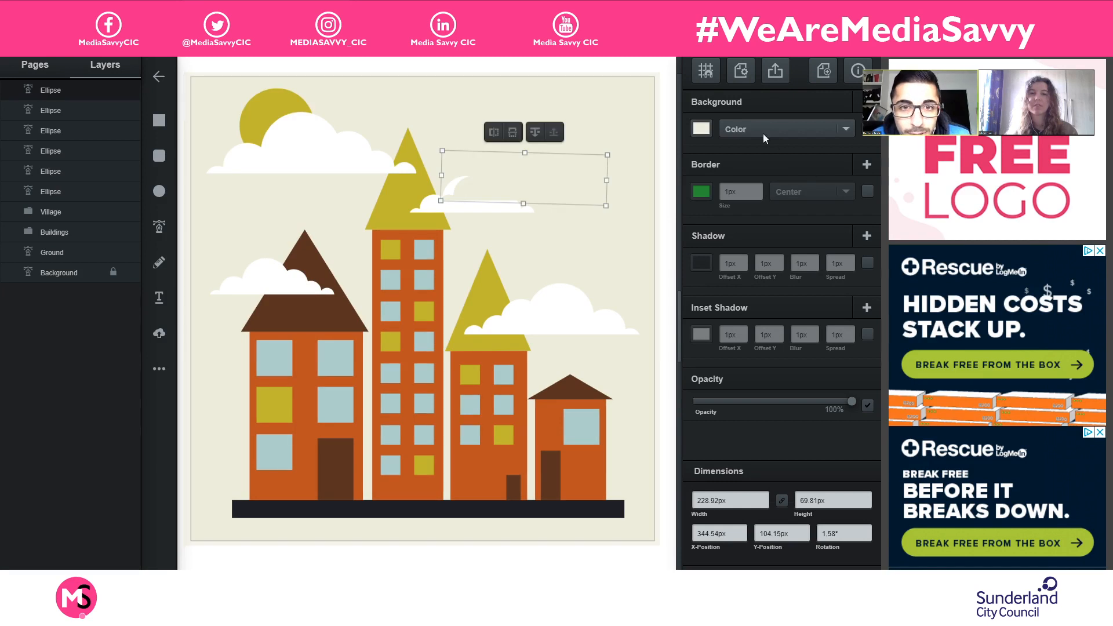
{"action": "left_click", "coordinate": [702, 128]}
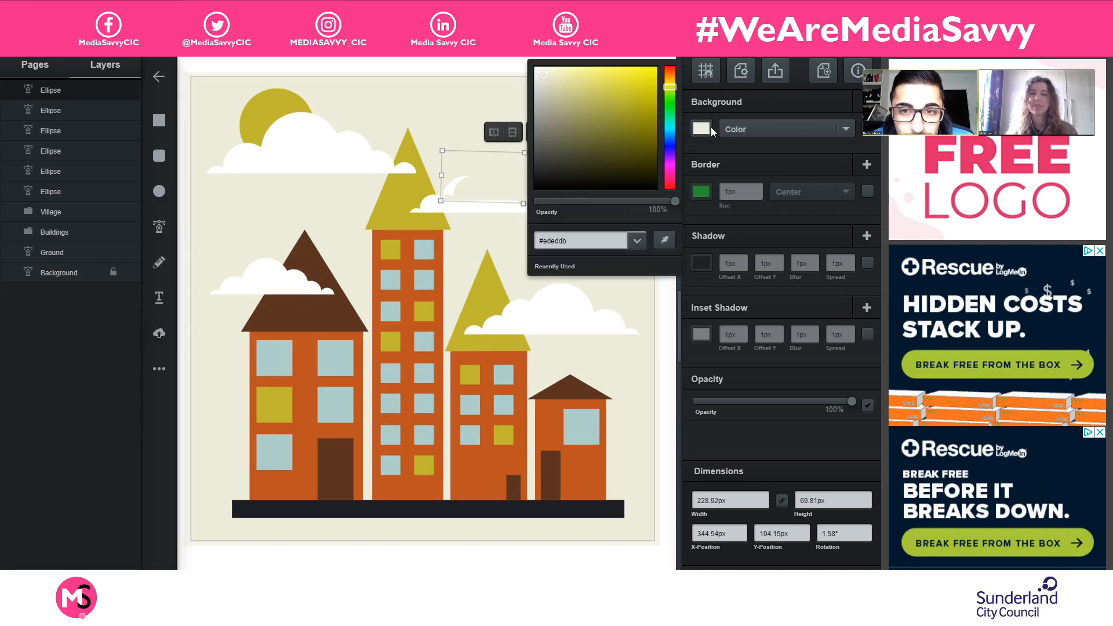
{"action": "left_click", "coordinate": [545, 102]}
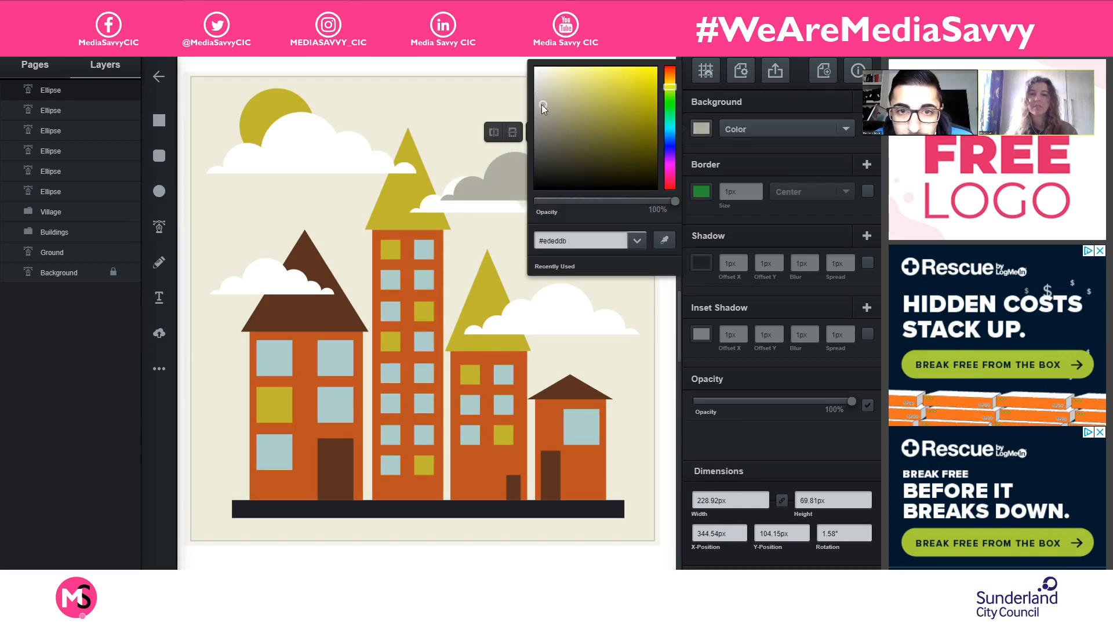
{"action": "left_click", "coordinate": [428, 123]}
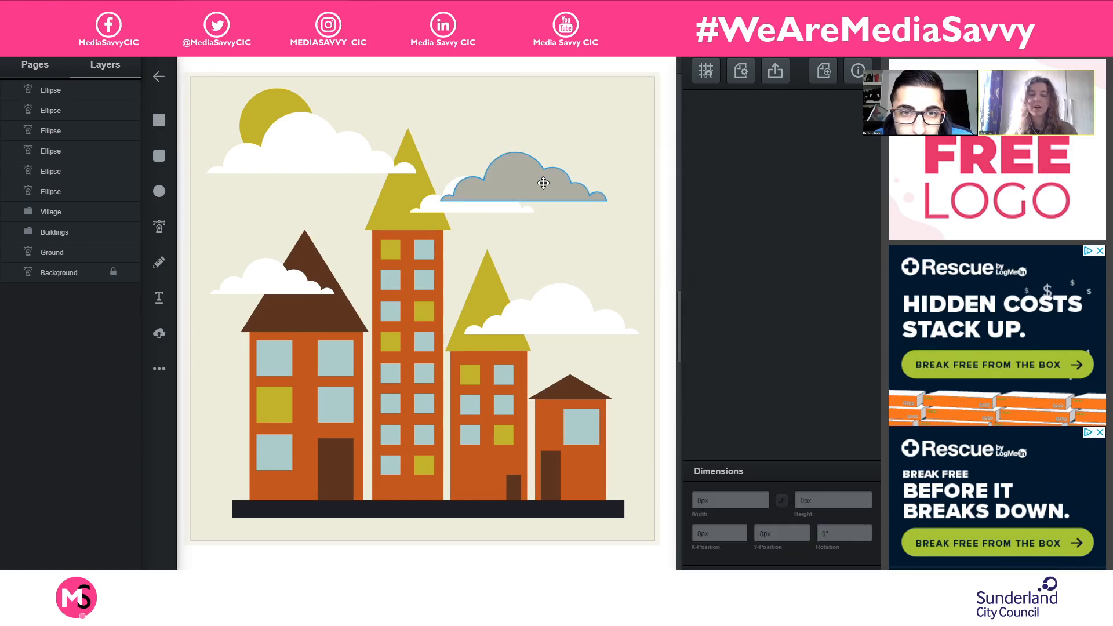
- Position the grey cloud behind the small white cloud beside the tallest tower's roof, ordering its layer below the Village group
{"action": "left_click_drag", "start_coordinate": [543, 183], "coordinate": [567, 182]}
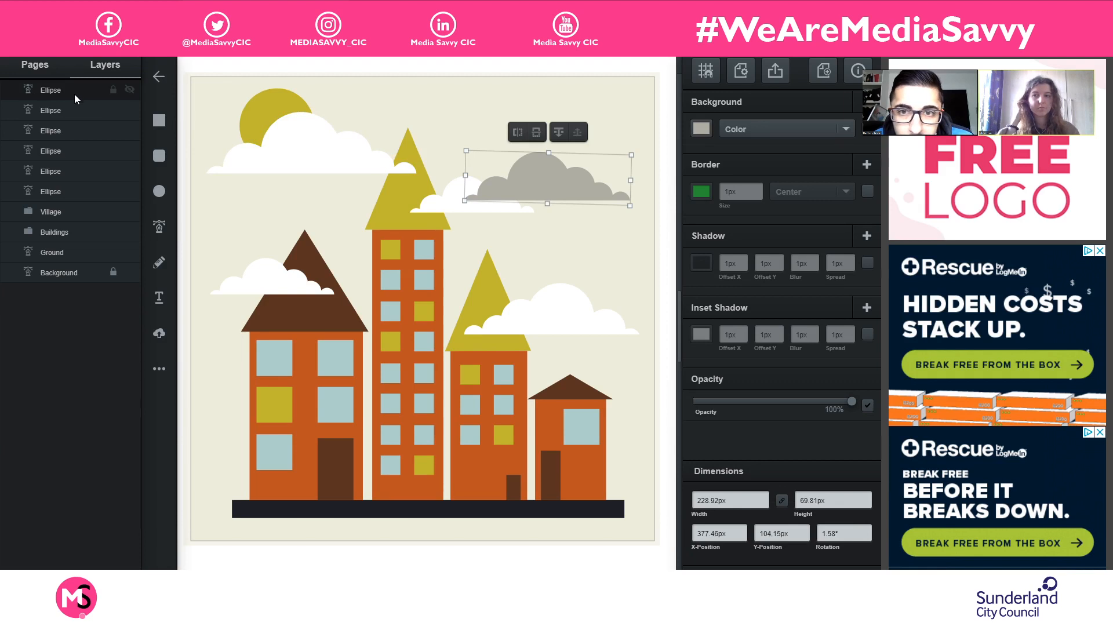
{"action": "left_click_drag", "start_coordinate": [74, 94], "coordinate": [76, 197]}
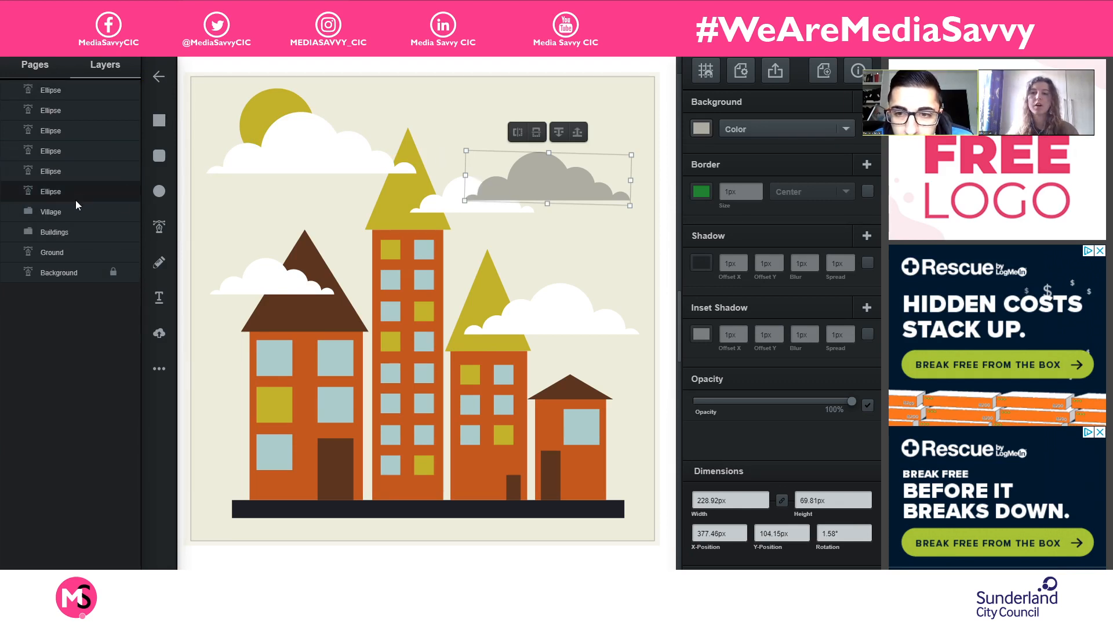
{"action": "left_click", "coordinate": [447, 202]}
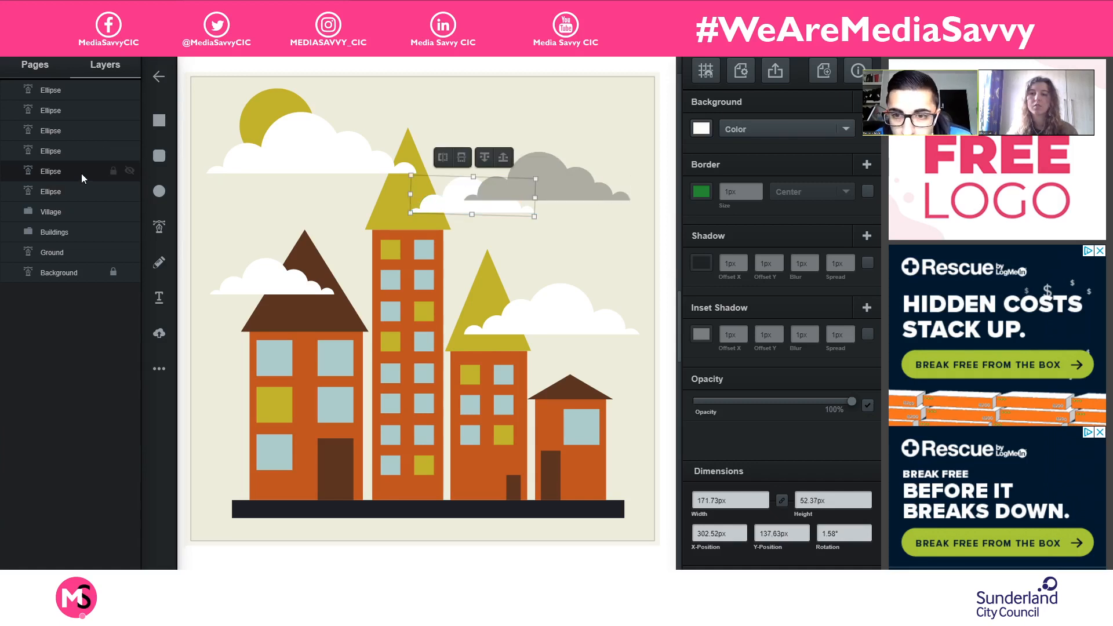
{"action": "left_click_drag", "start_coordinate": [81, 173], "coordinate": [79, 216]}
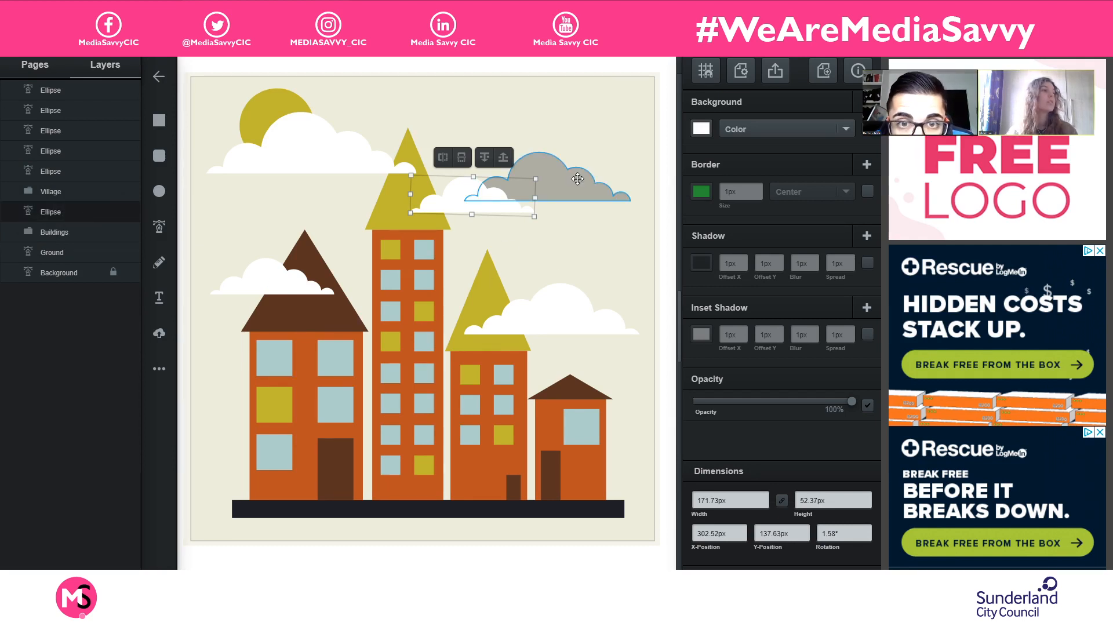
{"action": "left_click_drag", "start_coordinate": [577, 178], "coordinate": [310, 277]}
- Duplicate the grey cloud, flip the copy horizontally, and place it over the large white cloud at about X 125, Y 71 px
{"action": "key", "text": "ctrl+d"}
{"action": "left_click_drag", "start_coordinate": [382, 294], "coordinate": [349, 155]}
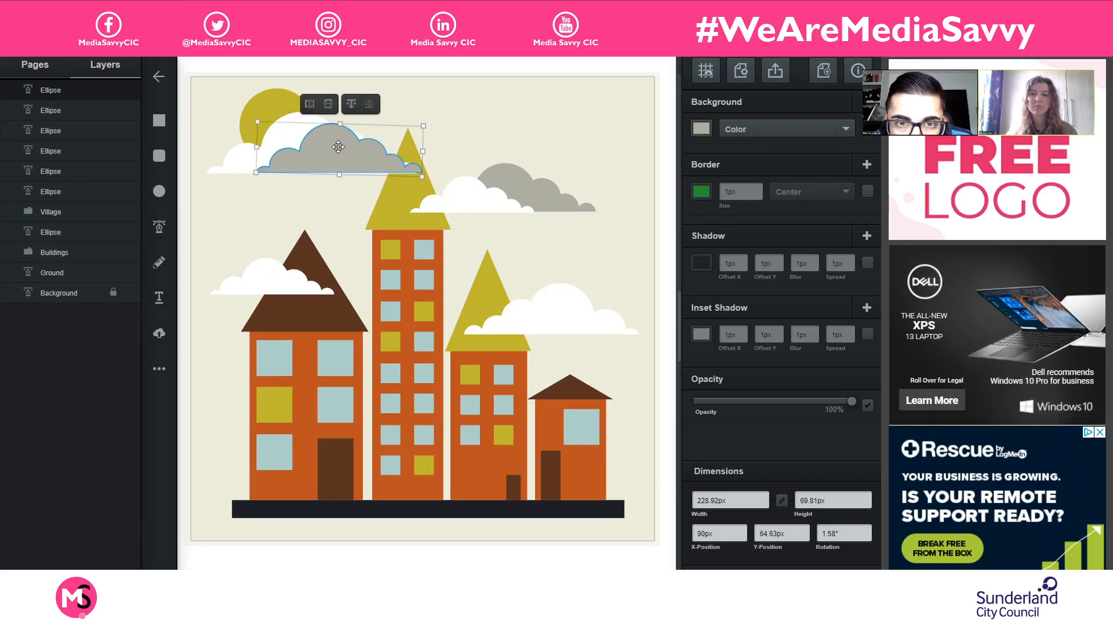
{"action": "left_click", "coordinate": [353, 107]}
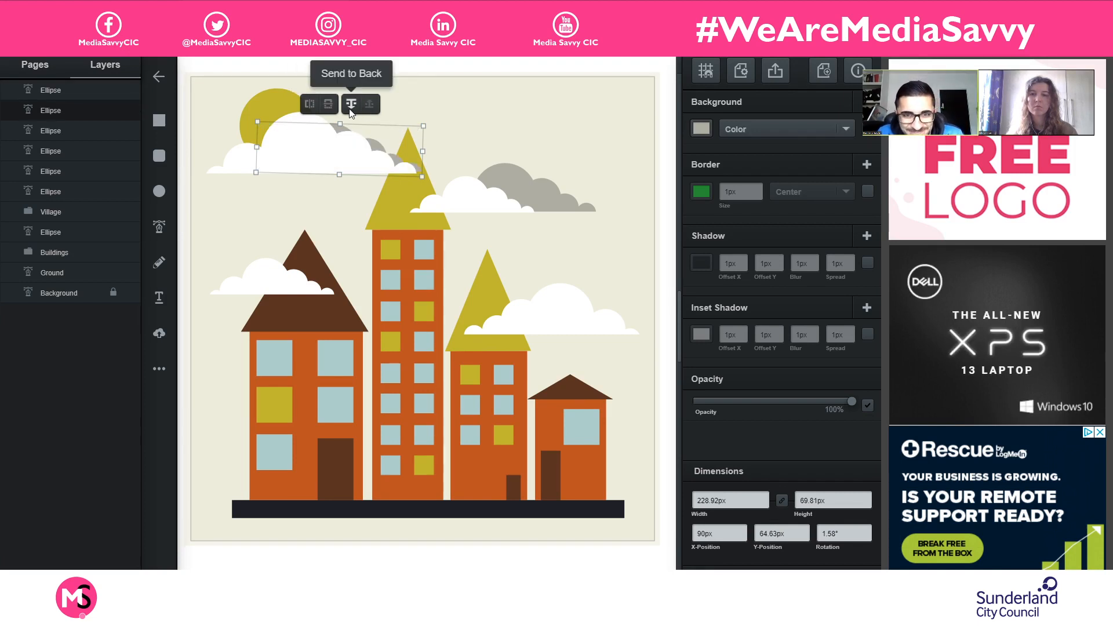
{"action": "left_click", "coordinate": [368, 106]}
{"action": "left_click", "coordinate": [307, 110]}
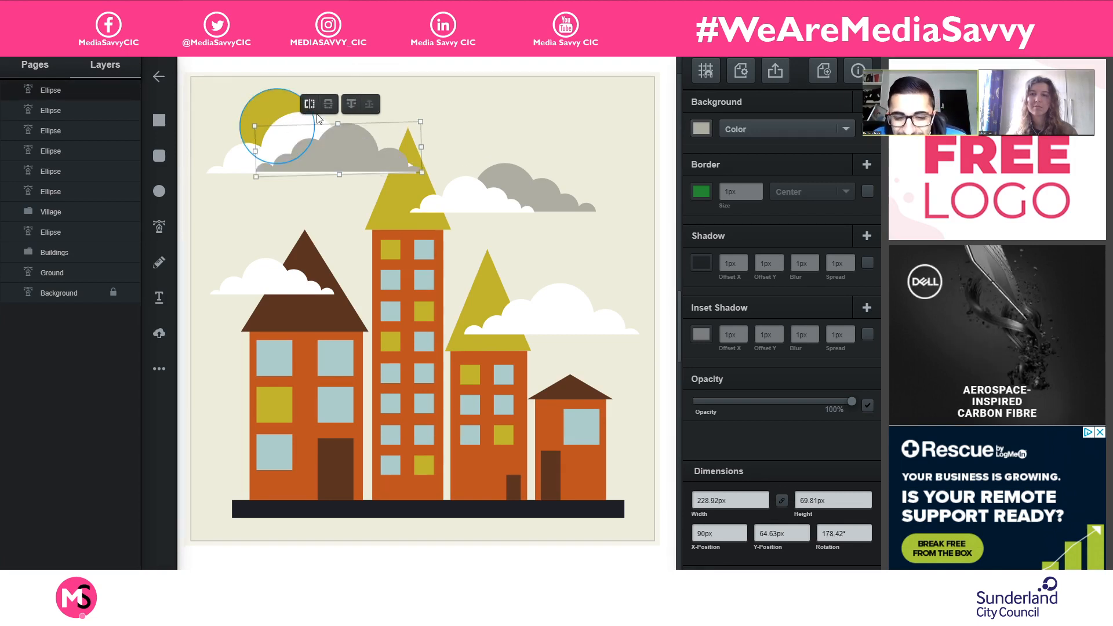
{"action": "left_click_drag", "start_coordinate": [353, 150], "coordinate": [377, 153]}
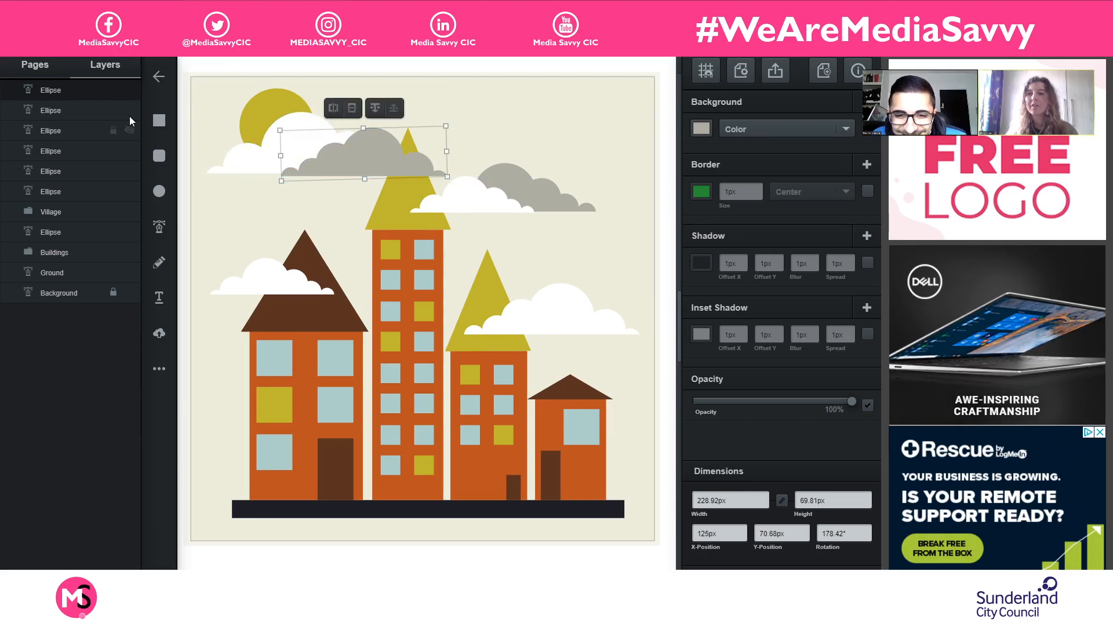
- Layer the flipped grey cloud behind the large white cloud and nudge it to about X 128, Y 65 px
{"action": "left_click_drag", "start_coordinate": [85, 86], "coordinate": [102, 219]}
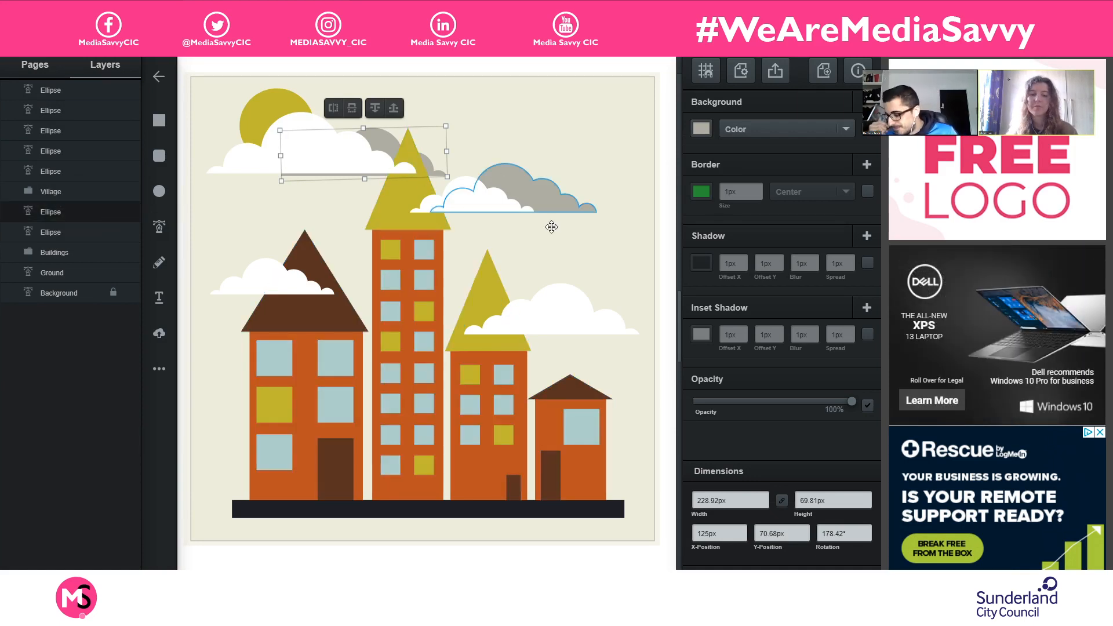
{"action": "key", "text": "Up"}
{"action": "key", "text": "Up"}
{"action": "key", "text": "Up"}
{"action": "key", "text": "Up"}
{"action": "key", "text": "Up"}
{"action": "key", "text": "Up"}
{"action": "key", "text": "Up"}
{"action": "key", "text": "Up"}
{"action": "key", "text": "Up"}
{"action": "key", "text": "Up"}
{"action": "key", "text": "Up"}
{"action": "key", "text": "Up"}
{"action": "key", "text": "Up"}
{"action": "key", "text": "Up"}
{"action": "key", "text": "Up"}
{"action": "key", "text": "Up"}
{"action": "key", "text": "Up"}
{"action": "key", "text": "Up"}
{"action": "key", "text": "Up"}
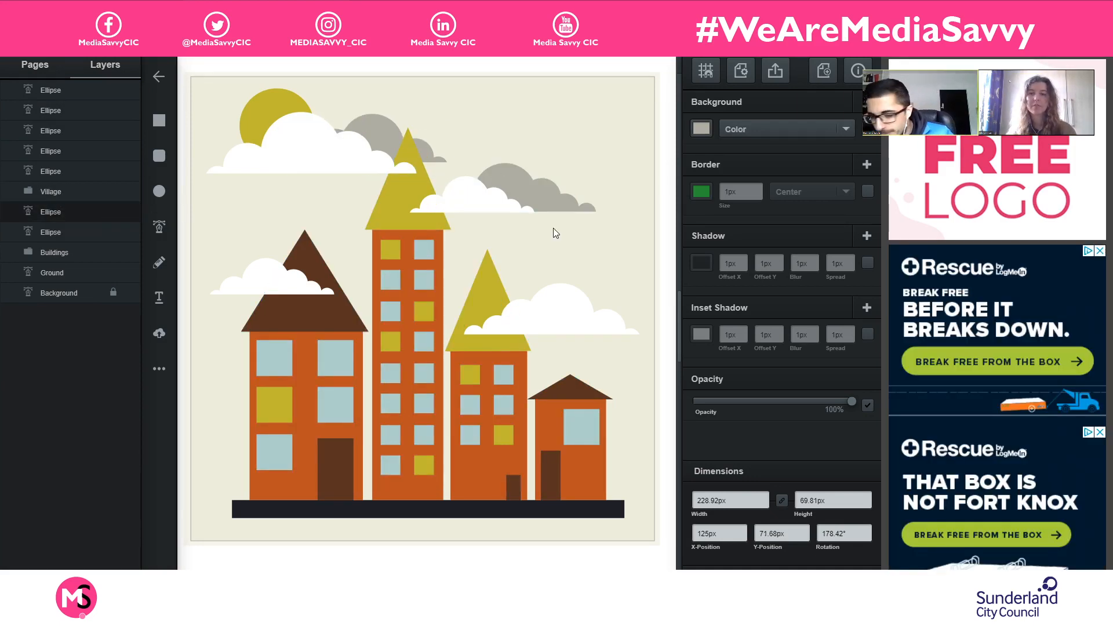
{"action": "key", "text": "Right"}
{"action": "key", "text": "Right"}
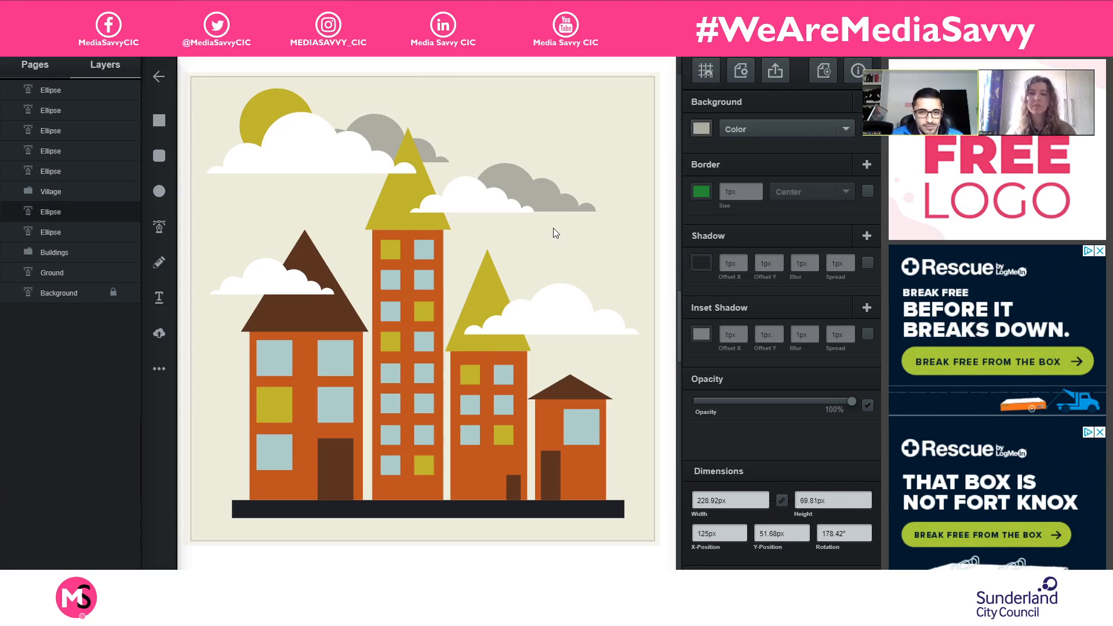
{"action": "key", "text": "Down"}
{"action": "key", "text": "Down"}
{"action": "key", "text": "Down"}
{"action": "key", "text": "Down"}
{"action": "key", "text": "Down"}
{"action": "key", "text": "Down"}
{"action": "key", "text": "Down"}
{"action": "key", "text": "Down"}
{"action": "key", "text": "Down"}
{"action": "key", "text": "Down"}
{"action": "key", "text": "Down"}
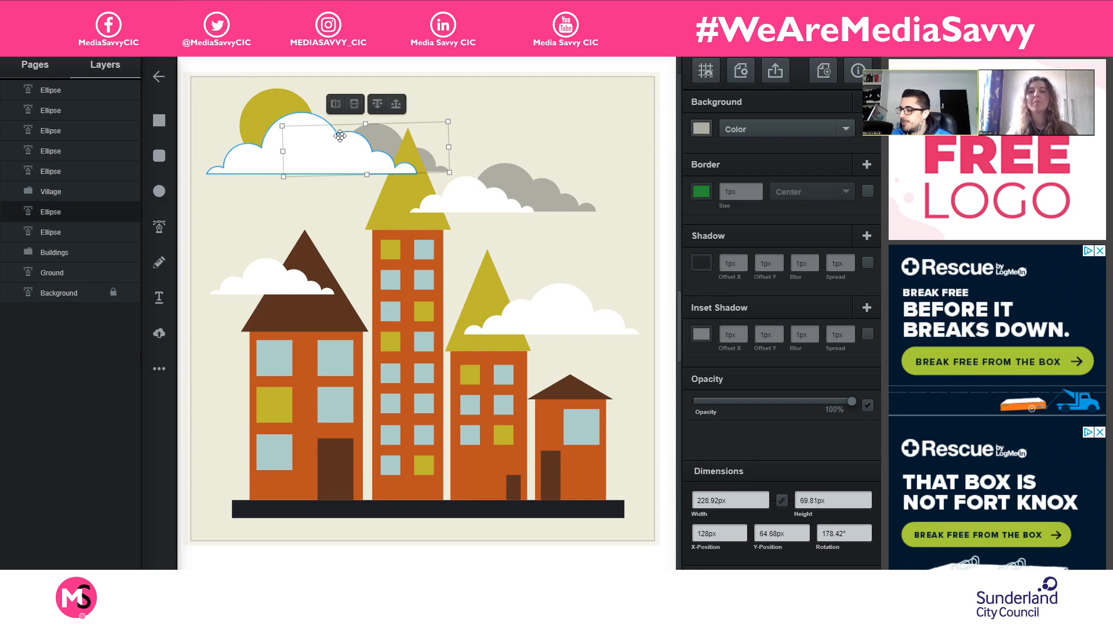
- Try flipping the grey cloud horizontally and vertically, and restore its previous orientation
{"action": "left_click", "coordinate": [335, 106]}
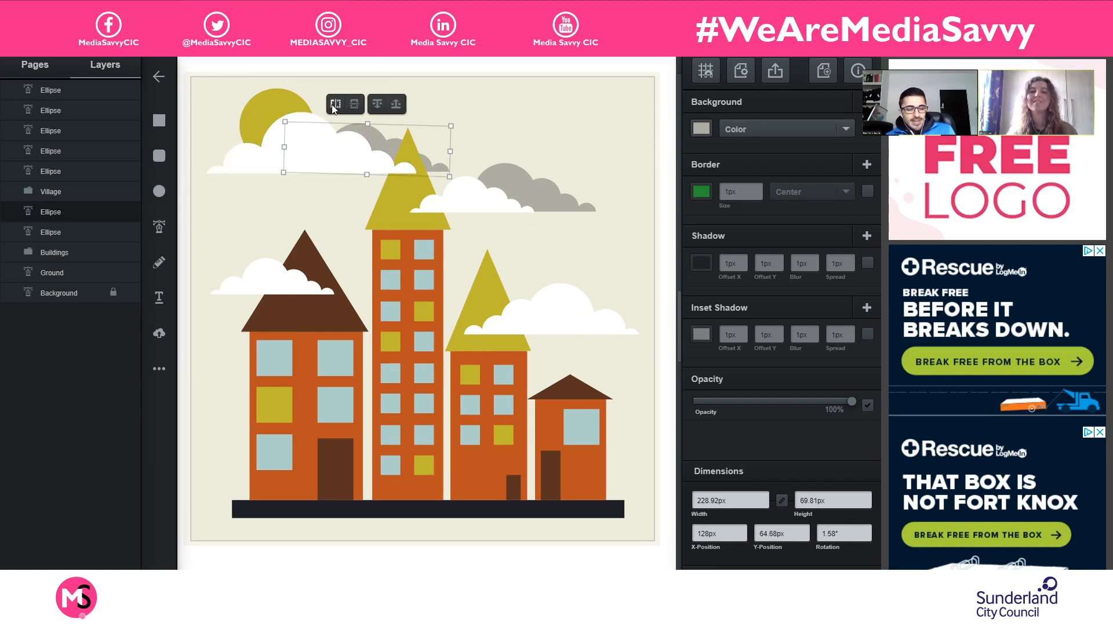
{"action": "left_click", "coordinate": [357, 105]}
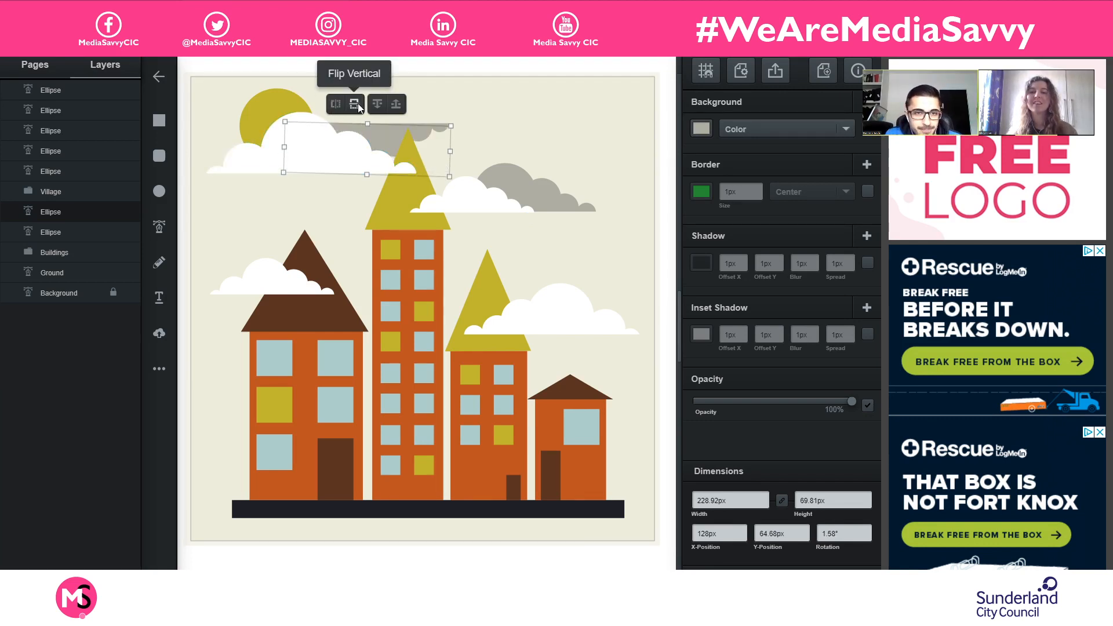
{"action": "left_click", "coordinate": [339, 108]}
{"action": "left_click", "coordinate": [339, 109]}
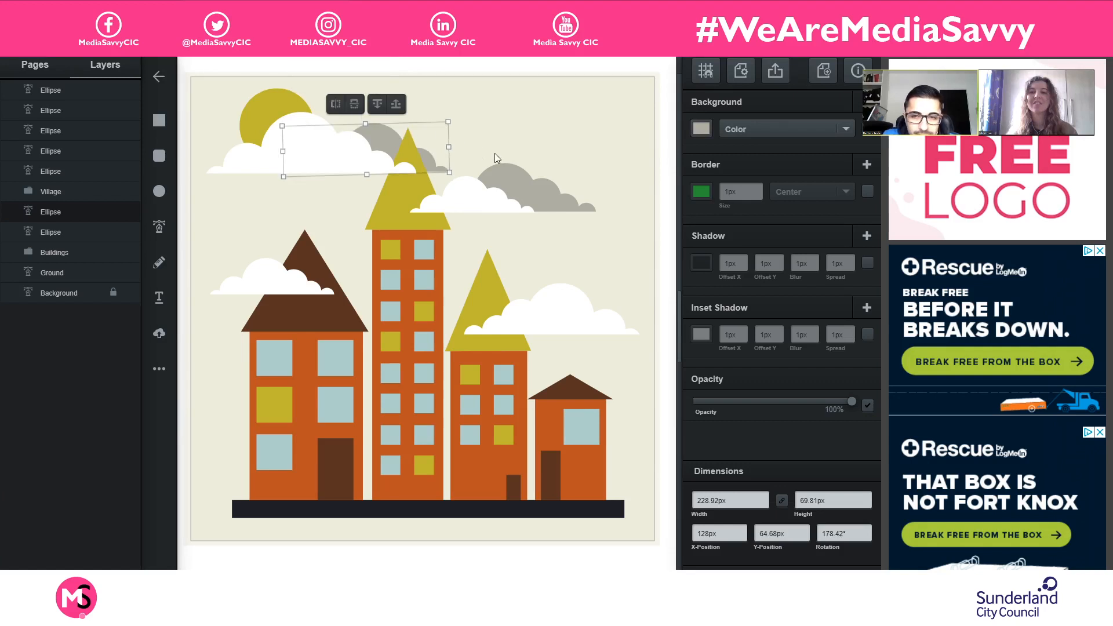
- Nudge the grey cloud around behind the large white cloud, ending at about X 70, Y 49 px
{"action": "key", "text": "Down"}
{"action": "key", "text": "Down"}
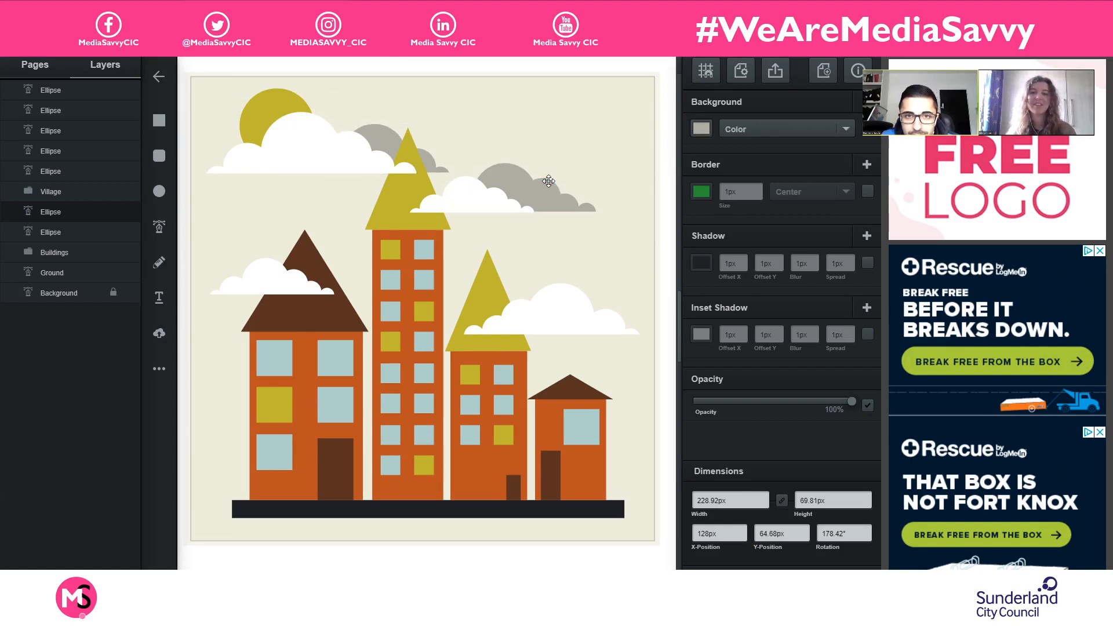
{"action": "key", "text": "shift+Right"}
{"action": "key", "text": "shift+Right"}
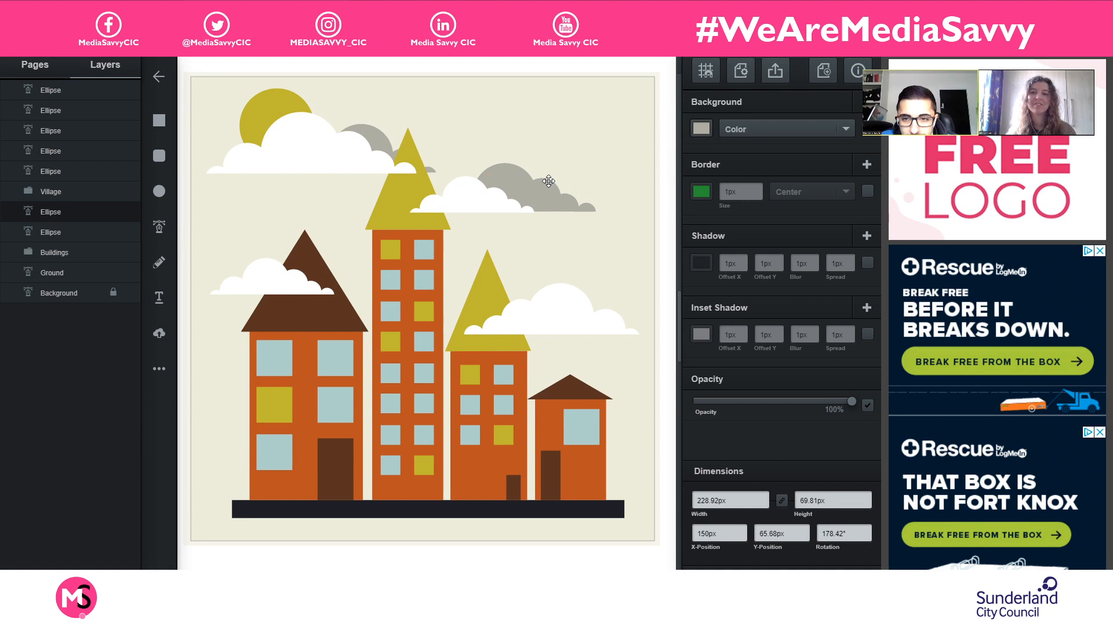
{"action": "key", "text": "shift+Left"}
{"action": "key", "text": "shift+Left"}
{"action": "key", "text": "shift+Left"}
{"action": "key", "text": "shift+Left"}
{"action": "key", "text": "shift+Up"}
{"action": "key", "text": "shift+Up"}
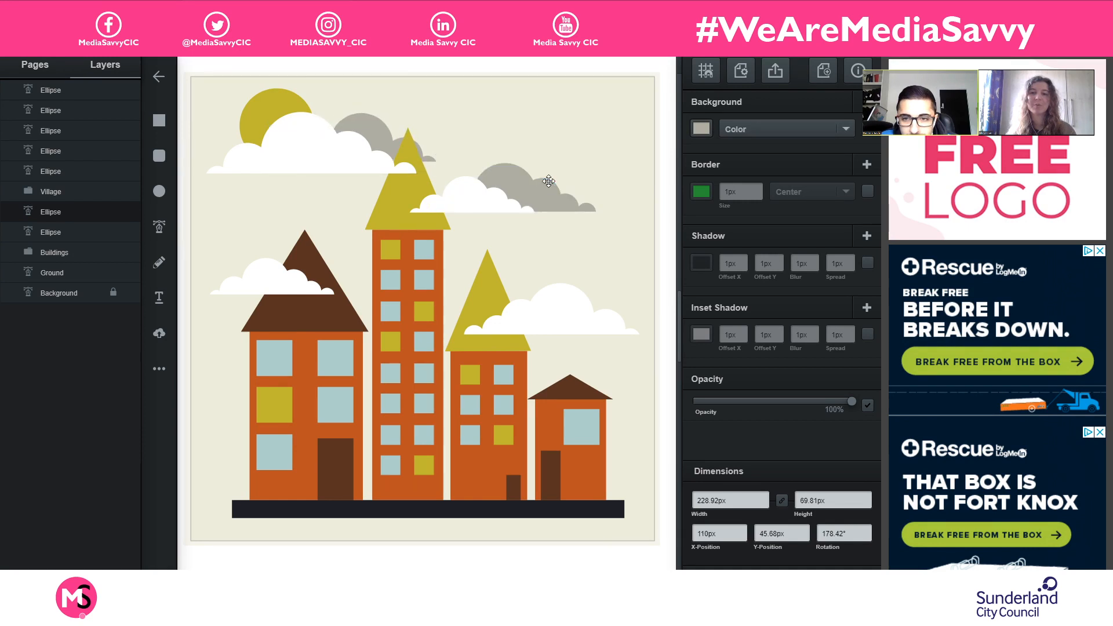
{"action": "key", "text": "Down"}
{"action": "key", "text": "Down"}
{"action": "key", "text": "Down"}
{"action": "key", "text": "Down"}
{"action": "key", "text": "Down"}
{"action": "key", "text": "Down"}
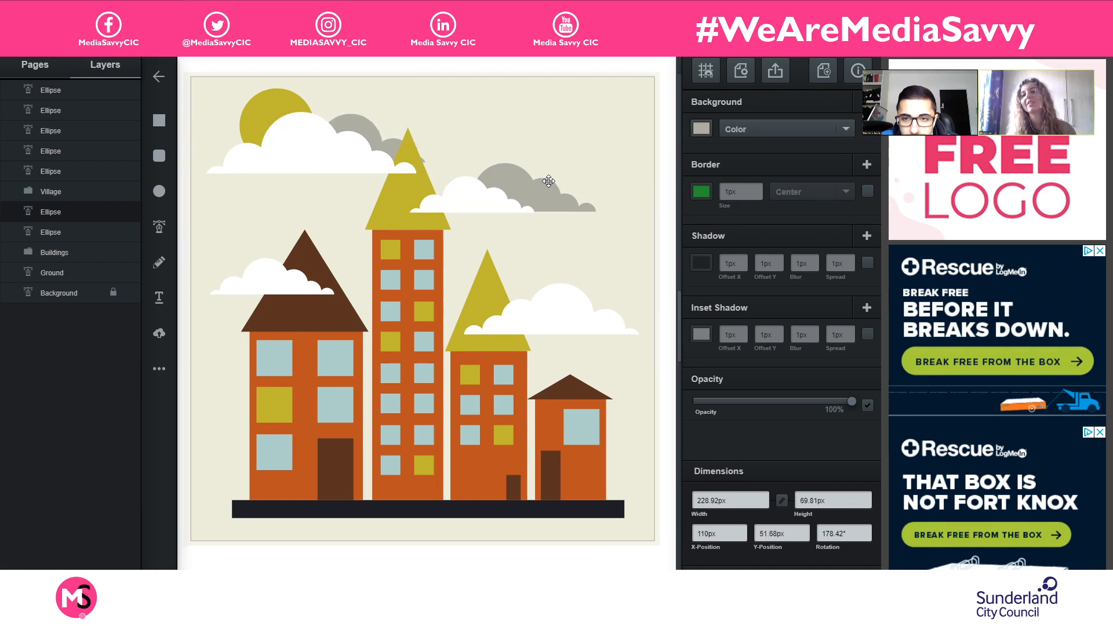
{"action": "key", "text": "Up"}
{"action": "key", "text": "Up"}
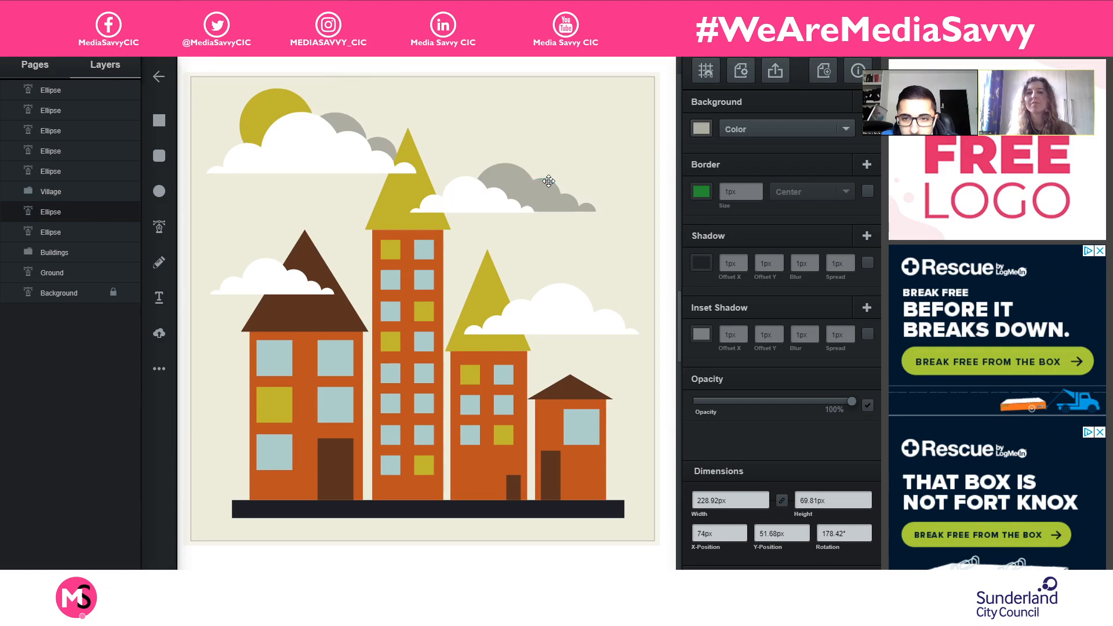
{"action": "key", "text": "Up"}
{"action": "key", "text": "Up"}
{"action": "key", "text": "Up"}
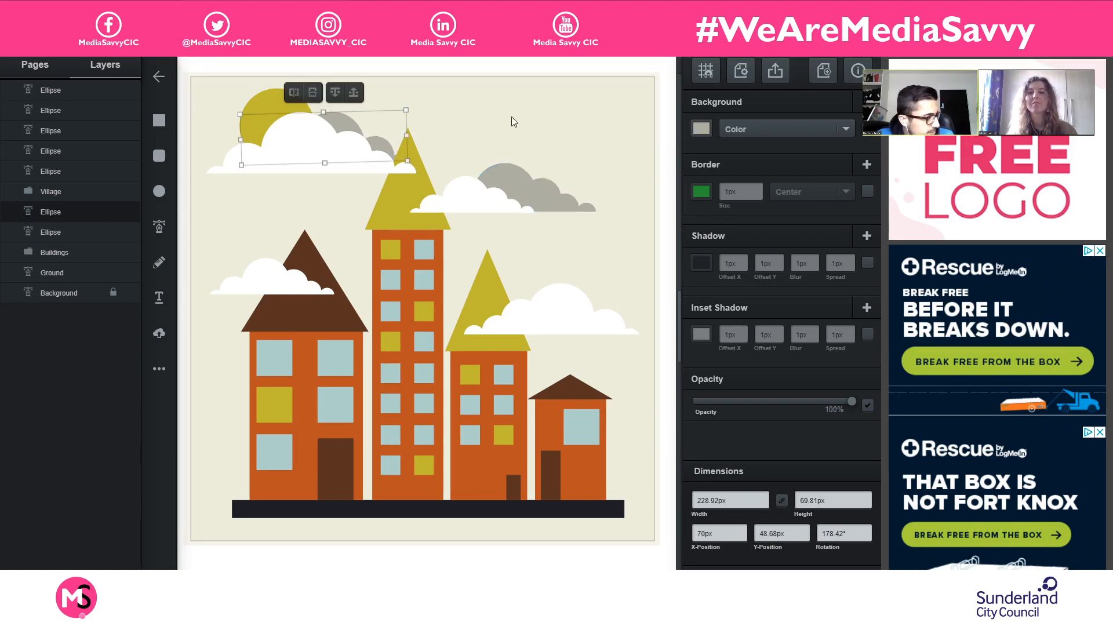
- Paste a copy of the repositioned grey cloud, and move the original behind the white cloud over the smaller olive roof, about X 337, Y 253 px
{"action": "left_click_drag", "start_coordinate": [344, 121], "coordinate": [379, 134]}
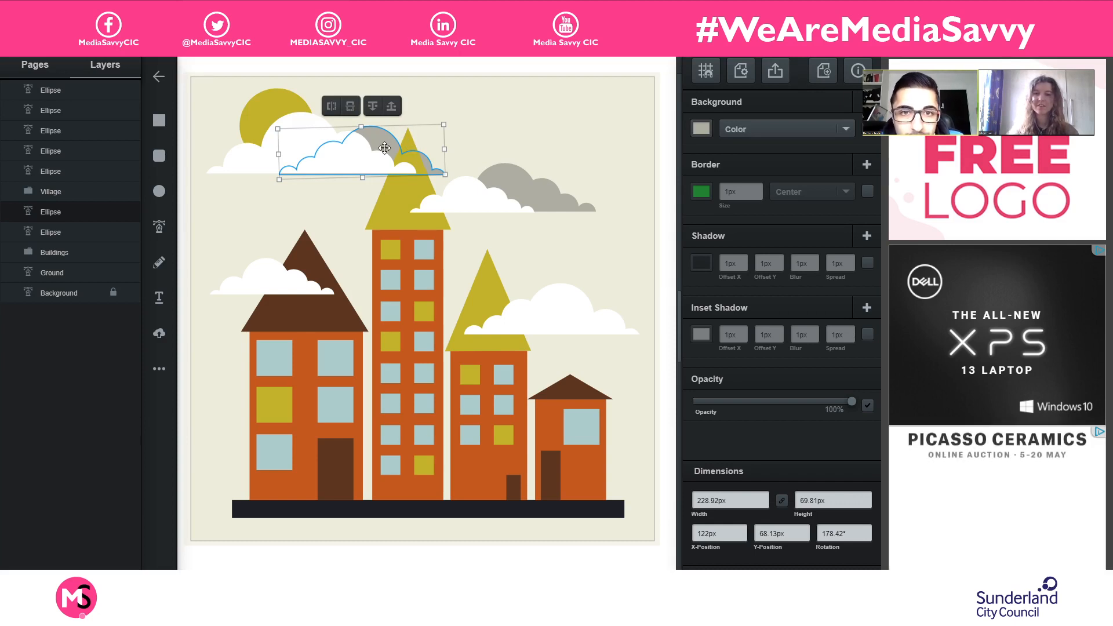
{"action": "key", "text": "ctrl+v"}
{"action": "left_click_drag", "start_coordinate": [411, 197], "coordinate": [540, 278]}
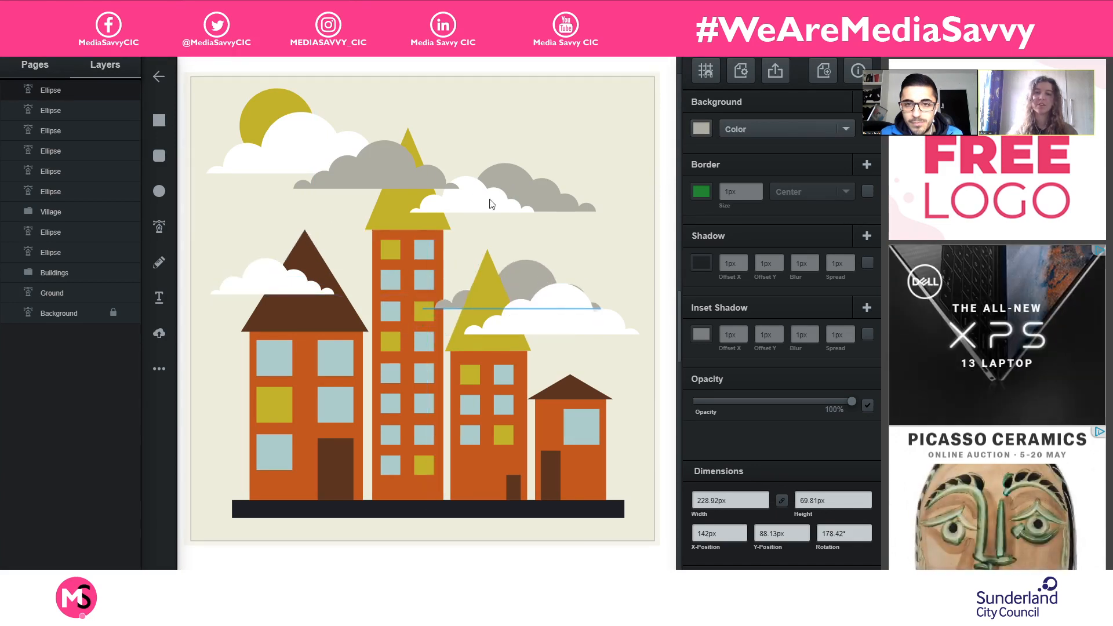
- Reorder the pasted grey cloud's layer to just below the Village group, behind the large white cloud
{"action": "left_click", "coordinate": [375, 153]}
{"action": "left_click_drag", "start_coordinate": [70, 90], "coordinate": [105, 249]}
{"action": "left_click_drag", "start_coordinate": [89, 208], "coordinate": [91, 221]}
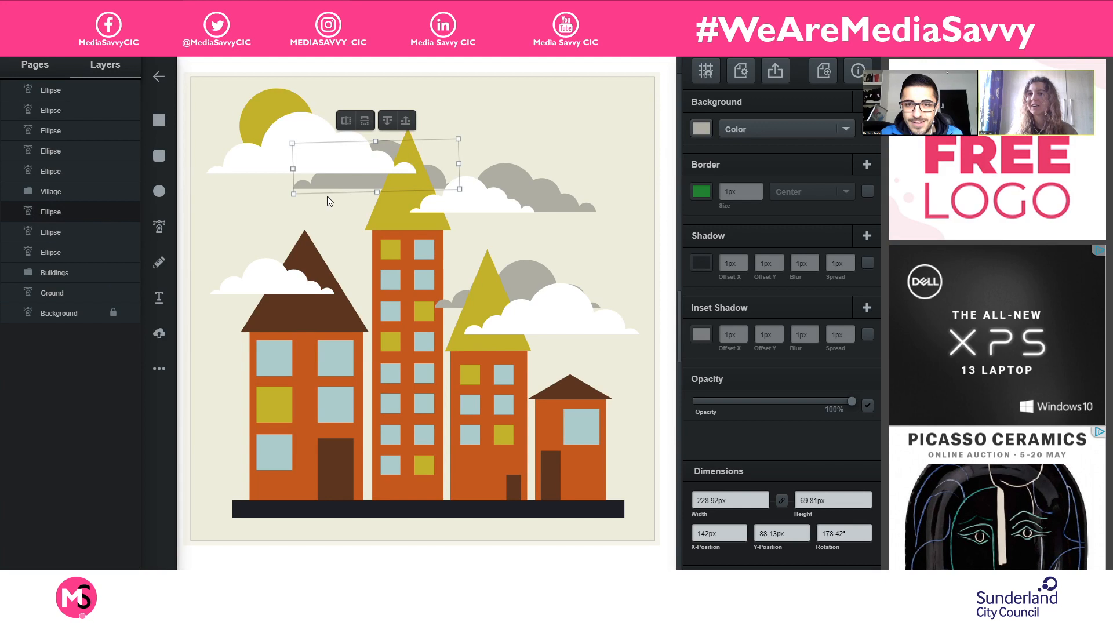
- Move the grey cloud from behind the smaller olive roof to behind the white cloud over the large brown roof, about X 57, Y 238 px
{"action": "left_click_drag", "start_coordinate": [336, 185], "coordinate": [319, 166]}
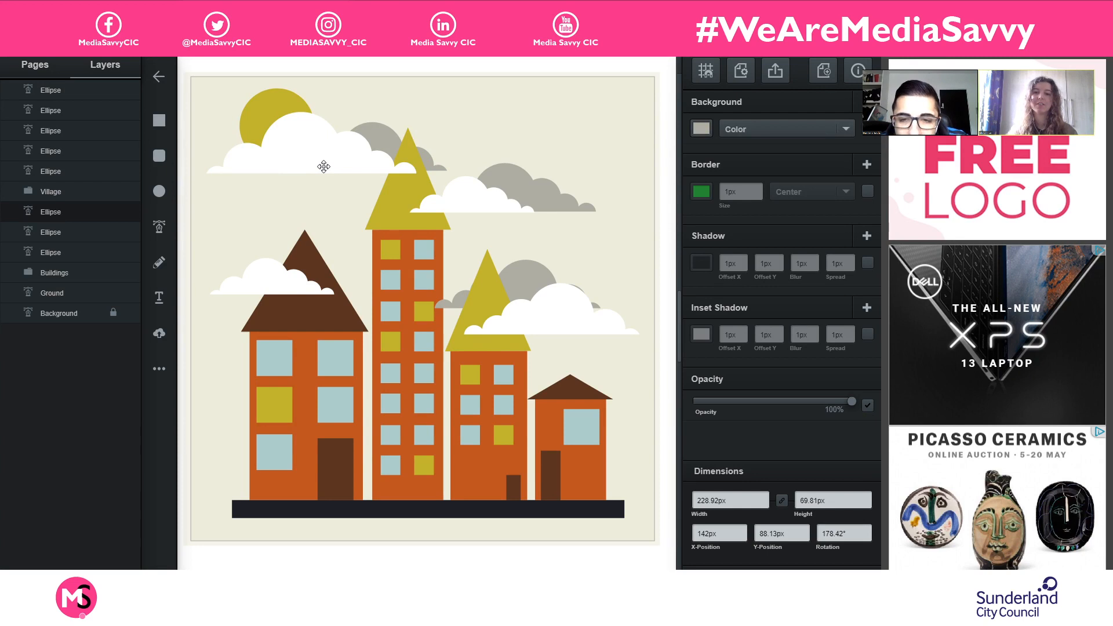
{"action": "left_click", "coordinate": [598, 259]}
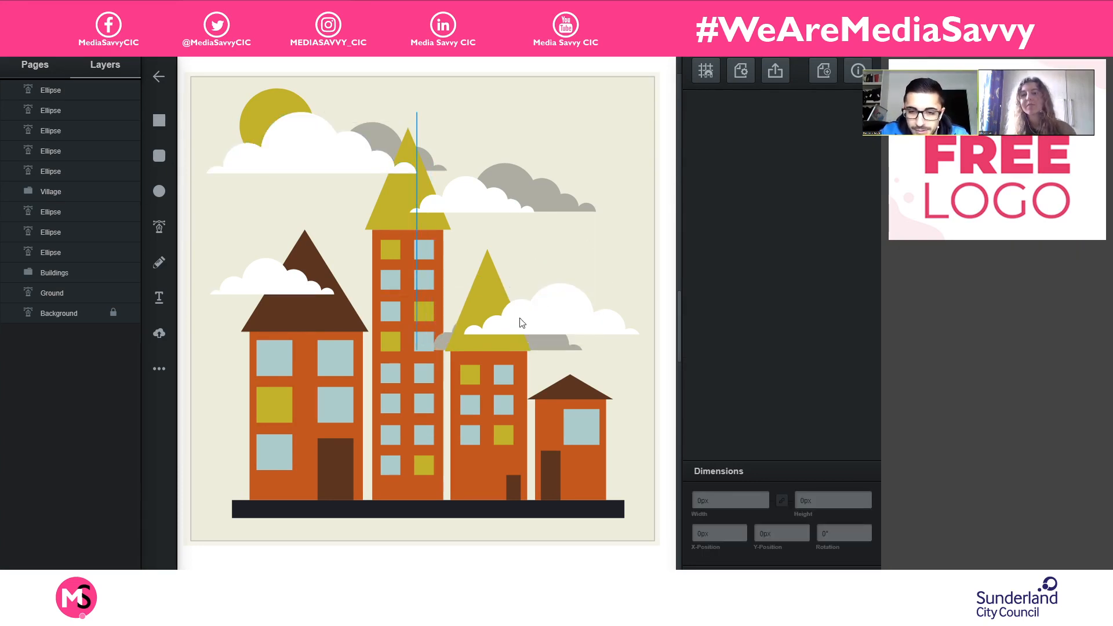
{"action": "left_click_drag", "start_coordinate": [517, 294], "coordinate": [336, 264]}
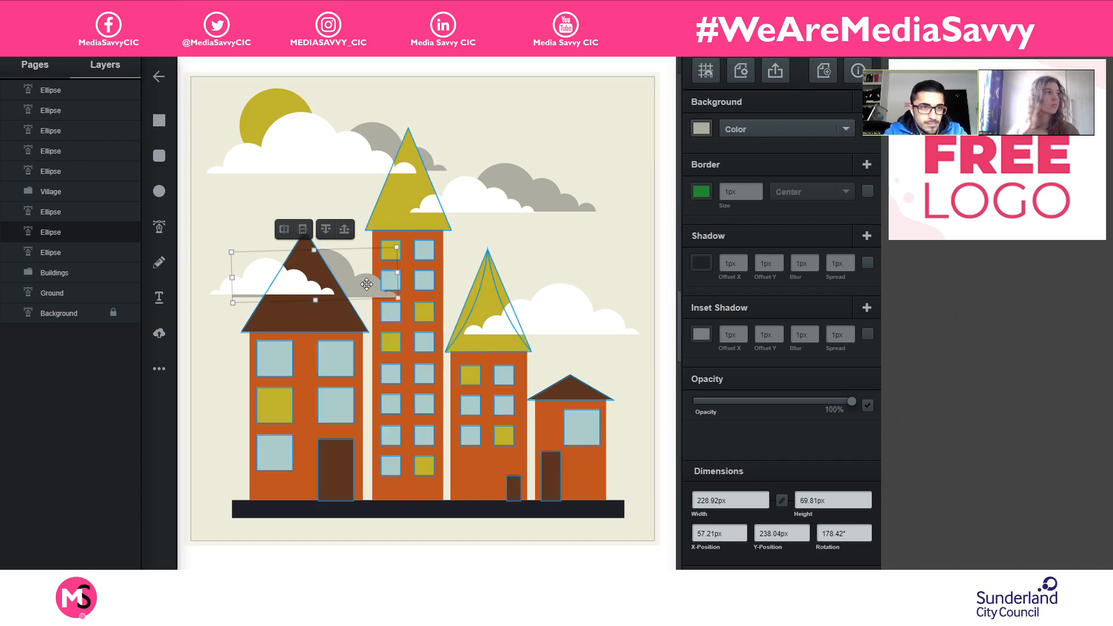
- Undo the accidental shift of the Village group, and lock the Village, Buildings and Ground layers
{"action": "left_click_drag", "start_coordinate": [357, 288], "coordinate": [368, 280]}
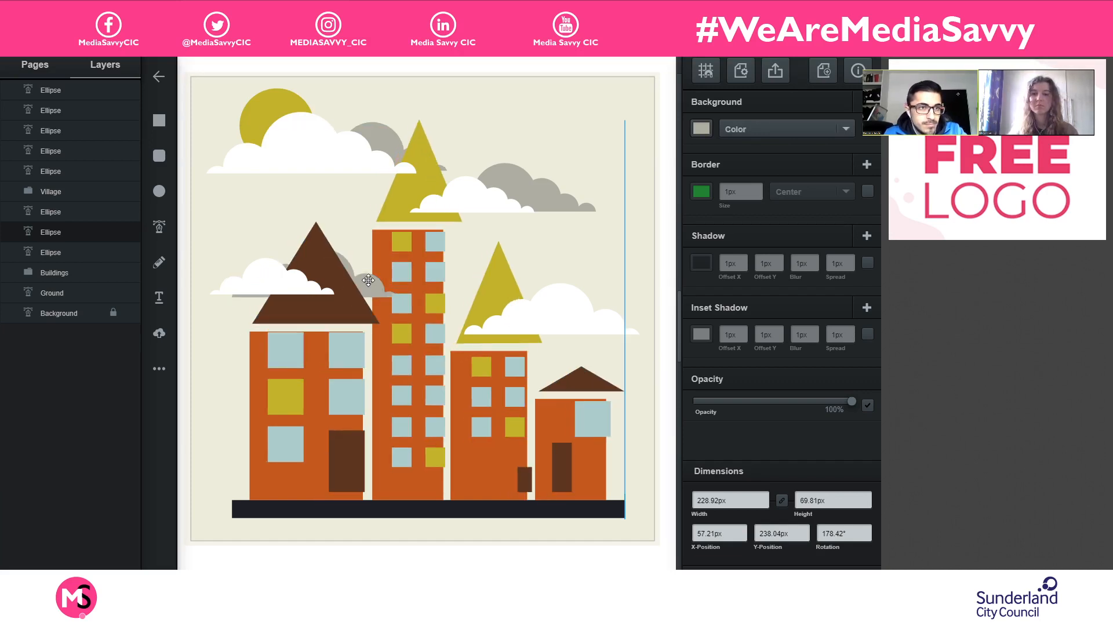
{"action": "left_click_drag", "start_coordinate": [512, 255], "coordinate": [513, 255]}
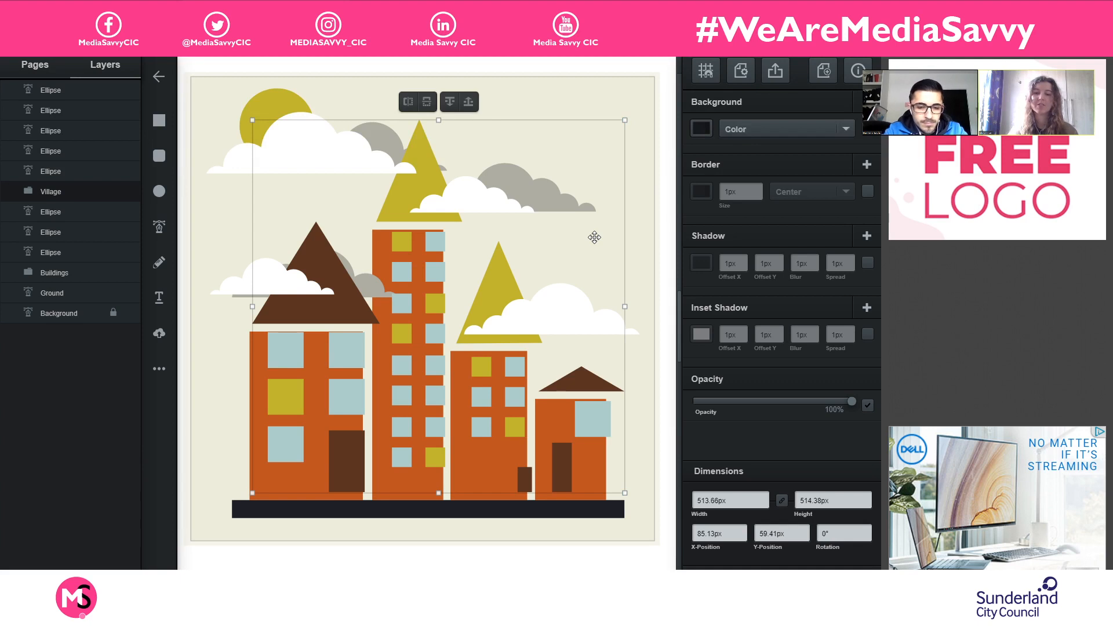
{"action": "key", "text": "ctrl+z"}
{"action": "left_click", "coordinate": [113, 189]}
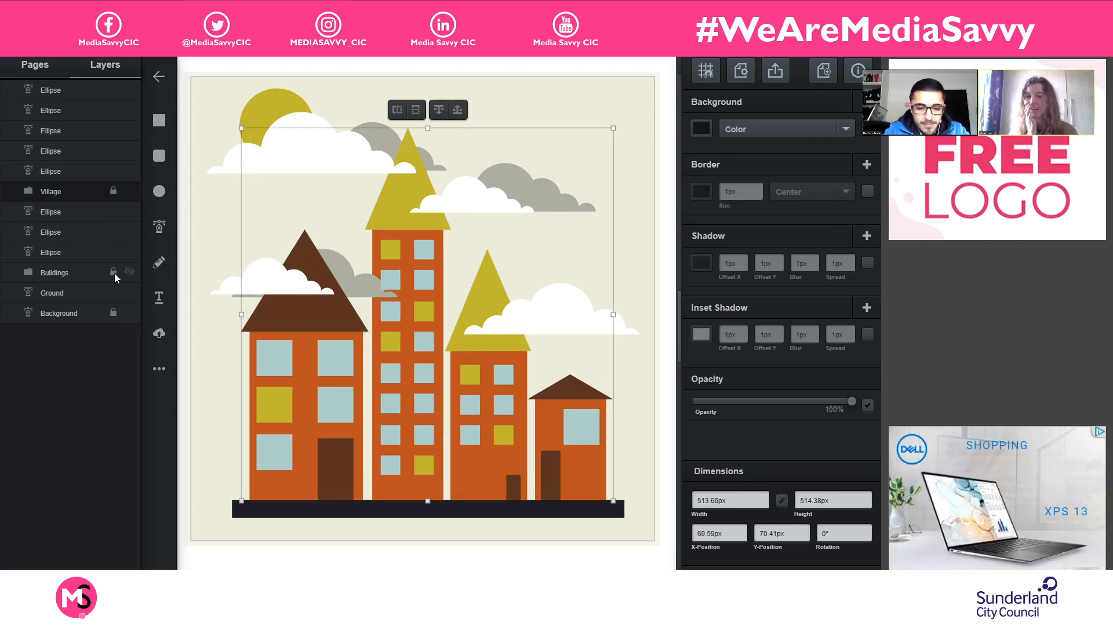
{"action": "left_click", "coordinate": [112, 298]}
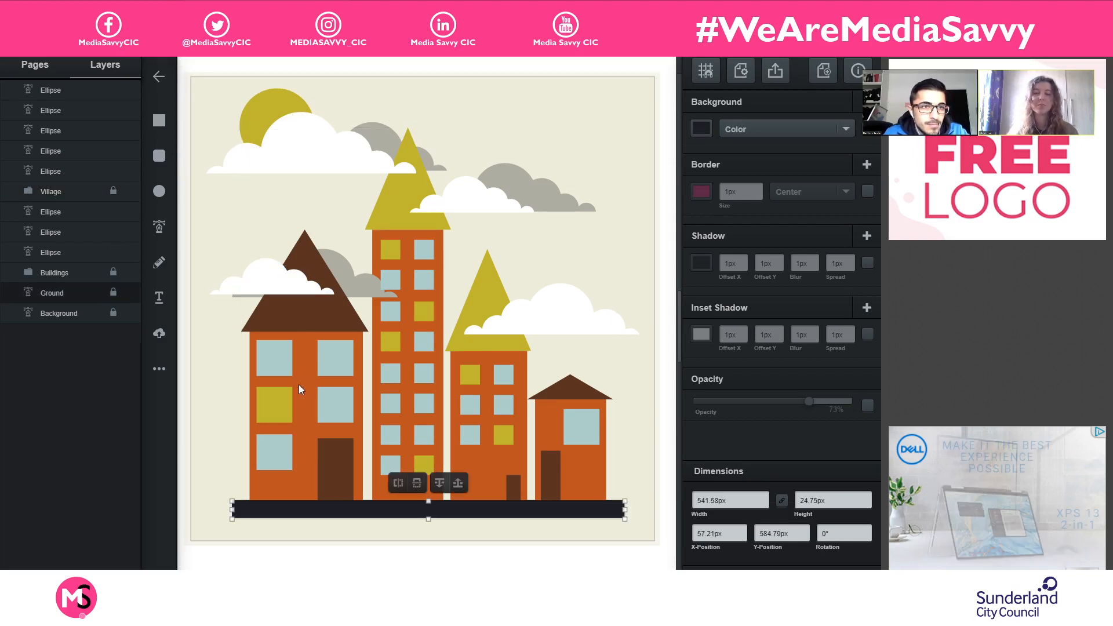
- Reorder the grey cloud's layer to just below the Buildings group, and position the cloud behind the smaller olive roof beside the tall tower
{"action": "left_click_drag", "start_coordinate": [364, 284], "coordinate": [391, 257]}
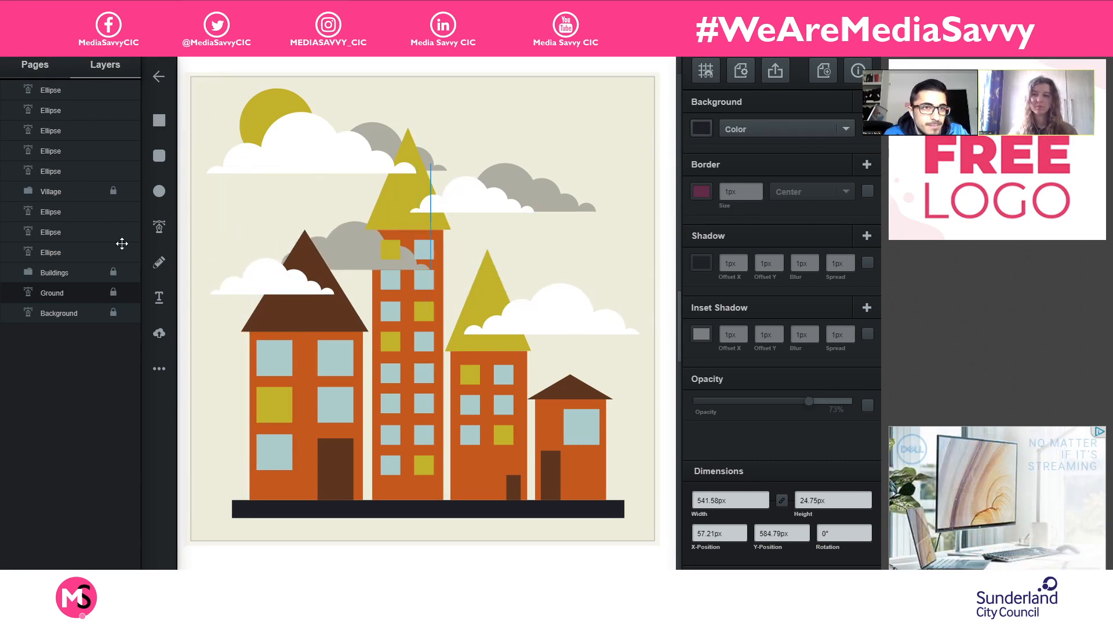
{"action": "left_click_drag", "start_coordinate": [71, 231], "coordinate": [82, 272]}
{"action": "left_click_drag", "start_coordinate": [345, 250], "coordinate": [480, 290]}
{"action": "left_click", "coordinate": [612, 225]}
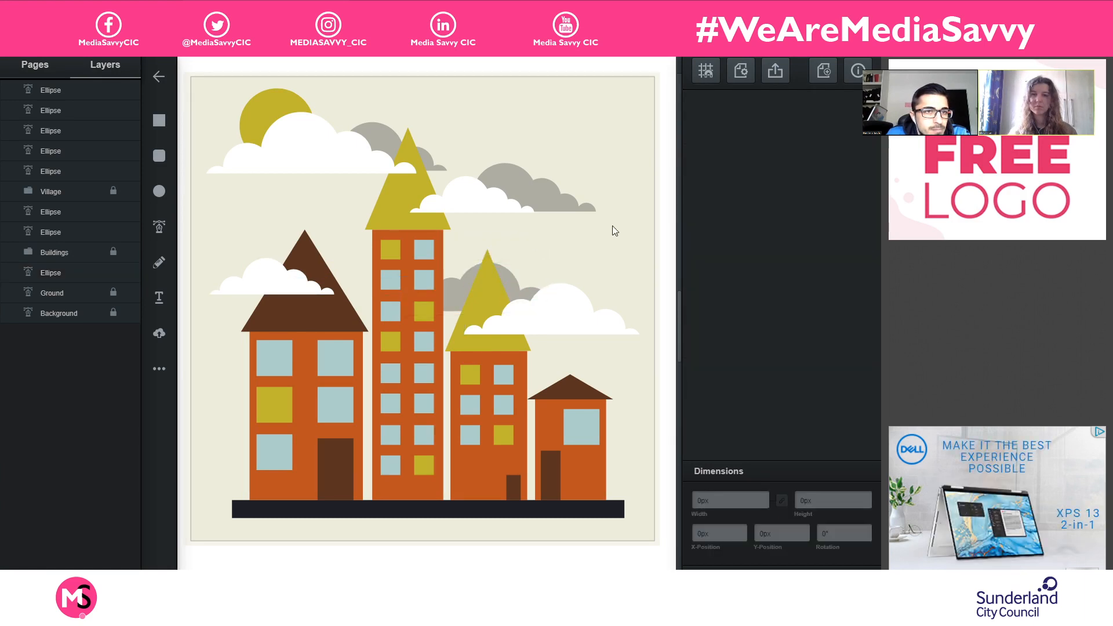
- Paste a copy of the grey cloud and place it across the artboard's right edge, about X 517, Y 190 px
{"action": "left_click", "coordinate": [463, 295]}
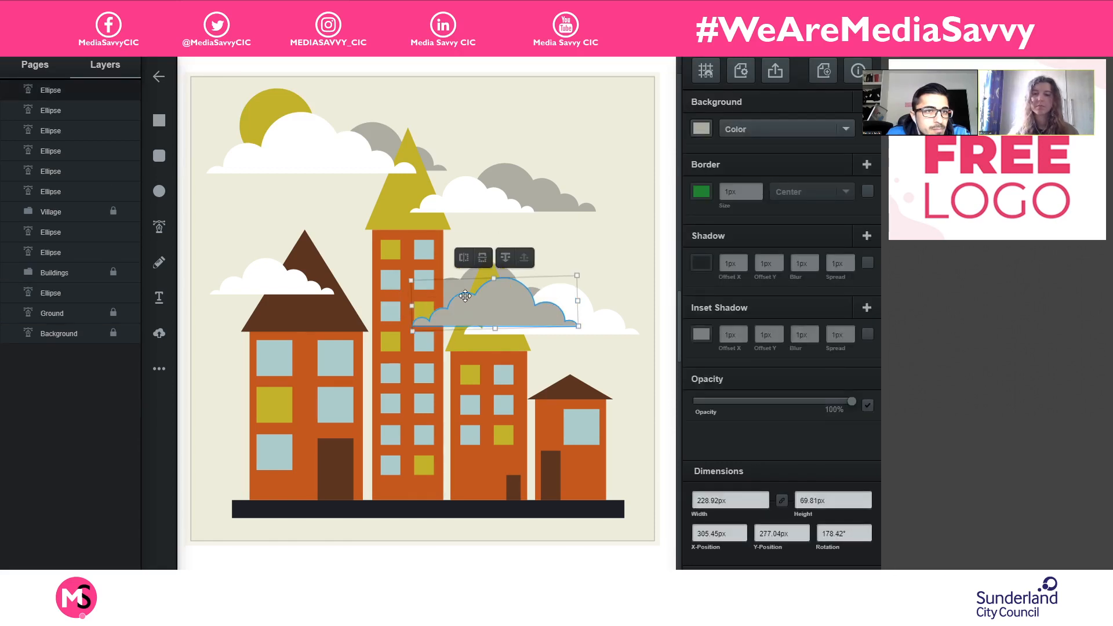
{"action": "left_click_drag", "start_coordinate": [458, 303], "coordinate": [615, 257]}
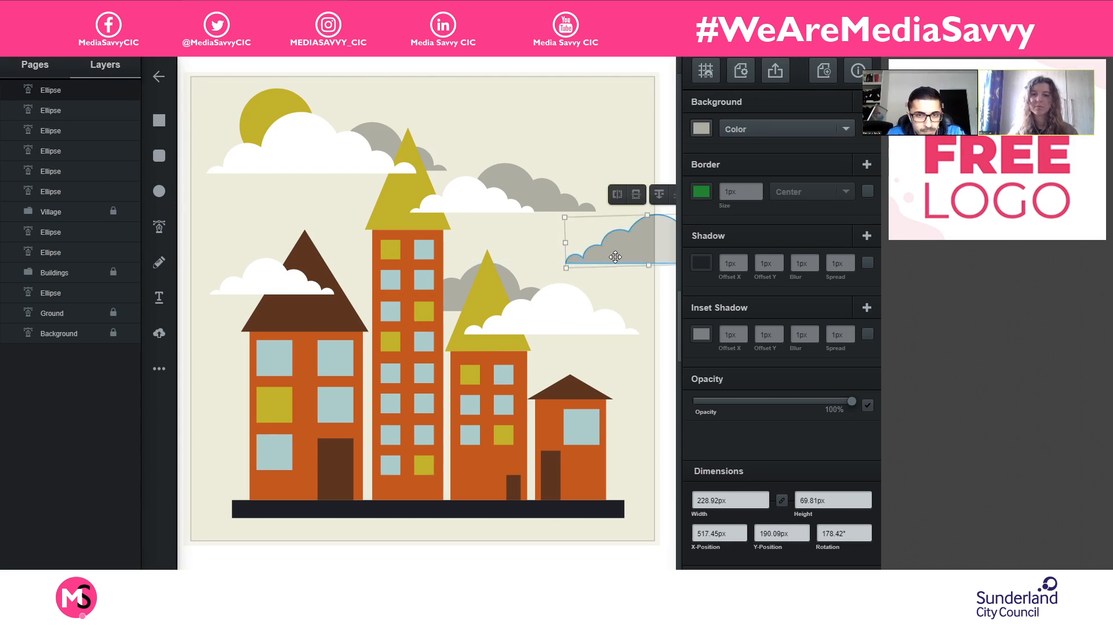
{"action": "left_click", "coordinate": [665, 301]}
{"action": "left_click", "coordinate": [644, 243]}
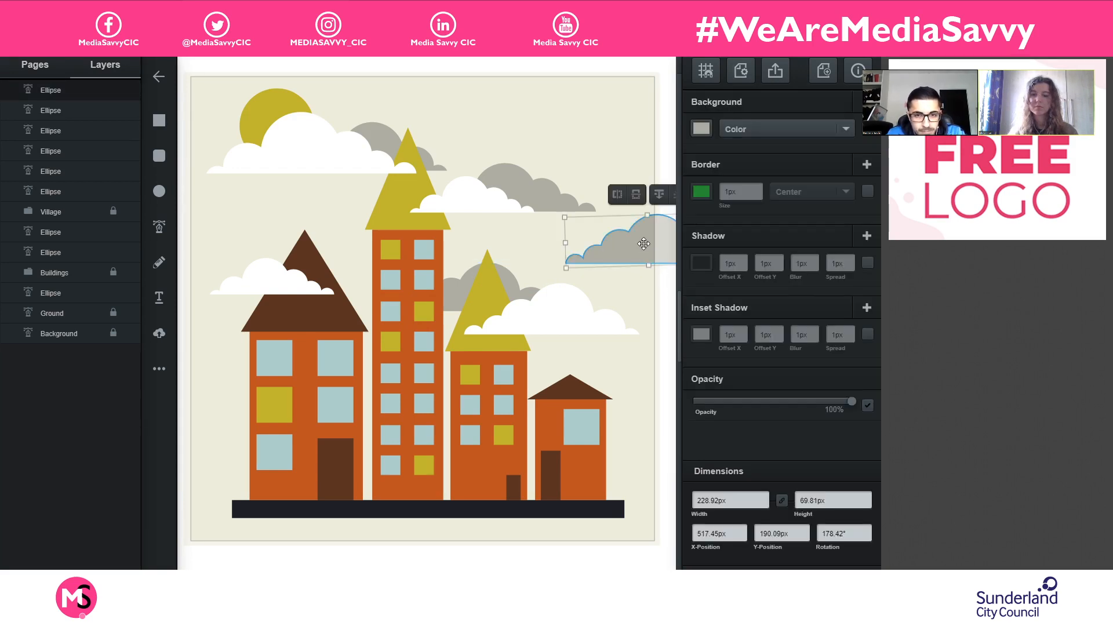
- Paste another copy of the grey cloud and place it across the artboard's left edge, about X -148, Y 178 px
{"action": "left_click_drag", "start_coordinate": [643, 243], "coordinate": [585, 93]}
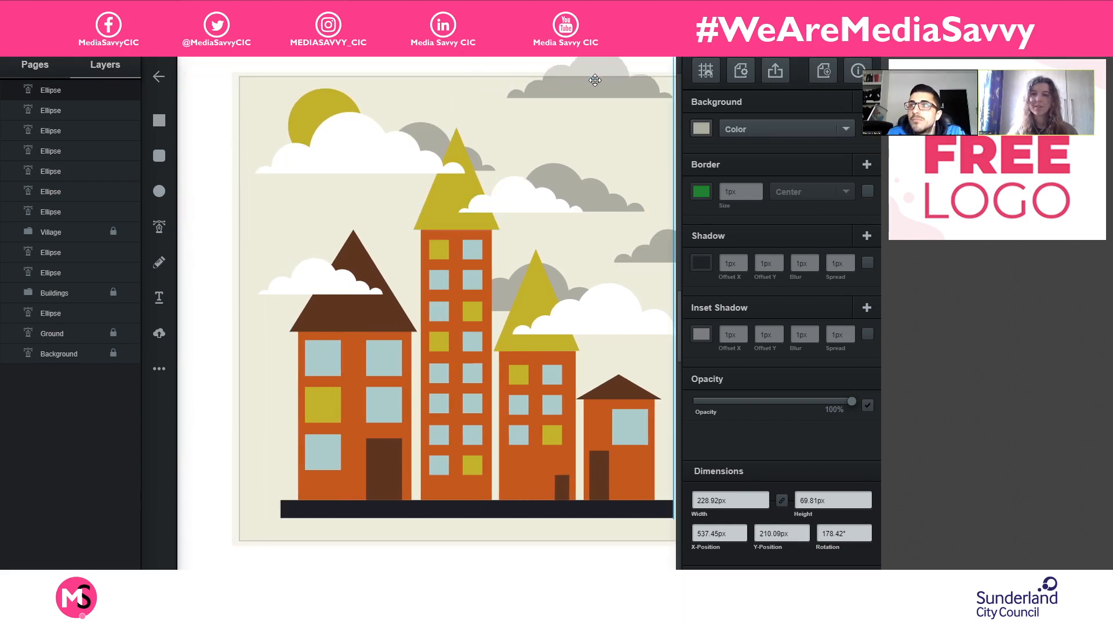
{"action": "left_click_drag", "start_coordinate": [586, 166], "coordinate": [555, 176]}
{"action": "left_click", "coordinate": [327, 243]}
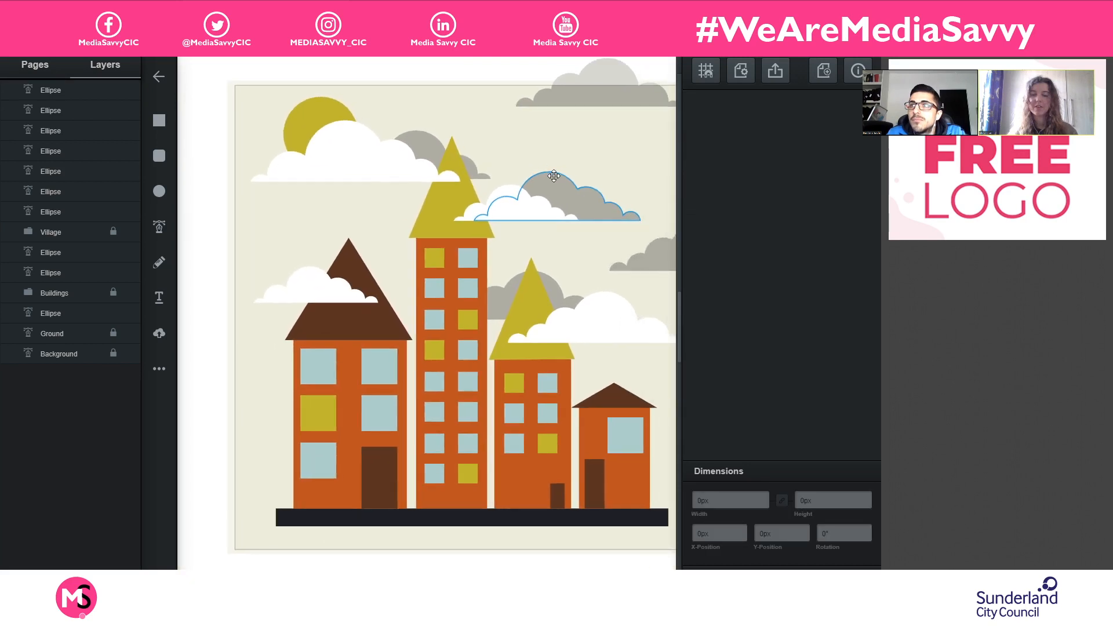
{"action": "left_click", "coordinate": [555, 176]}
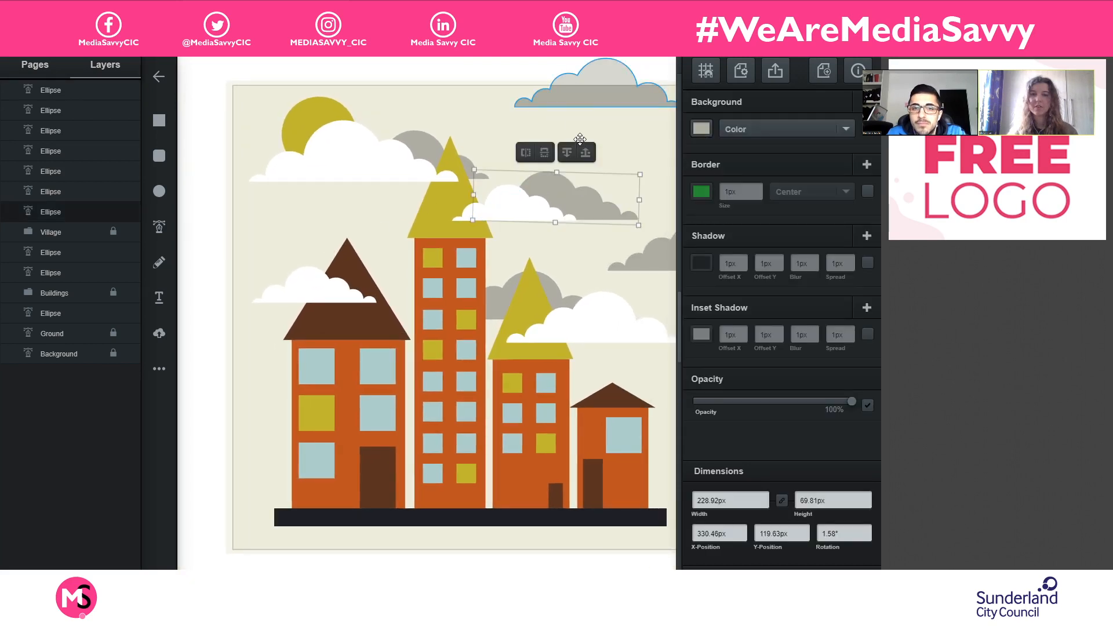
{"action": "key", "text": "ctrl+z"}
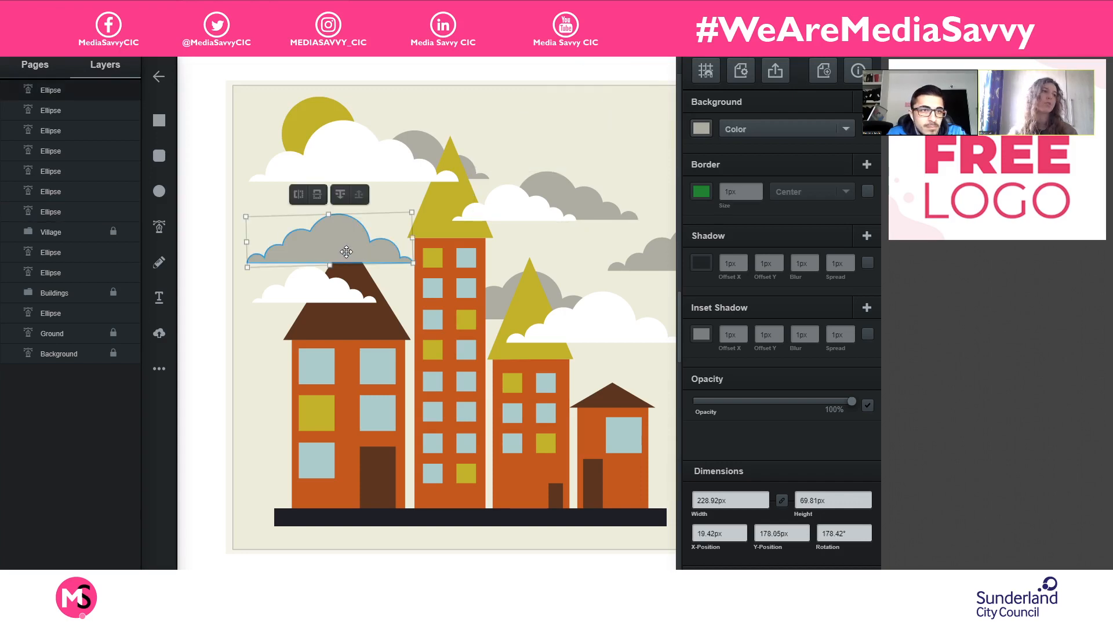
{"action": "left_click_drag", "start_coordinate": [342, 253], "coordinate": [248, 325]}
{"action": "left_click_drag", "start_coordinate": [261, 319], "coordinate": [225, 246]}
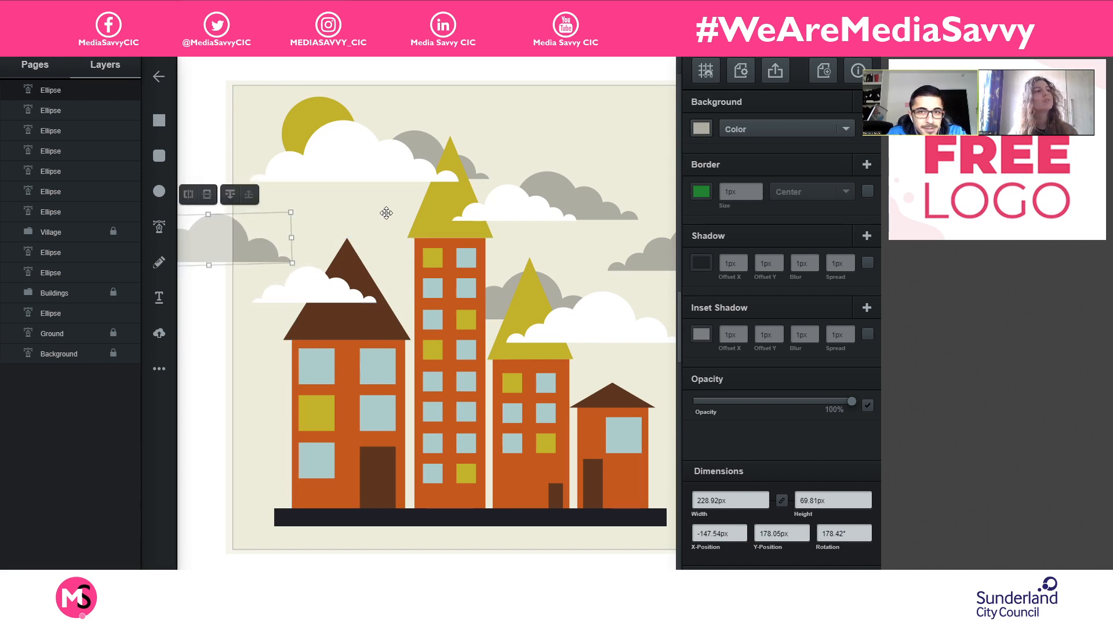
{"action": "left_click_drag", "start_coordinate": [455, 199], "coordinate": [424, 206]}
{"action": "left_click", "coordinate": [419, 210]}
- Try combining the grey cloud overhanging the left edge with the background using boolean operations, and restore both shapes
{"action": "scroll", "coordinate": [419, 210], "scroll_direction": "down", "scroll_amount": 2}
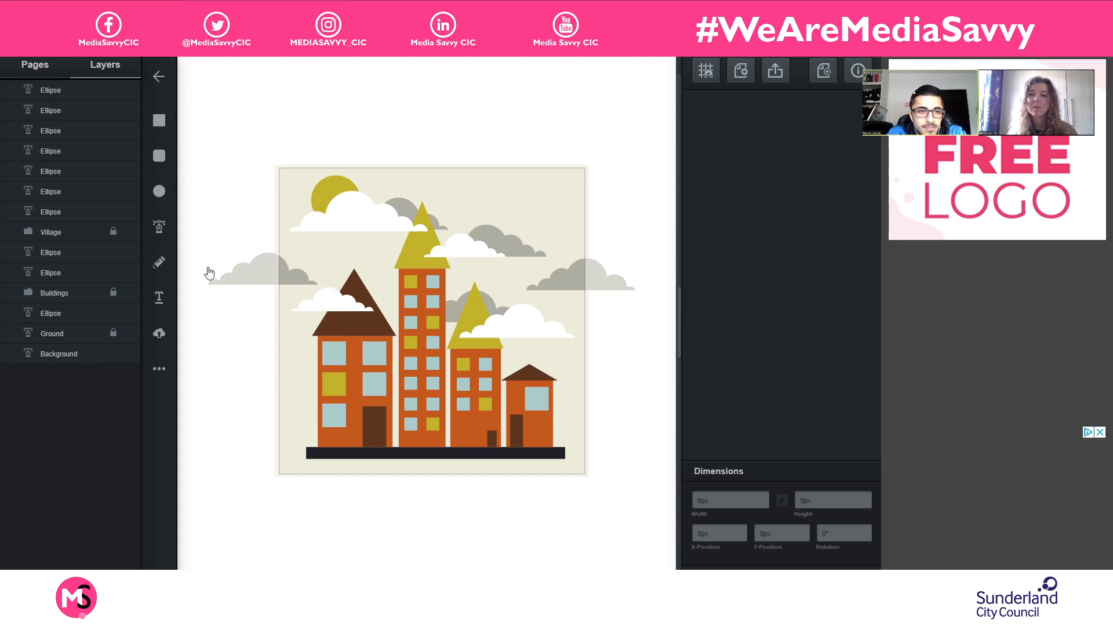
{"action": "left_click_drag", "start_coordinate": [249, 229], "coordinate": [293, 279]}
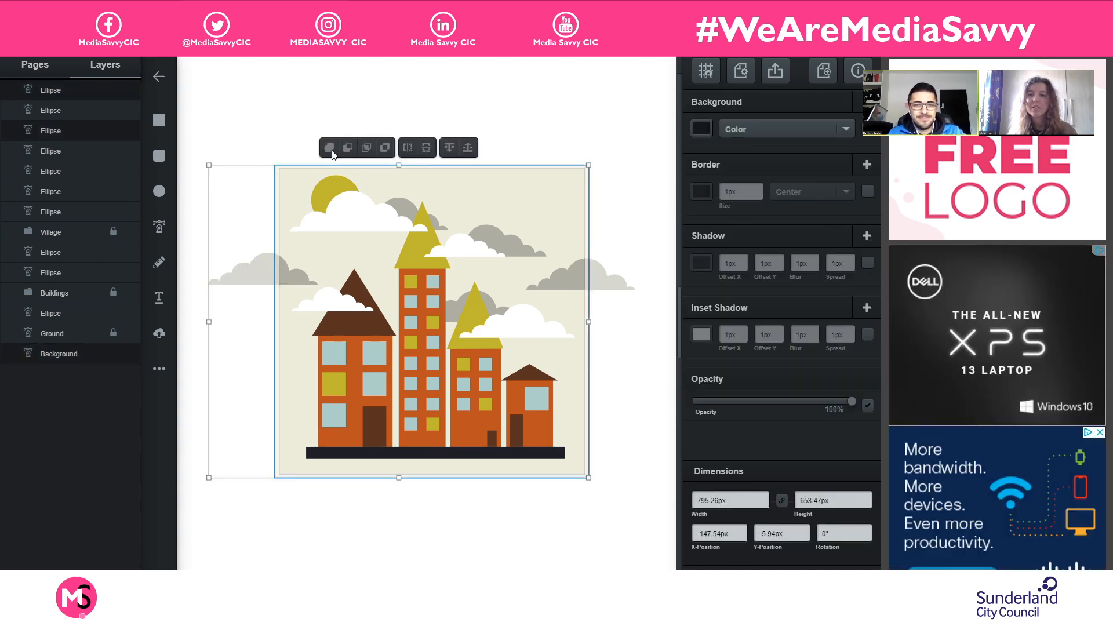
{"action": "left_click", "coordinate": [235, 235]}
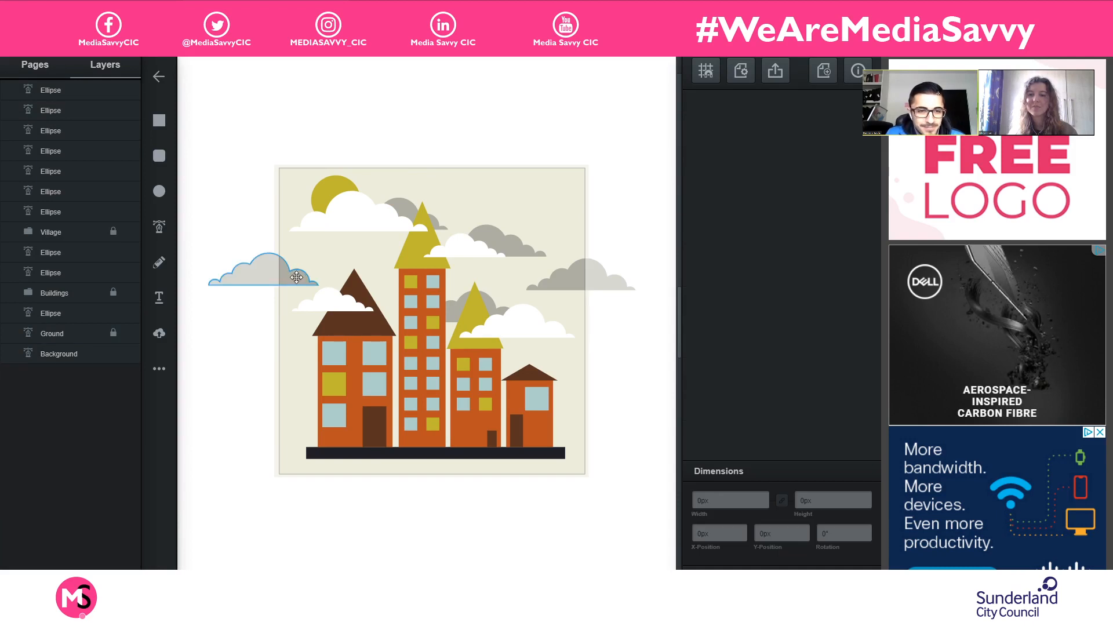
{"action": "left_click", "coordinate": [296, 277]}
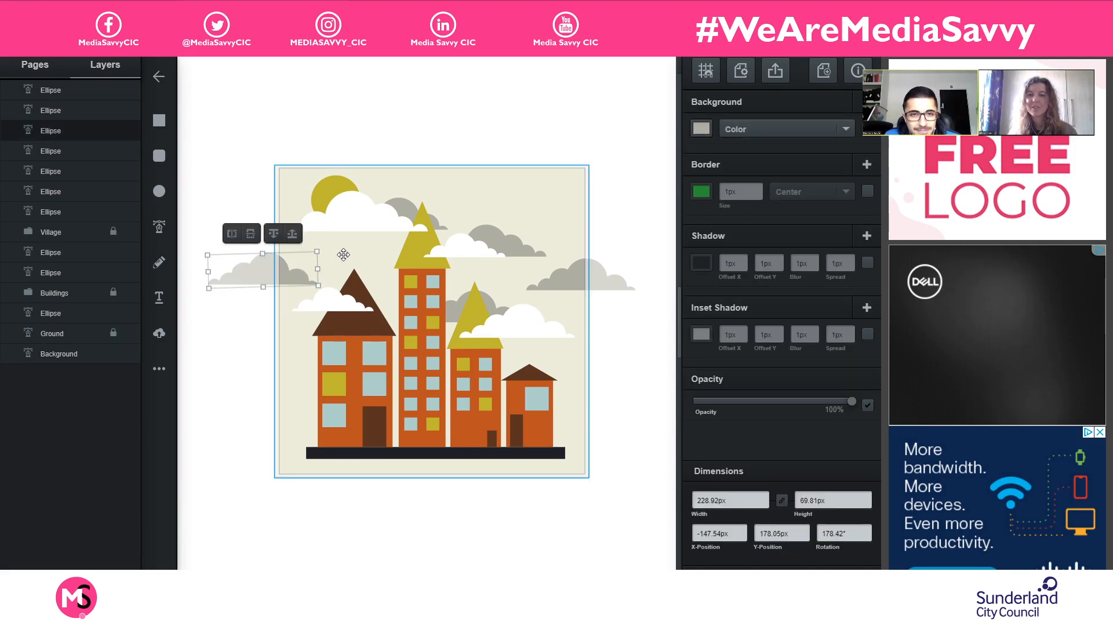
{"action": "left_click", "coordinate": [343, 255], "text": "shift"}
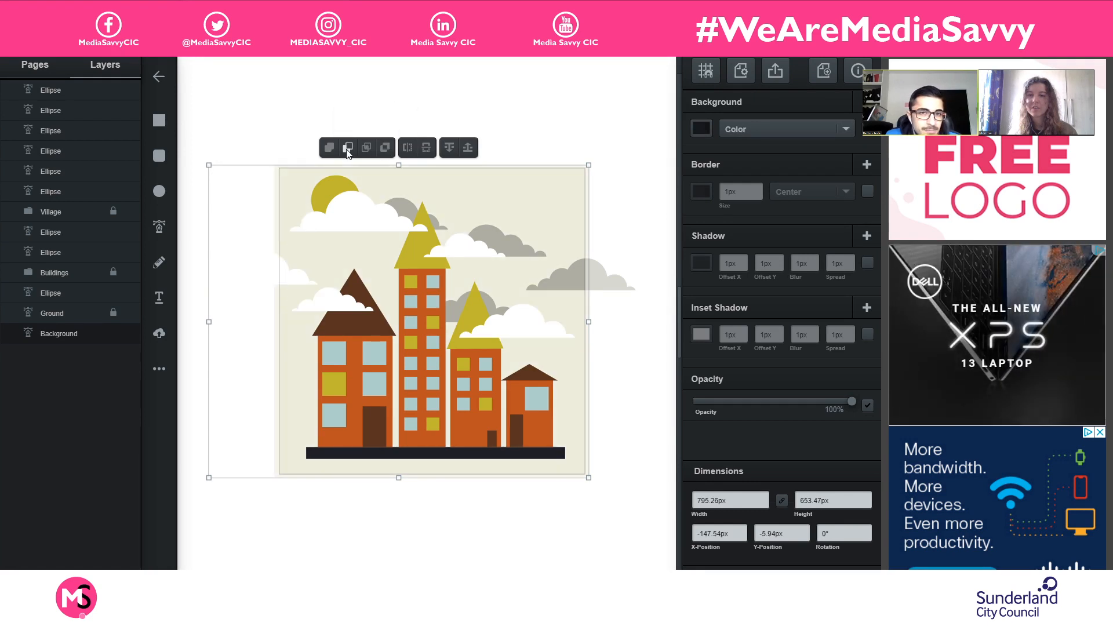
{"action": "left_click", "coordinate": [327, 149]}
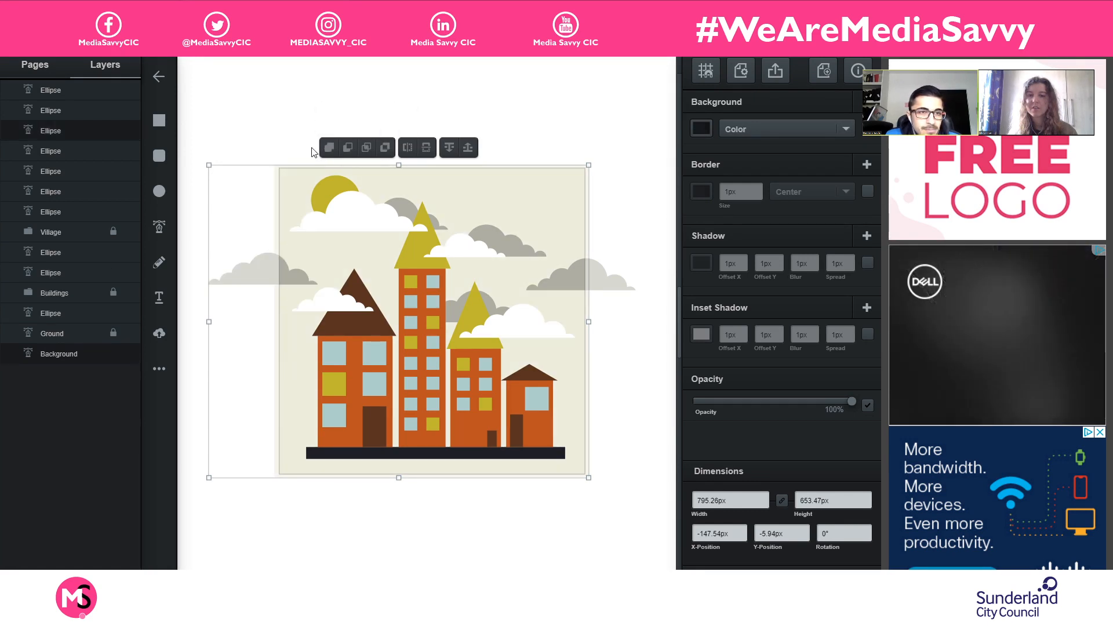
{"action": "left_click", "coordinate": [242, 127]}
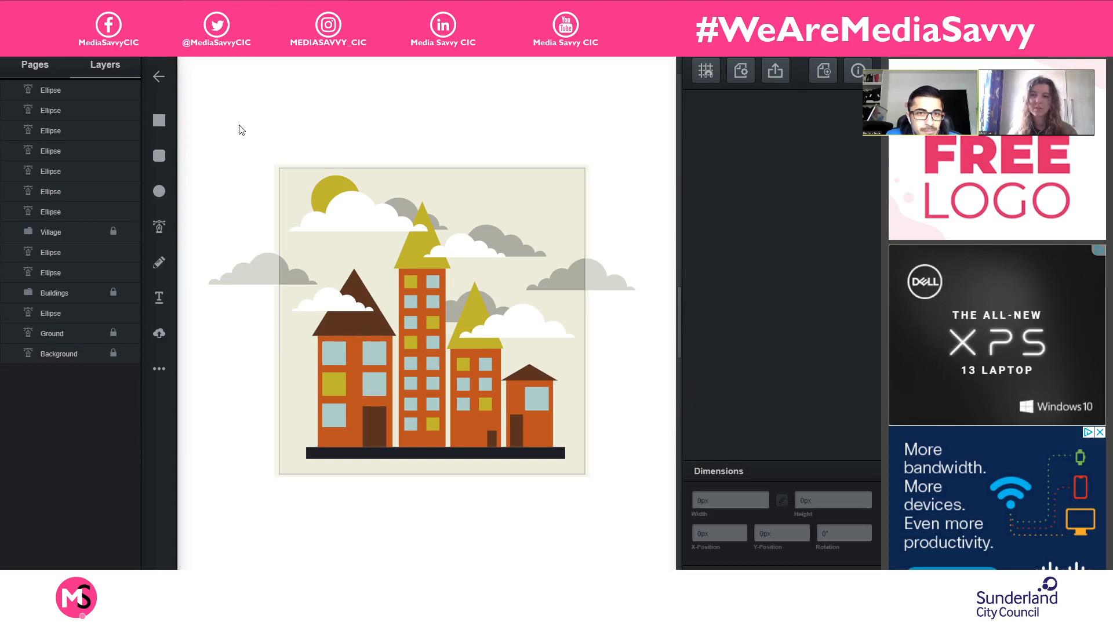
{"action": "scroll", "coordinate": [527, 324], "scroll_direction": "up", "scroll_amount": 1}
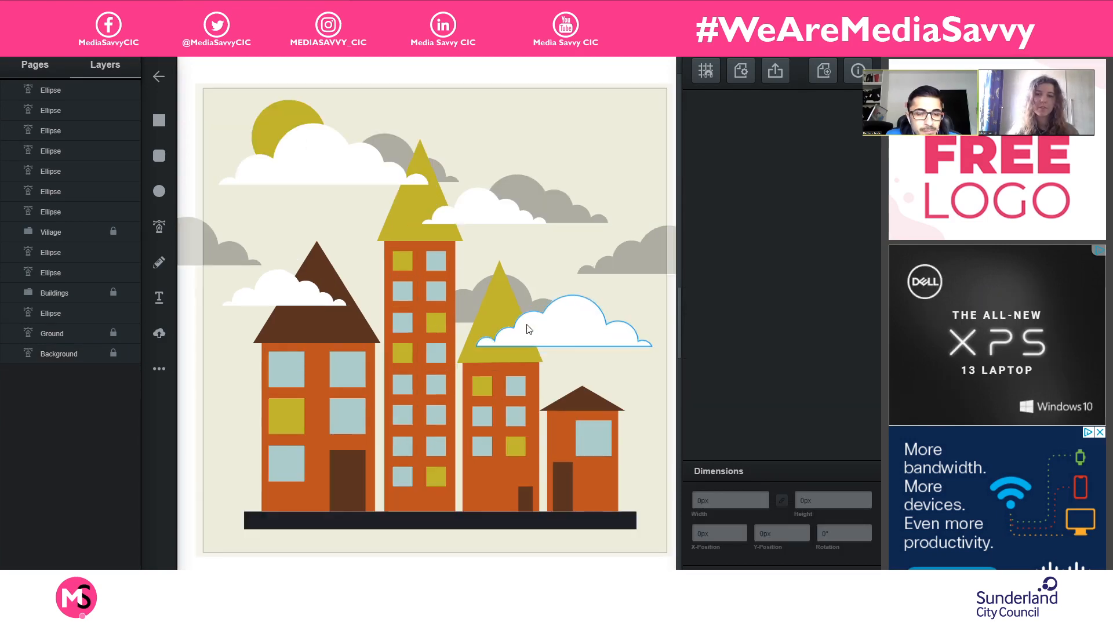
{"action": "left_click_drag", "start_coordinate": [534, 312], "coordinate": [563, 333]}
{"action": "left_click", "coordinate": [569, 341]}
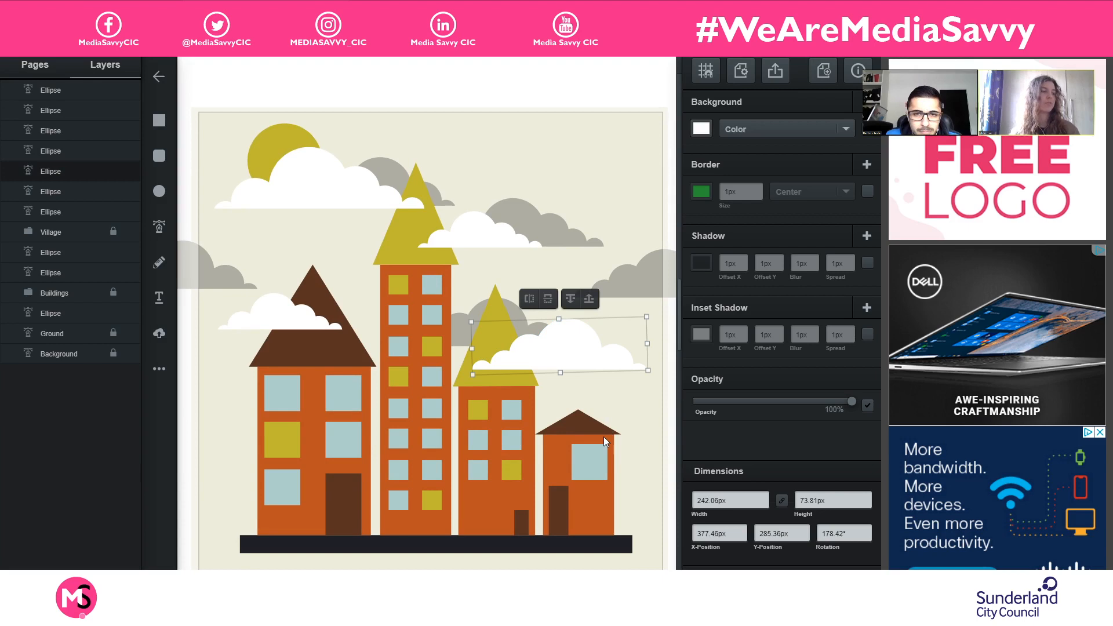
{"action": "left_click", "coordinate": [637, 442]}
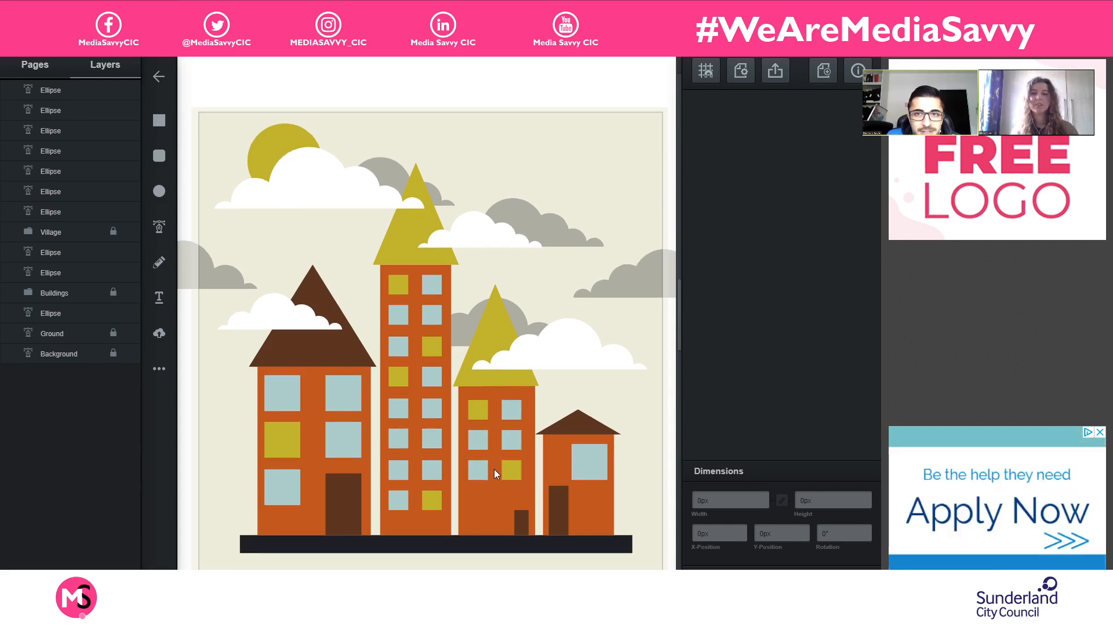
{"action": "scroll", "coordinate": [493, 469], "scroll_direction": "down", "scroll_amount": 1}
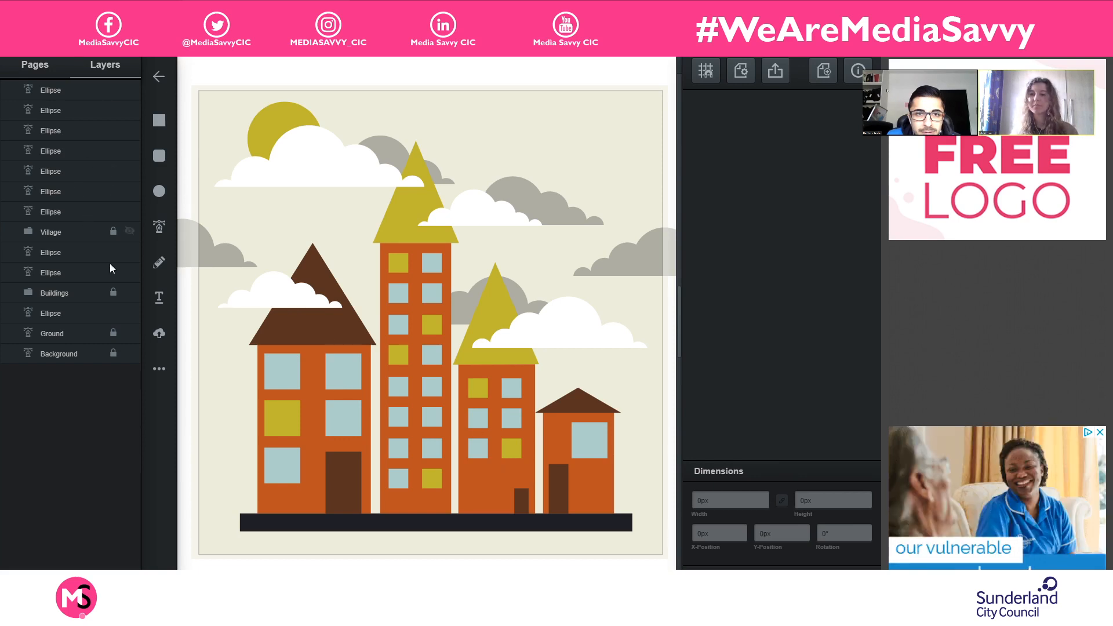
- Unlock the Village group and select it
{"action": "left_click", "coordinate": [113, 231]}
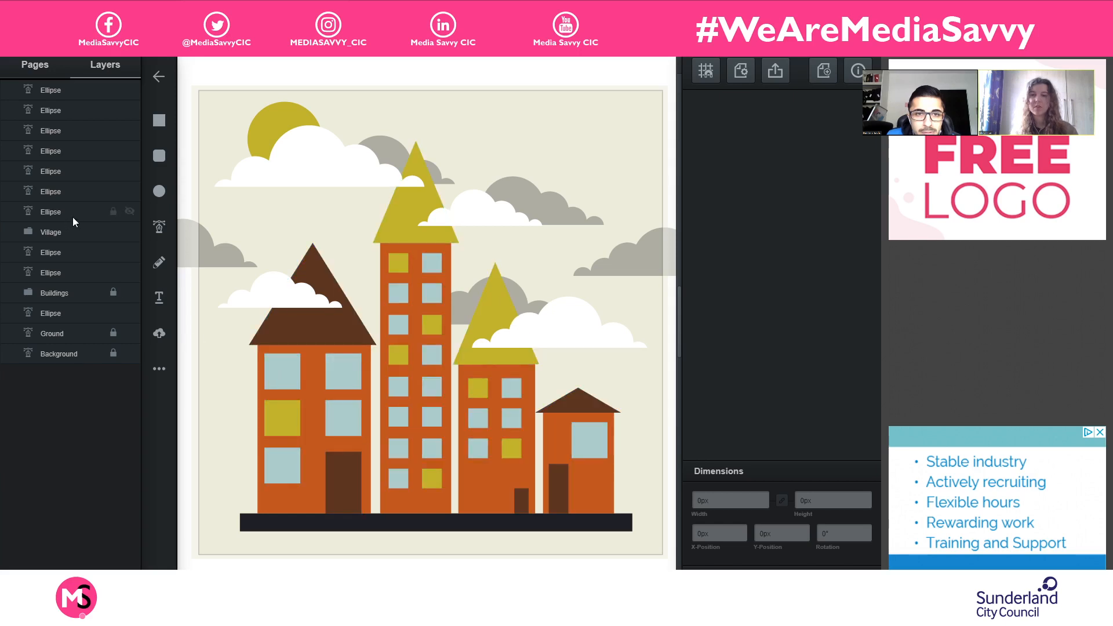
{"action": "left_click", "coordinate": [78, 231]}
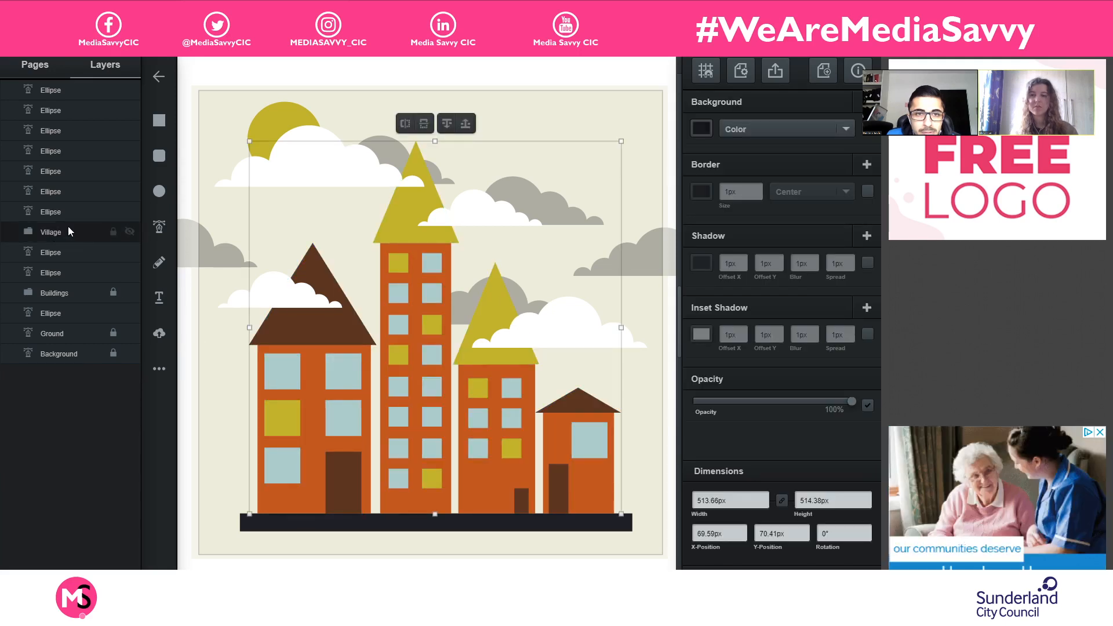
- Try to expand the Village group in the layer list to reach its individual shapes
{"action": "double_click", "coordinate": [70, 232]}
{"action": "left_click", "coordinate": [33, 234]}
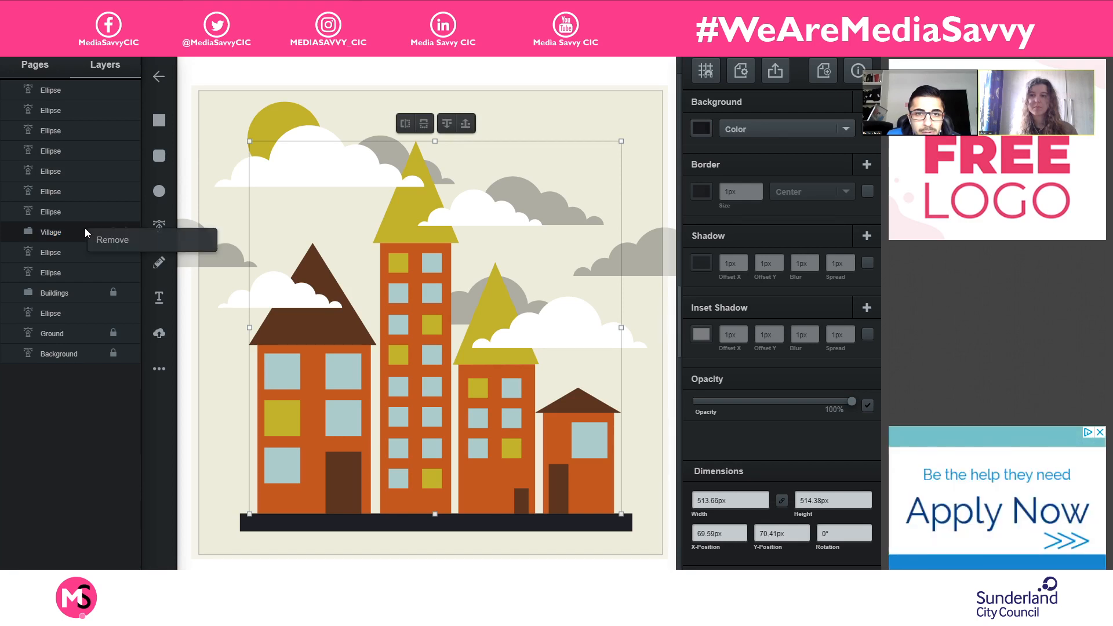
{"action": "double_click", "coordinate": [90, 233]}
{"action": "left_click", "coordinate": [92, 186]}
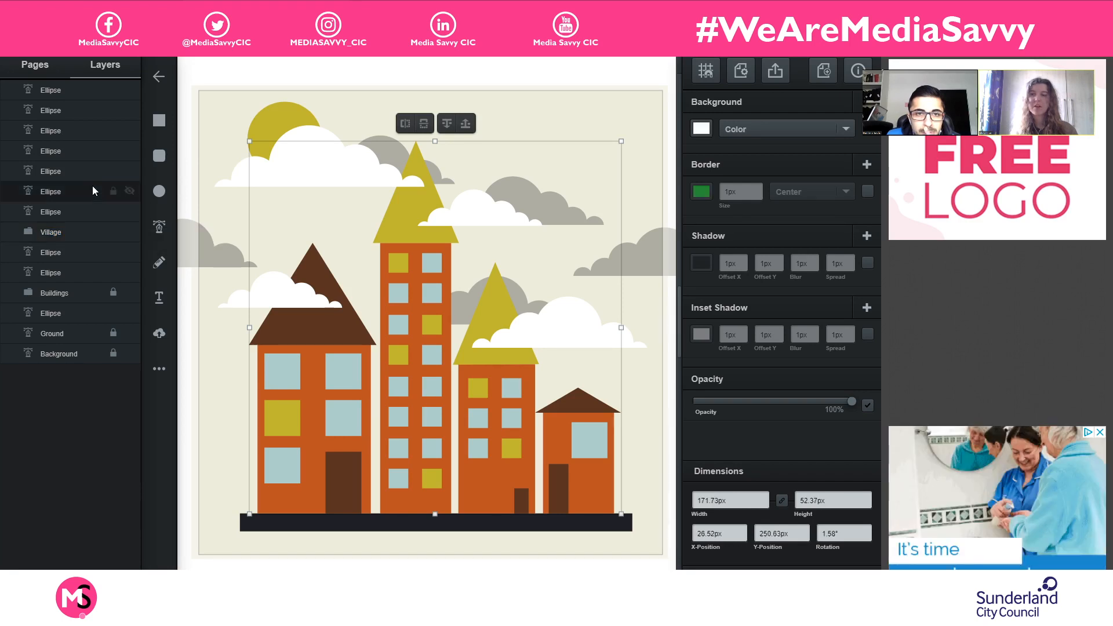
{"action": "left_click", "coordinate": [53, 234]}
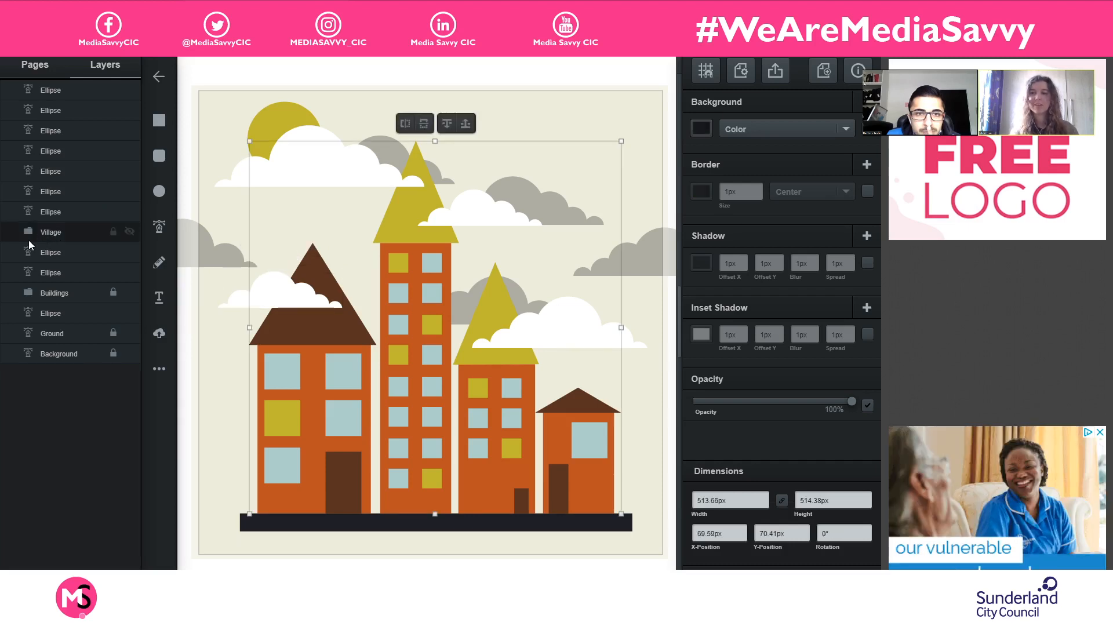
{"action": "double_click", "coordinate": [69, 232]}
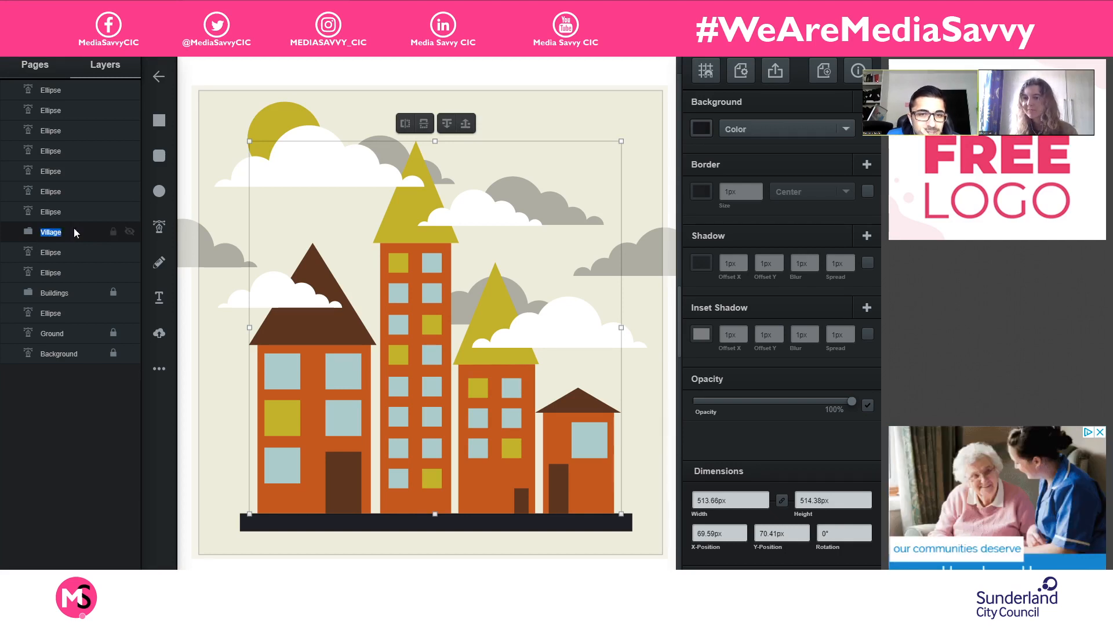
{"action": "right_click", "coordinate": [27, 236]}
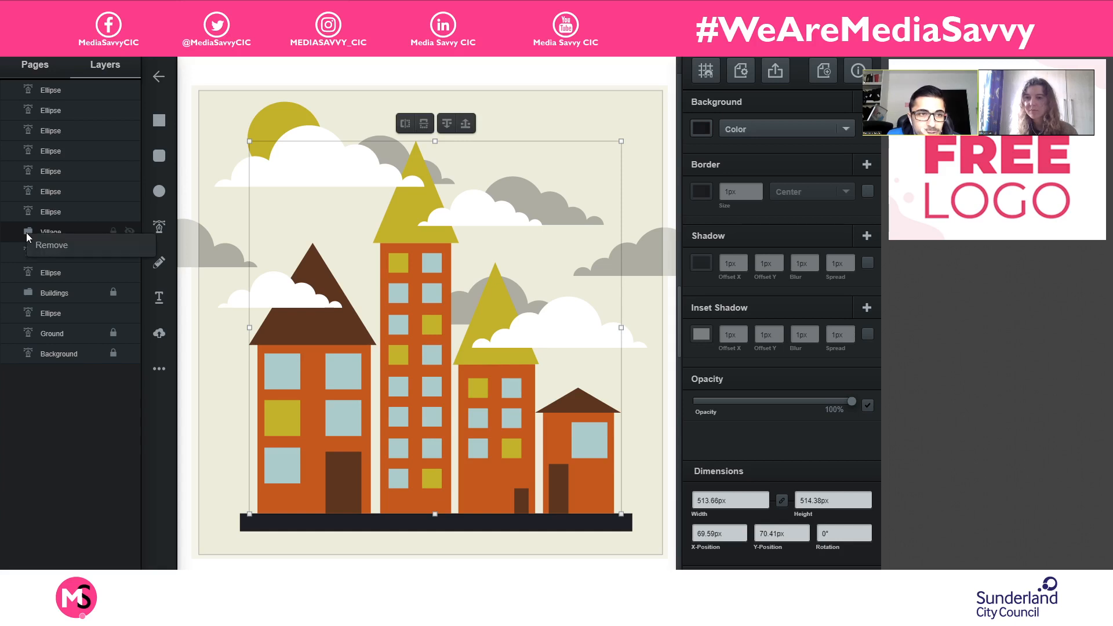
{"action": "left_click", "coordinate": [22, 238]}
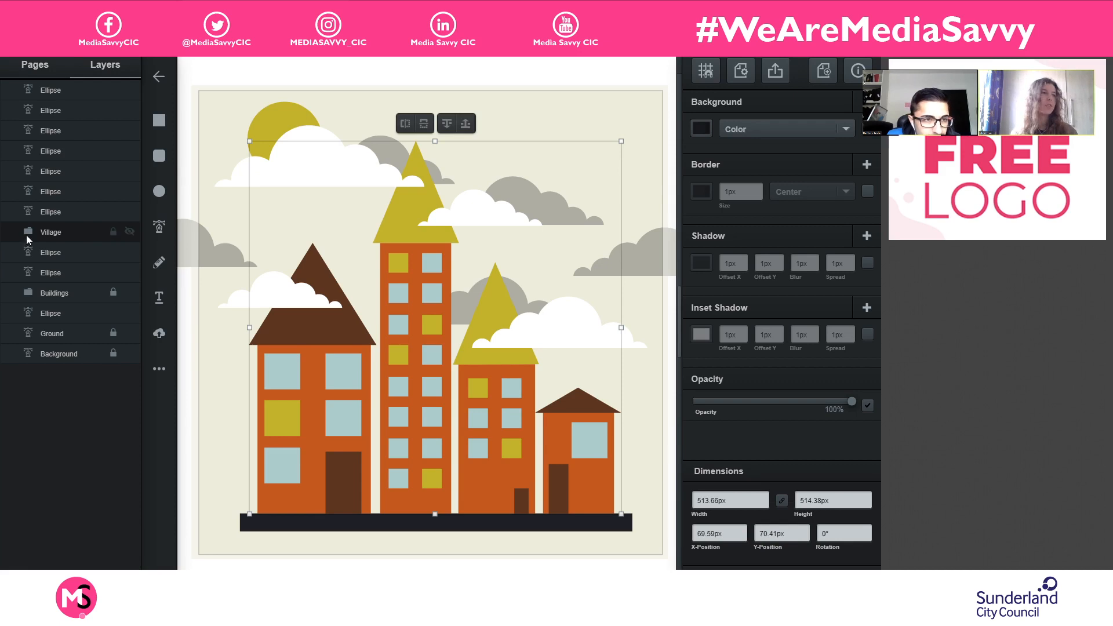
{"action": "right_click", "coordinate": [92, 229]}
{"action": "left_click", "coordinate": [69, 237]}
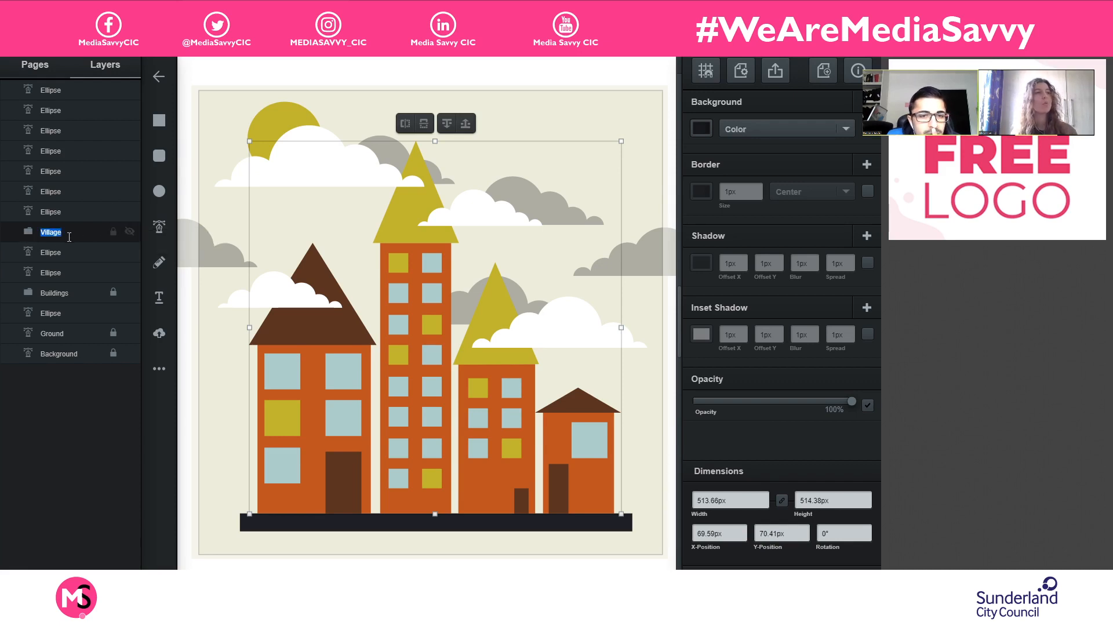
{"action": "left_click", "coordinate": [29, 234]}
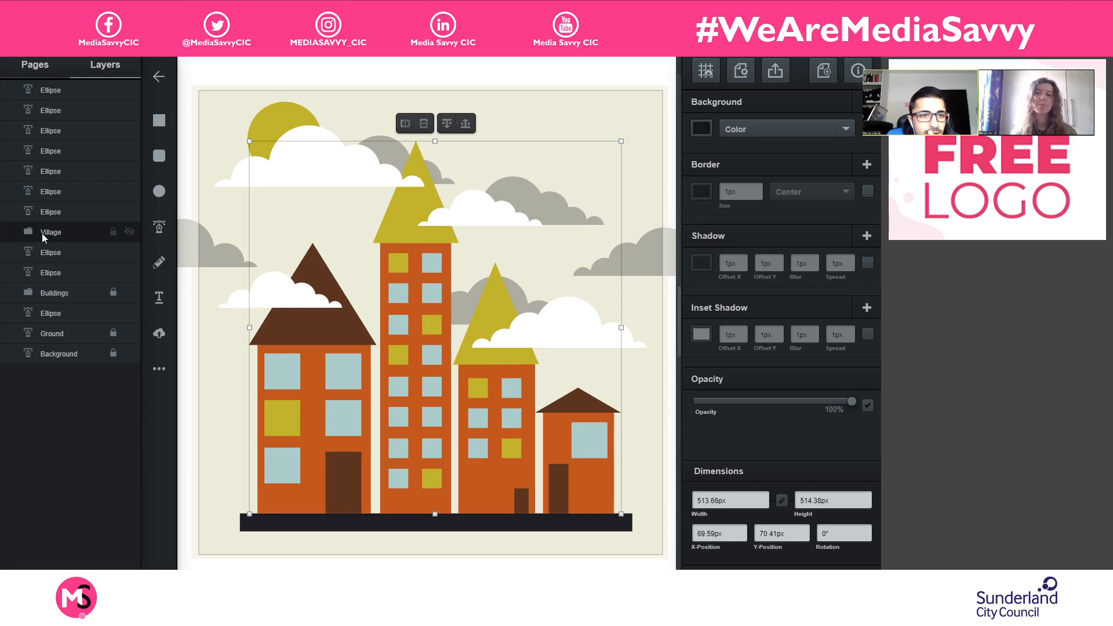
- Remove the Village group from the layer list and undo the removal
{"action": "right_click", "coordinate": [74, 234]}
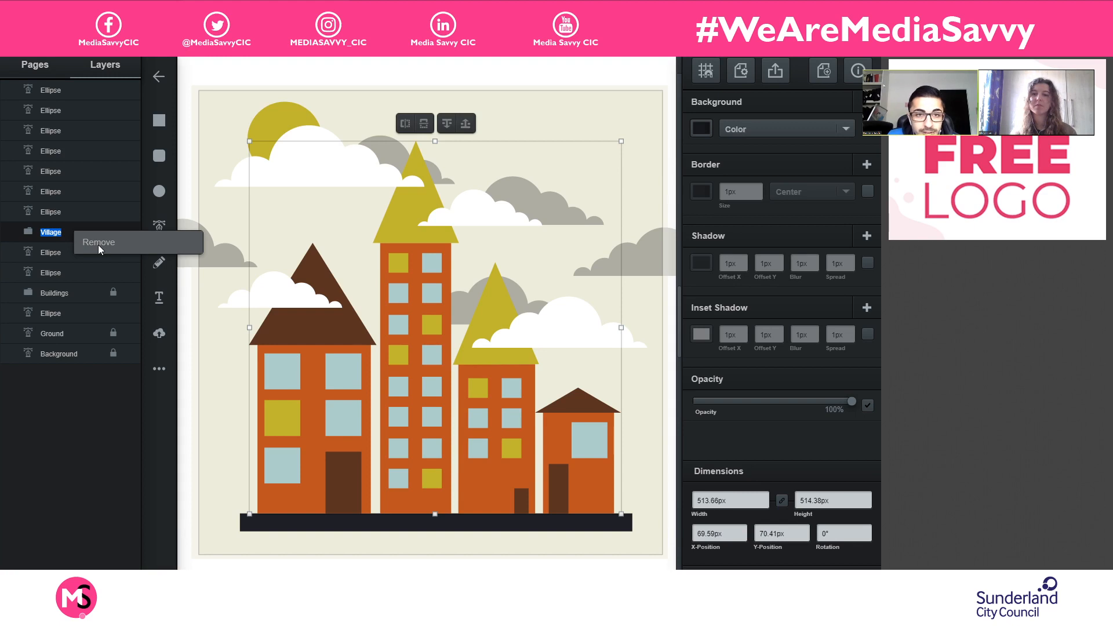
{"action": "left_click", "coordinate": [99, 243]}
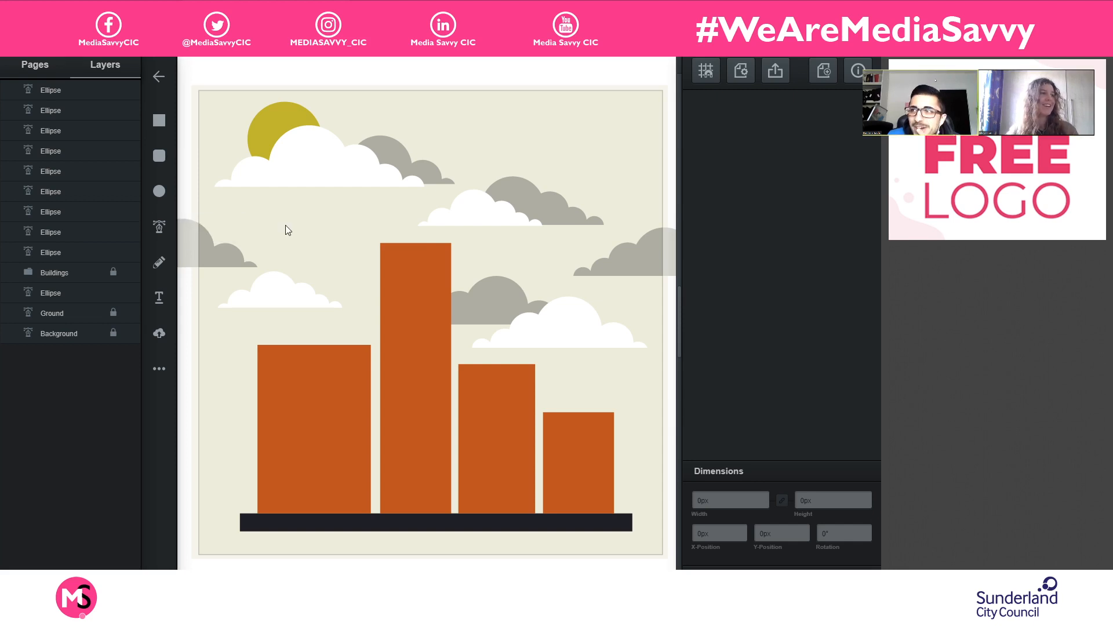
{"action": "key", "text": "ctrl+z"}
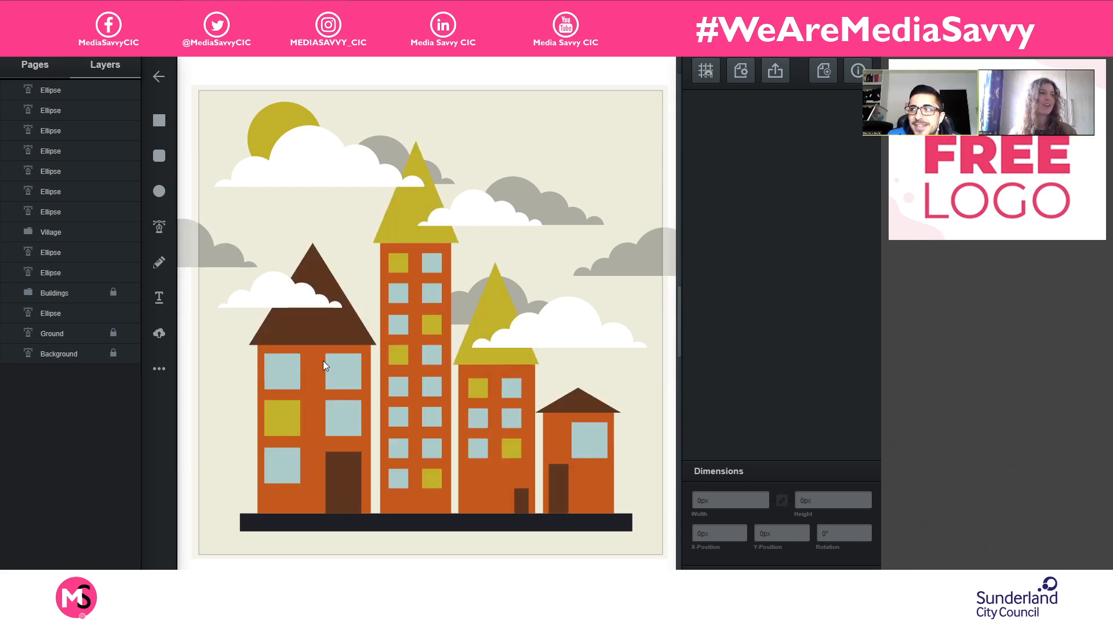
- Ungroup the Village group of roofs, windows and doors on the artboard
{"action": "left_click", "coordinate": [323, 330]}
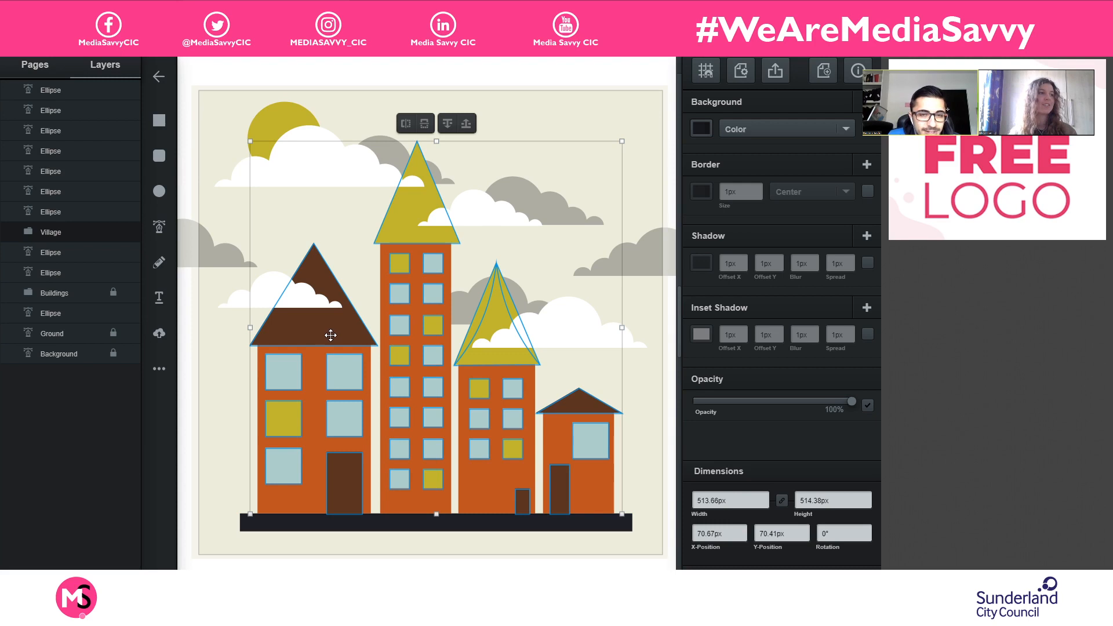
{"action": "right_click", "coordinate": [331, 335]}
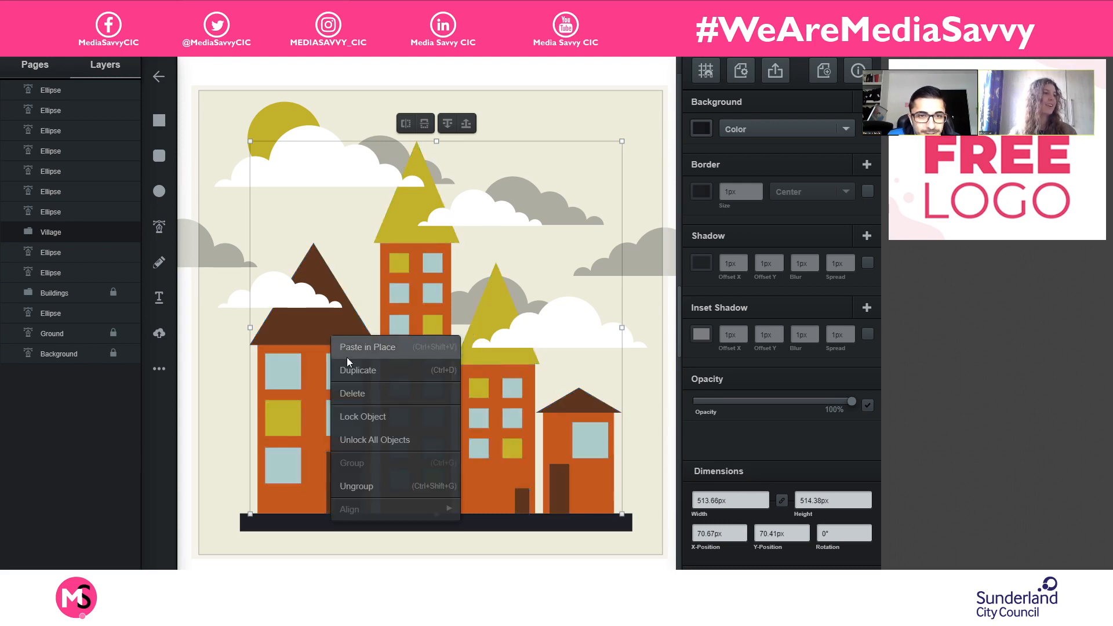
{"action": "left_click", "coordinate": [357, 485]}
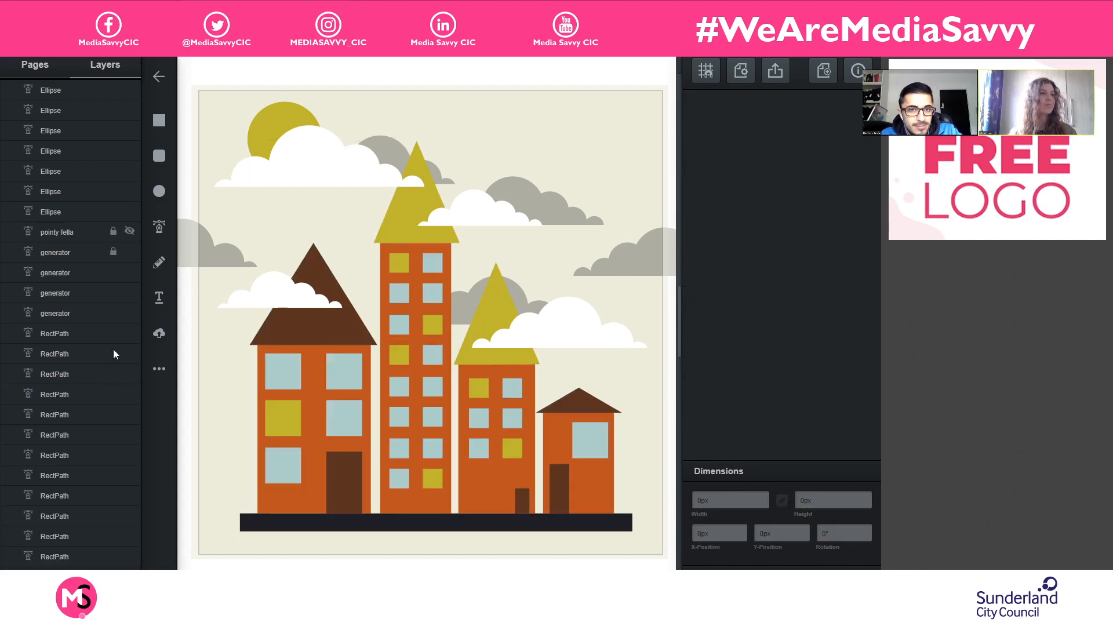
- Give the upper-right window of the brown-roofed, leftmost building a 3px centred border in the dark colour sampled from the ground strip
{"action": "left_click", "coordinate": [334, 371]}
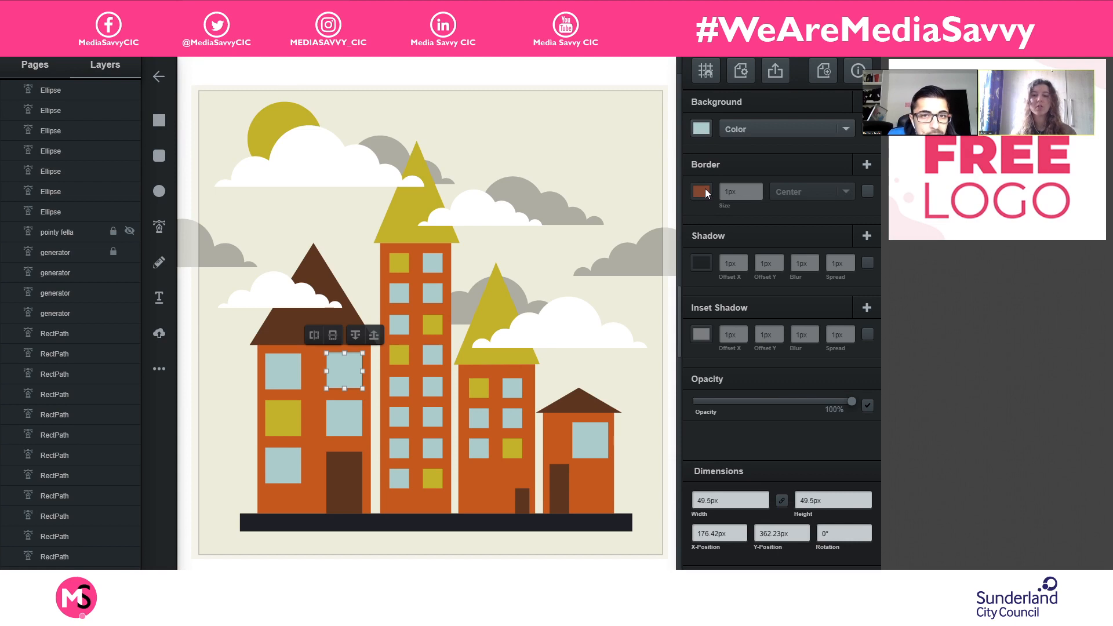
{"action": "left_click", "coordinate": [868, 191]}
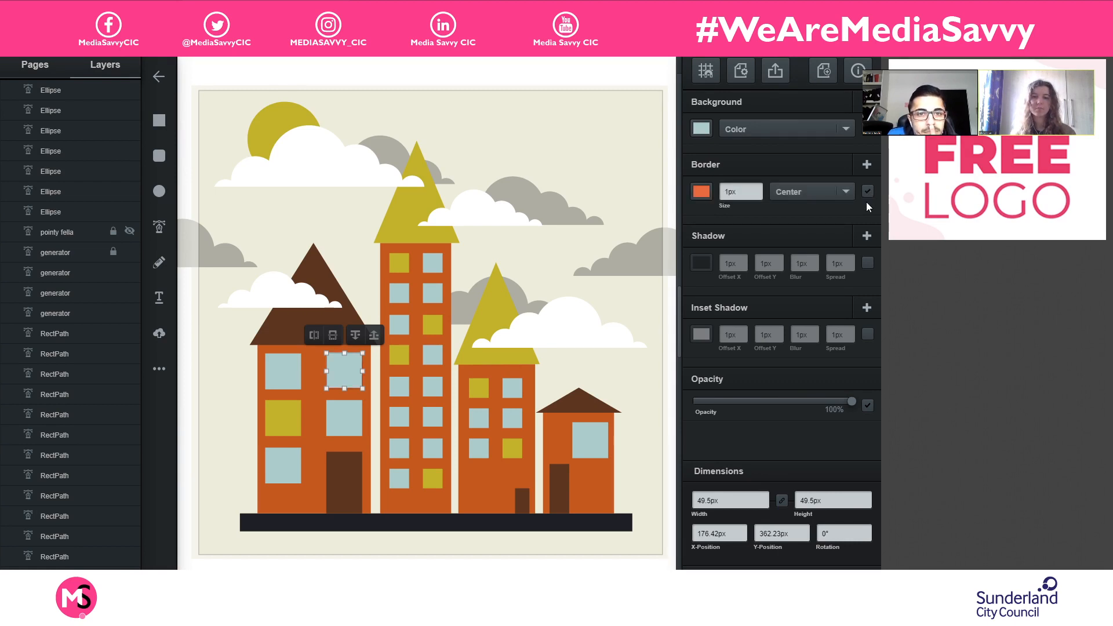
{"action": "left_click", "coordinate": [700, 192]}
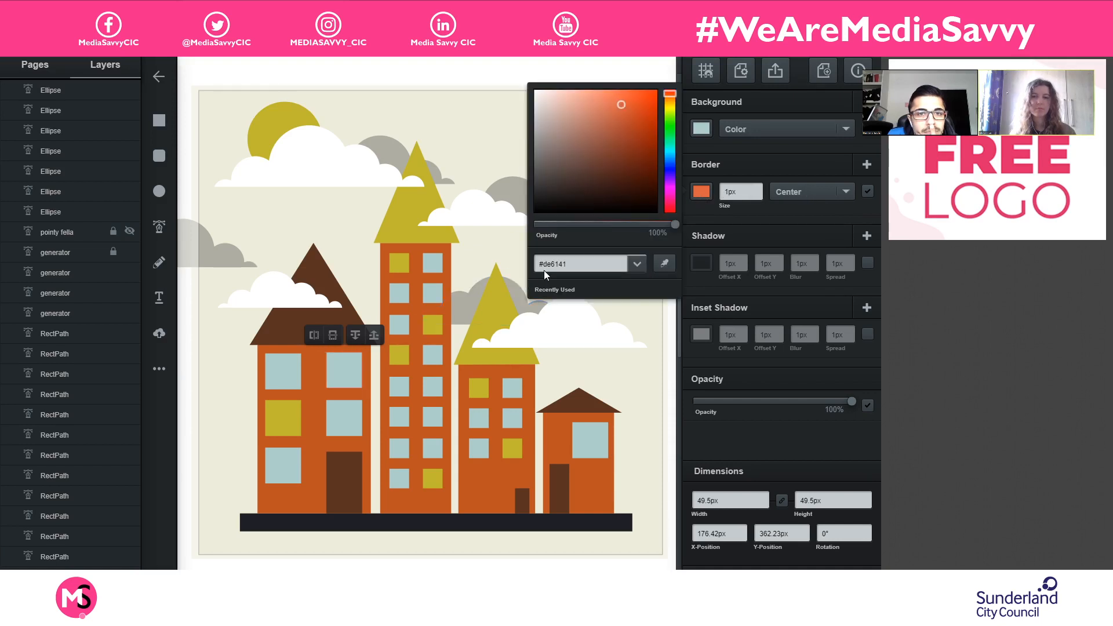
{"action": "left_click", "coordinate": [664, 264]}
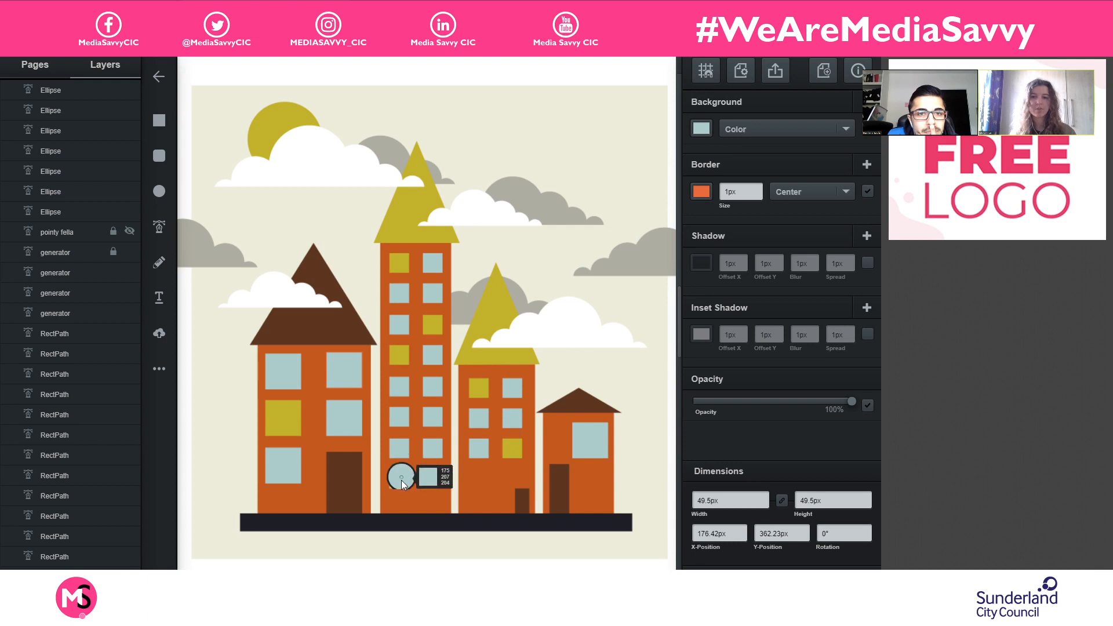
{"action": "left_click", "coordinate": [441, 523]}
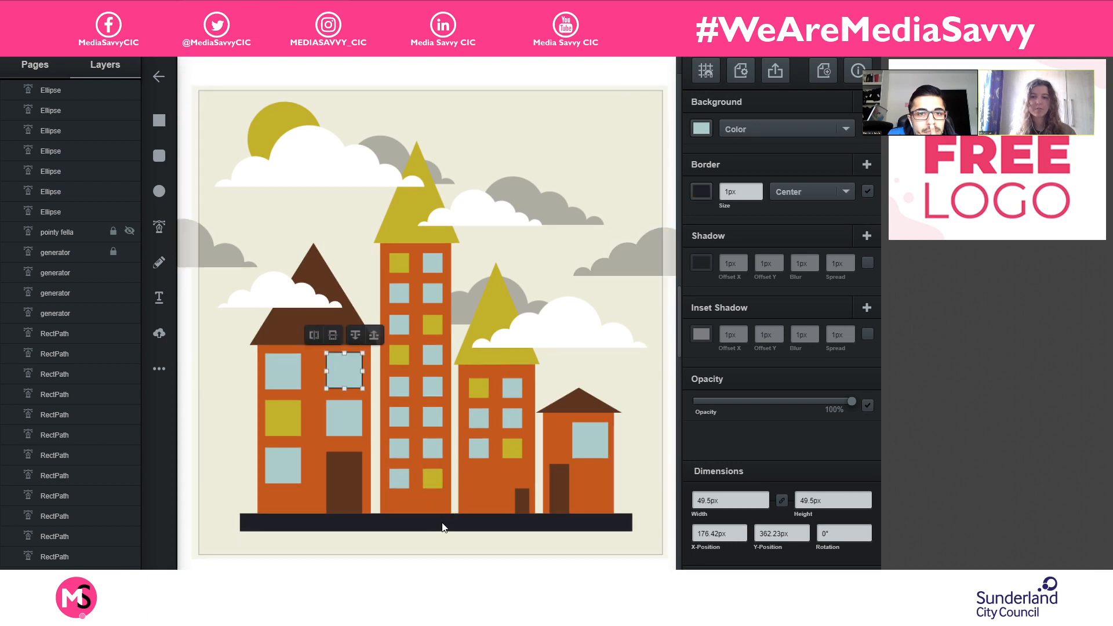
{"action": "left_click", "coordinate": [758, 189]}
{"action": "left_click", "coordinate": [758, 187]}
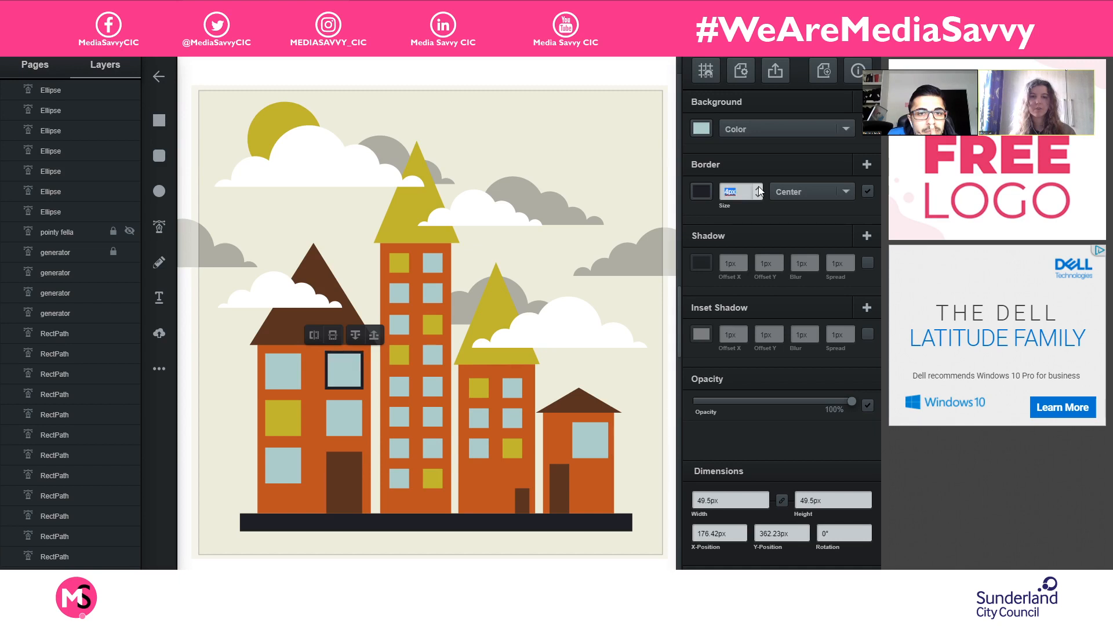
{"action": "left_click", "coordinate": [759, 196]}
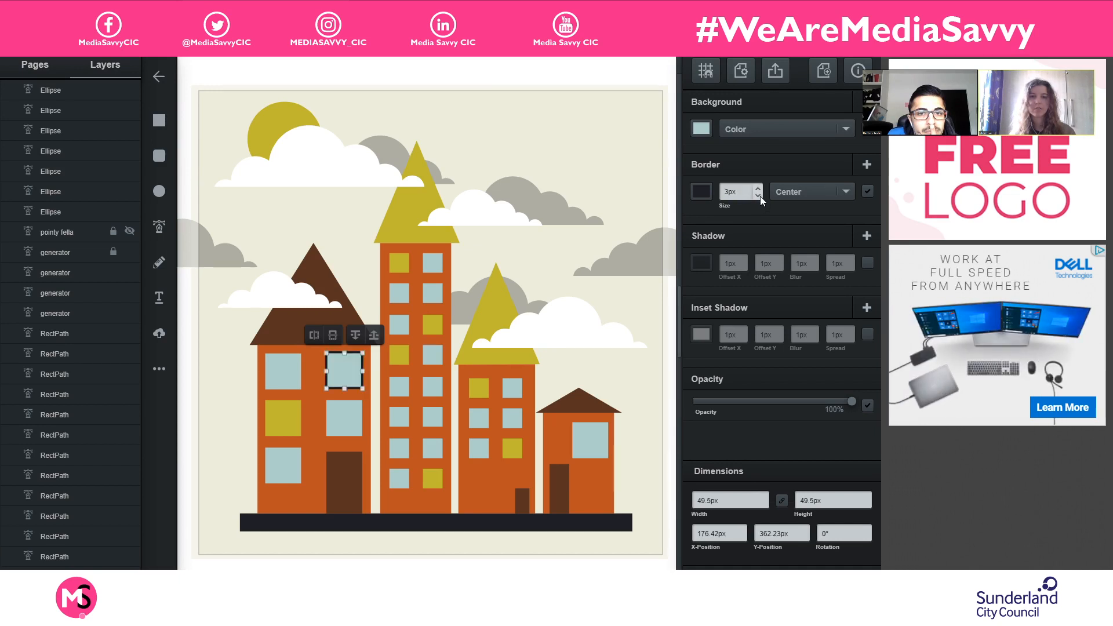
{"action": "left_click", "coordinate": [645, 383]}
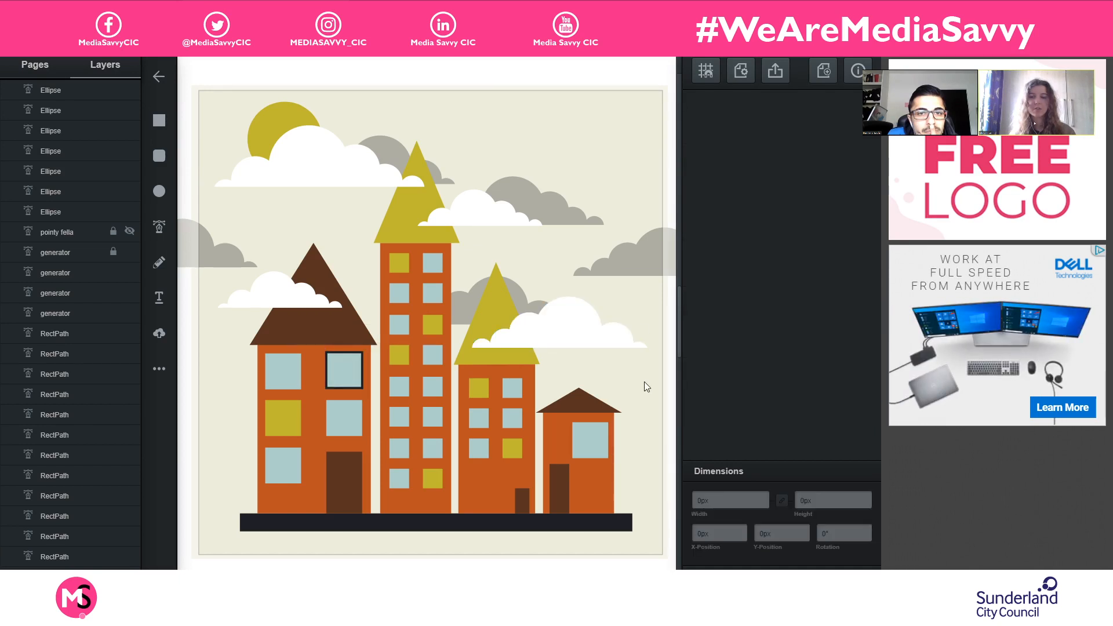
- Add a 3px border in the ground strip's dark colour to the blue window above the leftmost building's door
{"action": "left_click", "coordinate": [333, 426]}
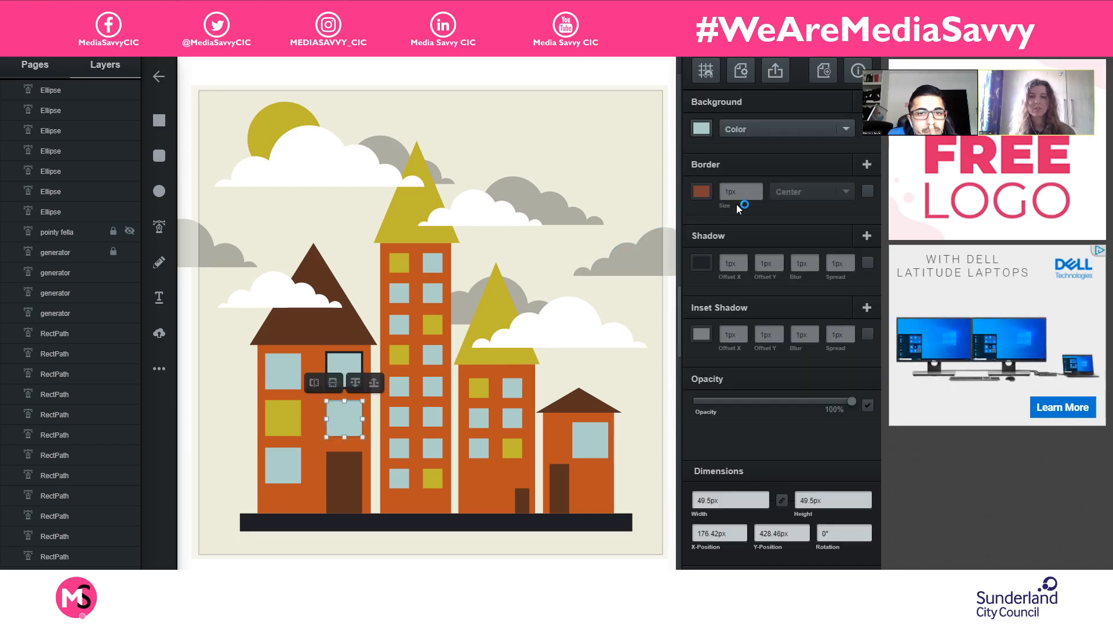
{"action": "left_click", "coordinate": [868, 191]}
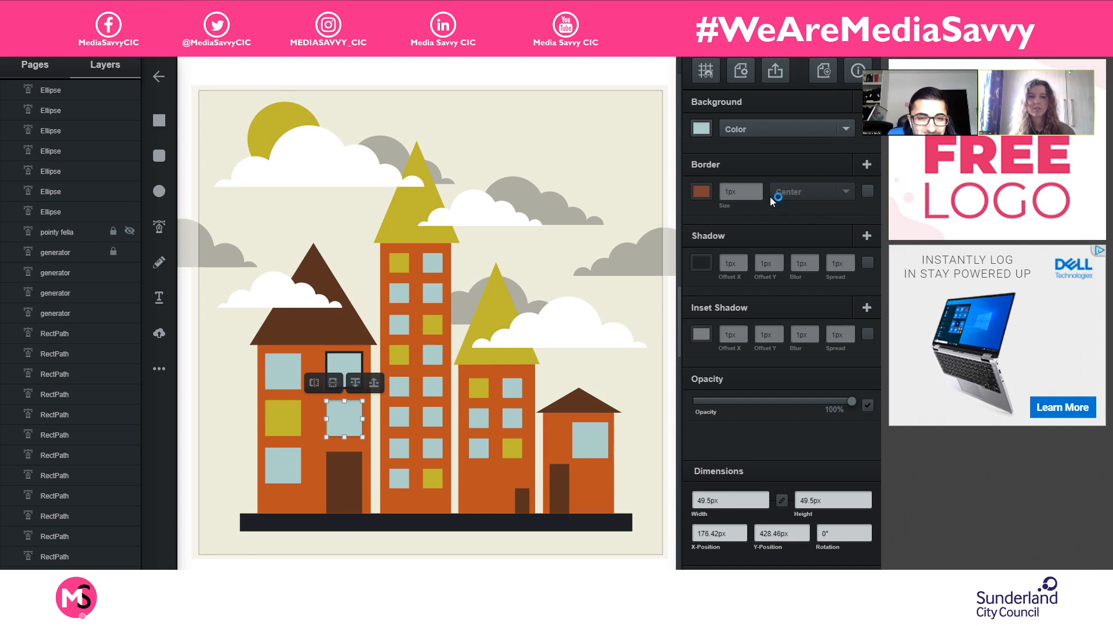
{"action": "left_click", "coordinate": [702, 192]}
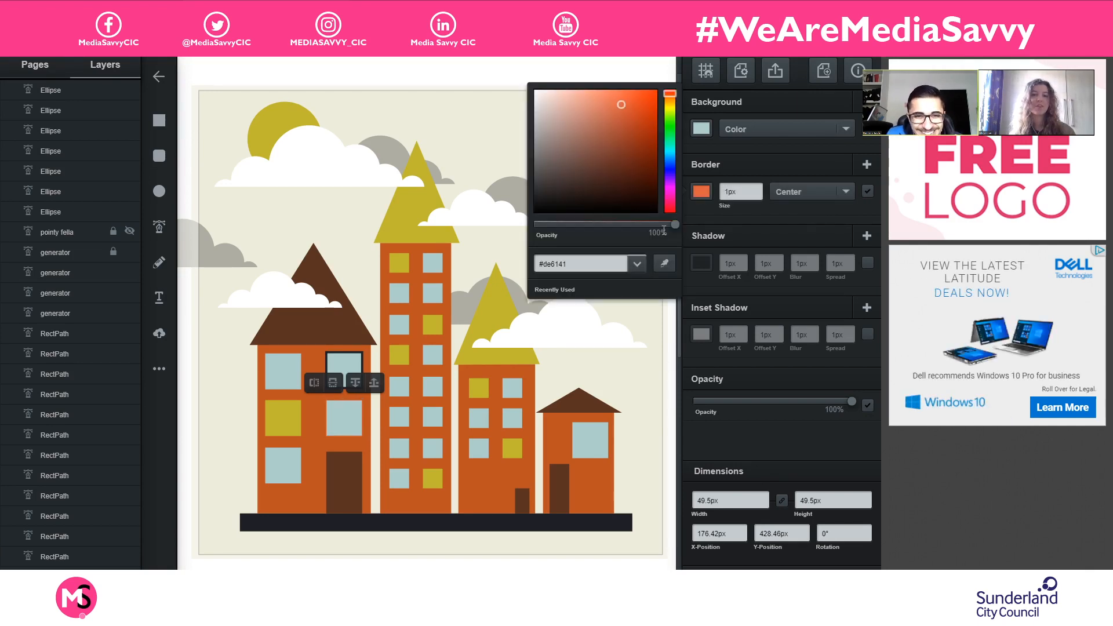
{"action": "left_click", "coordinate": [666, 264]}
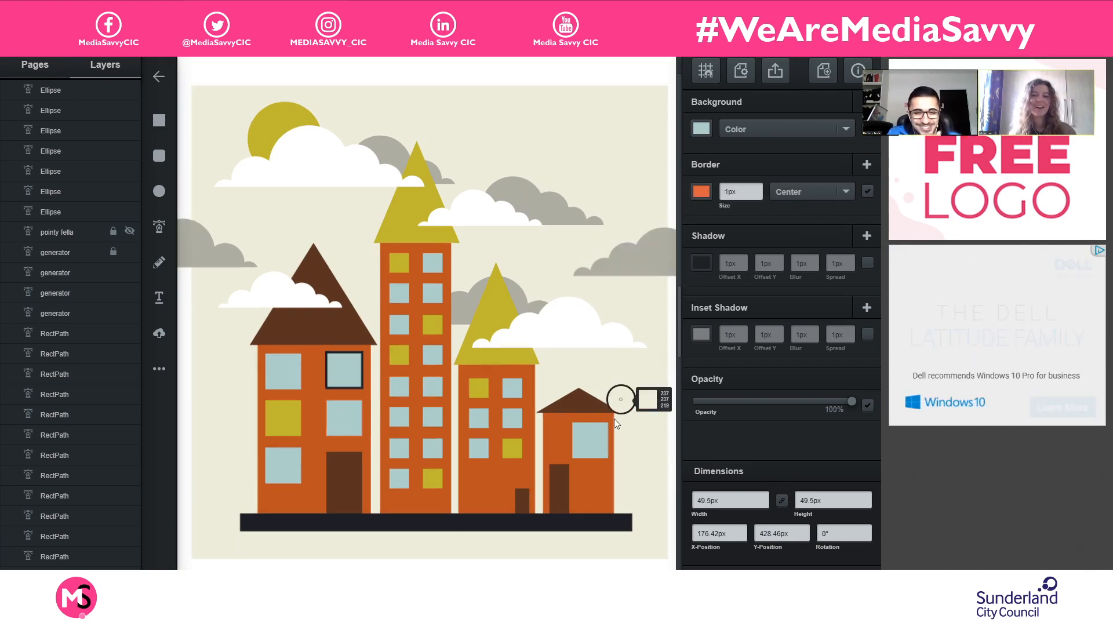
{"action": "left_click", "coordinate": [597, 523]}
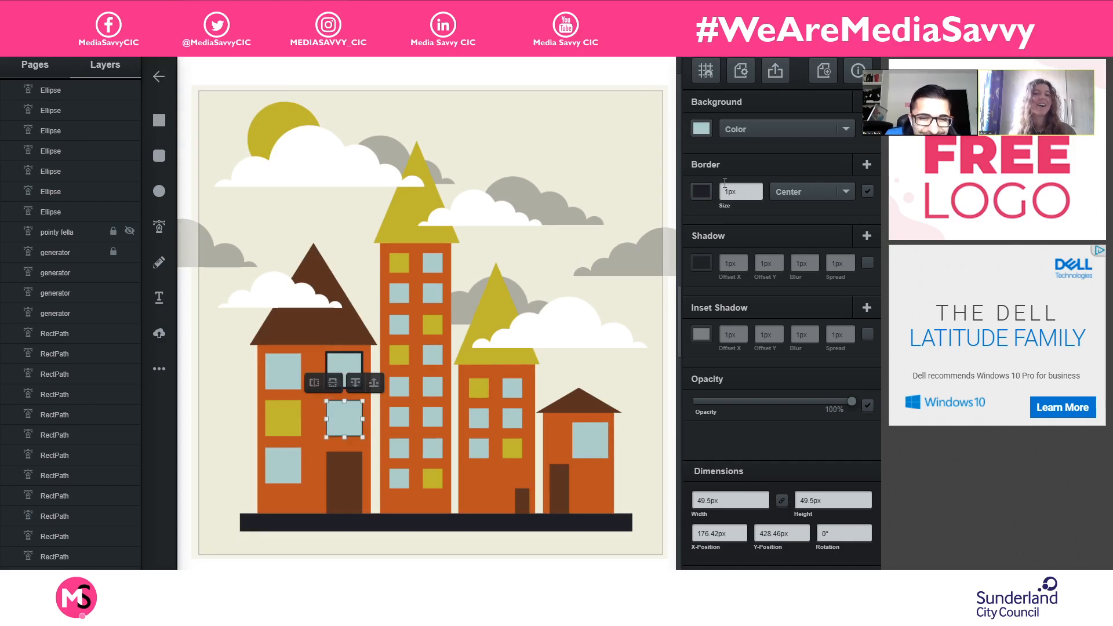
{"action": "left_click", "coordinate": [759, 188]}
{"action": "left_click", "coordinate": [758, 188]}
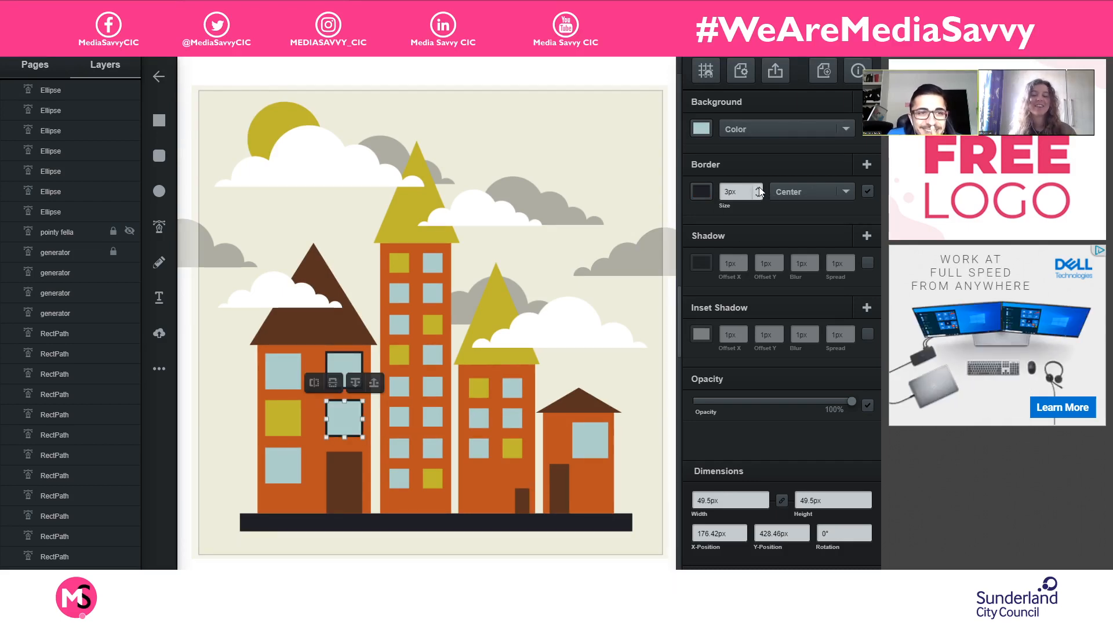
- Give the upper-left window of the leftmost building a 3px centred border in the dark colour sampled from the ground strip
{"action": "left_click", "coordinate": [280, 377]}
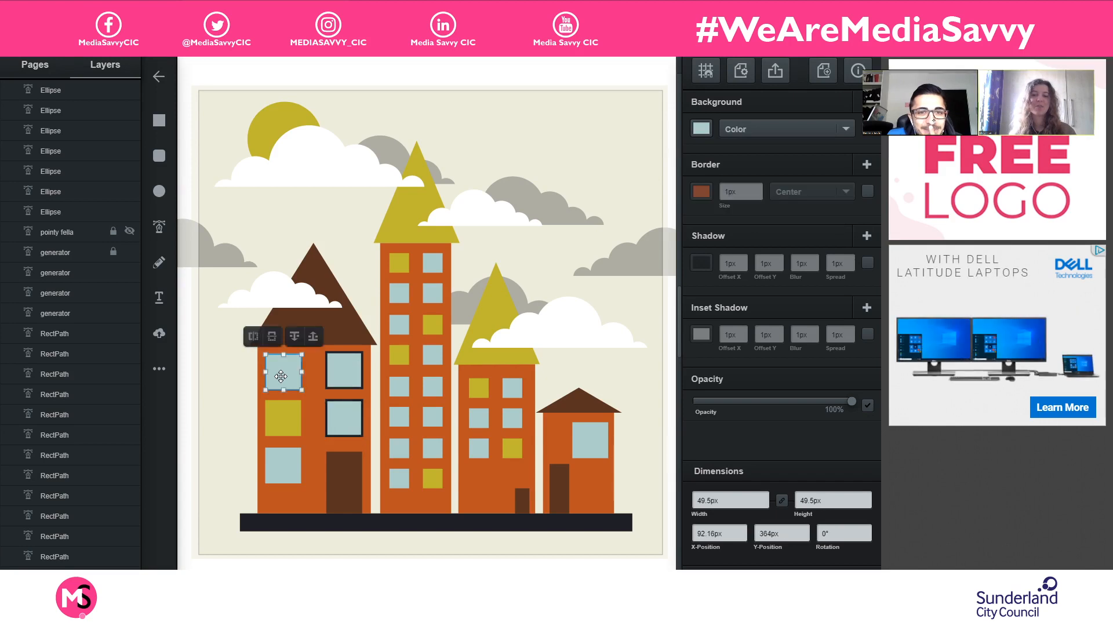
{"action": "left_click", "coordinate": [701, 191]}
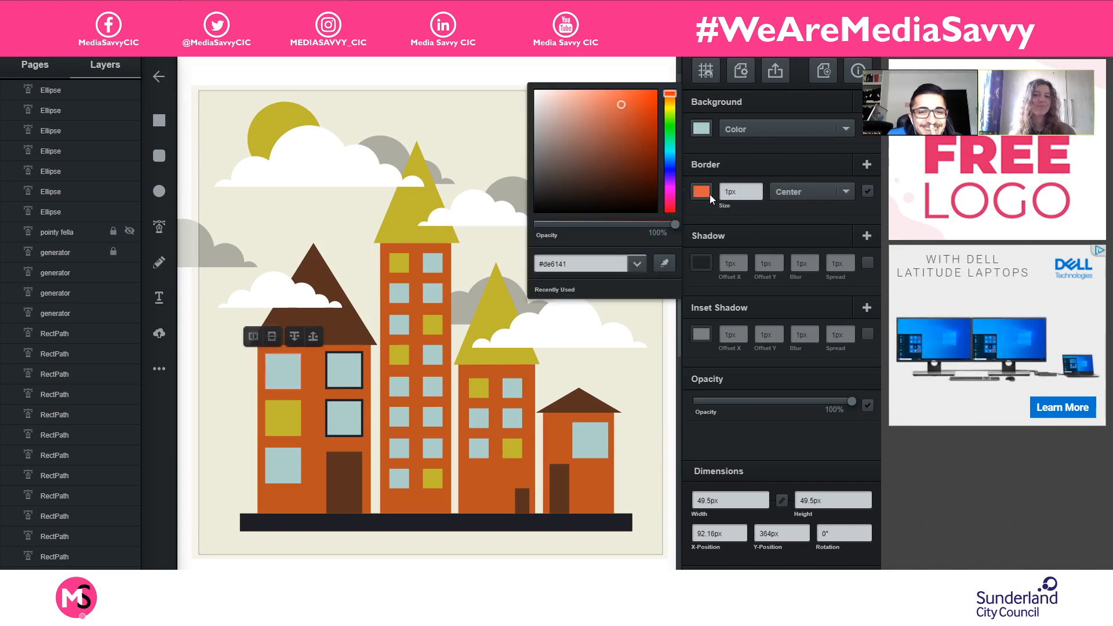
{"action": "left_click", "coordinate": [663, 264]}
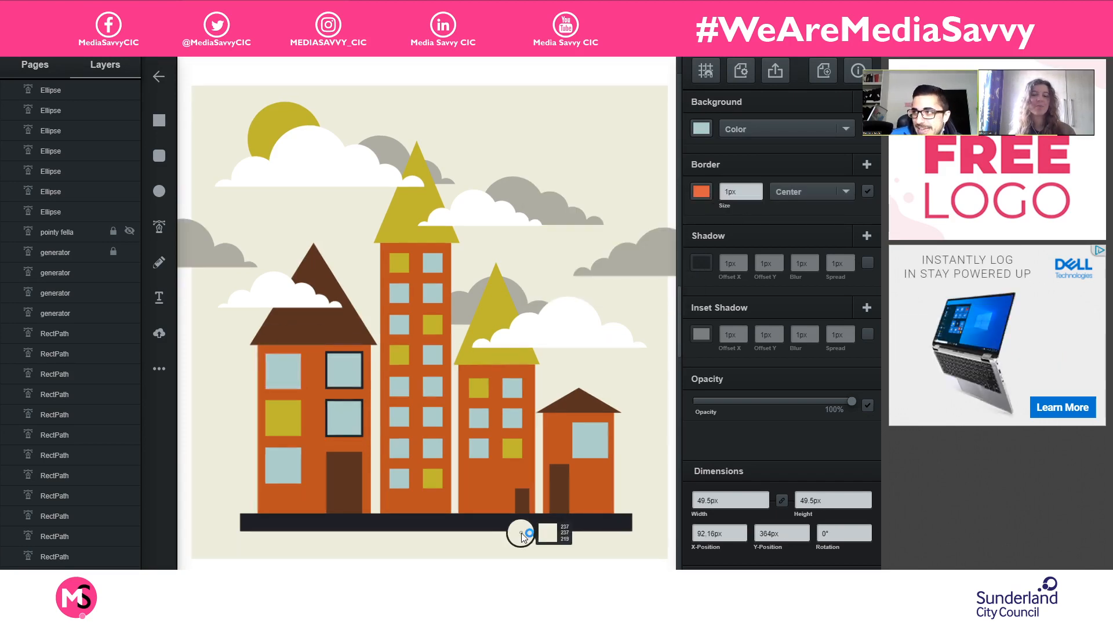
{"action": "left_click", "coordinate": [526, 520]}
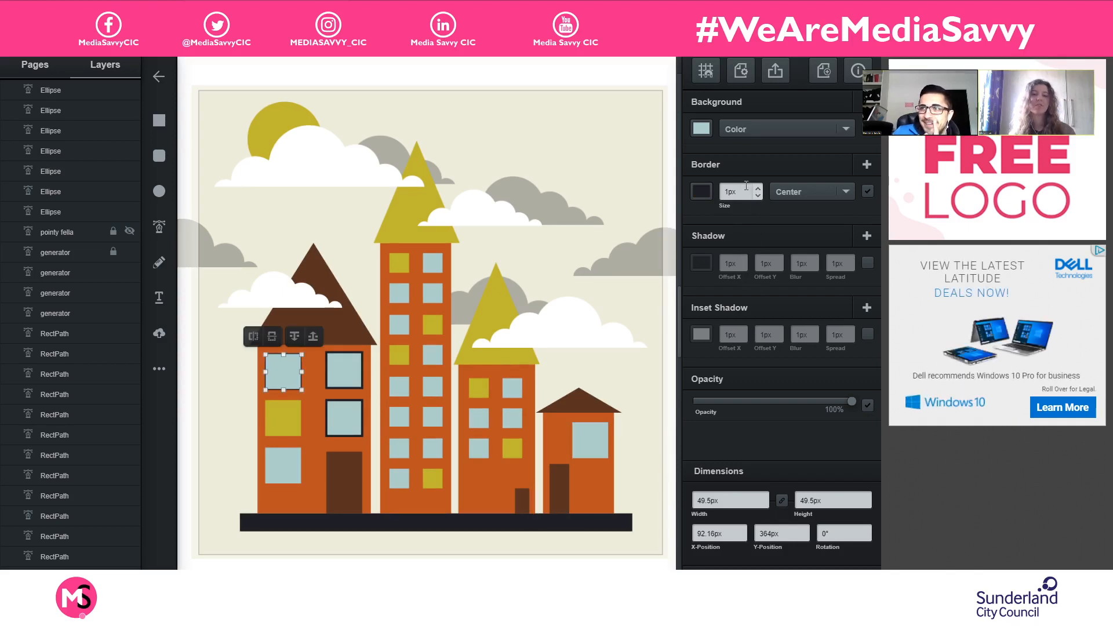
{"action": "left_click", "coordinate": [758, 190]}
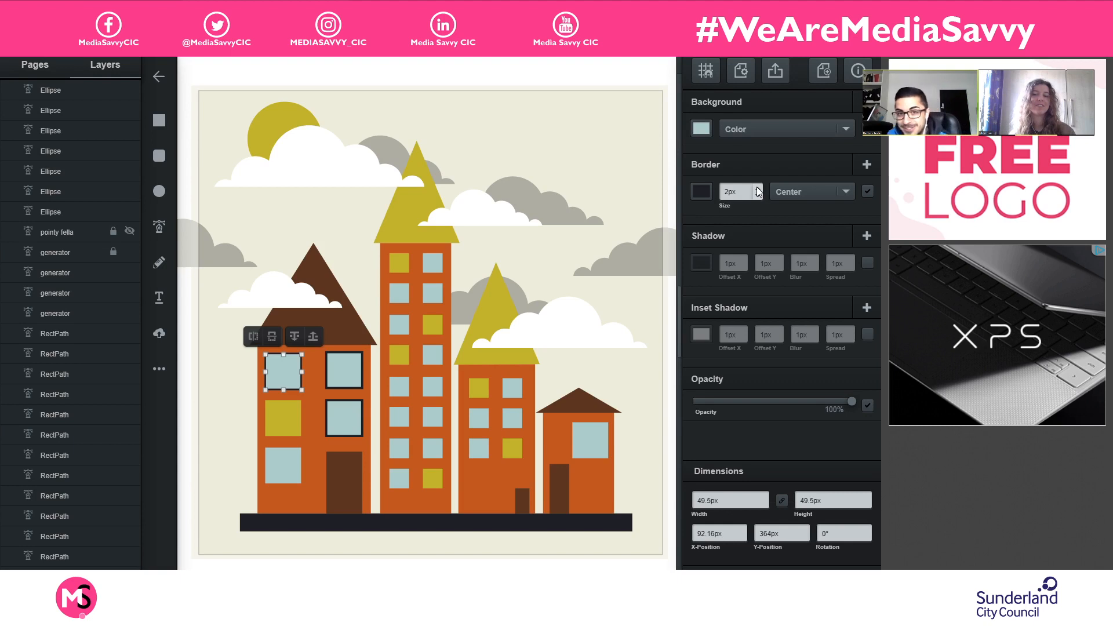
{"action": "left_click", "coordinate": [758, 190]}
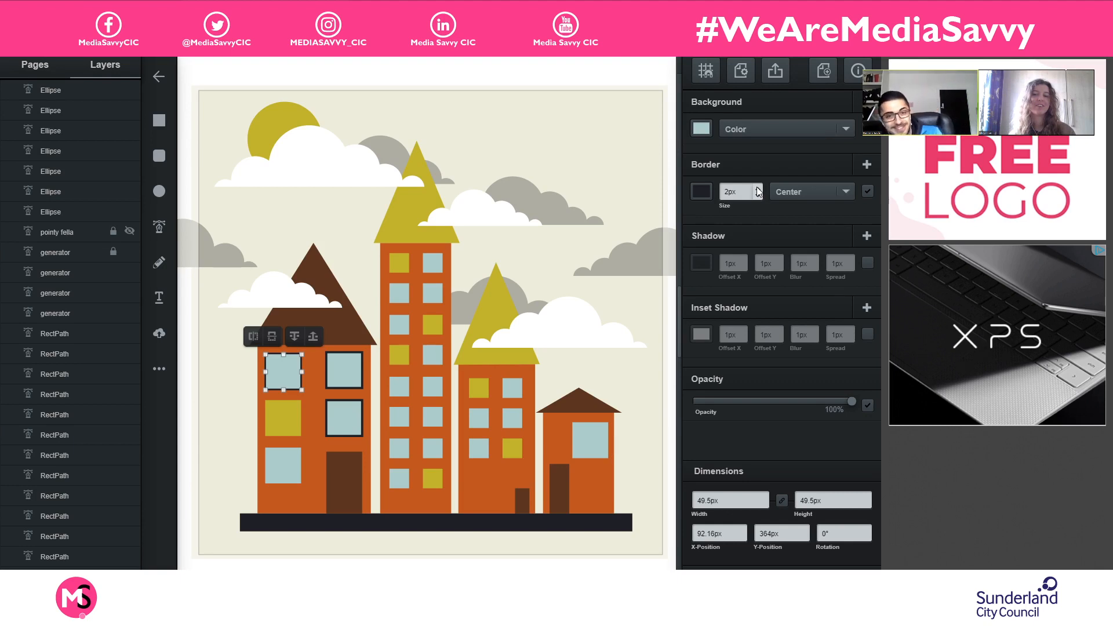
- Add a 3px border in the ground strip's dark colour to the leftmost building's olive window
{"action": "left_click", "coordinate": [268, 419]}
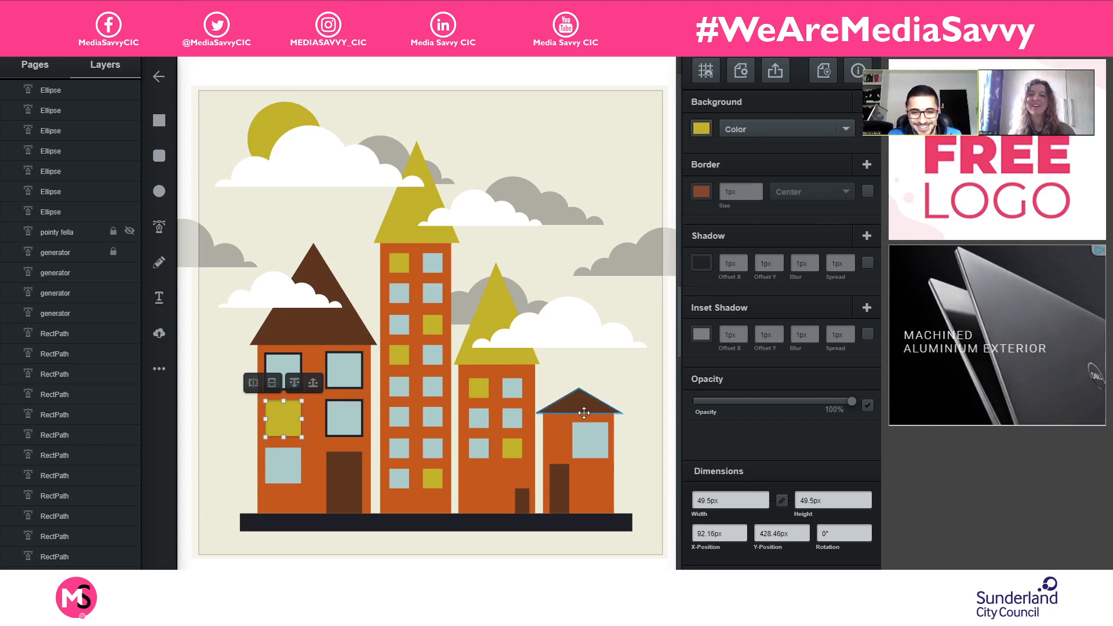
{"action": "left_click", "coordinate": [701, 192]}
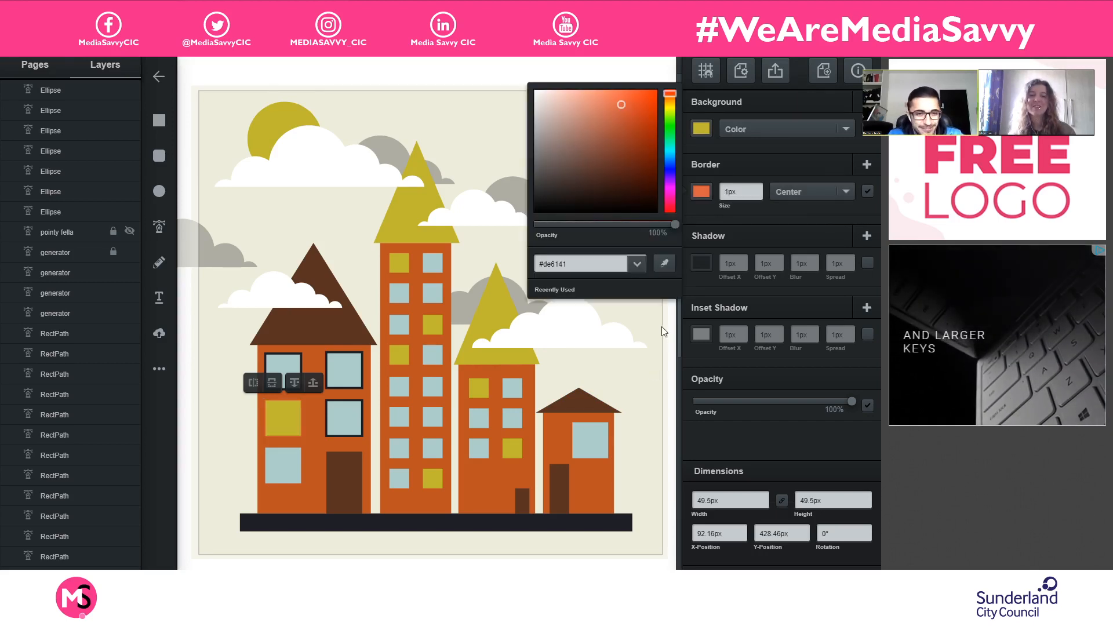
{"action": "left_click", "coordinate": [670, 264]}
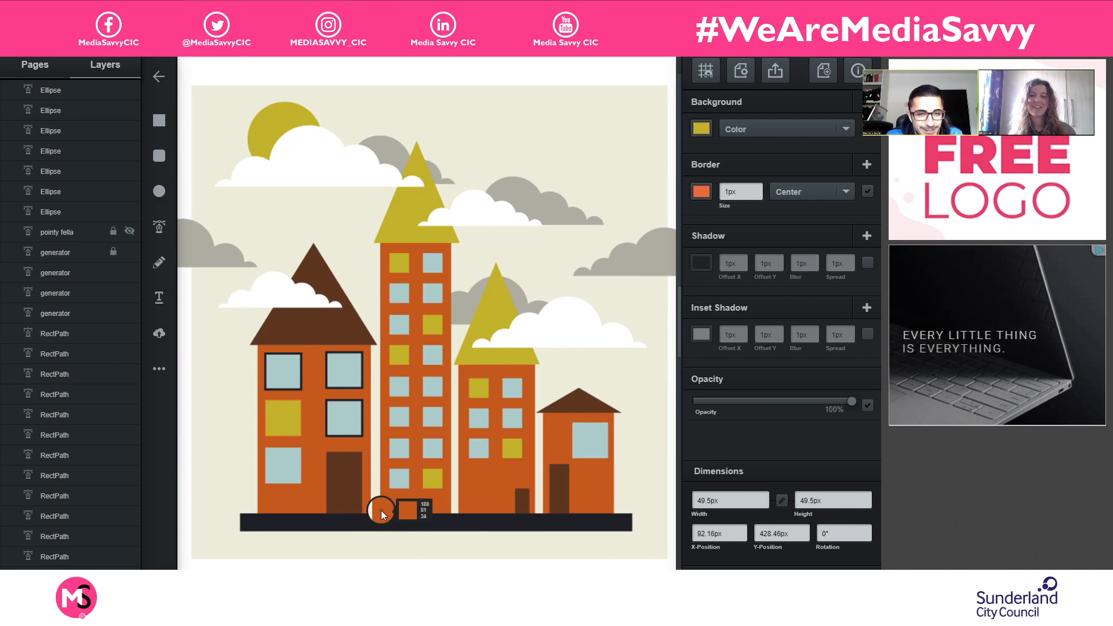
{"action": "left_click", "coordinate": [367, 526]}
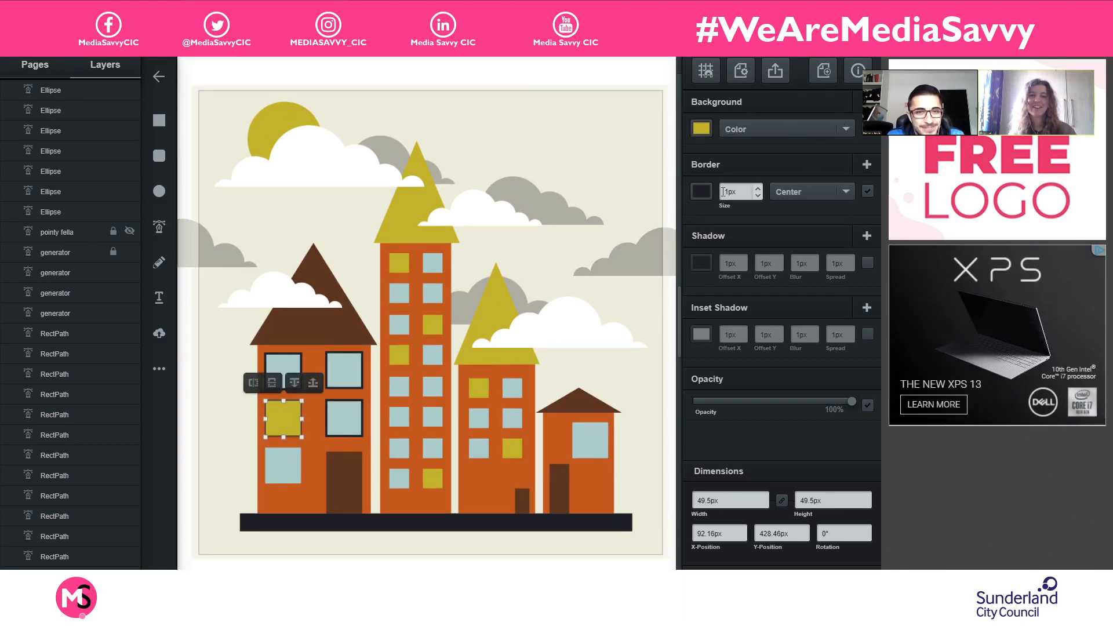
{"action": "left_click", "coordinate": [758, 189]}
{"action": "left_click", "coordinate": [758, 188]}
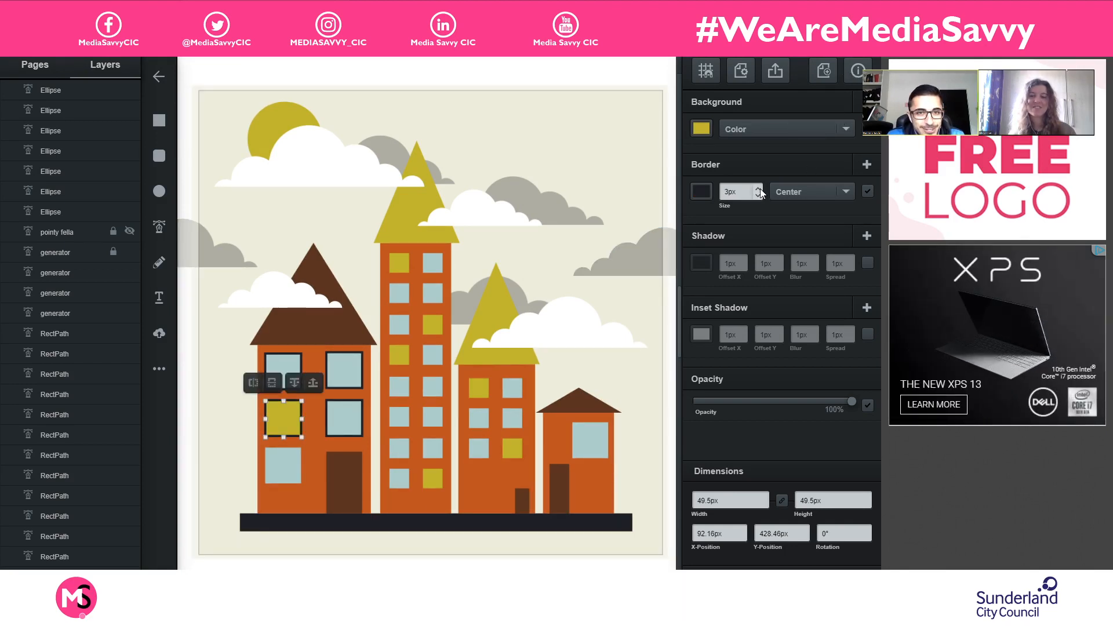
- Give the leftmost building's lower-left blue window a 3px border in the ground strip's dark colour, then deselect it
{"action": "left_click", "coordinate": [293, 469]}
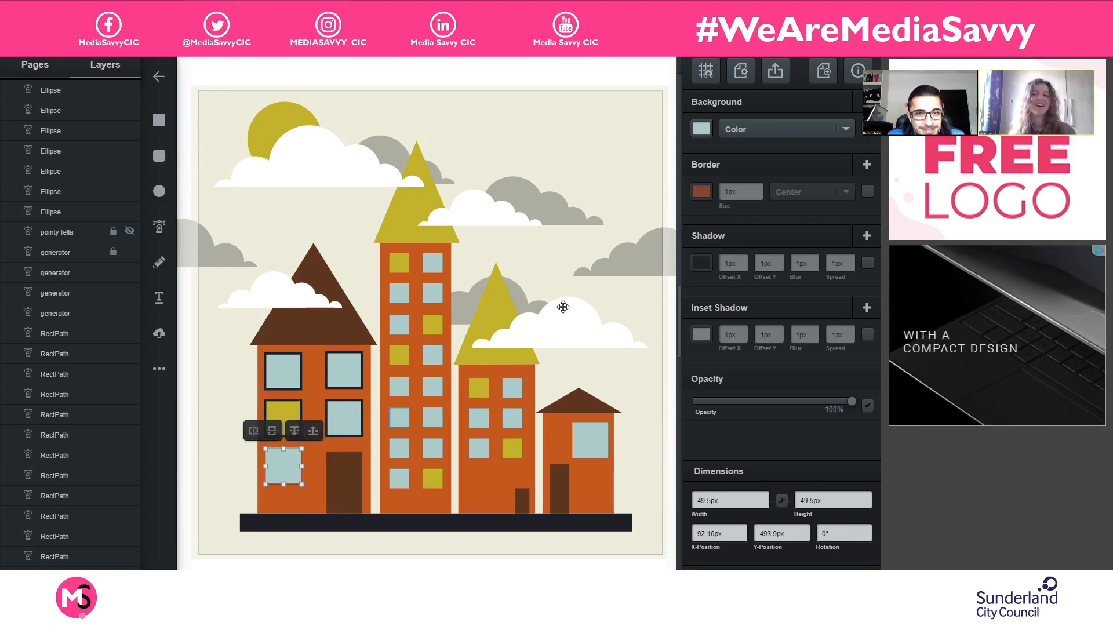
{"action": "left_click", "coordinate": [702, 192]}
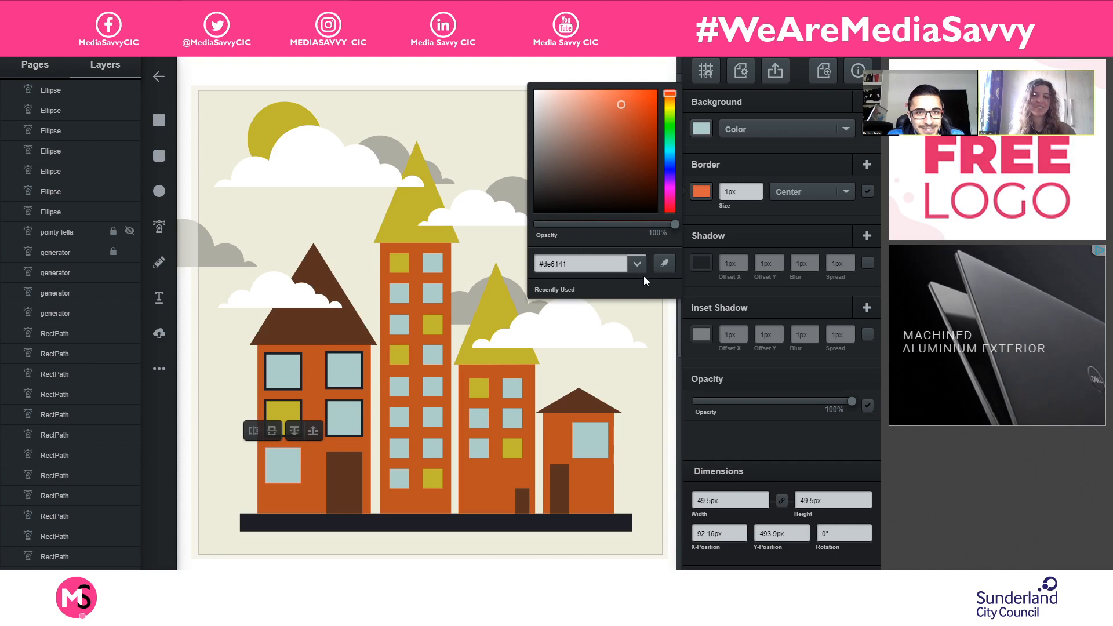
{"action": "left_click", "coordinate": [661, 264]}
{"action": "left_click", "coordinate": [557, 518]}
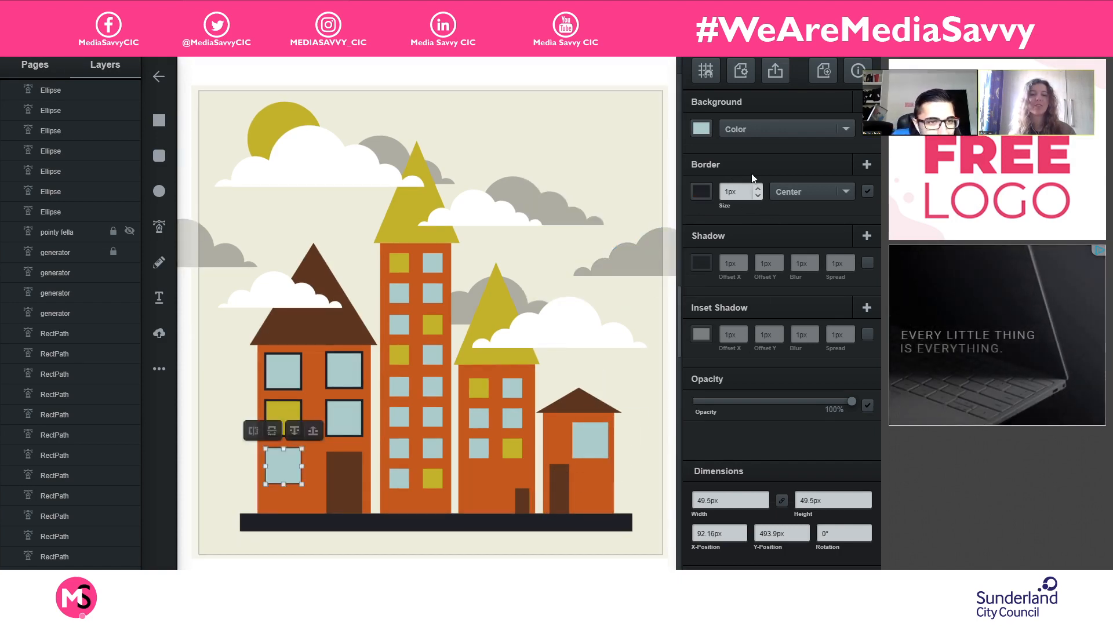
{"action": "left_click", "coordinate": [759, 188]}
{"action": "left_click", "coordinate": [759, 188]}
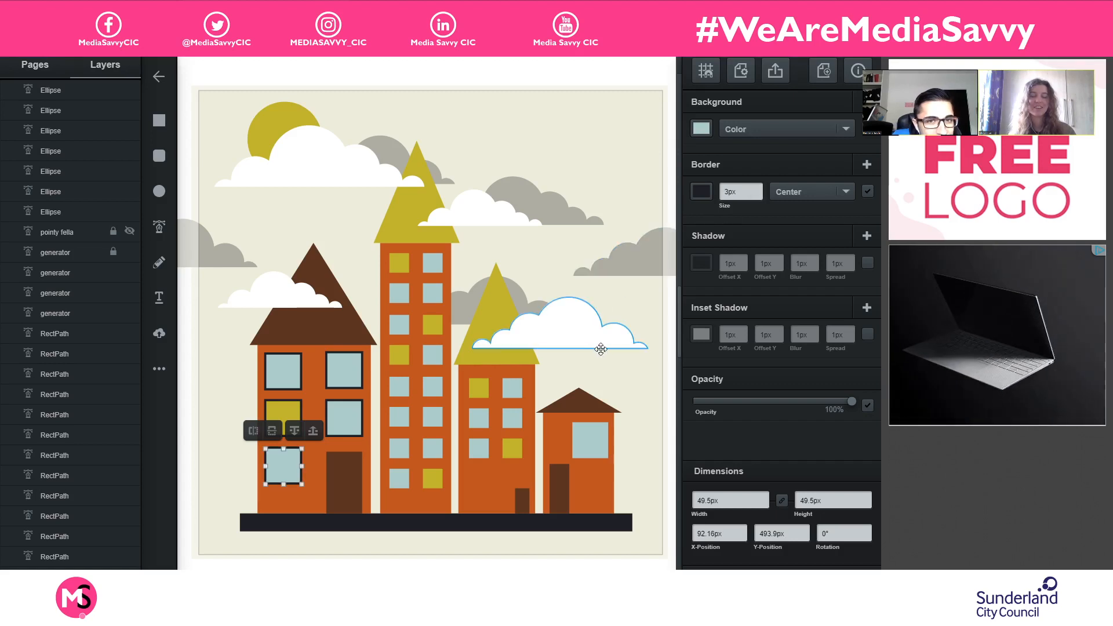
{"action": "left_click", "coordinate": [630, 385]}
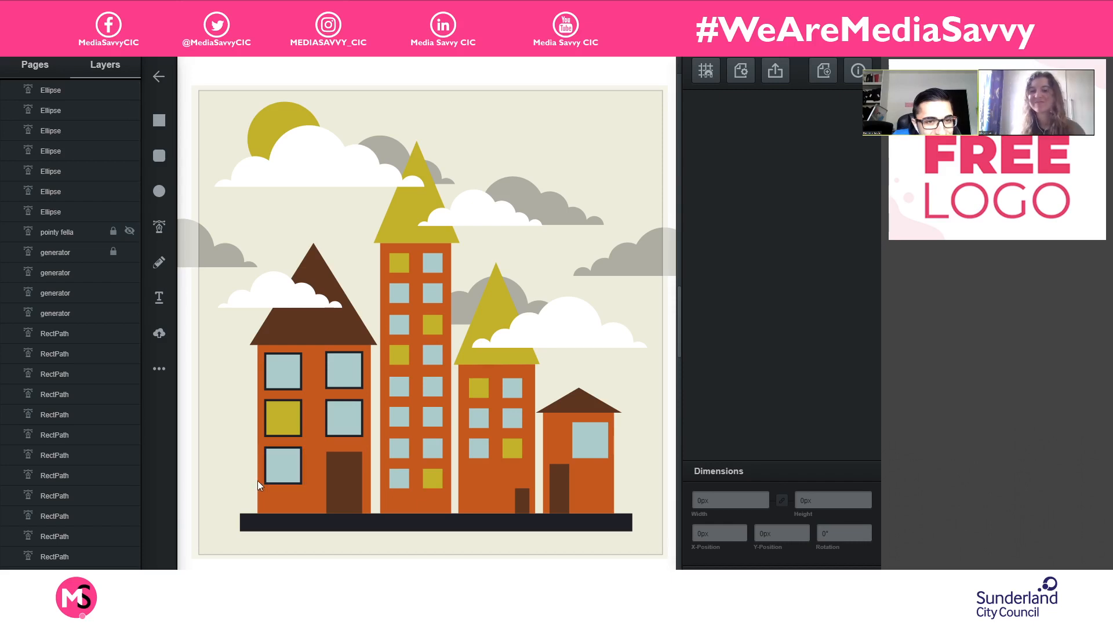
- Nudge the leftmost building's upper-left window up to a Y-position of 364px and deselect it
{"action": "left_click", "coordinate": [283, 372]}
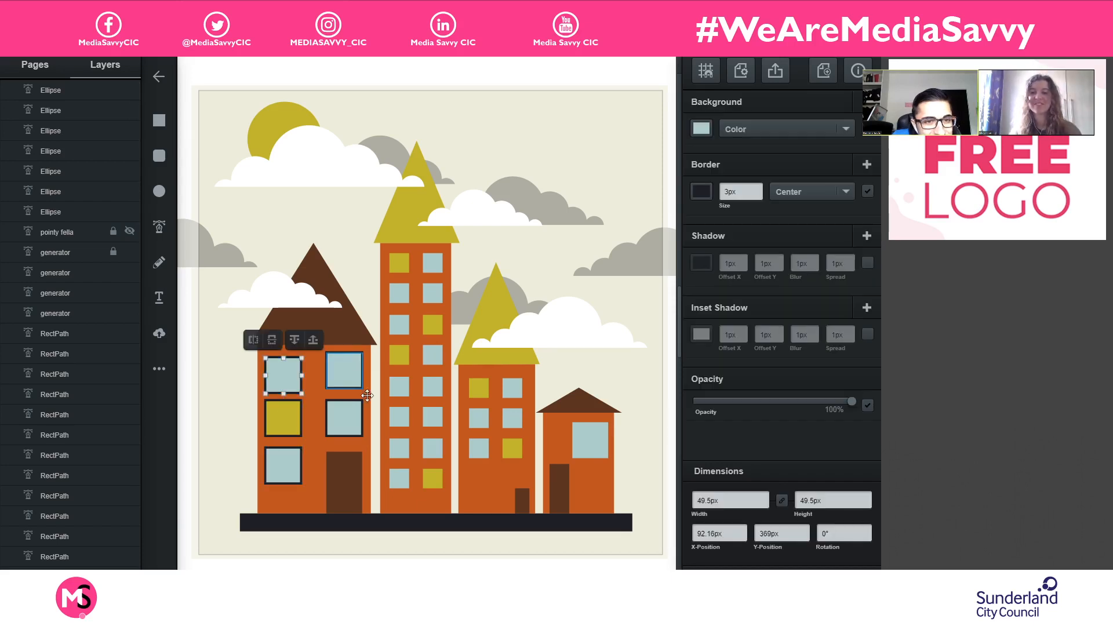
{"action": "key", "text": "Up"}
{"action": "key", "text": "Up"}
{"action": "key", "text": "Up"}
{"action": "key", "text": "Up"}
{"action": "key", "text": "Up"}
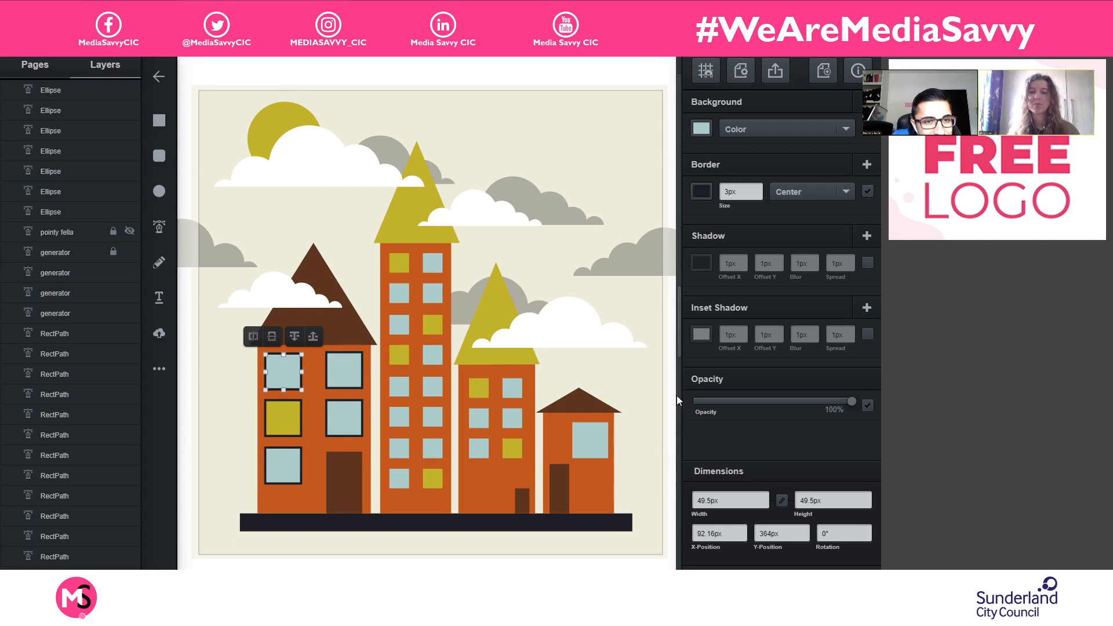
{"action": "left_click", "coordinate": [659, 392]}
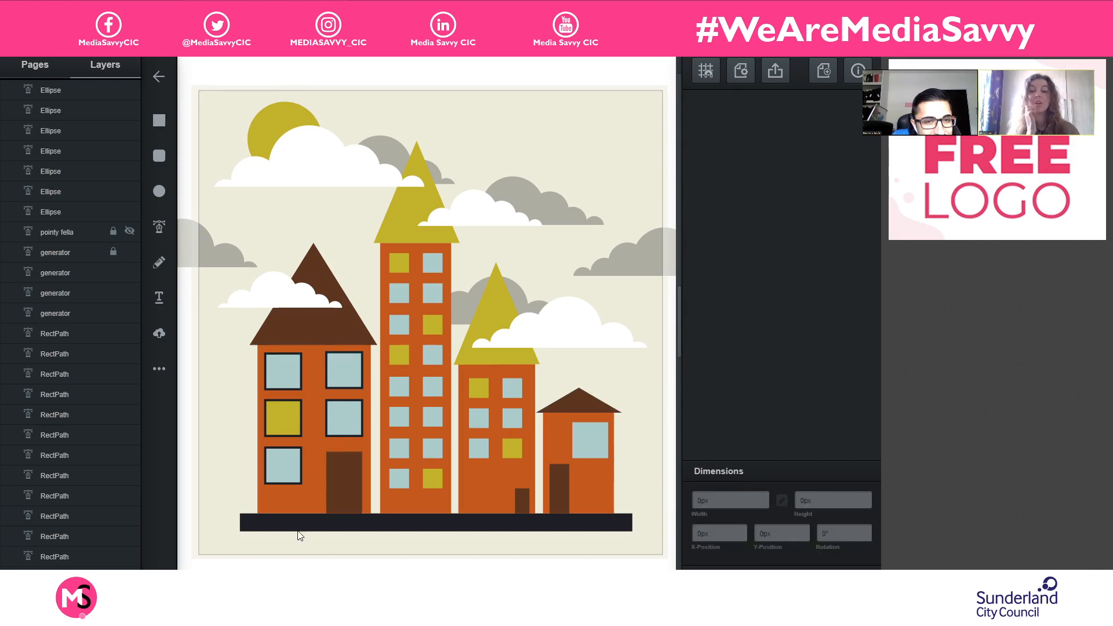
- Turn off the borders of the two top-row windows on the leftmost building
{"action": "left_click", "coordinate": [343, 372]}
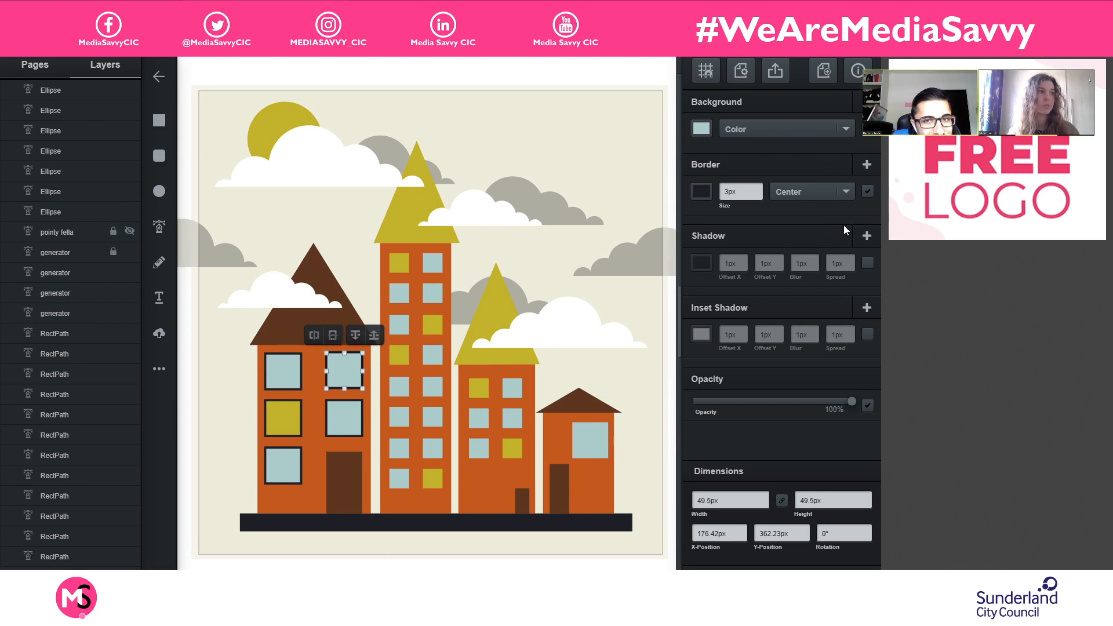
{"action": "left_click", "coordinate": [868, 191]}
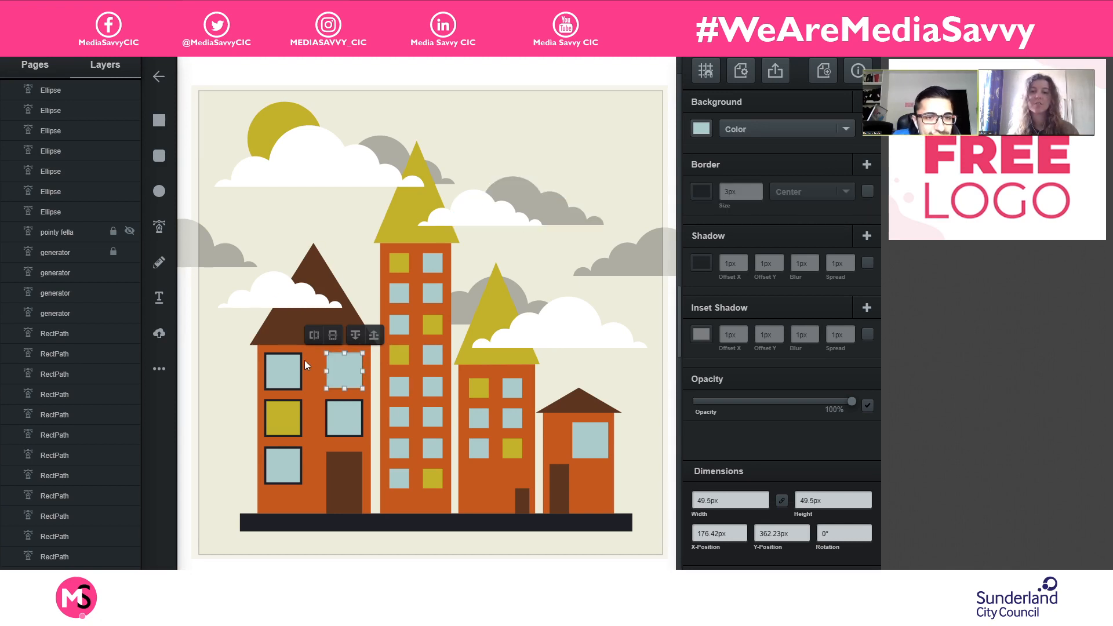
{"action": "left_click", "coordinate": [283, 370]}
{"action": "key", "text": "Down"}
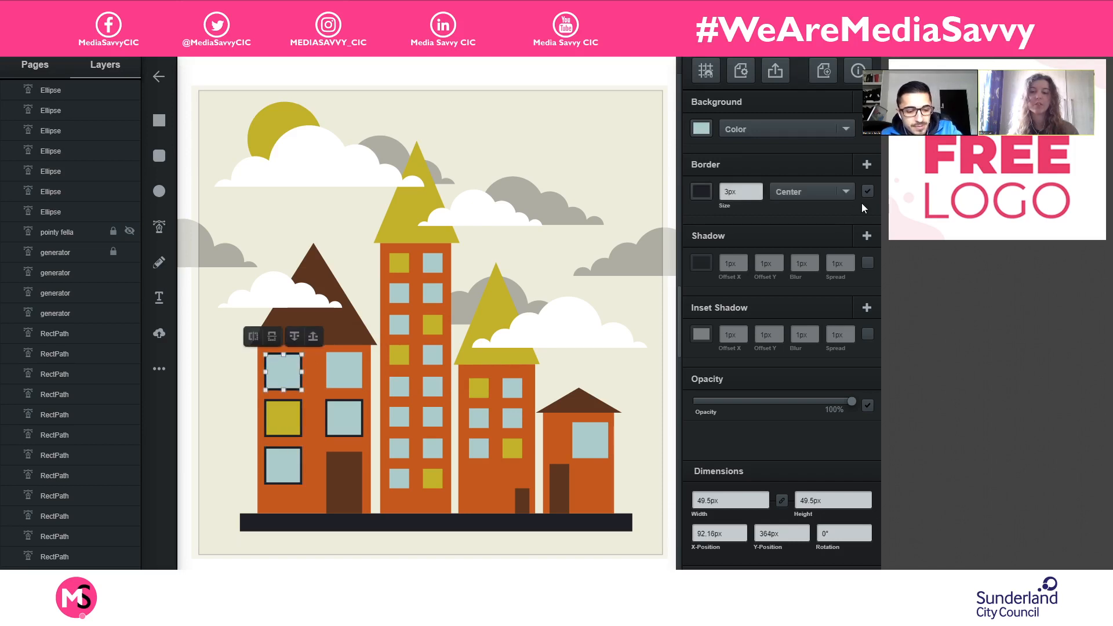
{"action": "left_click", "coordinate": [868, 192]}
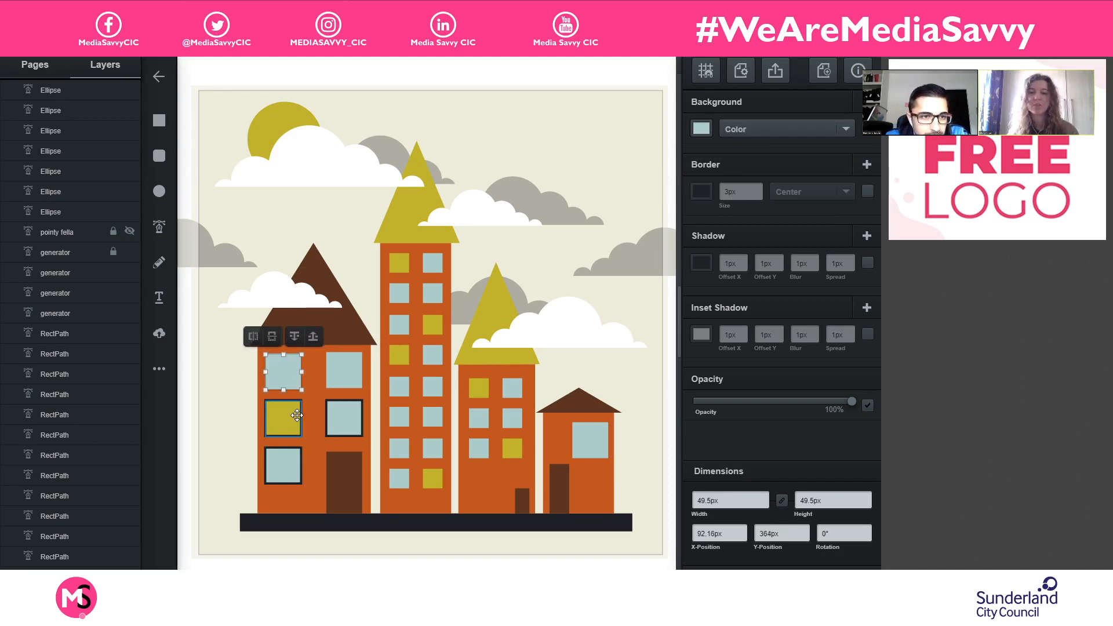
- Turn off the borders of the leftmost building's olive window, the window above its door and the lower-left window
{"action": "left_click", "coordinate": [283, 417]}
{"action": "left_click", "coordinate": [867, 191]}
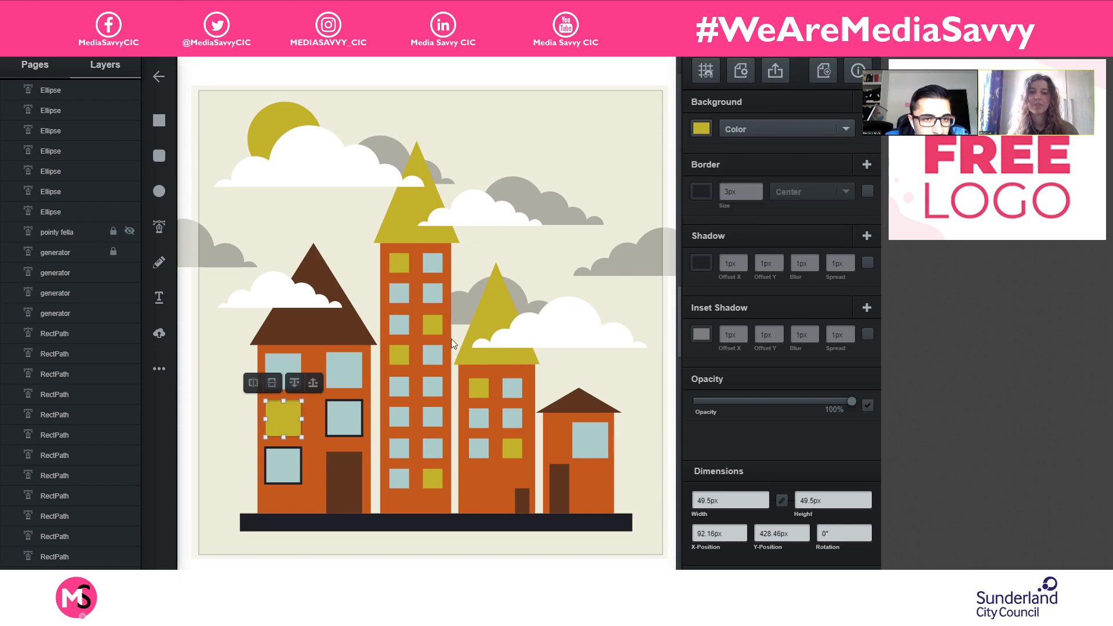
{"action": "left_click", "coordinate": [347, 408]}
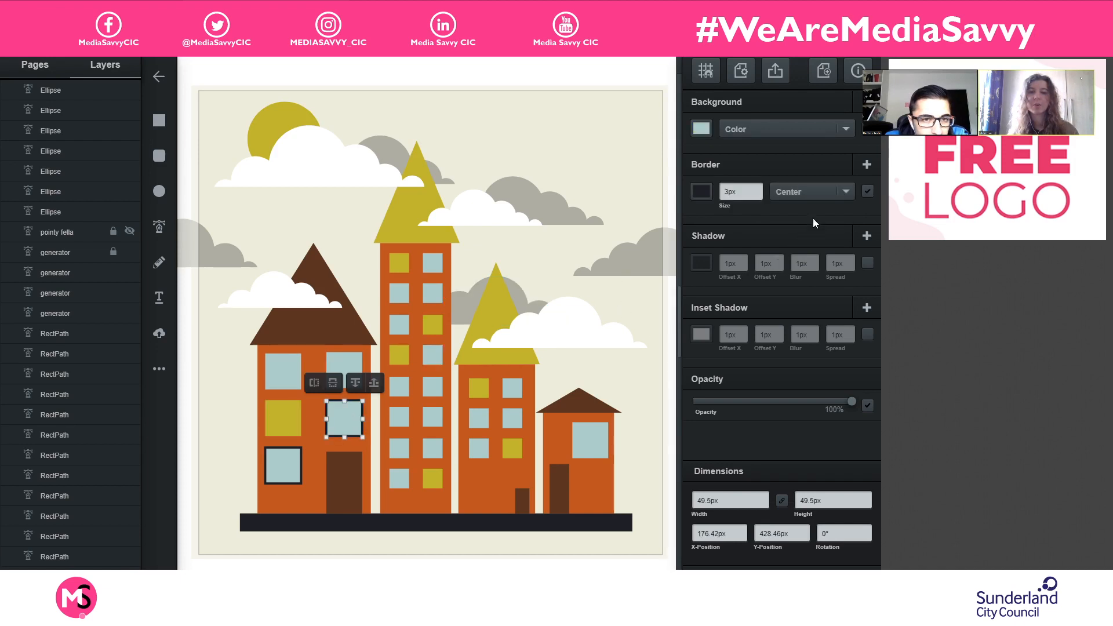
{"action": "left_click", "coordinate": [867, 192]}
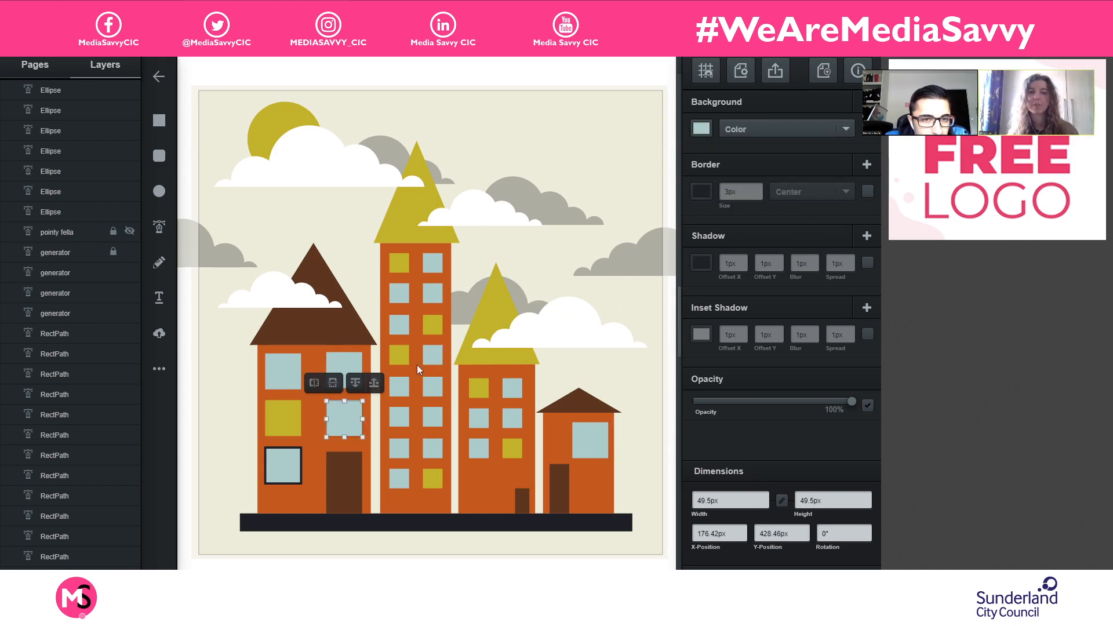
{"action": "left_click", "coordinate": [285, 458]}
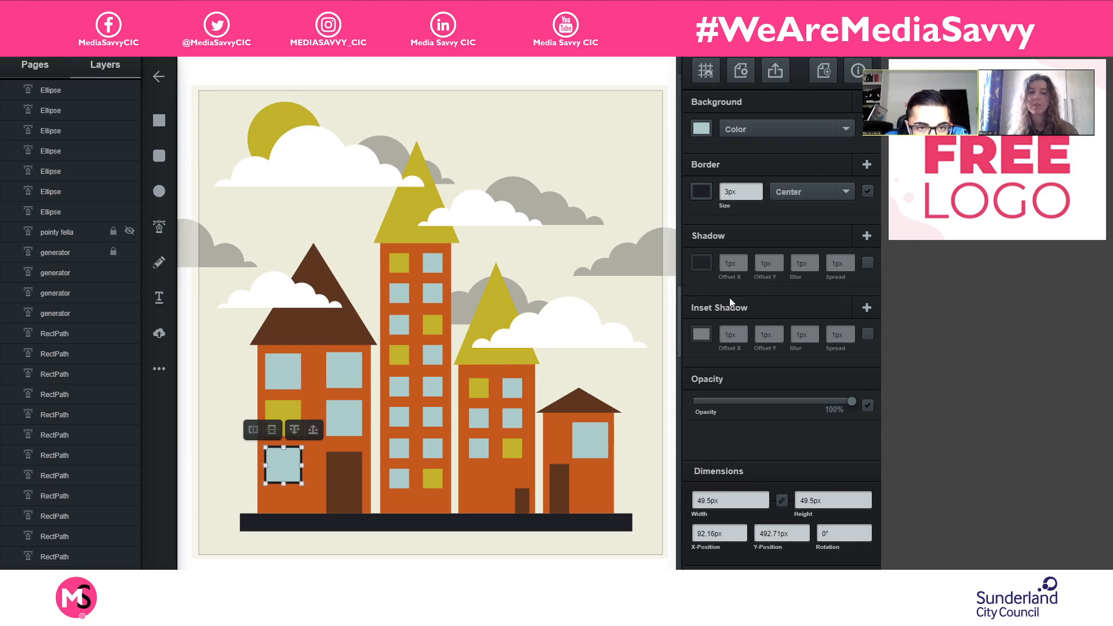
{"action": "left_click", "coordinate": [868, 192]}
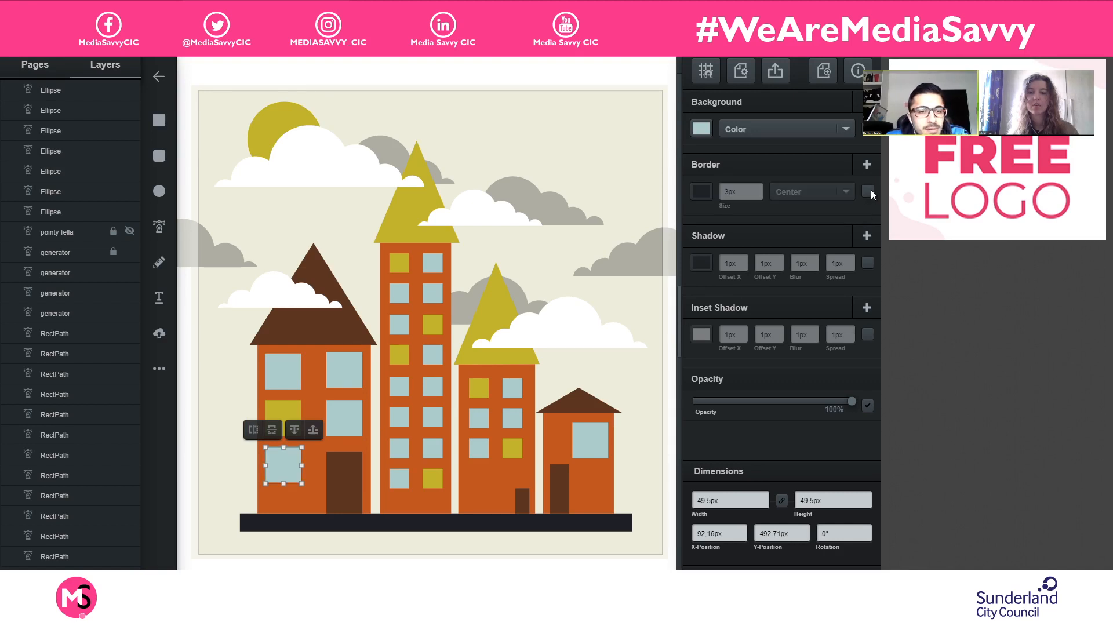
{"action": "left_click", "coordinate": [671, 343]}
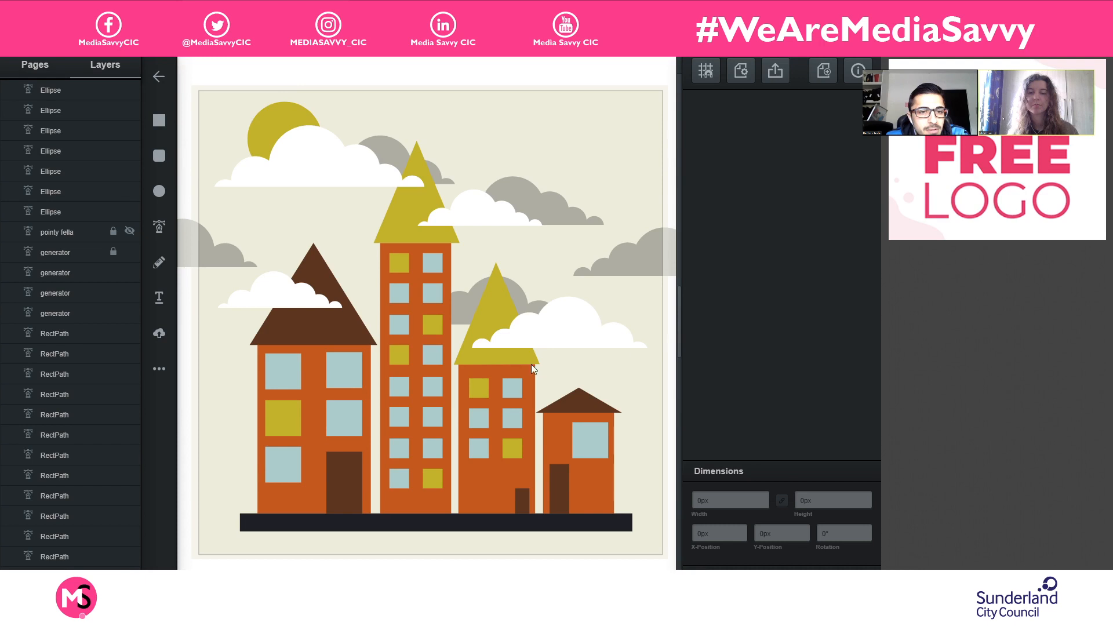
{"action": "scroll", "coordinate": [532, 366], "scroll_direction": "down", "scroll_amount": 3}
{"action": "scroll", "coordinate": [387, 394], "scroll_direction": "up", "scroll_amount": 3}
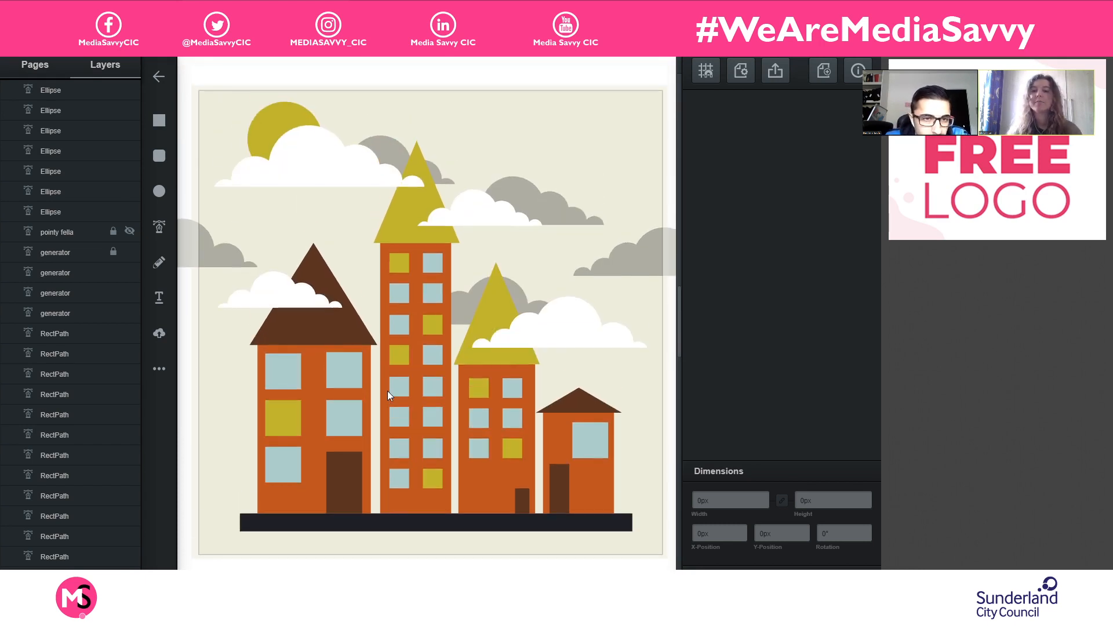
{"action": "scroll", "coordinate": [388, 389], "scroll_direction": "up", "scroll_amount": 3}
{"action": "scroll", "coordinate": [391, 387], "scroll_direction": "down", "scroll_amount": 5}
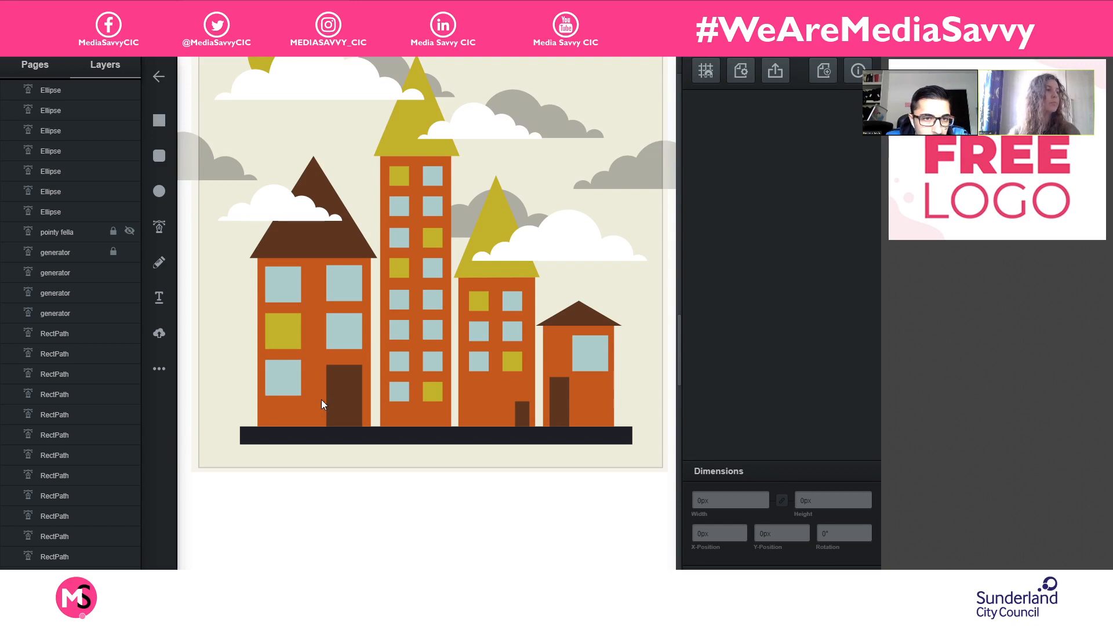
{"action": "scroll", "coordinate": [322, 402], "scroll_direction": "up", "scroll_amount": 2}
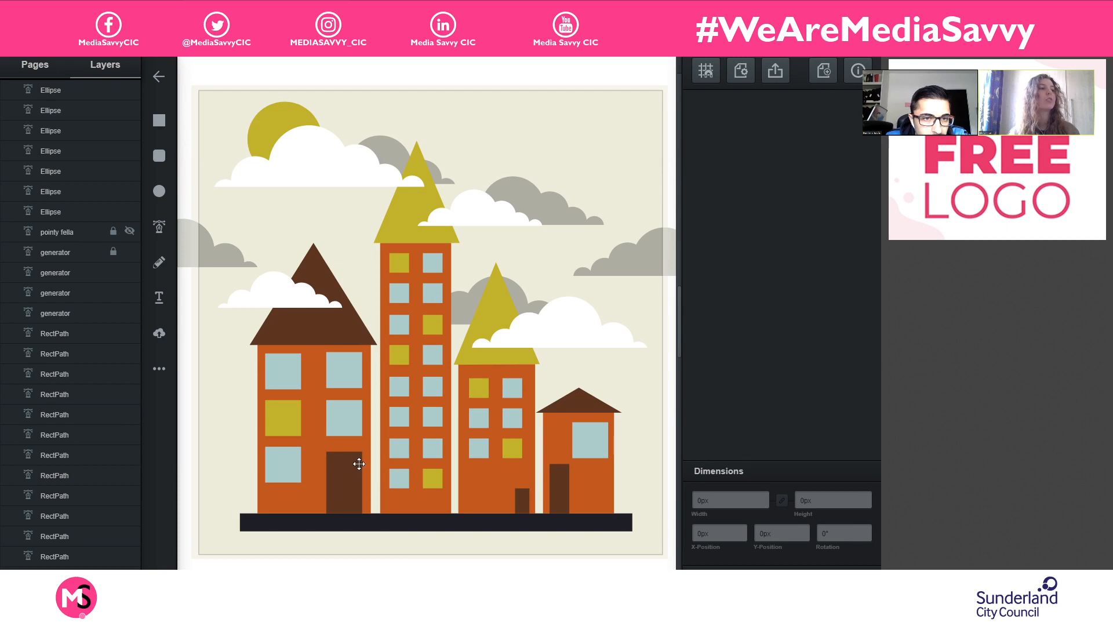
- Group all layers from the topmost Ellipse down to the Ellipse directly above the Ground layer
{"action": "left_click", "coordinate": [88, 91]}
{"action": "scroll", "coordinate": [61, 319], "scroll_direction": "down", "scroll_amount": 8}
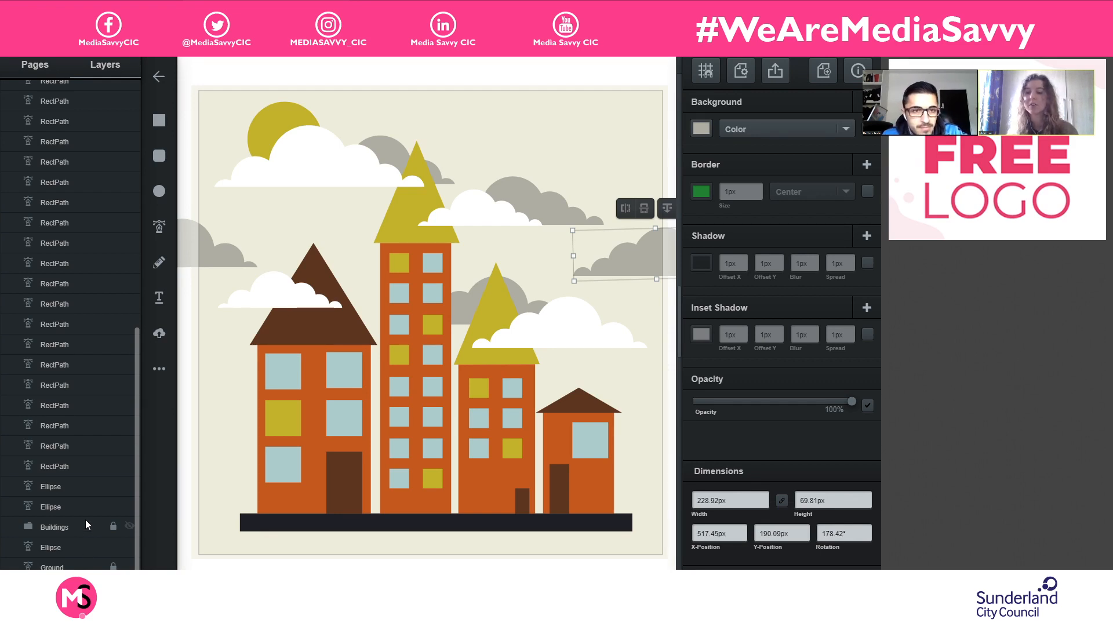
{"action": "left_click", "coordinate": [86, 546]}
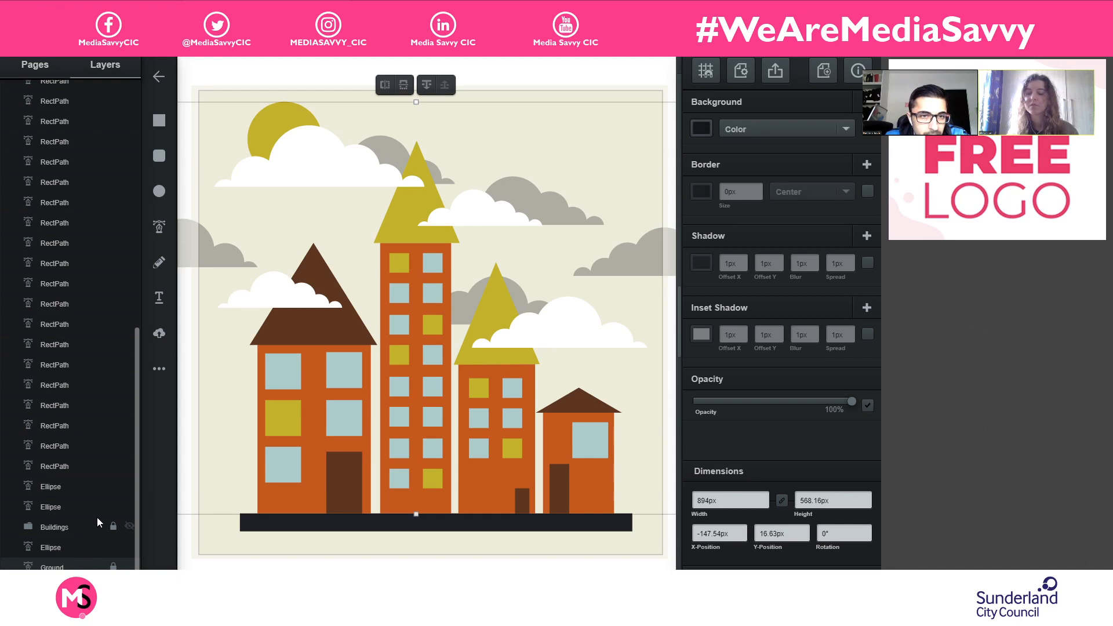
{"action": "key", "text": "ctrl+g"}
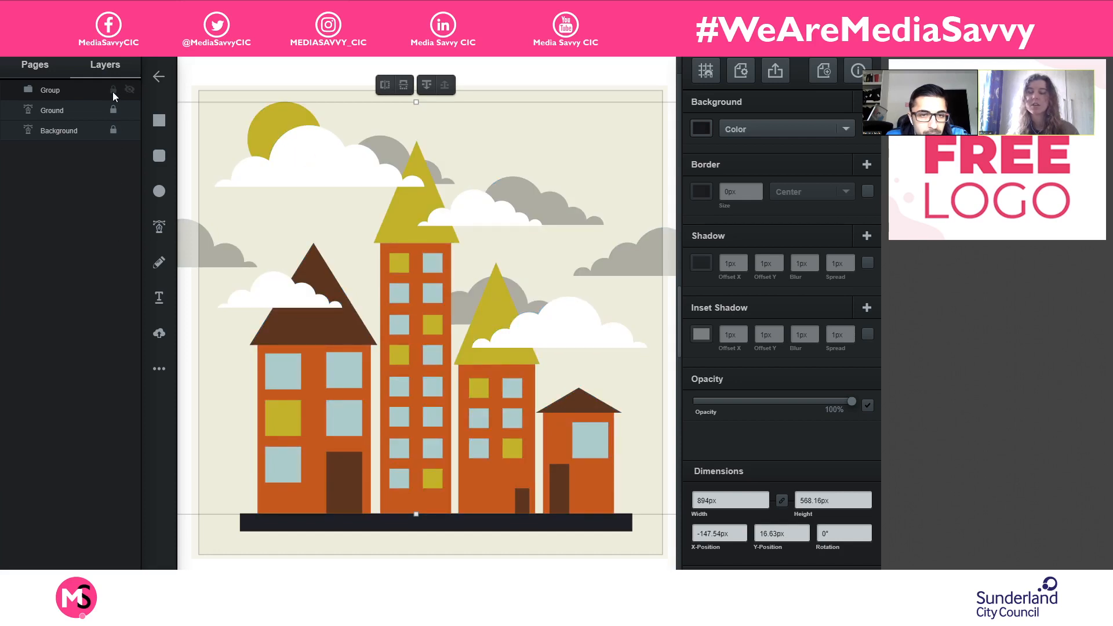
- Add a triangle 133px wide and 133px high over the left side of the leftmost building
{"action": "left_click", "coordinate": [616, 71]}
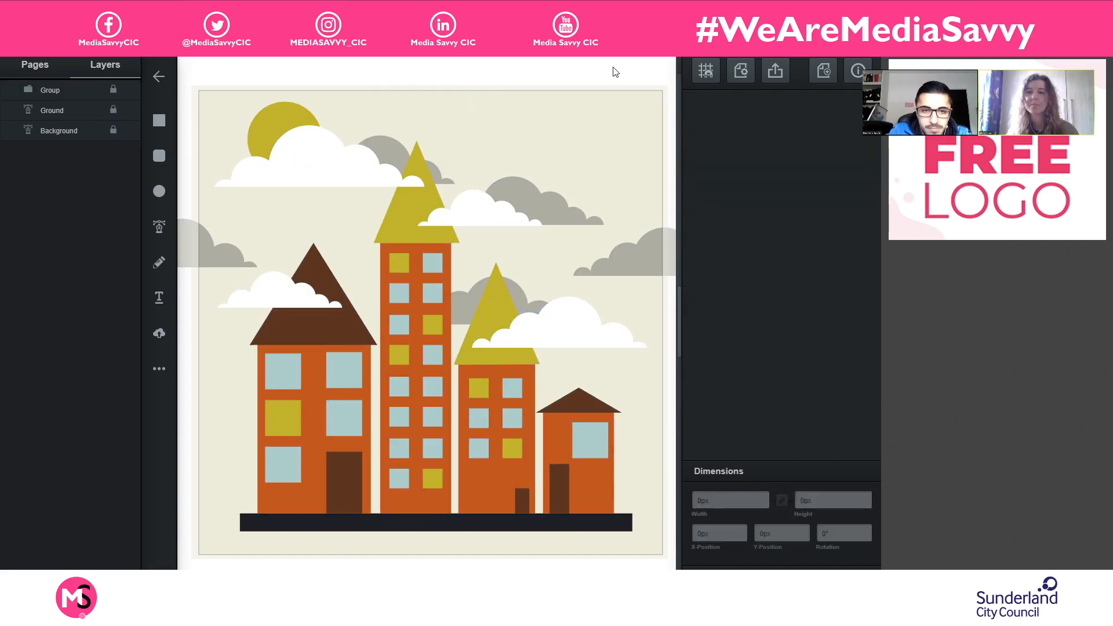
{"action": "left_click", "coordinate": [160, 194]}
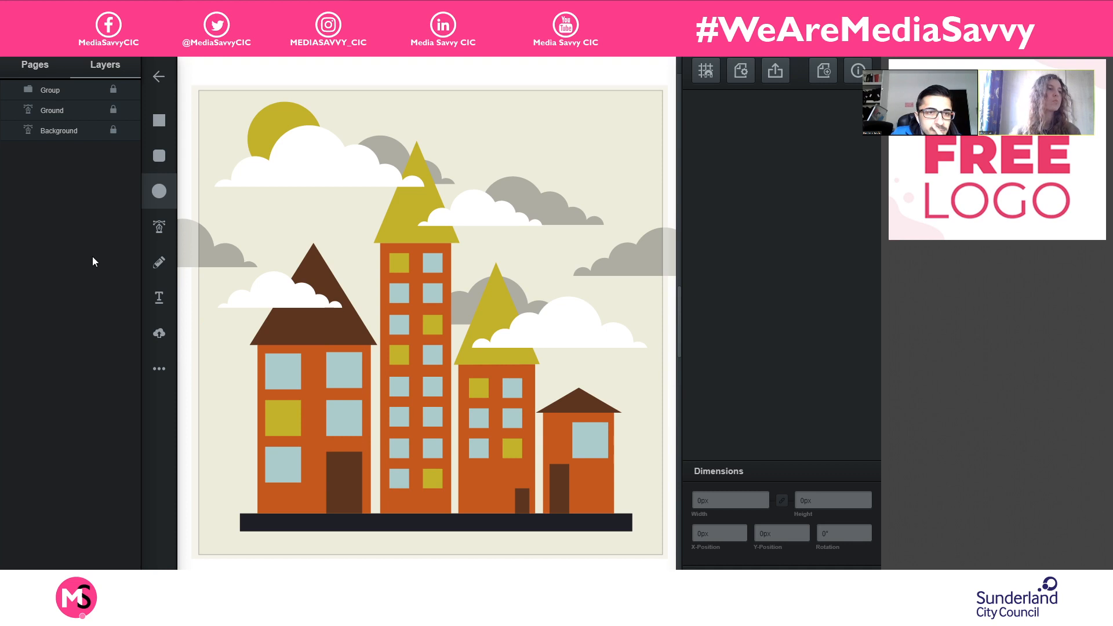
{"action": "left_click", "coordinate": [154, 337]}
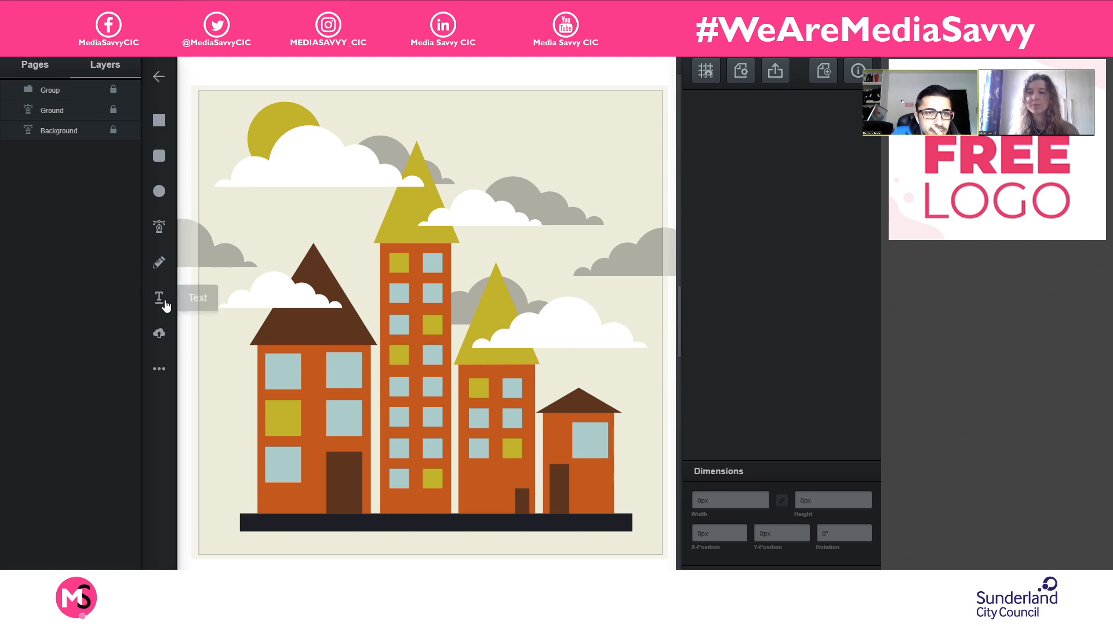
{"action": "left_click", "coordinate": [168, 367]}
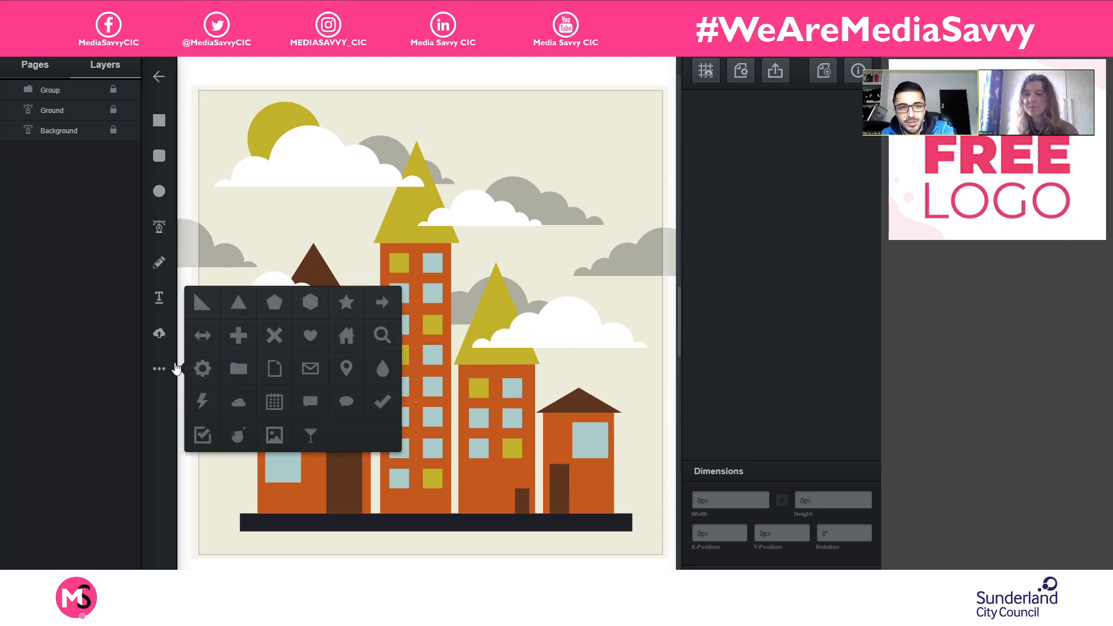
{"action": "left_click", "coordinate": [238, 300]}
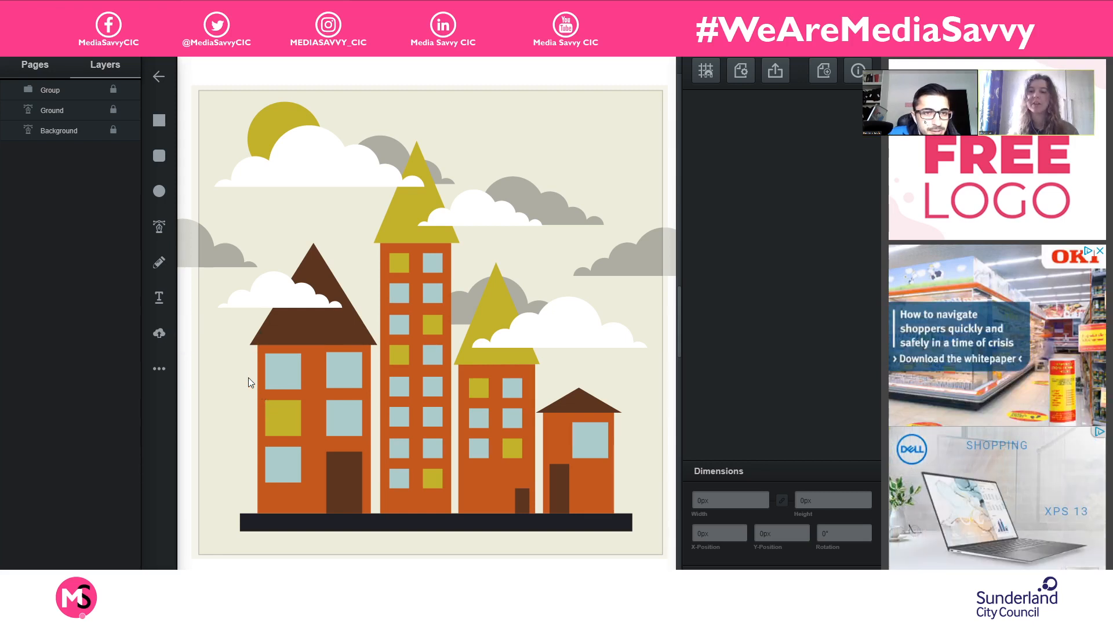
{"action": "left_click_drag", "start_coordinate": [241, 403], "coordinate": [289, 437]}
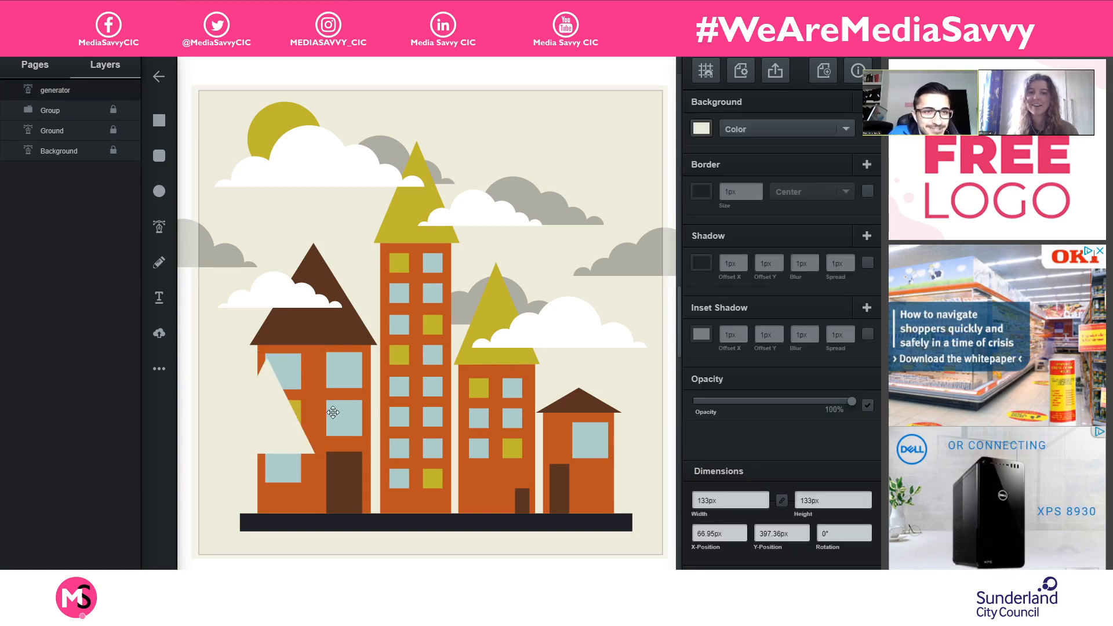
- Fill the new triangle with dark green and narrow it to a width of 72px
{"action": "left_click", "coordinate": [701, 129]}
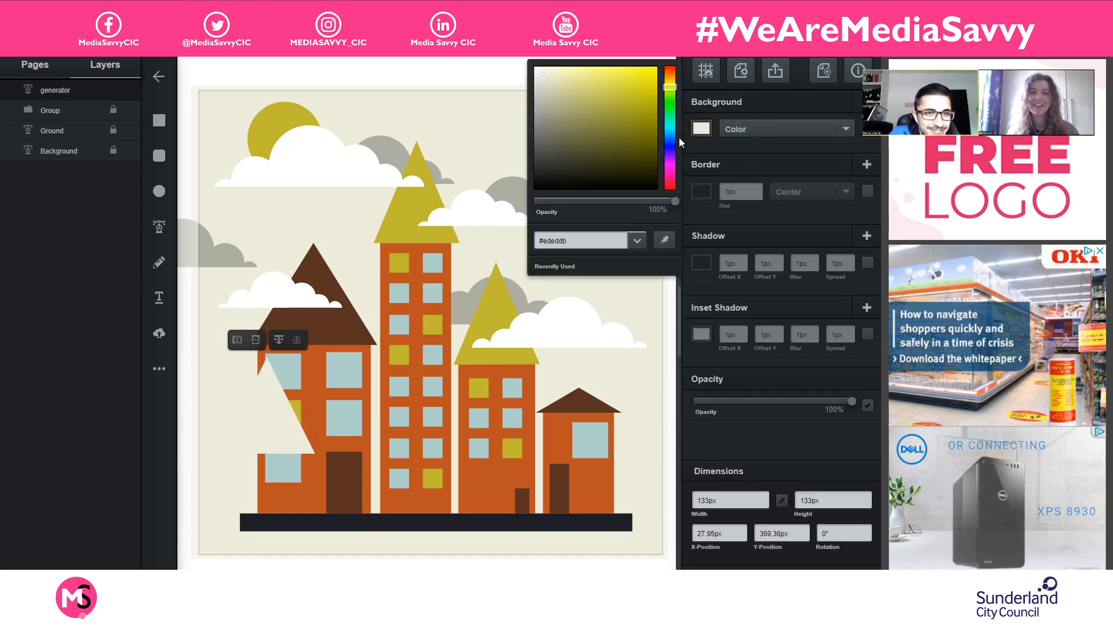
{"action": "left_click", "coordinate": [669, 98]}
{"action": "mouse_move", "coordinate": [608, 145]}
{"action": "left_mouse_down"}
{"action": "mouse_move", "coordinate": [565, 192]}
{"action": "mouse_move", "coordinate": [559, 173]}
{"action": "mouse_move", "coordinate": [613, 106]}
{"action": "mouse_move", "coordinate": [592, 140]}
{"action": "left_mouse_up"}
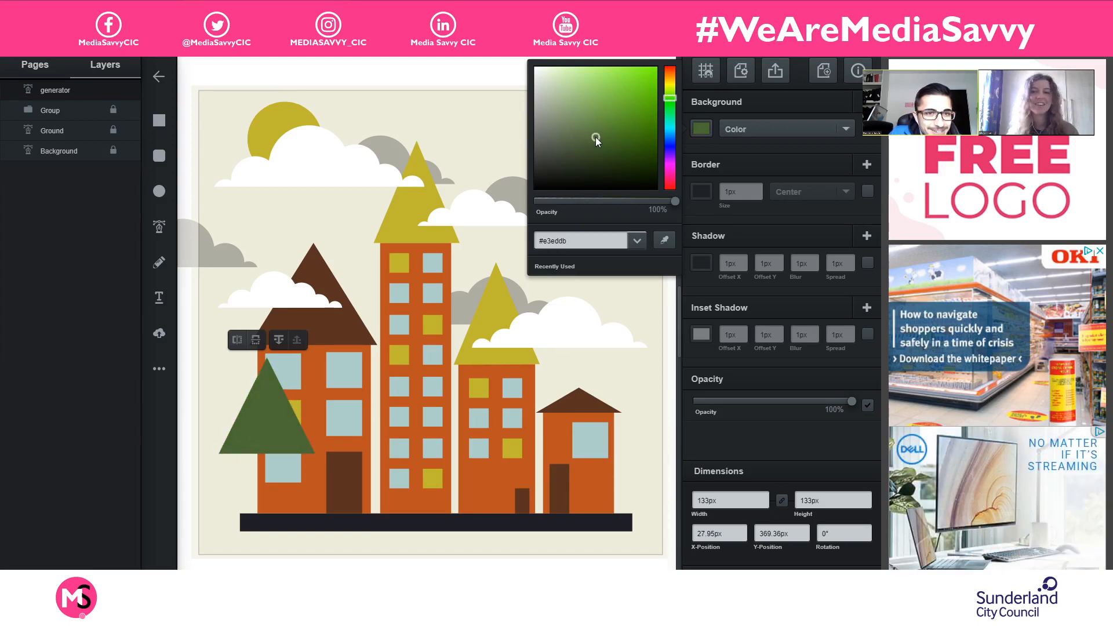
{"action": "left_click", "coordinate": [308, 429]}
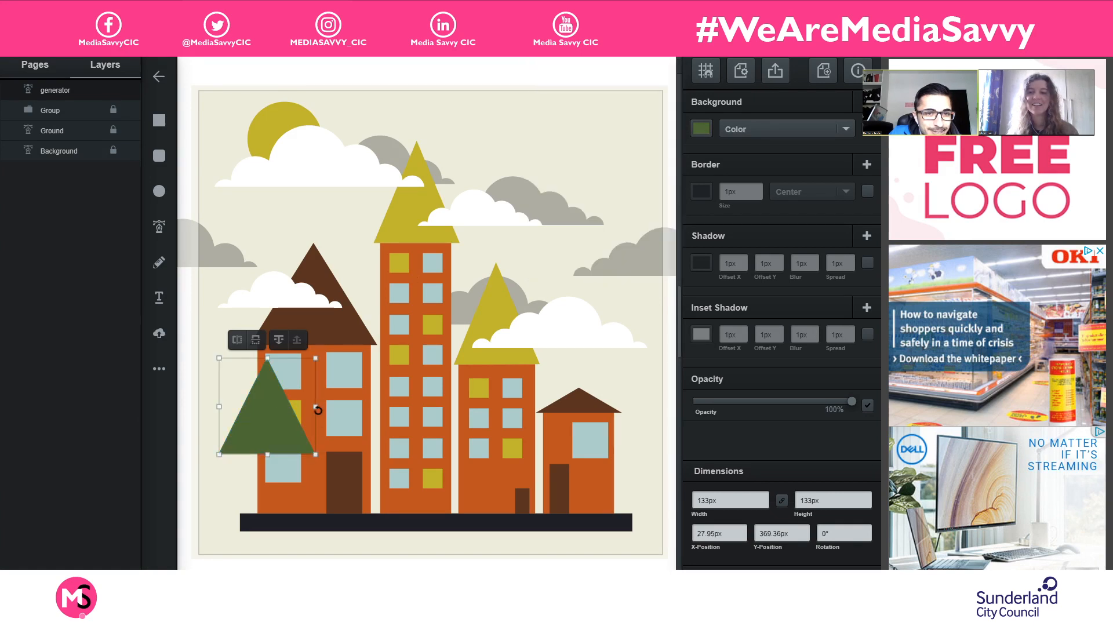
{"action": "left_click_drag", "start_coordinate": [317, 410], "coordinate": [271, 409]}
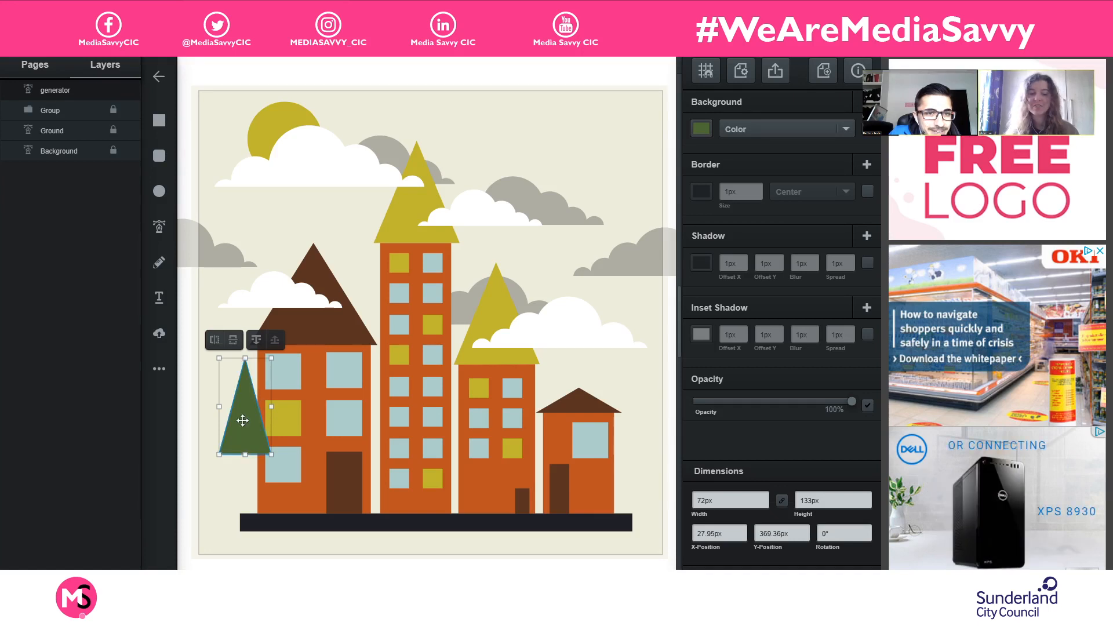
- Slightly round the green triangle's tip and both of its lower corners
{"action": "scroll", "coordinate": [243, 420], "scroll_direction": "up", "scroll_amount": 2}
{"action": "left_click_drag", "start_coordinate": [285, 429], "coordinate": [683, 265]}
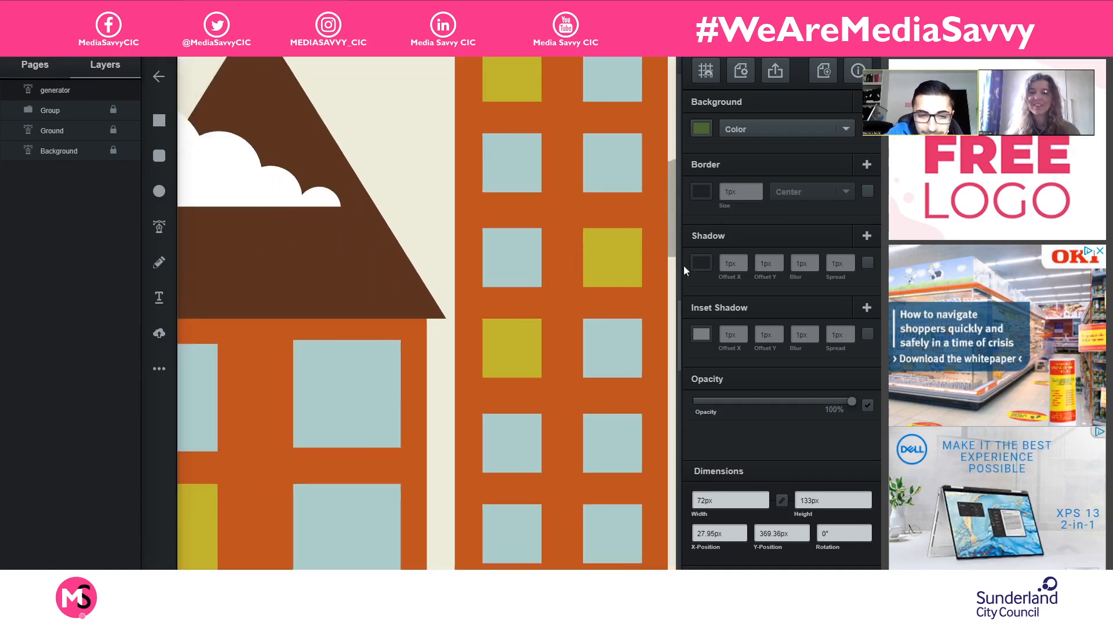
{"action": "left_click_drag", "start_coordinate": [423, 370], "coordinate": [688, 231]}
{"action": "left_click", "coordinate": [318, 405]}
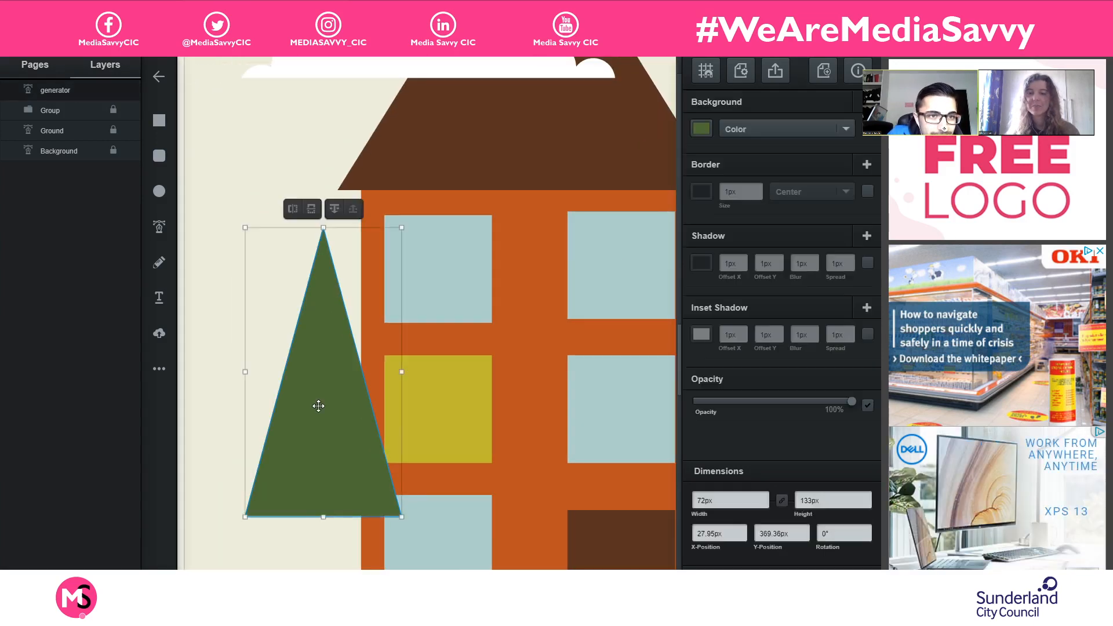
{"action": "left_click_drag", "start_coordinate": [325, 243], "coordinate": [322, 274]}
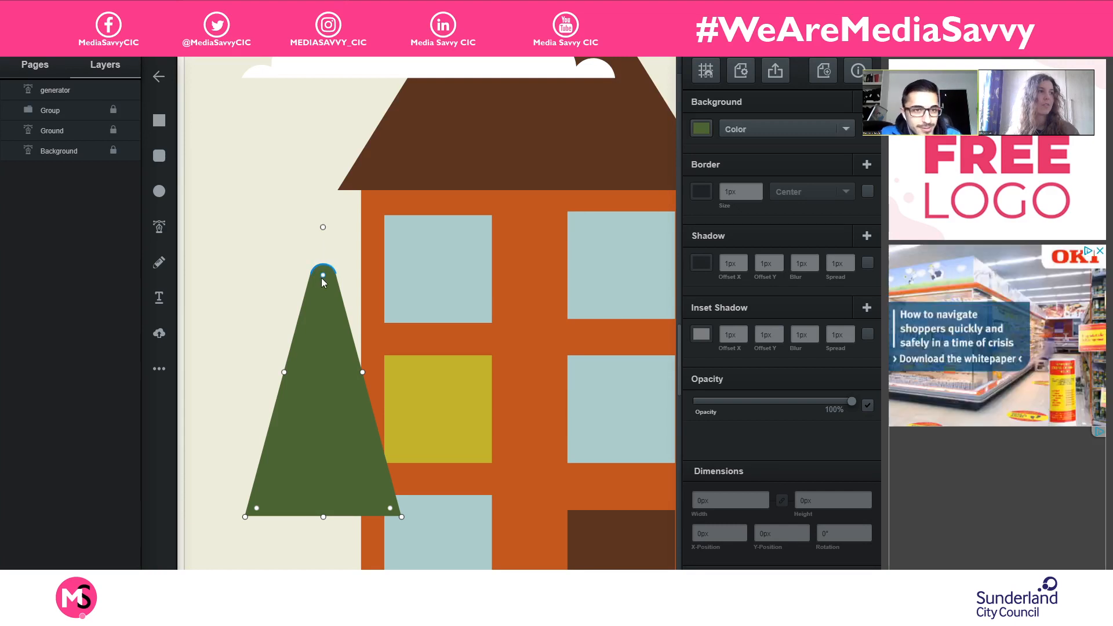
{"action": "left_click_drag", "start_coordinate": [326, 255], "coordinate": [326, 244]}
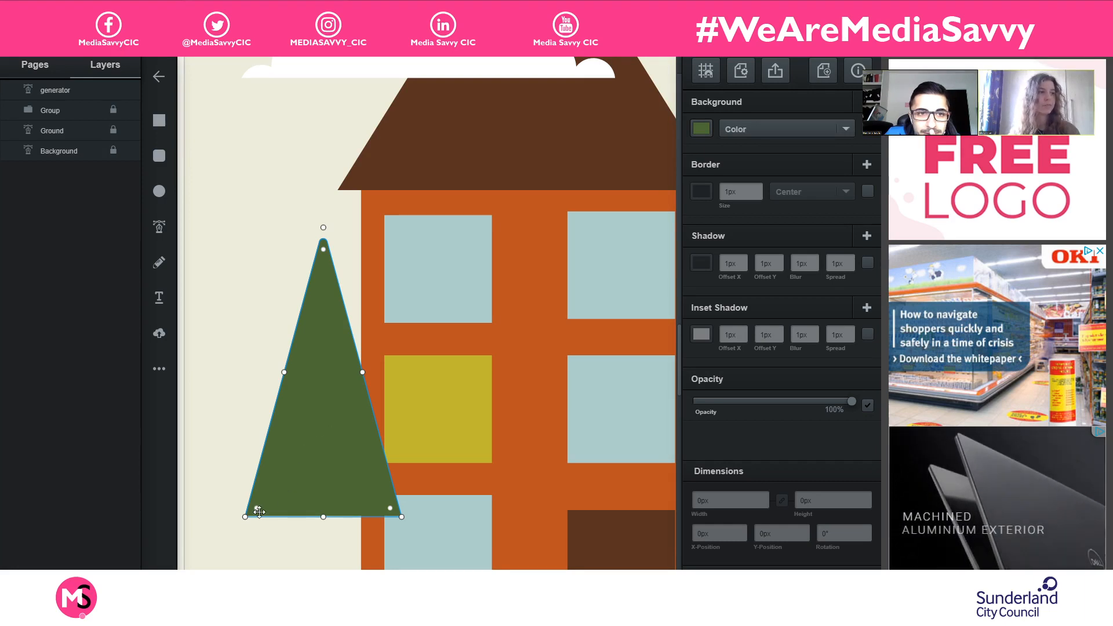
{"action": "left_click_drag", "start_coordinate": [256, 508], "coordinate": [262, 504]}
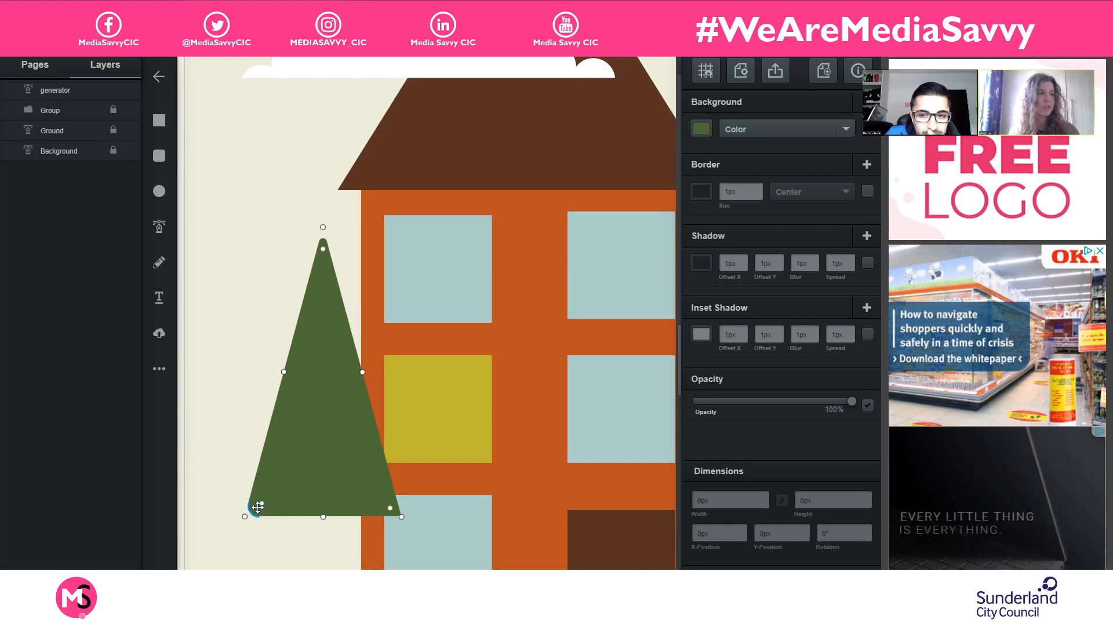
{"action": "left_click_drag", "start_coordinate": [387, 507], "coordinate": [384, 502]}
{"action": "double_click", "coordinate": [320, 478]}
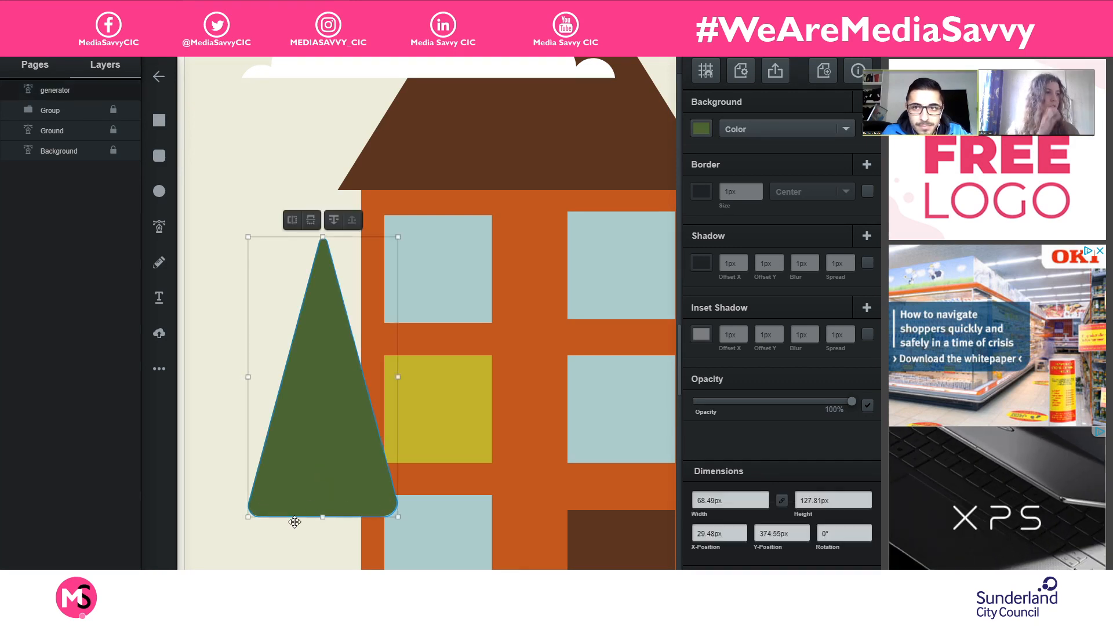
- Nudge the green triangle to an X-position of 29.14px and a Y-position of 373.89px
{"action": "left_click_drag", "start_coordinate": [338, 478], "coordinate": [338, 477]}
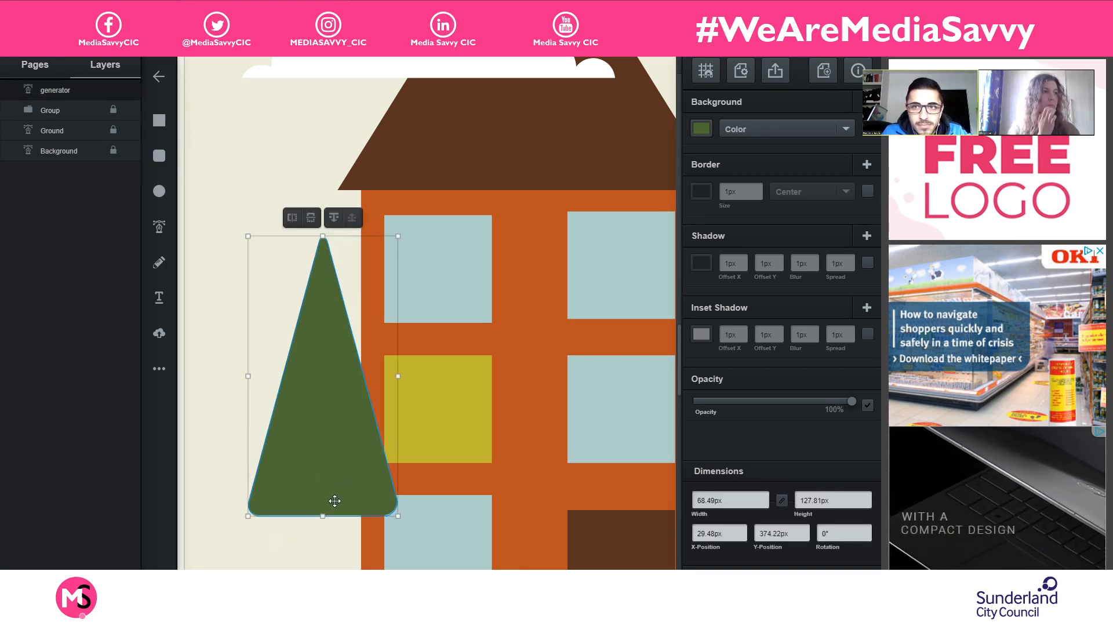
{"action": "left_click", "coordinate": [279, 555]}
{"action": "left_click", "coordinate": [308, 485]}
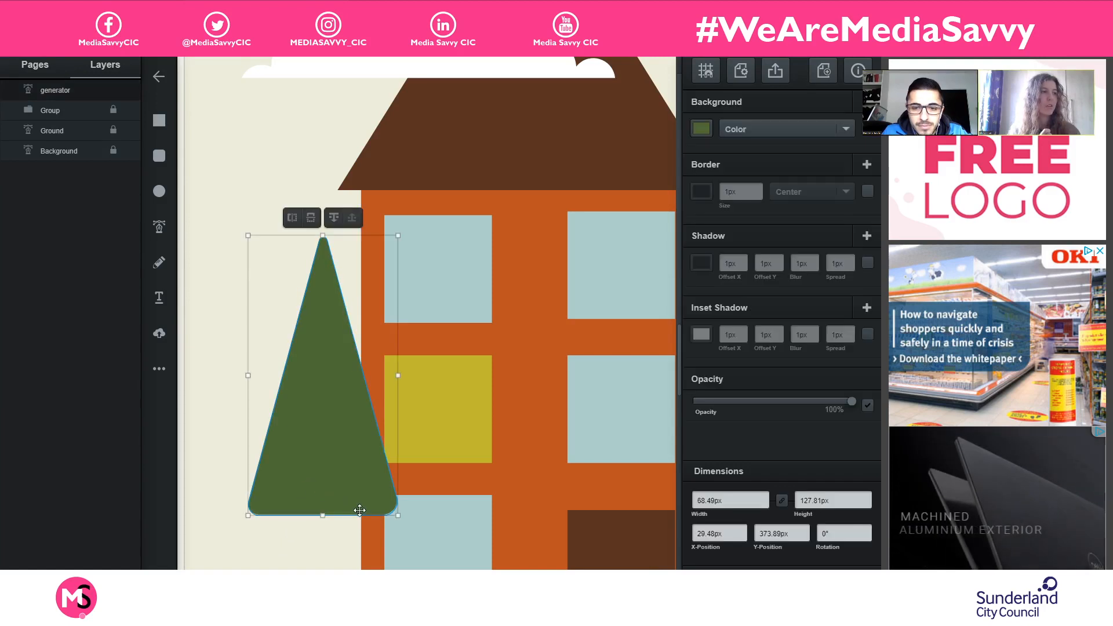
{"action": "left_click_drag", "start_coordinate": [368, 499], "coordinate": [368, 499]}
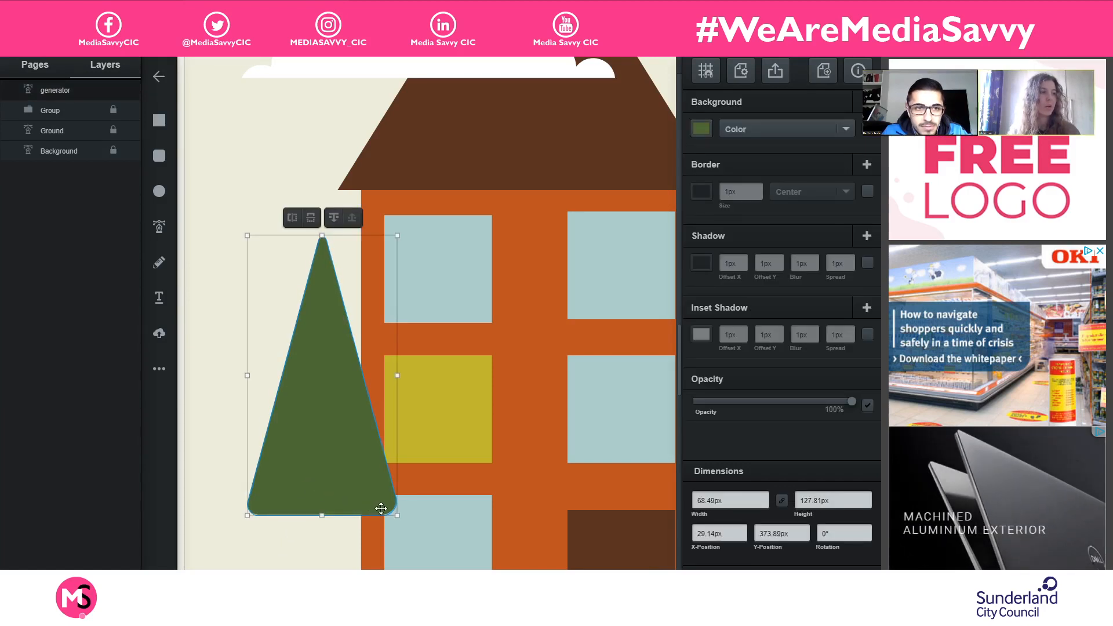
- Fine-tune the rounding of the green triangle's lower-right corner and move the triangle to about X 34.64px, Y 430.39px
{"action": "double_click", "coordinate": [340, 459]}
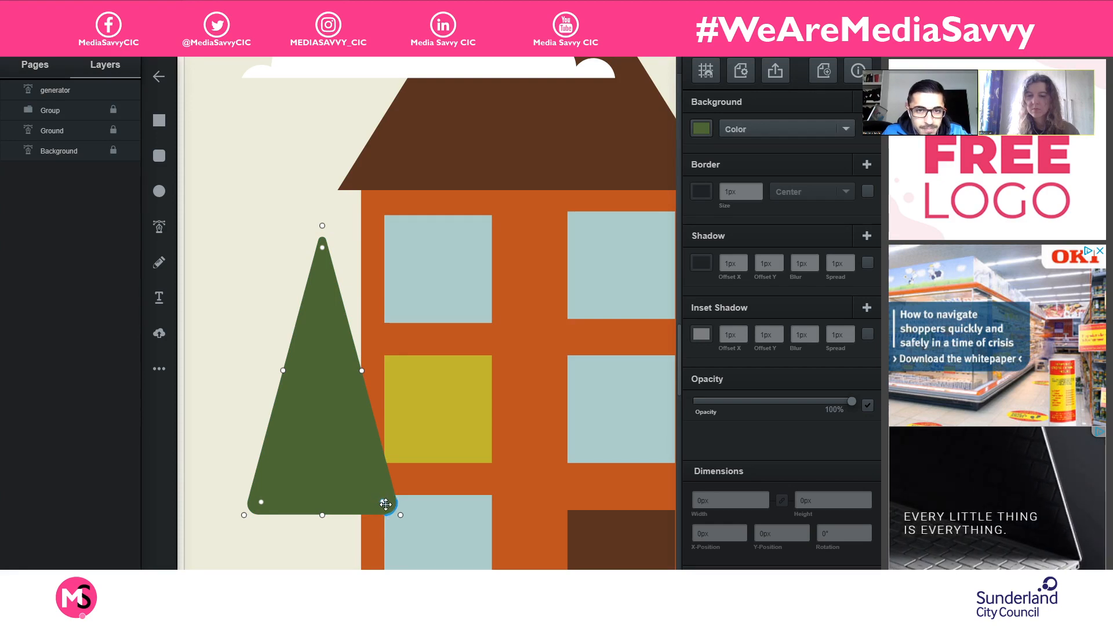
{"action": "key", "text": "Escape"}
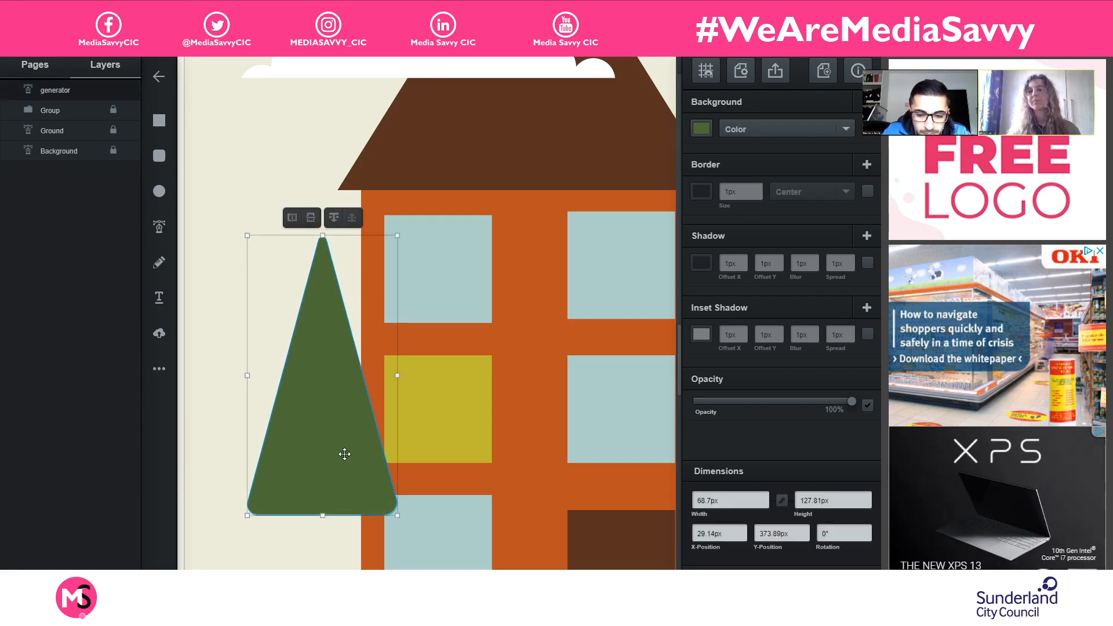
{"action": "scroll", "coordinate": [335, 480], "scroll_direction": "down", "scroll_amount": 5}
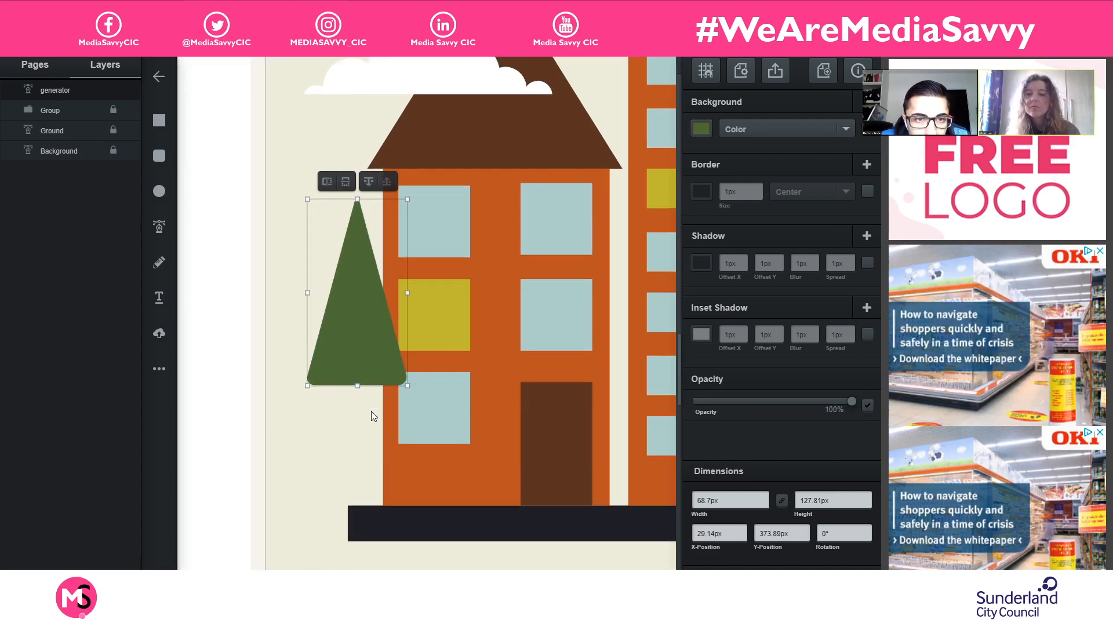
{"action": "left_click_drag", "start_coordinate": [370, 295], "coordinate": [369, 371]}
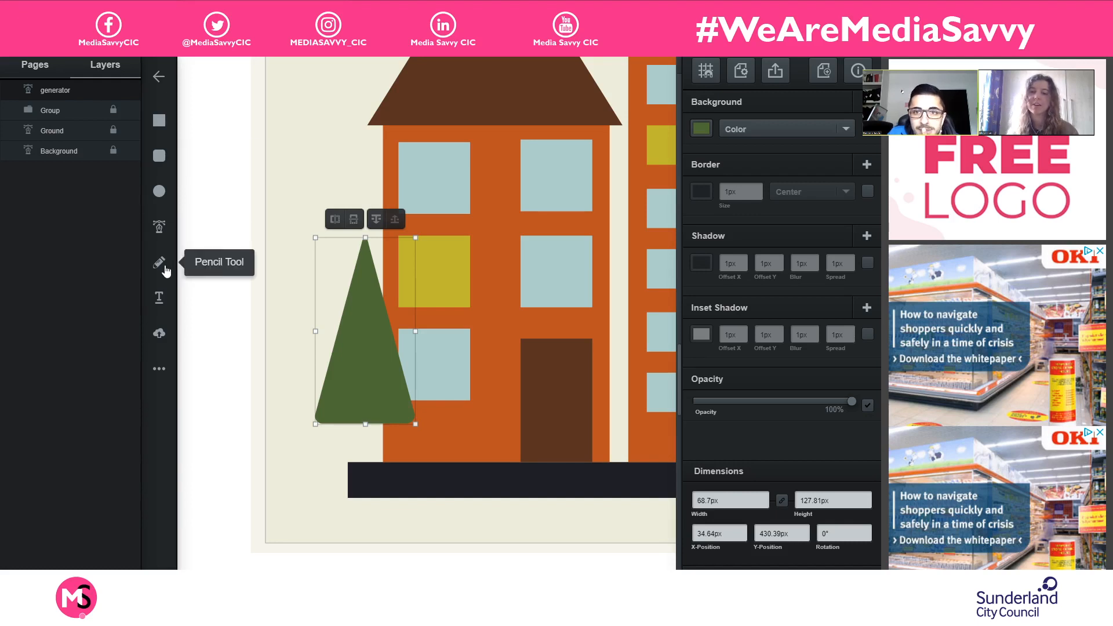
- Draw a trunk about 6px wide and 48px high from the green triangle to the ground, filled with the door's brown
{"action": "left_click", "coordinate": [159, 121]}
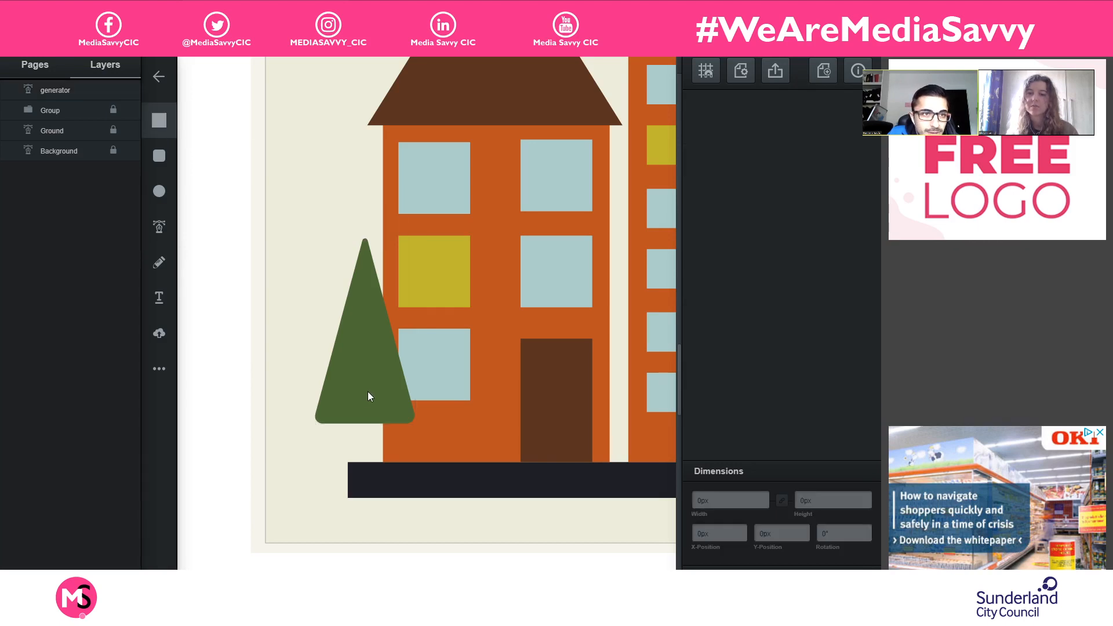
{"action": "left_click_drag", "start_coordinate": [358, 393], "coordinate": [367, 463]}
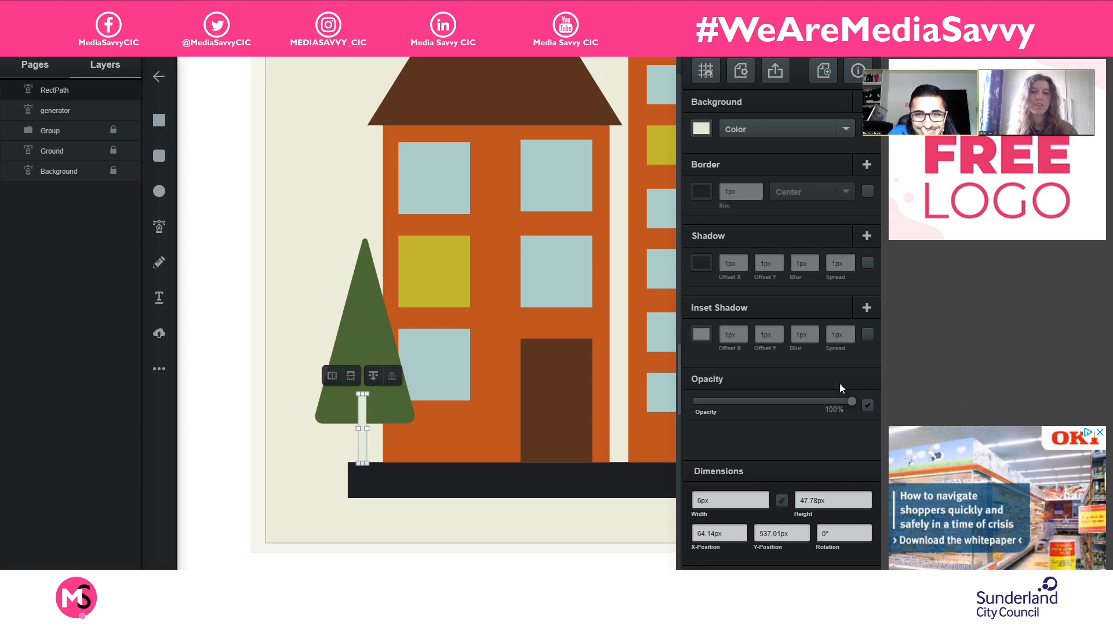
{"action": "left_click", "coordinate": [708, 127]}
{"action": "left_click", "coordinate": [657, 239]}
{"action": "left_click", "coordinate": [559, 374]}
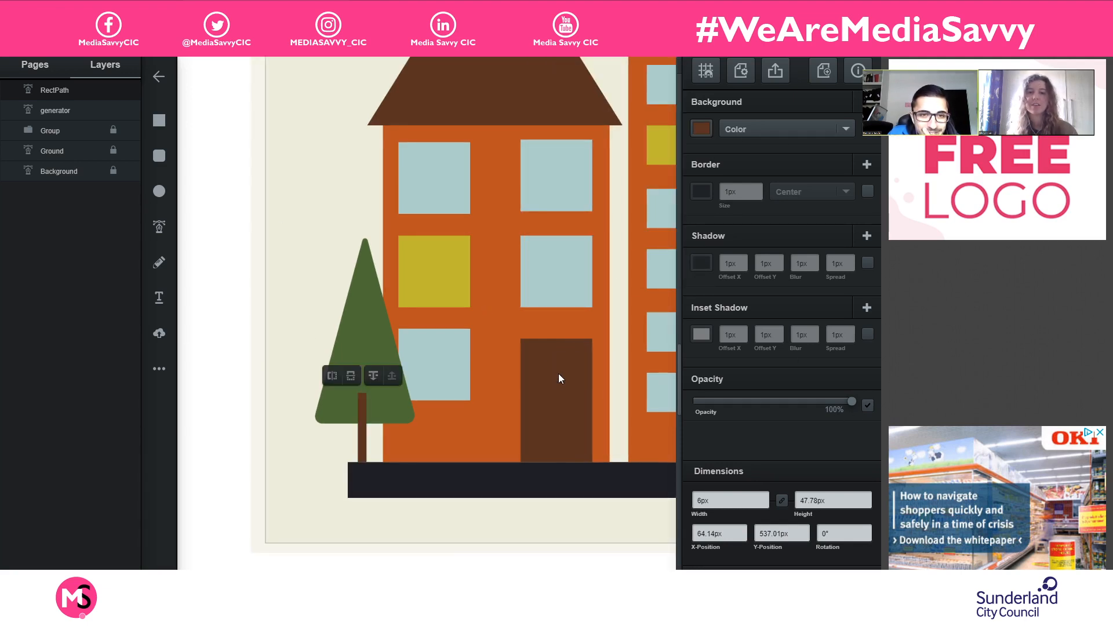
{"action": "left_click", "coordinate": [311, 273]}
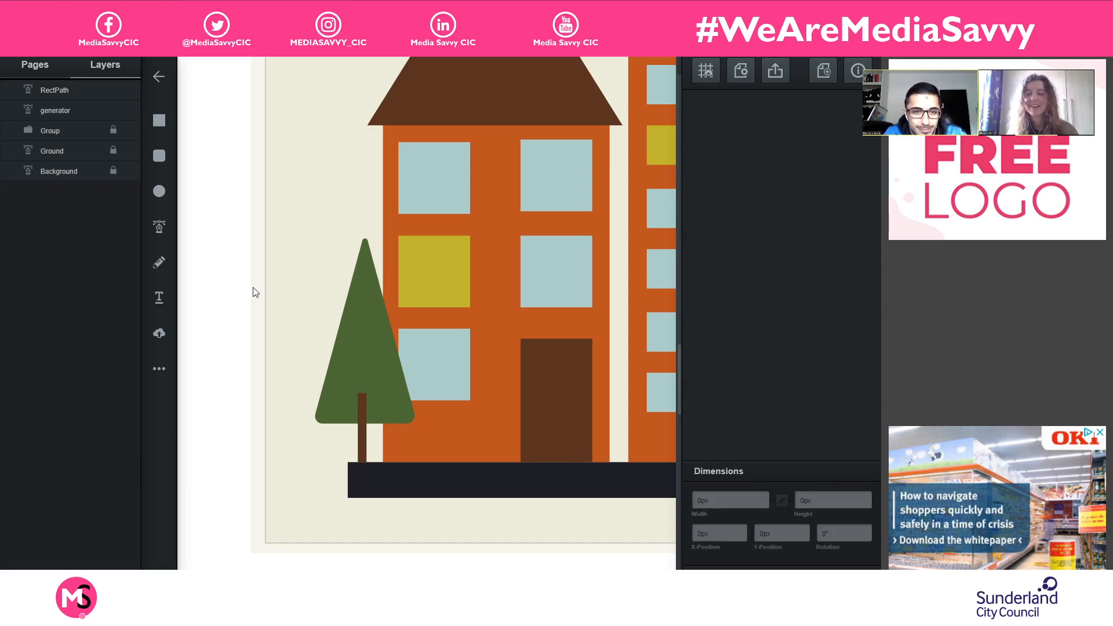
- Centre the brown trunk under the green triangle at an X-position of 65.99px and deselect it
{"action": "left_click_drag", "start_coordinate": [363, 403], "coordinate": [365, 413]}
{"action": "left_click_drag", "start_coordinate": [366, 413], "coordinate": [365, 412]}
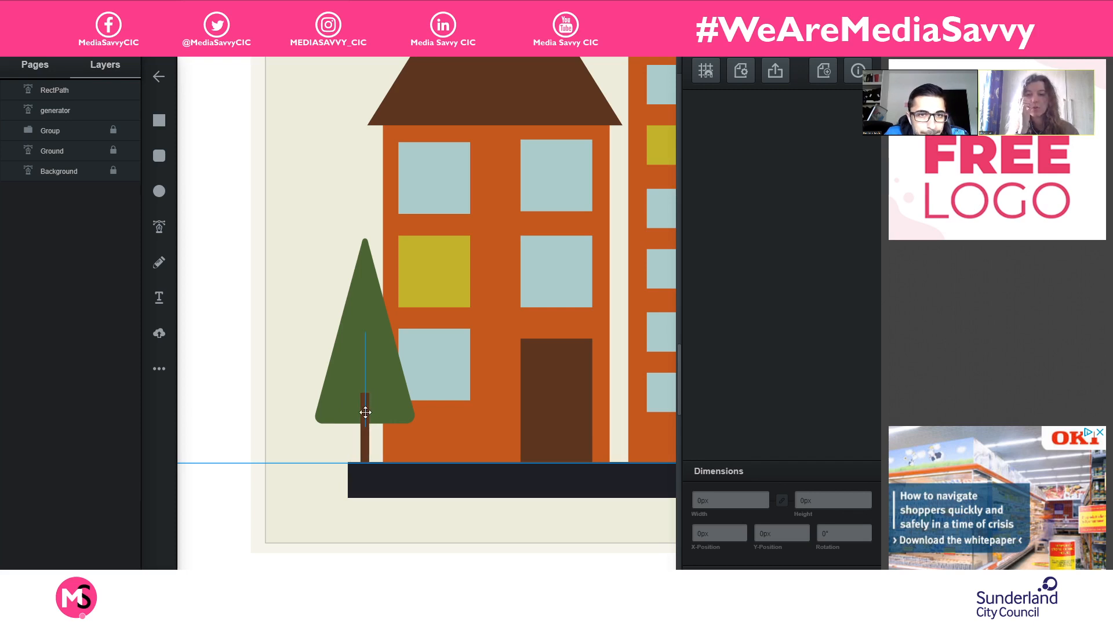
{"action": "left_click_drag", "start_coordinate": [366, 416], "coordinate": [365, 416]}
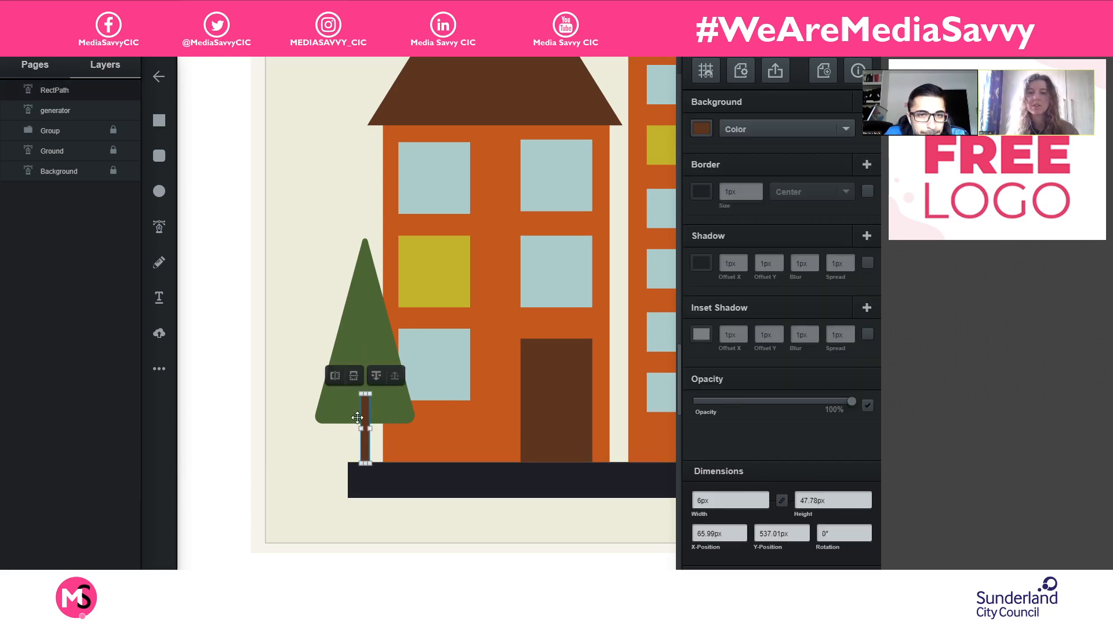
{"action": "left_click", "coordinate": [276, 445]}
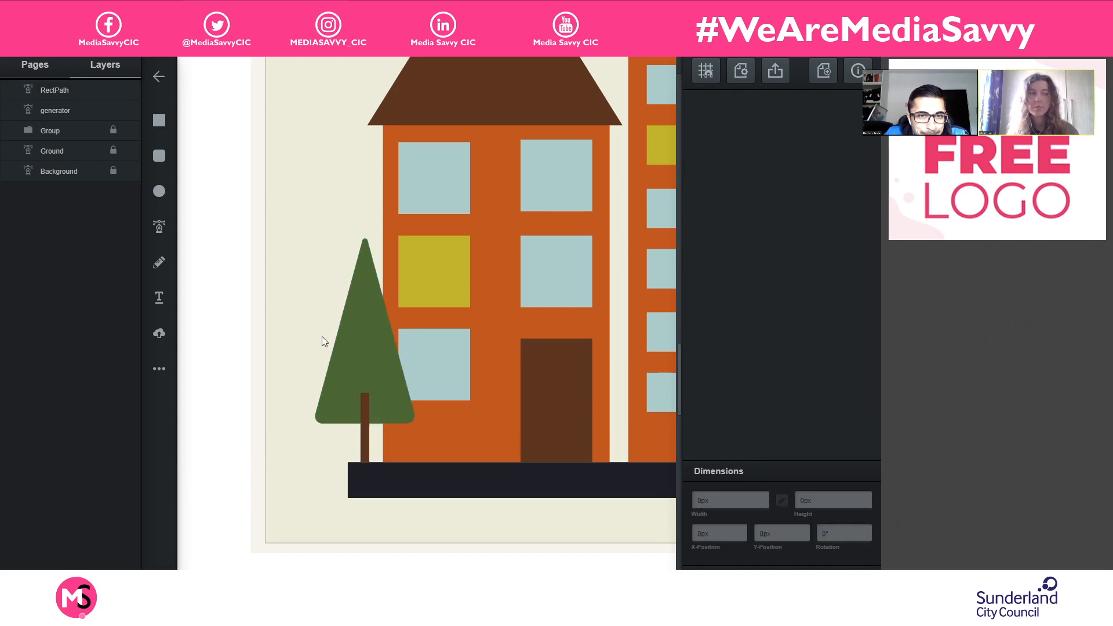
- Duplicate the tree's green triangle and brown trunk together
{"action": "left_click", "coordinate": [362, 404]}
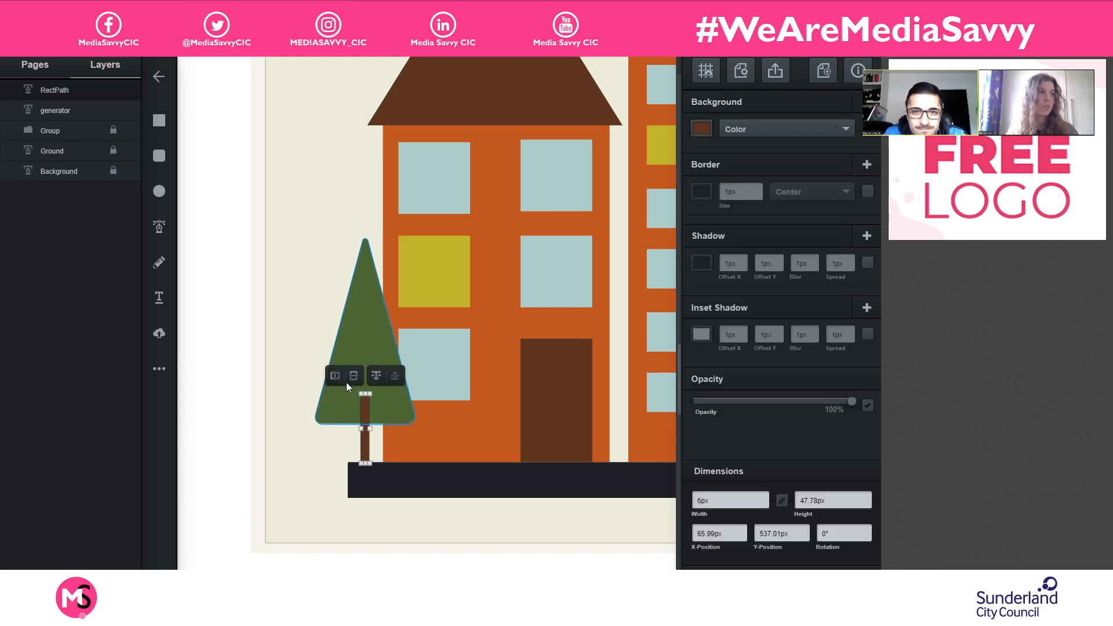
{"action": "left_click", "coordinate": [371, 341]}
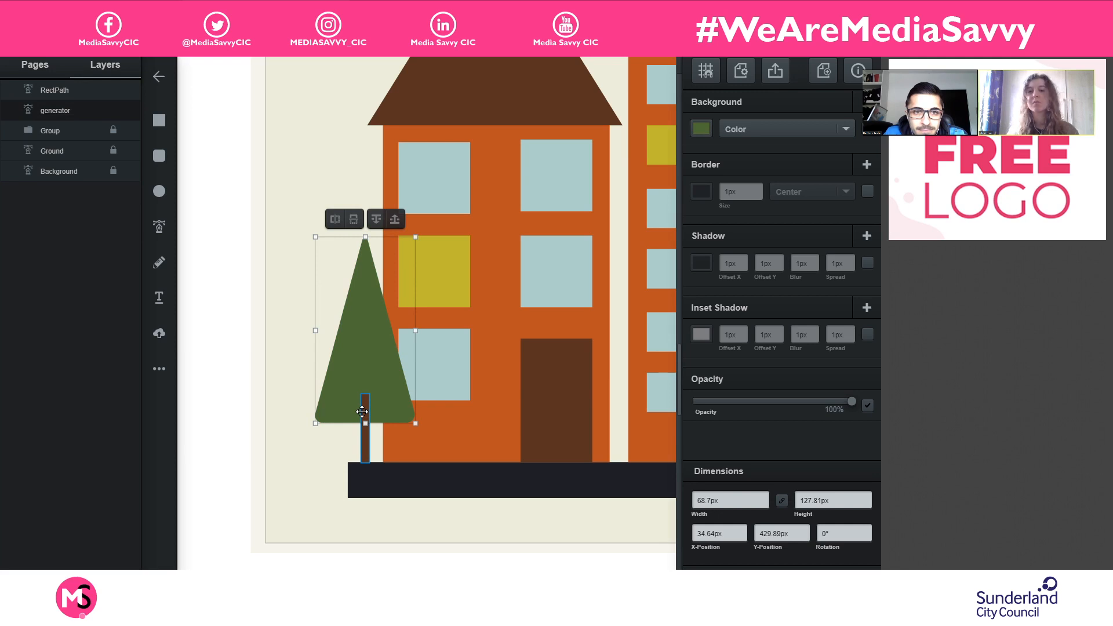
{"action": "left_click", "coordinate": [362, 411], "text": "shift"}
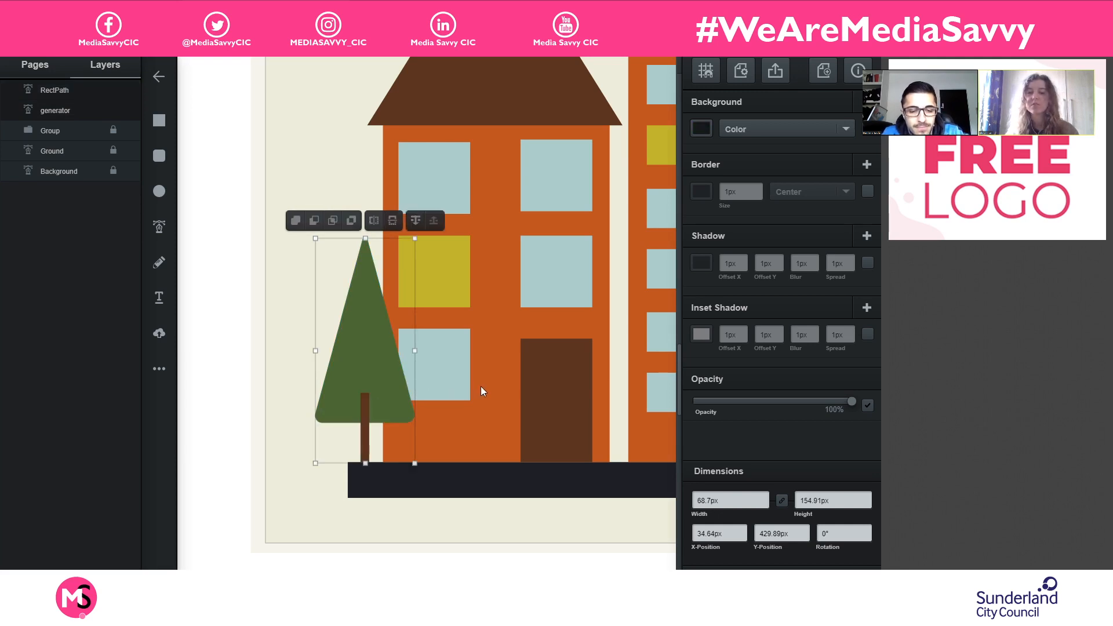
{"action": "key", "text": "ctrl+d"}
- Move the duplicated triangle and trunk into the gap between the first two buildings and scale the tree down to stand on the ground
{"action": "left_click_drag", "start_coordinate": [562, 363], "coordinate": [399, 396]}
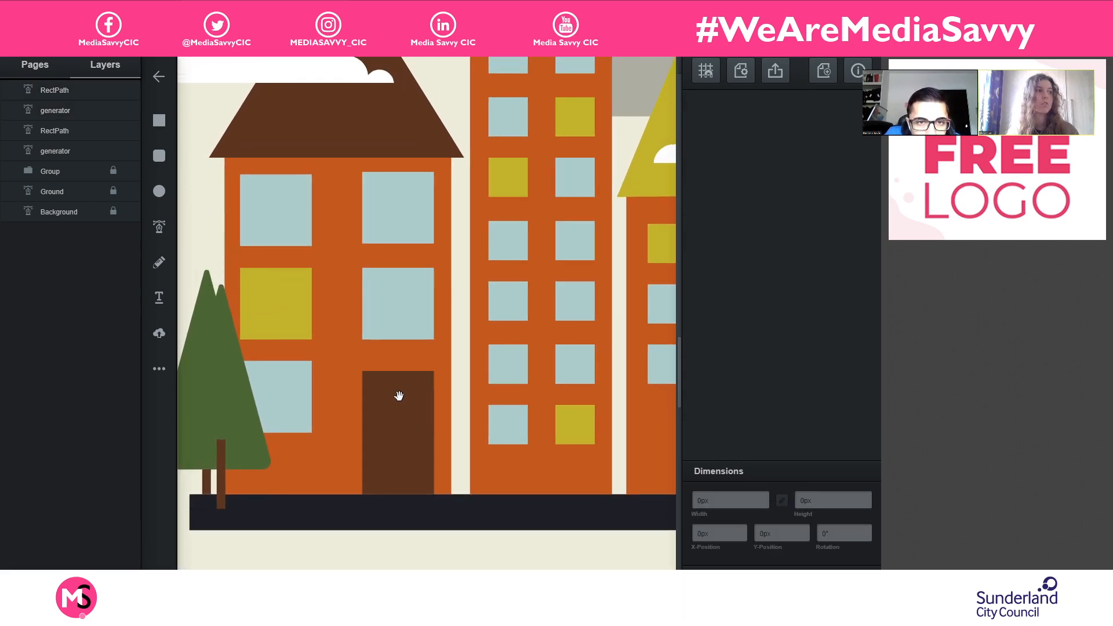
{"action": "left_click", "coordinate": [234, 406]}
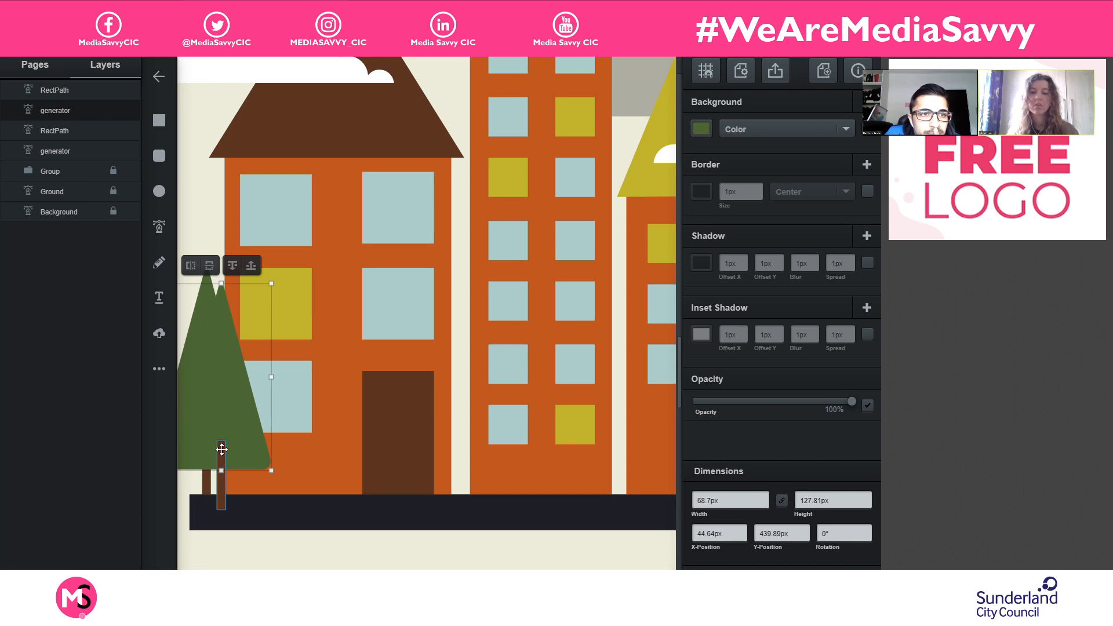
{"action": "left_click", "coordinate": [221, 449], "text": "shift"}
{"action": "left_click_drag", "start_coordinate": [225, 410], "coordinate": [473, 385]}
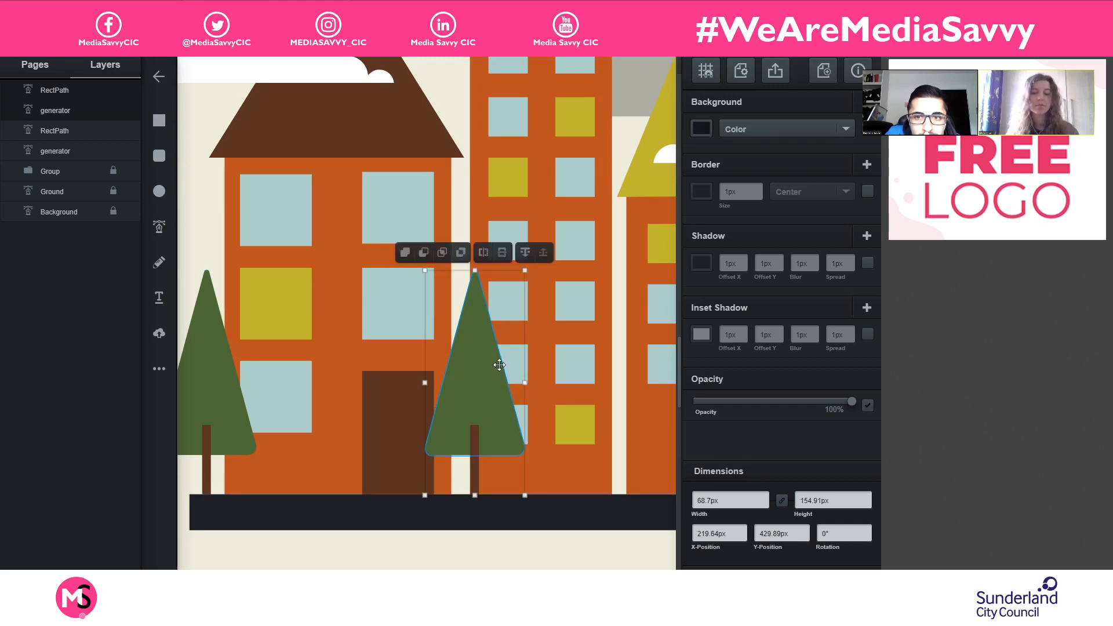
{"action": "key", "text": "ctrl+minus"}
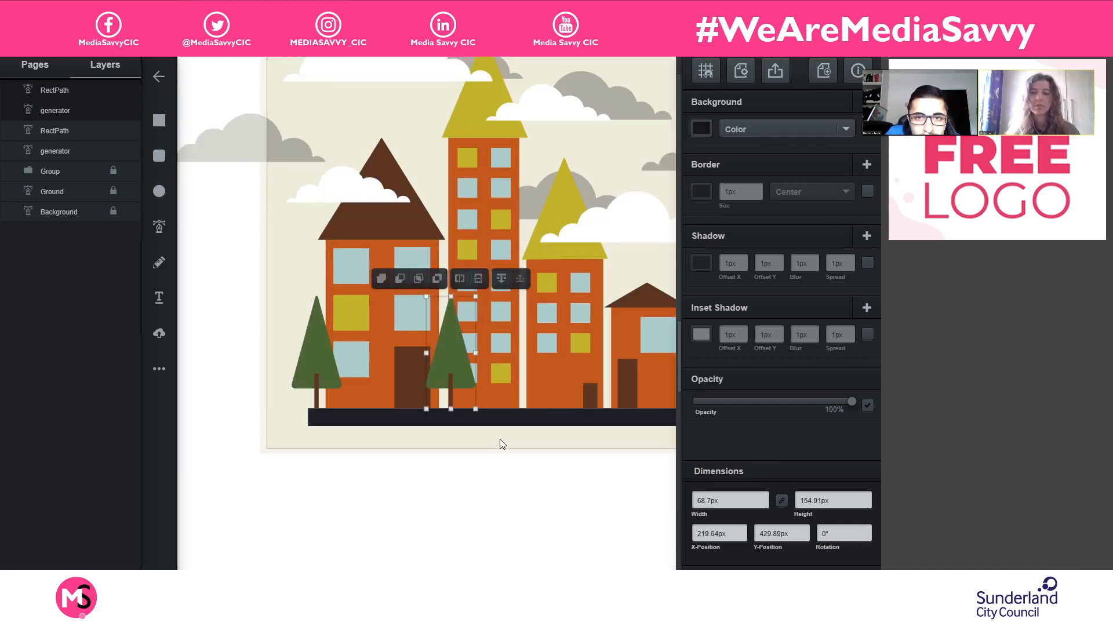
{"action": "left_click_drag", "start_coordinate": [426, 296], "coordinate": [450, 341]}
{"action": "left_click_drag", "start_coordinate": [463, 378], "coordinate": [505, 293]}
- Add another copy of the tree, enlarged, in front of the third building at about X 349px, Y 424.83px
{"action": "key", "text": "ctrl+d"}
{"action": "left_click_drag", "start_coordinate": [531, 357], "coordinate": [478, 331]}
{"action": "left_click", "coordinate": [442, 348]}
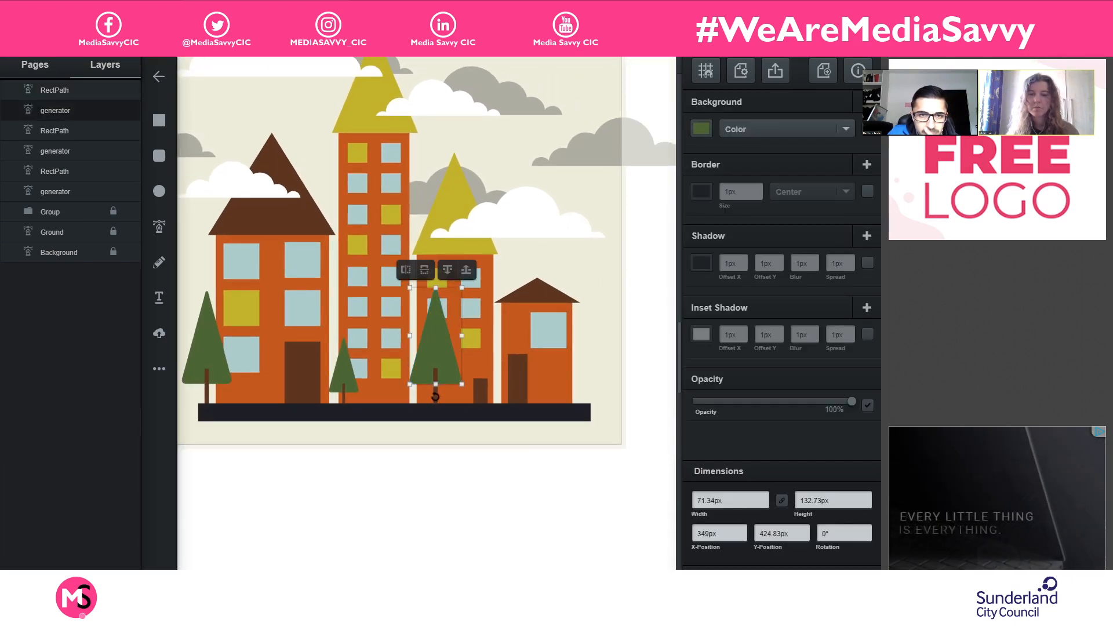
- Group the third tree's triangle and trunk and move the group to an X-position of about 344px
{"action": "left_click", "coordinate": [425, 452]}
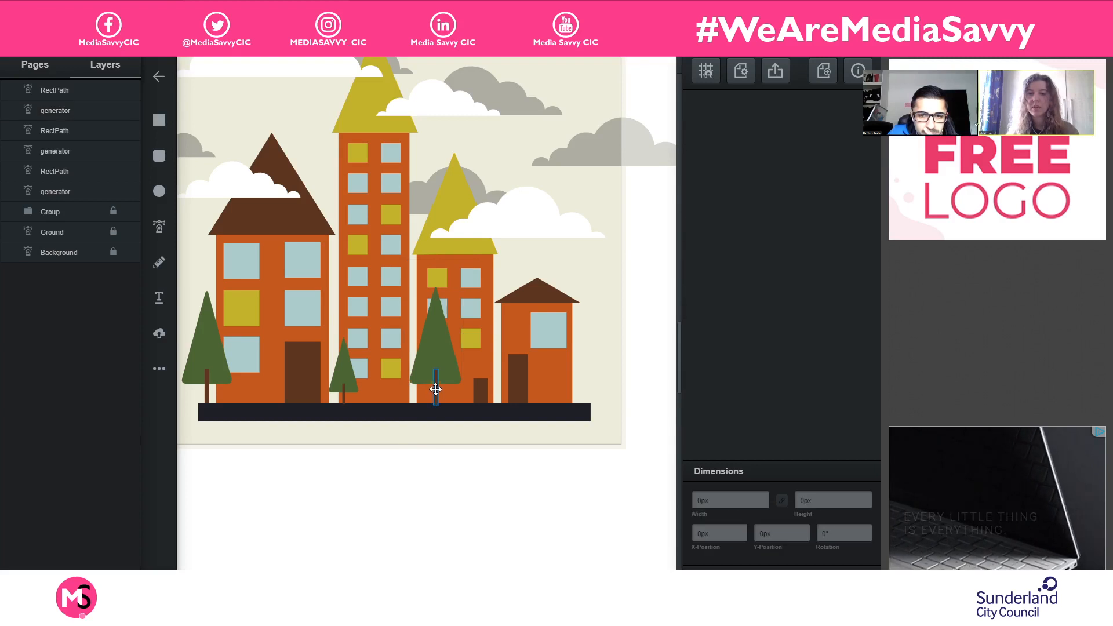
{"action": "left_click", "coordinate": [436, 385]}
{"action": "left_click", "coordinate": [440, 313]}
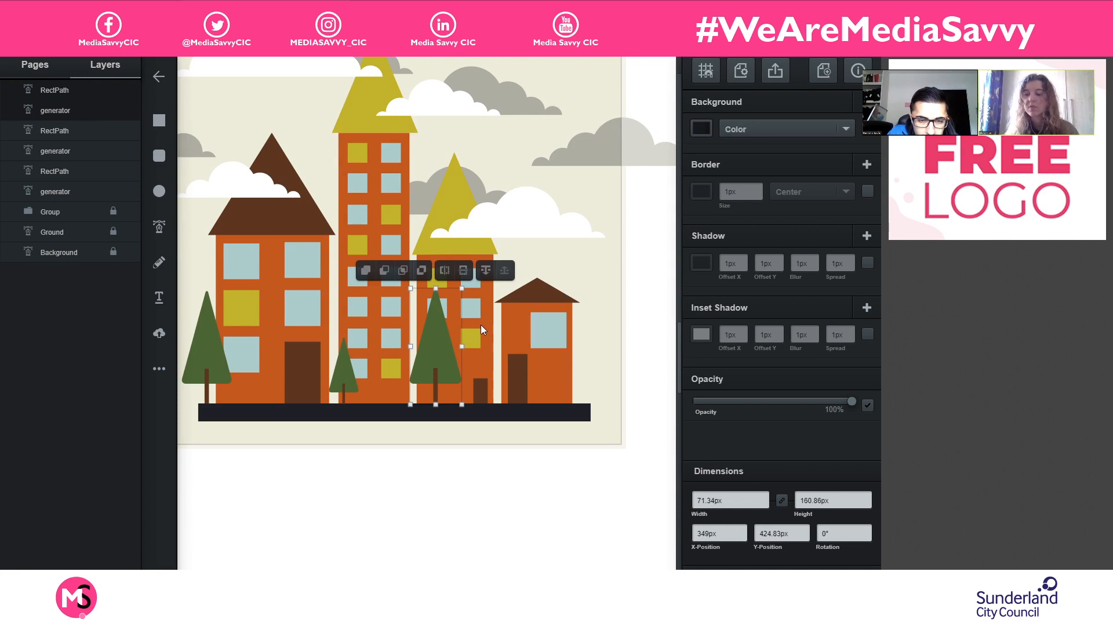
{"action": "key", "text": "ctrl+g"}
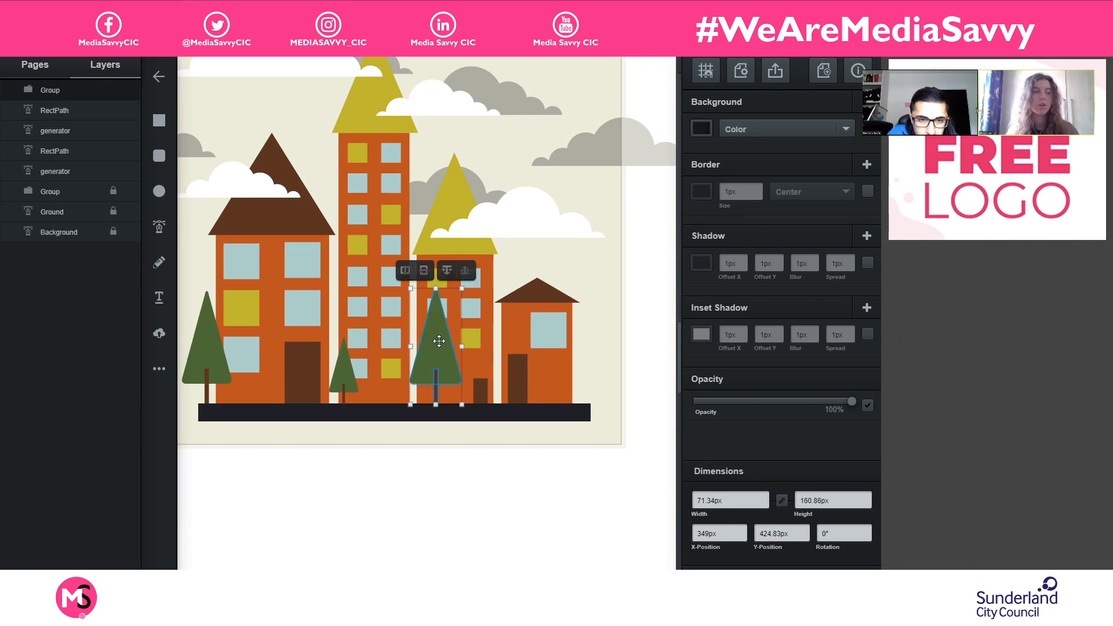
{"action": "left_click_drag", "start_coordinate": [438, 341], "coordinate": [434, 341]}
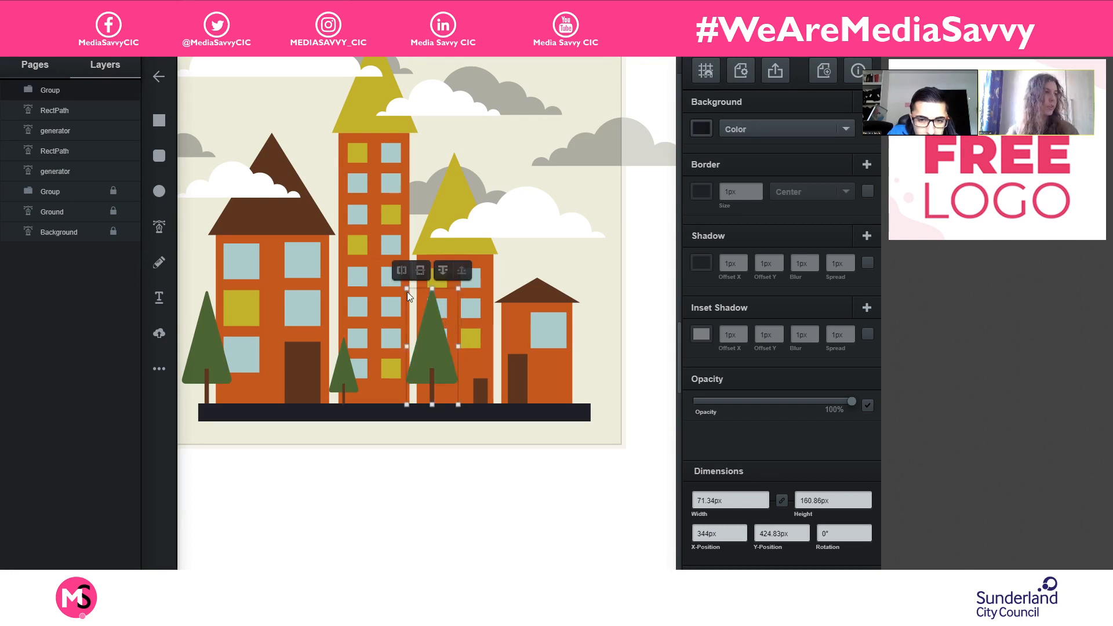
- Scale the third tree group to about 55.82px by 125.86px and place it at the gap beside the tall tower, about X 340.52px, Y 458.93px
{"action": "left_click_drag", "start_coordinate": [408, 289], "coordinate": [428, 315]}
{"action": "left_click_drag", "start_coordinate": [449, 372], "coordinate": [426, 374]}
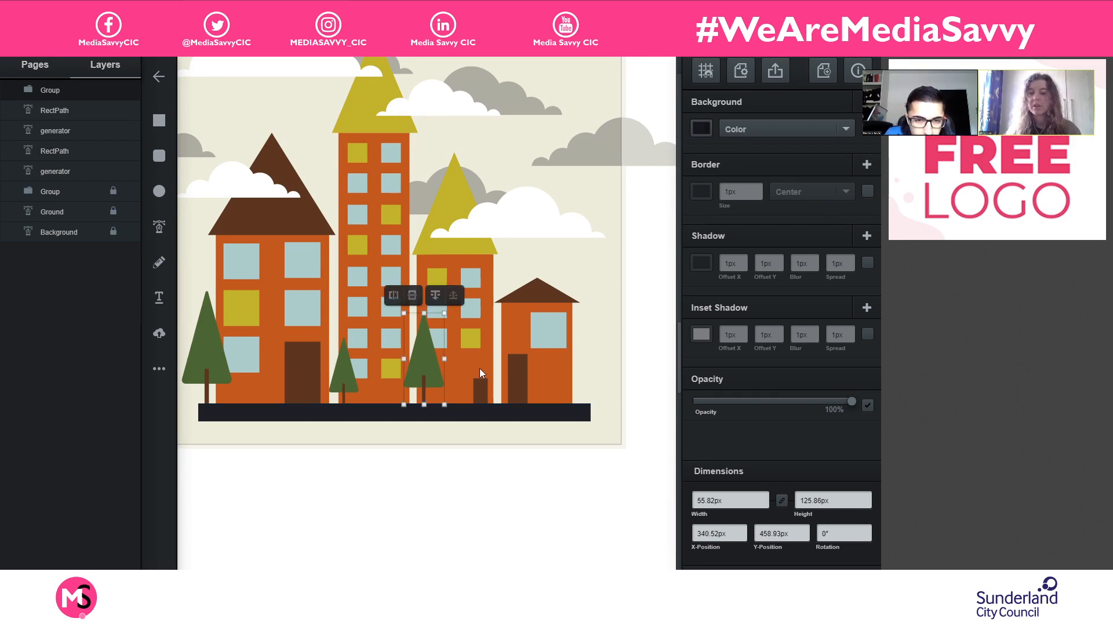
{"action": "left_click", "coordinate": [350, 379]}
{"action": "left_click", "coordinate": [429, 370]}
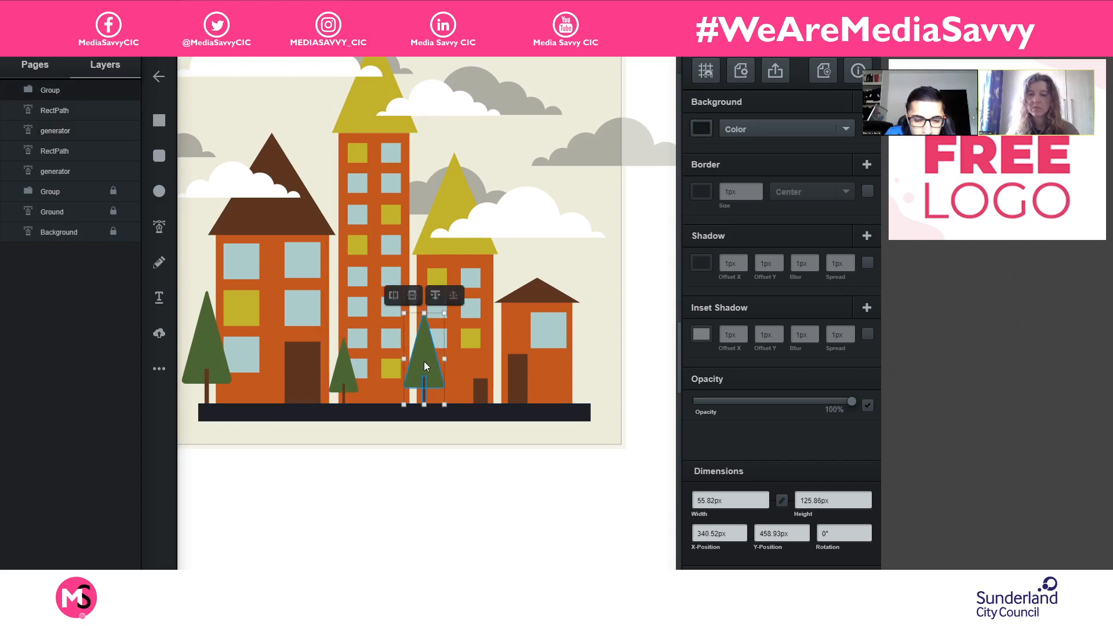
- Place a copy of the tree group at the small house's outer edge, scaled to about 48.72px by 109.86px, and deselect it
{"action": "left_click_drag", "start_coordinate": [426, 367], "coordinate": [586, 359]}
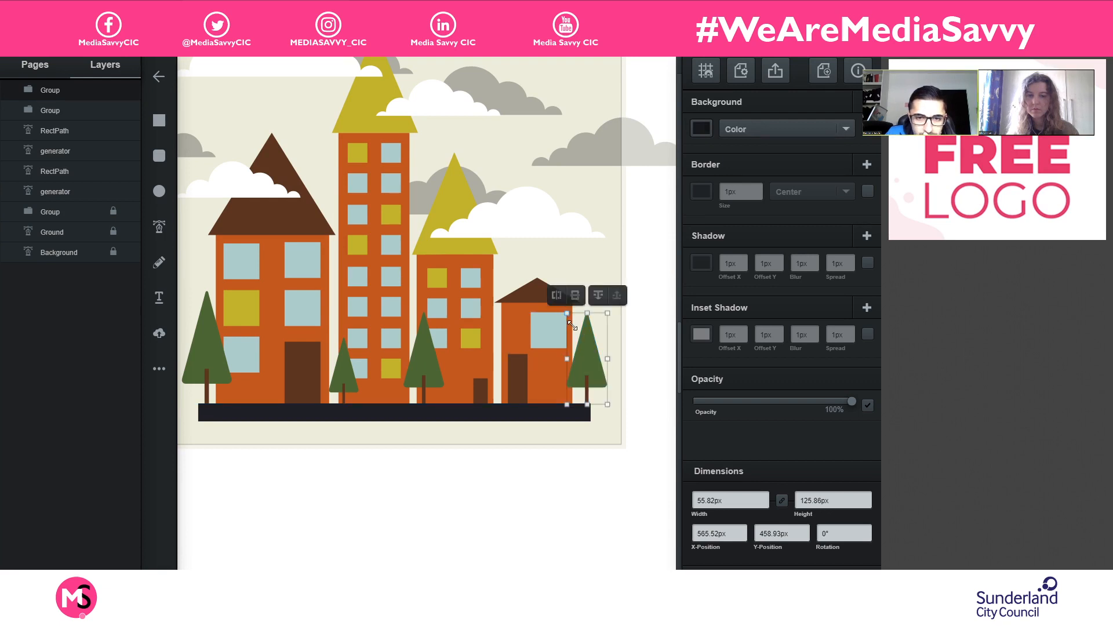
{"action": "left_click_drag", "start_coordinate": [570, 324], "coordinate": [586, 360]}
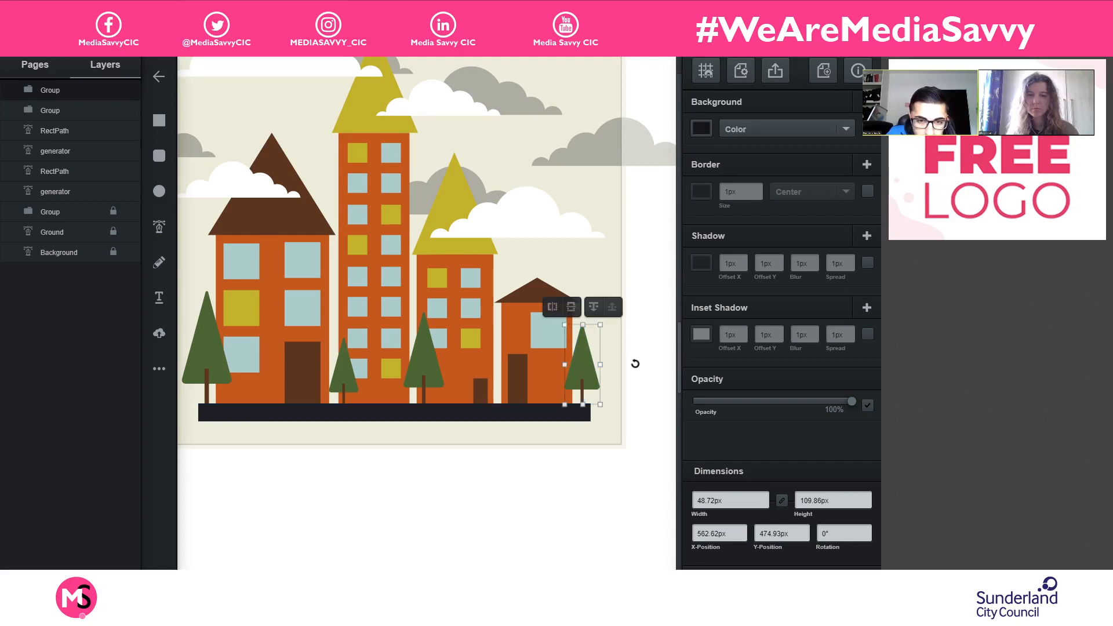
{"action": "left_click", "coordinate": [653, 364]}
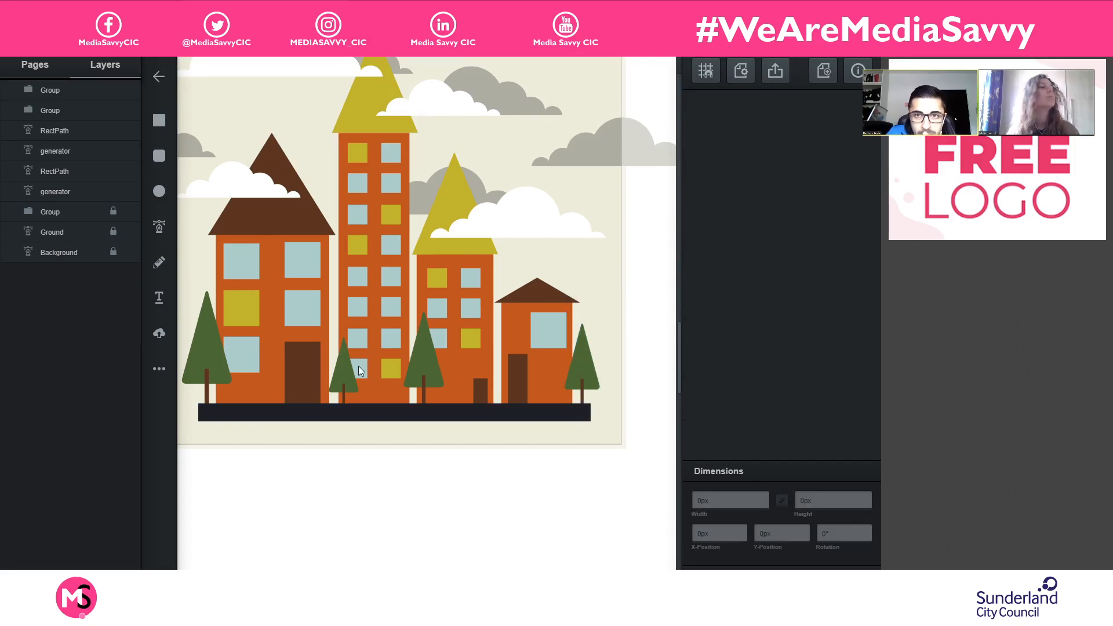
{"action": "scroll", "coordinate": [360, 366], "scroll_direction": "down", "scroll_amount": 2}
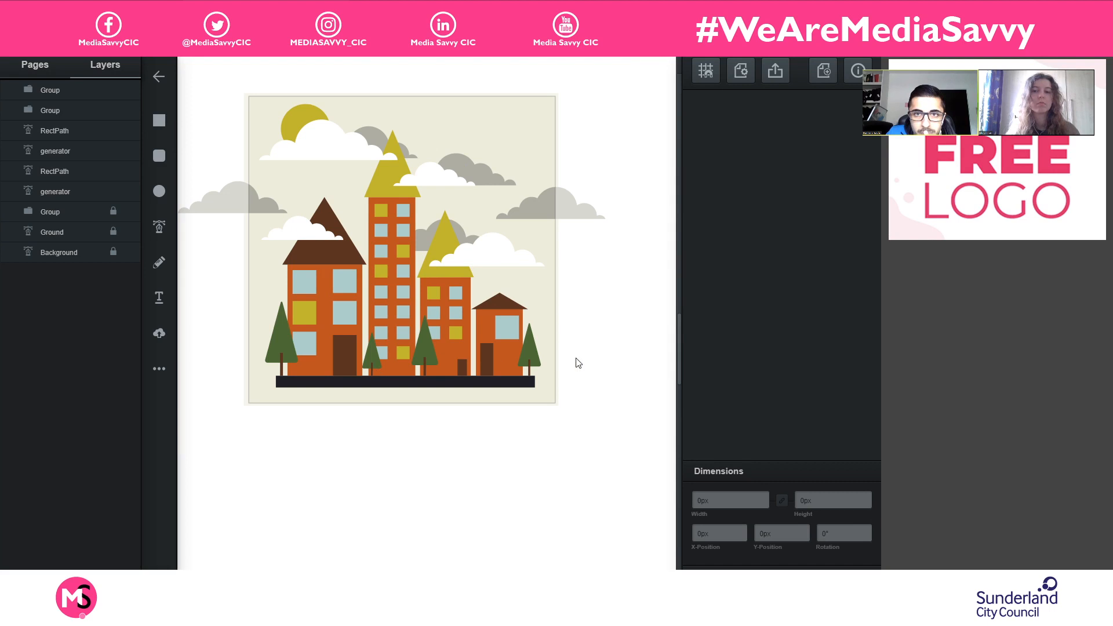
{"action": "scroll", "coordinate": [582, 351], "scroll_direction": "up", "scroll_amount": 3}
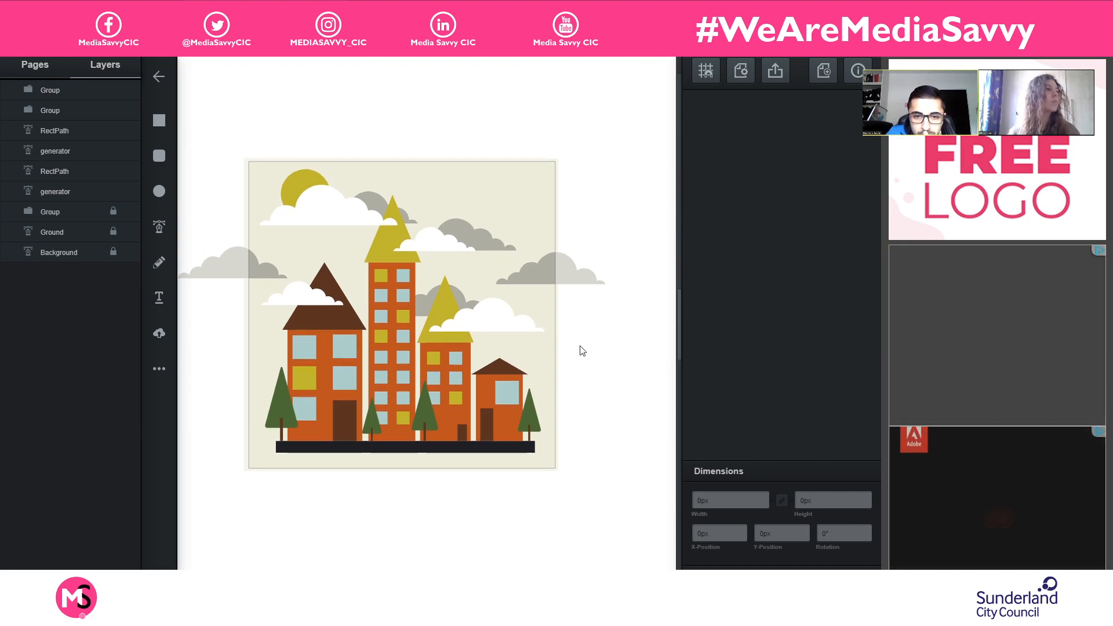
{"action": "mouse_move", "coordinate": [437, 367]}
{"action": "left_mouse_down"}
{"action": "mouse_move", "coordinate": [483, 343]}
{"action": "mouse_move", "coordinate": [459, 323]}
{"action": "left_mouse_up"}
{"action": "scroll", "coordinate": [459, 325], "scroll_direction": "up", "scroll_amount": 2}
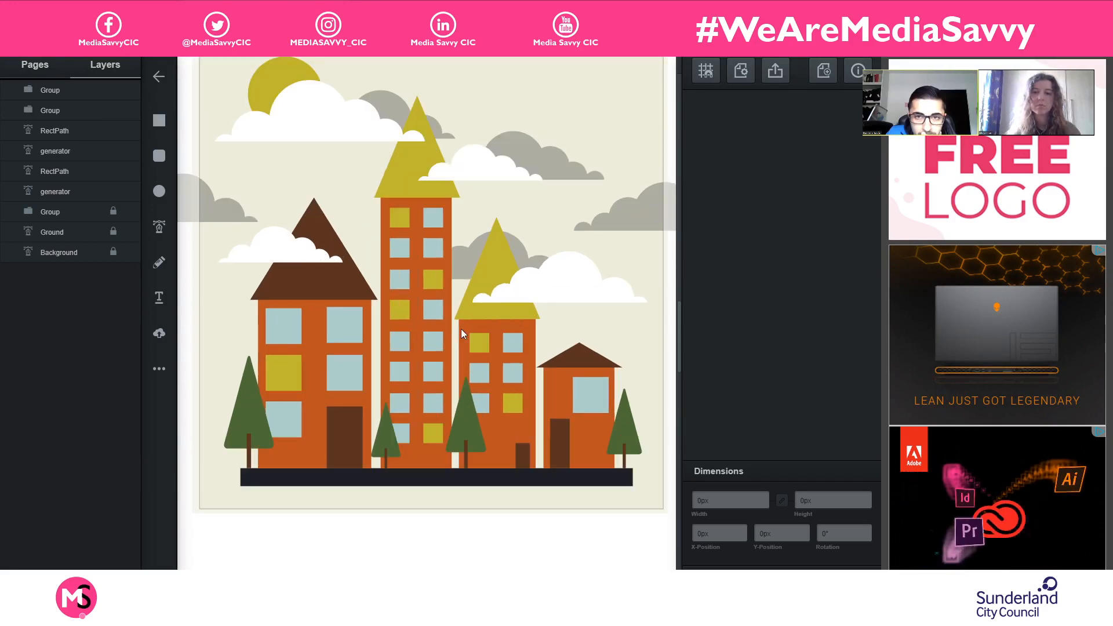
{"action": "left_click_drag", "start_coordinate": [562, 343], "coordinate": [576, 371]}
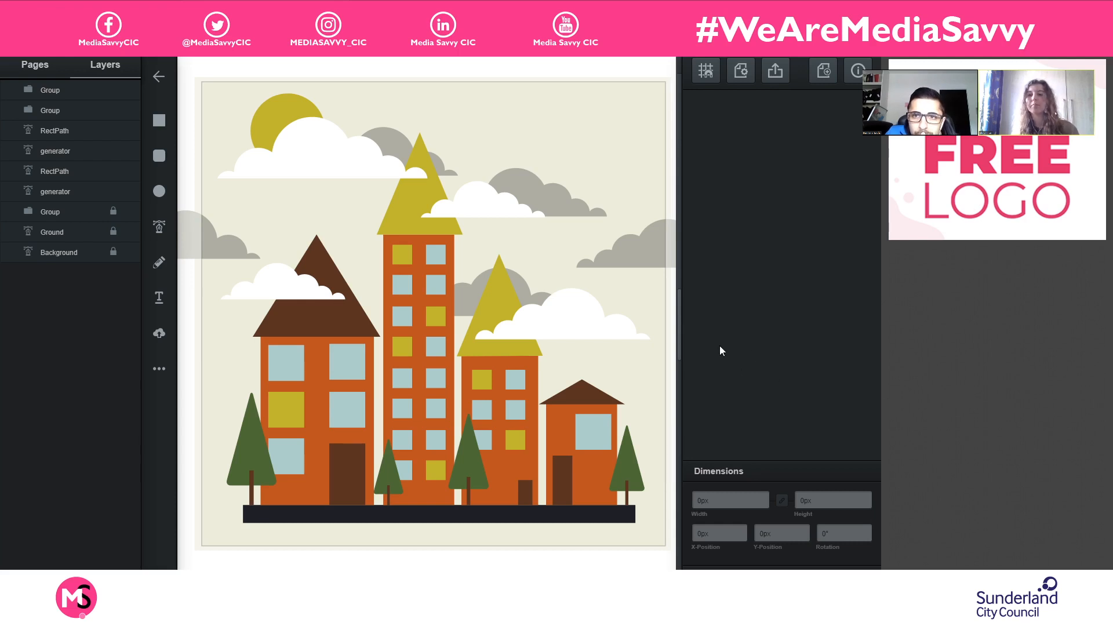
- Export the page in PNG format at 640px by 640px and download it
{"action": "left_click", "coordinate": [775, 72]}
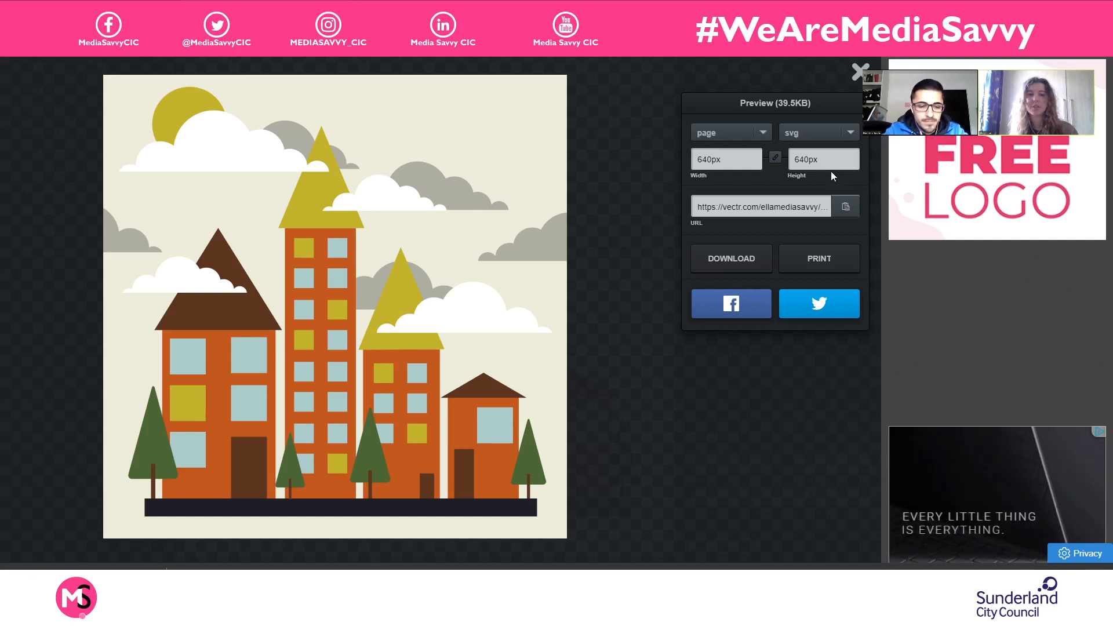
{"action": "left_click", "coordinate": [815, 158]}
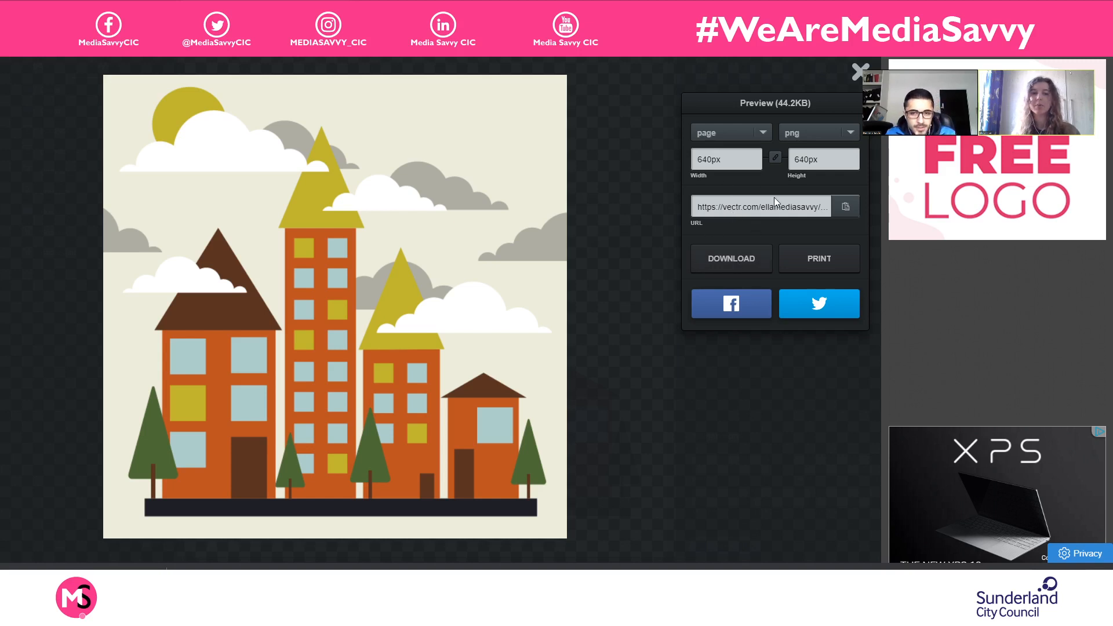
{"action": "left_click", "coordinate": [743, 260]}
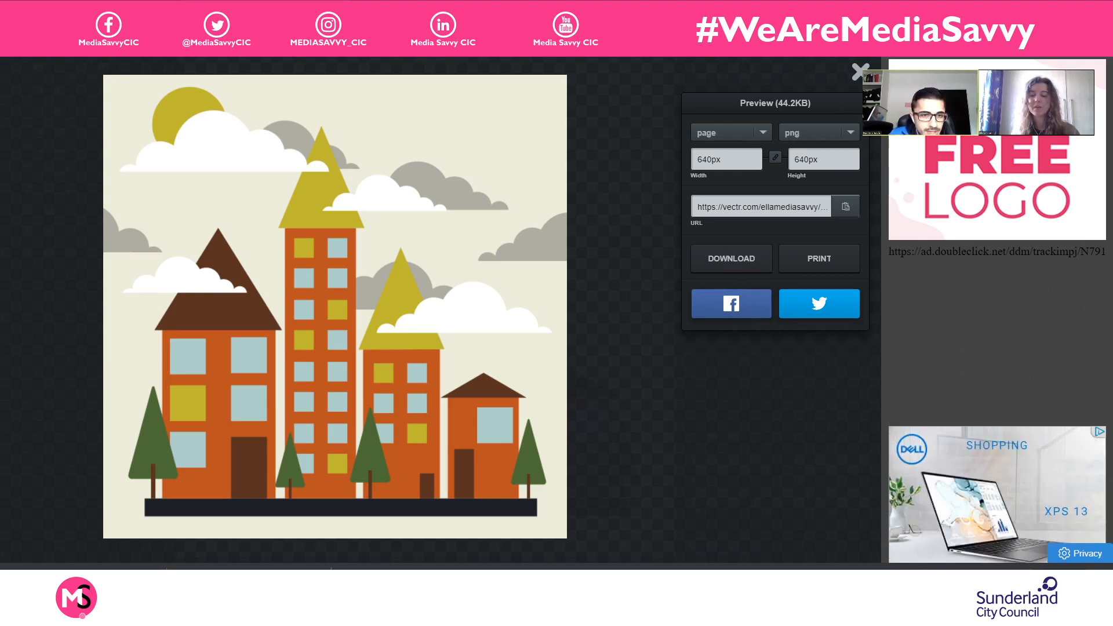
- Switch to the Examples folder in Google Drive and open the masterpiece JPG in the preview
{"action": "left_click", "coordinate": [134, 11]}
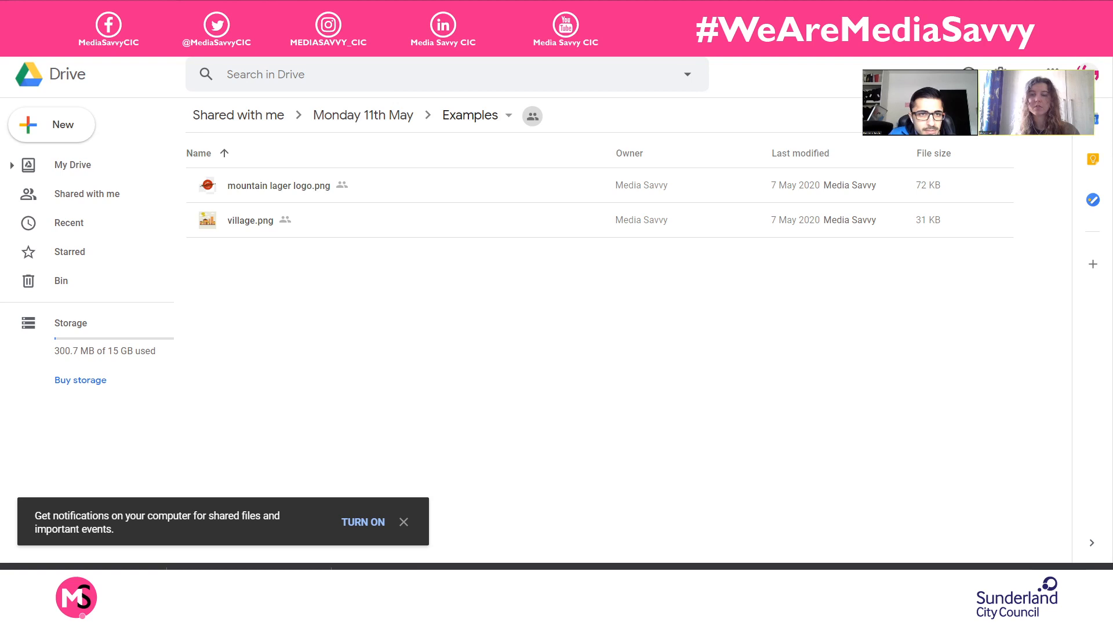
{"action": "key", "text": "ctrl+Tab"}
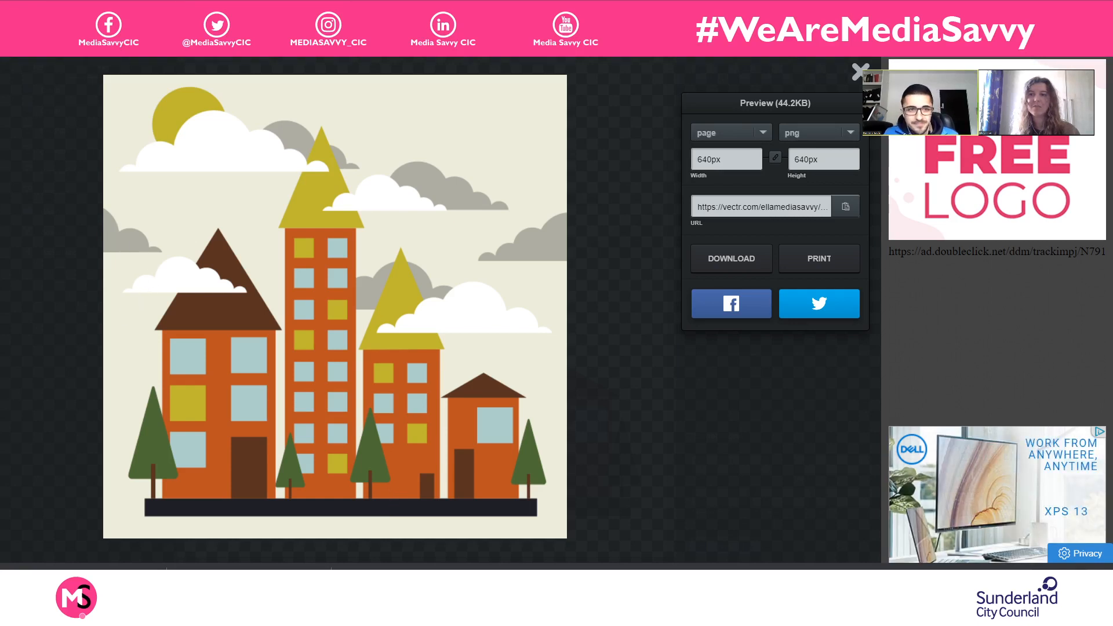
{"action": "key", "text": "ctrl+Tab"}
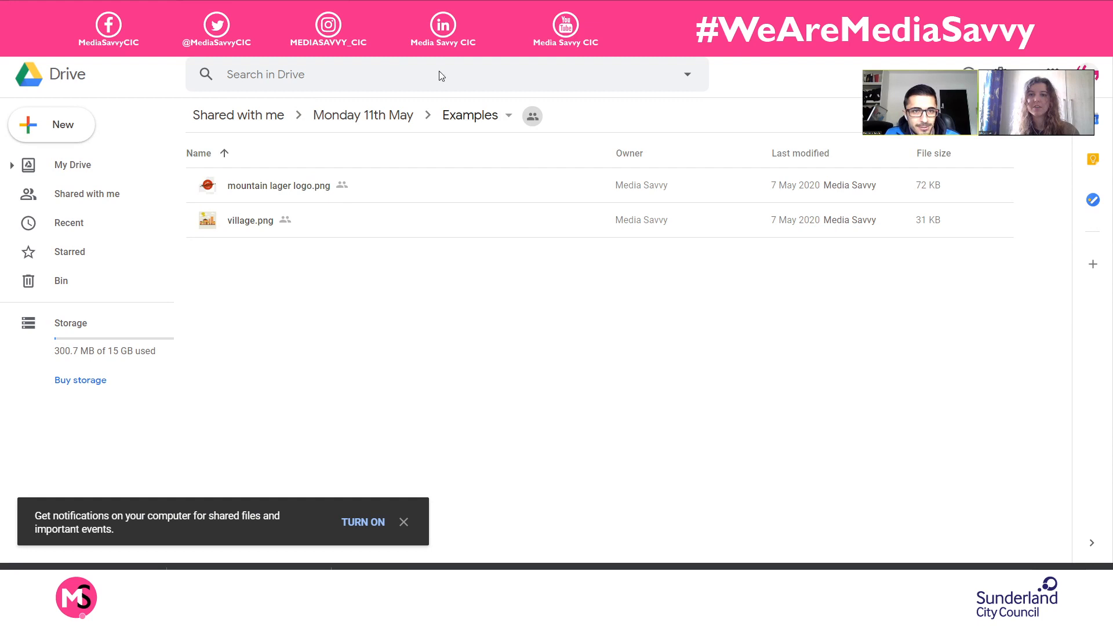
{"action": "left_click", "coordinate": [60, 37]}
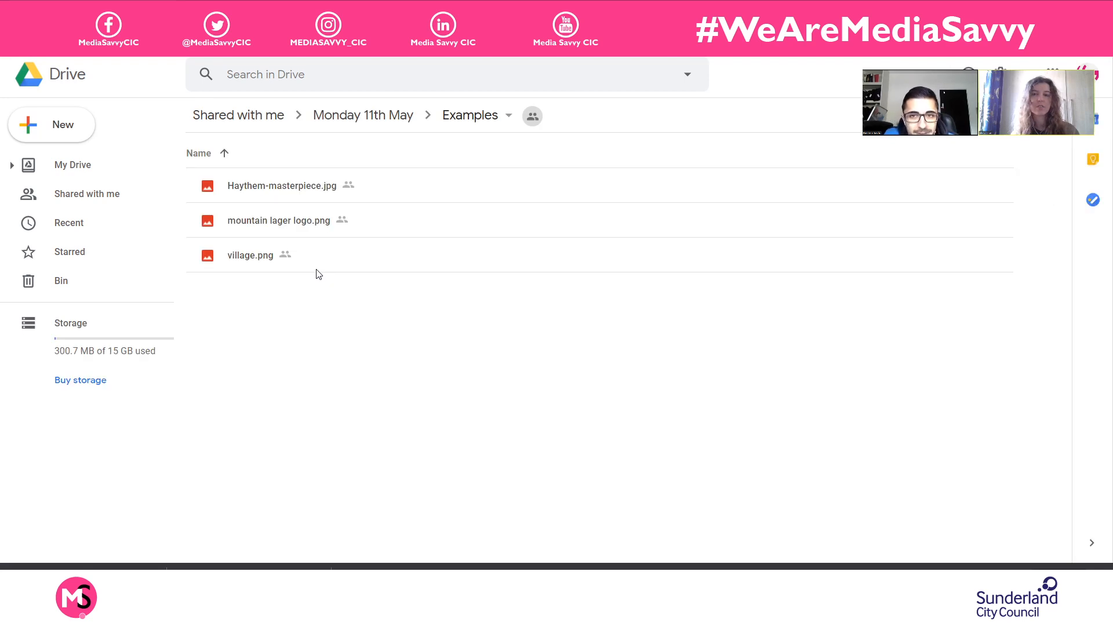
{"action": "left_click", "coordinate": [392, 187]}
{"action": "double_click", "coordinate": [402, 181]}
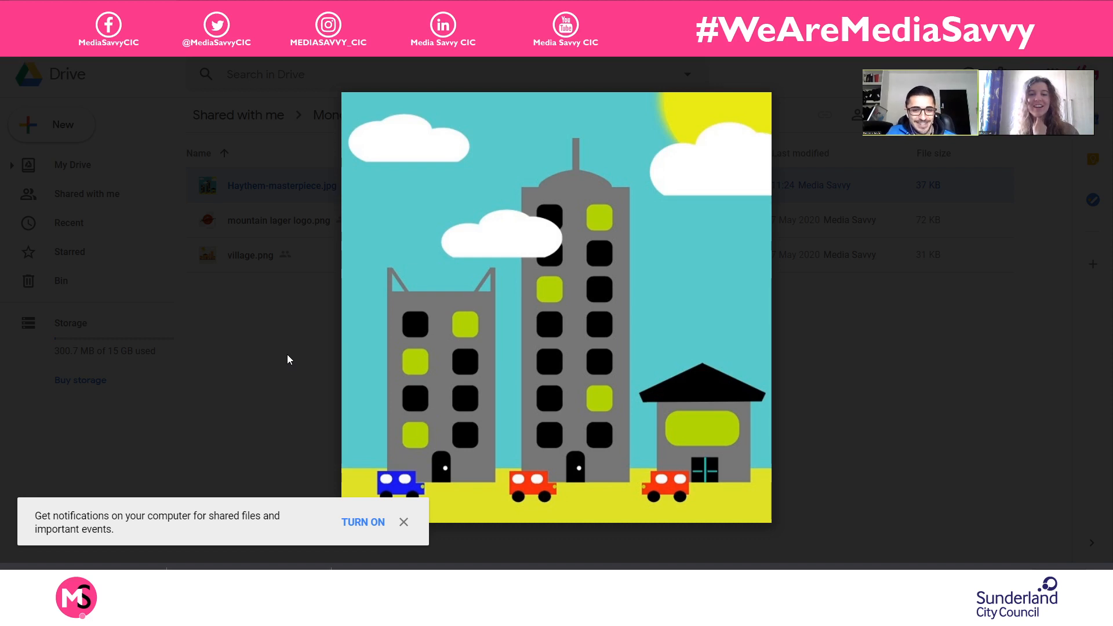
- Dismiss the Drive notification offer, close the image preview and clear the file selection
{"action": "left_click", "coordinate": [403, 522]}
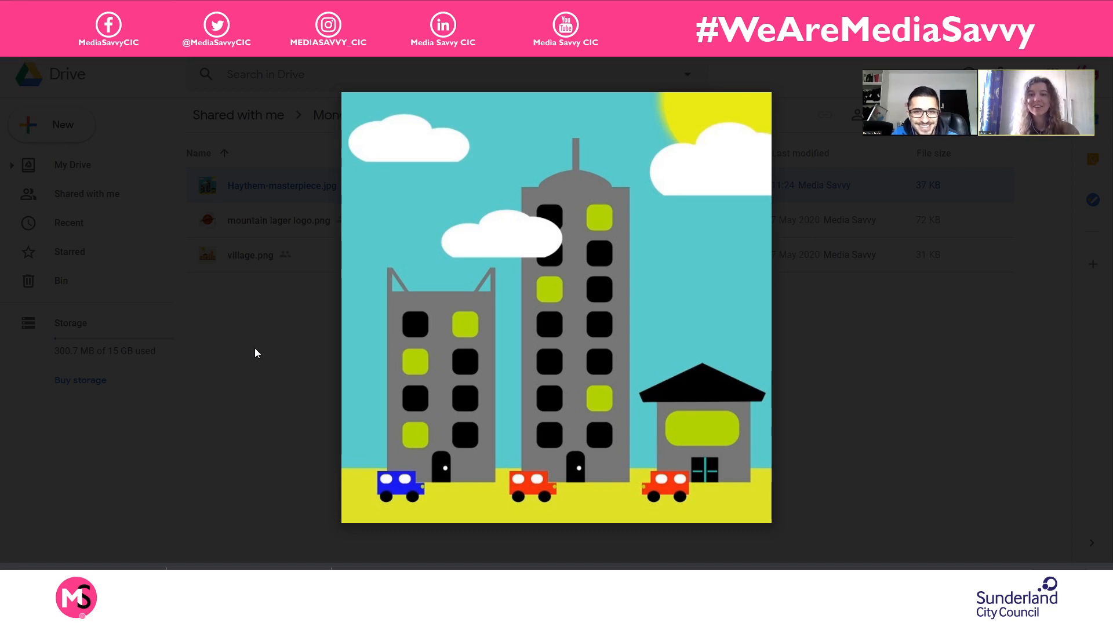
{"action": "left_click", "coordinate": [278, 380]}
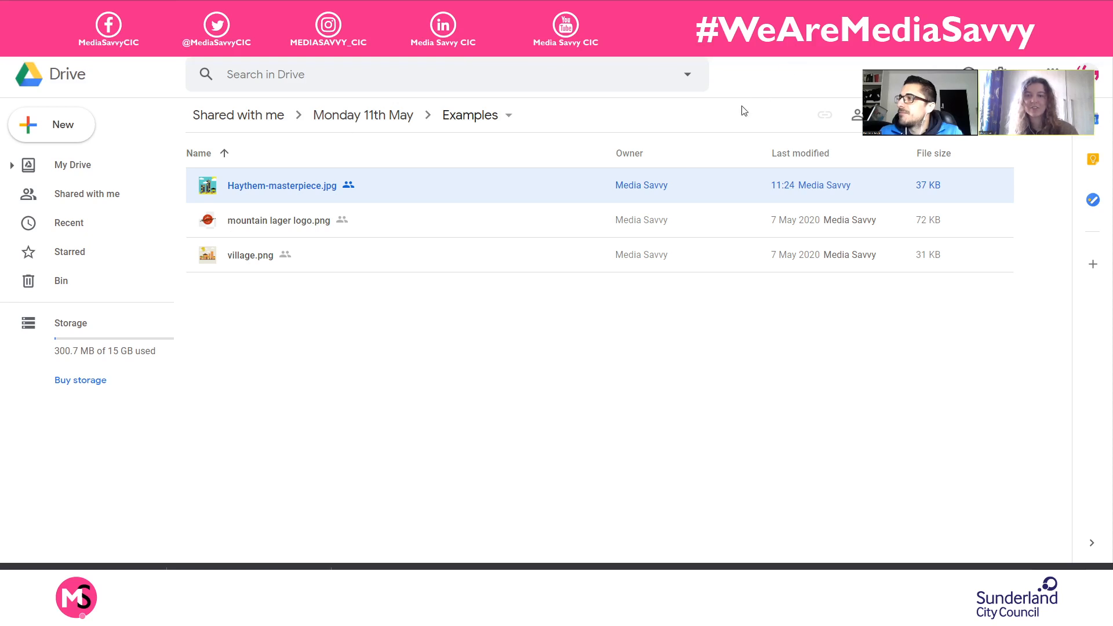
{"action": "left_click_drag", "start_coordinate": [367, 269], "coordinate": [302, 344]}
{"action": "left_click", "coordinate": [275, 360]}
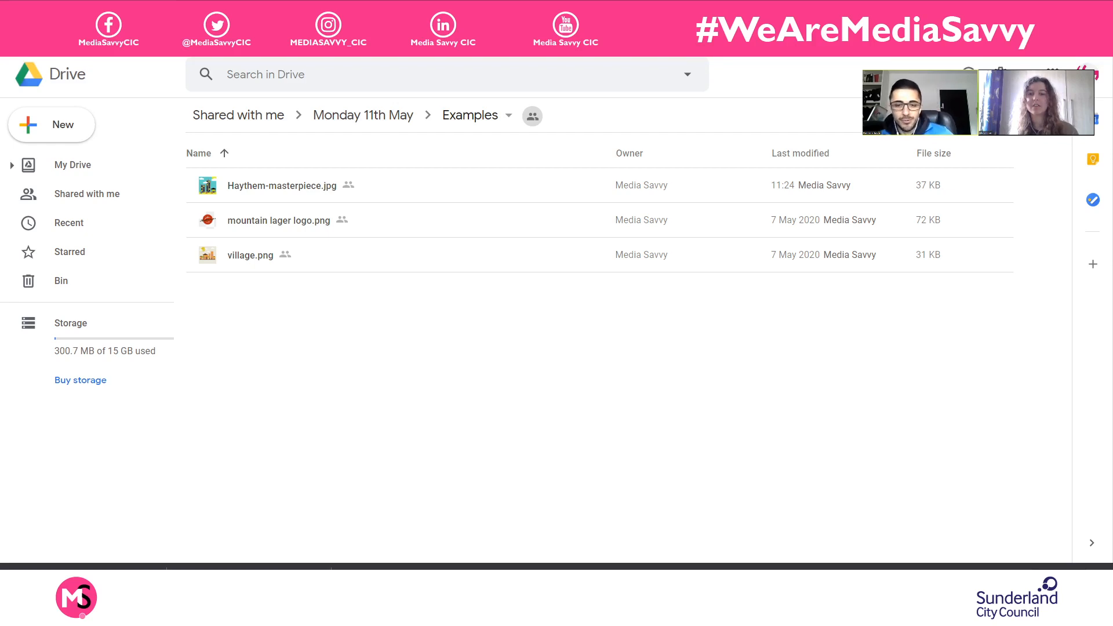
{"action": "left_click_drag", "start_coordinate": [477, 242], "coordinate": [269, 346]}
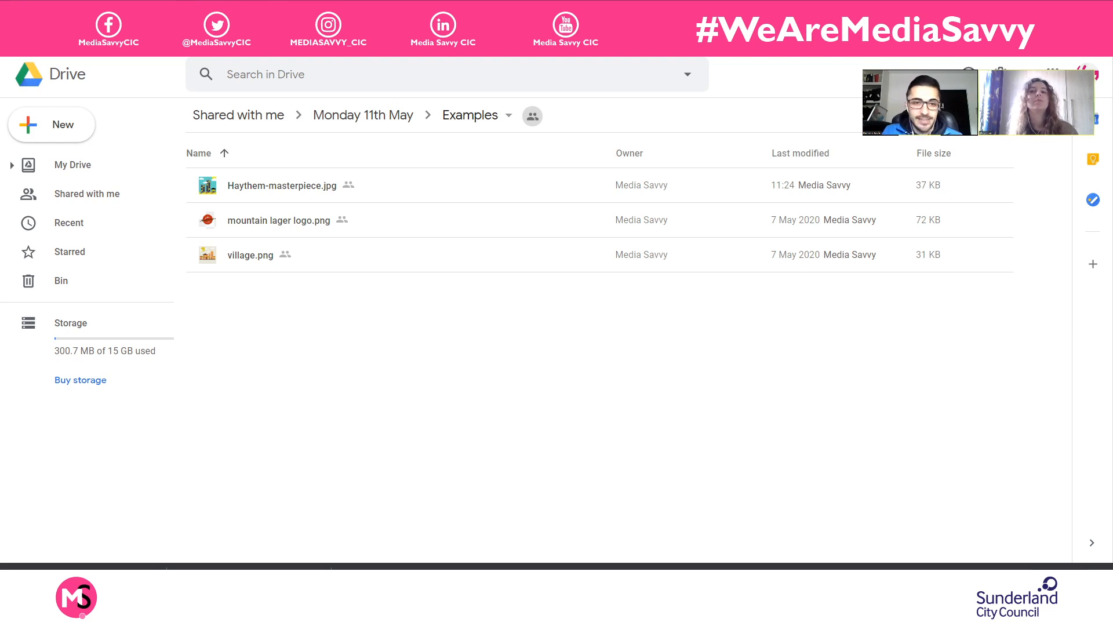
- Switch back to Vectr and close the export preview to return to the skyline drawing
{"action": "key", "text": "ctrl+Tab"}
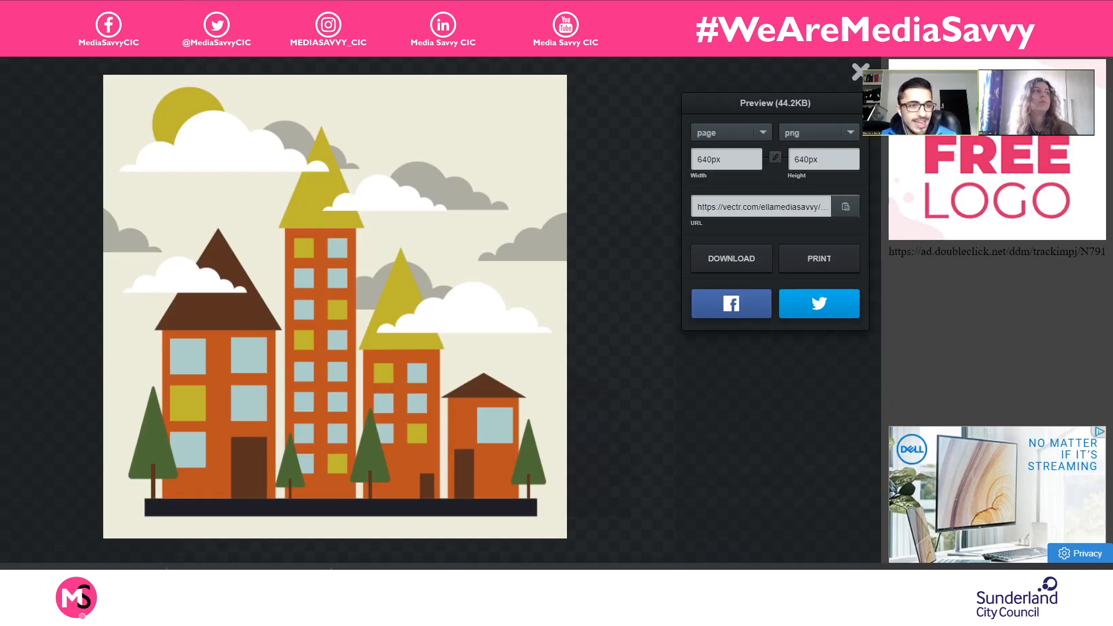
{"action": "left_click", "coordinate": [860, 71]}
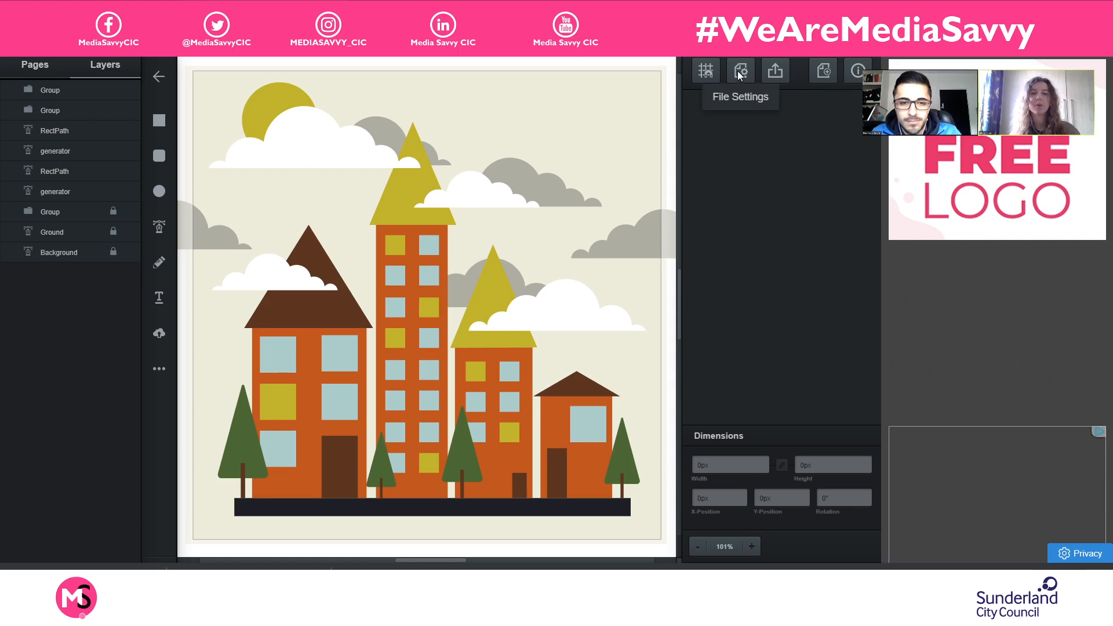
{"action": "scroll", "coordinate": [246, 217], "scroll_direction": "up", "scroll_amount": 1}
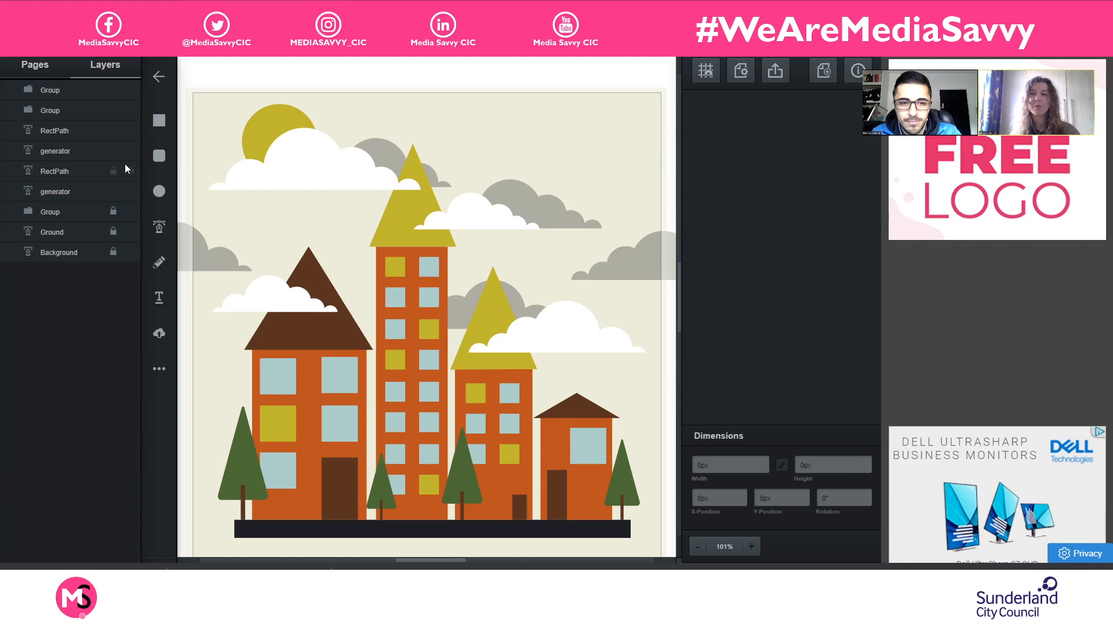
- Display the document's page list and page size settings
{"action": "left_click", "coordinate": [31, 68]}
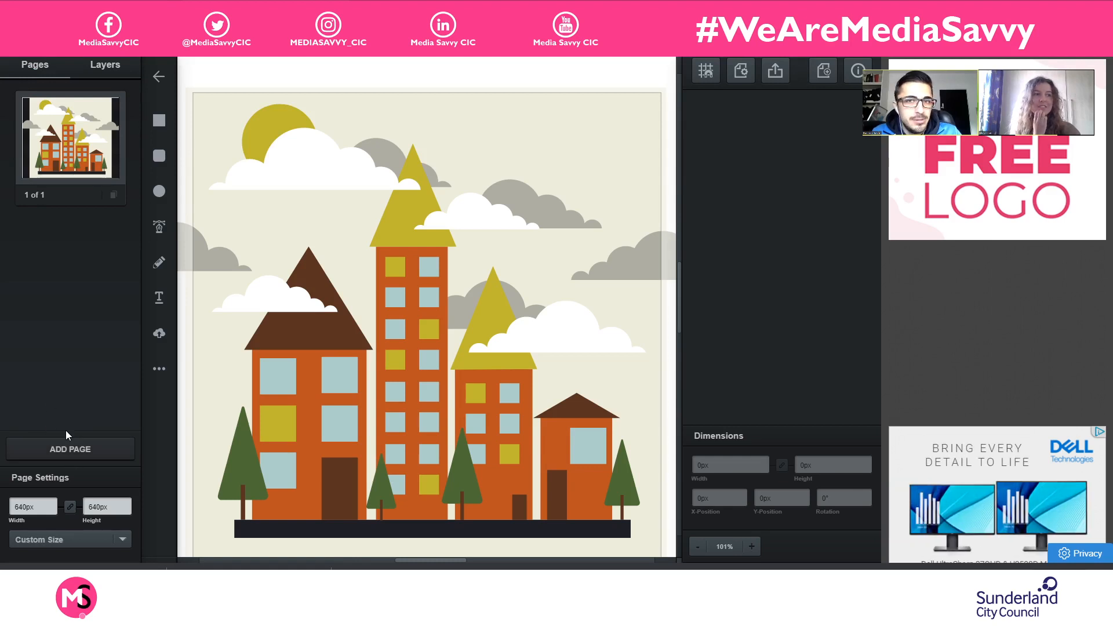
{"action": "scroll", "coordinate": [294, 353], "scroll_direction": "up", "scroll_amount": 2}
{"action": "scroll", "coordinate": [328, 332], "scroll_direction": "down", "scroll_amount": 3}
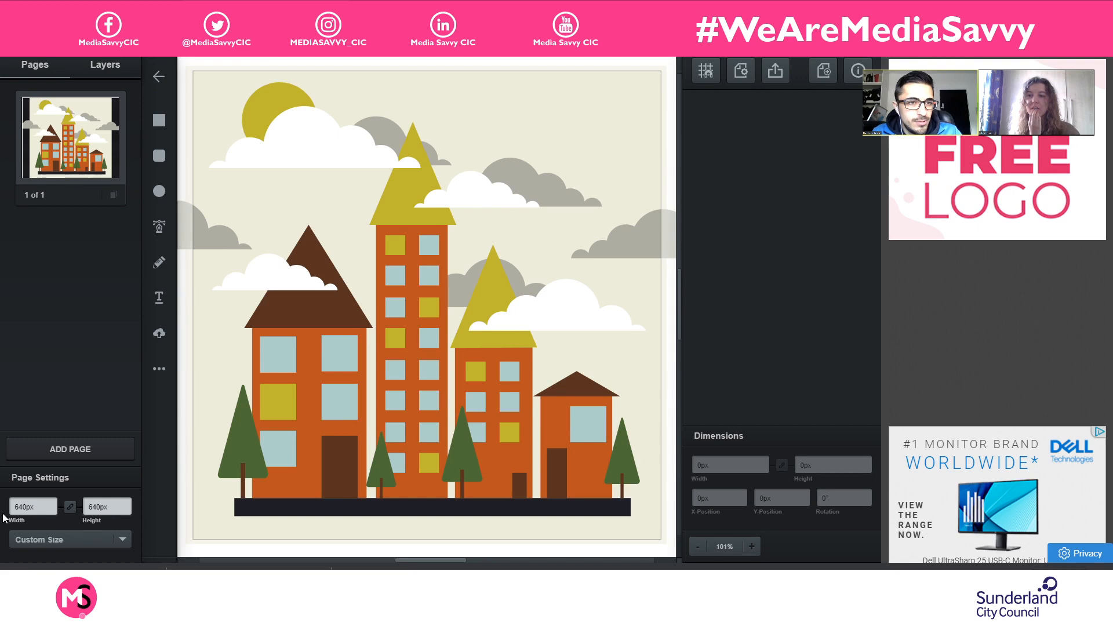
- Add a blank page to the skyline document, and start a new blank drawing with a 640 by 640 px page
{"action": "left_click", "coordinate": [81, 448]}
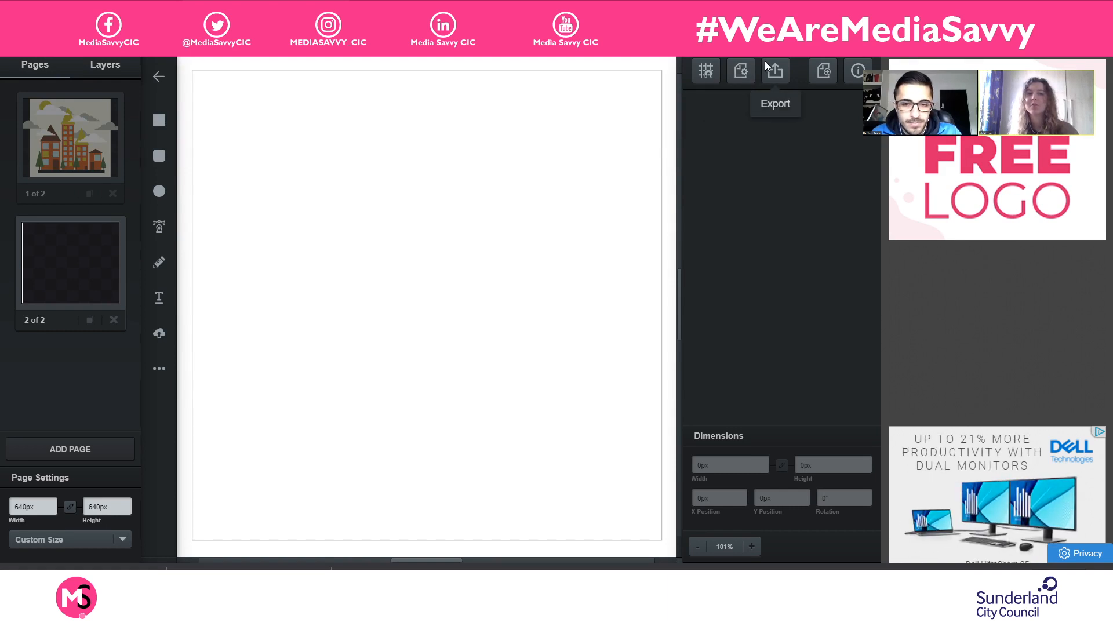
{"action": "left_click", "coordinate": [743, 72]}
{"action": "left_click", "coordinate": [745, 72]}
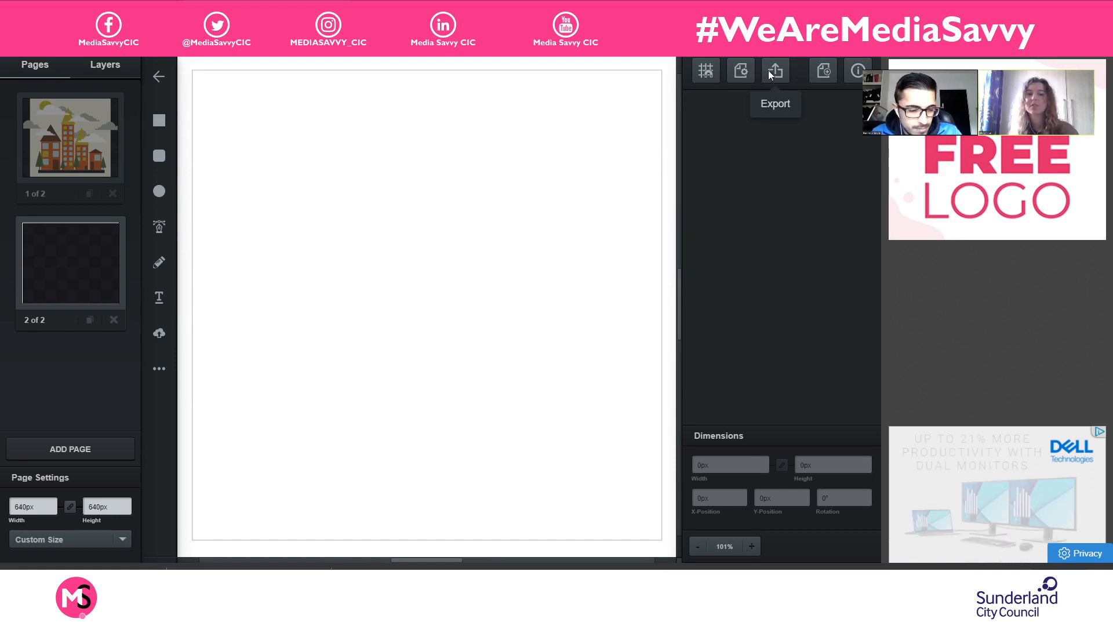
{"action": "left_click", "coordinate": [832, 74]}
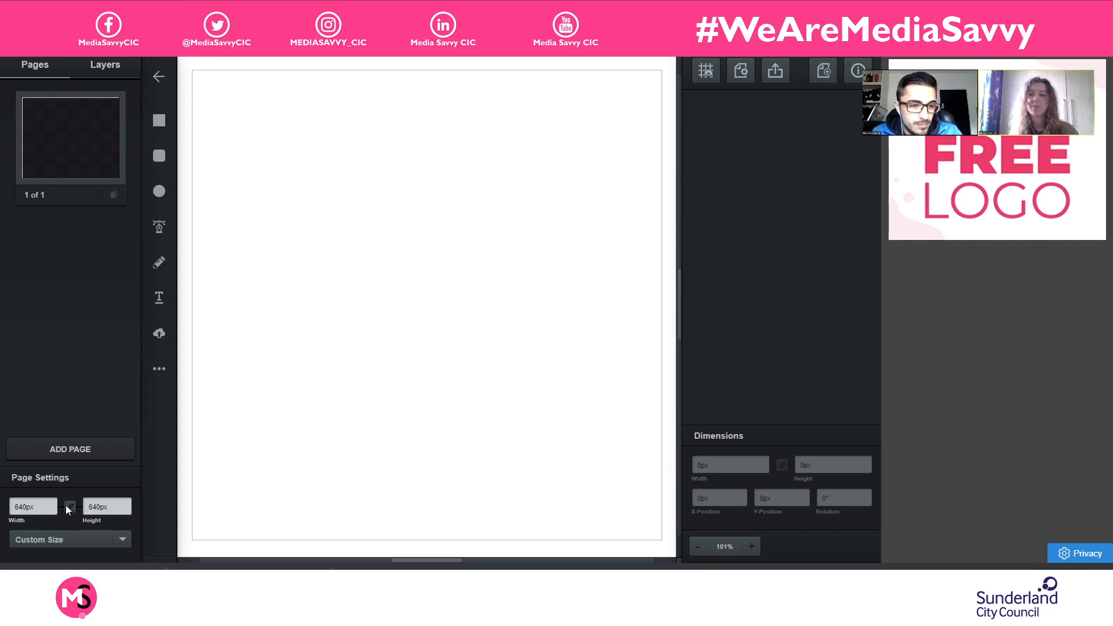
{"action": "double_click", "coordinate": [37, 504]}
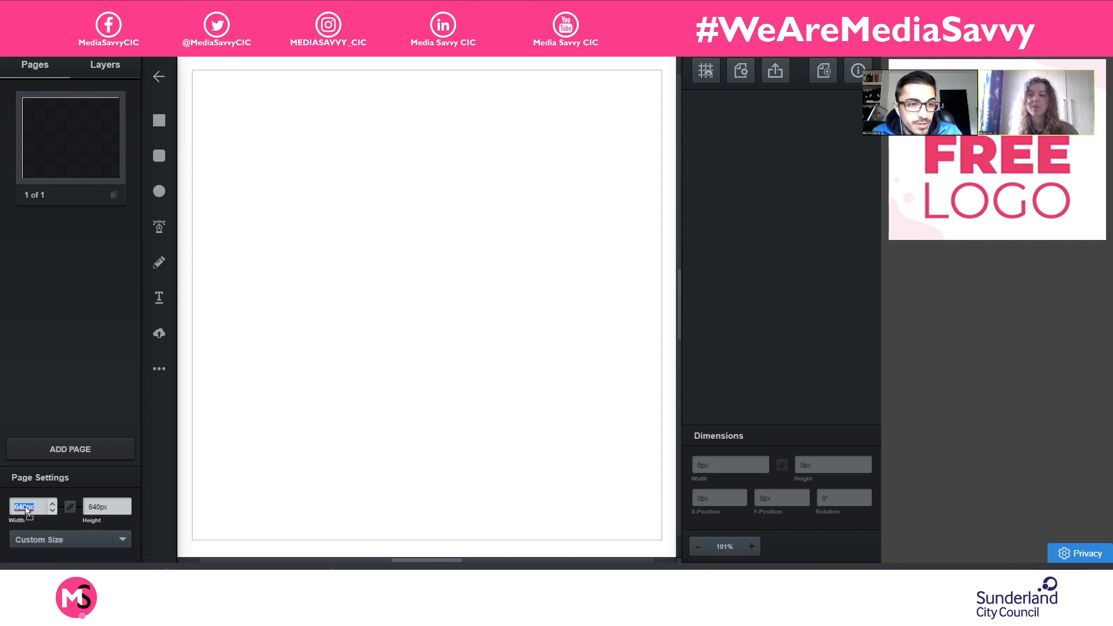
{"action": "left_click", "coordinate": [244, 474]}
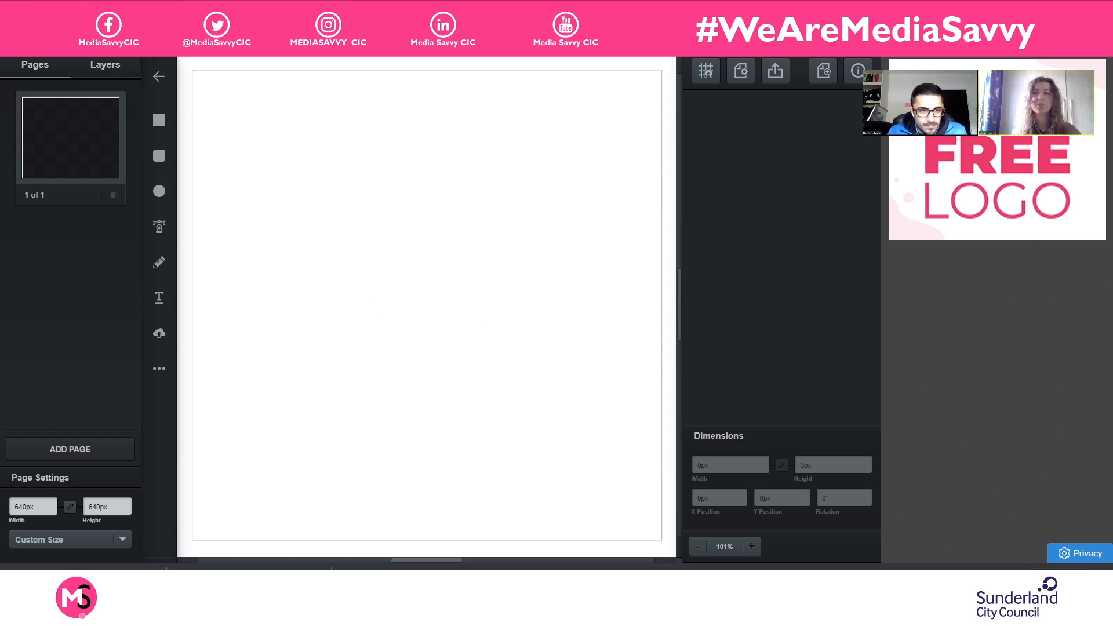
- Preview mountain lager logo.png in the Google Drive Examples folder, and return to the blank drawing in Vectr
{"action": "left_click", "coordinate": [223, 11]}
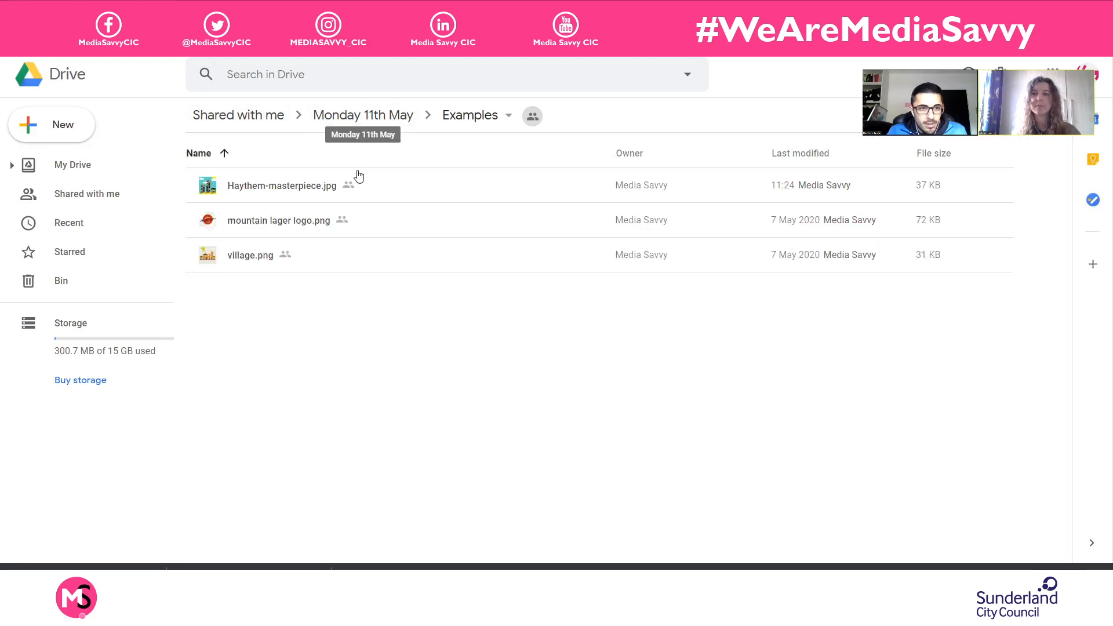
{"action": "double_click", "coordinate": [382, 220]}
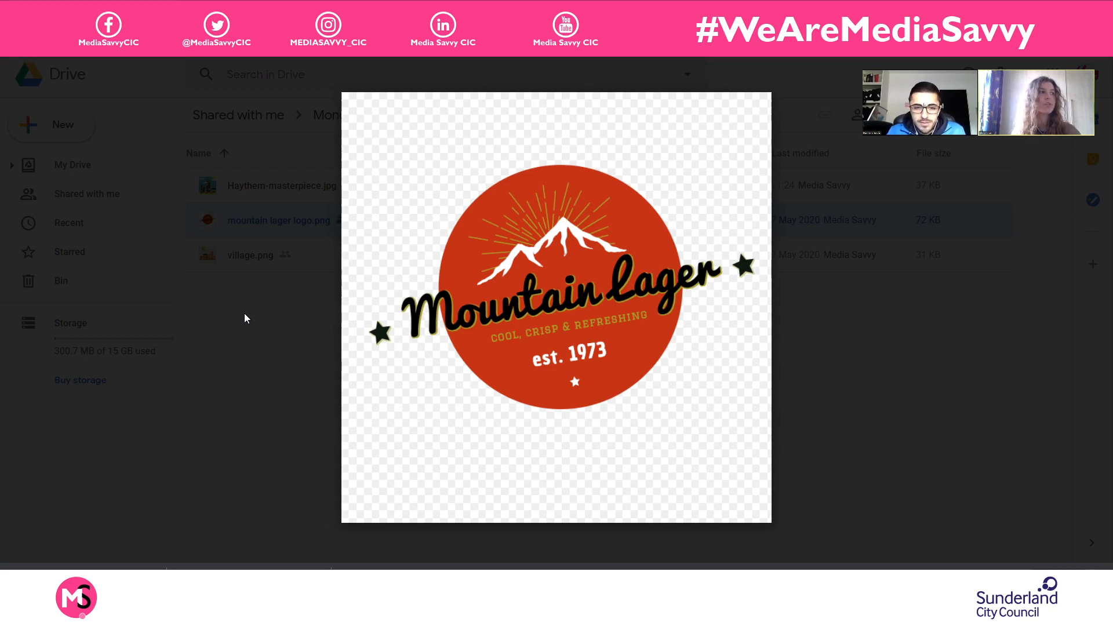
{"action": "left_click", "coordinate": [245, 319]}
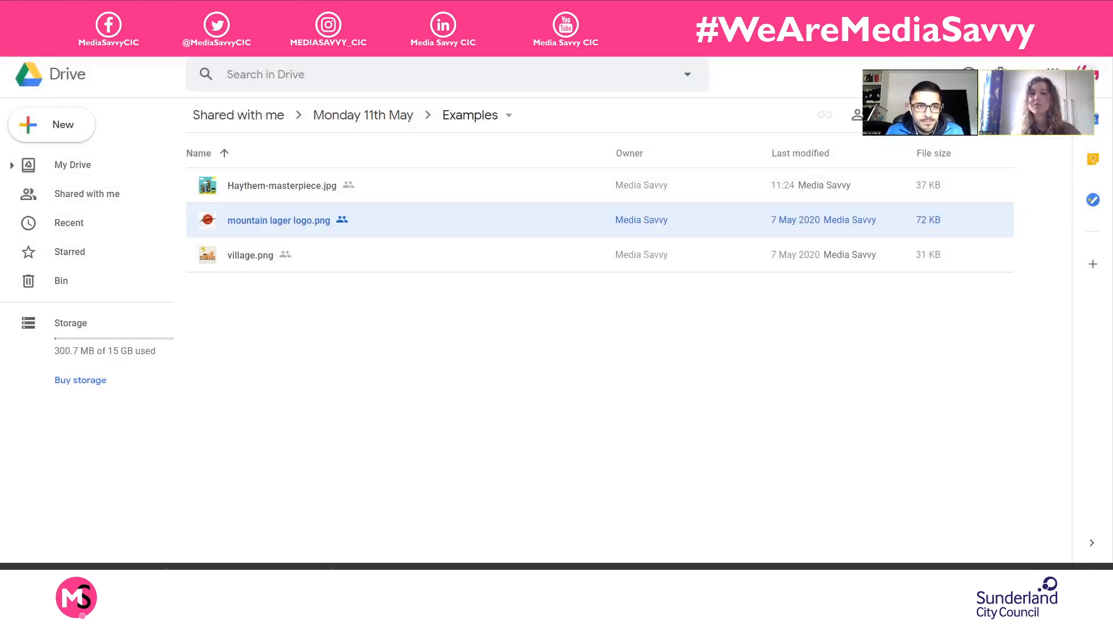
{"action": "left_click", "coordinate": [370, 9]}
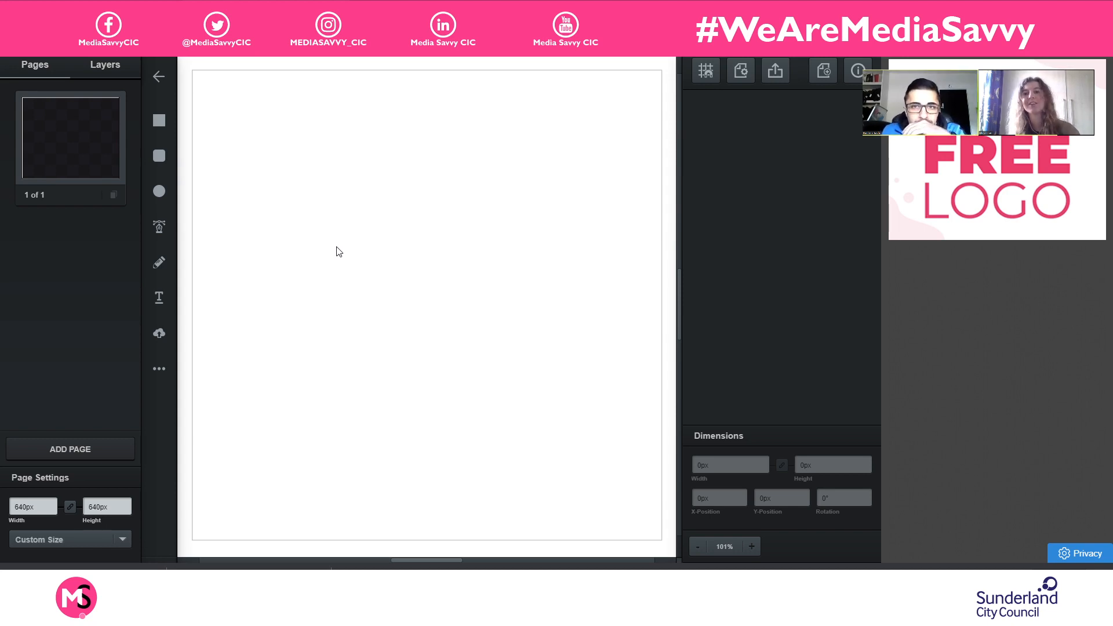
- Draw a text box about 496 by 179 px in the page's upper half and enter "Mountain Lager"
{"action": "left_click", "coordinate": [160, 301]}
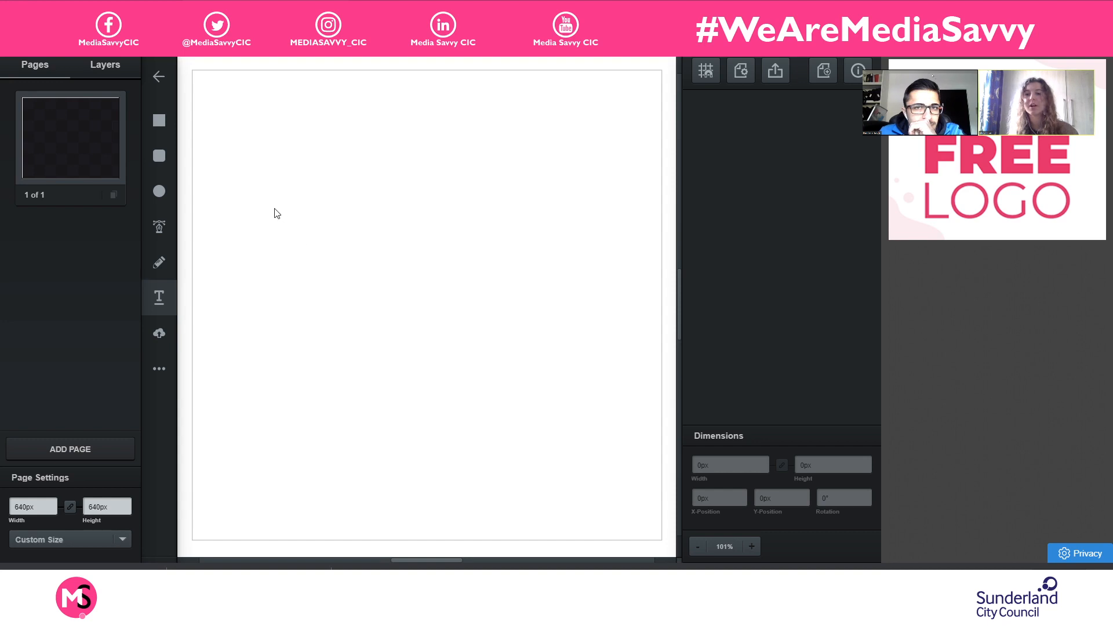
{"action": "left_click_drag", "start_coordinate": [245, 183], "coordinate": [610, 316]}
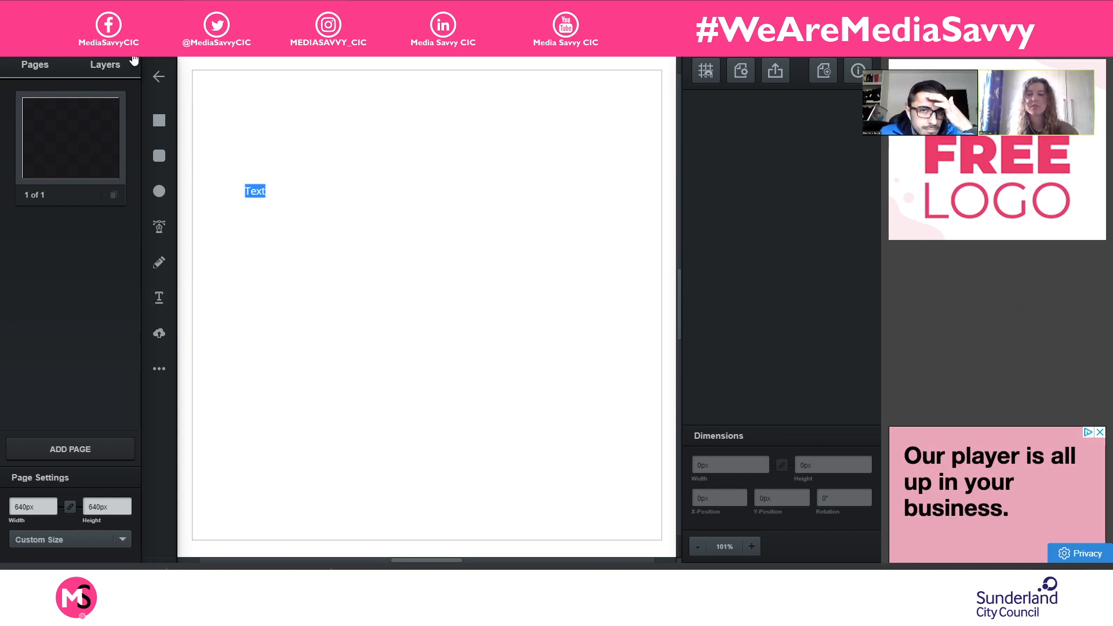
{"action": "left_click", "coordinate": [116, 68]}
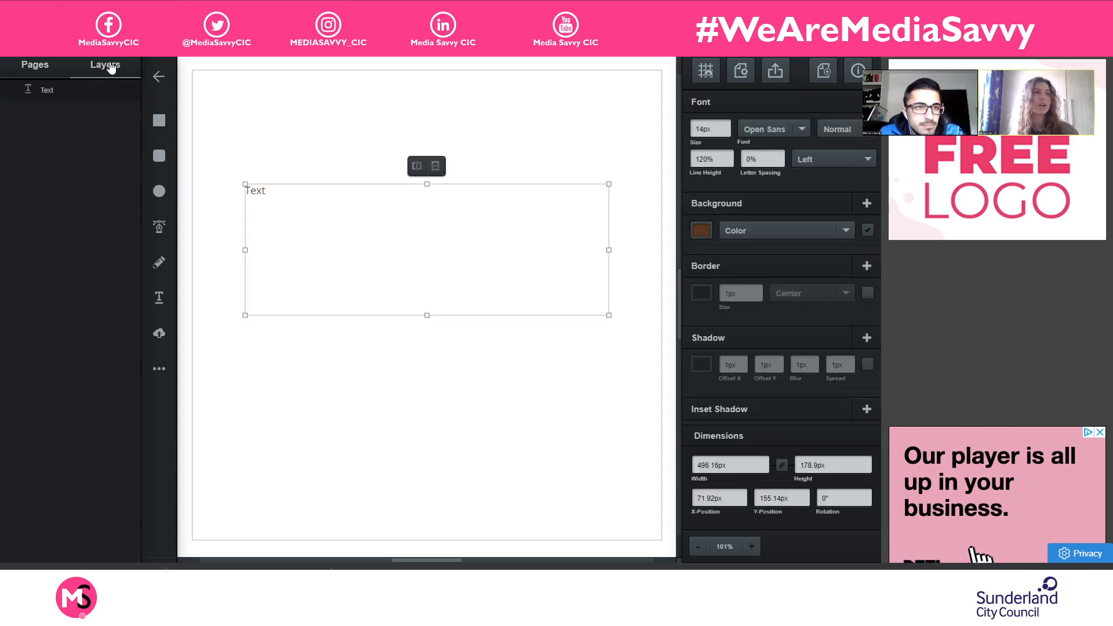
{"action": "left_click", "coordinate": [285, 207]}
{"action": "double_click", "coordinate": [286, 209]}
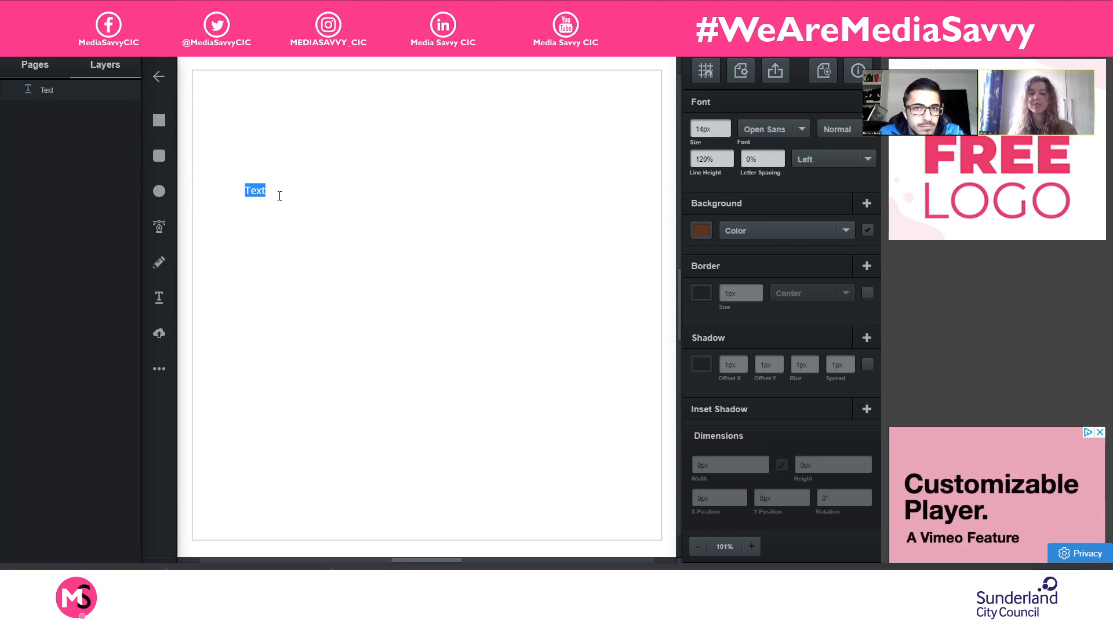
{"action": "type", "text": "Mountain"}
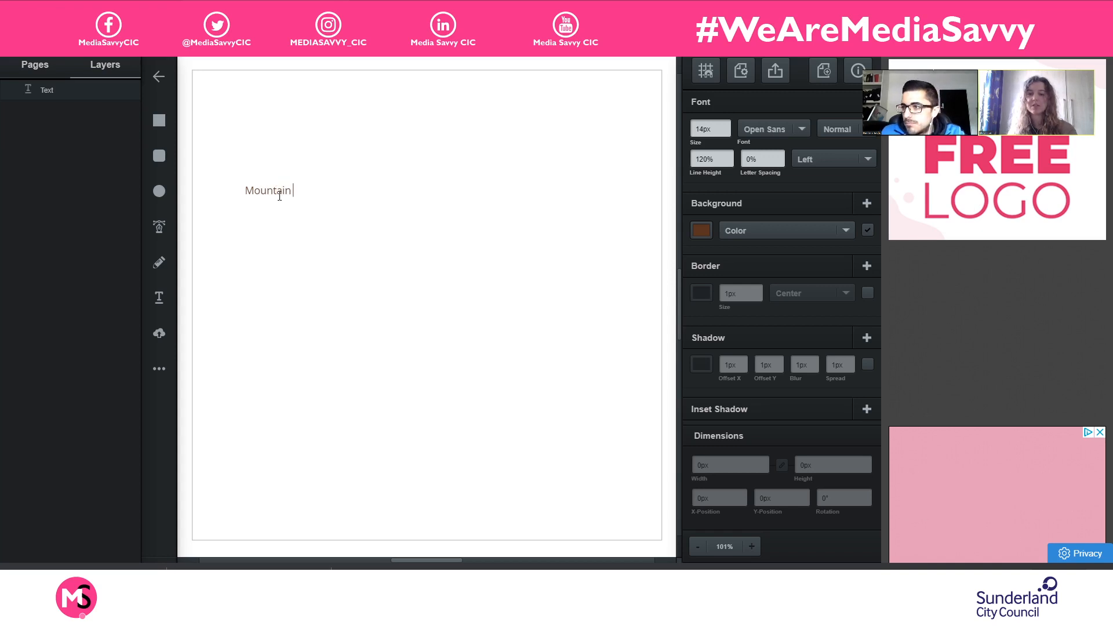
{"action": "type", "text": " Lager"}
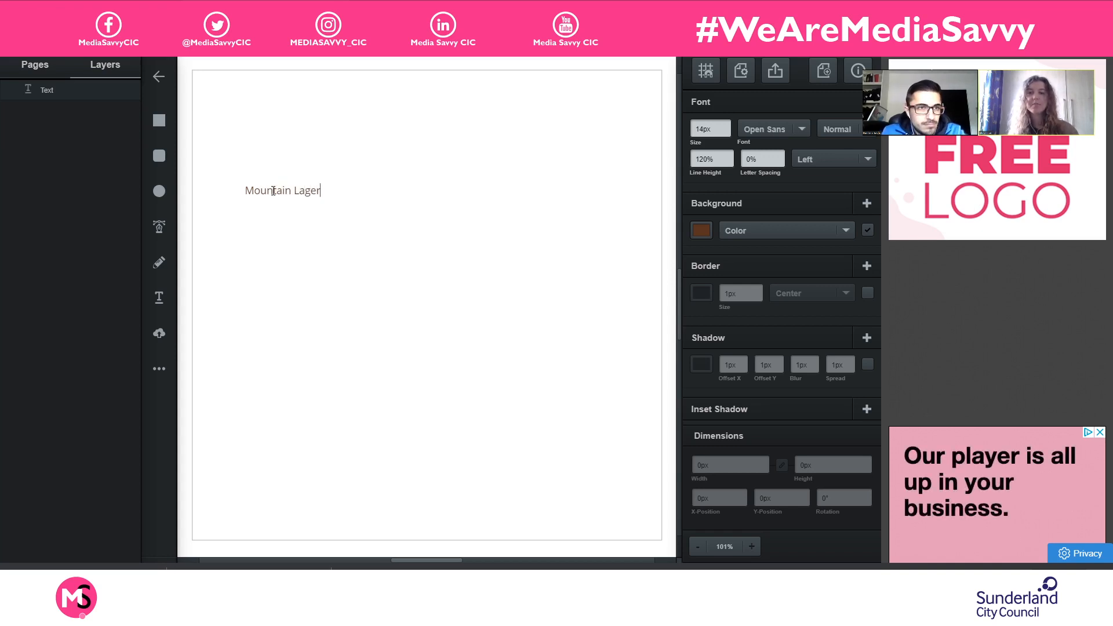
- Select the "Mountain Lager" text and browse the available fonts above Open Sans
{"action": "left_click_drag", "start_coordinate": [348, 186], "coordinate": [212, 189]}
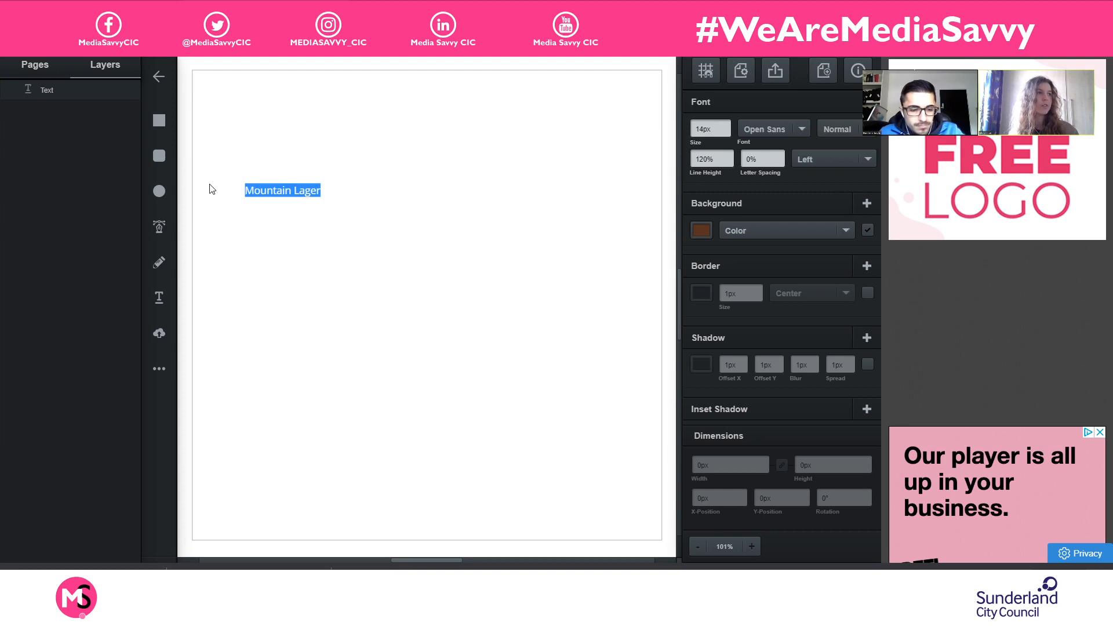
{"action": "left_click", "coordinate": [805, 126]}
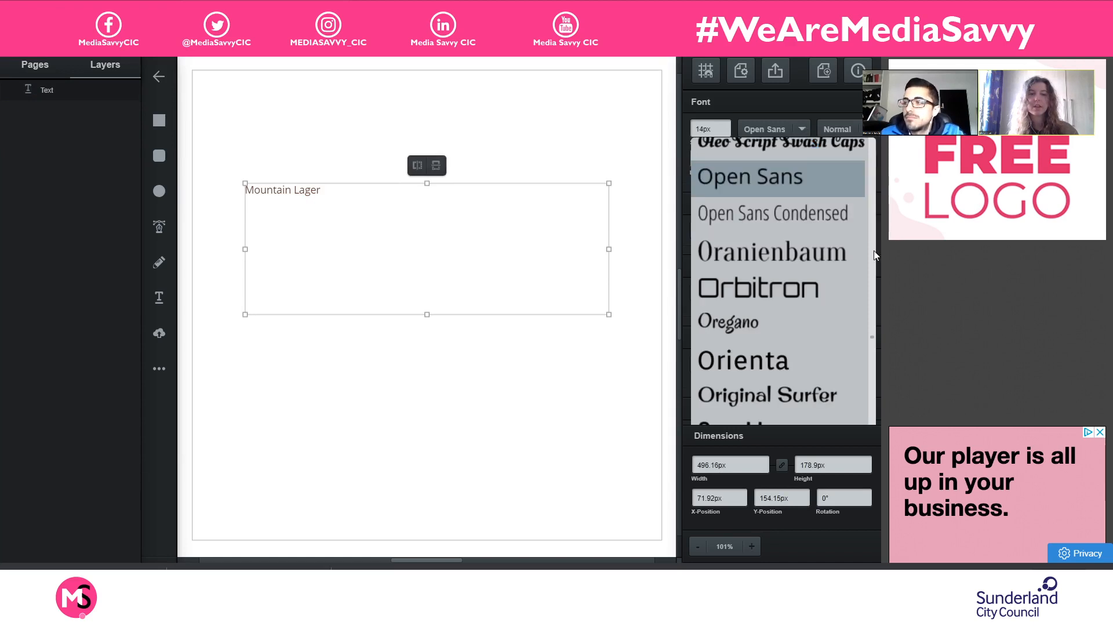
{"action": "scroll", "coordinate": [787, 242], "scroll_direction": "up", "scroll_amount": 3}
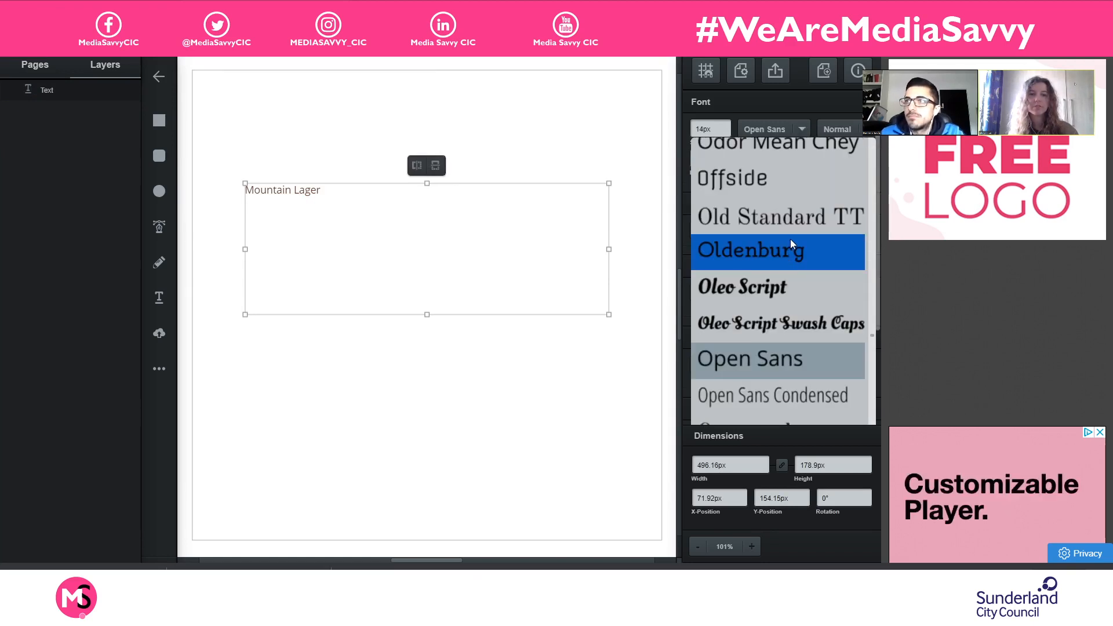
{"action": "scroll", "coordinate": [791, 238], "scroll_direction": "up", "scroll_amount": 8}
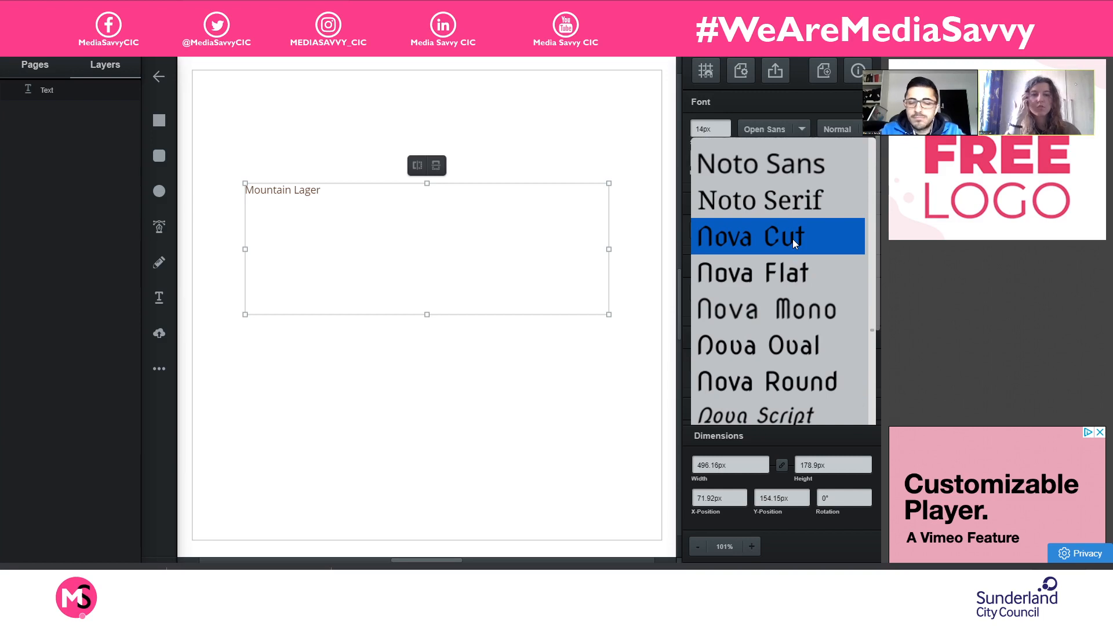
{"action": "scroll", "coordinate": [793, 243], "scroll_direction": "up", "scroll_amount": 9}
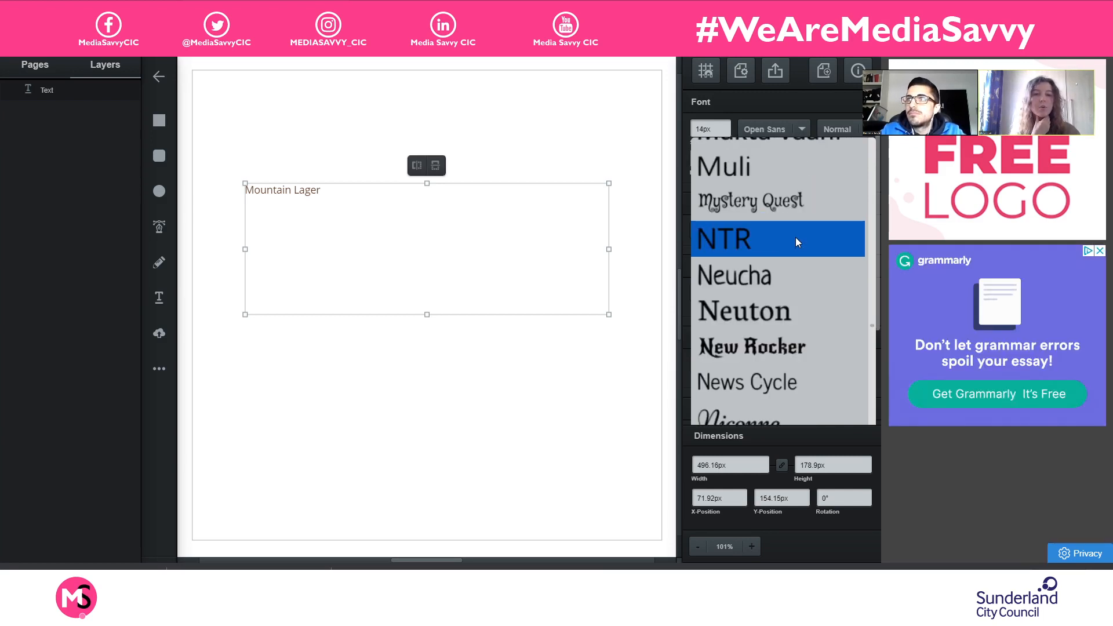
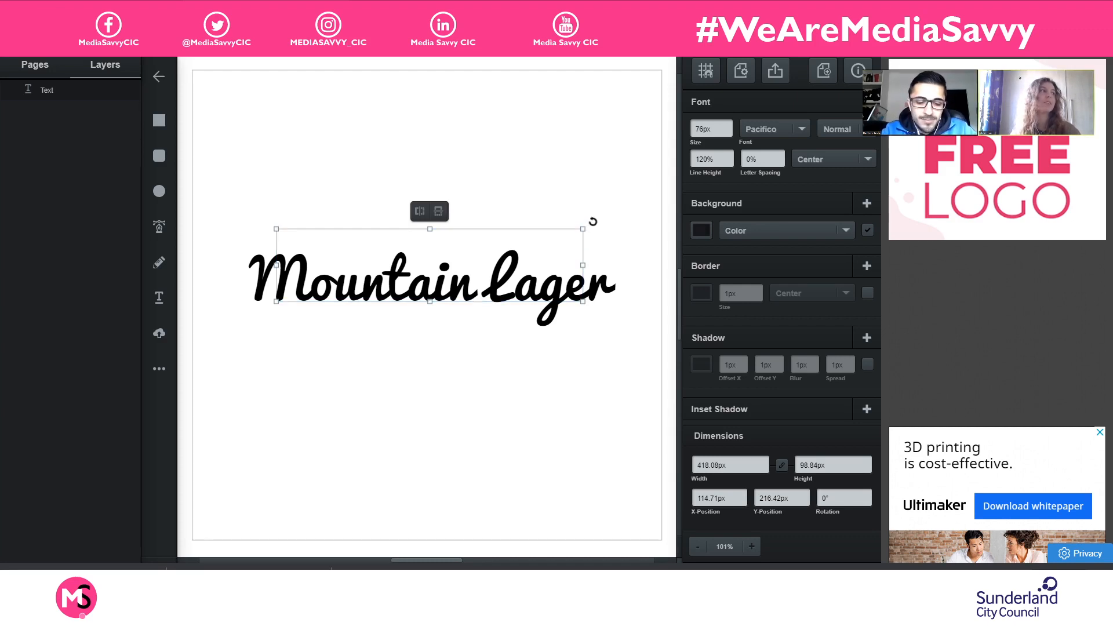
- Rotate the "Mountain Lager" text about 10° counterclockwise so it slants upward, keeping it near the page's middle, and deselect it
{"action": "left_click_drag", "start_coordinate": [596, 216], "coordinate": [589, 192]}
{"action": "left_click_drag", "start_coordinate": [530, 267], "coordinate": [467, 286]}
{"action": "left_click", "coordinate": [584, 290]}
{"action": "left_click", "coordinate": [467, 285]}
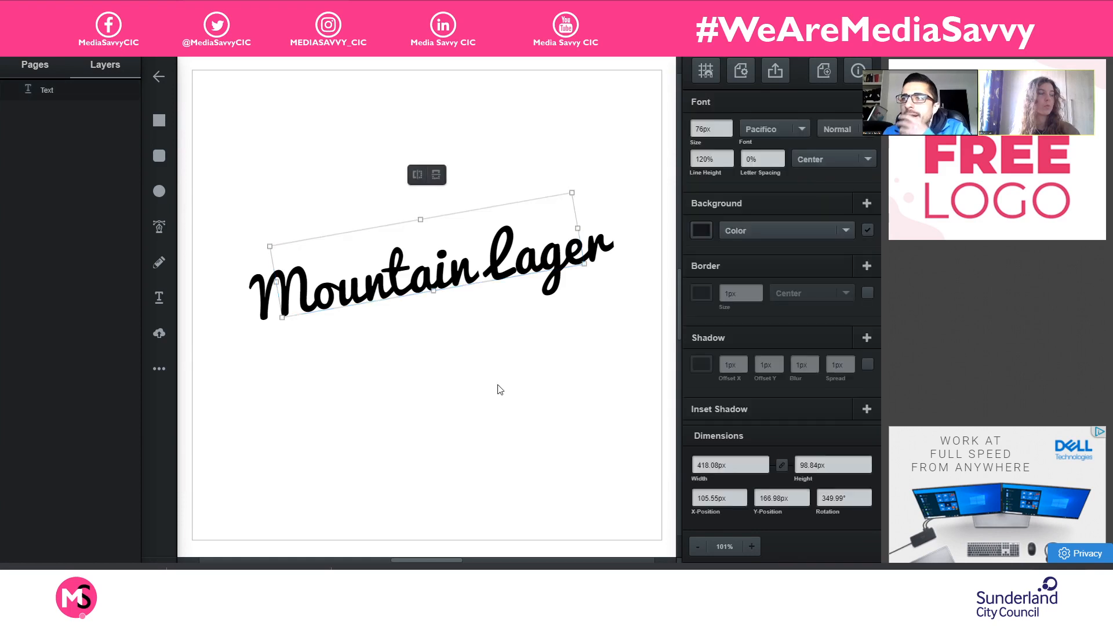
{"action": "left_click", "coordinate": [499, 388]}
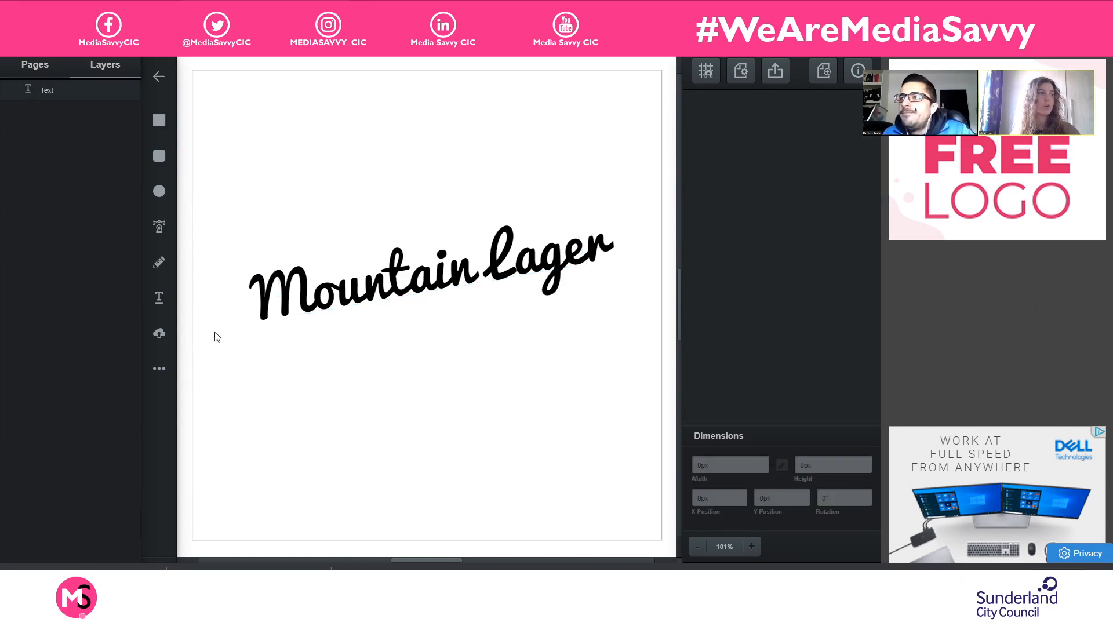
- Draw a circle about 428 px in diameter around the page's centre and place its layer beneath the text
{"action": "left_click", "coordinate": [160, 193]}
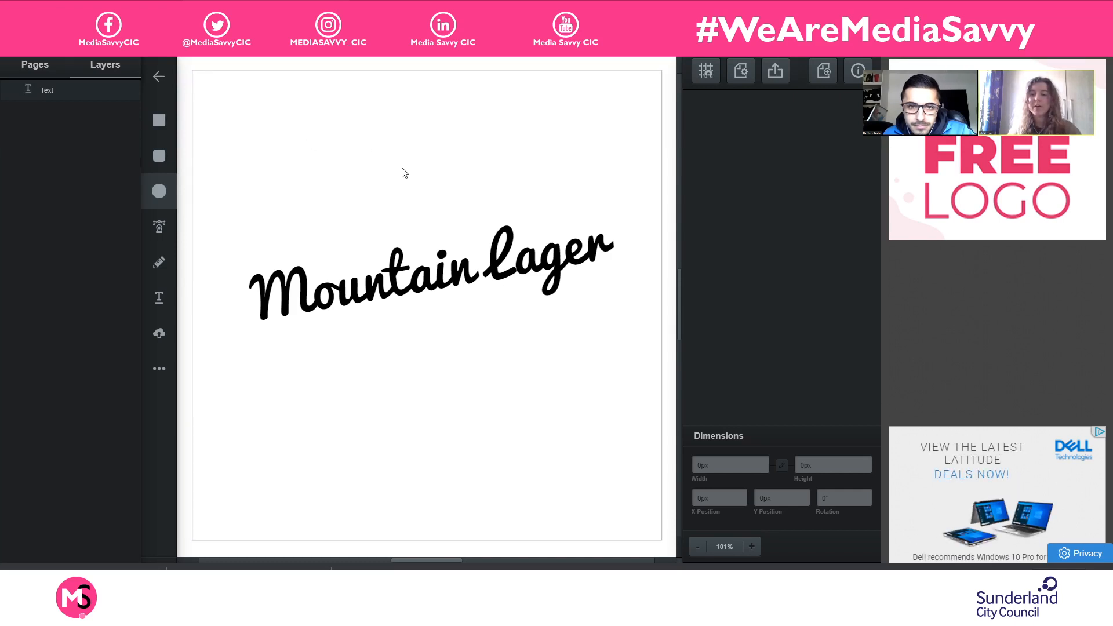
{"action": "left_click_drag", "start_coordinate": [284, 126], "coordinate": [555, 442]}
{"action": "mouse_move", "coordinate": [509, 355]}
{"action": "left_mouse_down"}
{"action": "mouse_move", "coordinate": [485, 335]}
{"action": "mouse_move", "coordinate": [502, 351]}
{"action": "left_mouse_up"}
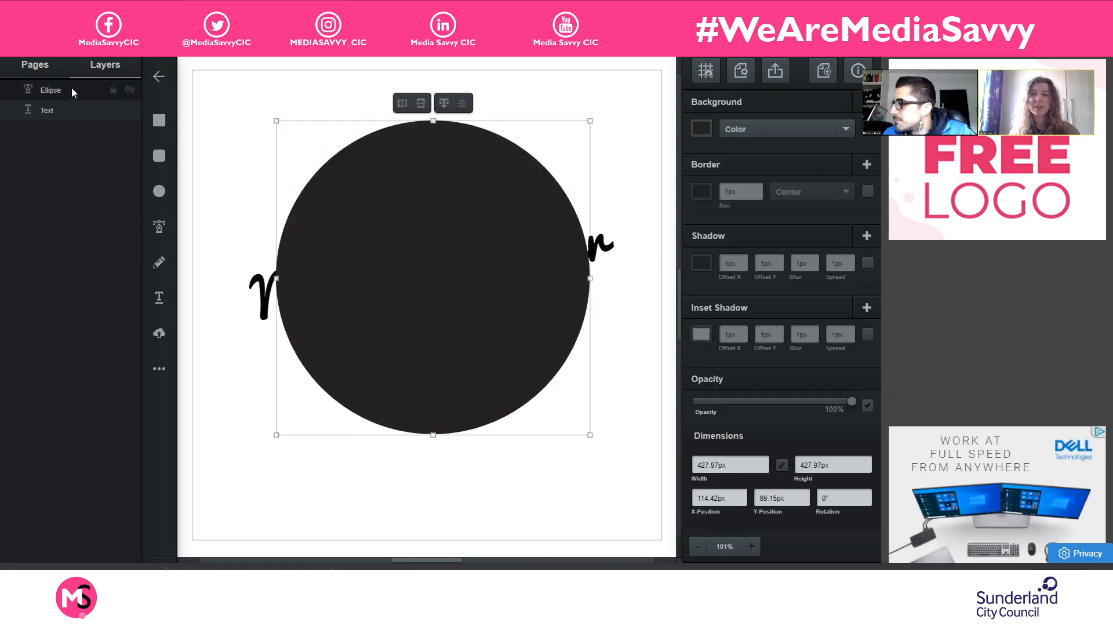
{"action": "left_click_drag", "start_coordinate": [72, 88], "coordinate": [72, 119]}
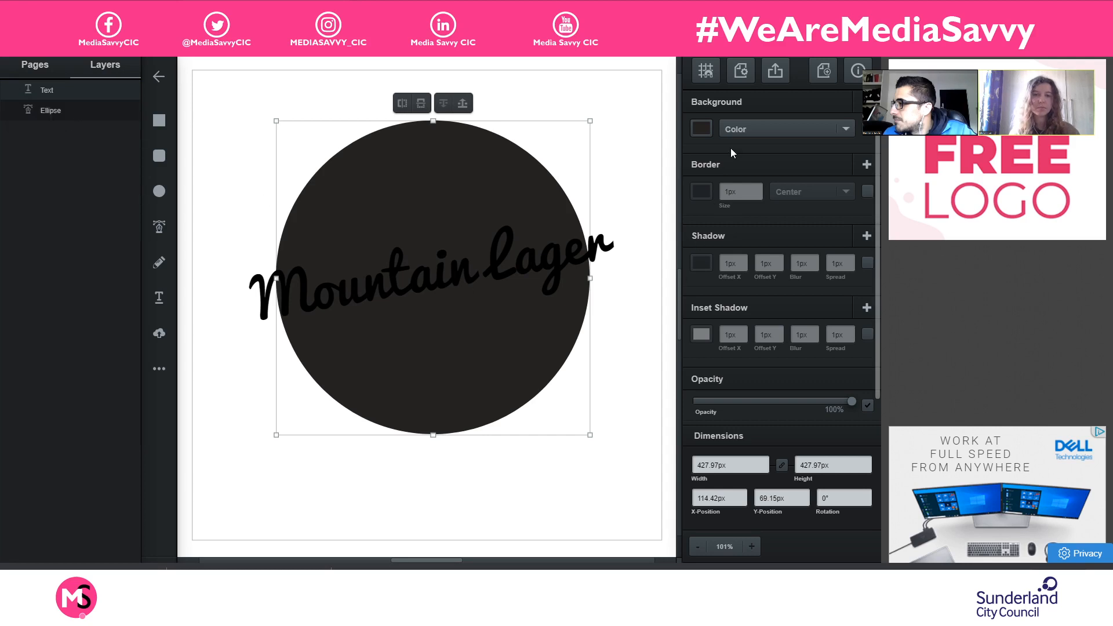
- Fill the circle with a bright orange-red and deselect it
{"action": "left_click", "coordinate": [701, 128]}
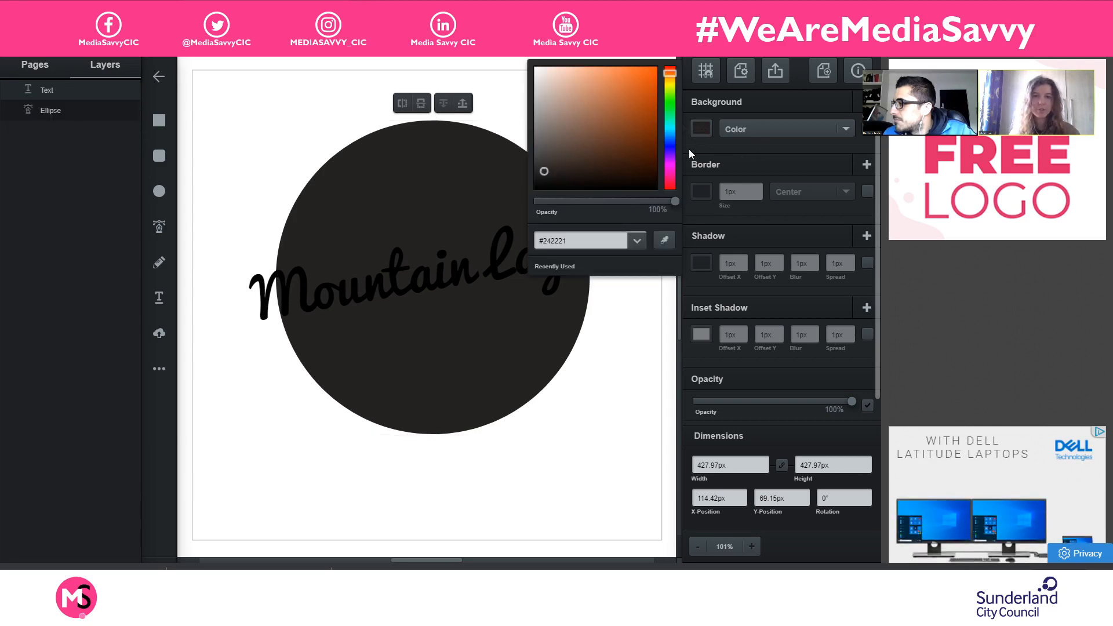
{"action": "left_click", "coordinate": [670, 71]}
{"action": "left_click", "coordinate": [624, 128]}
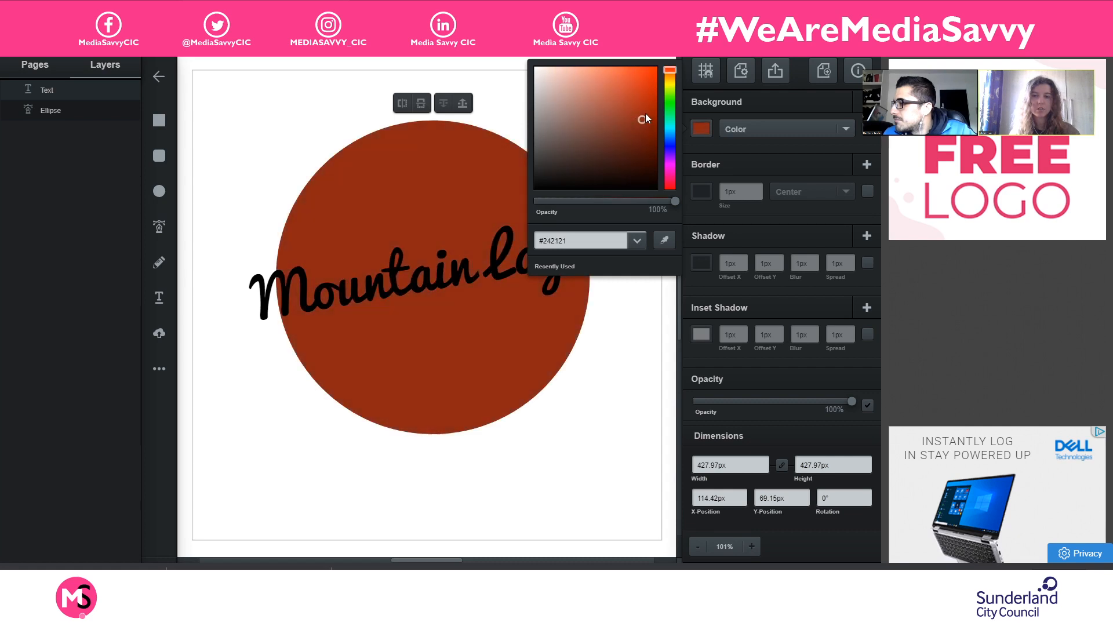
{"action": "left_click_drag", "start_coordinate": [645, 114], "coordinate": [641, 86]}
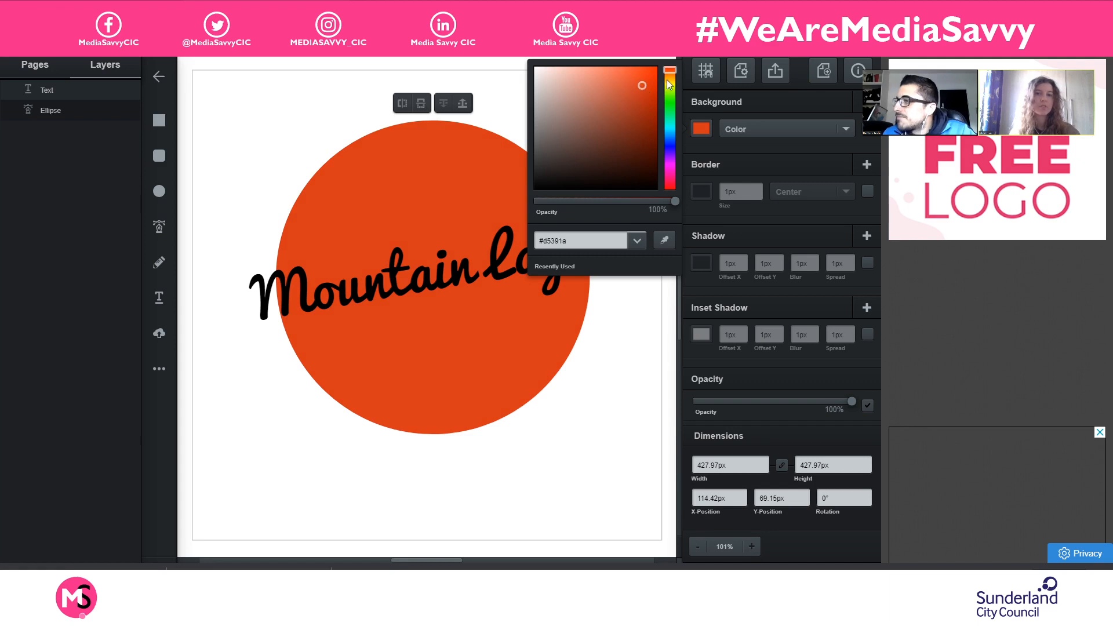
{"action": "left_click", "coordinate": [702, 128]}
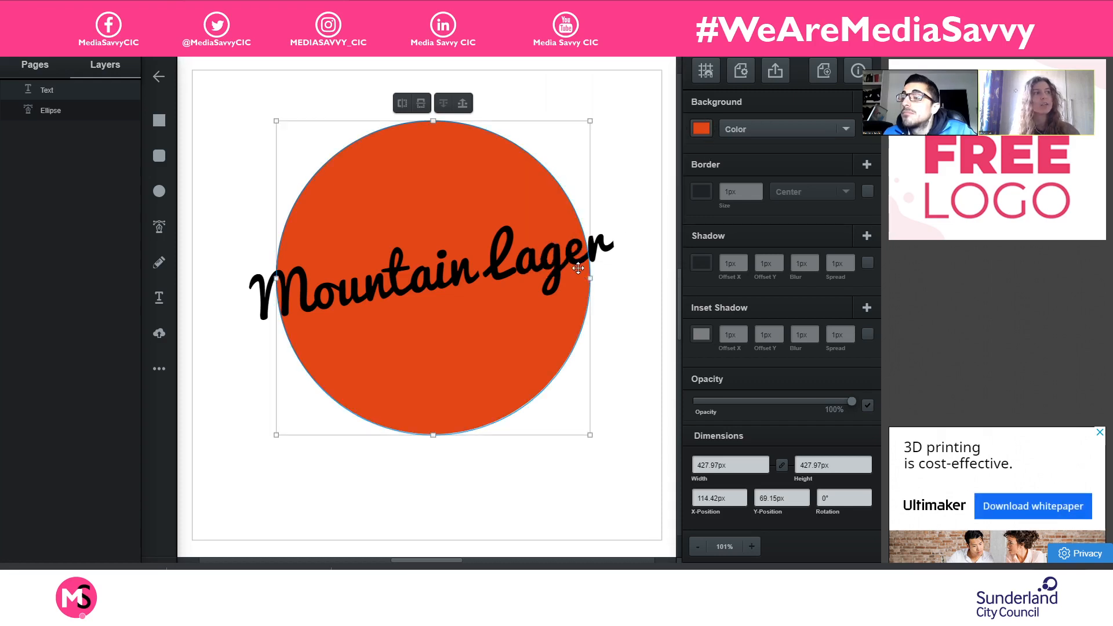
{"action": "left_click", "coordinate": [618, 246]}
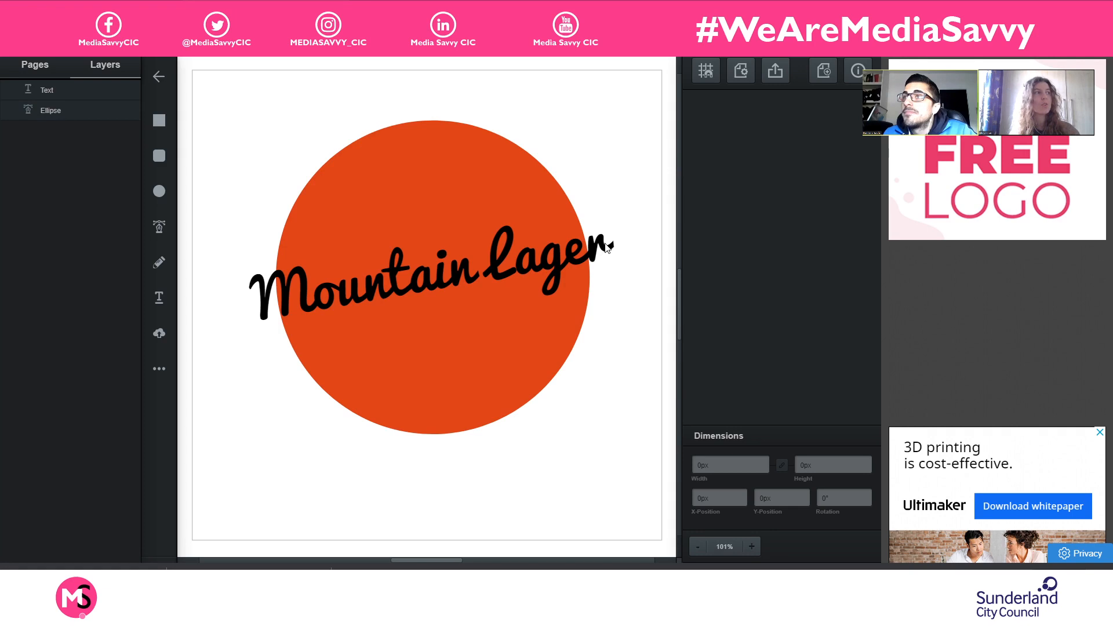
{"action": "double_click", "coordinate": [525, 266]}
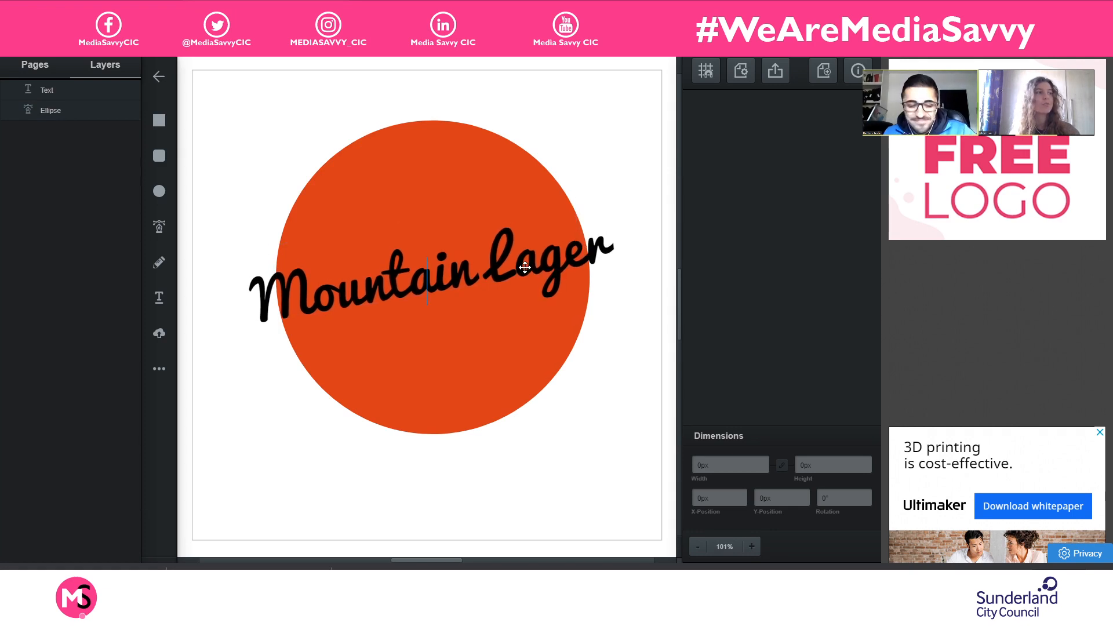
{"action": "left_click", "coordinate": [618, 166]}
{"action": "left_click", "coordinate": [618, 167]}
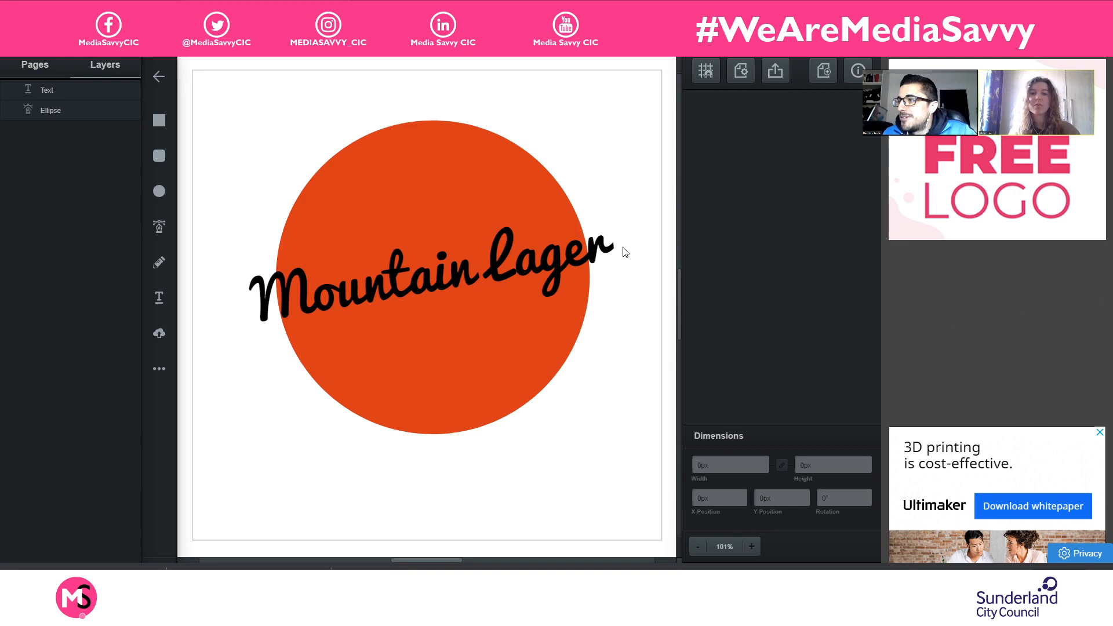
{"action": "left_click", "coordinate": [538, 277]}
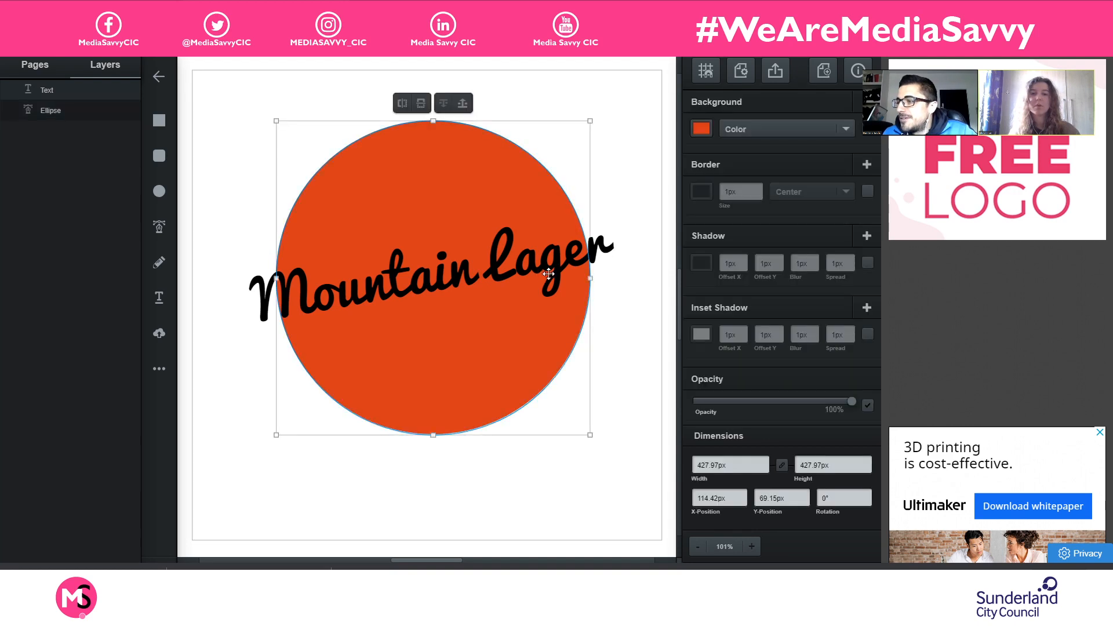
{"action": "left_click", "coordinate": [612, 255]}
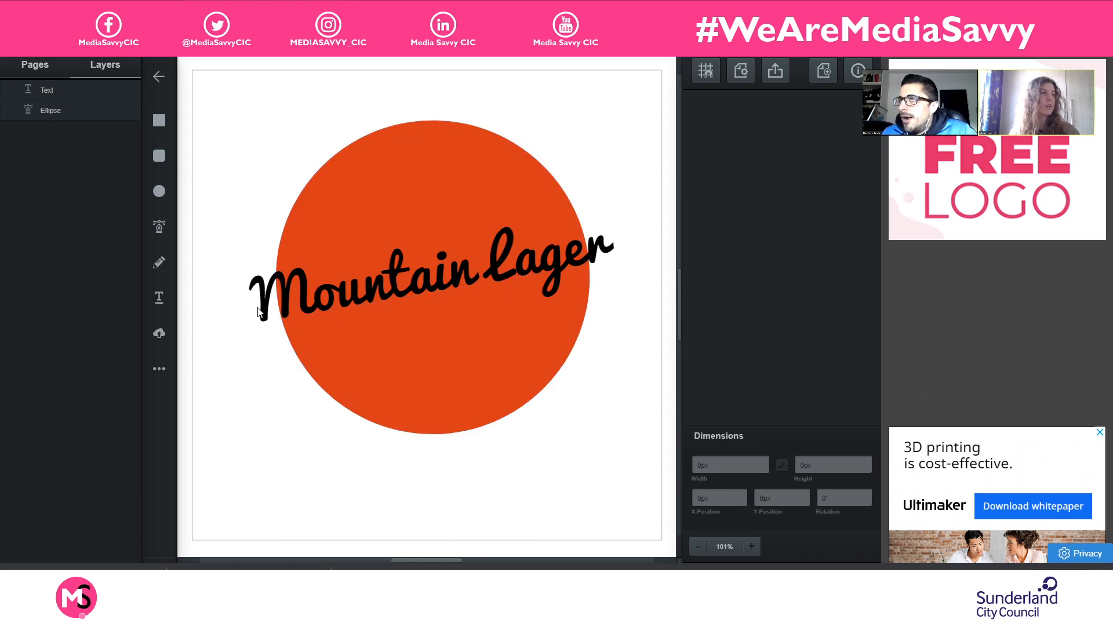
- Add a shadow to the "Mountain Lager" text and set its blur to 0px
{"action": "left_click", "coordinate": [287, 282]}
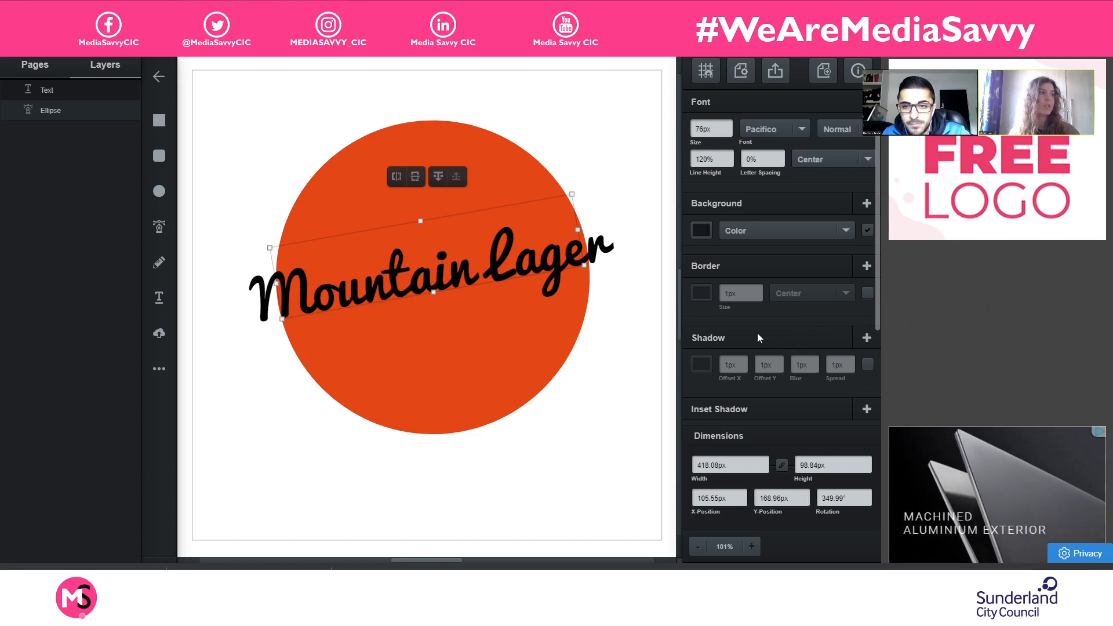
{"action": "left_click", "coordinate": [867, 365]}
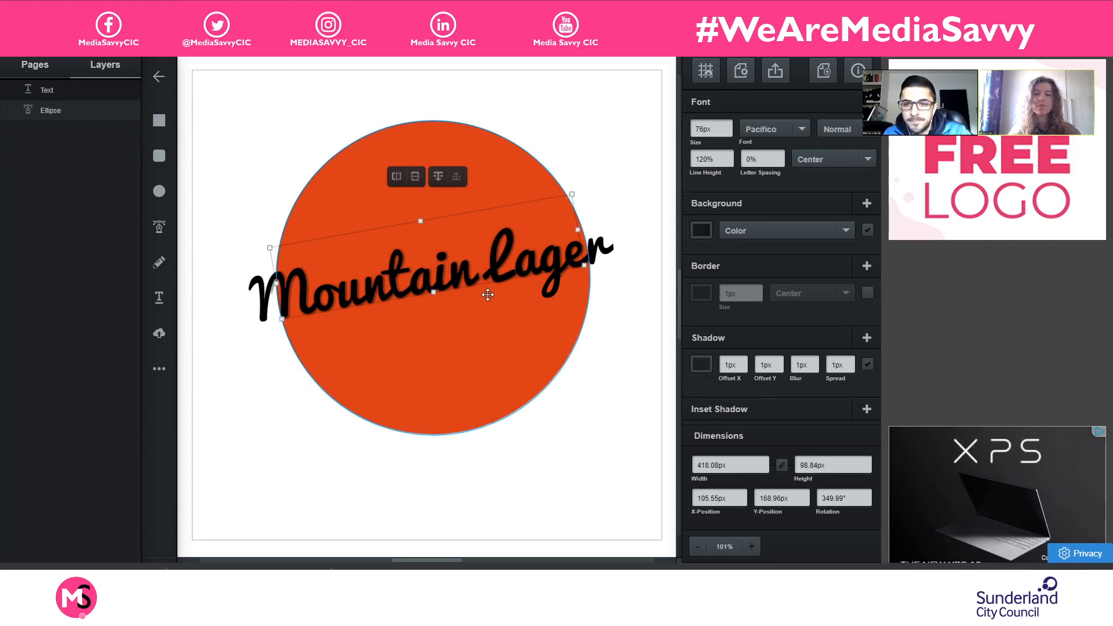
{"action": "scroll", "coordinate": [487, 294], "scroll_direction": "up", "scroll_amount": 5}
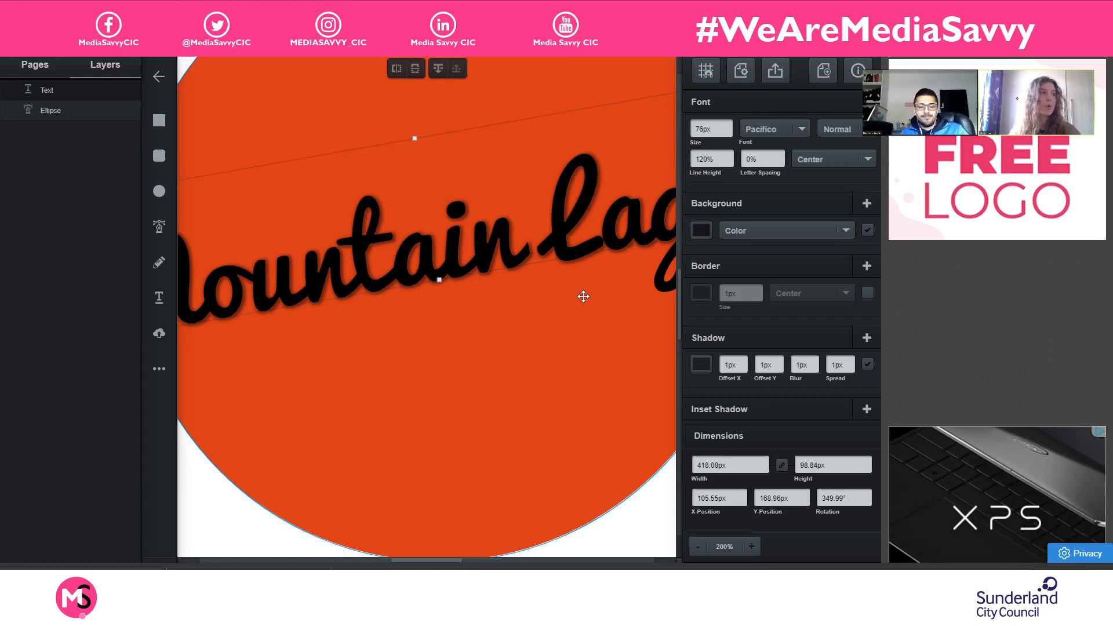
{"action": "left_click", "coordinate": [815, 361]}
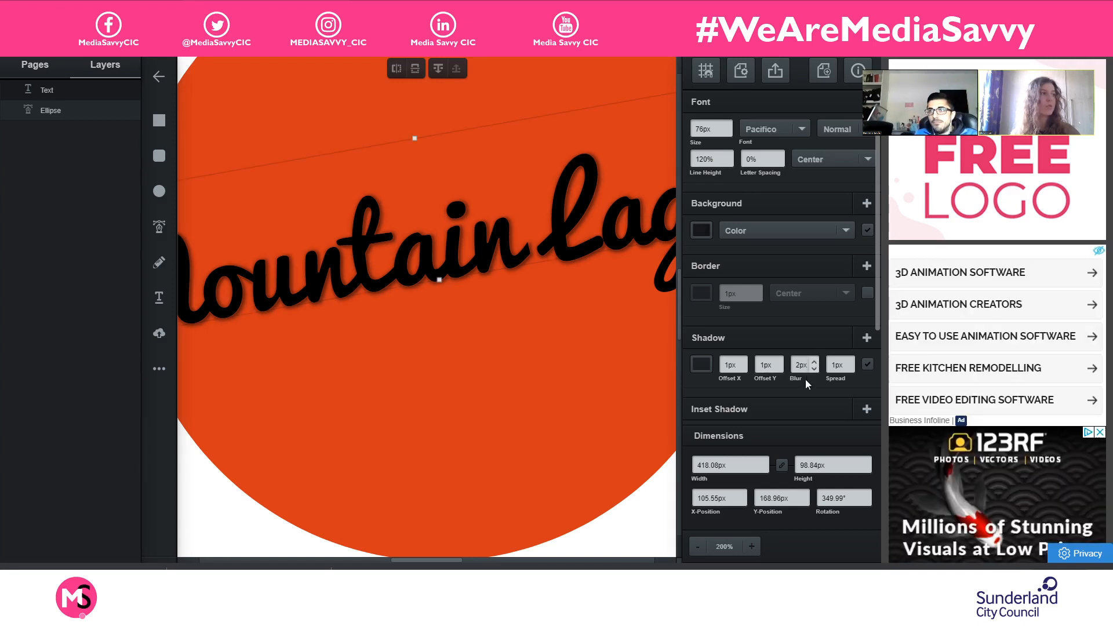
{"action": "double_click", "coordinate": [812, 369]}
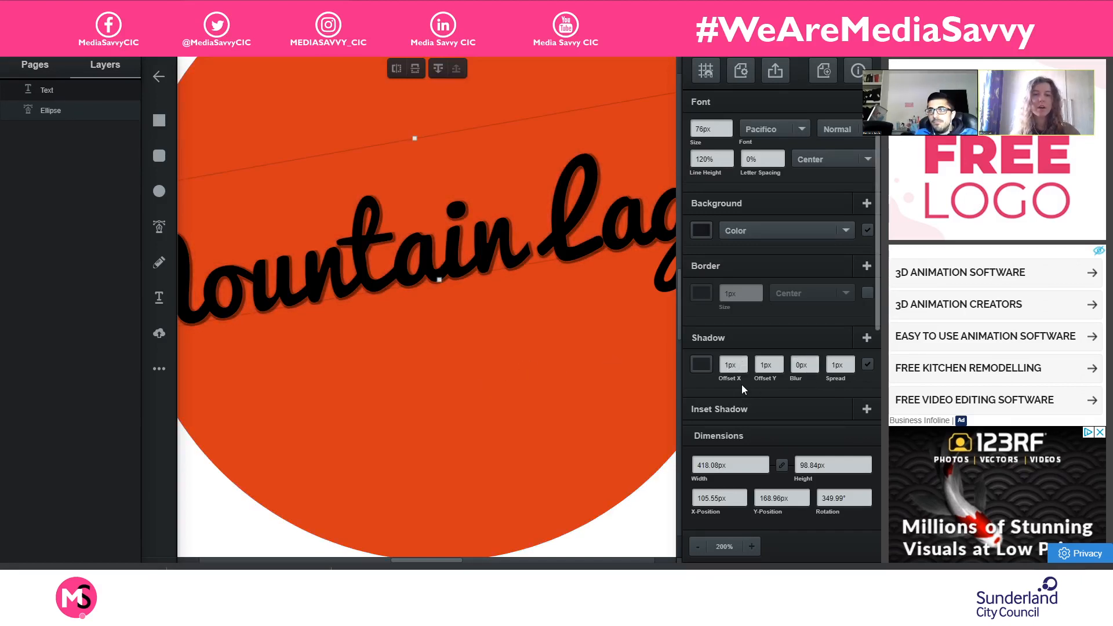
- Change the text's shadow to a golden yellow at 100% opacity and deselect the text
{"action": "left_click", "coordinate": [702, 364]}
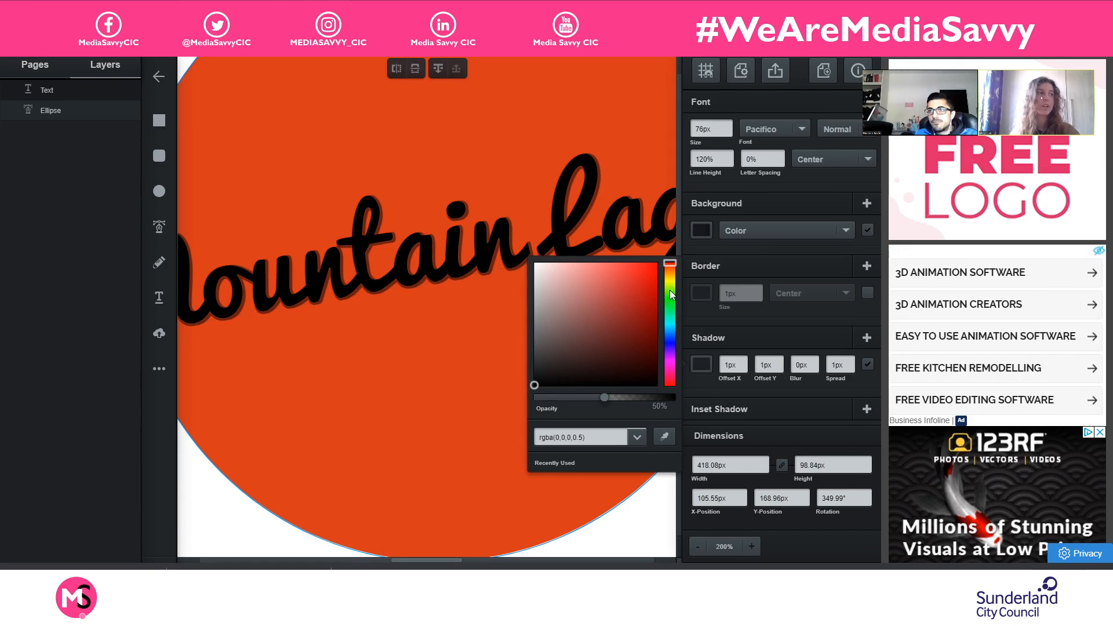
{"action": "mouse_move", "coordinate": [666, 285]}
{"action": "left_mouse_down"}
{"action": "mouse_move", "coordinate": [642, 291]}
{"action": "mouse_move", "coordinate": [645, 305]}
{"action": "mouse_move", "coordinate": [648, 294]}
{"action": "left_mouse_up"}
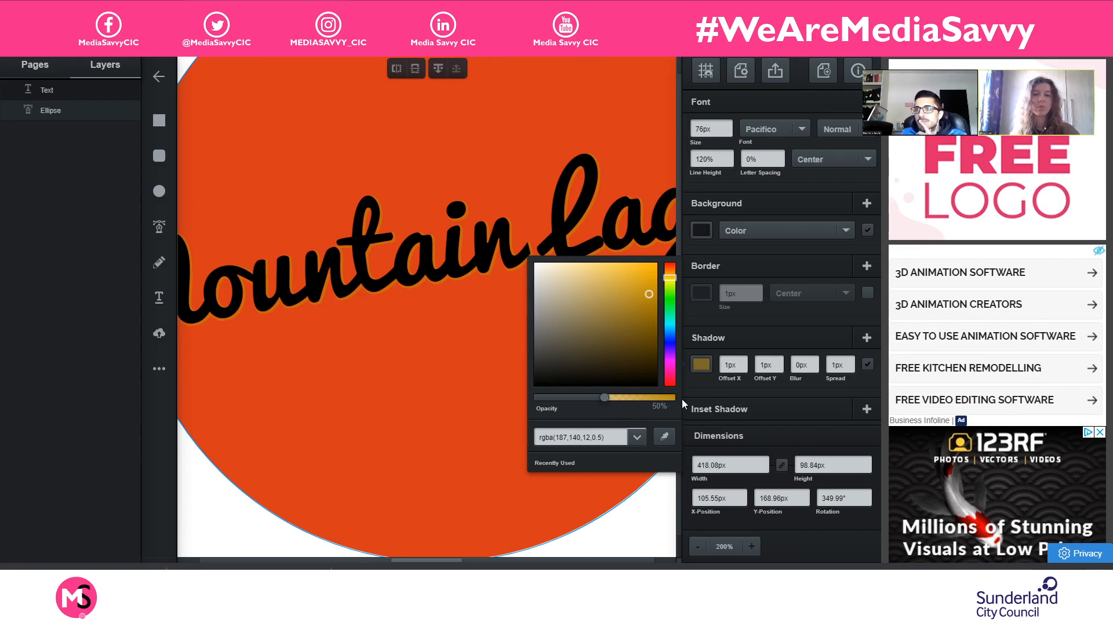
{"action": "left_click_drag", "start_coordinate": [605, 397], "coordinate": [675, 398]}
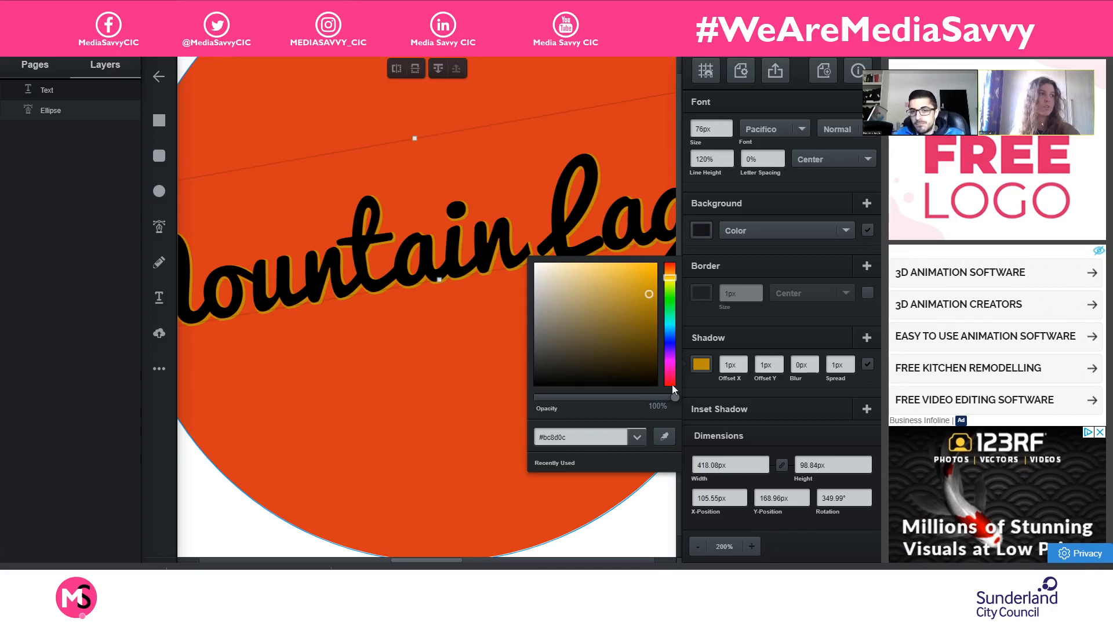
{"action": "left_click_drag", "start_coordinate": [631, 299], "coordinate": [627, 300]}
{"action": "left_click", "coordinate": [622, 542]}
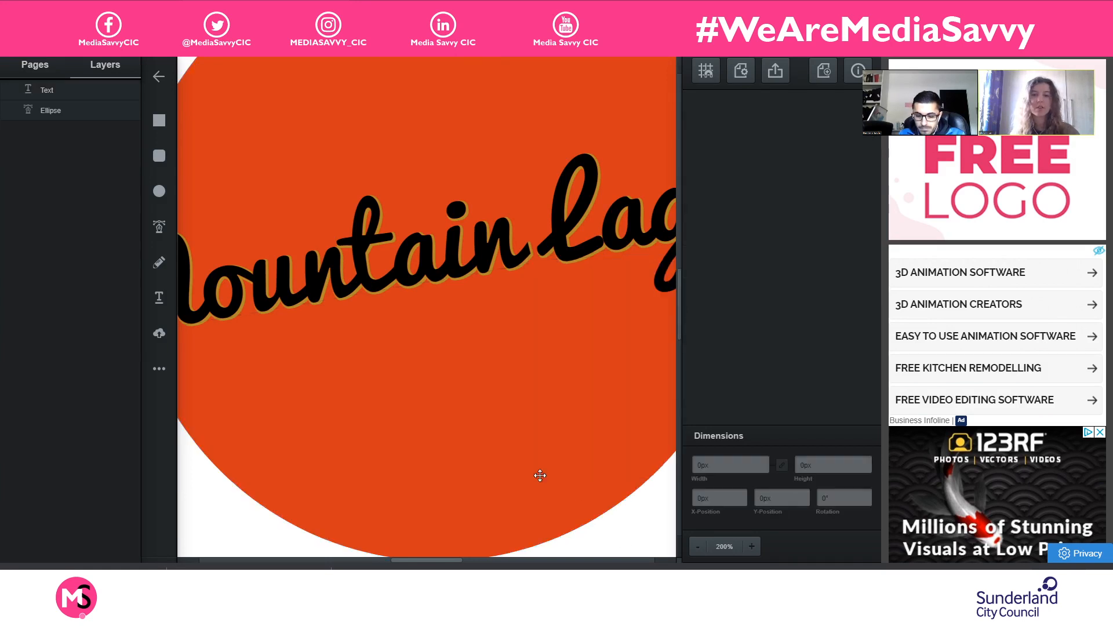
- Widen the "Mountain Lager" text box past the "M" to about 508 px, so the shadow covers the whole word
{"action": "scroll", "coordinate": [443, 415], "scroll_direction": "down", "scroll_amount": 1}
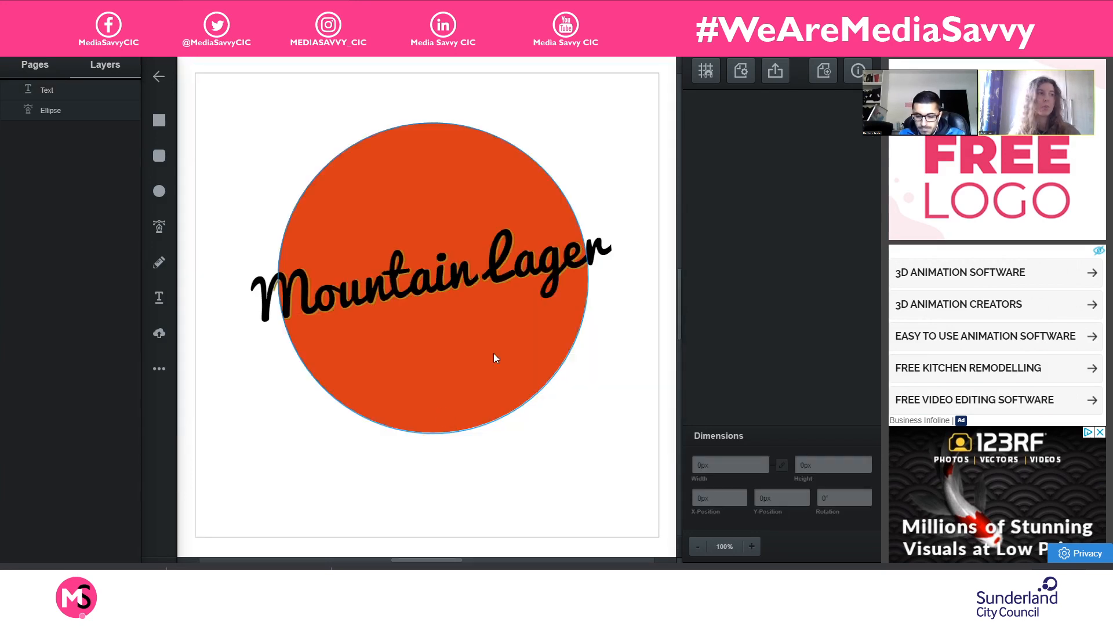
{"action": "scroll", "coordinate": [589, 345], "scroll_direction": "up", "scroll_amount": 1}
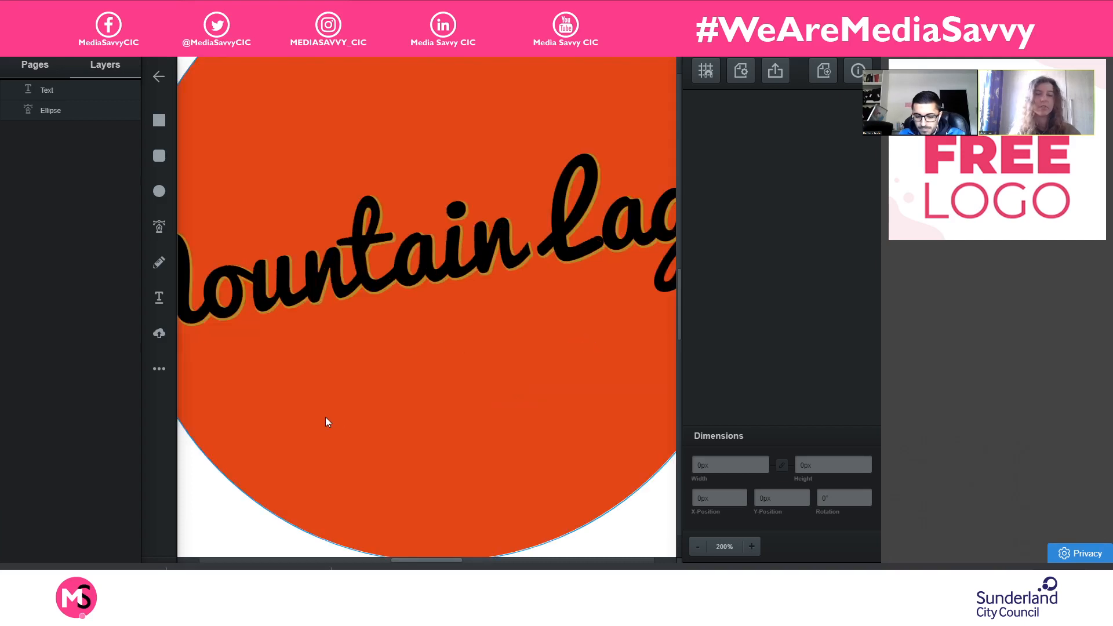
{"action": "left_click_drag", "start_coordinate": [190, 457], "coordinate": [412, 460]}
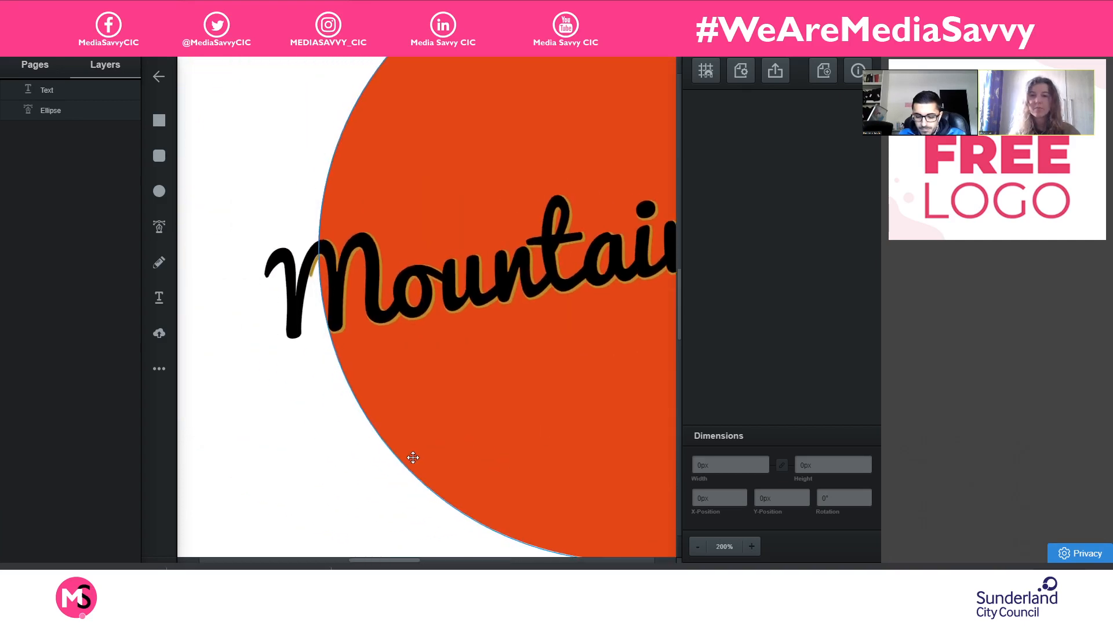
{"action": "left_click", "coordinate": [391, 285]}
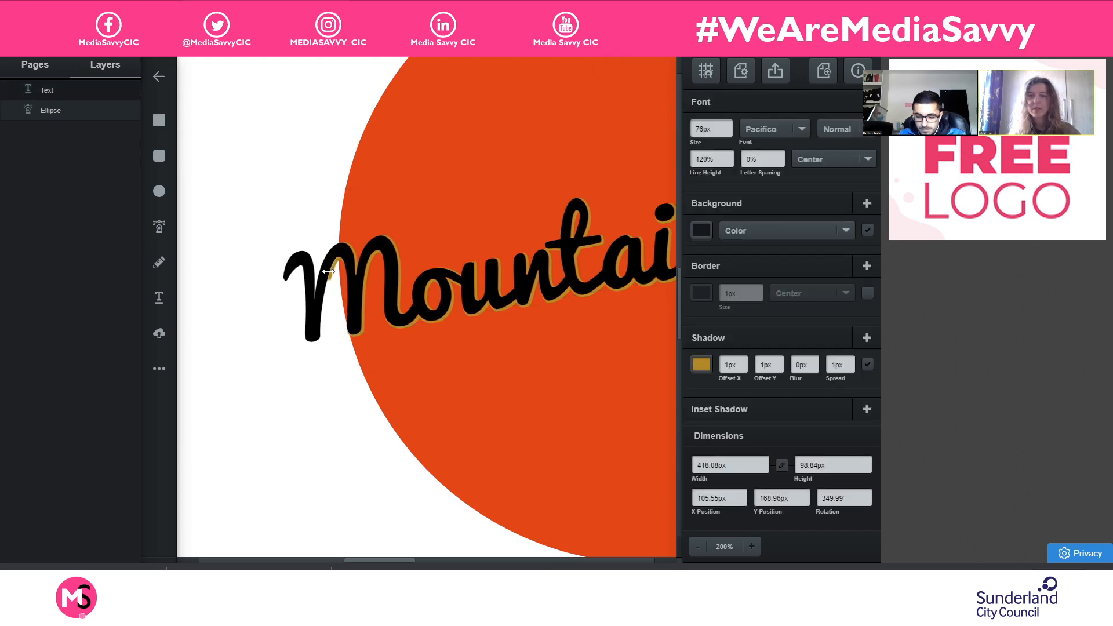
{"action": "left_click_drag", "start_coordinate": [328, 272], "coordinate": [212, 324]}
{"action": "left_click", "coordinate": [310, 384]}
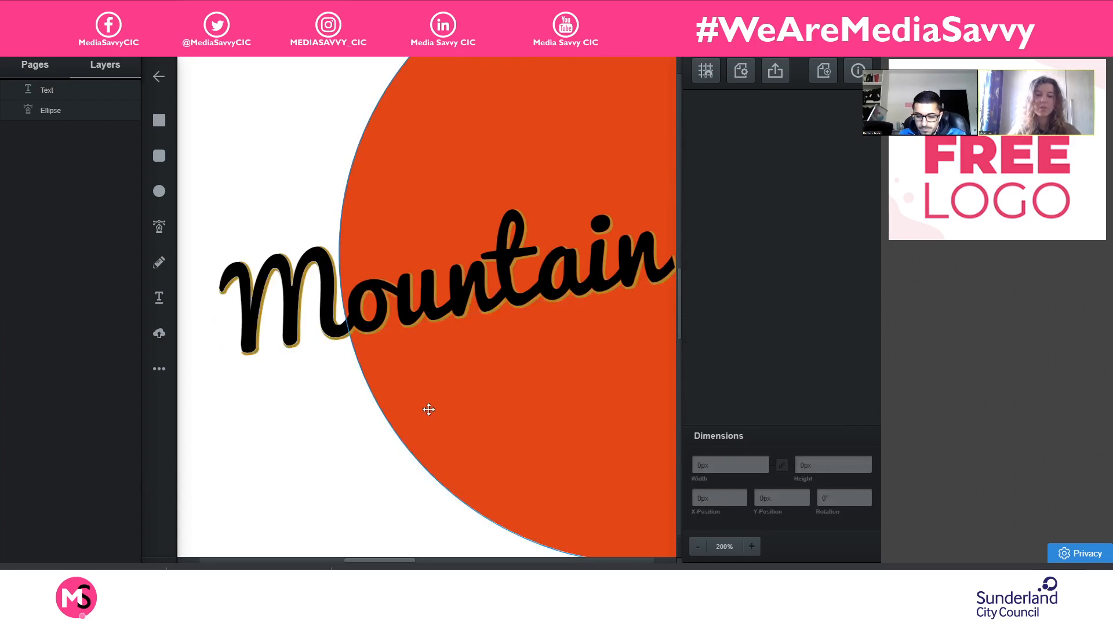
- Move the "Mountain Lager" text sideways until it is centred across the orange circle, and deselect it
{"action": "scroll", "coordinate": [428, 409], "scroll_direction": "down", "scroll_amount": 3}
{"action": "left_click", "coordinate": [459, 328]}
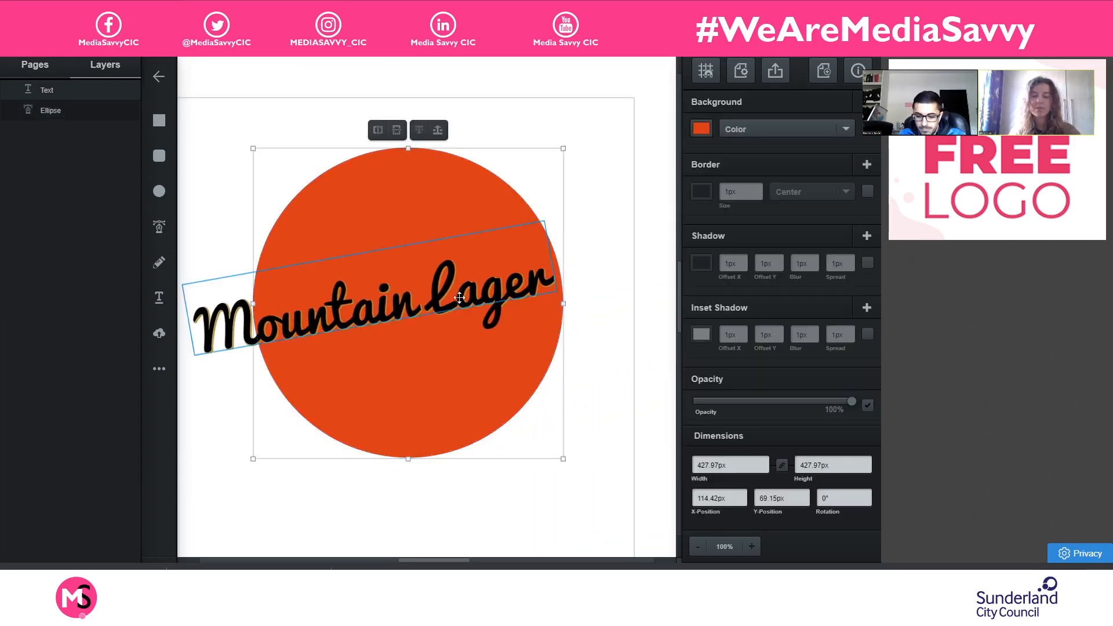
{"action": "left_click_drag", "start_coordinate": [459, 297], "coordinate": [483, 299]}
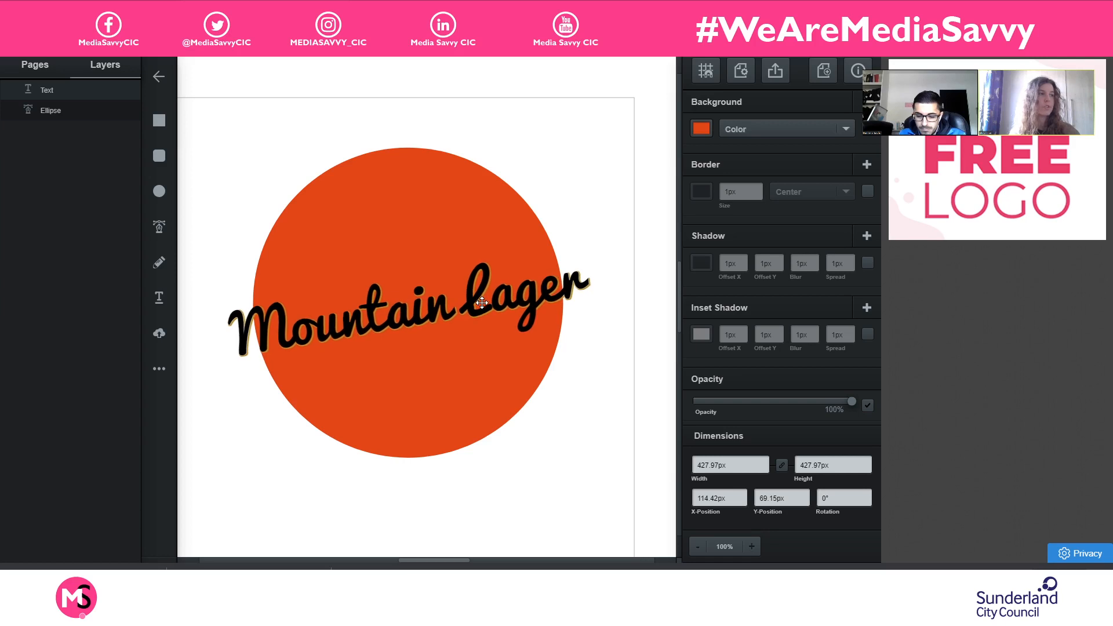
{"action": "left_click", "coordinate": [589, 180]}
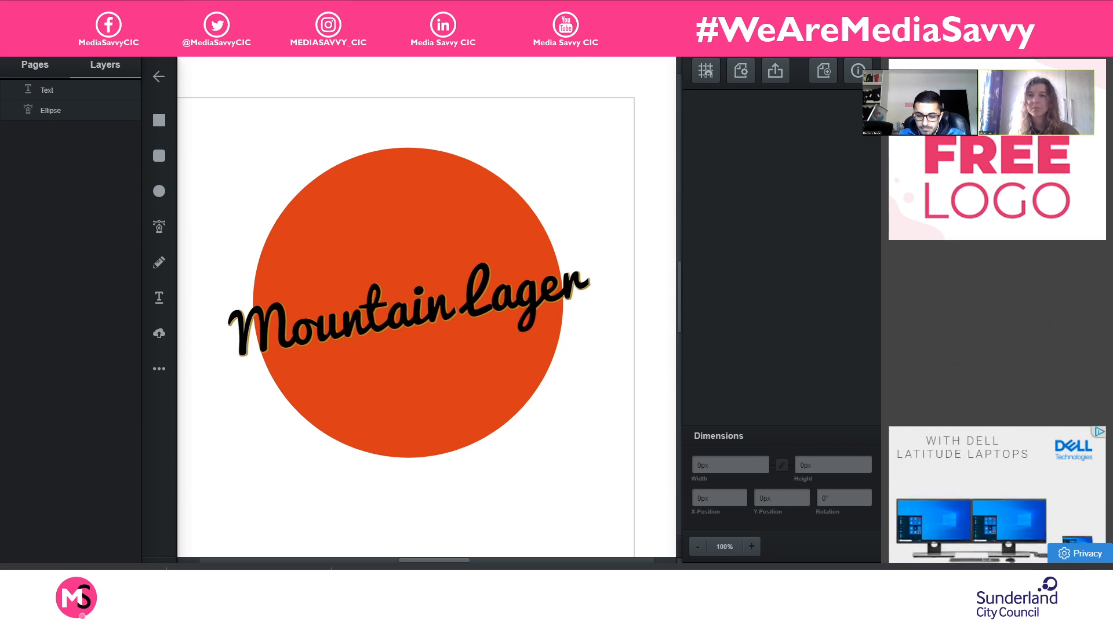
- Switch to Google Drive, go back to the Monday 11th May folder and download mountain.svg
{"action": "left_click", "coordinate": [218, 11]}
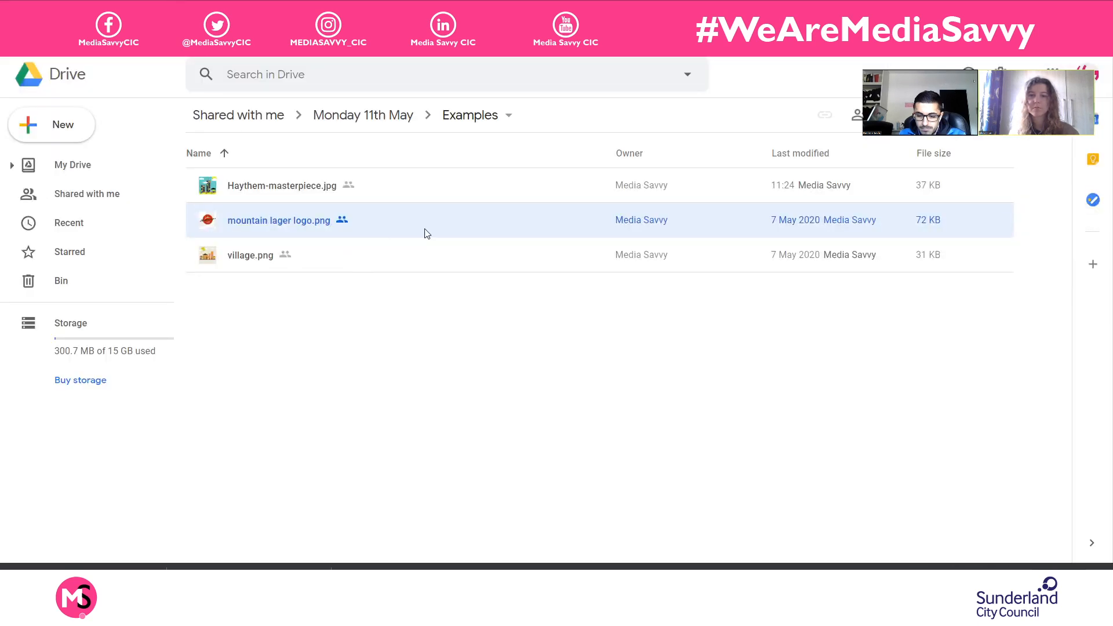
{"action": "left_click", "coordinate": [383, 111]}
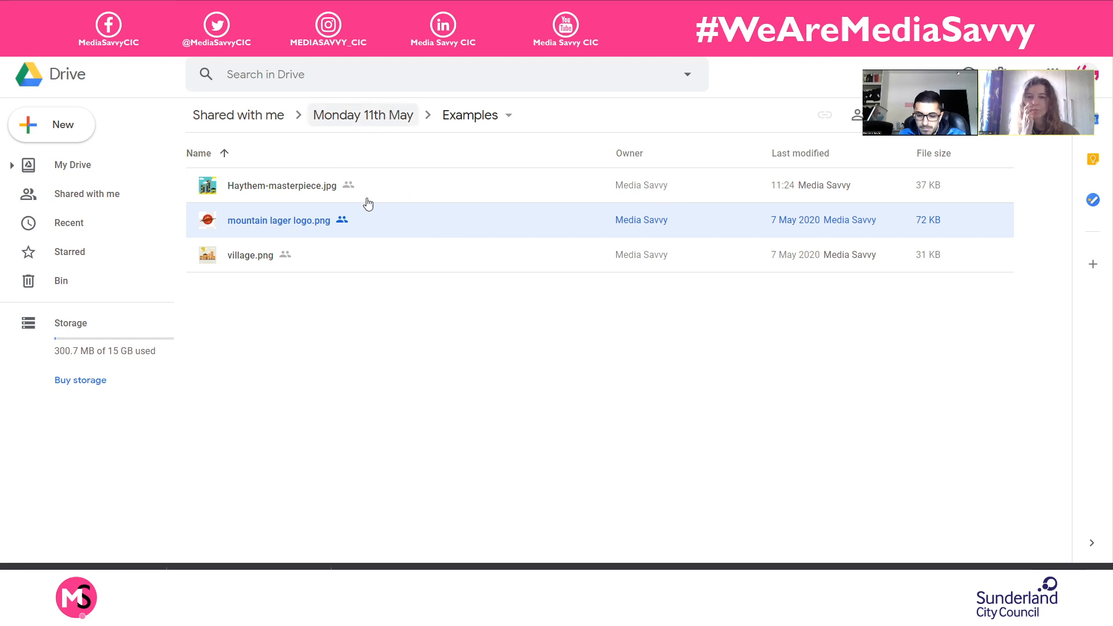
{"action": "left_click", "coordinate": [359, 230]}
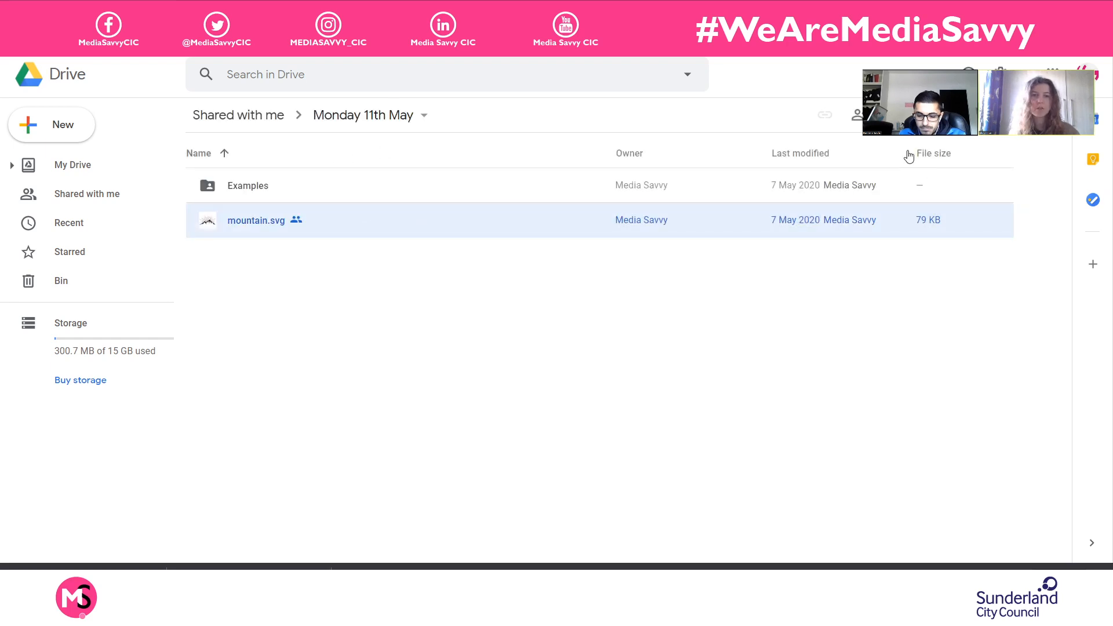
{"action": "left_click", "coordinate": [952, 115]}
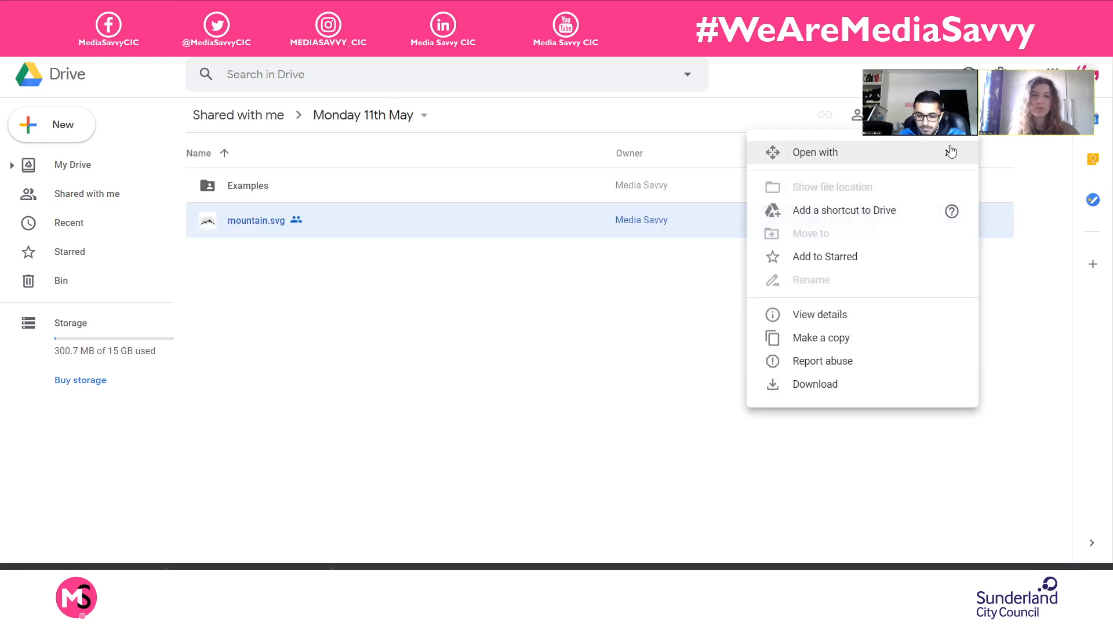
{"action": "left_click", "coordinate": [832, 385]}
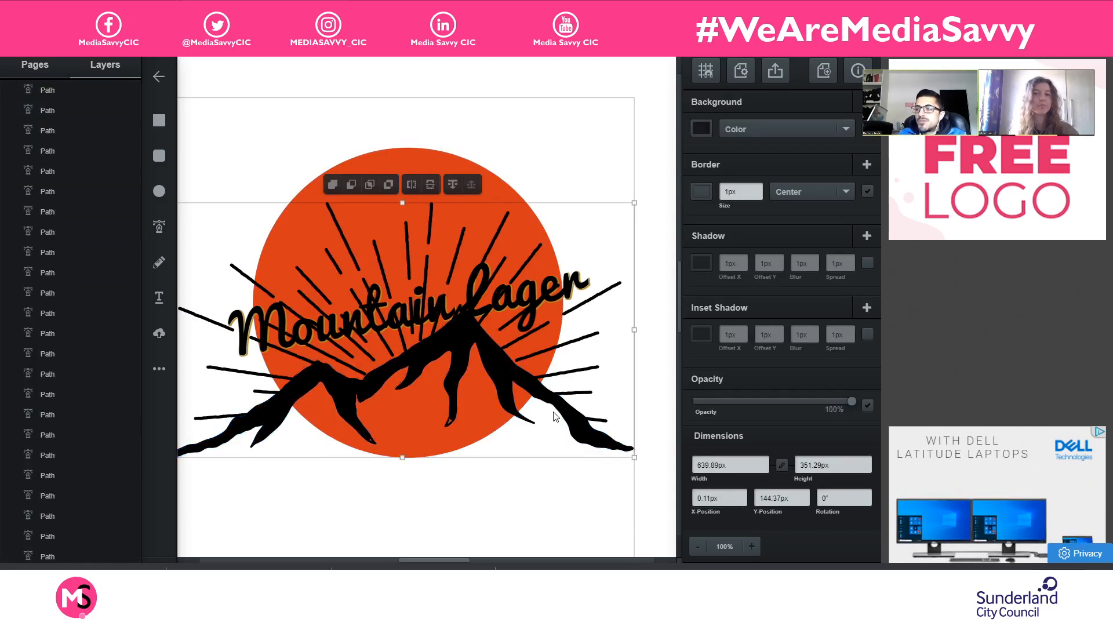
- Deselect the imported mountain artwork, hide the Text layer and lock the Ellipse layer
{"action": "left_click", "coordinate": [587, 424]}
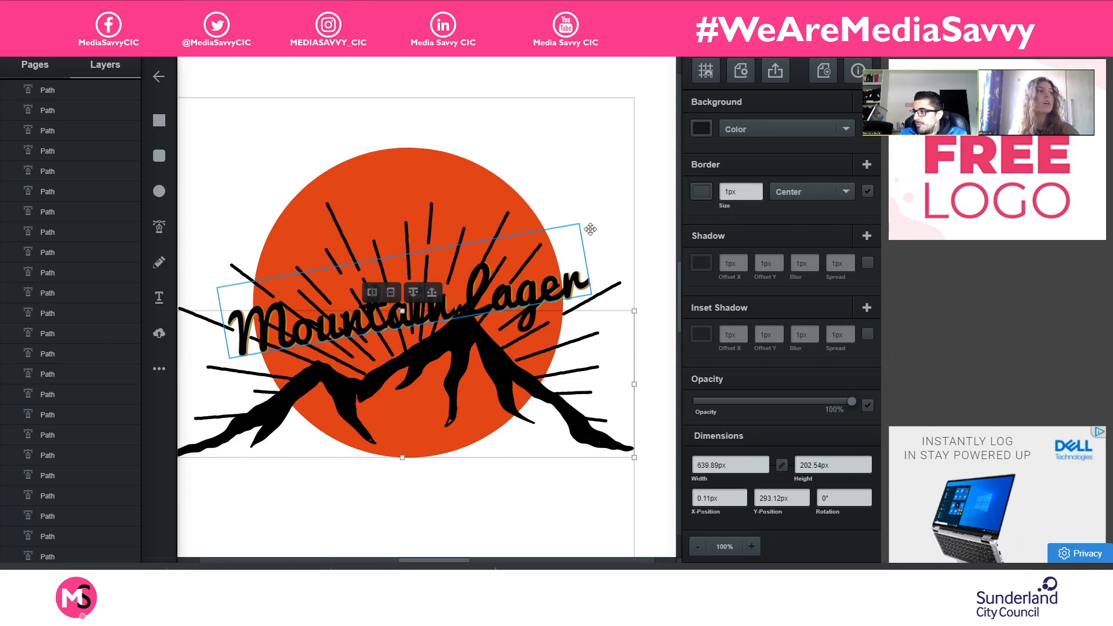
{"action": "left_click", "coordinate": [613, 169]}
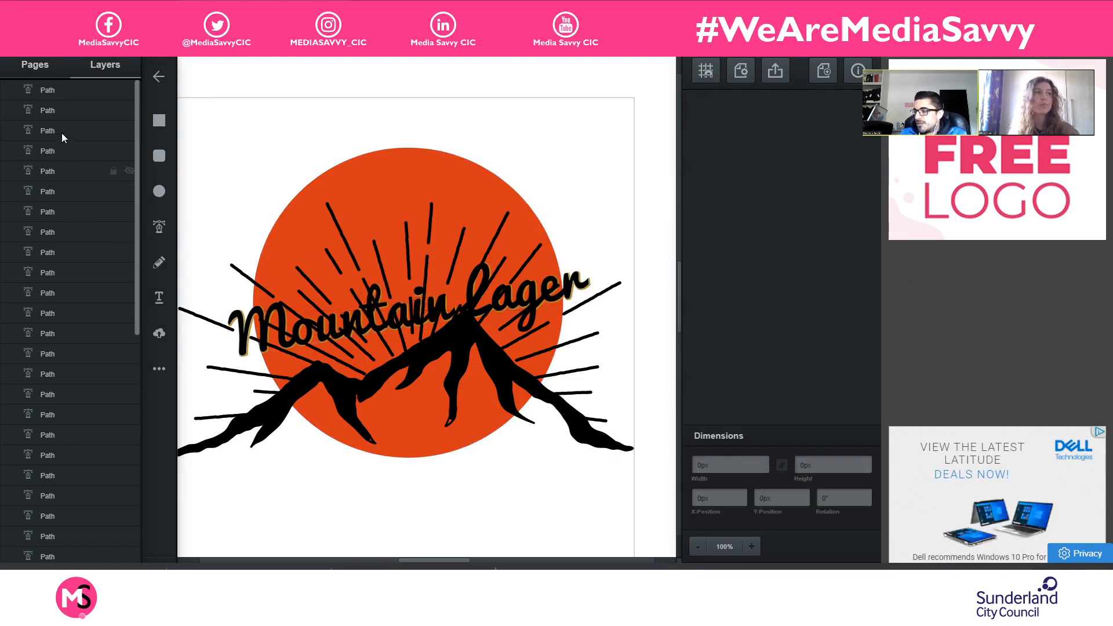
{"action": "scroll", "coordinate": [83, 220], "scroll_direction": "down", "scroll_amount": 5}
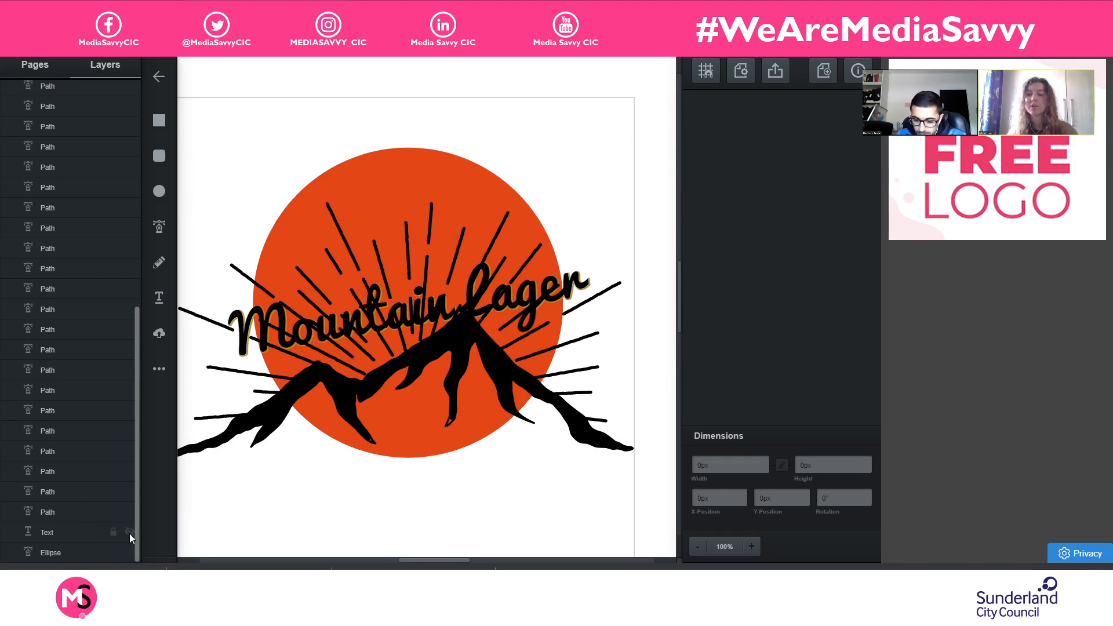
{"action": "left_click", "coordinate": [130, 532]}
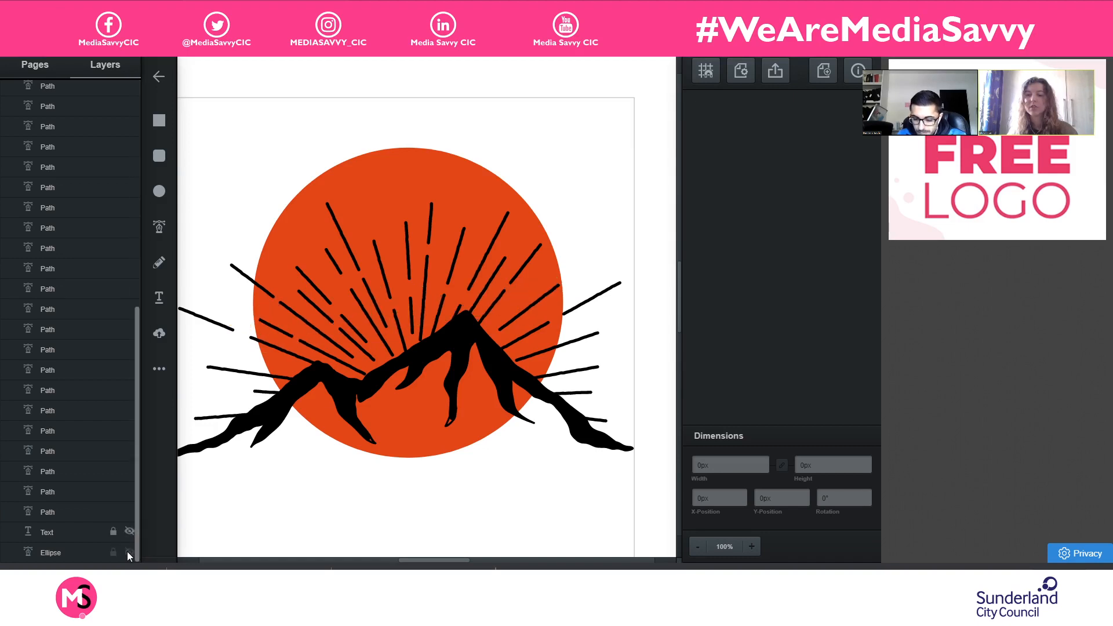
{"action": "left_click", "coordinate": [113, 551]}
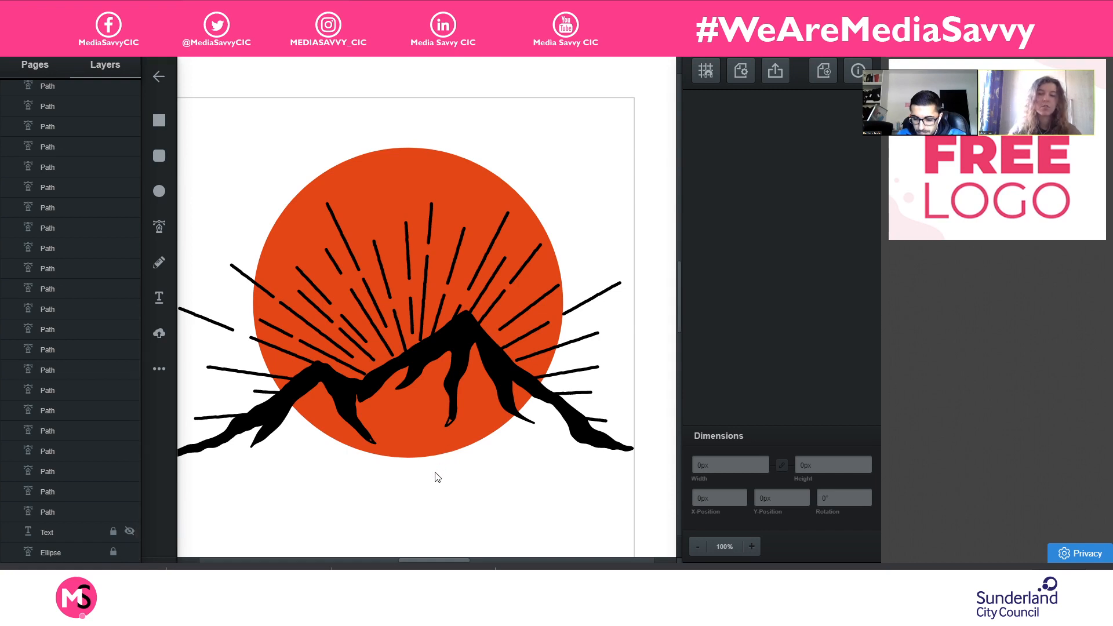
- Select all the mountain and sun-ray paths together and group them
{"action": "key", "text": "ctrl+minus"}
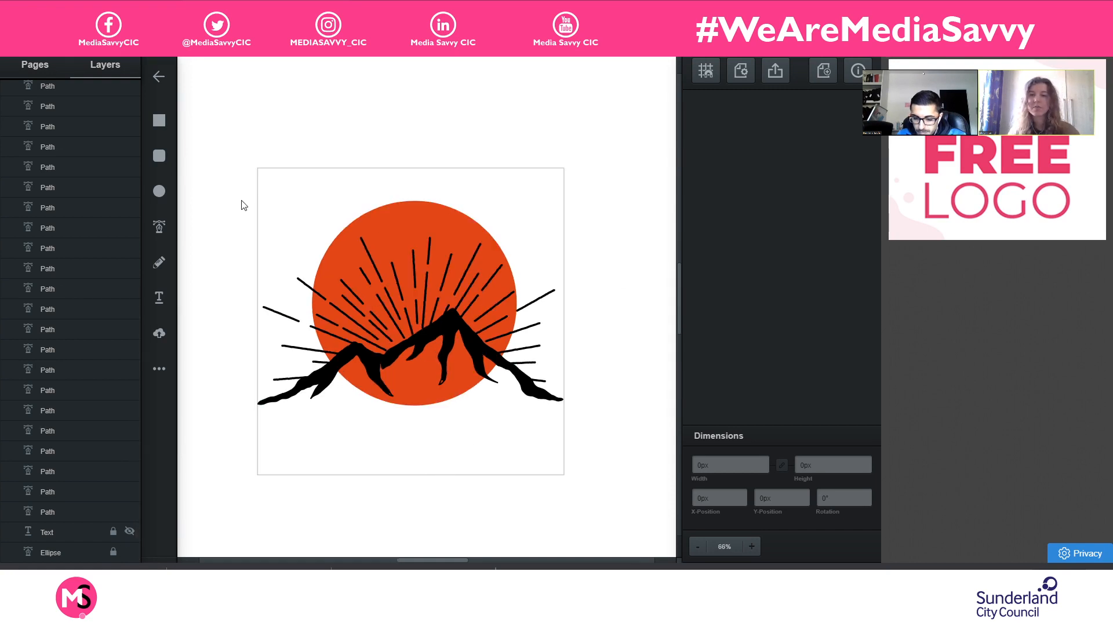
{"action": "left_click_drag", "start_coordinate": [235, 198], "coordinate": [590, 447]}
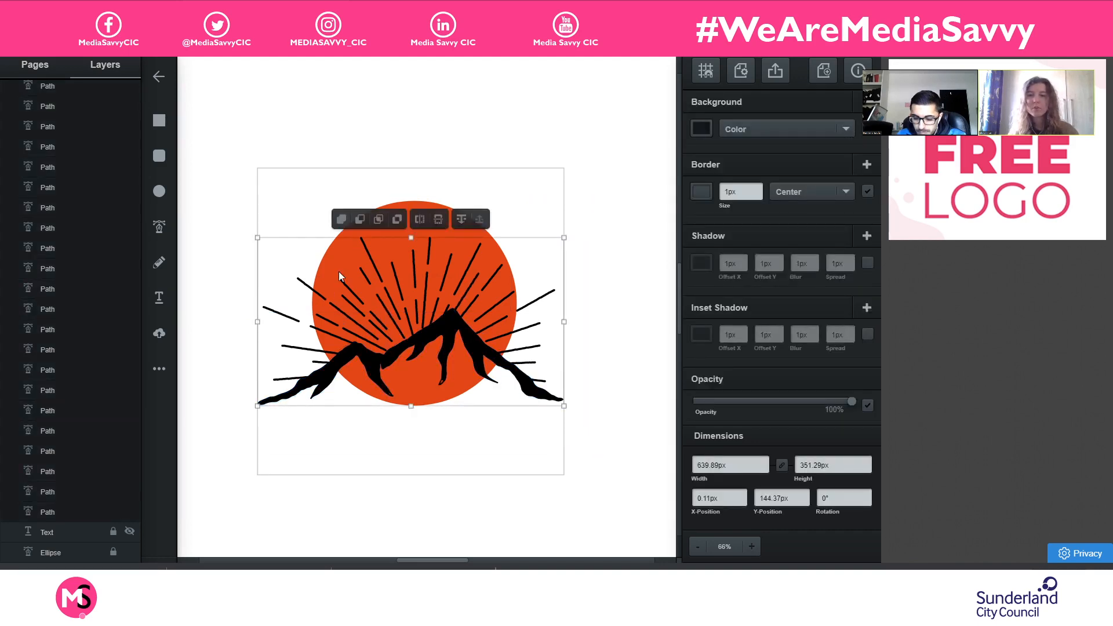
{"action": "key", "text": "Delete"}
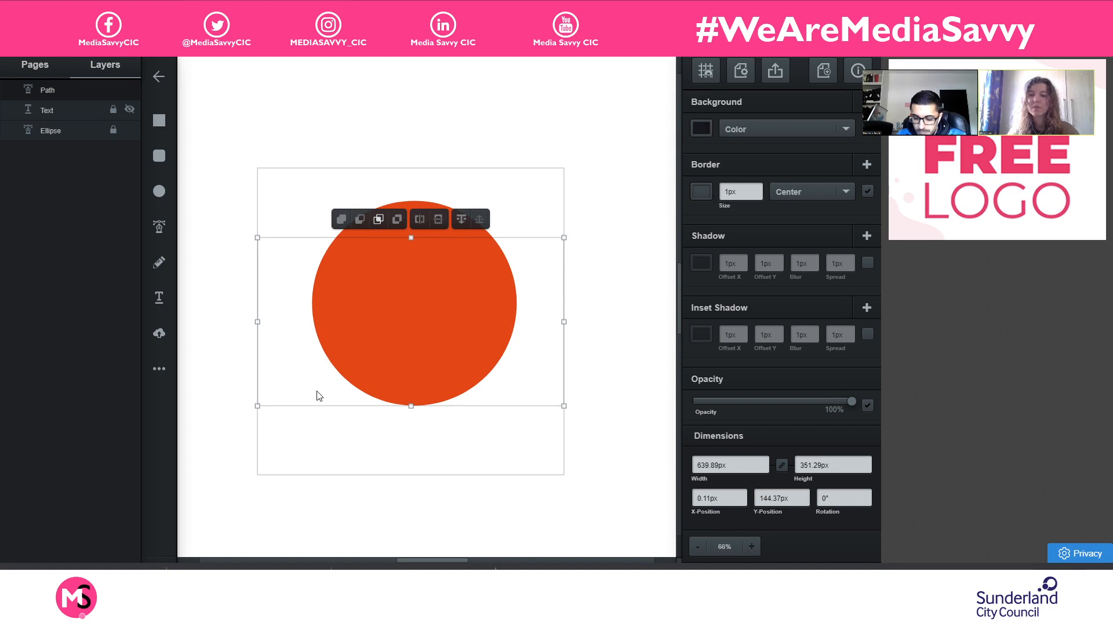
{"action": "key", "text": "ctrl+z"}
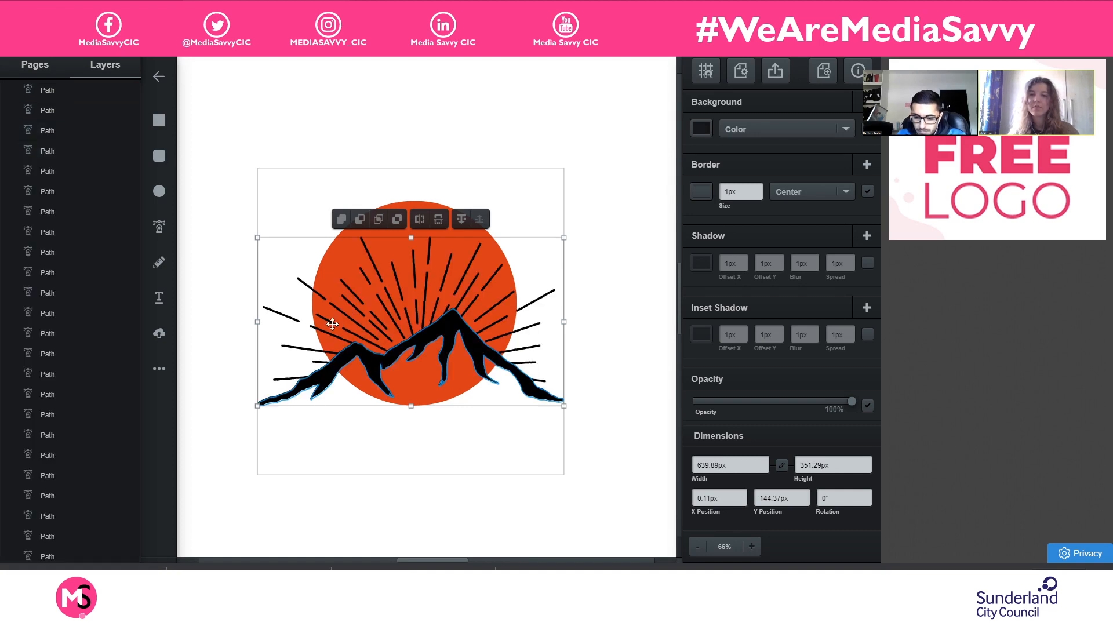
{"action": "key", "text": "ctrl+g"}
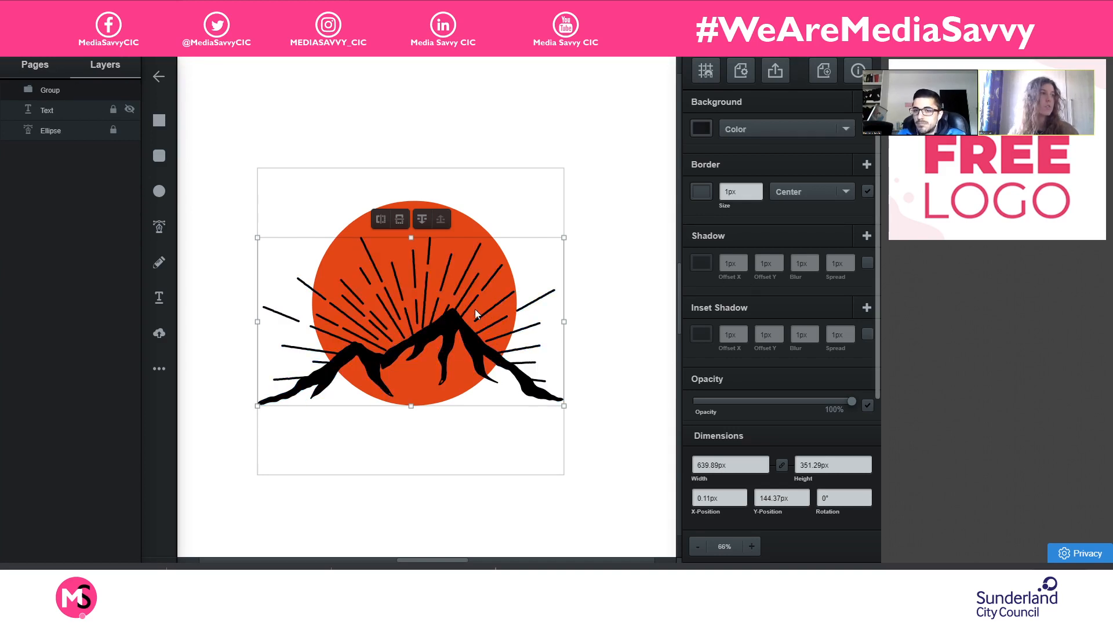
- Scale the mountain group down to about 366 px wide and place it inside the upper half of the orange circle
{"action": "left_click_drag", "start_coordinate": [452, 337], "coordinate": [452, 299]}
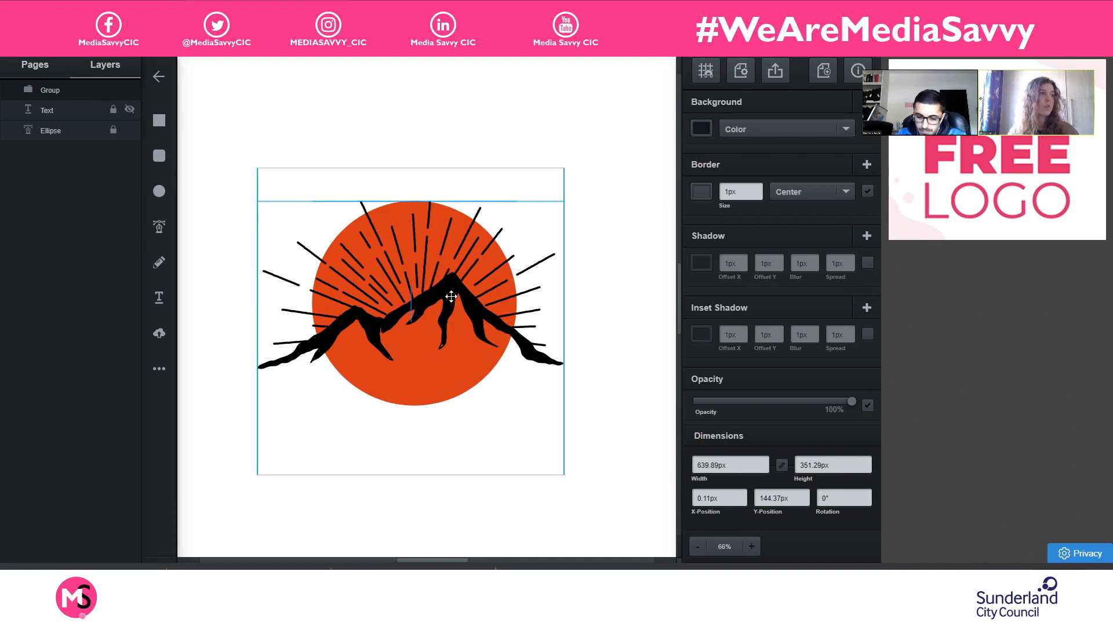
{"action": "left_click", "coordinate": [557, 199]}
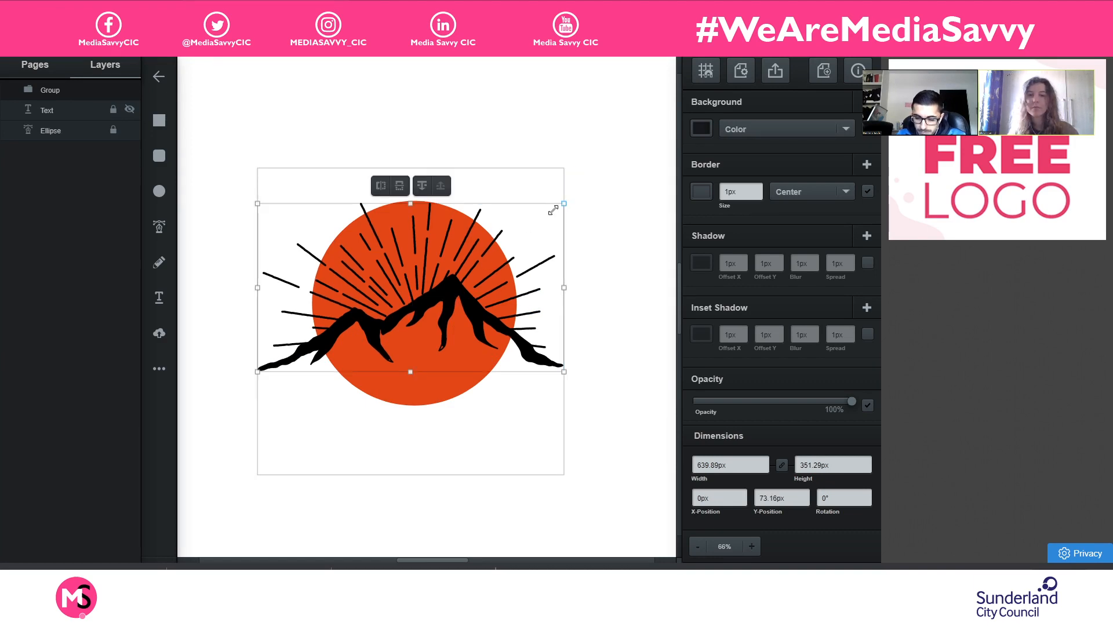
{"action": "left_click_drag", "start_coordinate": [554, 210], "coordinate": [433, 298]}
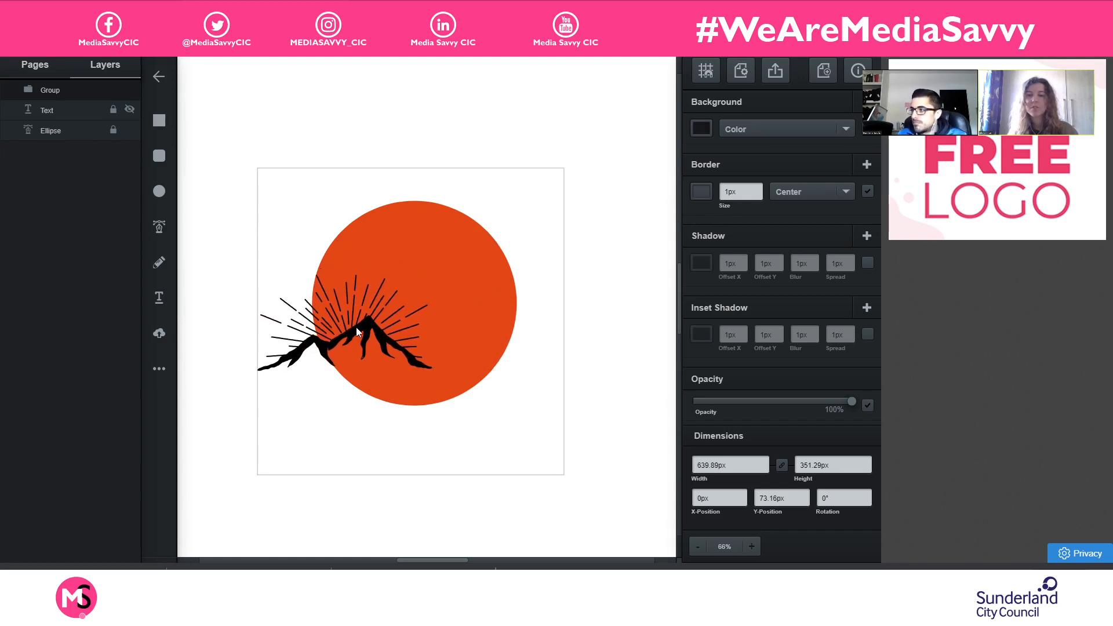
{"action": "left_click_drag", "start_coordinate": [356, 328], "coordinate": [422, 275]}
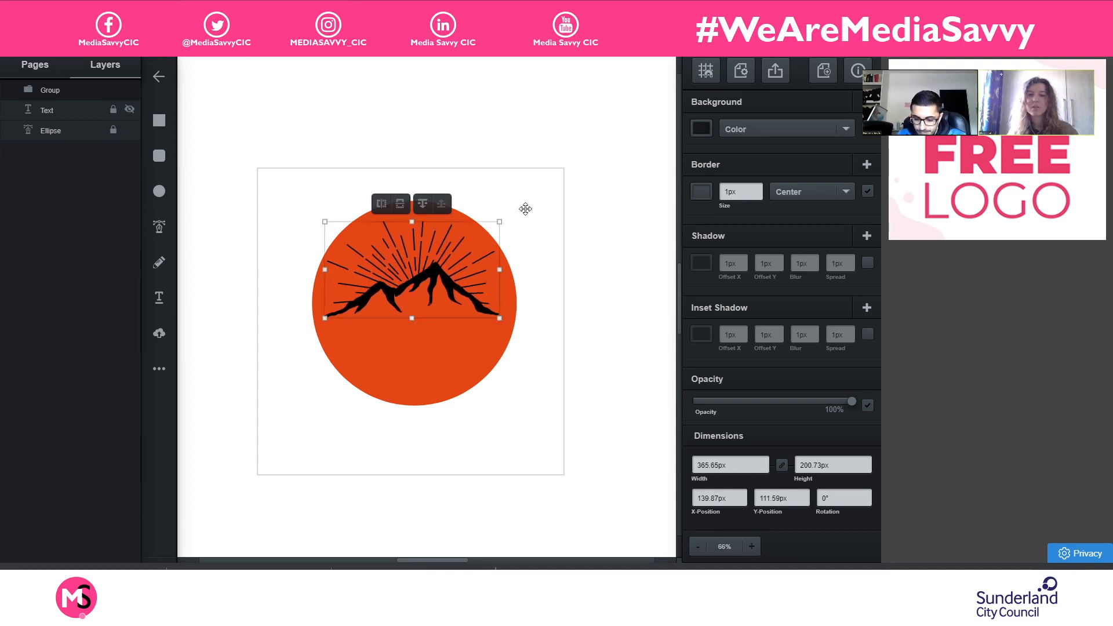
- Rotate the mountain group slightly counter-clockwise within the orange circle and keep it selected
{"action": "left_click", "coordinate": [504, 208]}
{"action": "left_click_drag", "start_coordinate": [505, 208], "coordinate": [504, 204]}
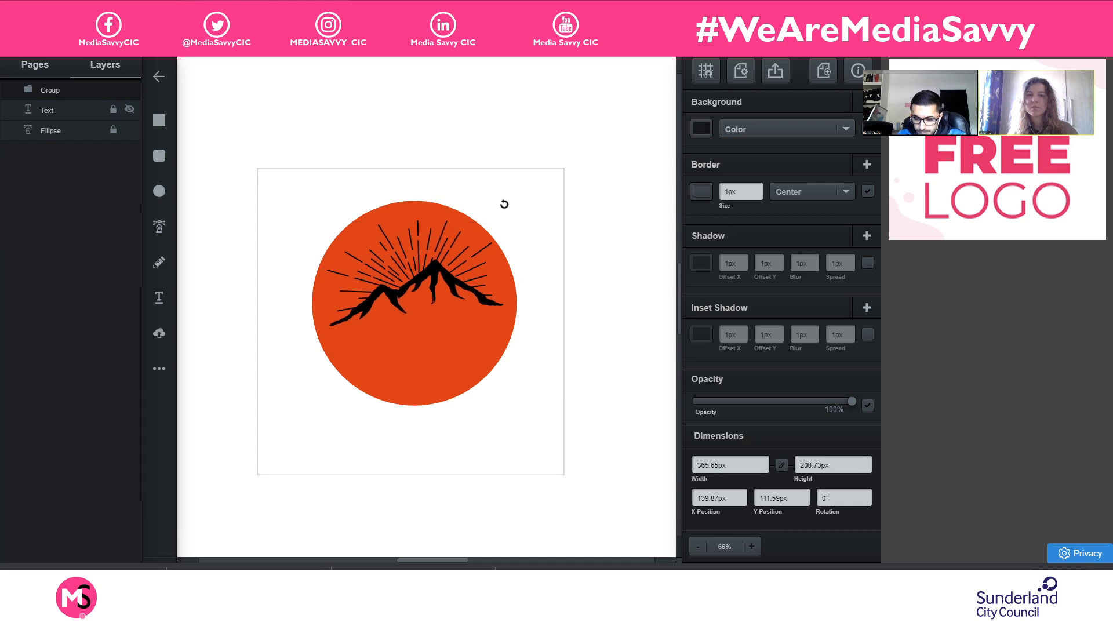
{"action": "left_click_drag", "start_coordinate": [426, 285], "coordinate": [426, 285]}
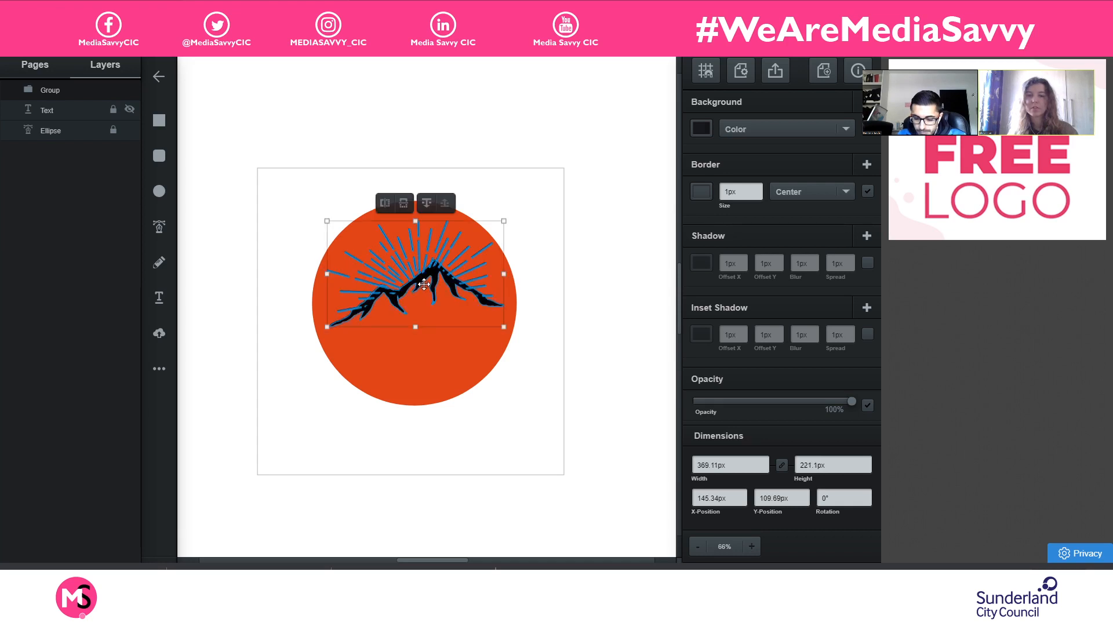
{"action": "left_click", "coordinate": [424, 270]}
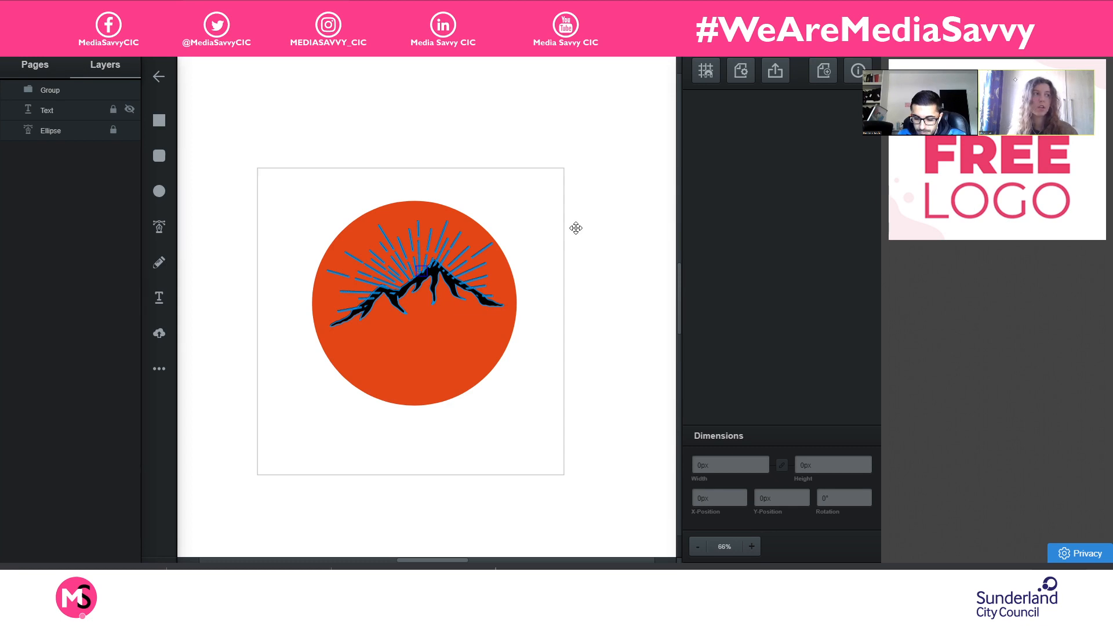
{"action": "left_click", "coordinate": [486, 245]}
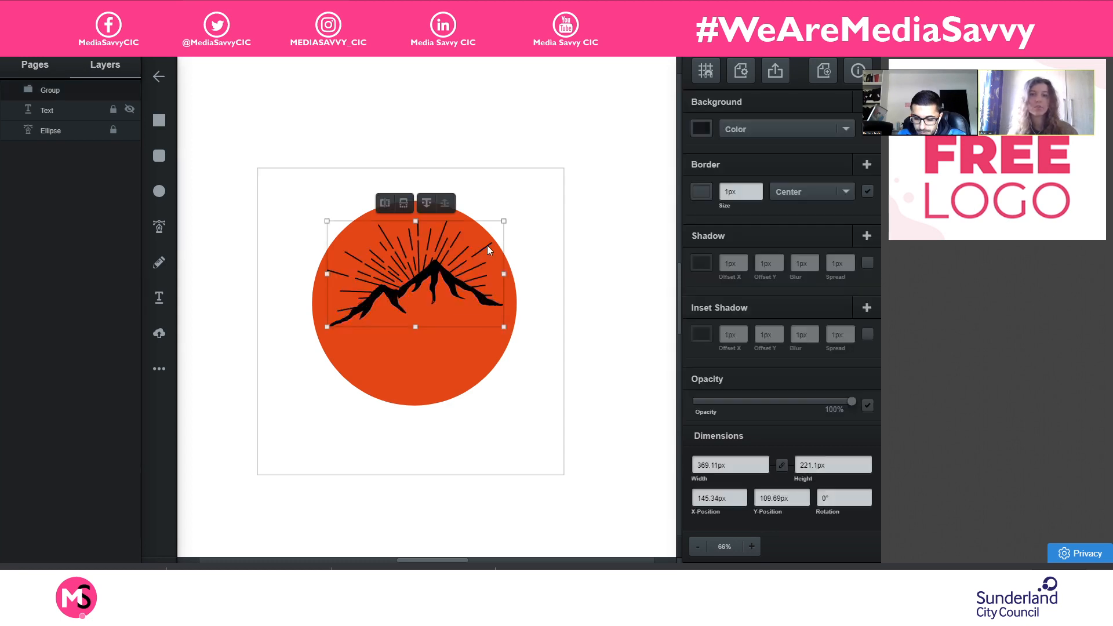
- Show the Text layer again and shrink the mountain group to about 290 px wide above the lettering
{"action": "left_click", "coordinate": [129, 109]}
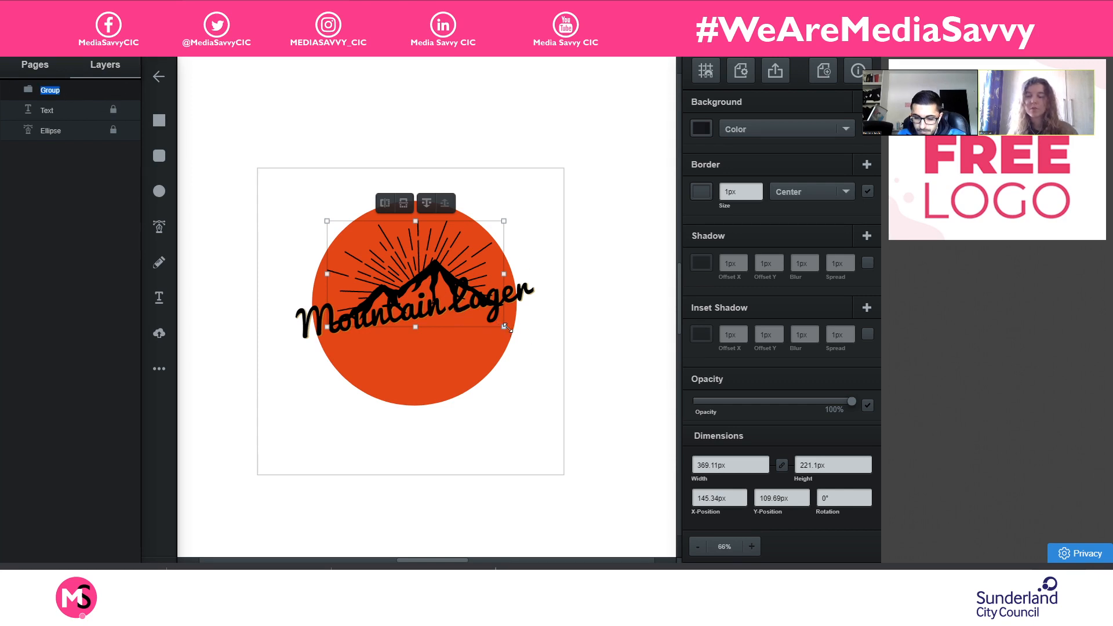
{"action": "left_click_drag", "start_coordinate": [499, 323], "coordinate": [464, 292]}
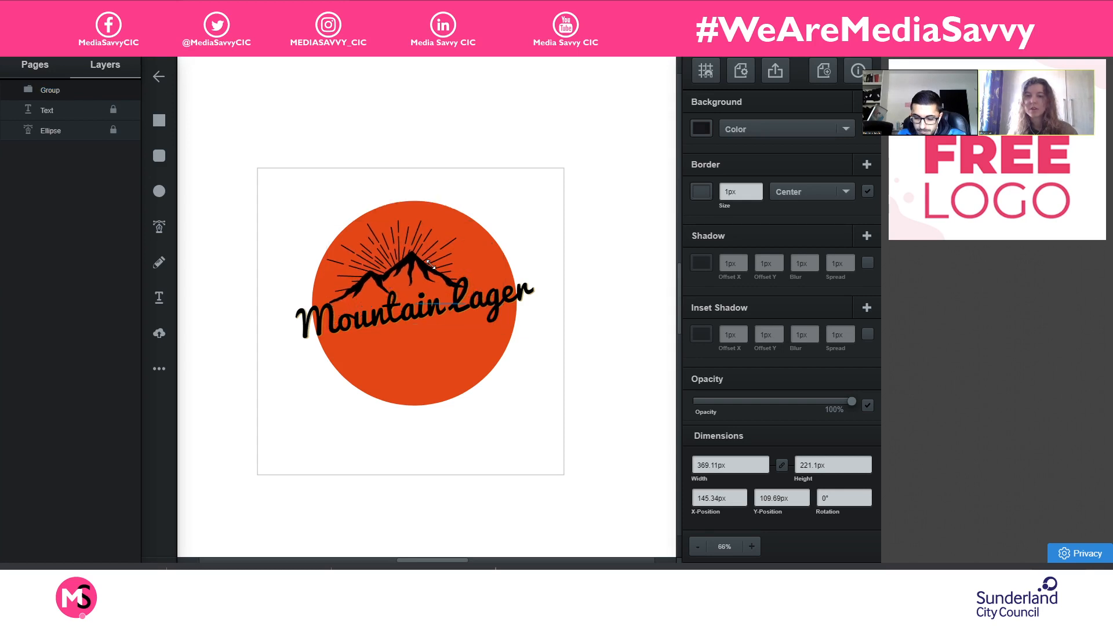
{"action": "left_click", "coordinate": [451, 291]}
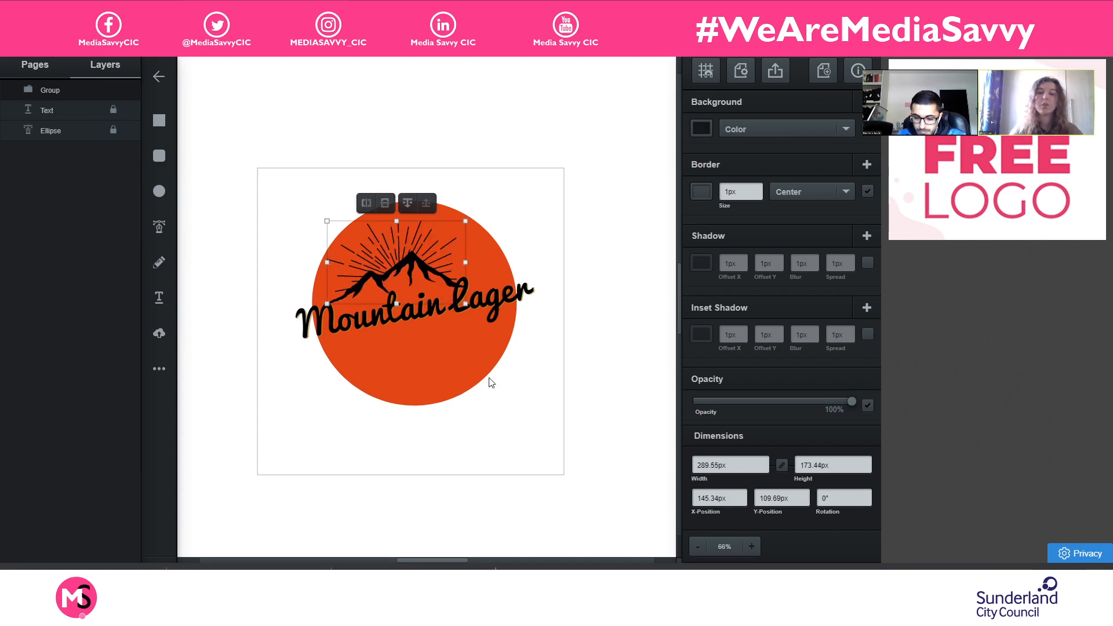
- Move the mountain group up to sit centrally above "Mountain Lager" and tilt it further counter-clockwise to follow the text's slant
{"action": "key", "text": "ctrl+plus"}
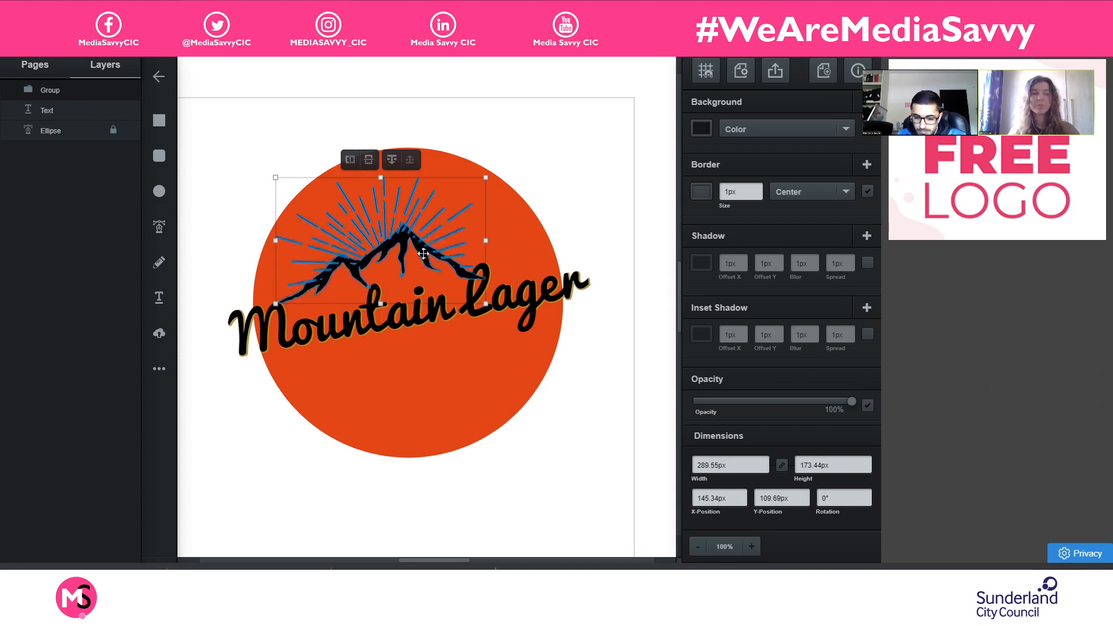
{"action": "left_click_drag", "start_coordinate": [413, 246], "coordinate": [431, 235]}
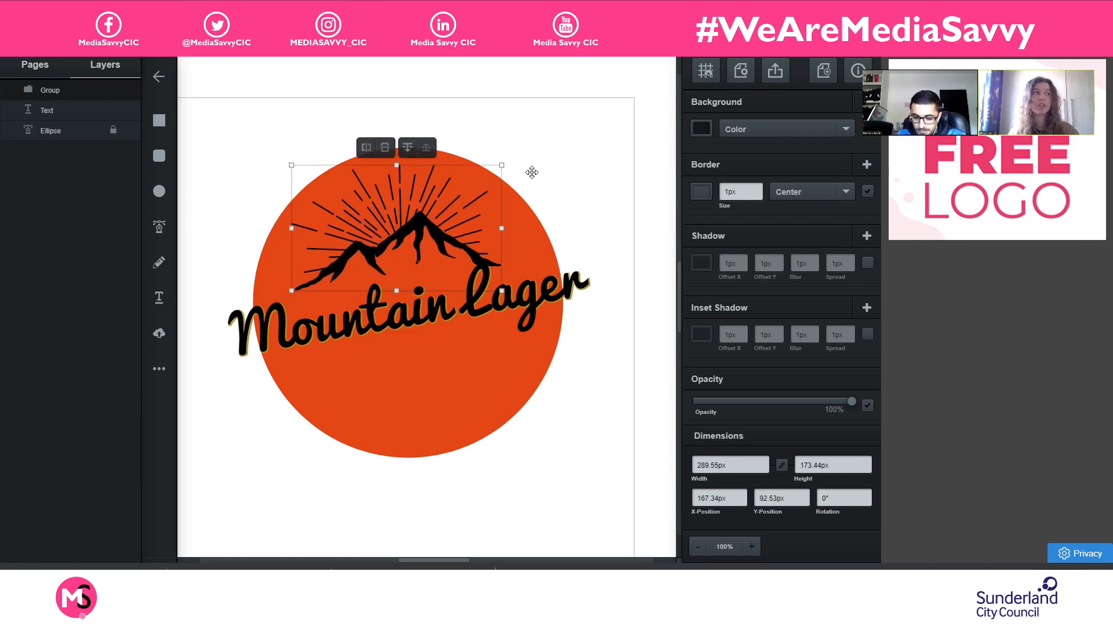
{"action": "left_click_drag", "start_coordinate": [508, 154], "coordinate": [510, 142]}
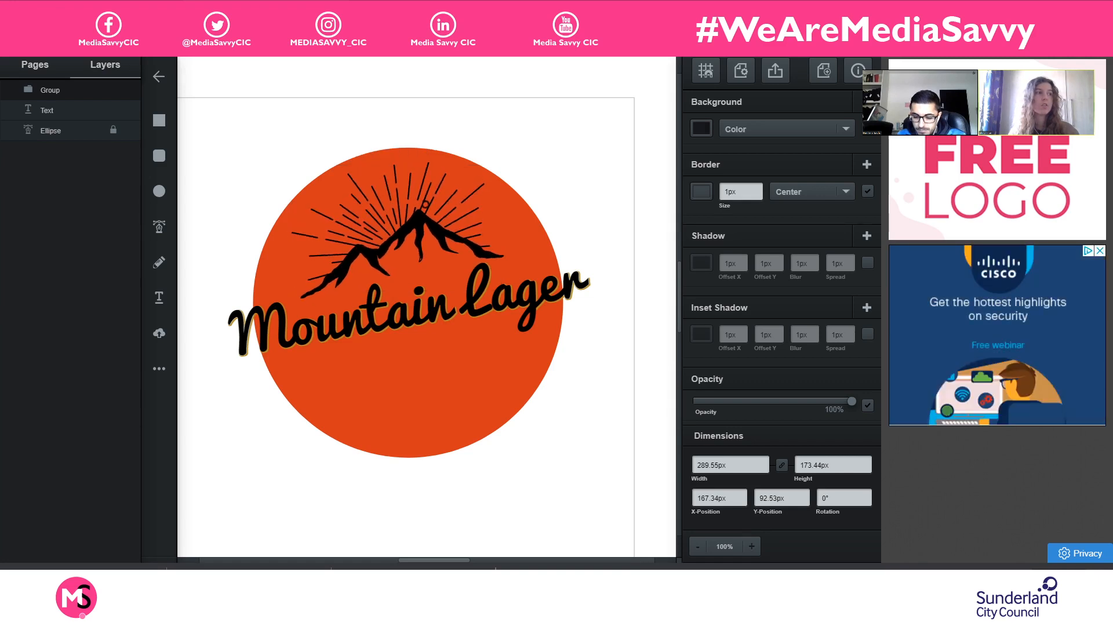
{"action": "left_click", "coordinate": [423, 207]}
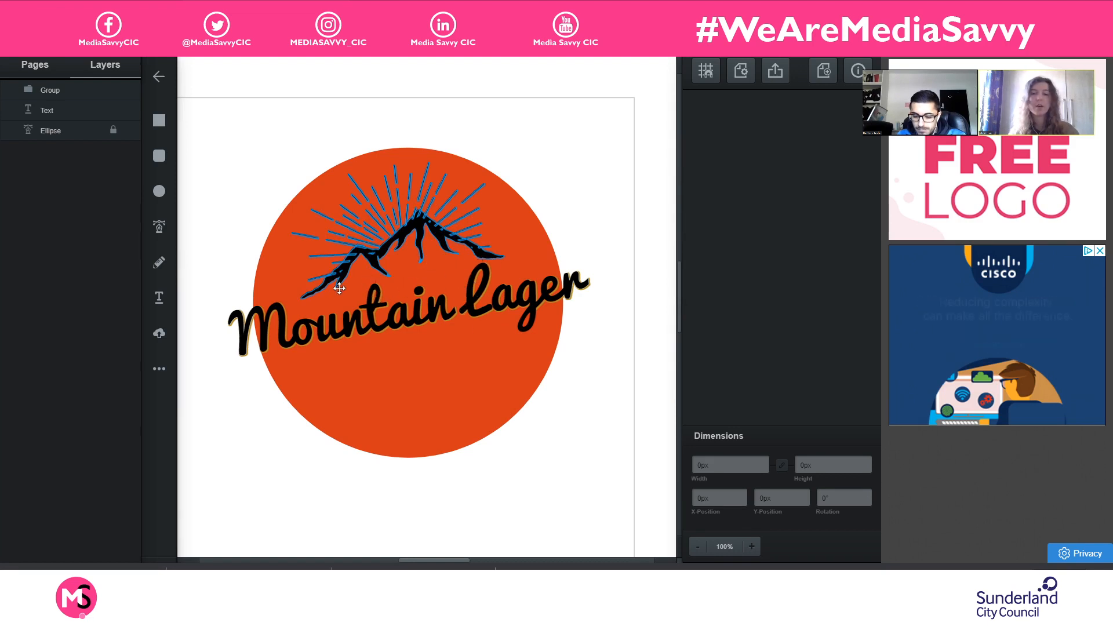
{"action": "left_click", "coordinate": [475, 234]}
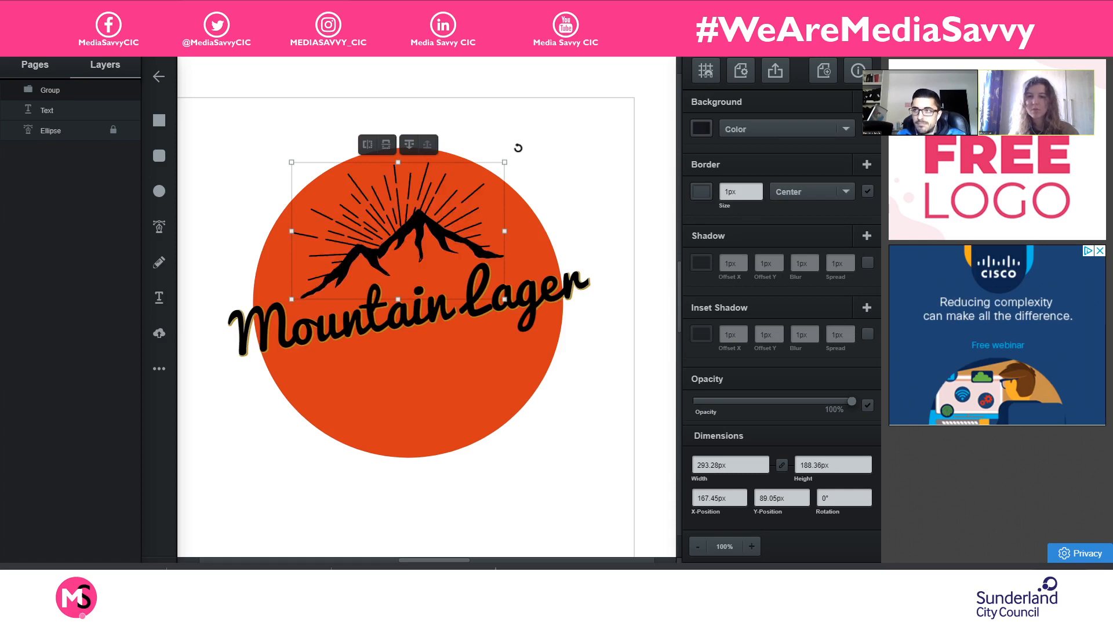
- Nudge the mountain group up by about 2 px and rotate it very slightly clockwise to refine its fit above the text
{"action": "left_click", "coordinate": [524, 151]}
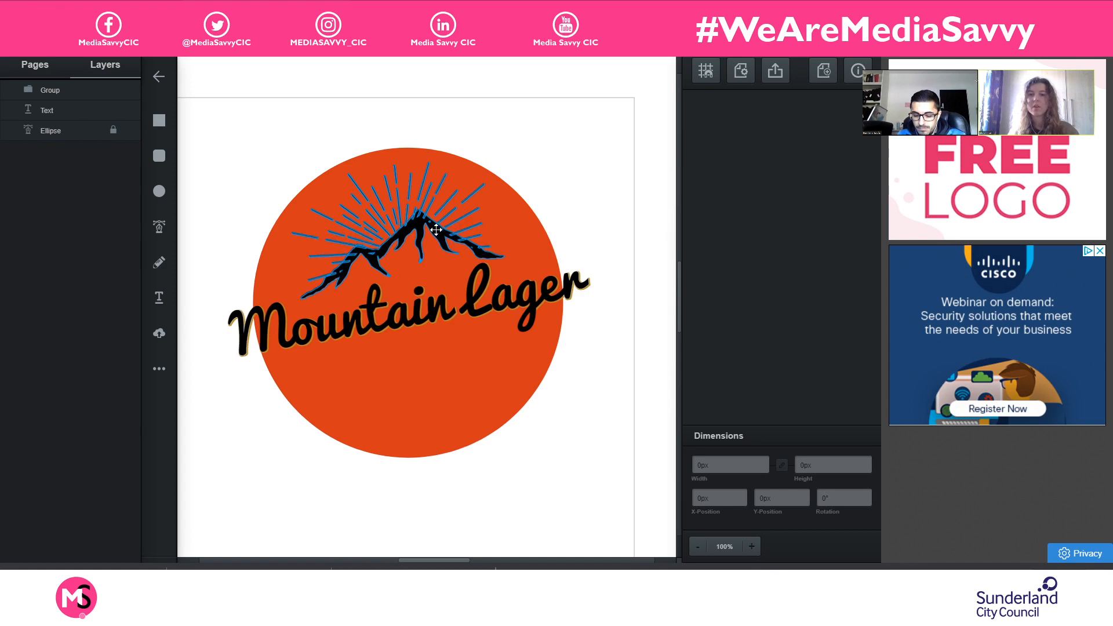
{"action": "left_click", "coordinate": [482, 185]}
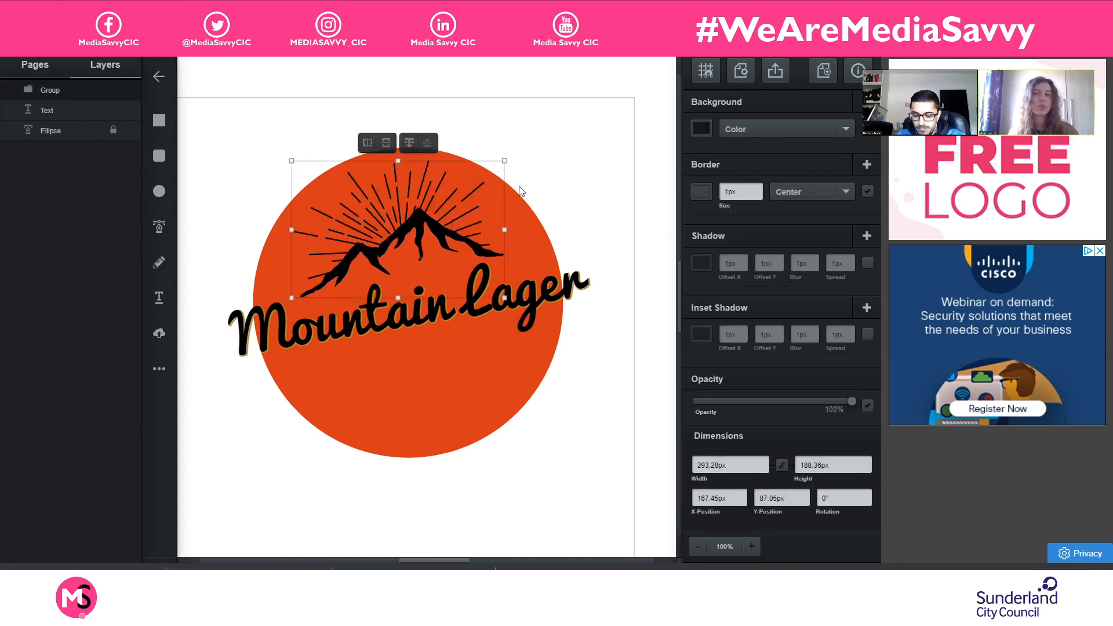
{"action": "left_click", "coordinate": [515, 149]}
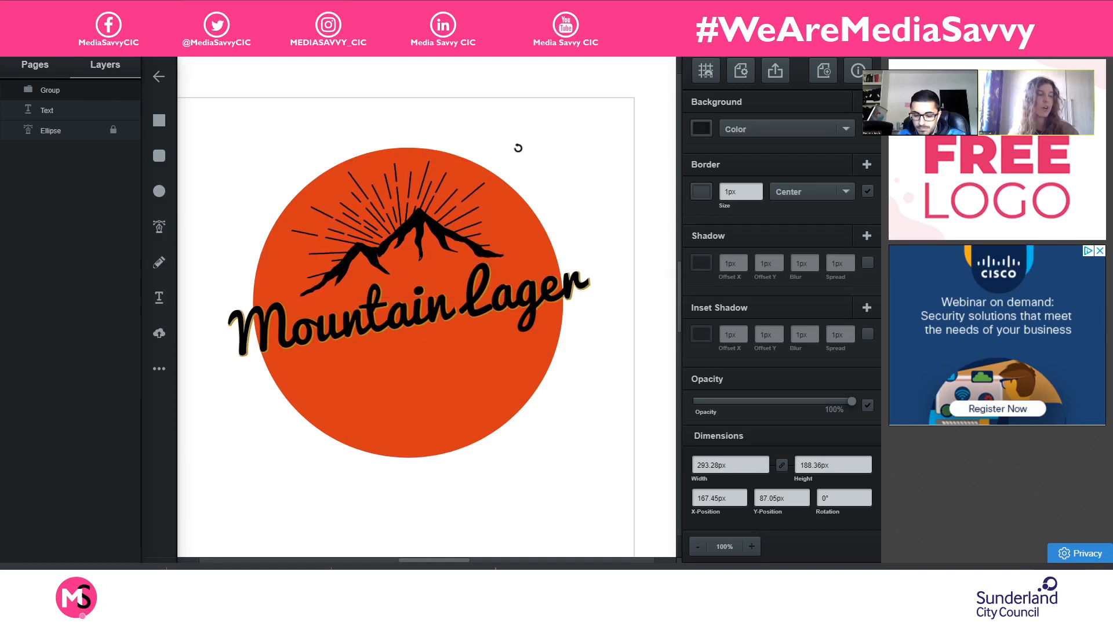
{"action": "left_click", "coordinate": [431, 212]}
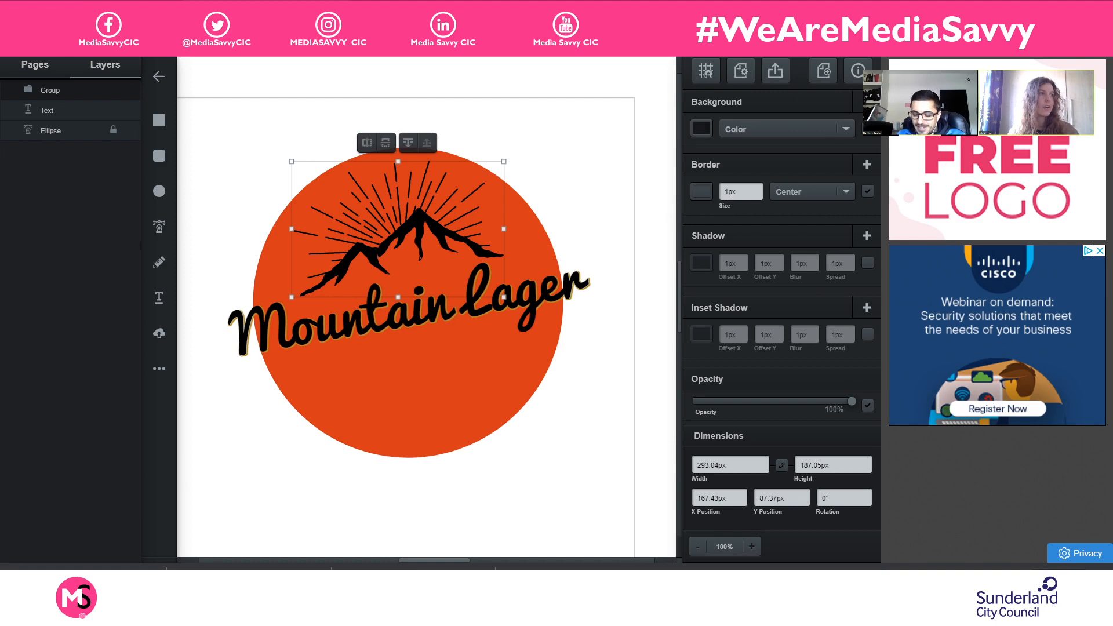
- Shift the mountain group 4 px to the left and move the "Mountain Lager" text slightly down and to the left
{"action": "left_click_drag", "start_coordinate": [414, 223], "coordinate": [412, 224]}
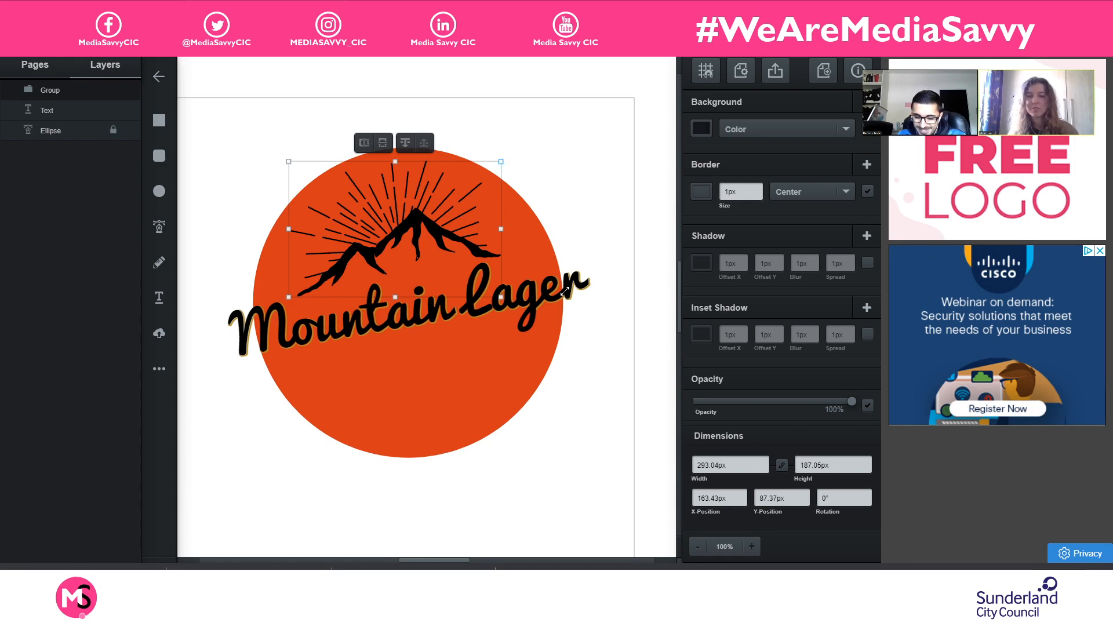
{"action": "left_click", "coordinate": [622, 214]}
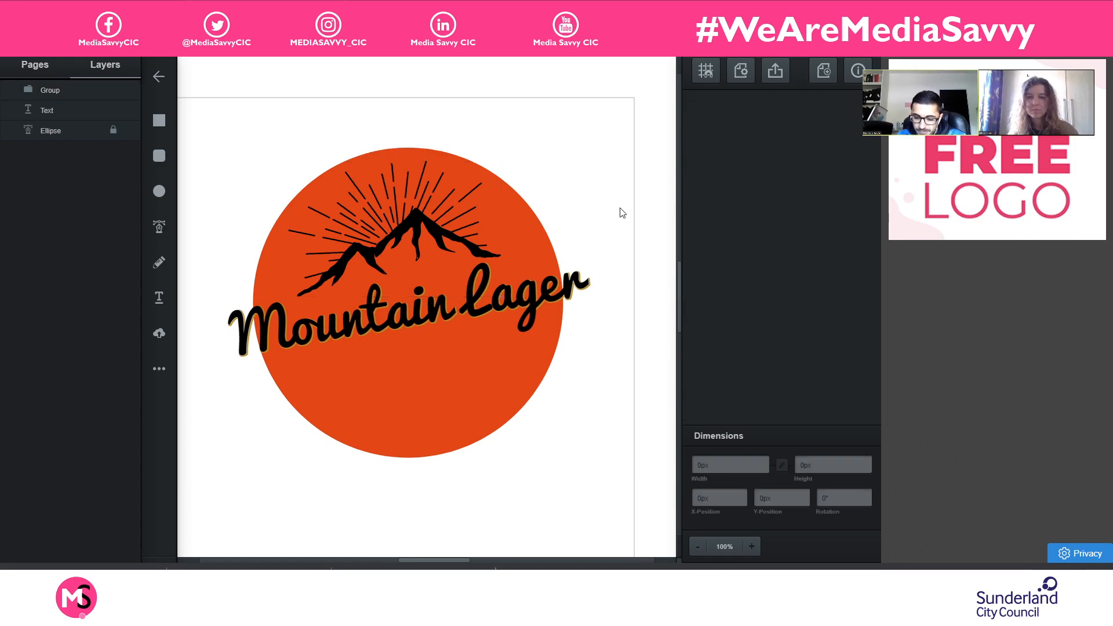
{"action": "mouse_move", "coordinate": [574, 284]}
{"action": "left_mouse_down"}
{"action": "mouse_move", "coordinate": [552, 282]}
{"action": "mouse_move", "coordinate": [577, 286]}
{"action": "mouse_move", "coordinate": [569, 289]}
{"action": "left_mouse_up"}
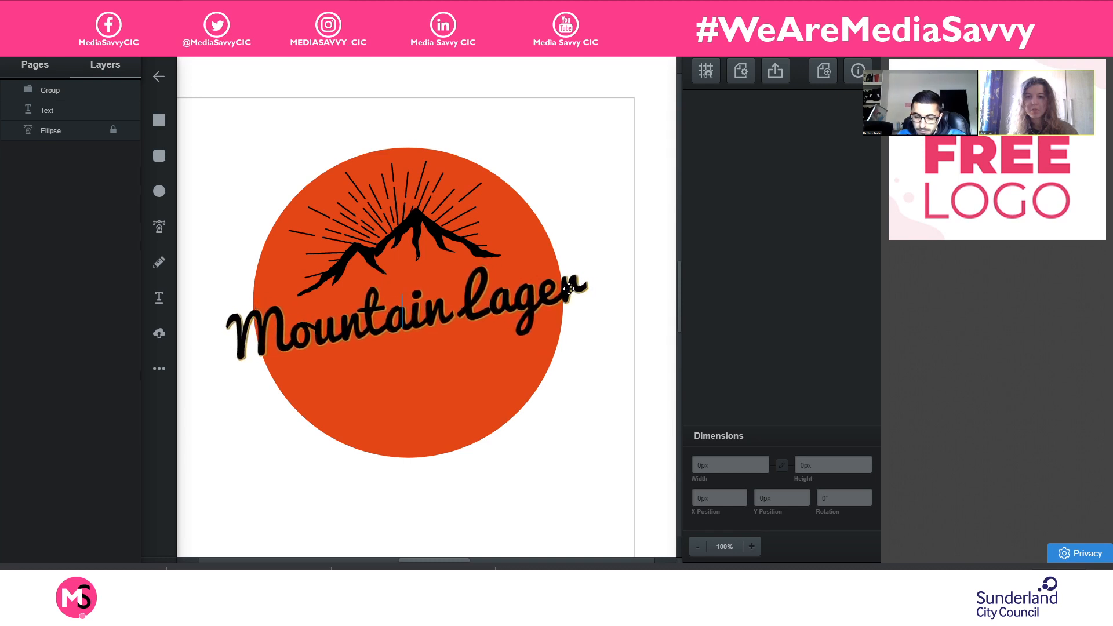
{"action": "left_click", "coordinate": [596, 175]}
- Rotate the mountain group very slightly counter-clockwise to follow the slant of the lettering
{"action": "left_click", "coordinate": [523, 190]}
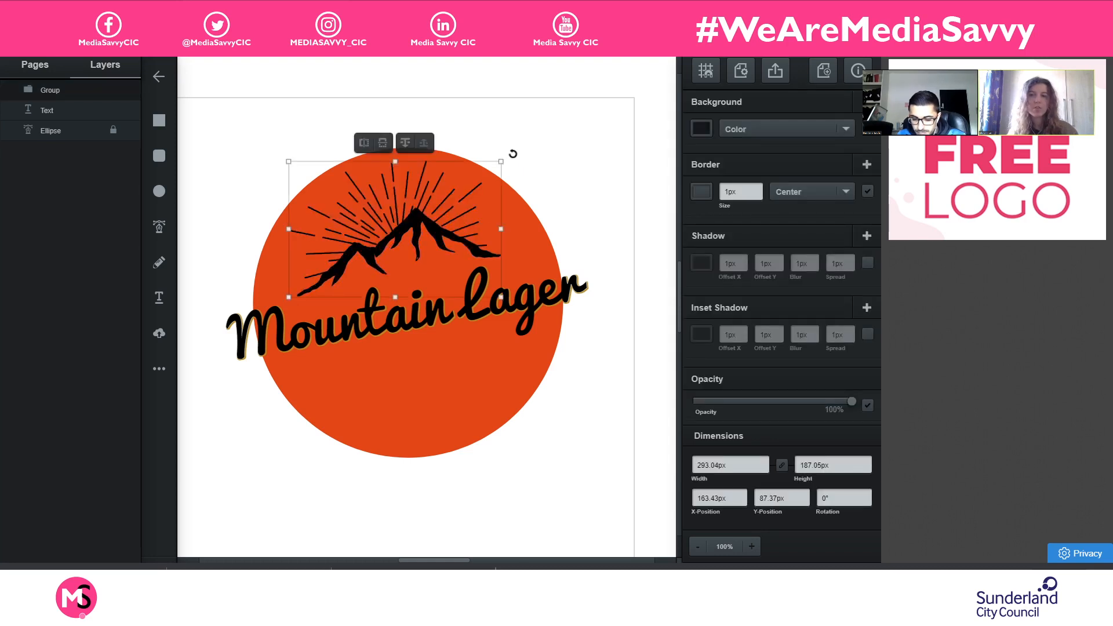
{"action": "left_click_drag", "start_coordinate": [512, 153], "coordinate": [515, 147]}
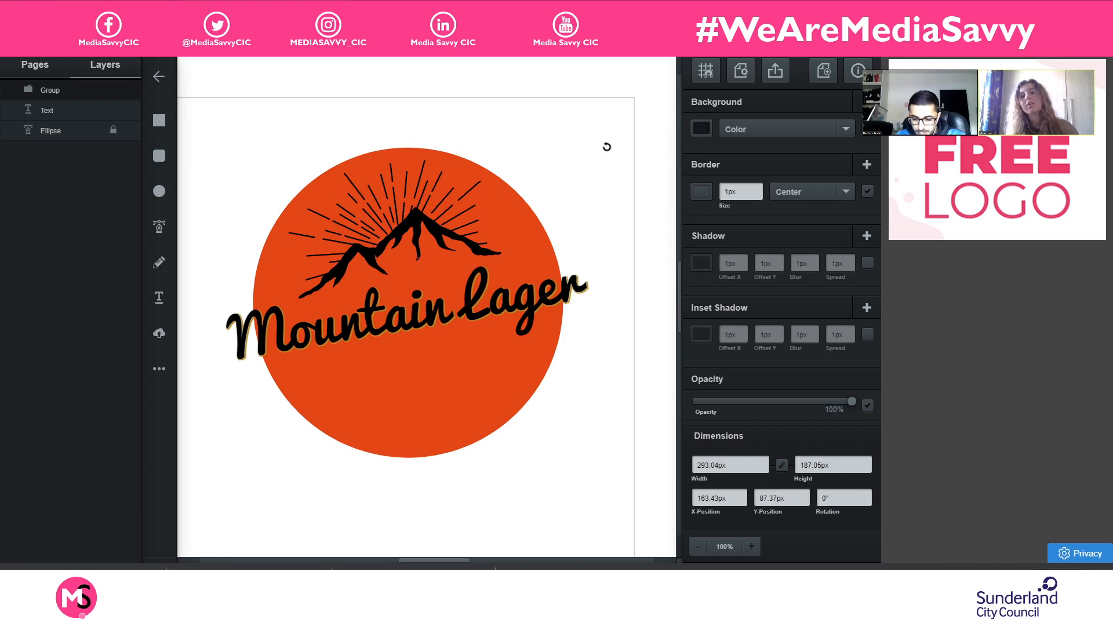
{"action": "left_click", "coordinate": [608, 166]}
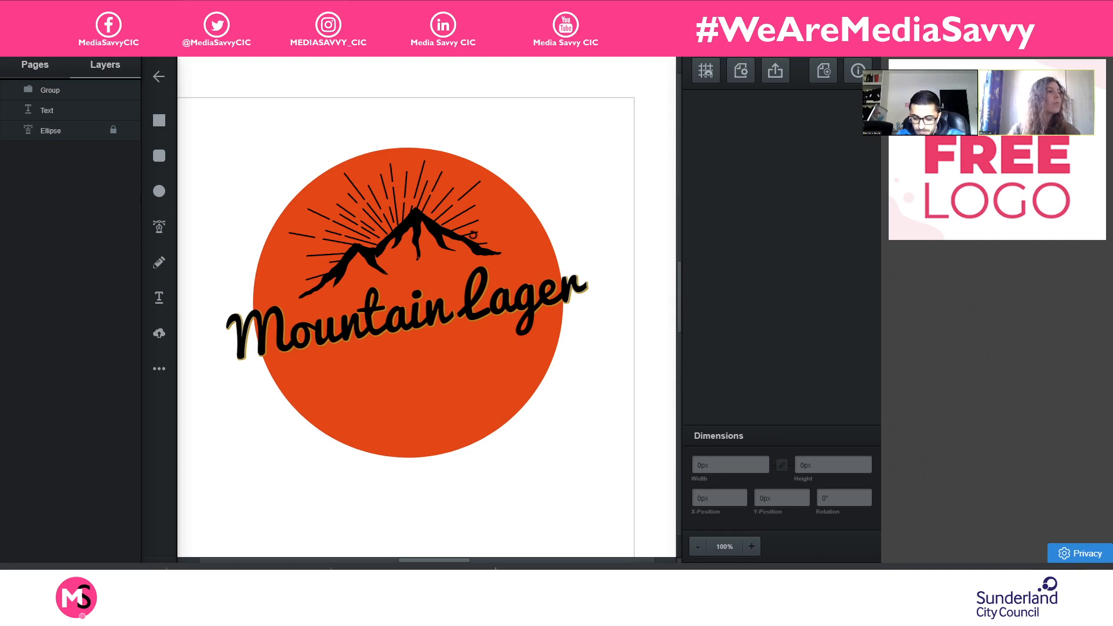
- Shrink the mountain group proportionally to about 277 px wide and 180 px high, keeping its lower-left corner in place
{"action": "left_click", "coordinate": [437, 206]}
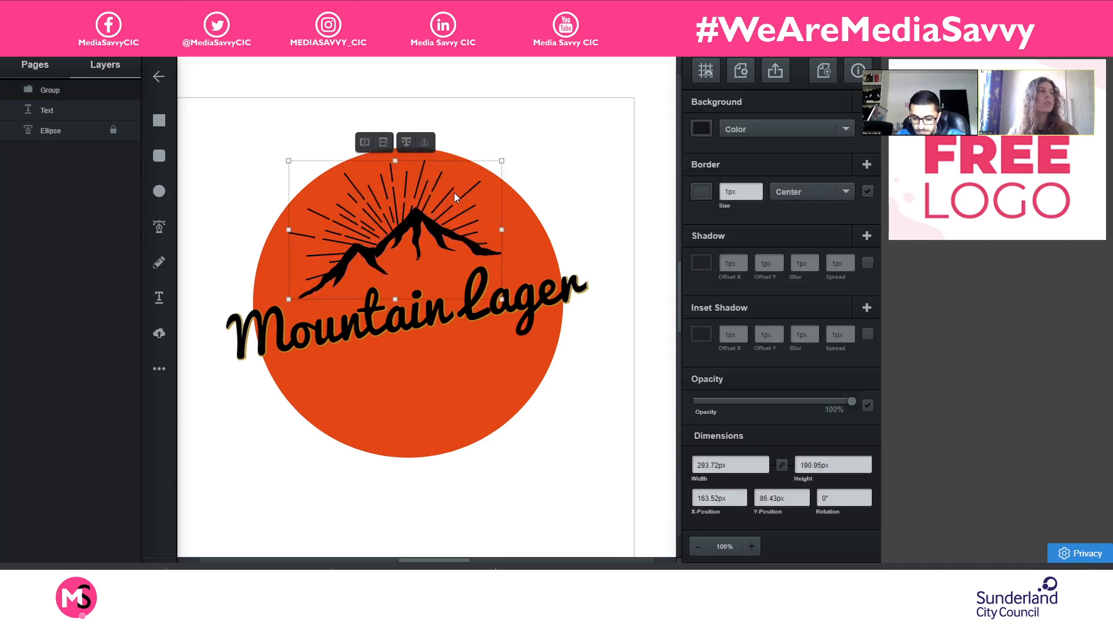
{"action": "left_click", "coordinate": [500, 173]}
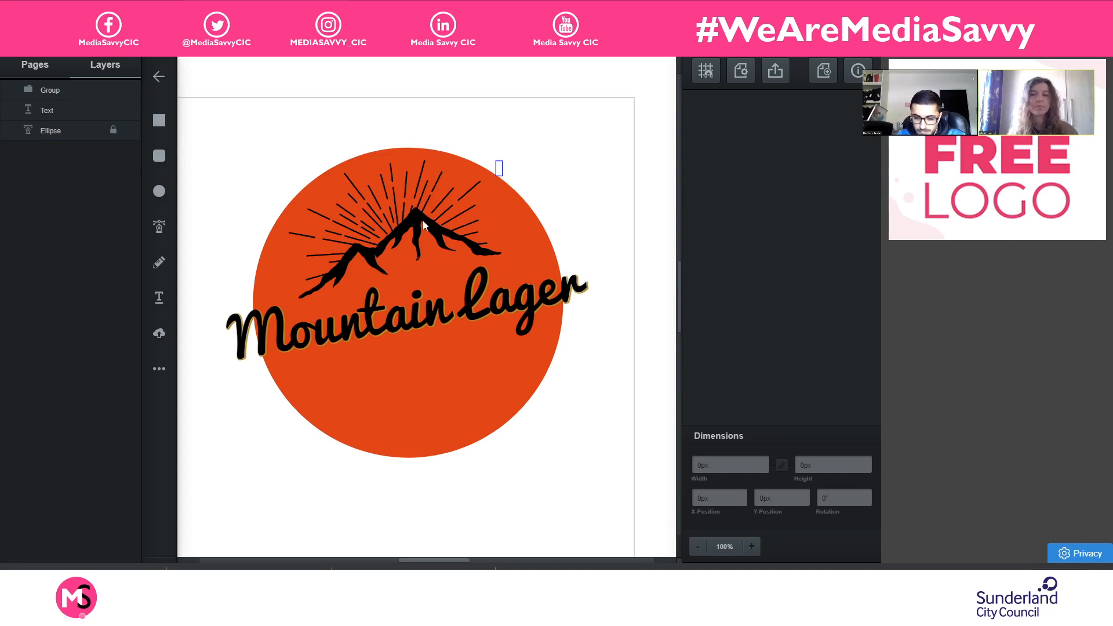
{"action": "left_click", "coordinate": [478, 202]}
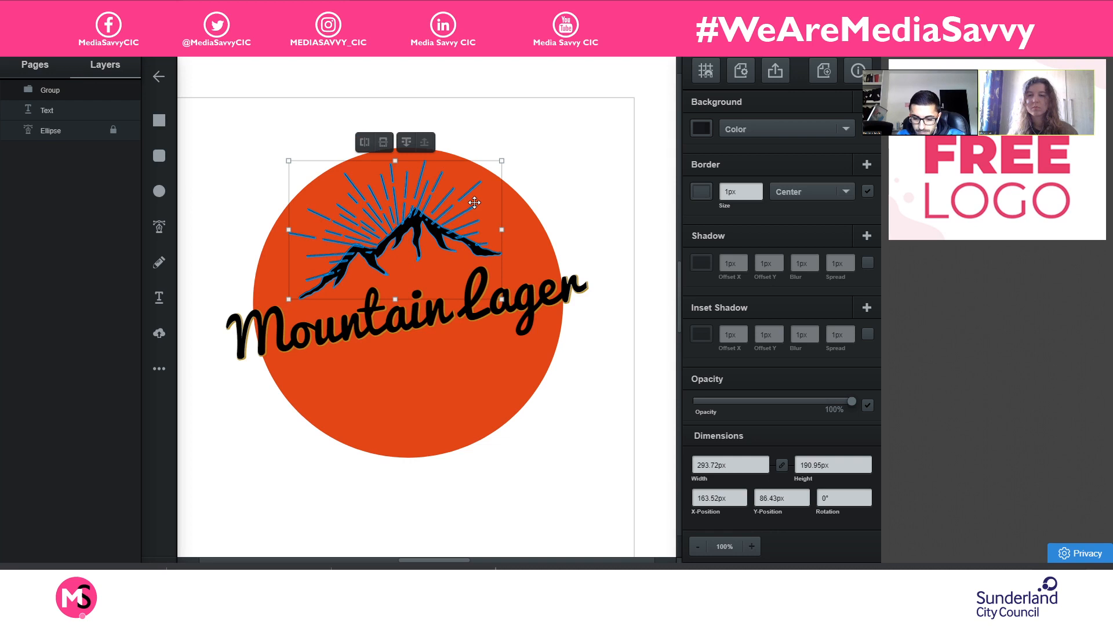
{"action": "left_click", "coordinate": [1100, 578]}
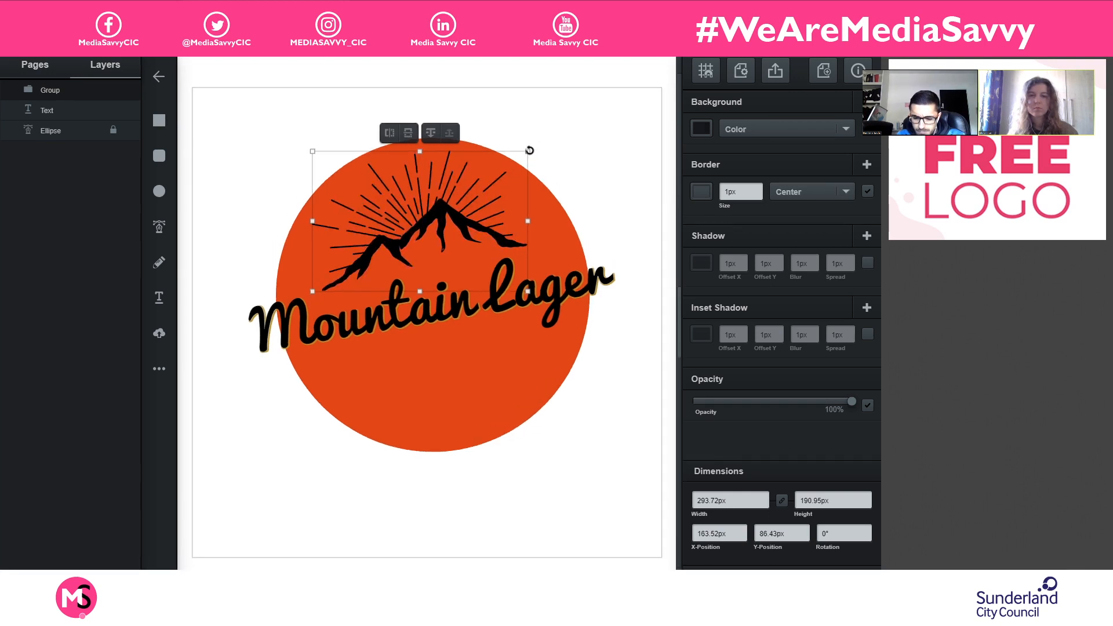
{"action": "left_click_drag", "start_coordinate": [528, 152], "coordinate": [515, 178]}
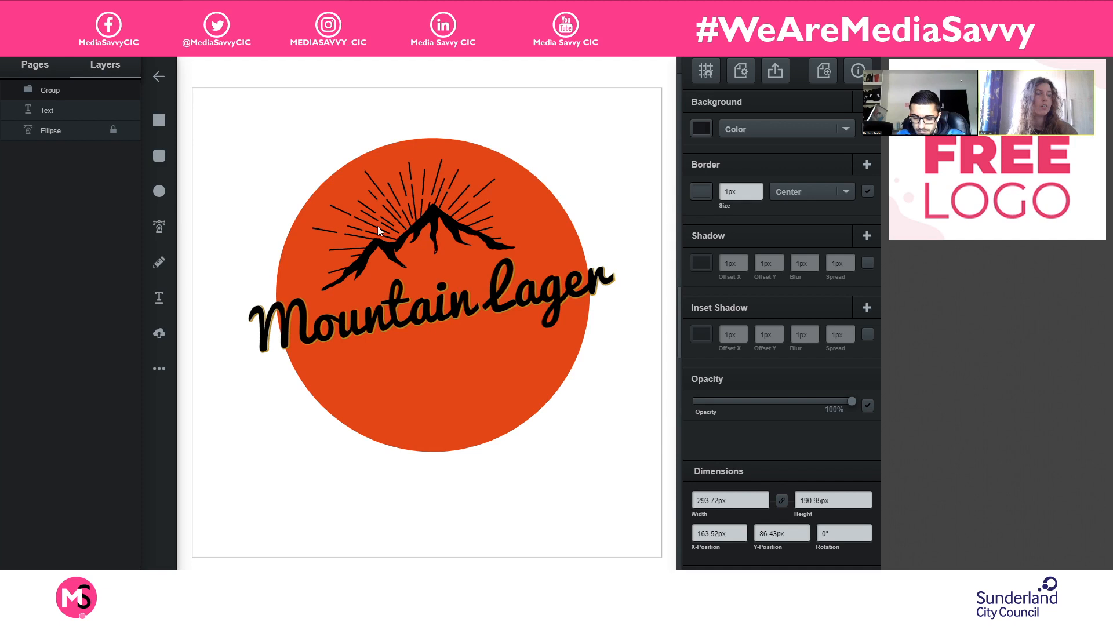
{"action": "left_click", "coordinate": [423, 217]}
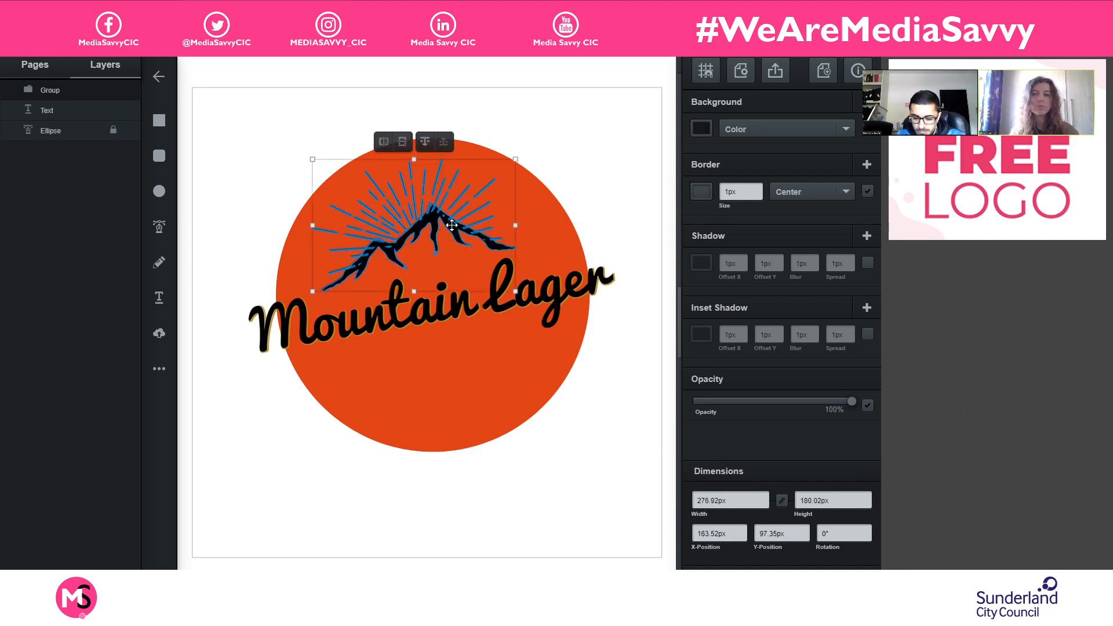
- Reposition the mountain group centrally above the lettering at about X 169.46 px, Y 91.17 px, and deselect it
{"action": "left_click_drag", "start_coordinate": [432, 216], "coordinate": [457, 222]}
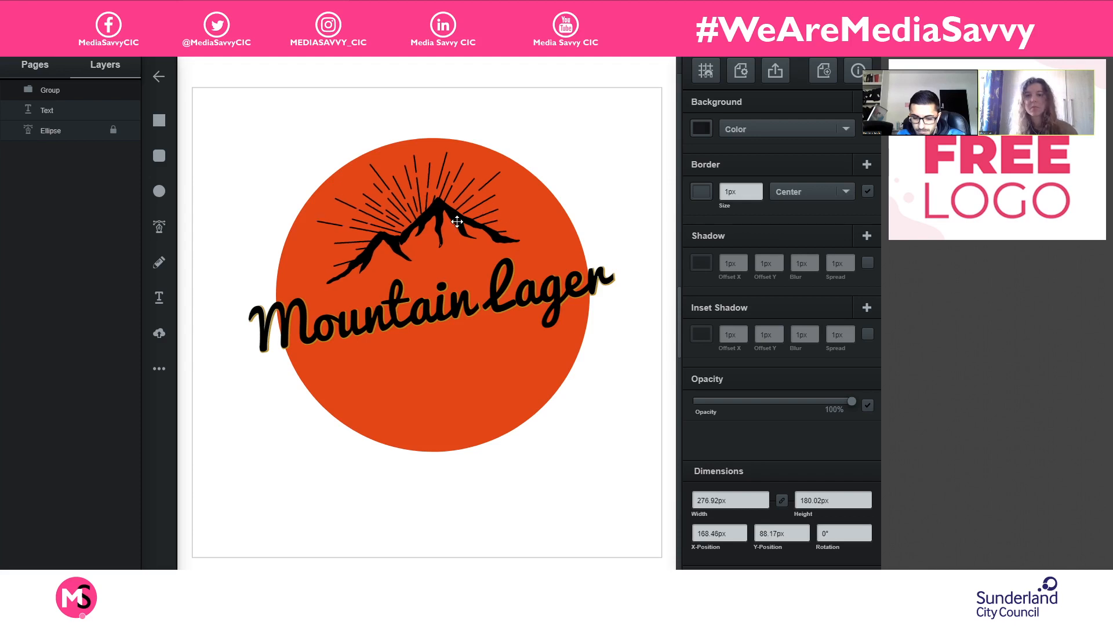
{"action": "key", "text": "Down"}
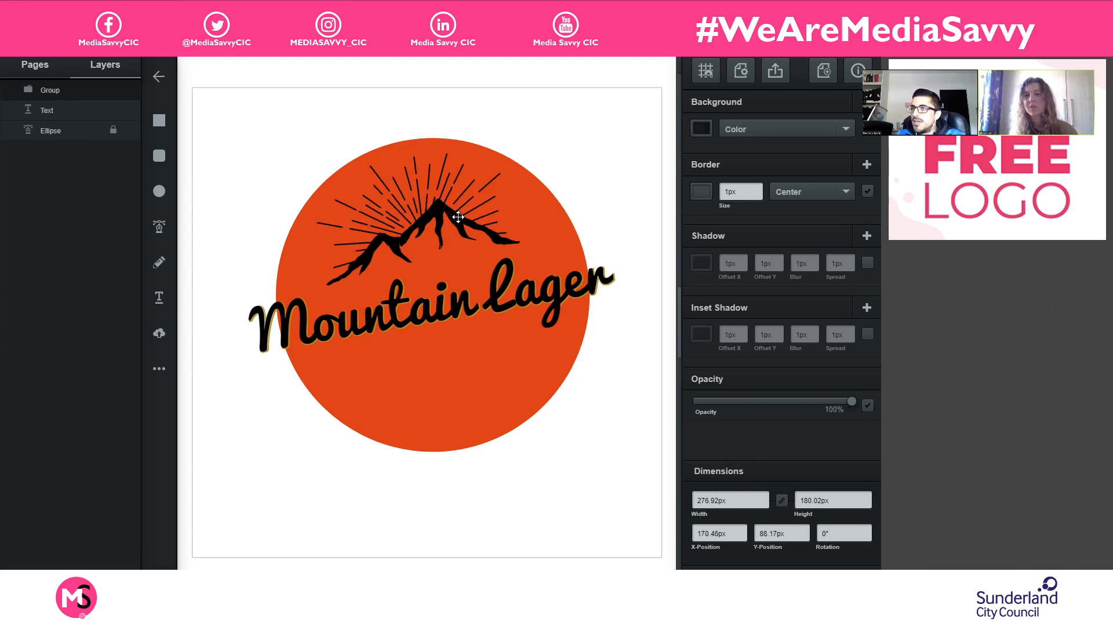
{"action": "key", "text": "Down"}
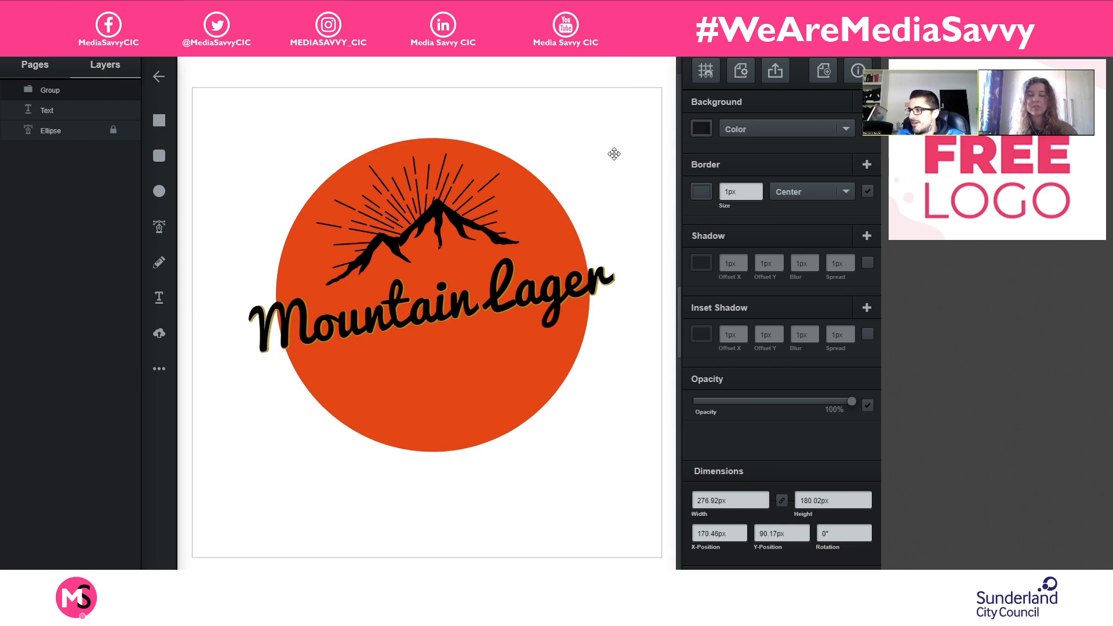
{"action": "key", "text": "Left"}
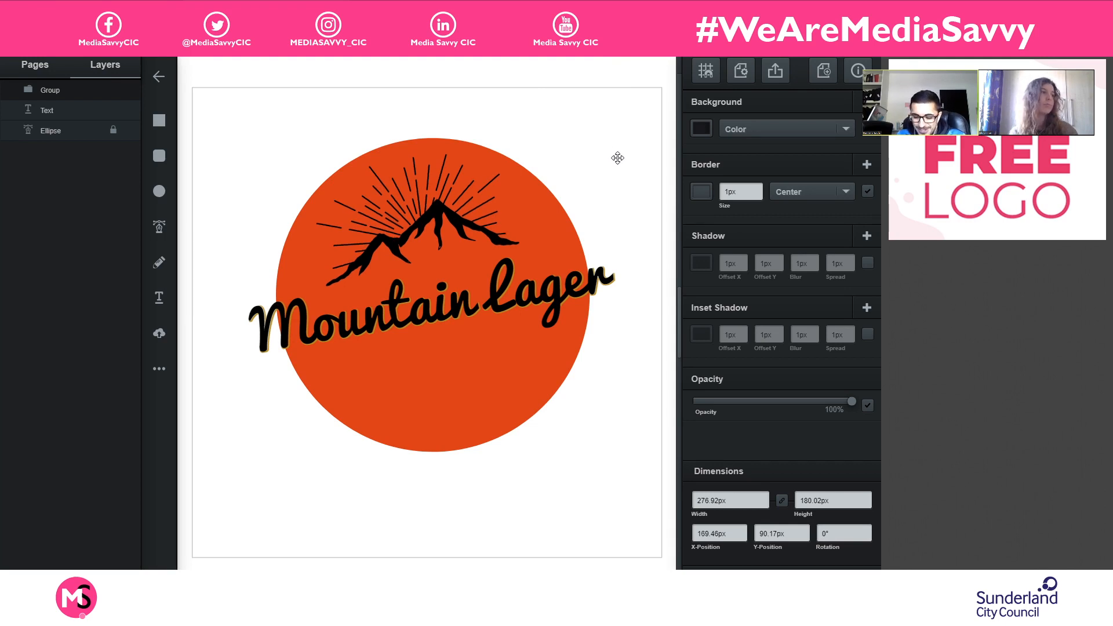
{"action": "key", "text": "Down"}
{"action": "left_click", "coordinate": [627, 180]}
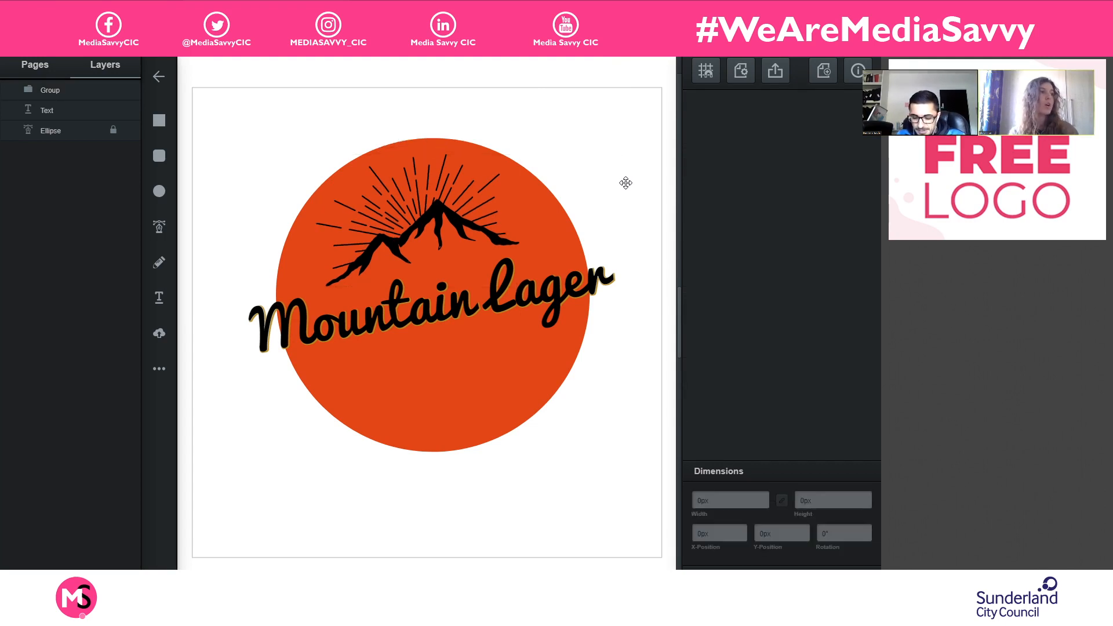
- Lock the Text layer and ungroup the mountain graphic into its separate paths
{"action": "left_click", "coordinate": [438, 210]}
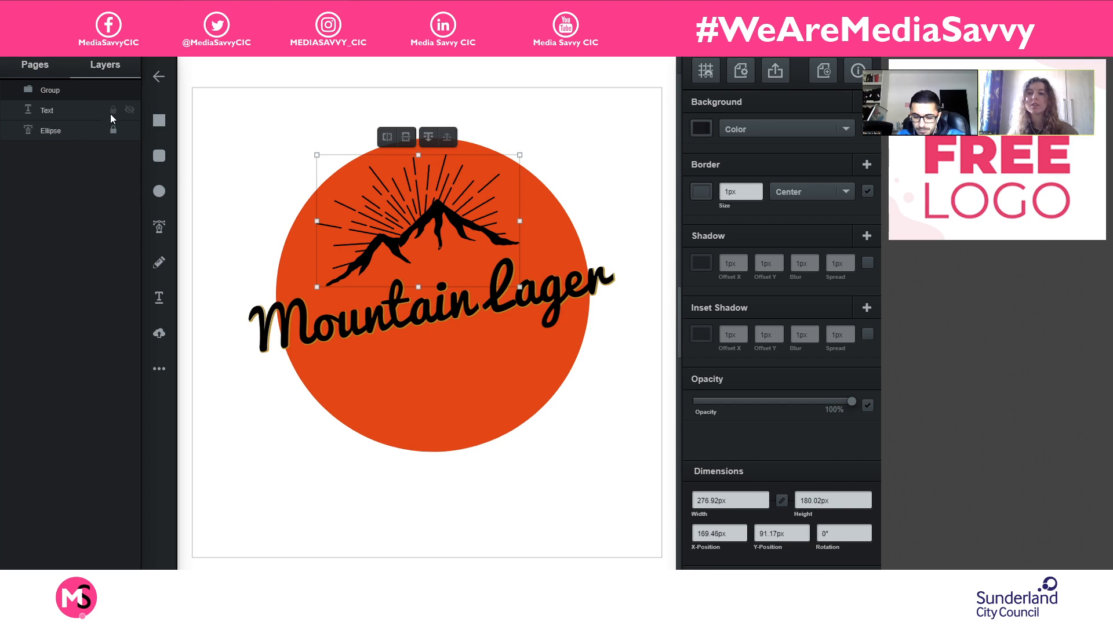
{"action": "double_click", "coordinate": [93, 85]}
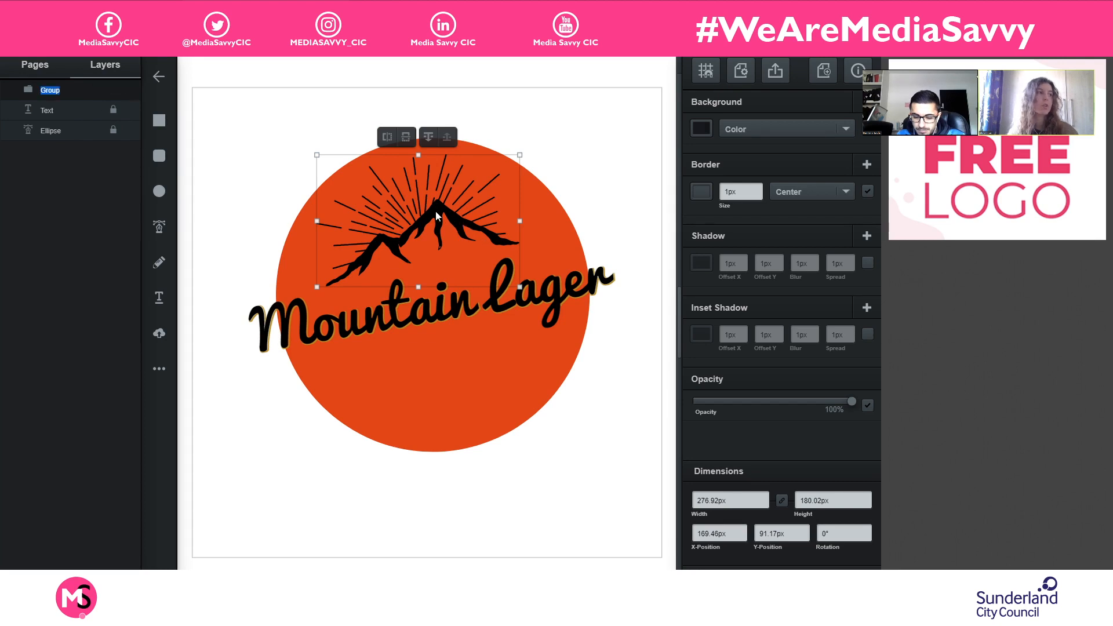
{"action": "right_click", "coordinate": [437, 216]}
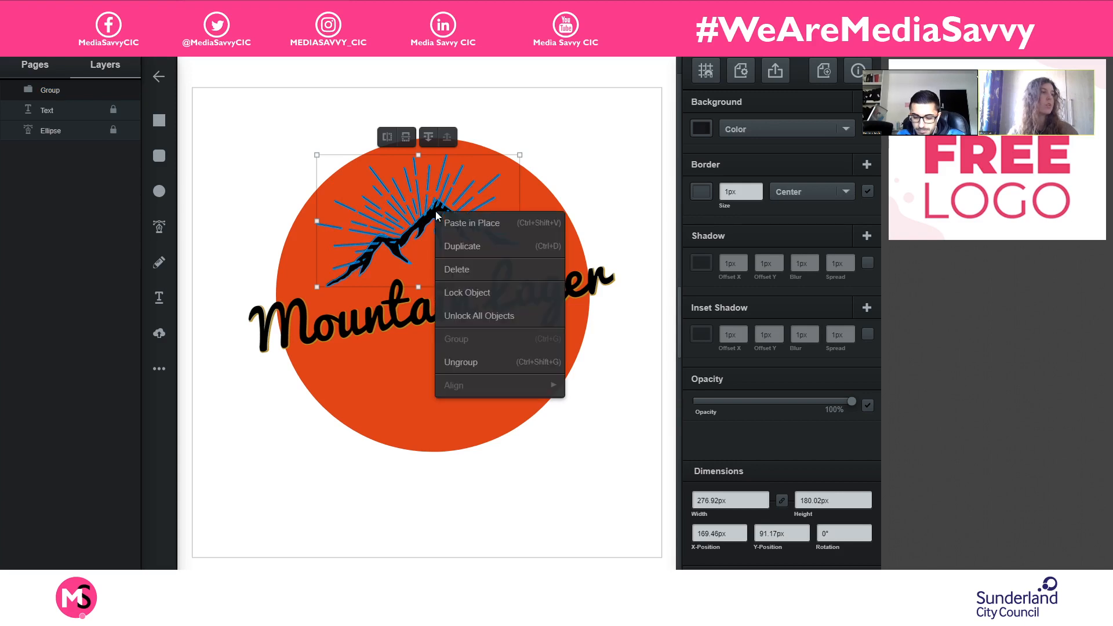
{"action": "left_click", "coordinate": [482, 362]}
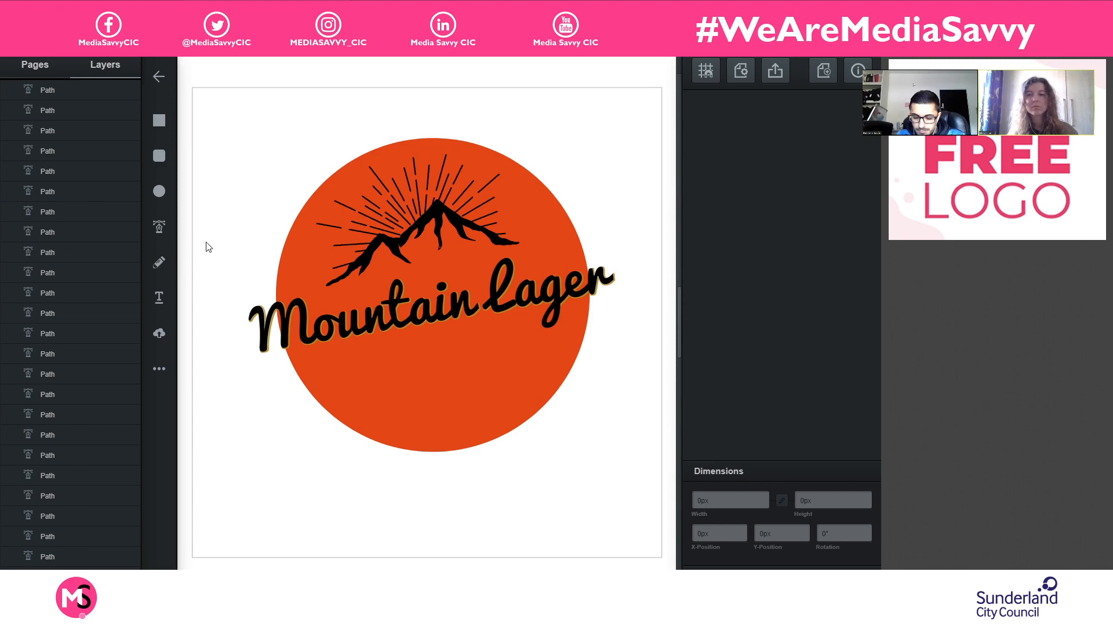
- Change the background color of the mountain range path to white, leaving the sun rays black
{"action": "left_click", "coordinate": [439, 226]}
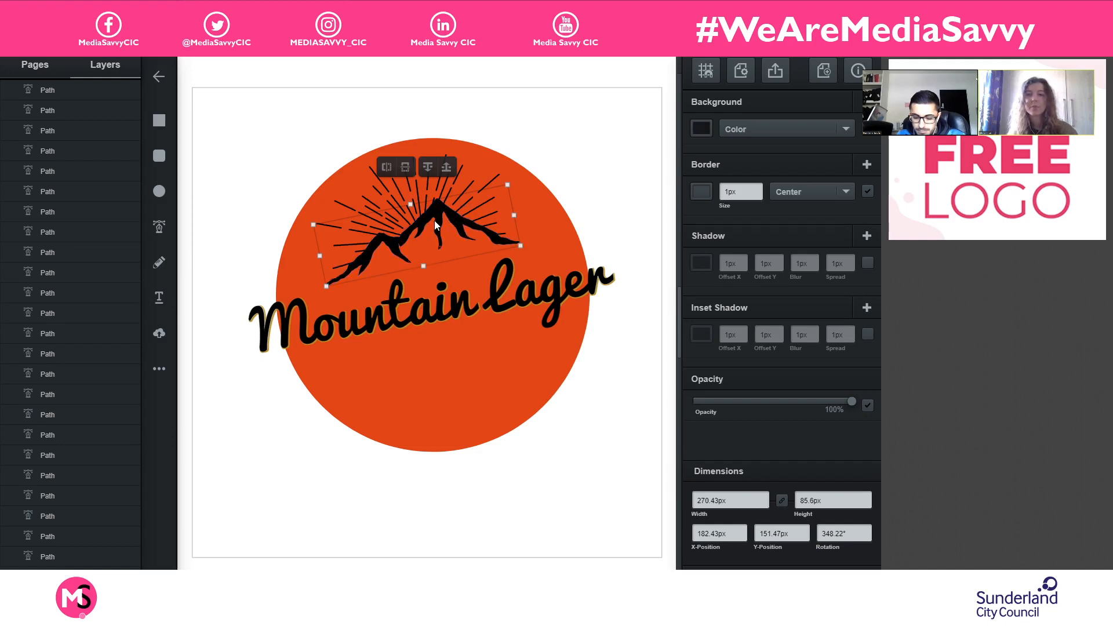
{"action": "left_click", "coordinate": [702, 129]}
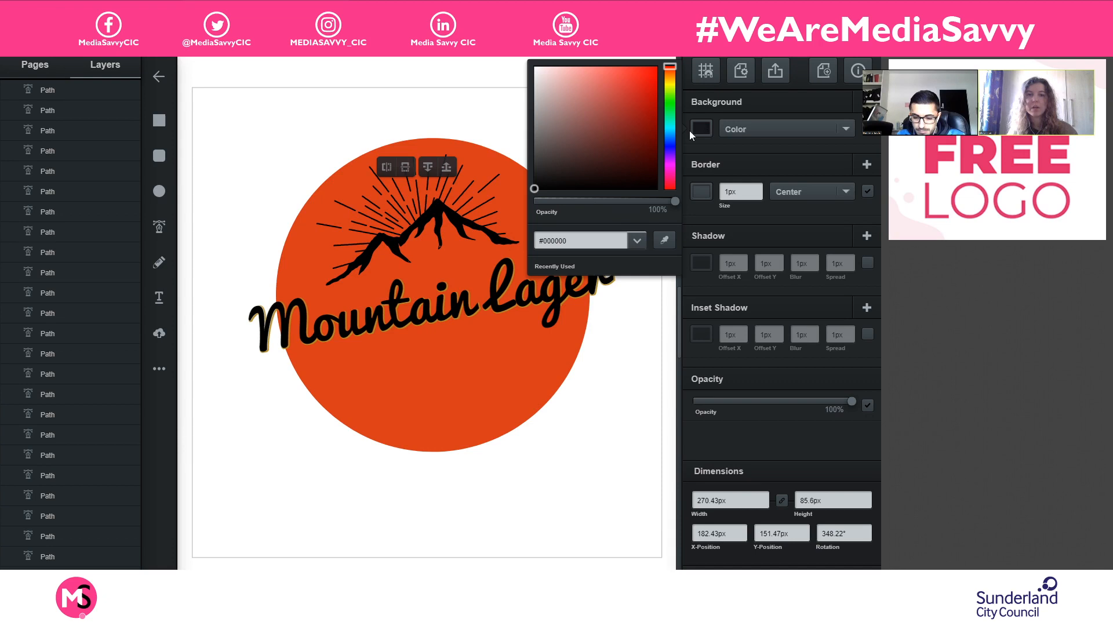
{"action": "left_click_drag", "start_coordinate": [547, 94], "coordinate": [534, 65]}
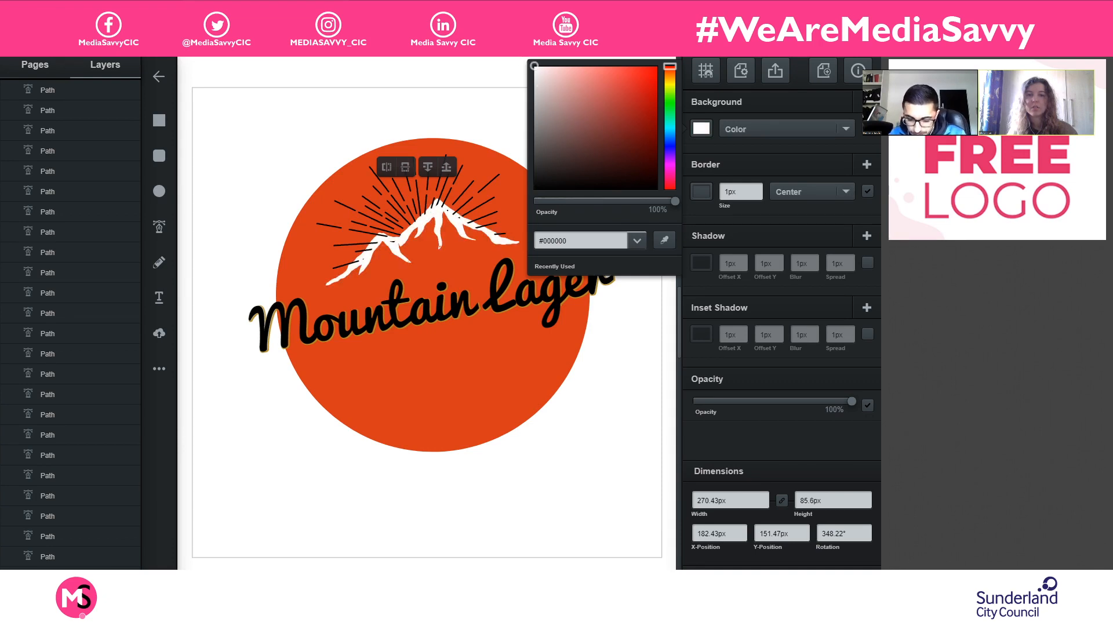
{"action": "left_click", "coordinate": [454, 227]}
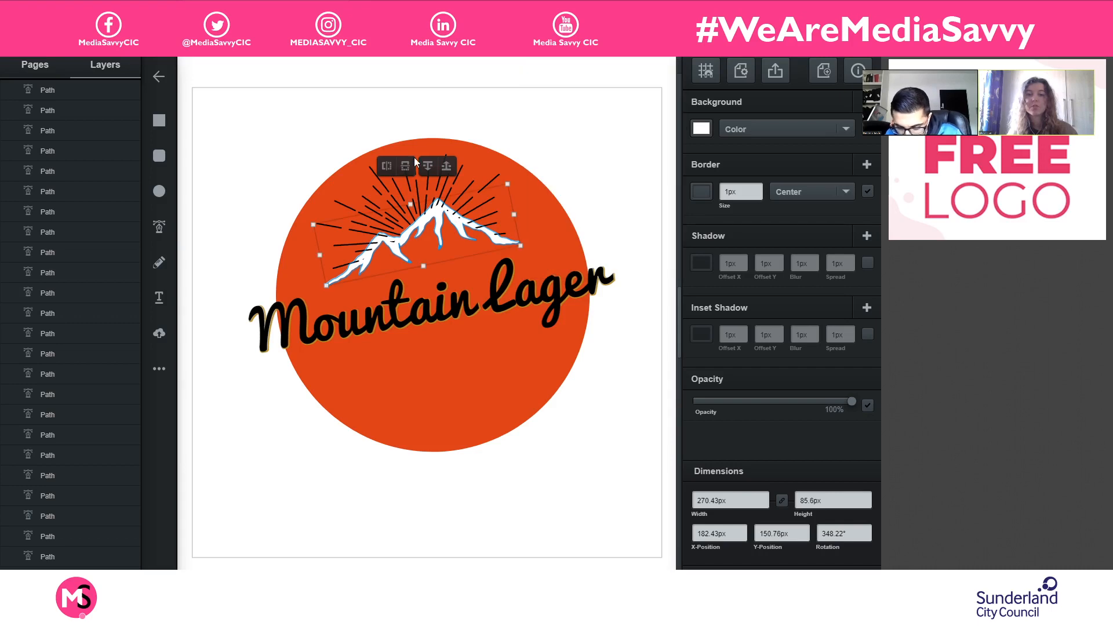
- Move the white mountain path to the top of the layer list and rename its layer "Mountain"
{"action": "left_click", "coordinate": [386, 166]}
{"action": "left_click", "coordinate": [386, 168]}
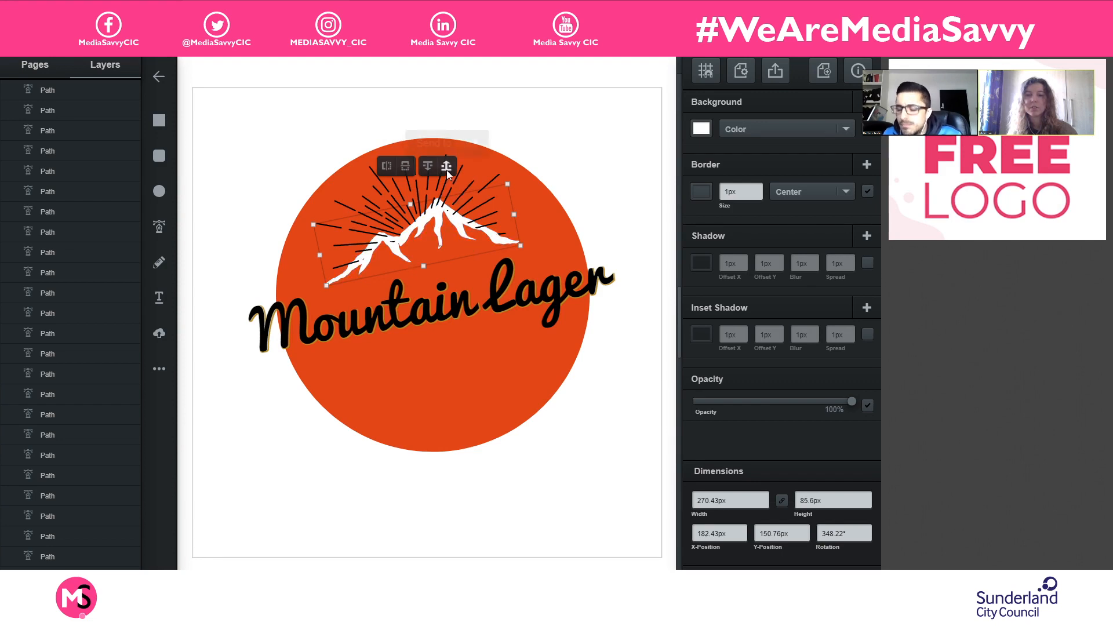
{"action": "scroll", "coordinate": [65, 311], "scroll_direction": "down", "scroll_amount": 5}
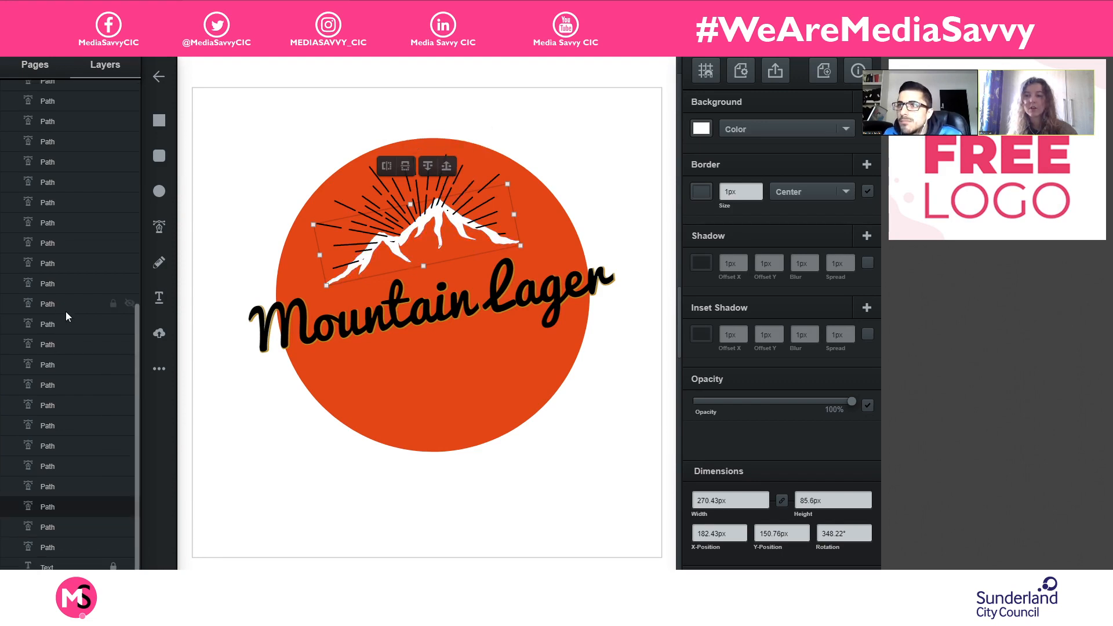
{"action": "left_click_drag", "start_coordinate": [66, 207], "coordinate": [62, 87]}
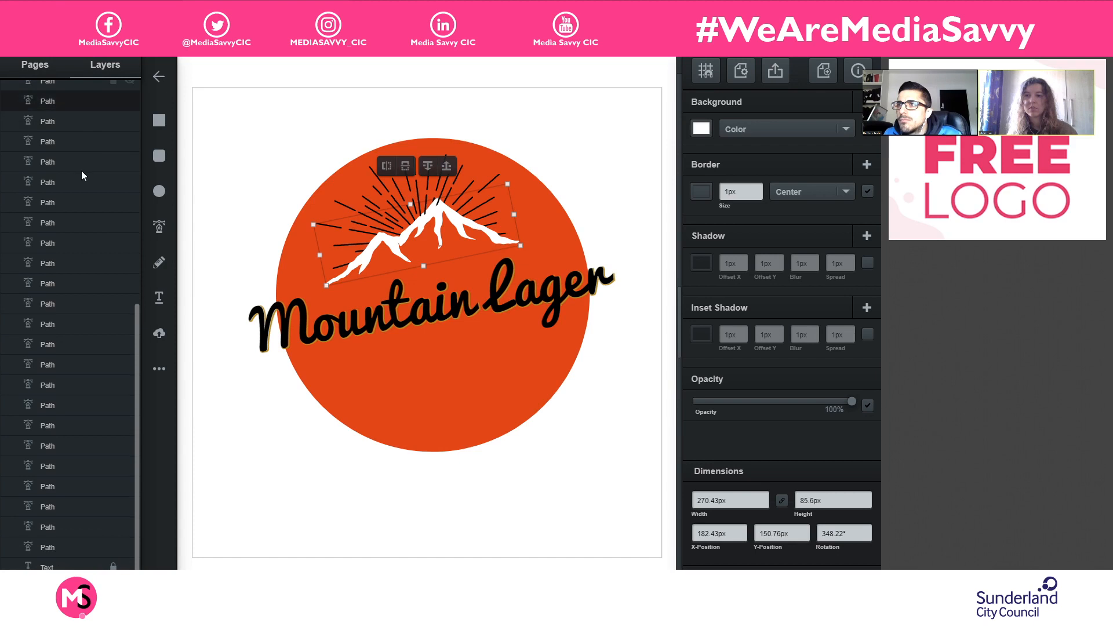
{"action": "scroll", "coordinate": [75, 177], "scroll_direction": "up", "scroll_amount": 4}
{"action": "left_click_drag", "start_coordinate": [62, 315], "coordinate": [85, 98]}
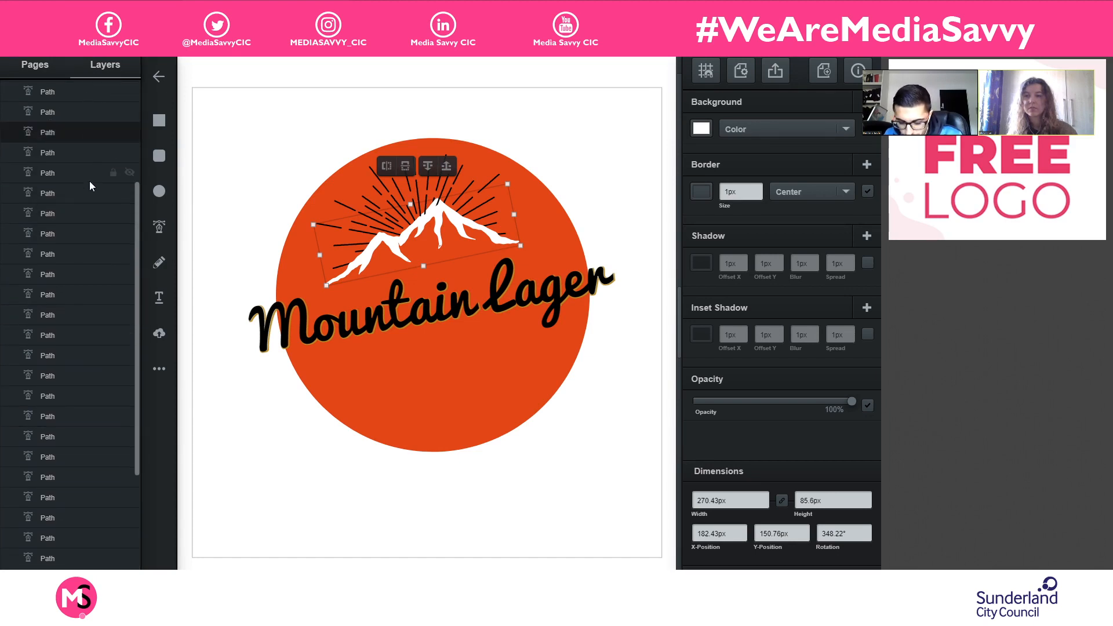
{"action": "scroll", "coordinate": [89, 184], "scroll_direction": "up", "scroll_amount": 3}
{"action": "left_click_drag", "start_coordinate": [62, 310], "coordinate": [79, 82]}
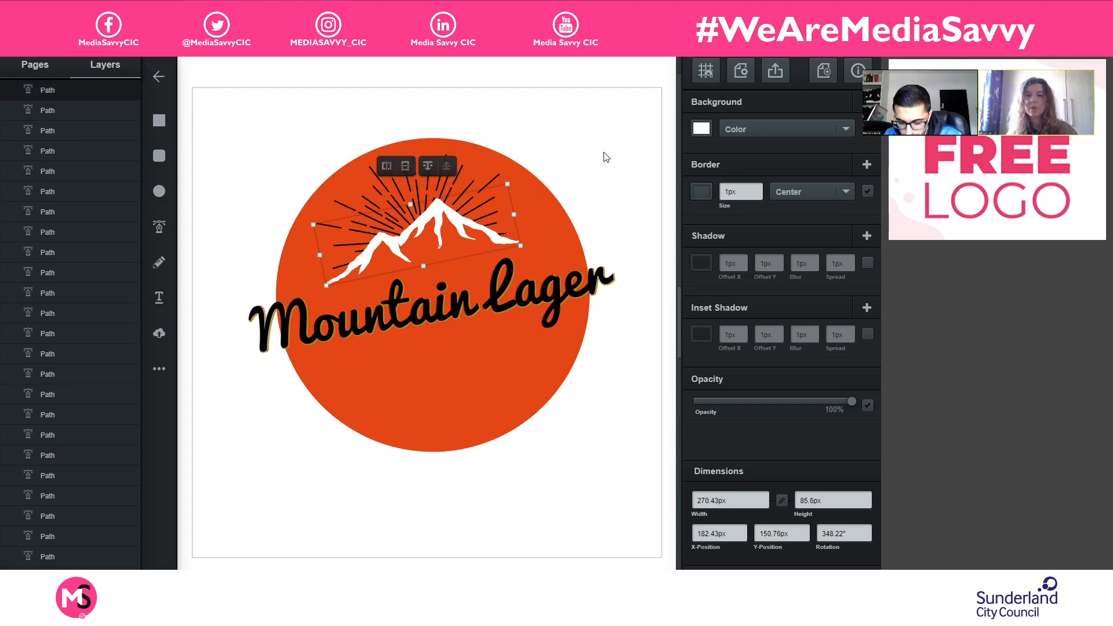
{"action": "left_click", "coordinate": [588, 150]}
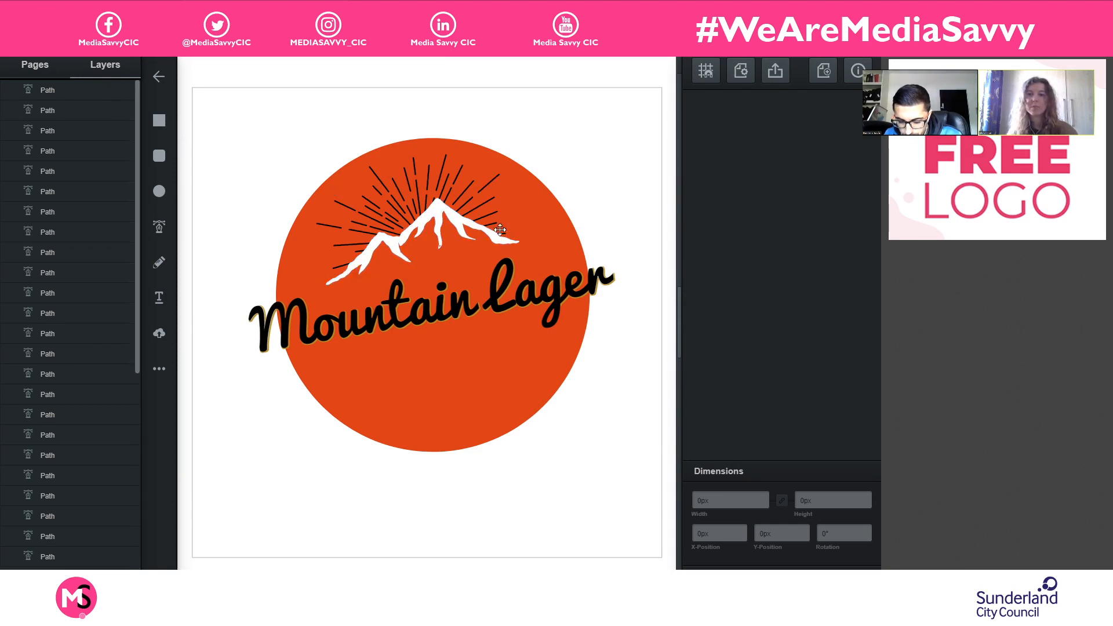
{"action": "left_click", "coordinate": [451, 214]}
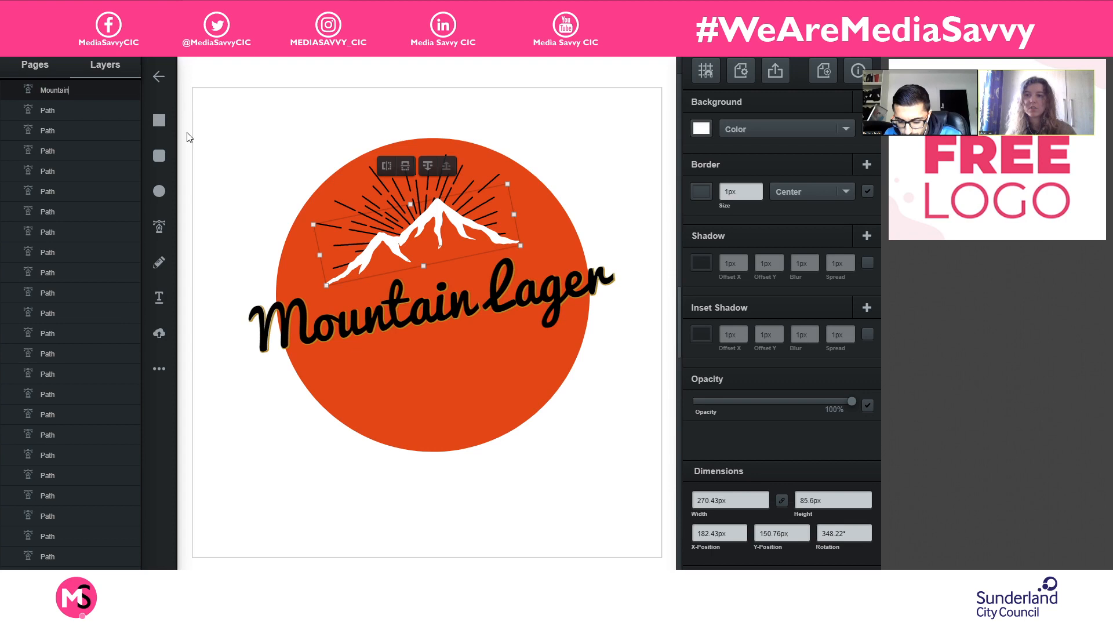
- Select all the sun ray paths and match their background color to the lettering's gold shadow by sampling it, then deselect them
{"action": "left_click", "coordinate": [63, 114]}
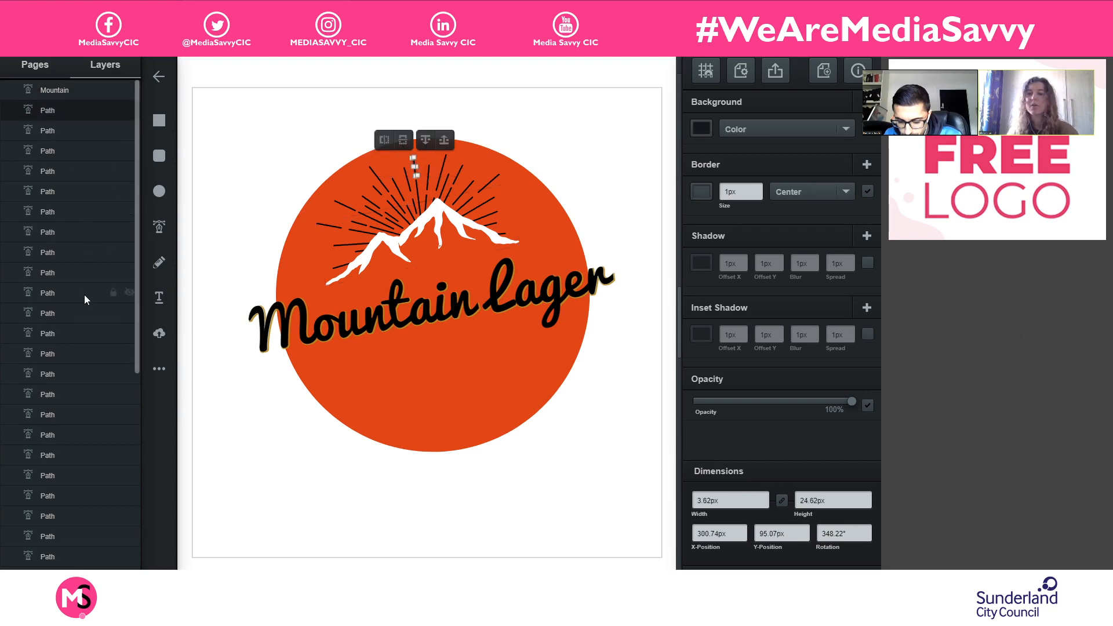
{"action": "scroll", "coordinate": [78, 400], "scroll_direction": "down", "scroll_amount": 2}
{"action": "scroll", "coordinate": [78, 401], "scroll_direction": "down", "scroll_amount": 5}
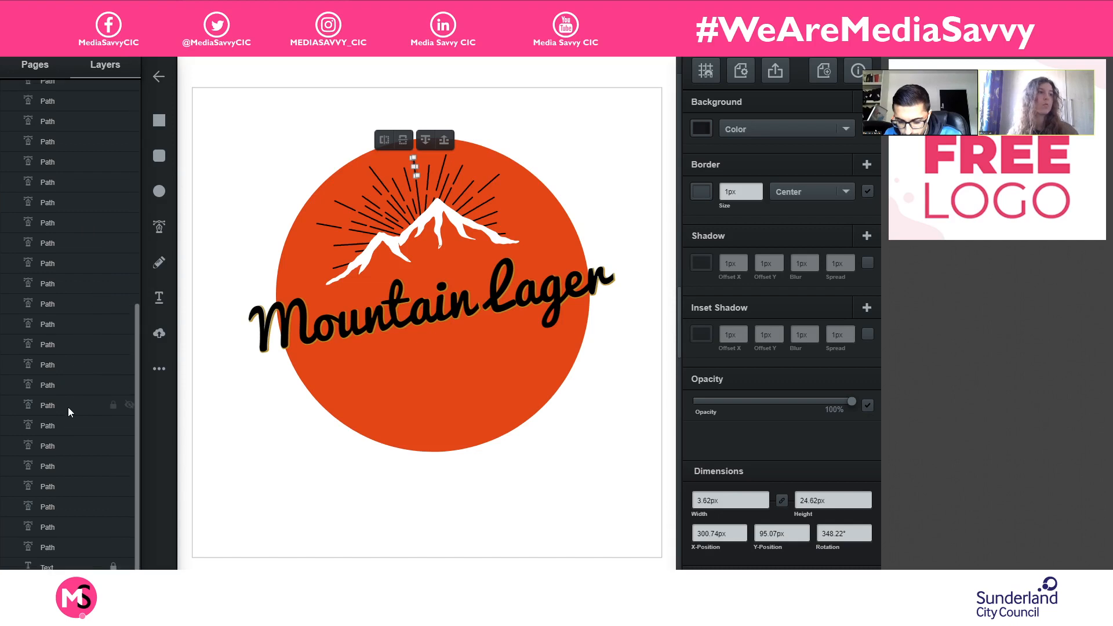
{"action": "left_click", "coordinate": [75, 548], "text": "shift"}
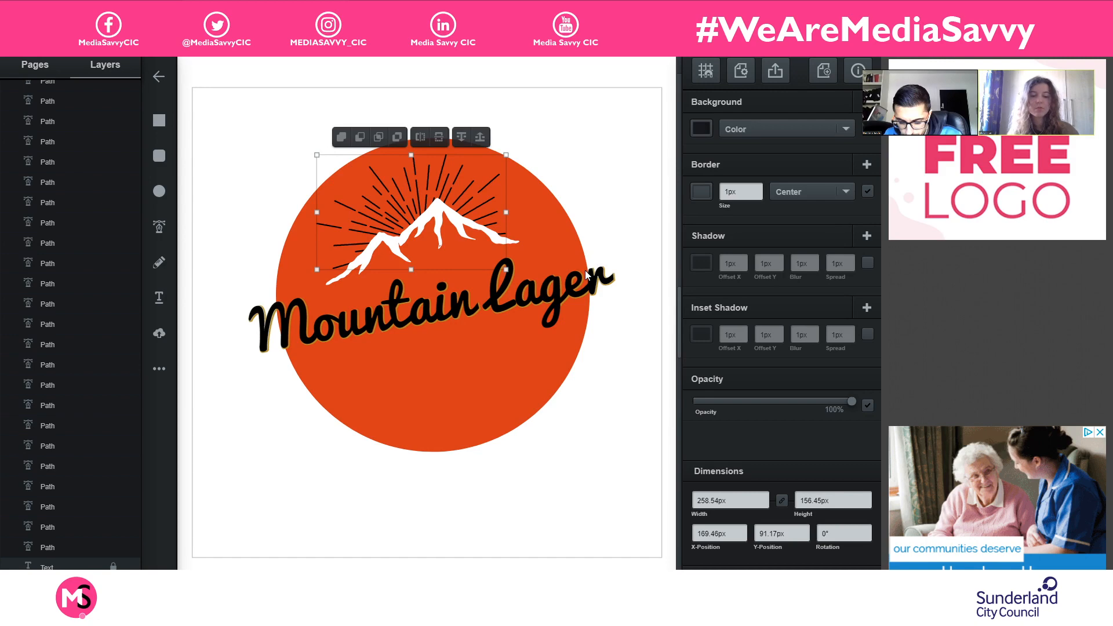
{"action": "scroll", "coordinate": [583, 271], "scroll_direction": "up", "scroll_amount": 5}
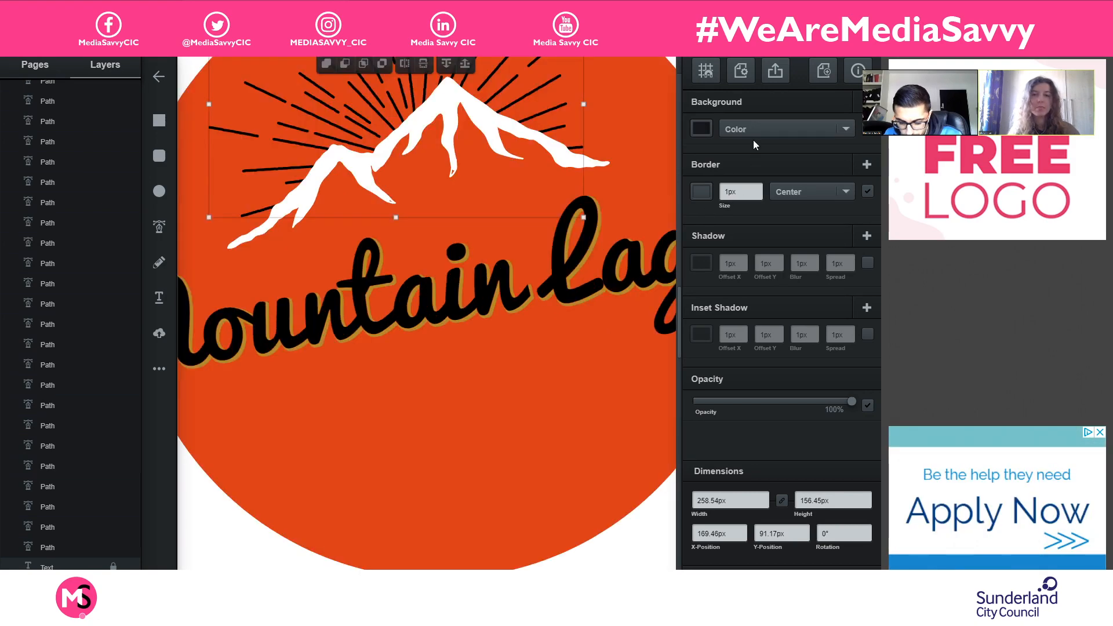
{"action": "left_click", "coordinate": [702, 128]}
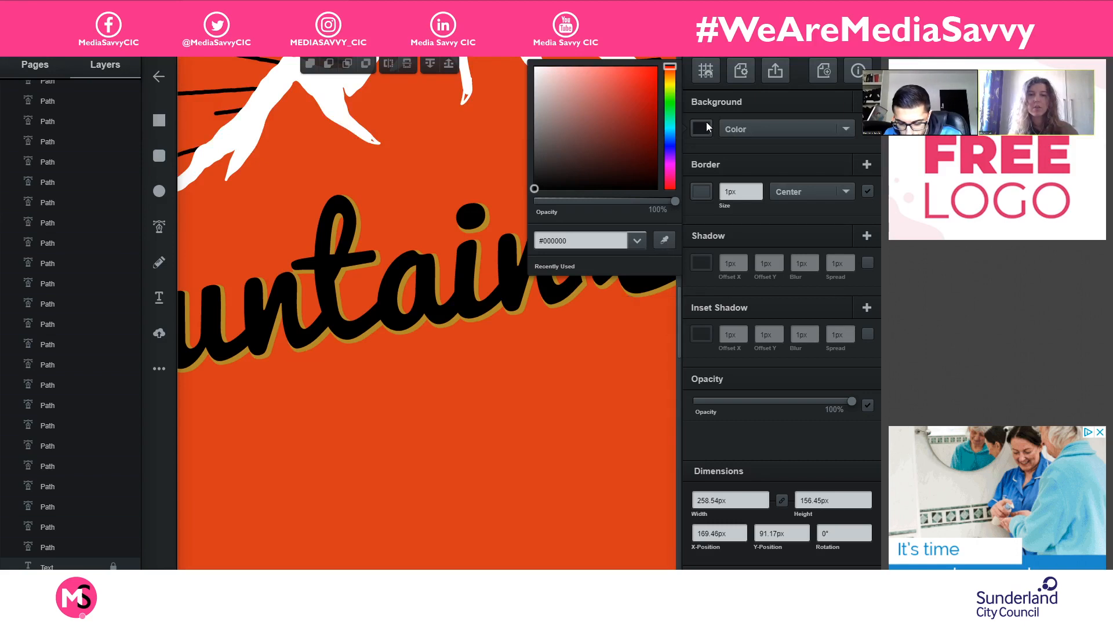
{"action": "left_click", "coordinate": [658, 242]}
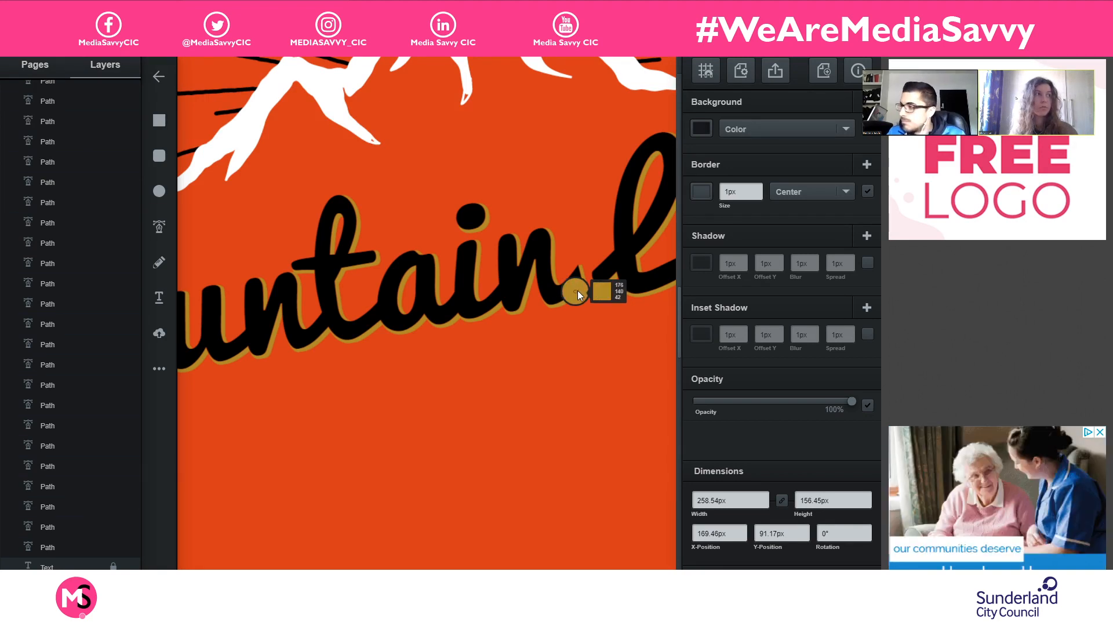
{"action": "left_click", "coordinate": [577, 291]}
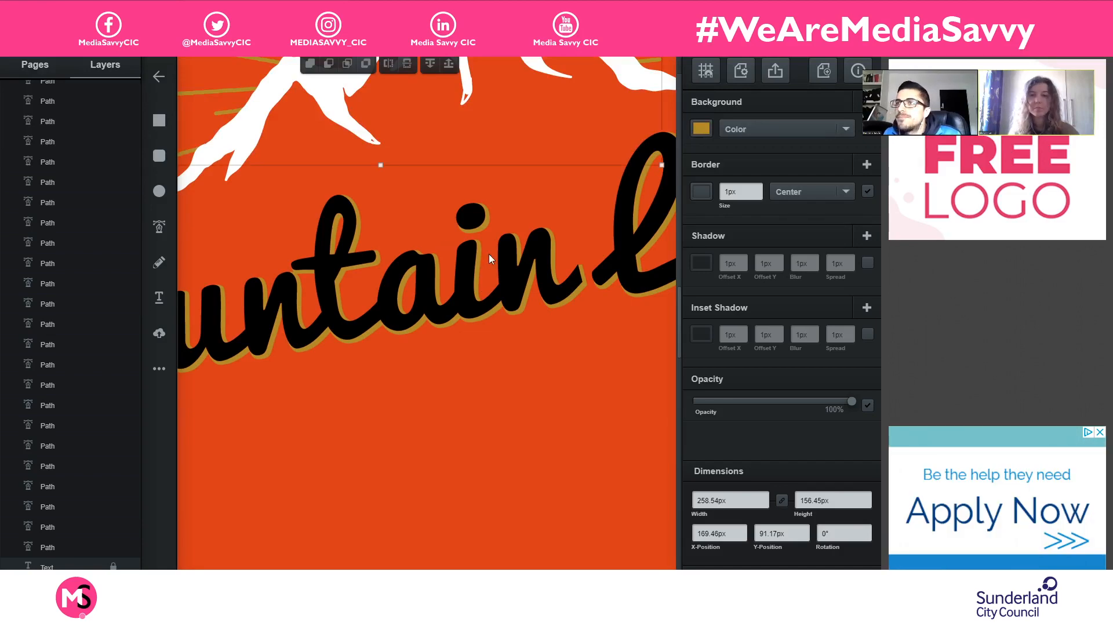
{"action": "scroll", "coordinate": [489, 252], "scroll_direction": "up", "scroll_amount": 3}
{"action": "scroll", "coordinate": [483, 254], "scroll_direction": "down", "scroll_amount": 5}
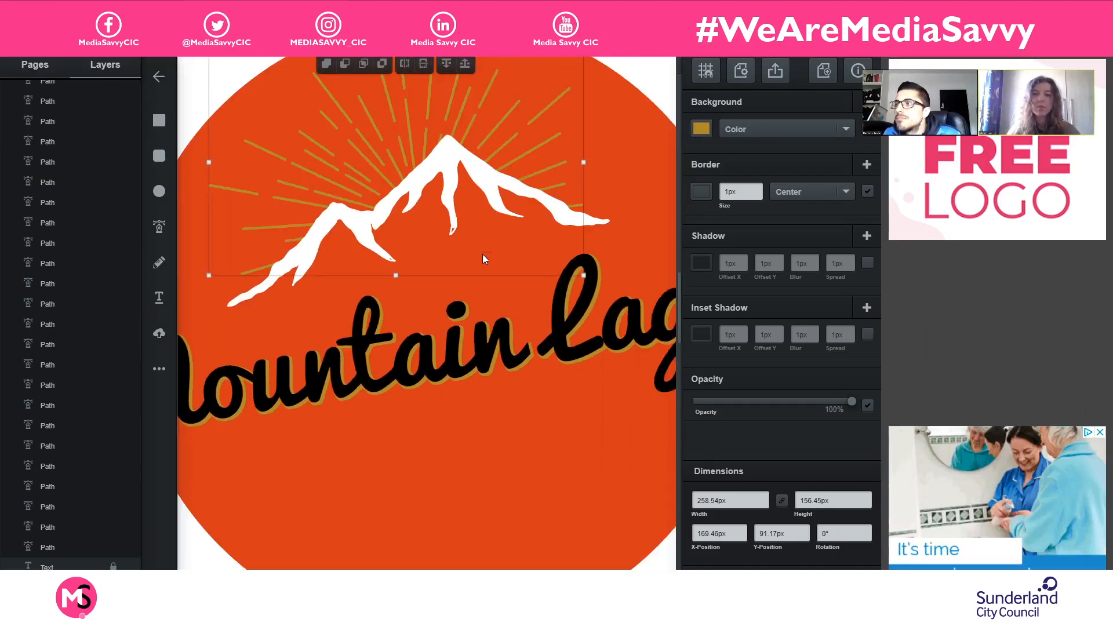
{"action": "left_click", "coordinate": [588, 94]}
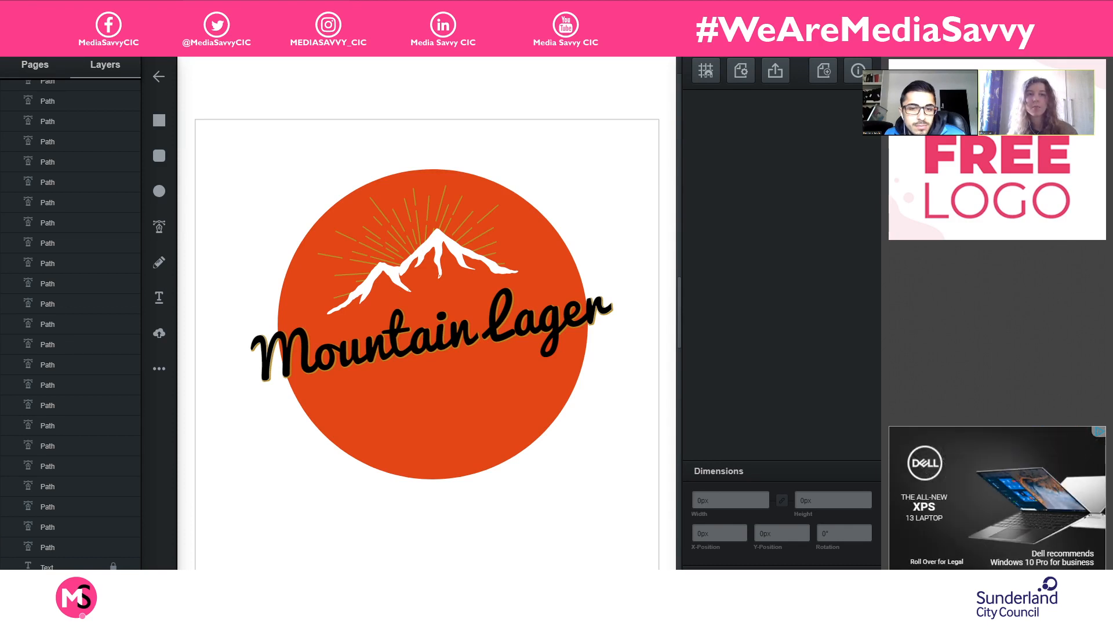
- Open the website vectr.com in a new browser tab
{"action": "key", "text": "ctrl+t"}
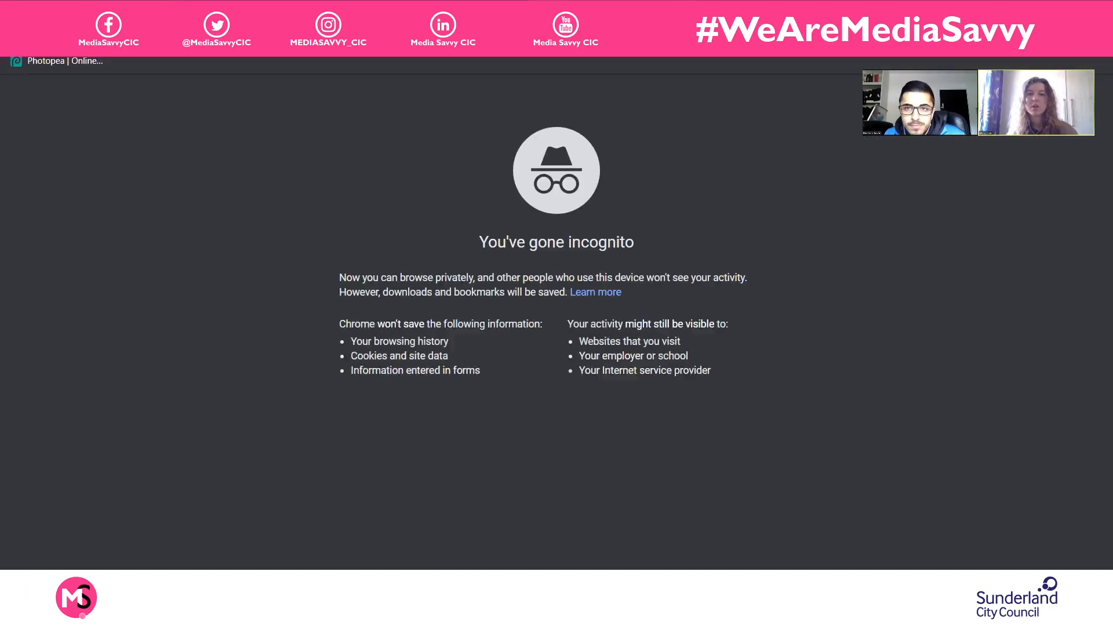
{"action": "type", "text": "vectr."}
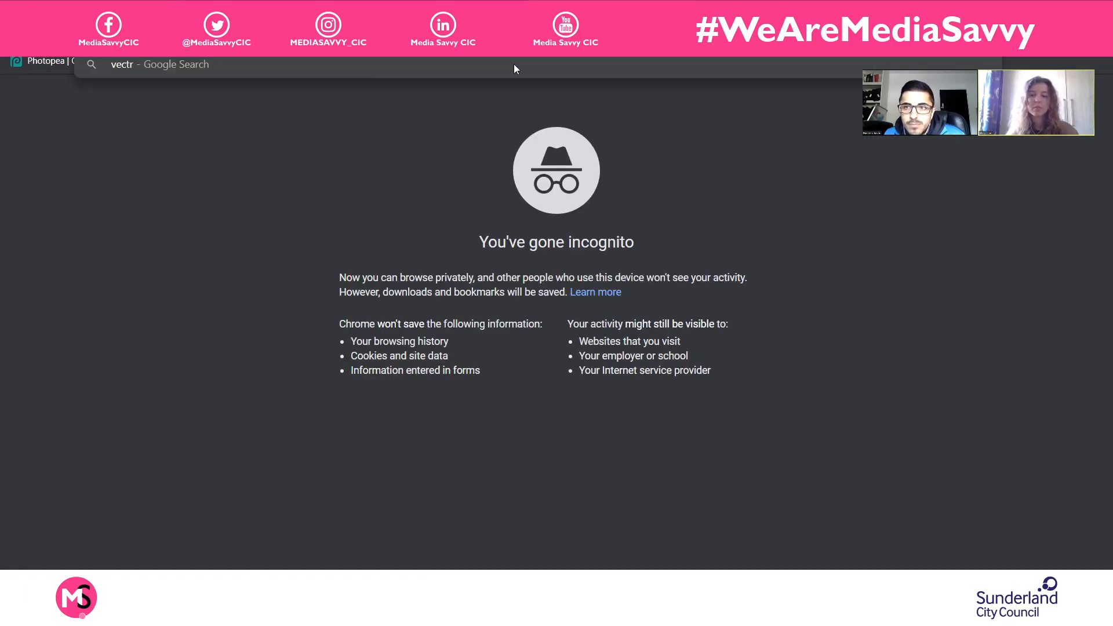
{"action": "type", "text": "com"}
{"action": "key", "text": "Return"}
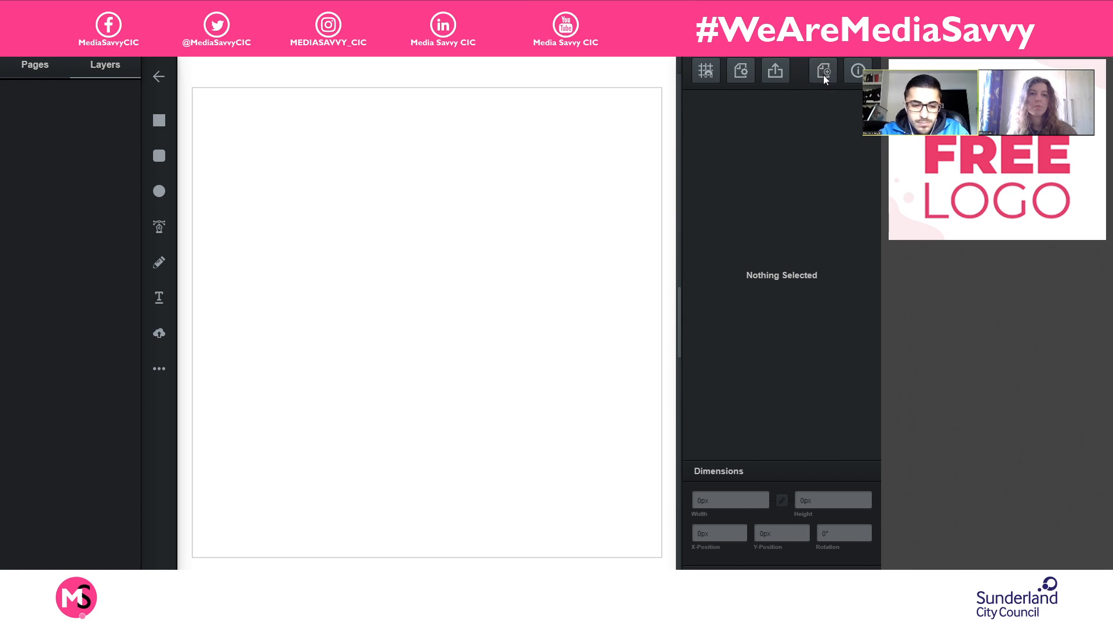
{"action": "scroll", "coordinate": [450, 123], "scroll_direction": "up", "scroll_amount": 2}
{"action": "scroll", "coordinate": [450, 123], "scroll_direction": "down", "scroll_amount": 1}
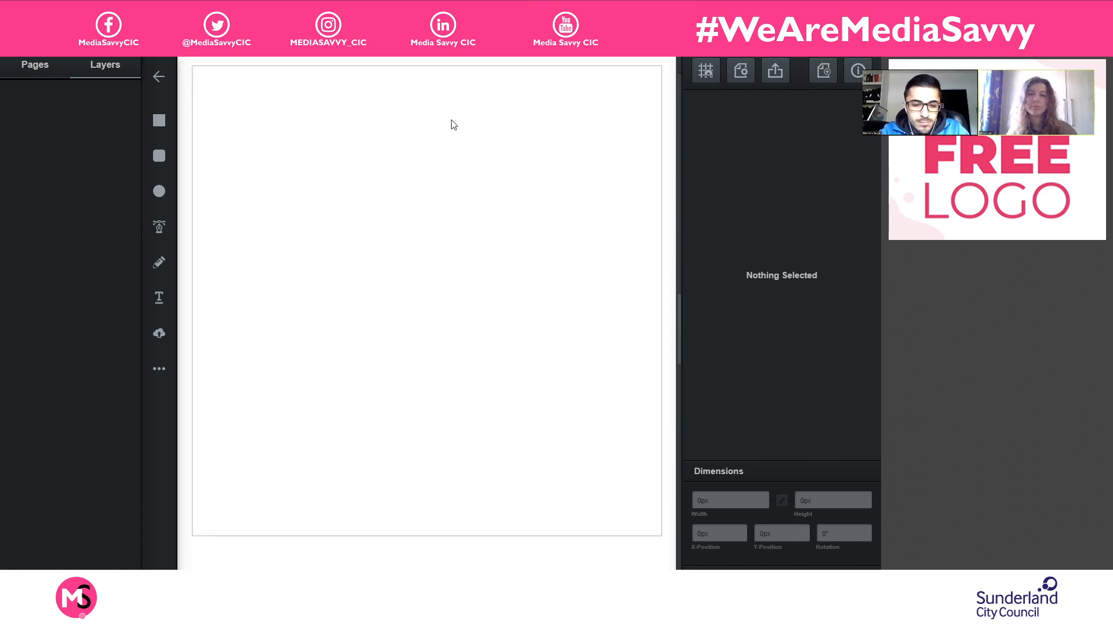
{"action": "scroll", "coordinate": [450, 123], "scroll_direction": "up", "scroll_amount": 3}
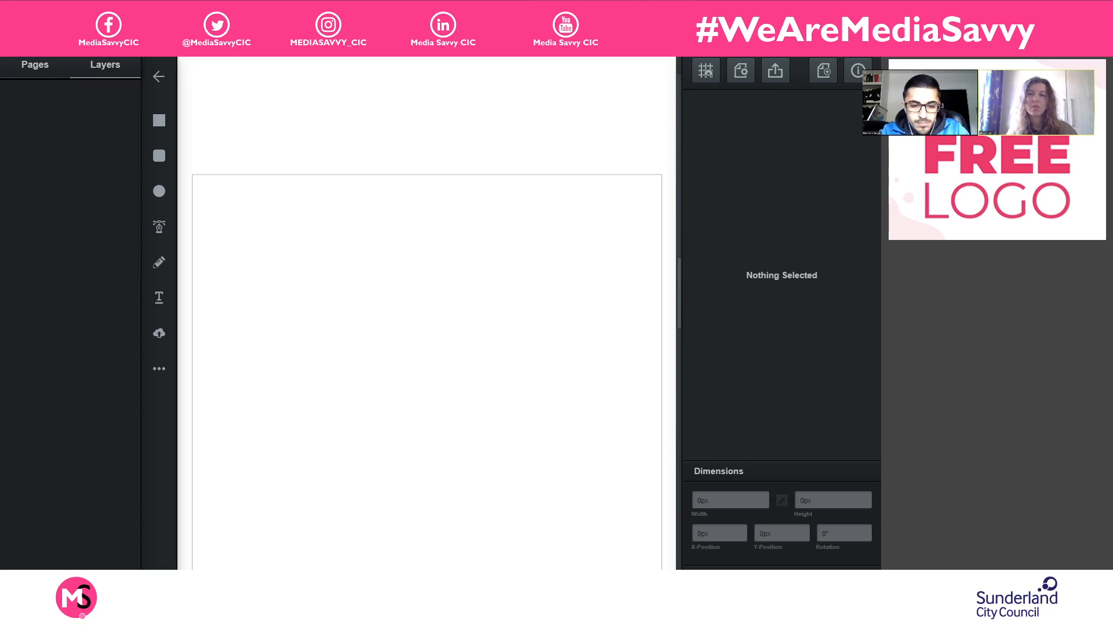
{"action": "scroll", "coordinate": [502, 322], "scroll_direction": "down", "scroll_amount": 4}
{"action": "scroll", "coordinate": [574, 425], "scroll_direction": "up", "scroll_amount": 3}
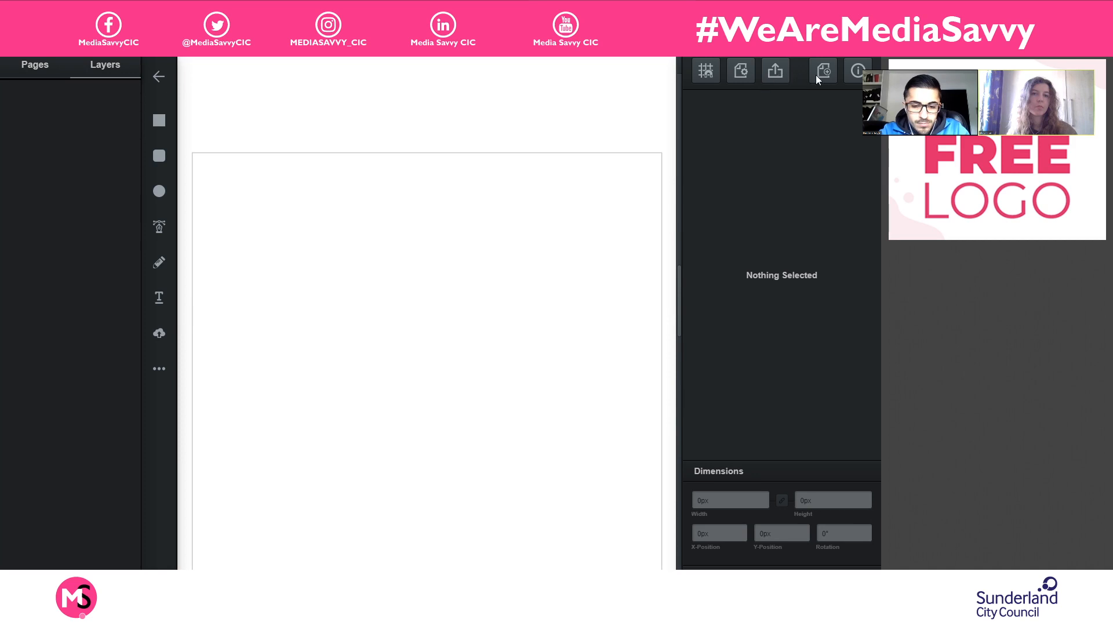
{"action": "scroll", "coordinate": [502, 312], "scroll_direction": "down", "scroll_amount": 3}
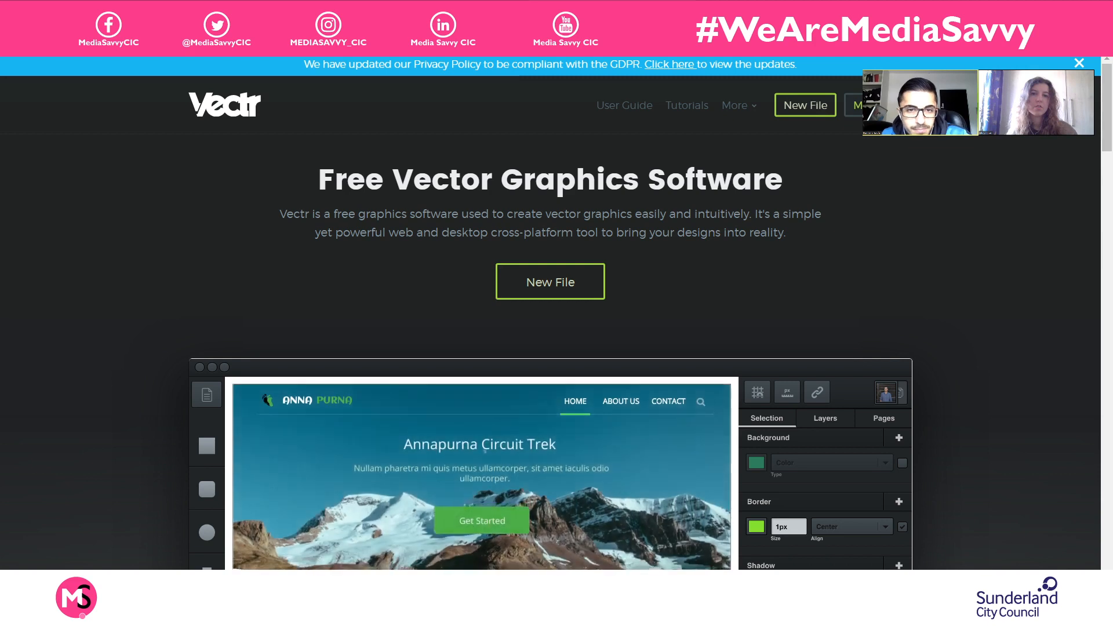
{"action": "left_click", "coordinate": [853, 105]}
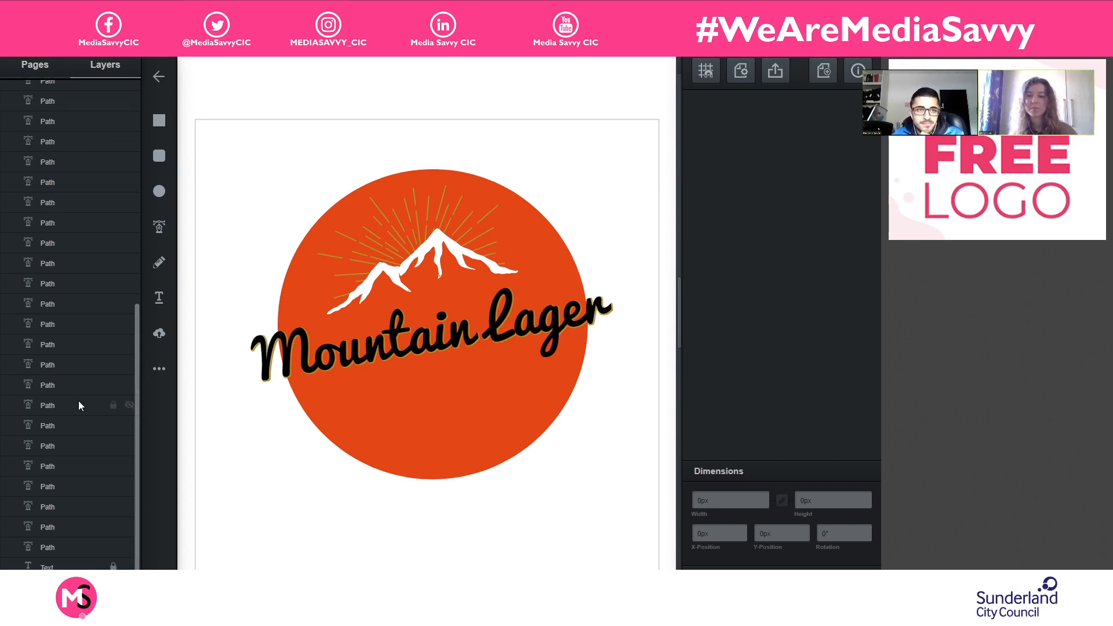
- Group all the sun ray paths under the layer name "Rays", and lock the Mountain and Rays layers
{"action": "scroll", "coordinate": [78, 400], "scroll_direction": "up", "scroll_amount": 2}
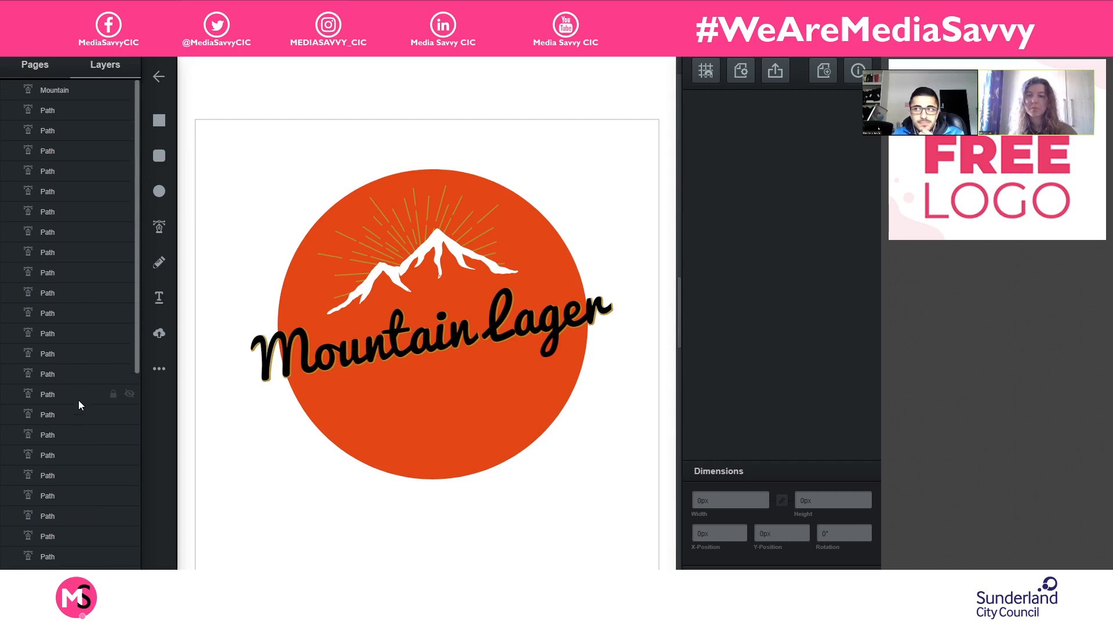
{"action": "left_click", "coordinate": [81, 105]}
{"action": "scroll", "coordinate": [86, 308], "scroll_direction": "down", "scroll_amount": 2}
{"action": "scroll", "coordinate": [86, 308], "scroll_direction": "down", "scroll_amount": 3}
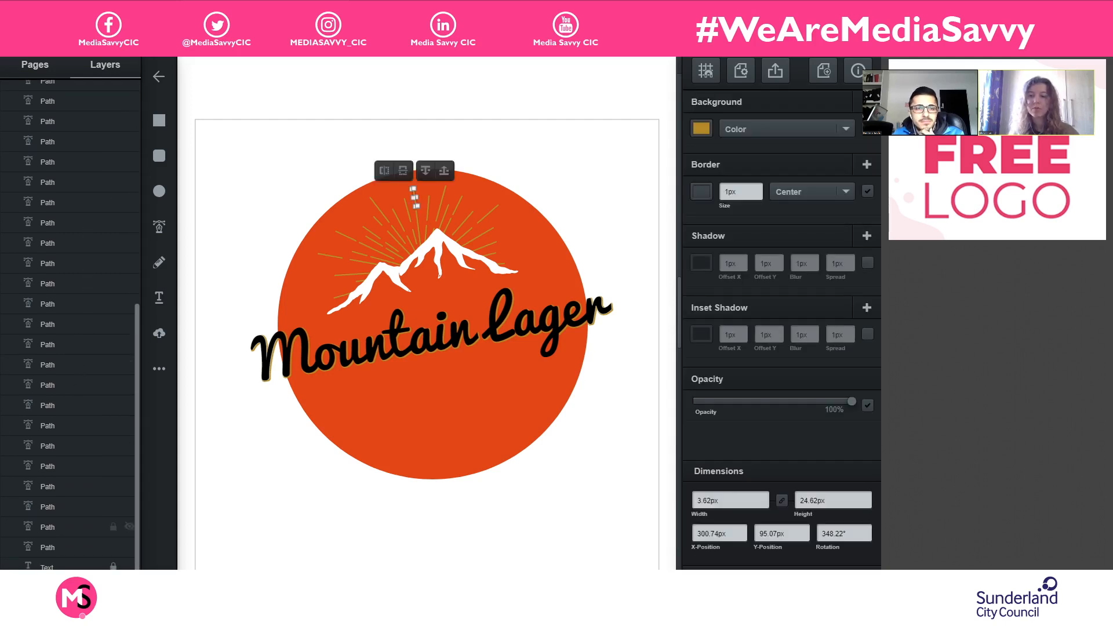
{"action": "left_click", "coordinate": [82, 546]}
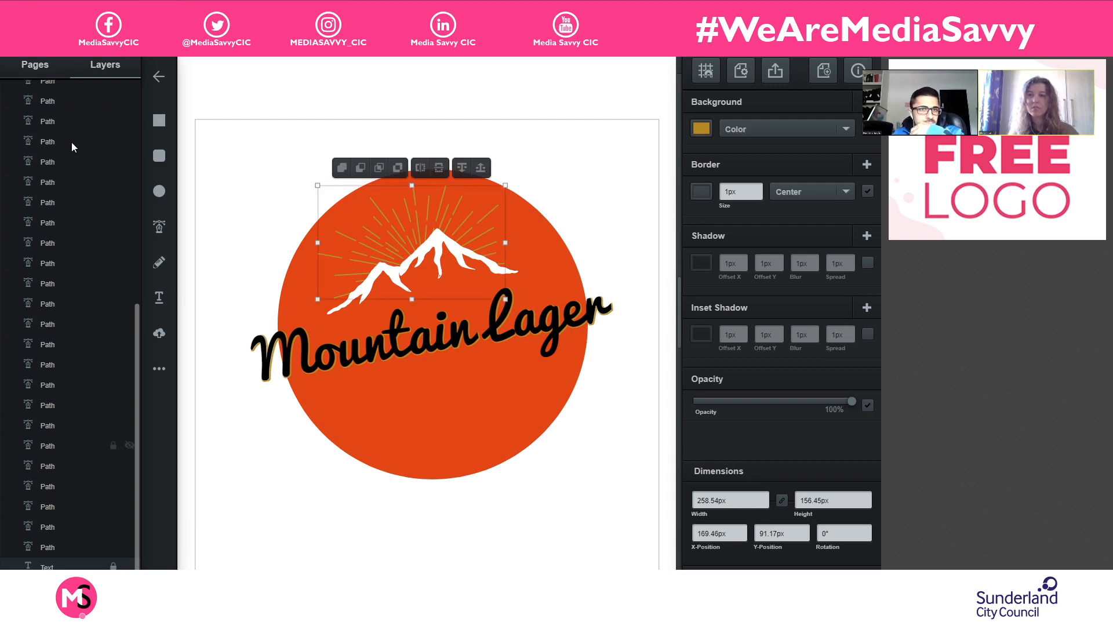
{"action": "key", "text": "ctrl+g"}
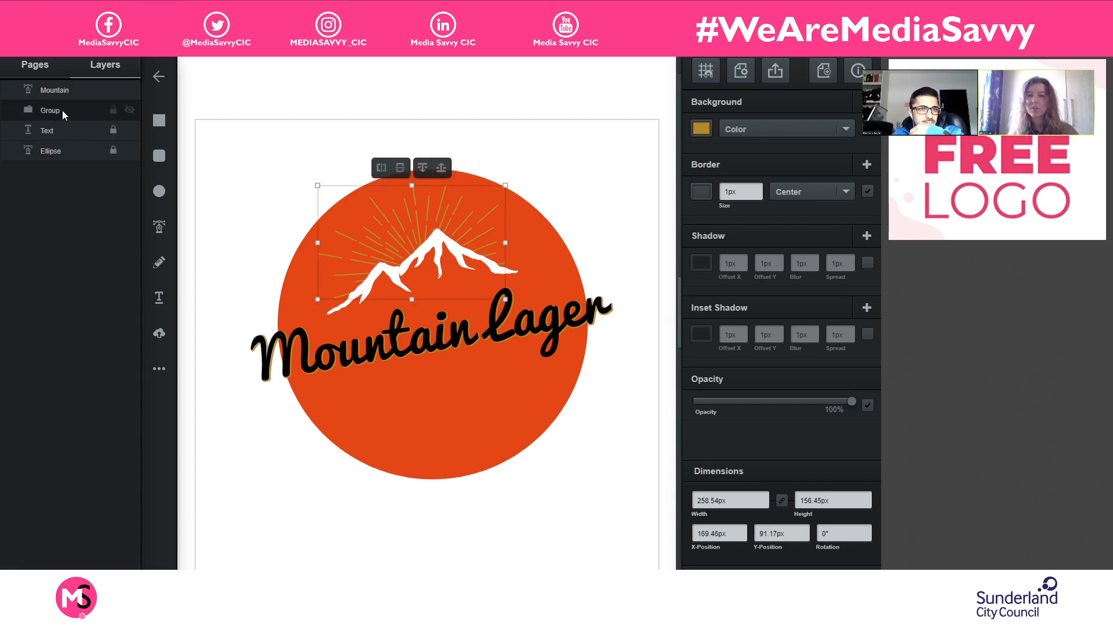
{"action": "double_click", "coordinate": [54, 109]}
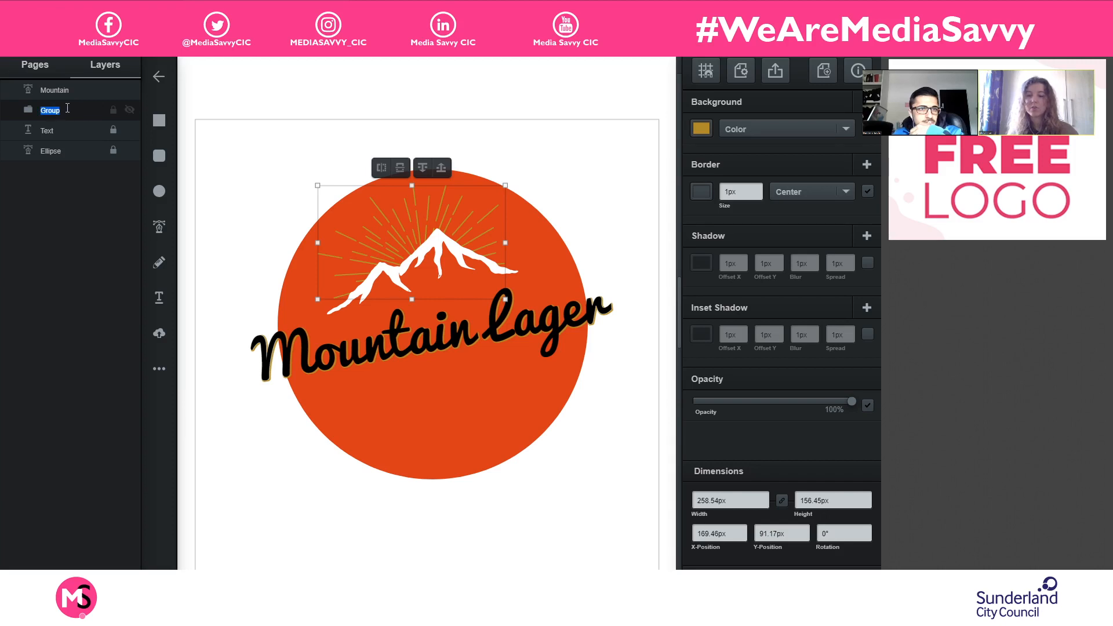
{"action": "type", "text": "Rays"}
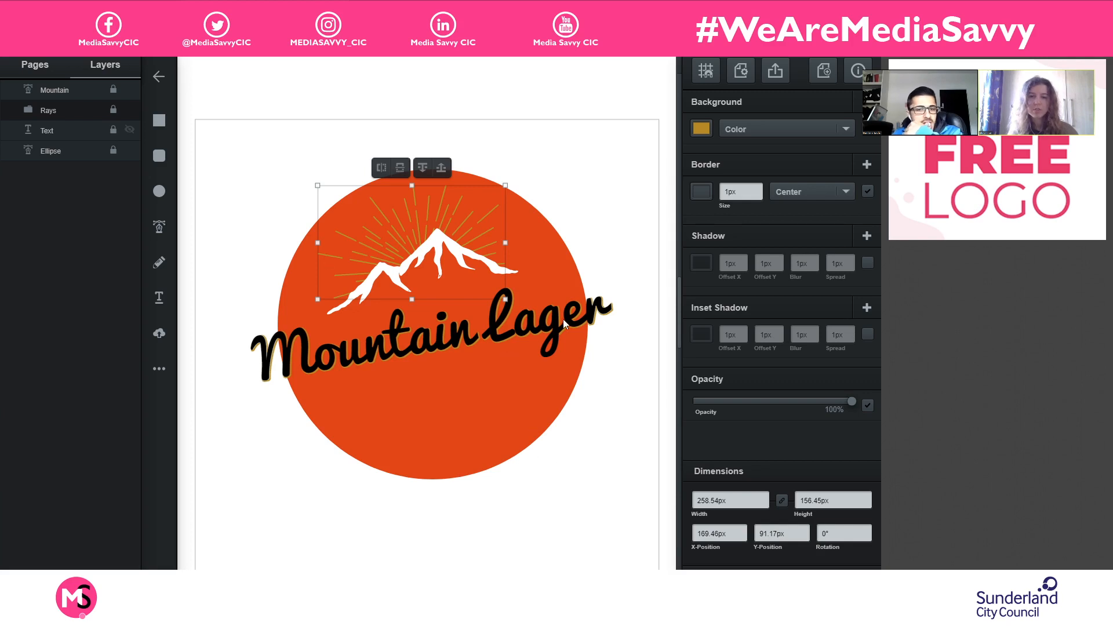
- Unlock the Text layer and stretch the "Mountain Lager" text box downward to fit the tail of the g, then deselect it
{"action": "left_click", "coordinate": [603, 313]}
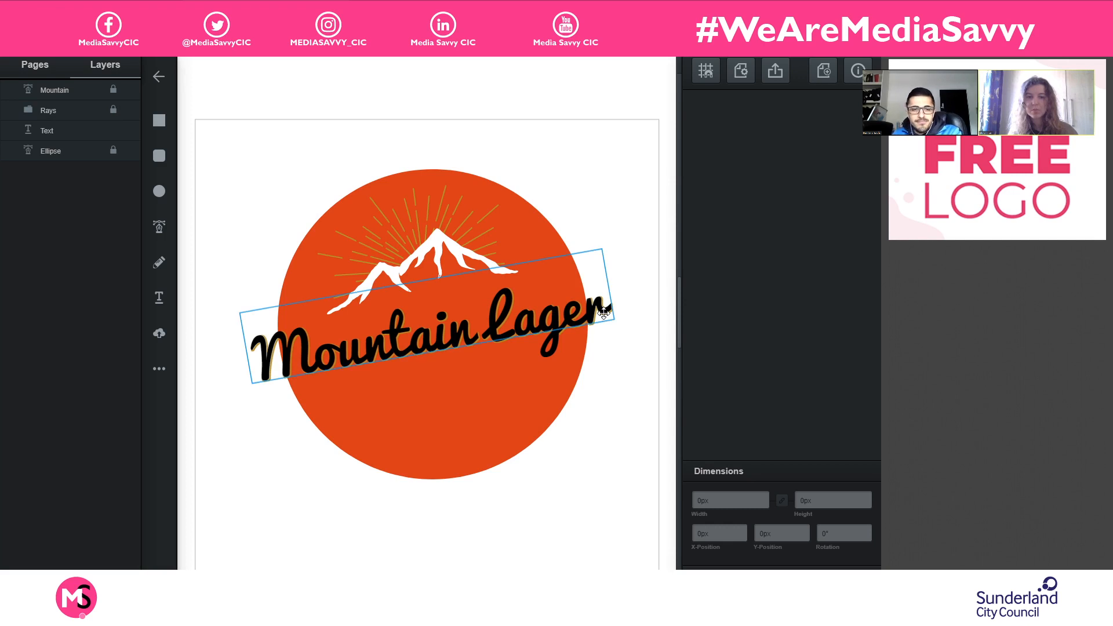
{"action": "left_click", "coordinate": [602, 313]}
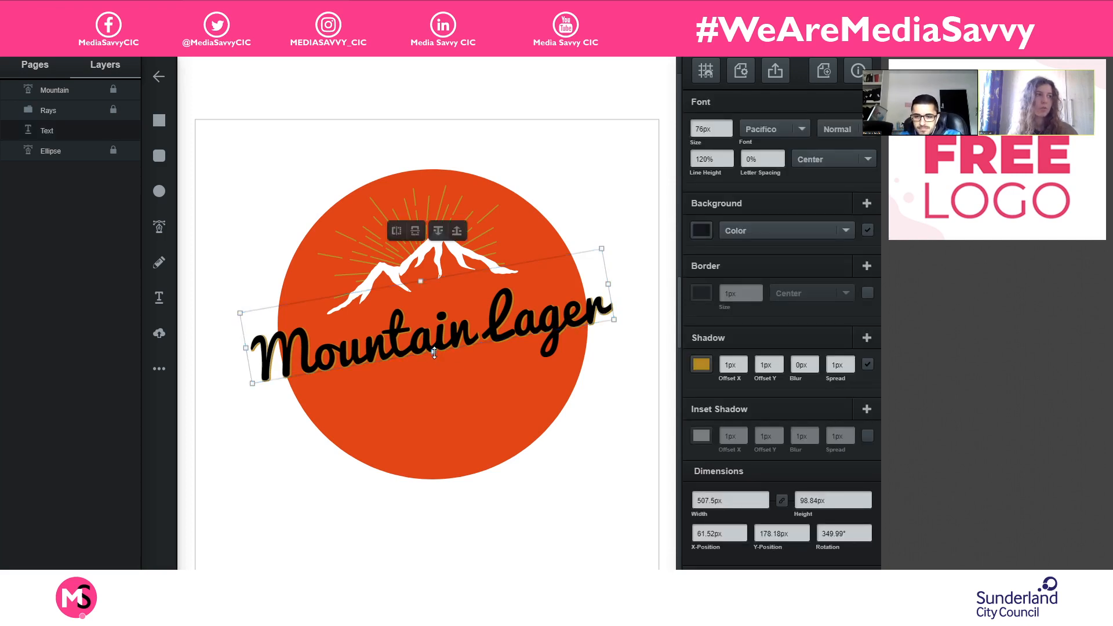
{"action": "left_click_drag", "start_coordinate": [433, 354], "coordinate": [439, 378]}
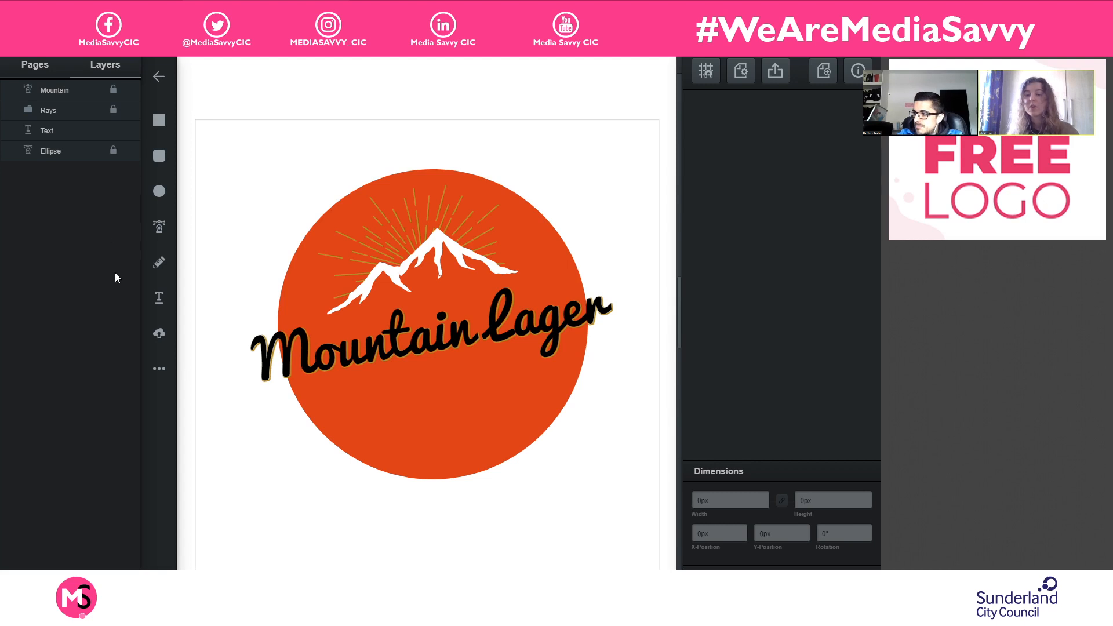
- Draw a star about 36 px wide and high just outside the circle, beside the M of the lettering
{"action": "left_click", "coordinate": [160, 369]}
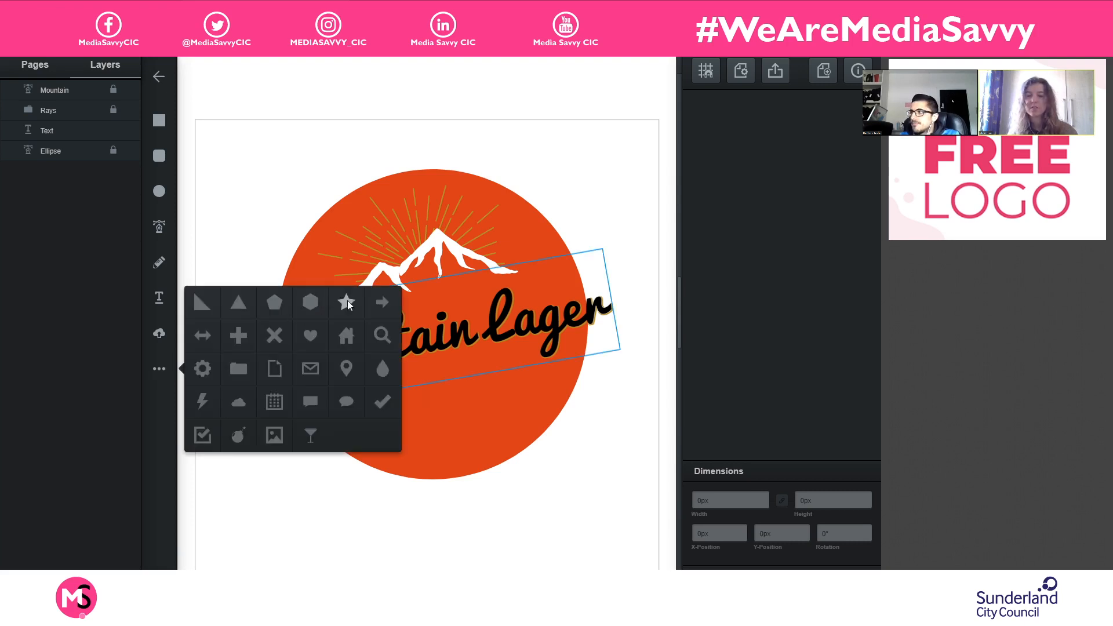
{"action": "left_click", "coordinate": [347, 301]}
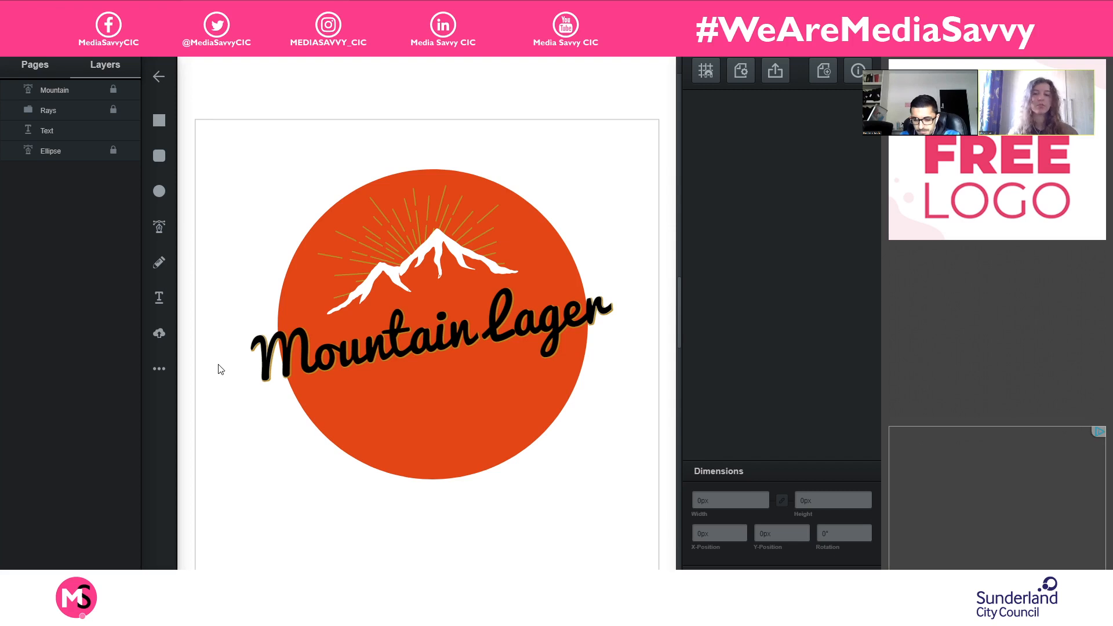
{"action": "left_click_drag", "start_coordinate": [227, 379], "coordinate": [244, 397]}
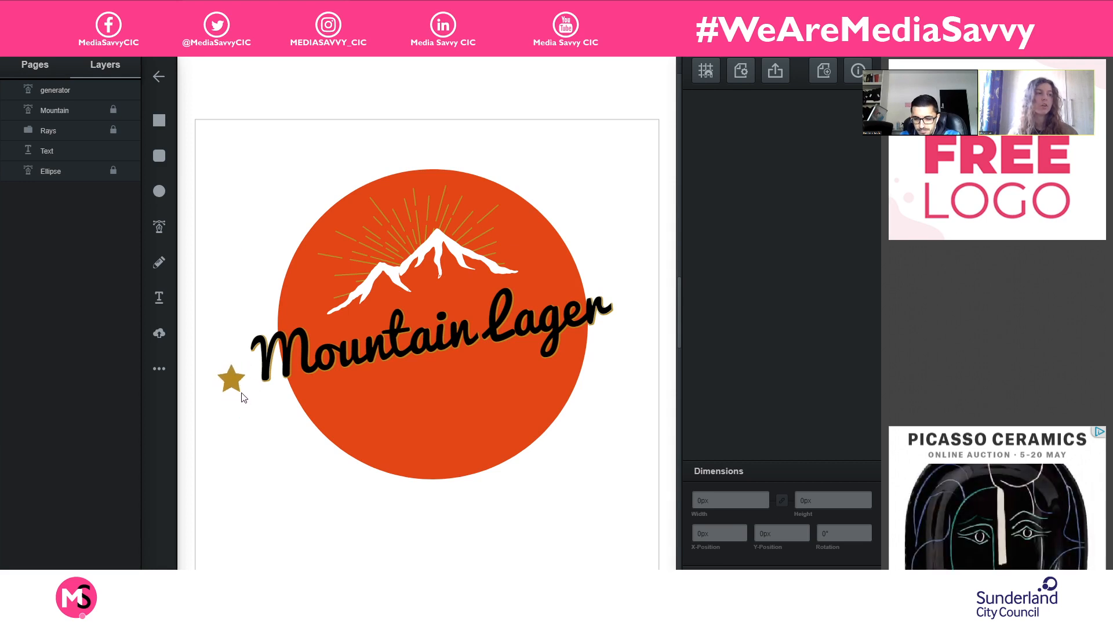
- Change the background color of the star to black
{"action": "left_click", "coordinate": [240, 385]}
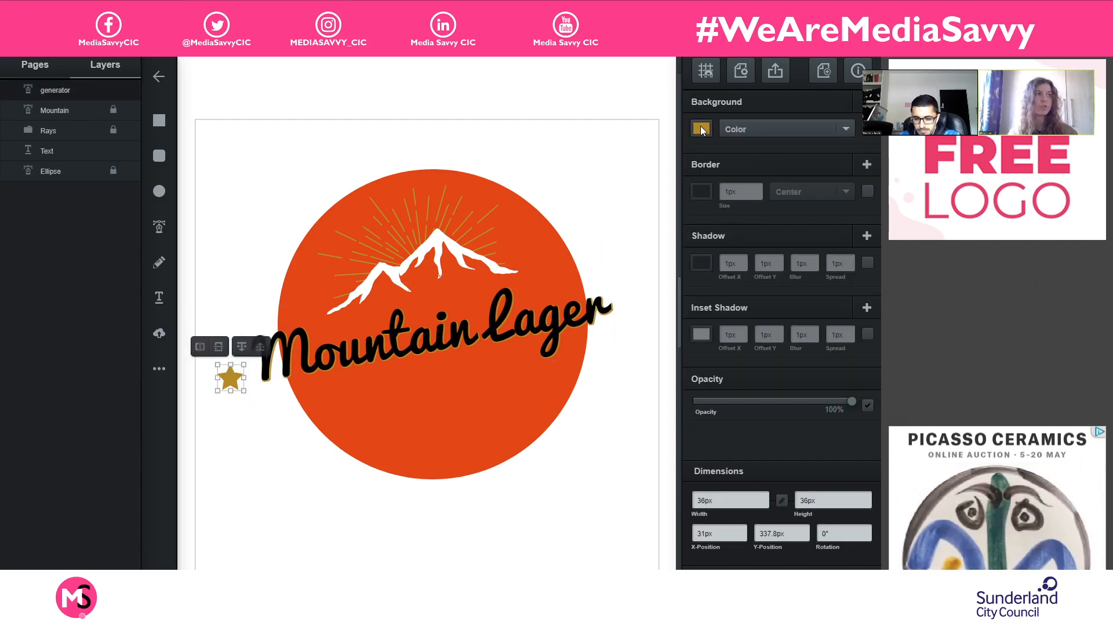
{"action": "left_click", "coordinate": [701, 130]}
{"action": "left_click", "coordinate": [534, 188]}
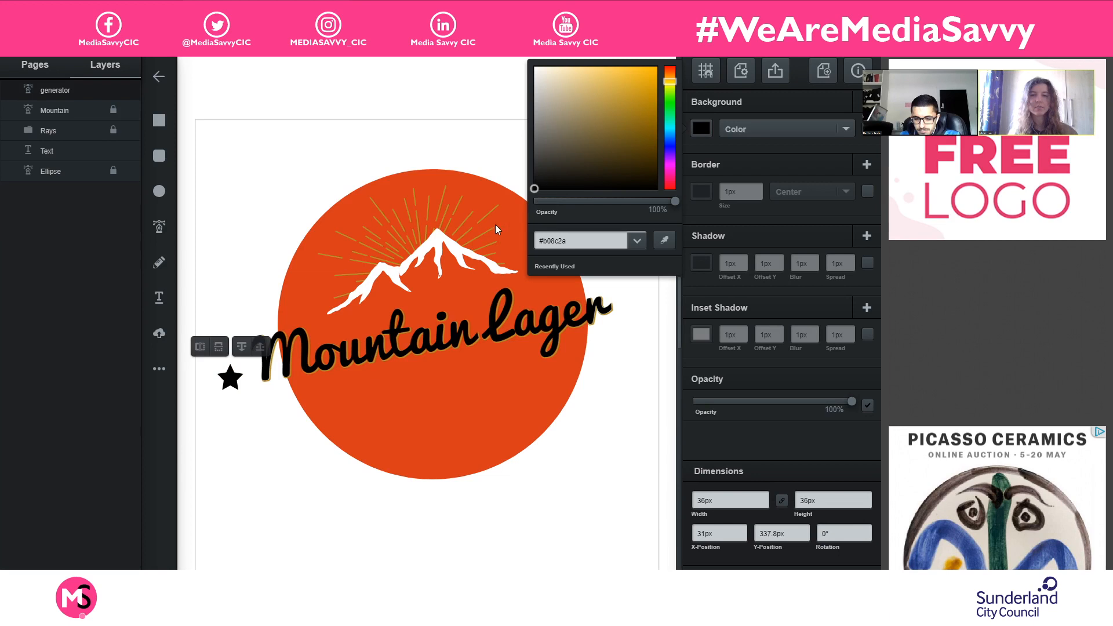
{"action": "left_click", "coordinate": [230, 378]}
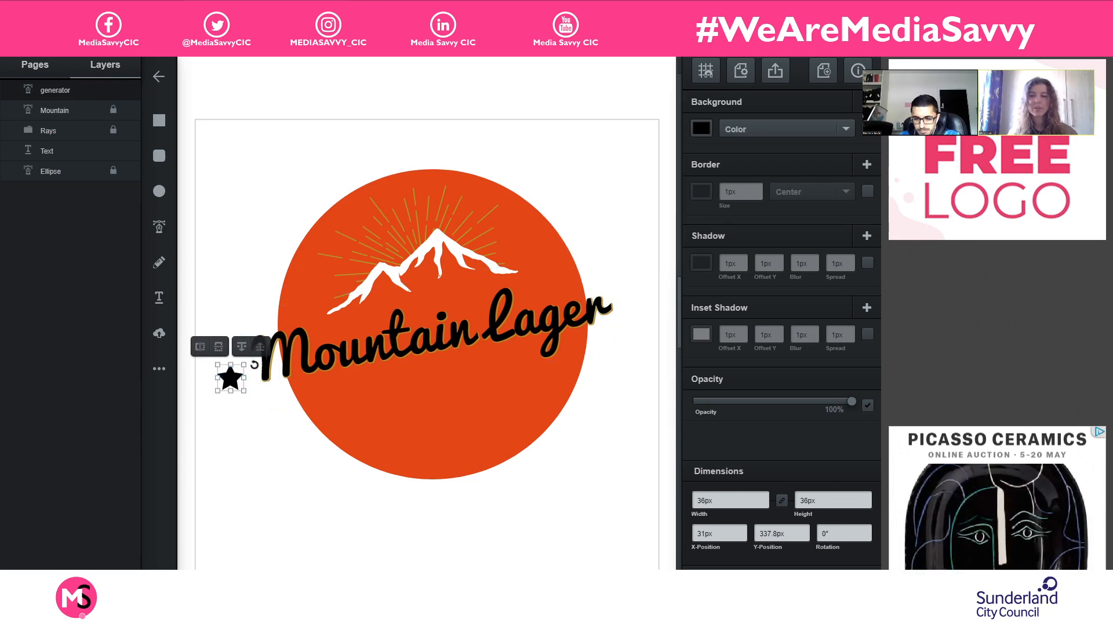
- Shrink the star to about 29.35 px and rotate it to about 350.95° to follow the lettering's slant
{"action": "left_click_drag", "start_coordinate": [252, 364], "coordinate": [226, 377]}
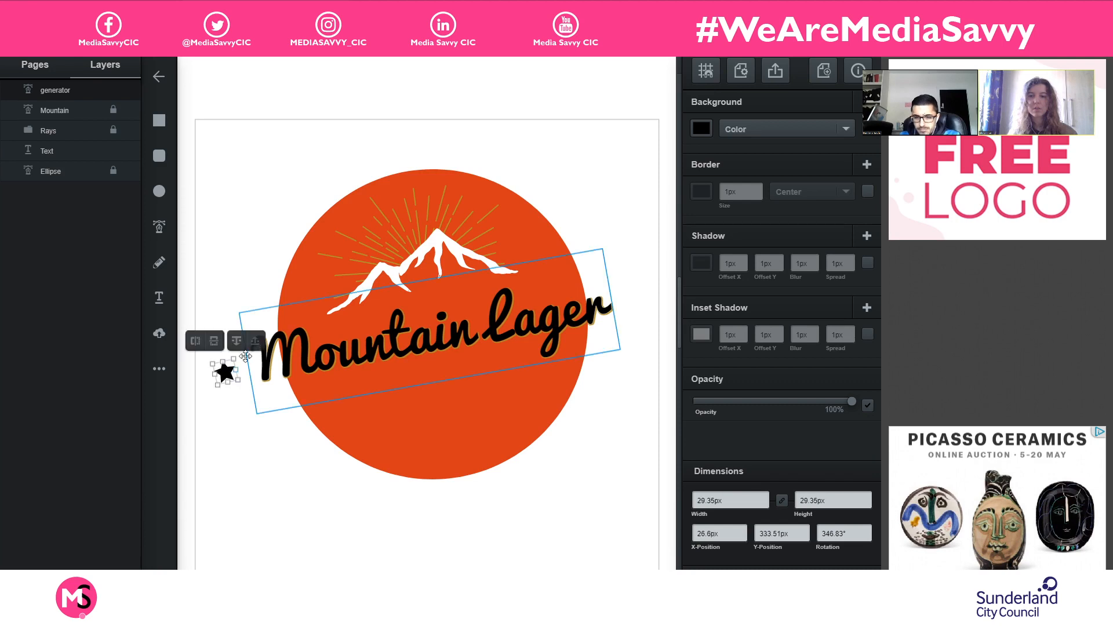
{"action": "left_click", "coordinate": [245, 369]}
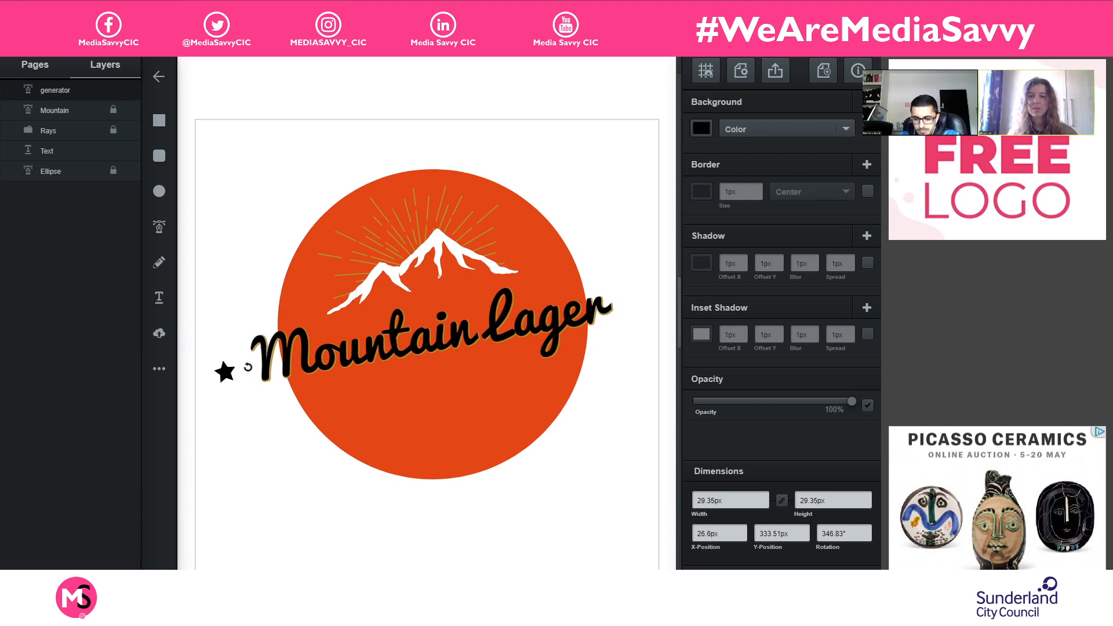
{"action": "left_click_drag", "start_coordinate": [252, 366], "coordinate": [252, 368]}
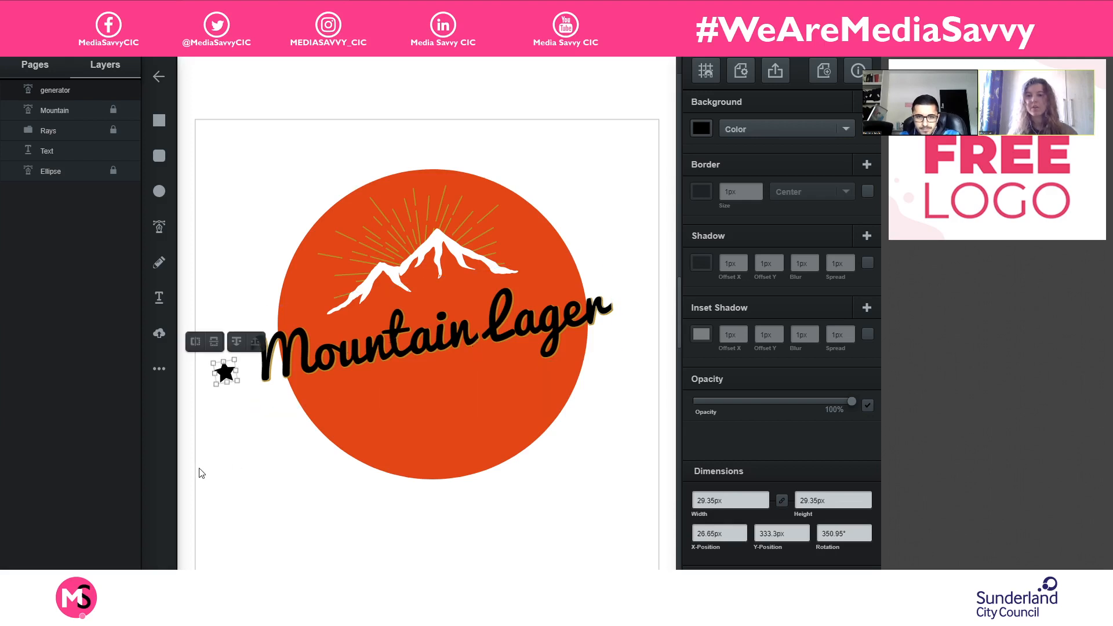
- Duplicate the black star and place the copy just outside the circle beside the final r of "Lager"
{"action": "key", "text": "ctrl+d"}
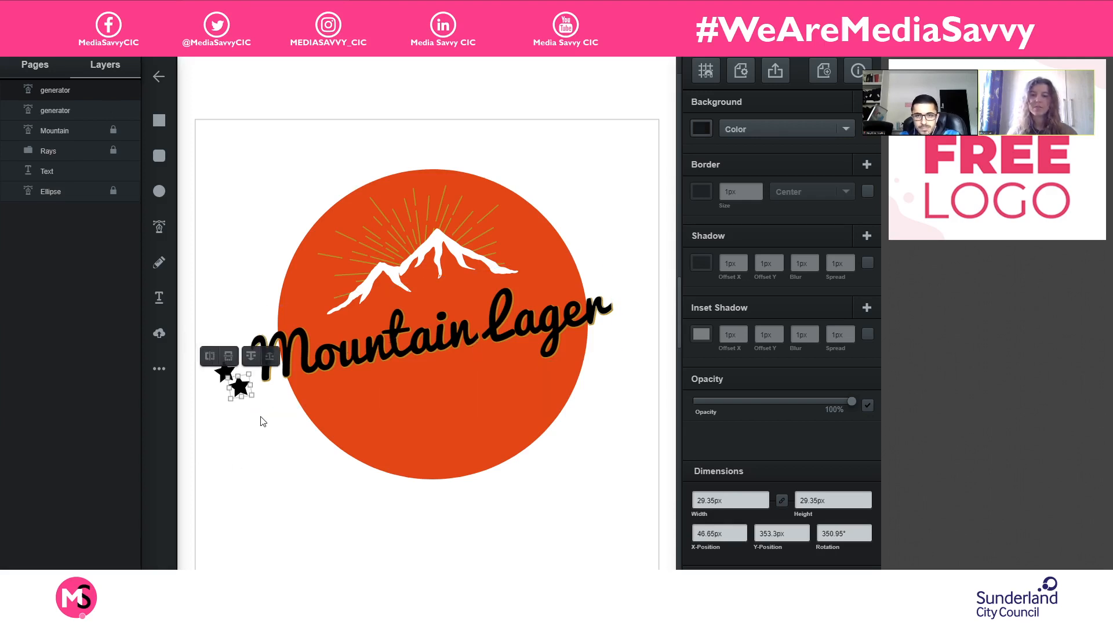
{"action": "left_click_drag", "start_coordinate": [238, 394], "coordinate": [637, 299]}
{"action": "left_click", "coordinate": [605, 444]}
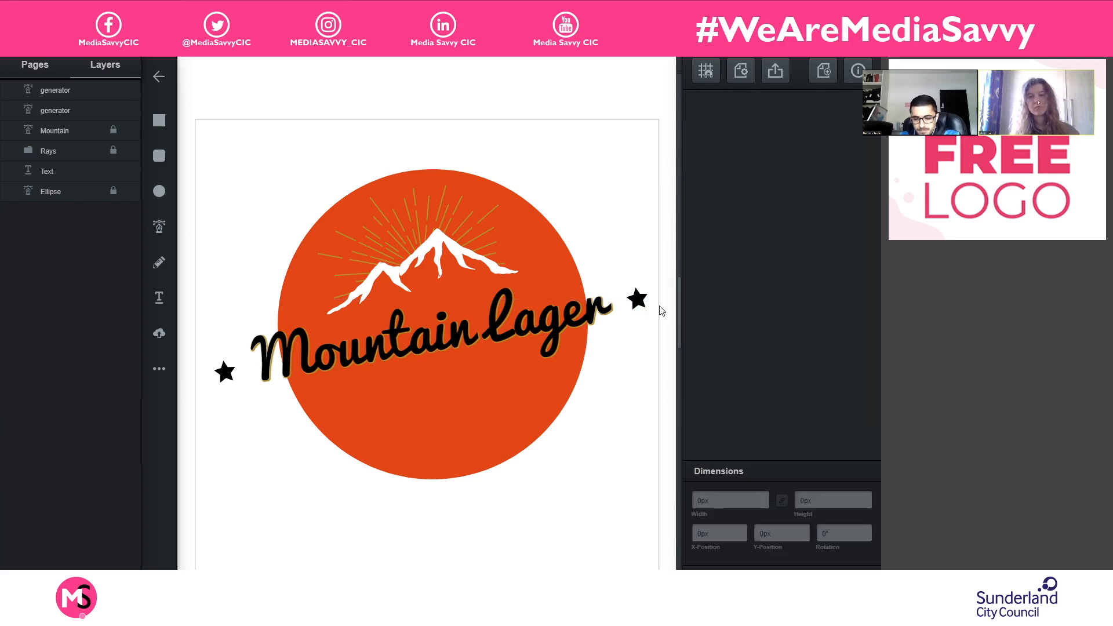
{"action": "left_click_drag", "start_coordinate": [642, 298], "coordinate": [645, 302]}
{"action": "left_click", "coordinate": [628, 357]}
{"action": "left_click", "coordinate": [626, 389]}
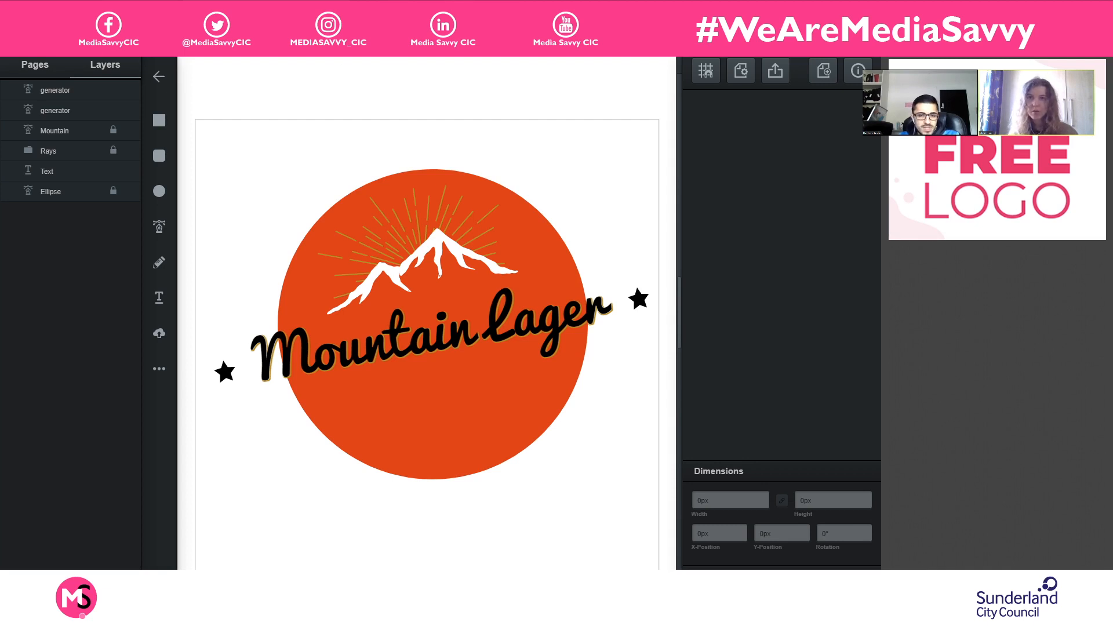
{"action": "key", "text": "ctrl+Tab"}
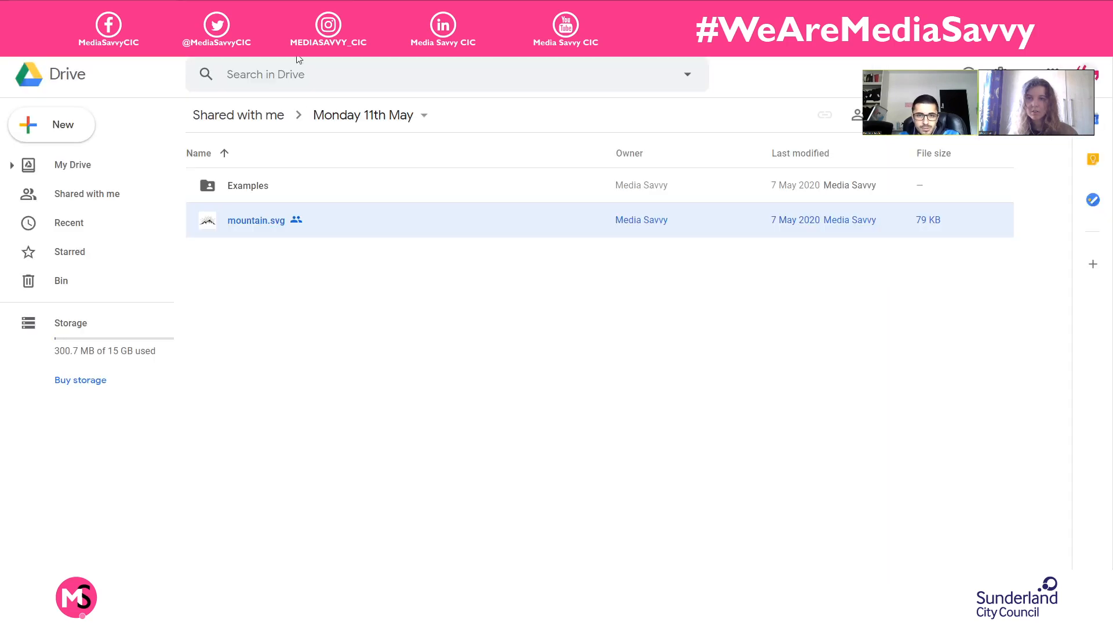
{"action": "key", "text": "ctrl+shift+Tab"}
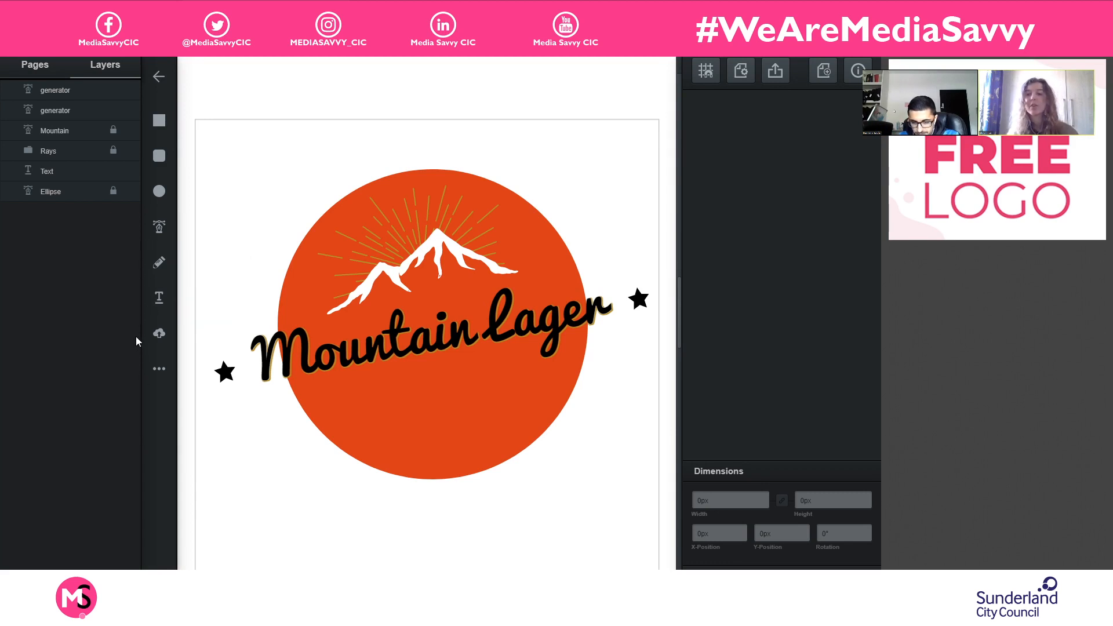
- Lock the "Mountain Lager" text layer and draw a new text box about 448 px wide and 77 px high below the lettering
{"action": "left_click", "coordinate": [157, 302]}
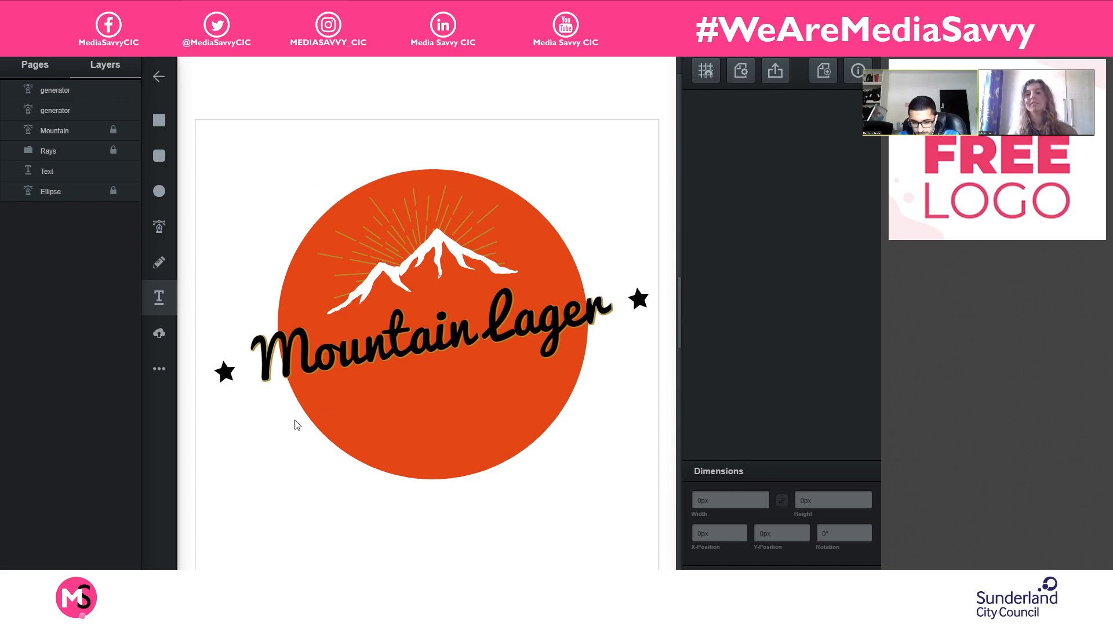
{"action": "left_click", "coordinate": [113, 171]}
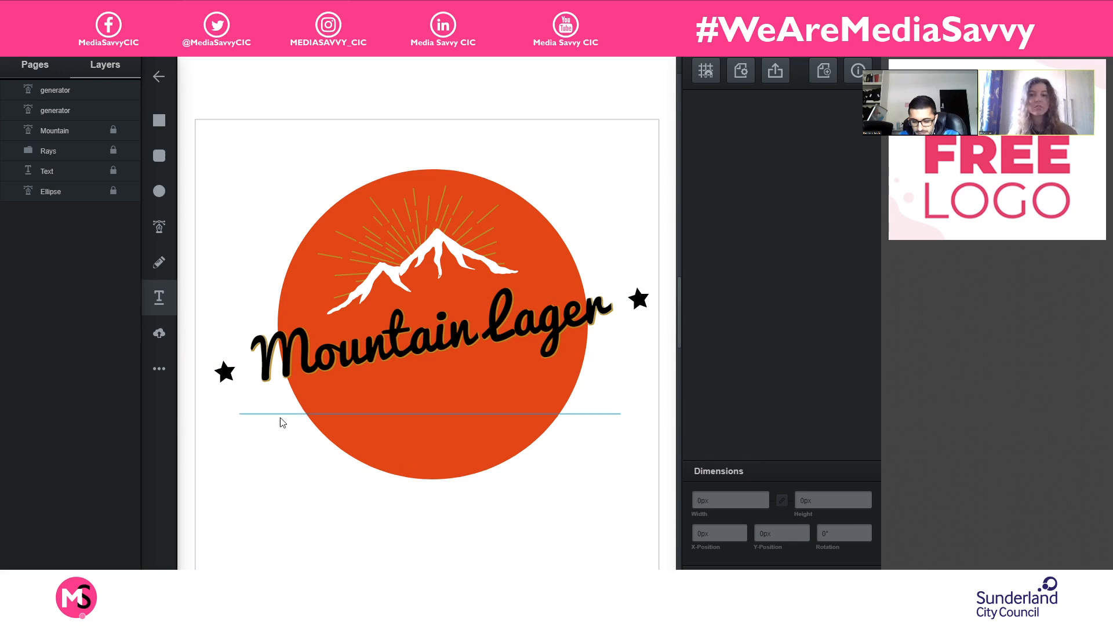
{"action": "left_click", "coordinate": [274, 410]}
{"action": "left_click_drag", "start_coordinate": [508, 467], "coordinate": [599, 470]}
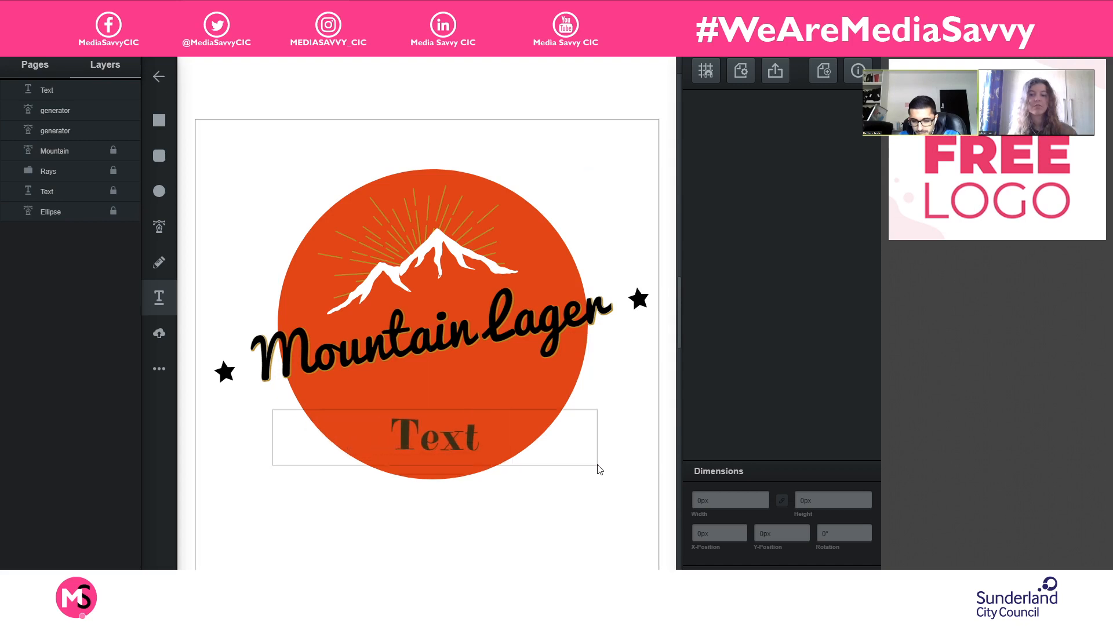
- Replace the placeholder in the new text box with "COOL, CRISP AND REFRESHING" and finish editing
{"action": "left_click", "coordinate": [528, 444]}
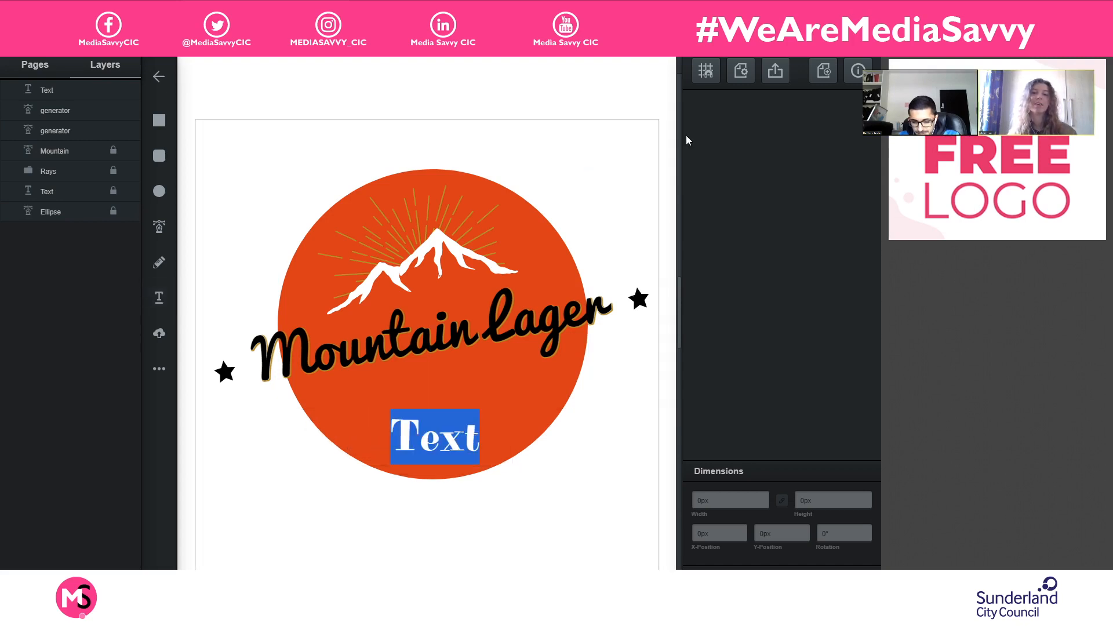
{"action": "left_click", "coordinate": [453, 429]}
{"action": "left_click_drag", "start_coordinate": [389, 434], "coordinate": [508, 429]}
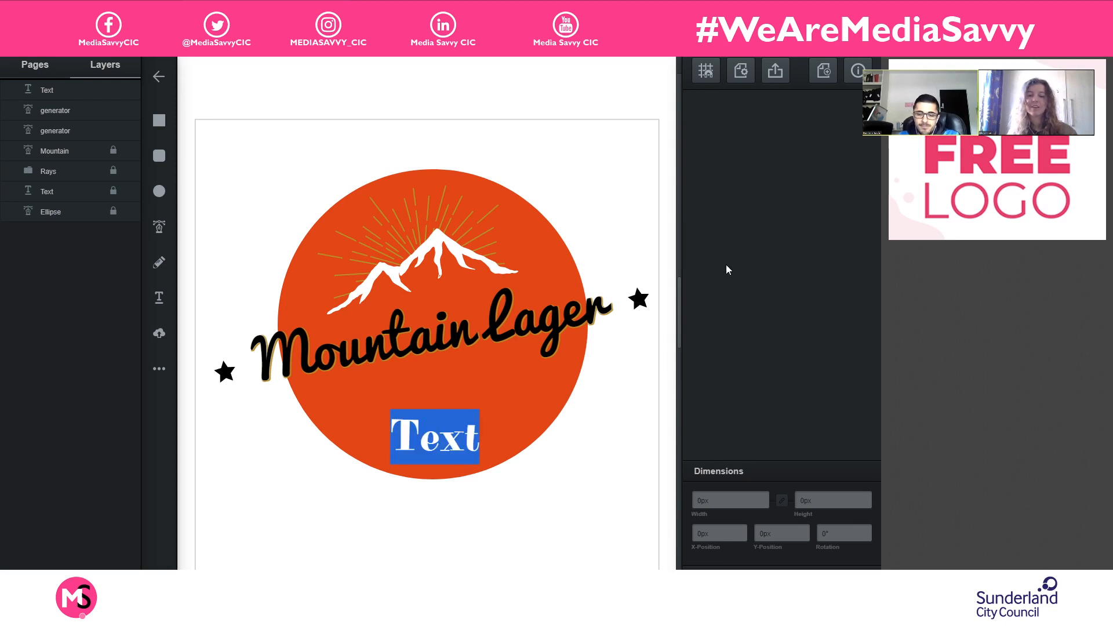
{"action": "type", "text": "c"}
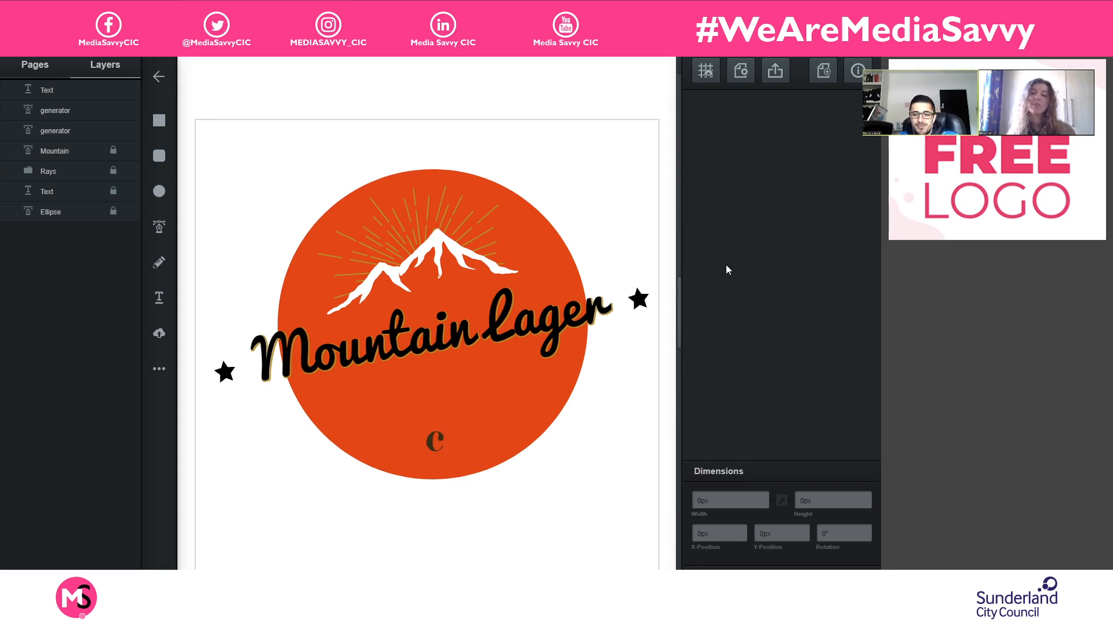
{"action": "key", "text": "BackSpace"}
{"action": "type", "text": "COOL,"}
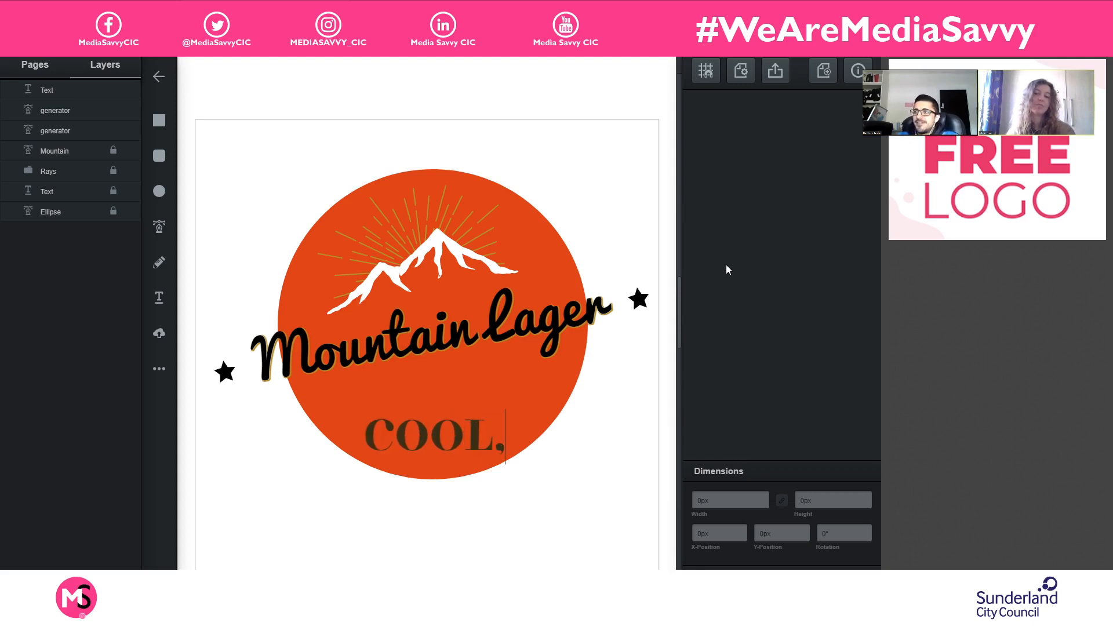
{"action": "type", "text": " CRISP"}
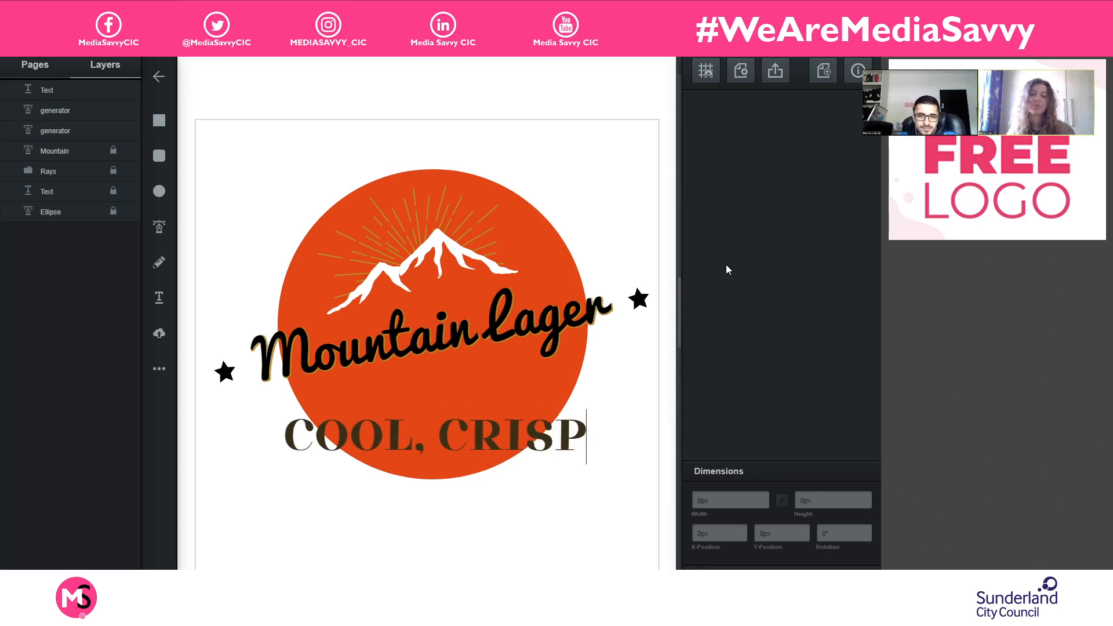
{"action": "type", "text": " AND REFRESHING"}
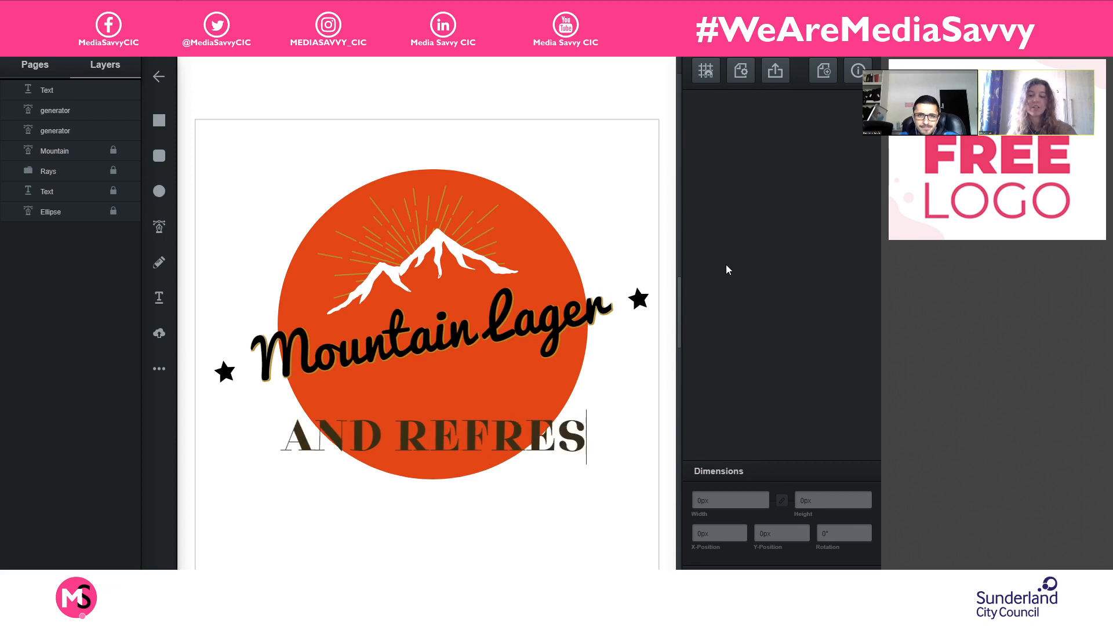
{"action": "key", "text": "ctrl+a"}
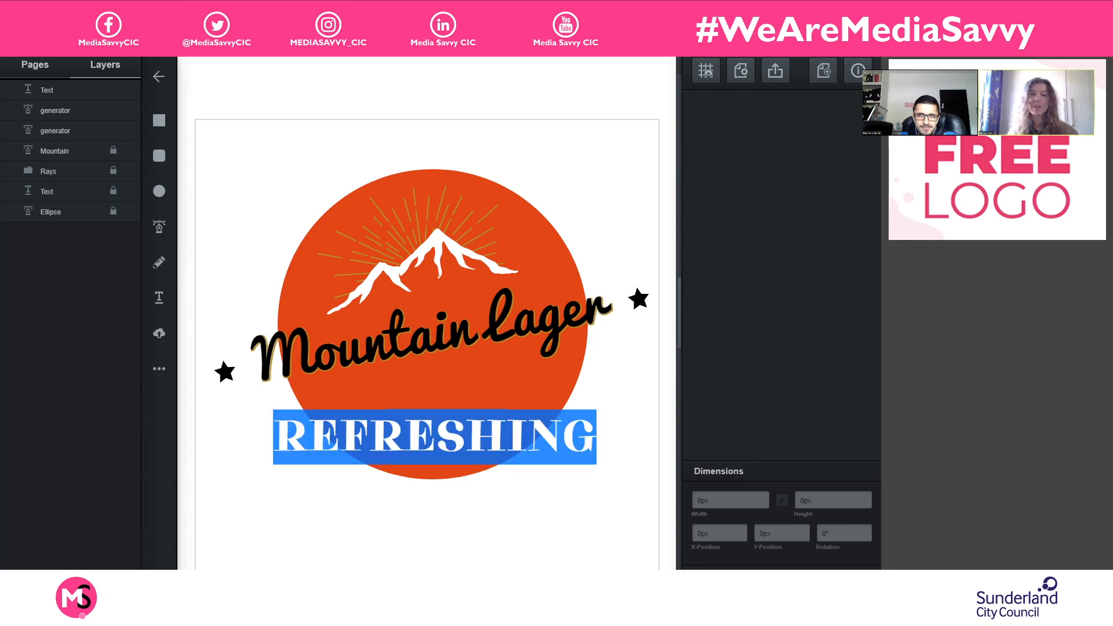
{"action": "left_click", "coordinate": [414, 449]}
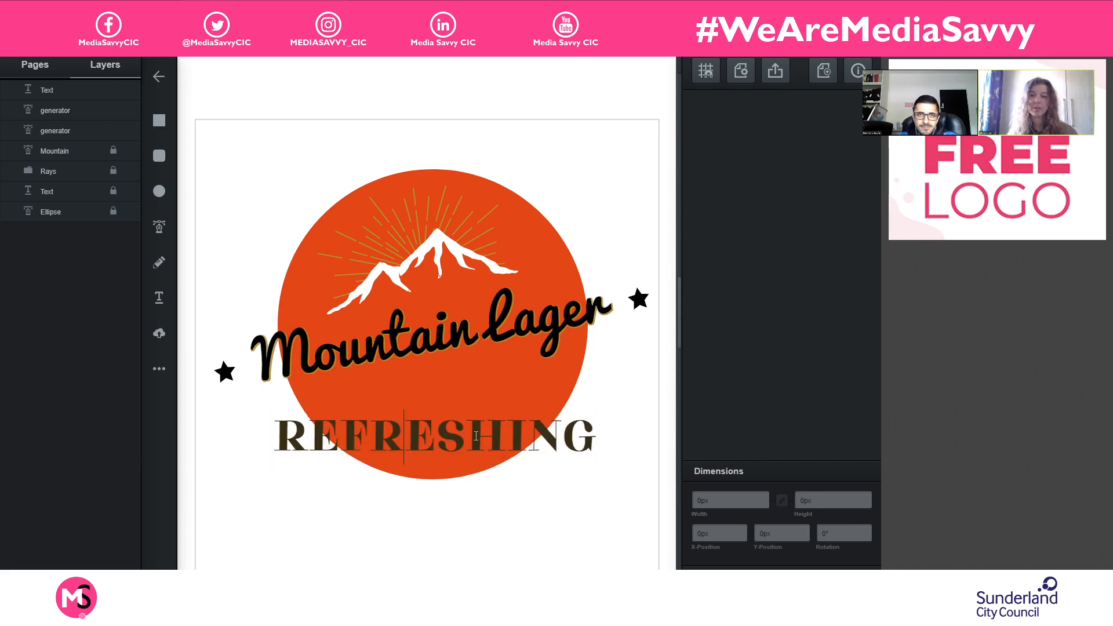
{"action": "left_click", "coordinate": [507, 438]}
{"action": "double_click", "coordinate": [565, 435]}
{"action": "key", "text": "ctrl+v"}
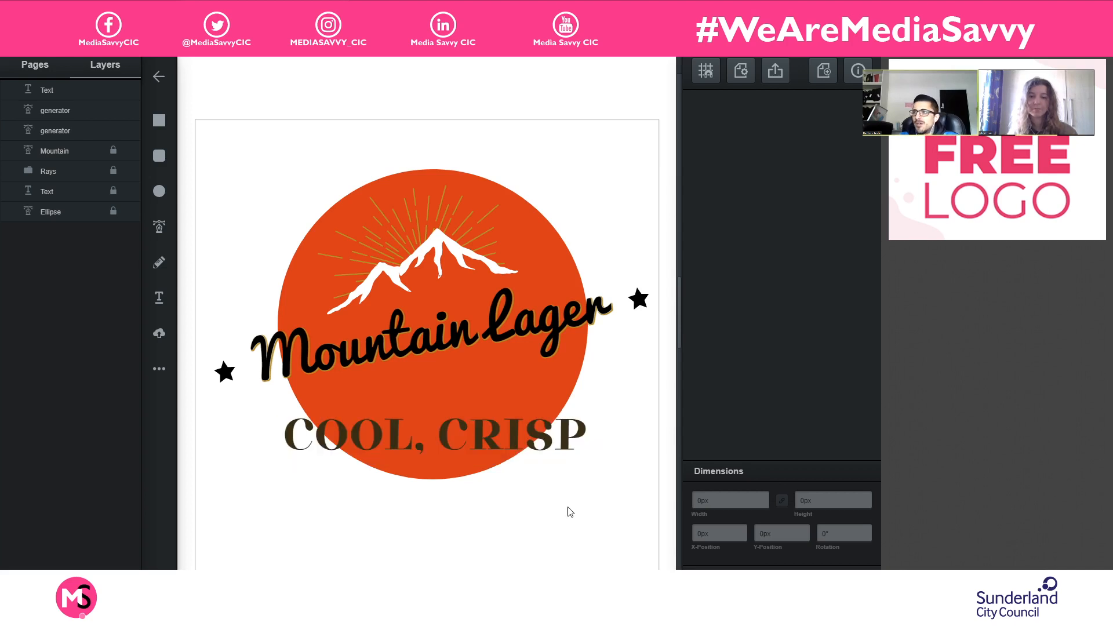
- Change the font of the tagline below the lettering to Quantico
{"action": "left_click", "coordinate": [519, 438]}
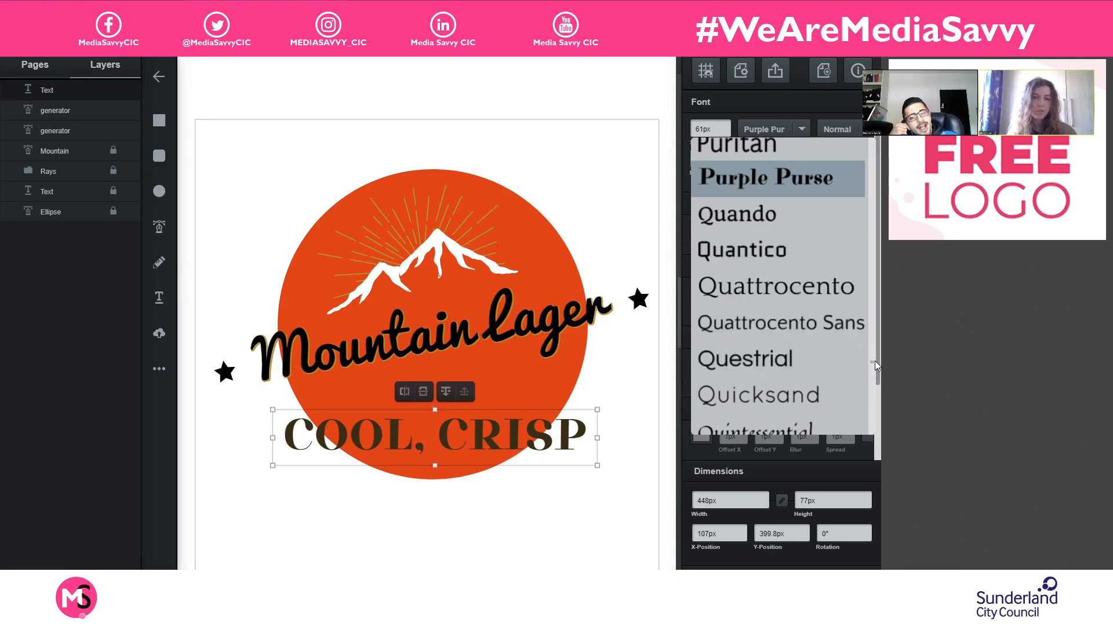
{"action": "scroll", "coordinate": [823, 304], "scroll_direction": "down", "scroll_amount": 2}
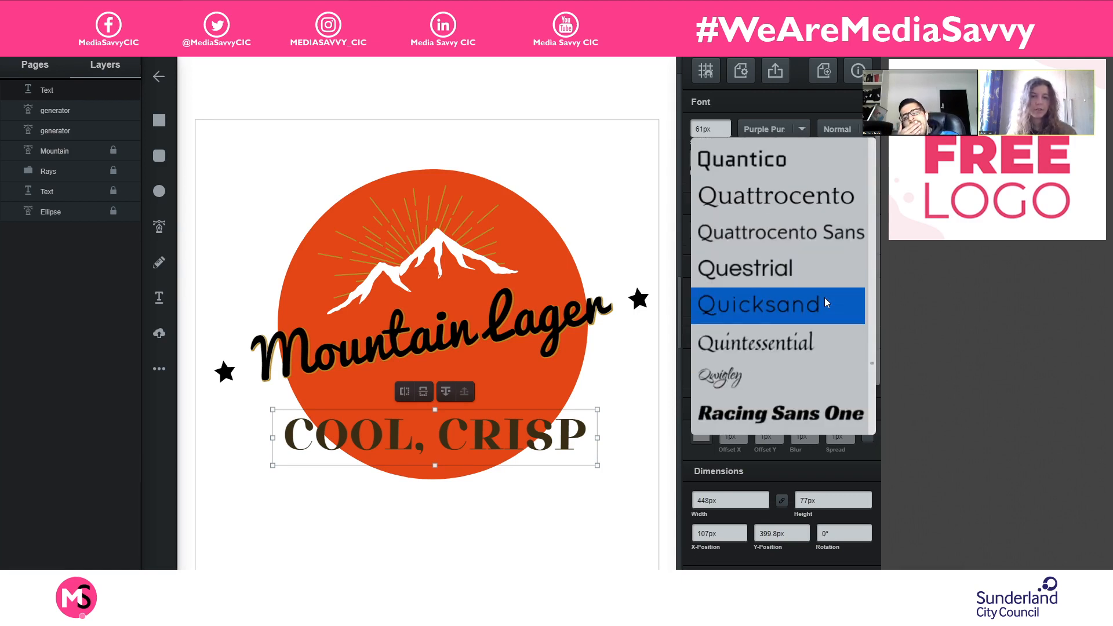
{"action": "scroll", "coordinate": [824, 297], "scroll_direction": "down", "scroll_amount": 2}
{"action": "scroll", "coordinate": [823, 299], "scroll_direction": "down", "scroll_amount": 3}
{"action": "scroll", "coordinate": [822, 299], "scroll_direction": "down", "scroll_amount": 10}
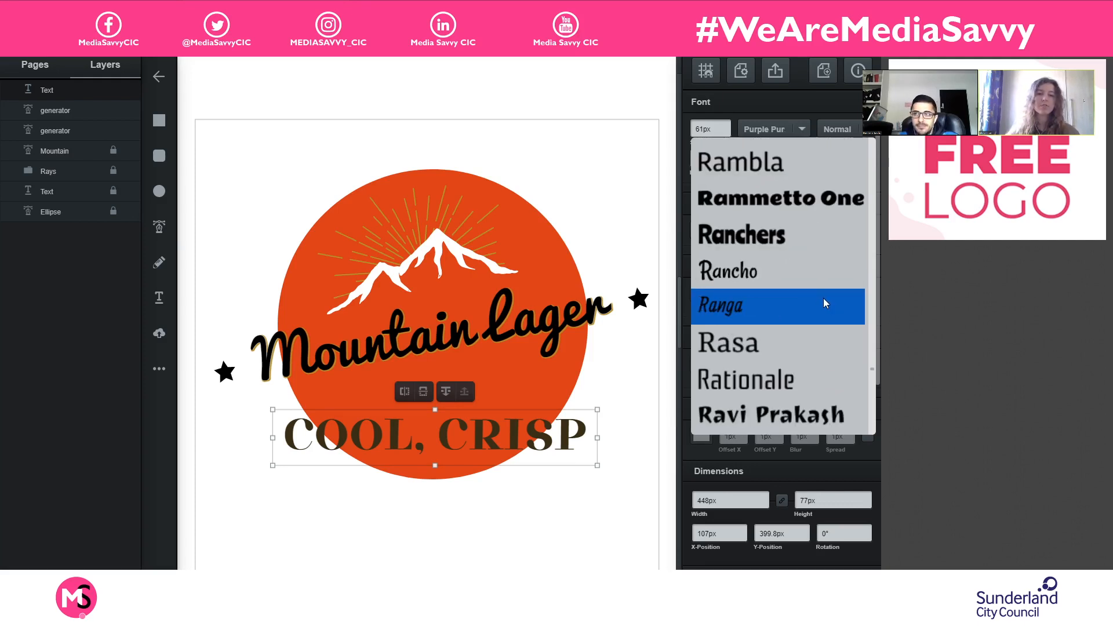
{"action": "scroll", "coordinate": [822, 298], "scroll_direction": "down", "scroll_amount": 2}
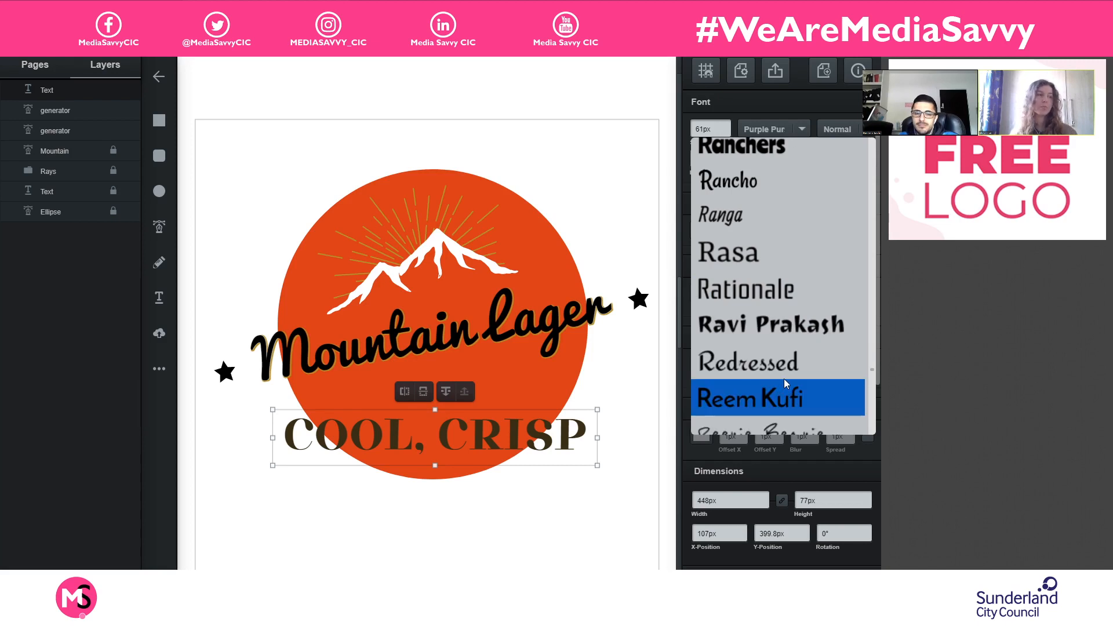
{"action": "scroll", "coordinate": [786, 328], "scroll_direction": "down", "scroll_amount": 4}
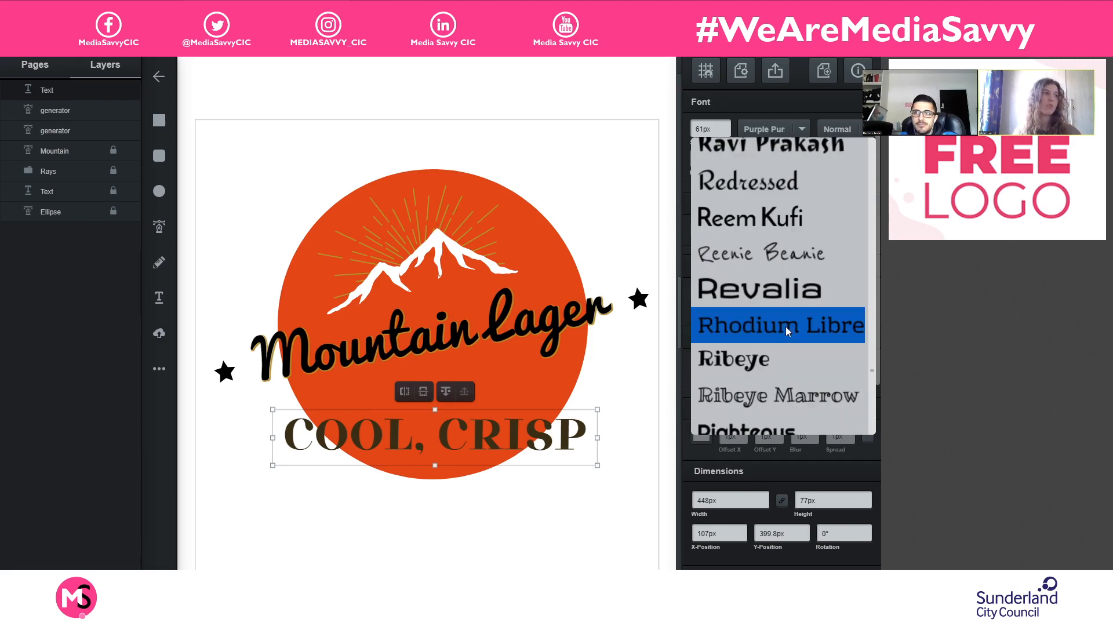
{"action": "scroll", "coordinate": [787, 328], "scroll_direction": "down", "scroll_amount": 6}
{"action": "scroll", "coordinate": [788, 328], "scroll_direction": "up", "scroll_amount": 10}
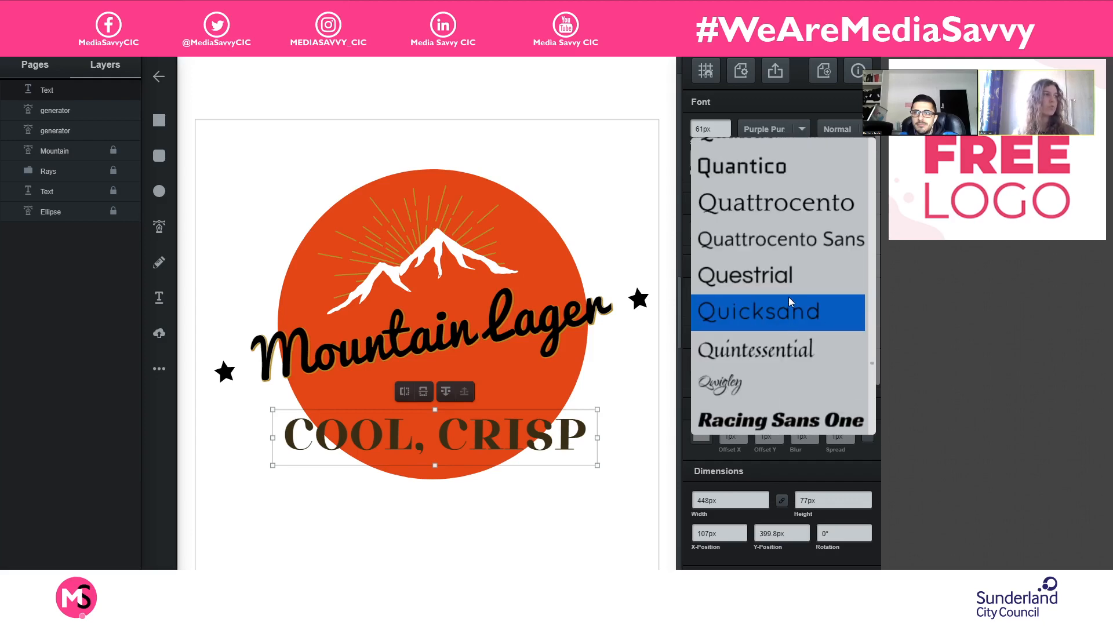
{"action": "scroll", "coordinate": [788, 297], "scroll_direction": "up", "scroll_amount": 3}
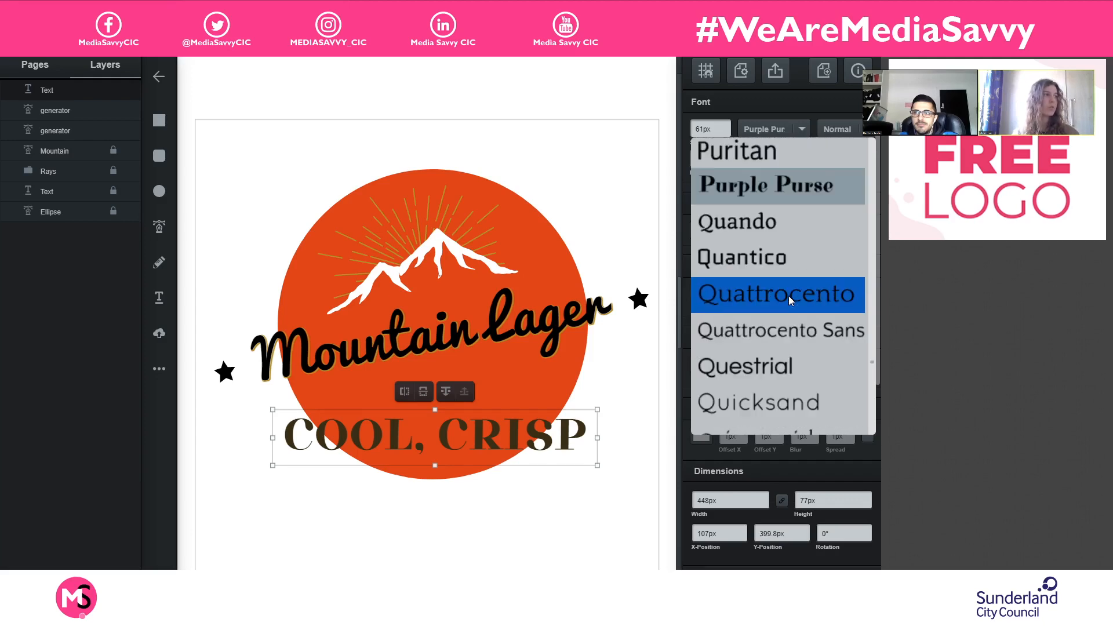
{"action": "left_click", "coordinate": [822, 256]}
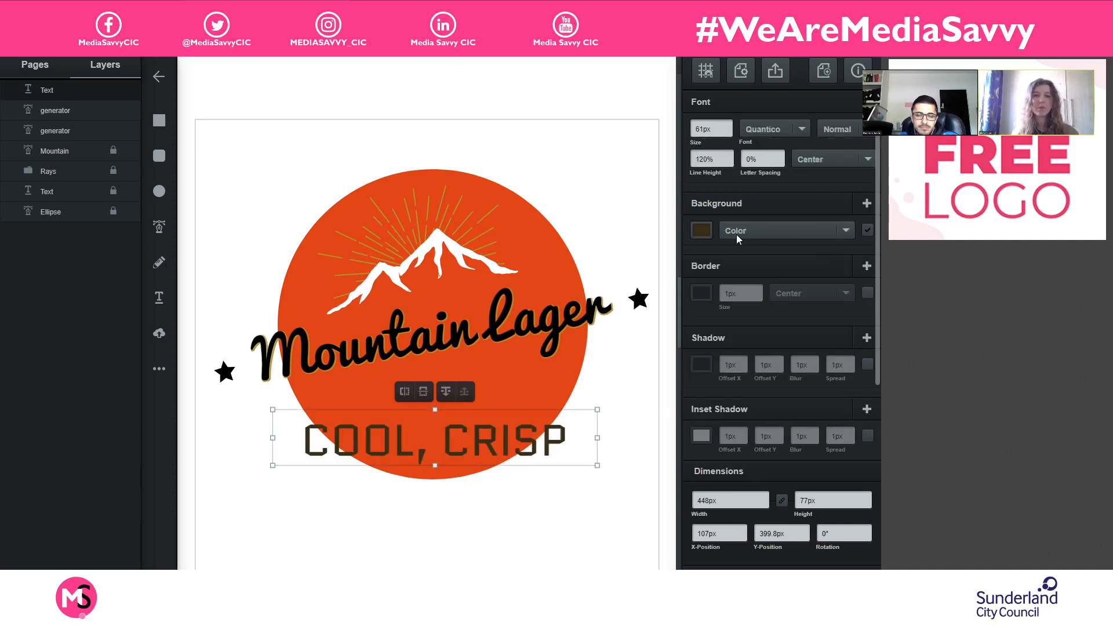
- Recolor the tagline with the gold sampled from the rays around the mountain
{"action": "left_click", "coordinate": [702, 230]}
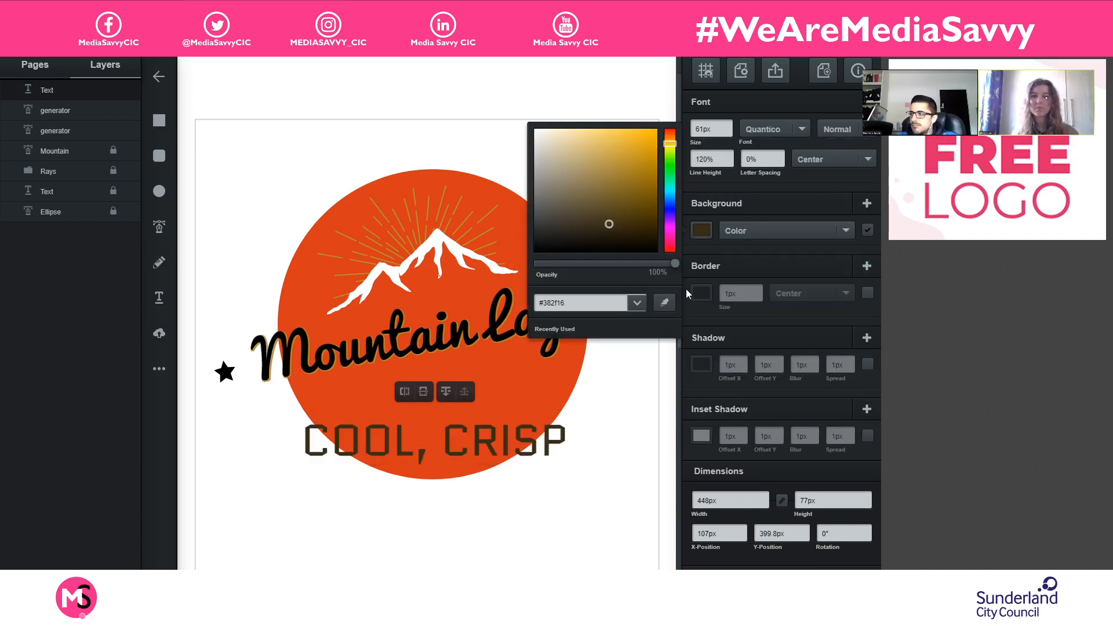
{"action": "left_click", "coordinate": [666, 302]}
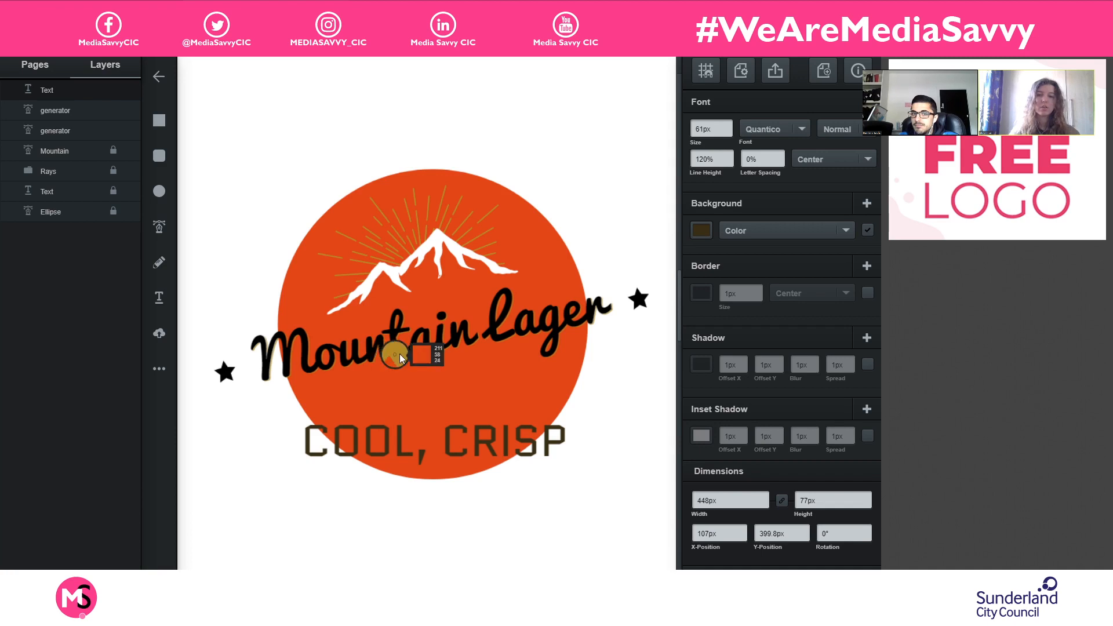
{"action": "left_click", "coordinate": [370, 248]}
{"action": "scroll", "coordinate": [371, 247], "scroll_direction": "up", "scroll_amount": 5}
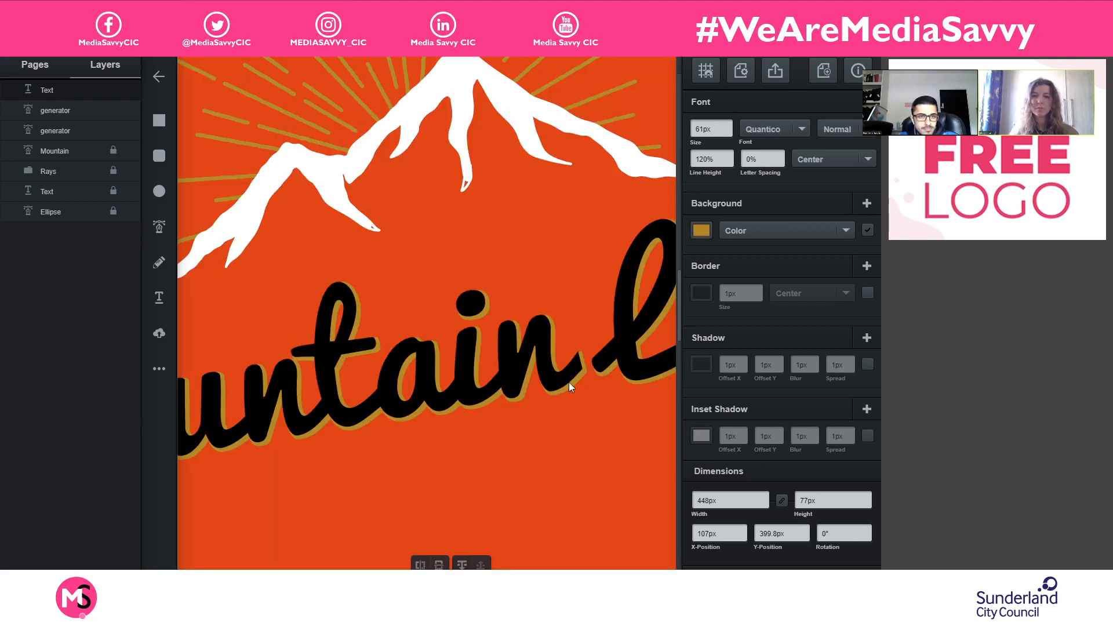
{"action": "scroll", "coordinate": [551, 373], "scroll_direction": "down", "scroll_amount": 3}
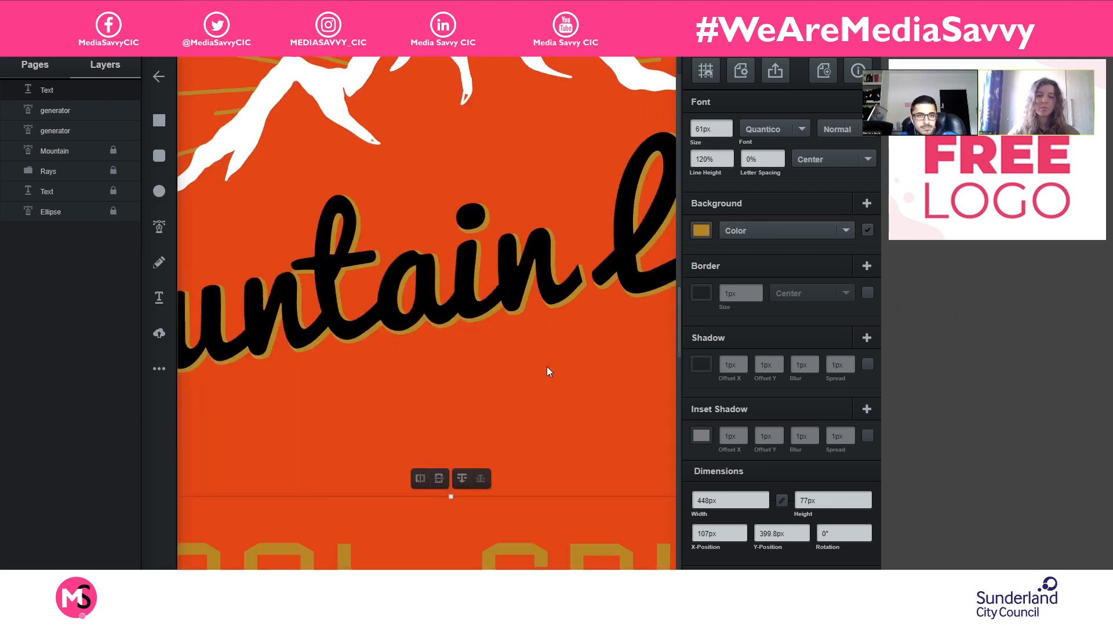
{"action": "scroll", "coordinate": [544, 366], "scroll_direction": "down", "scroll_amount": 5}
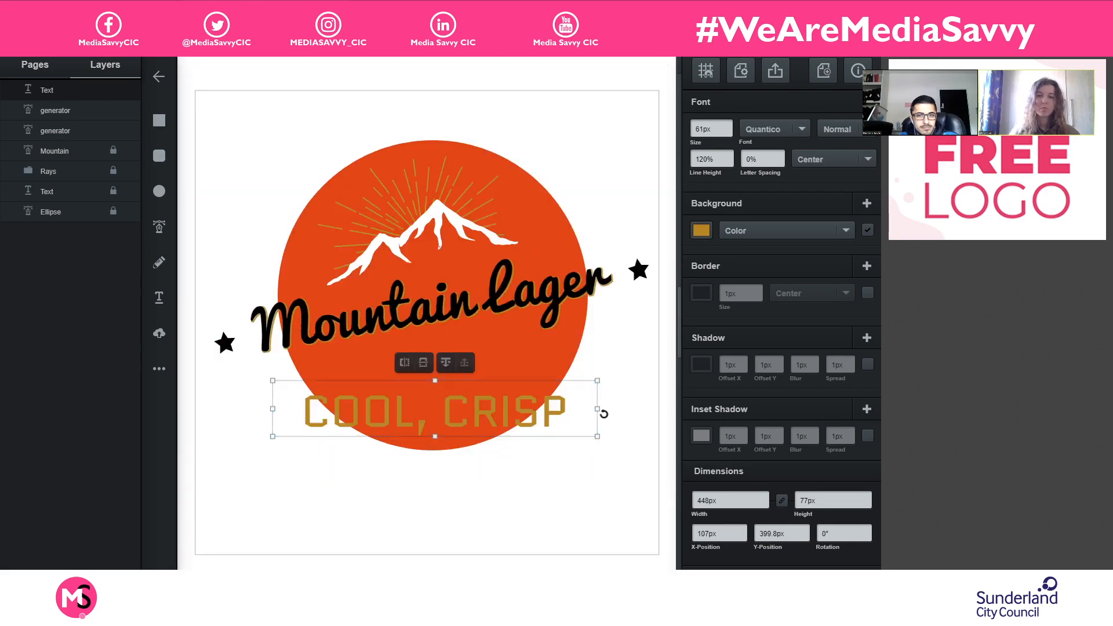
- Nudge the tagline up to a Y-position of 397.8 px and reduce its font size to 27 px
{"action": "left_click_drag", "start_coordinate": [547, 416], "coordinate": [547, 414]}
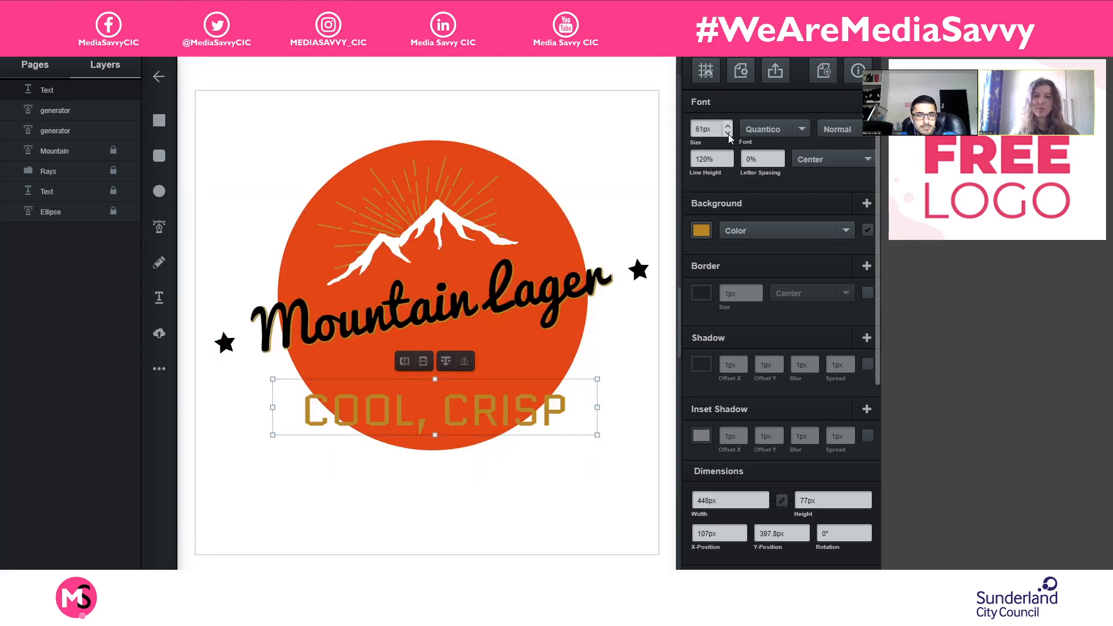
{"action": "left_click", "coordinate": [728, 133]}
{"action": "left_click", "coordinate": [728, 134]}
{"action": "left_click", "coordinate": [728, 134]}
{"action": "left_click", "coordinate": [728, 133]}
{"action": "left_click", "coordinate": [728, 134]}
{"action": "left_click", "coordinate": [728, 134]}
{"action": "left_click", "coordinate": [728, 134]}
{"action": "left_click", "coordinate": [728, 134]}
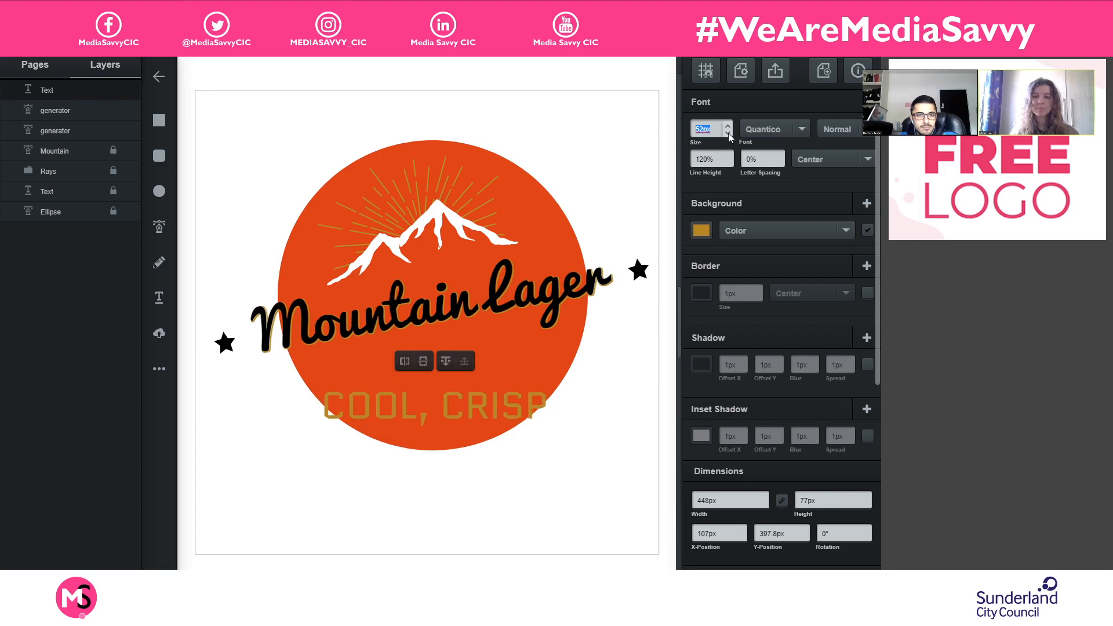
{"action": "left_click", "coordinate": [728, 134]}
{"action": "left_click", "coordinate": [727, 133]}
{"action": "left_click", "coordinate": [728, 134]}
{"action": "left_click", "coordinate": [728, 134]}
{"action": "left_click", "coordinate": [728, 134]}
{"action": "left_click", "coordinate": [728, 134]}
{"action": "left_click", "coordinate": [728, 134]}
{"action": "left_click", "coordinate": [727, 134]}
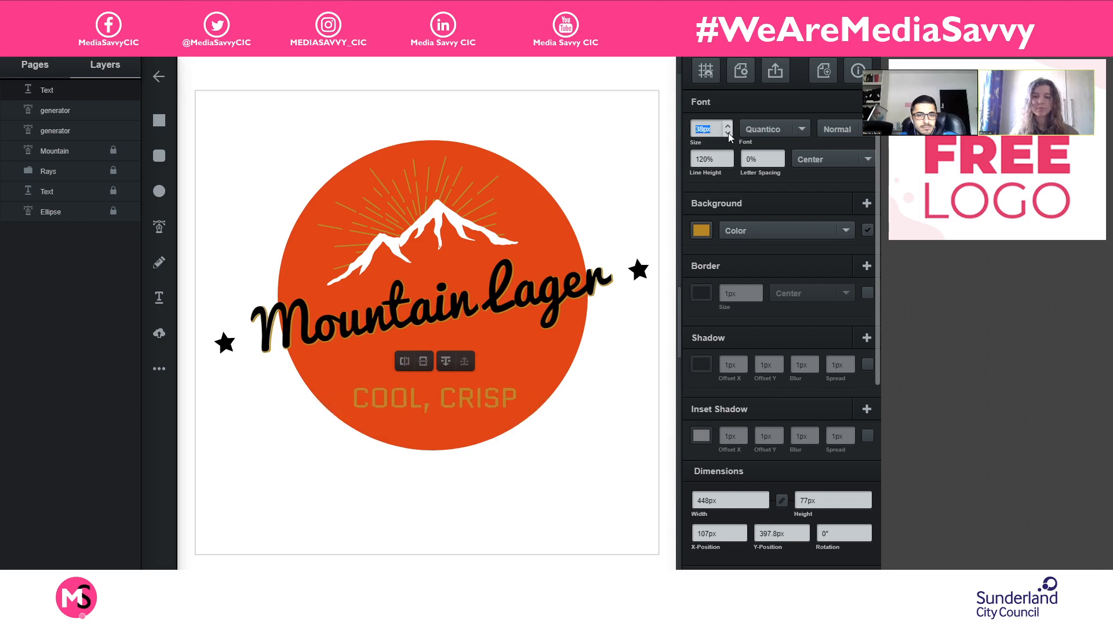
{"action": "left_click", "coordinate": [728, 133]}
{"action": "left_click", "coordinate": [728, 134]}
{"action": "left_click", "coordinate": [728, 133]}
{"action": "left_click", "coordinate": [728, 133]}
{"action": "left_click", "coordinate": [728, 134]}
{"action": "left_click", "coordinate": [728, 134]}
{"action": "left_click", "coordinate": [728, 134]}
{"action": "left_click", "coordinate": [728, 133]}
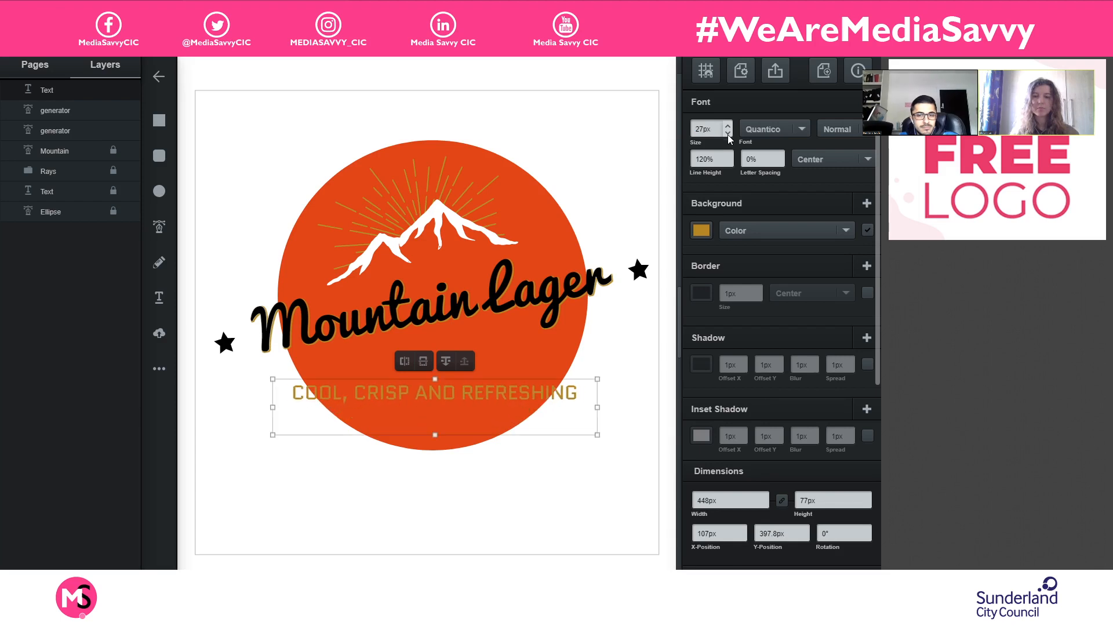
- Replace the word AND in the tagline with "&" so it reads "COOL, CRISP & REFRESHING", and finish editing
{"action": "double_click", "coordinate": [423, 402]}
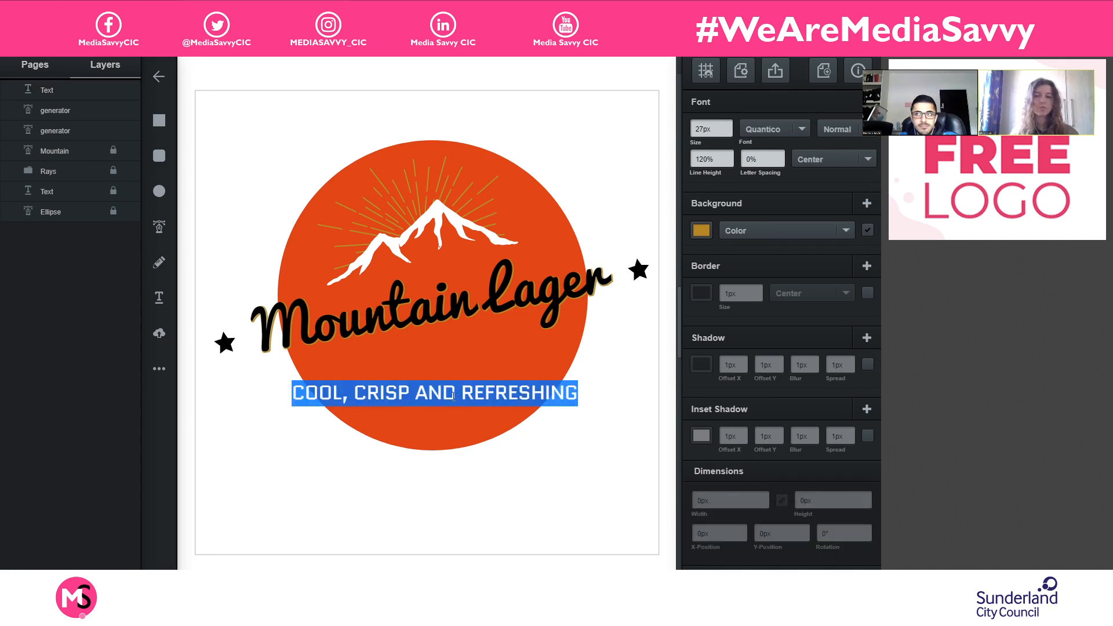
{"action": "left_click", "coordinate": [442, 394]}
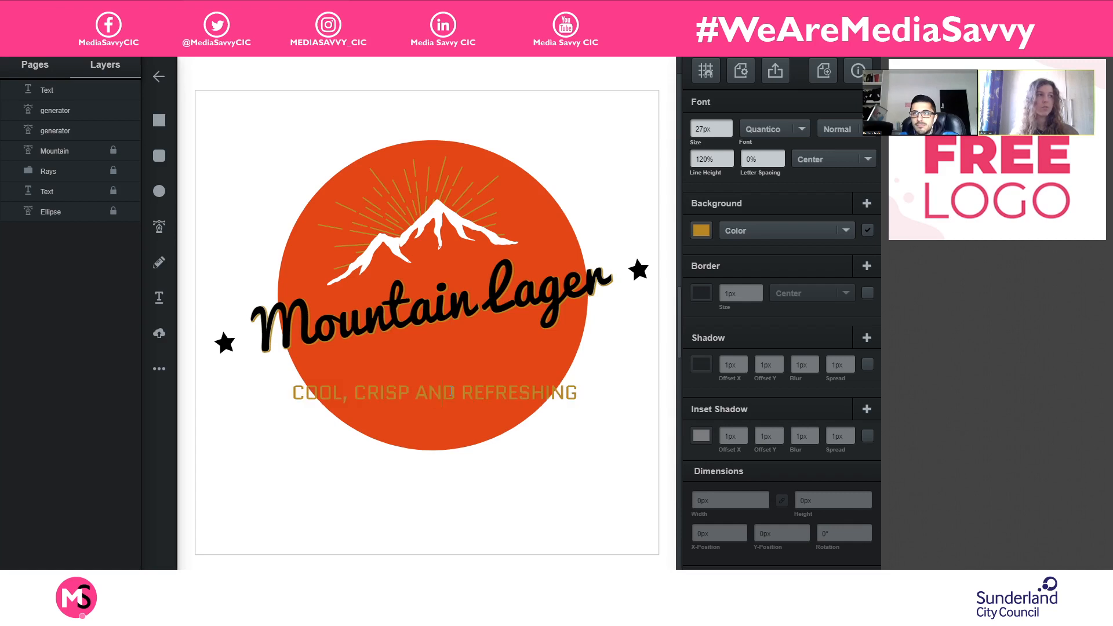
{"action": "left_click_drag", "start_coordinate": [456, 393], "coordinate": [417, 393]}
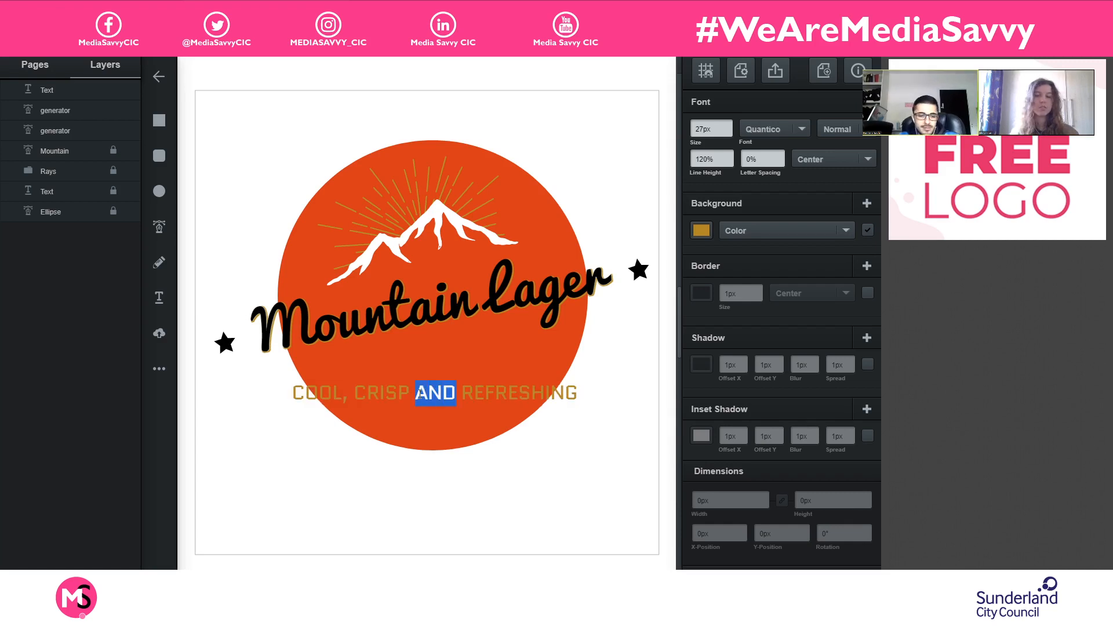
{"action": "type", "text": "&"}
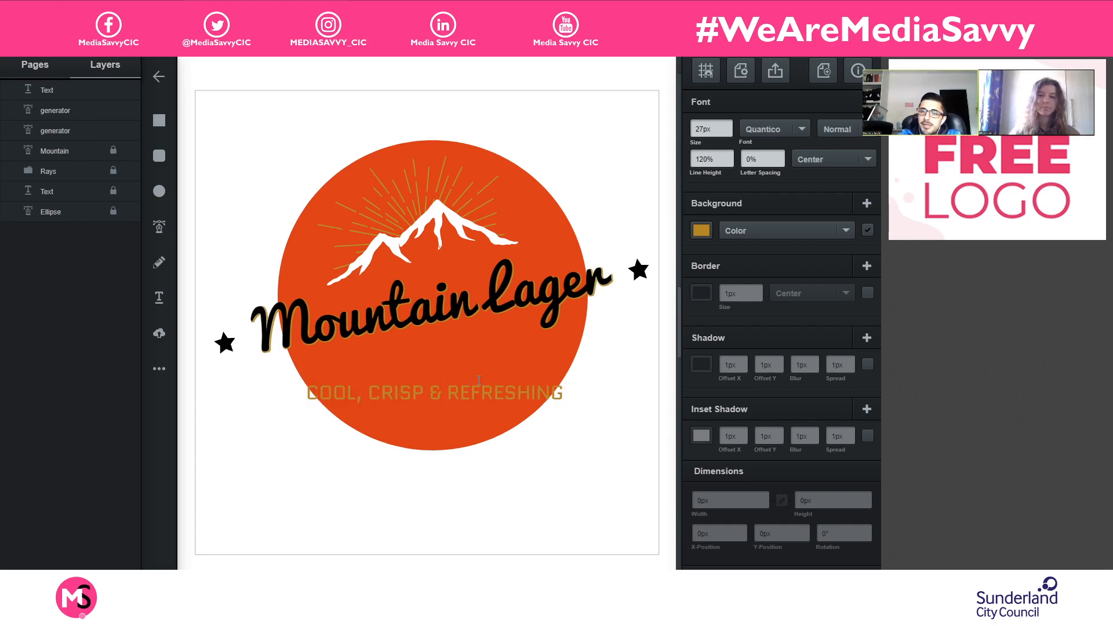
{"action": "key", "text": "Escape"}
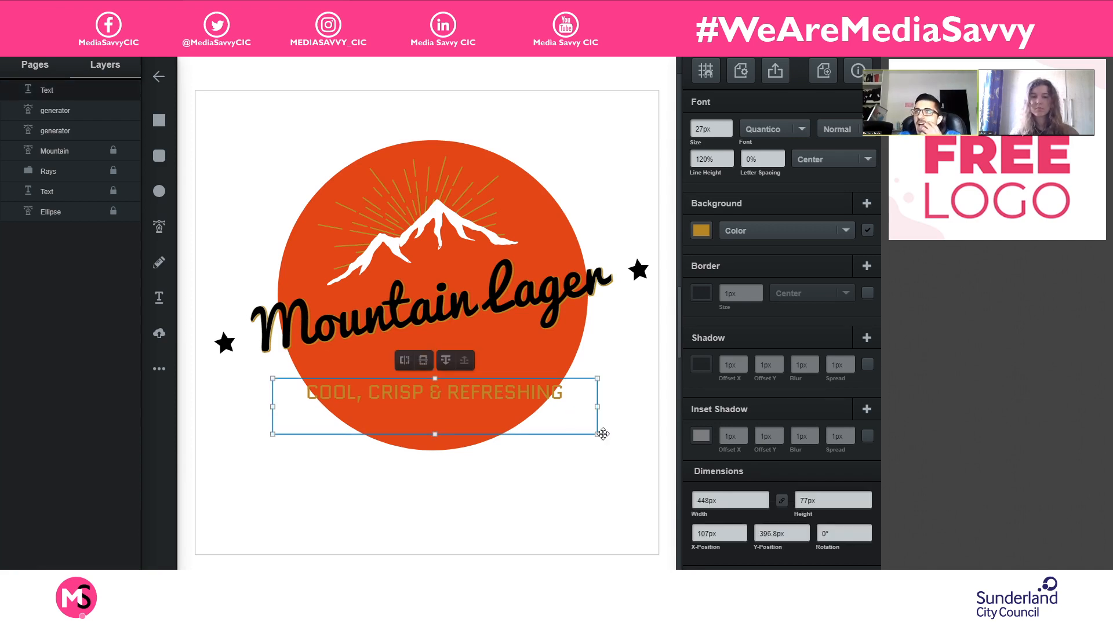
- Slant the tagline to about 350.86° just beneath the Mountain Lager lettering and reduce its font size to 19 px
{"action": "left_click_drag", "start_coordinate": [612, 435], "coordinate": [619, 409]}
{"action": "left_click_drag", "start_coordinate": [464, 392], "coordinate": [472, 343]}
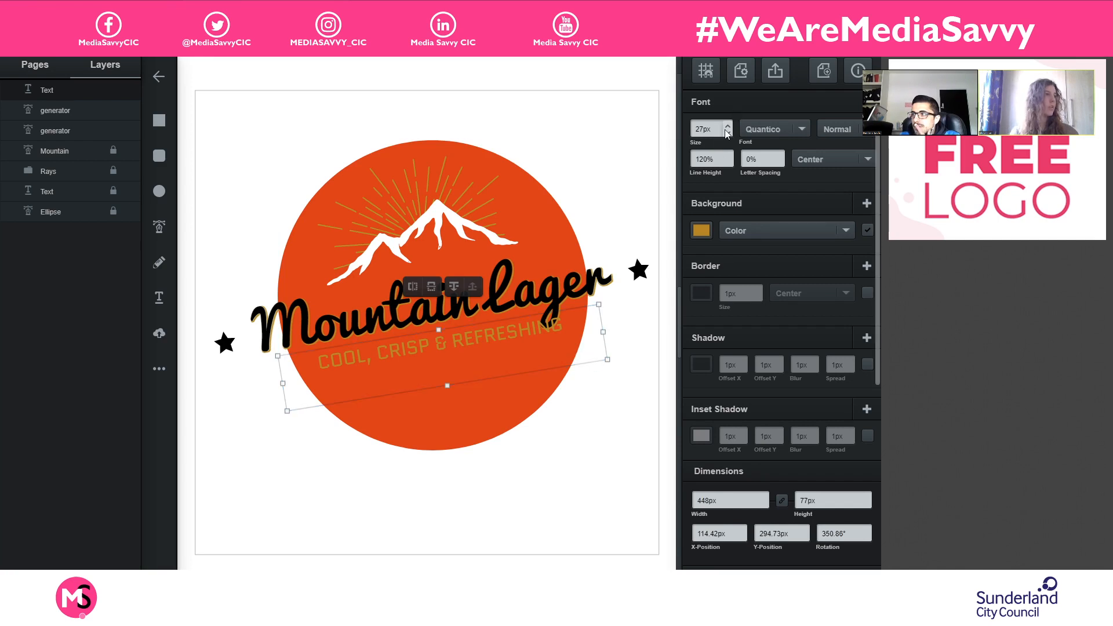
{"action": "left_click", "coordinate": [728, 134]}
{"action": "left_click", "coordinate": [728, 134]}
{"action": "left_click", "coordinate": [728, 134]}
{"action": "left_click", "coordinate": [728, 134]}
{"action": "left_click", "coordinate": [728, 134]}
{"action": "left_click", "coordinate": [727, 134]}
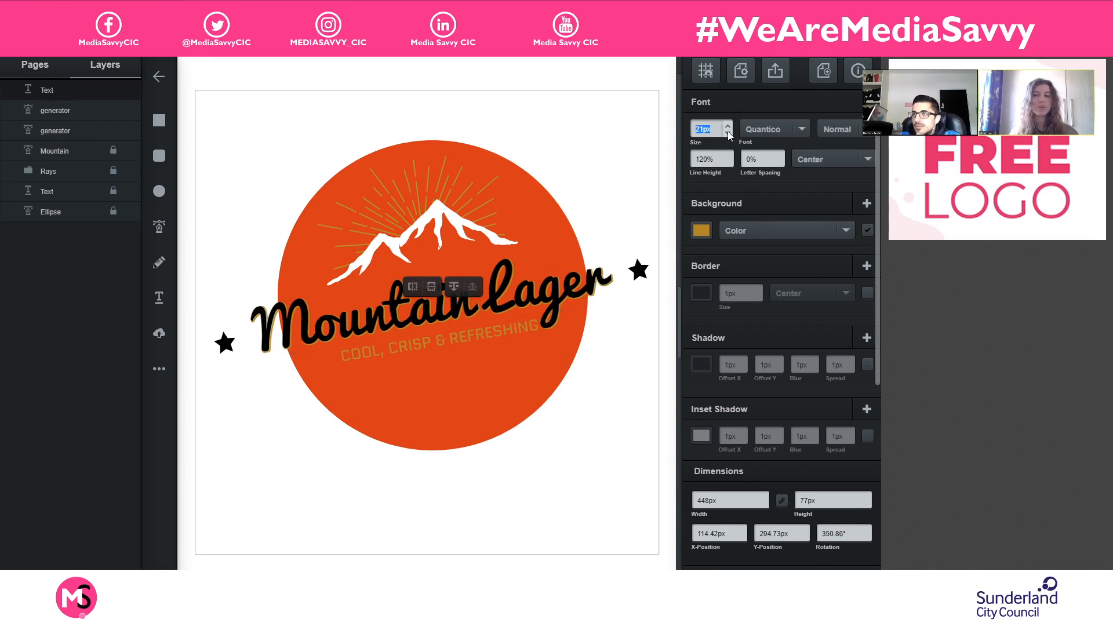
{"action": "left_click", "coordinate": [728, 134]}
{"action": "left_click", "coordinate": [728, 134]}
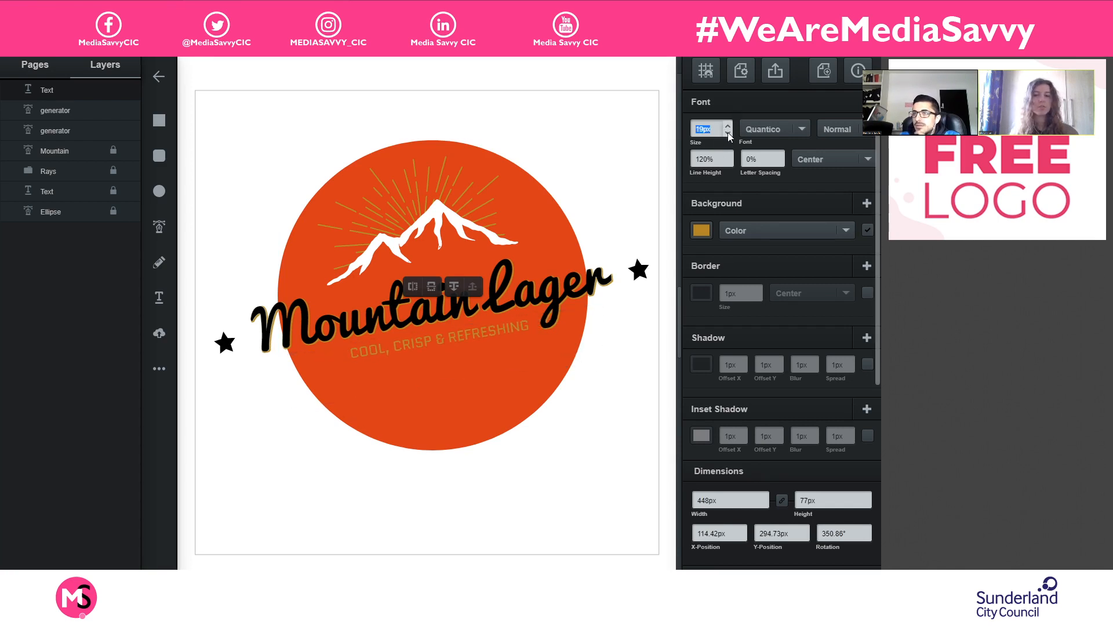
- Fine-tune the tagline's vertical position under the lettering to a Y-position of about 297 px and deselect it
{"action": "left_click", "coordinate": [604, 454]}
{"action": "left_click_drag", "start_coordinate": [506, 326], "coordinate": [506, 336]}
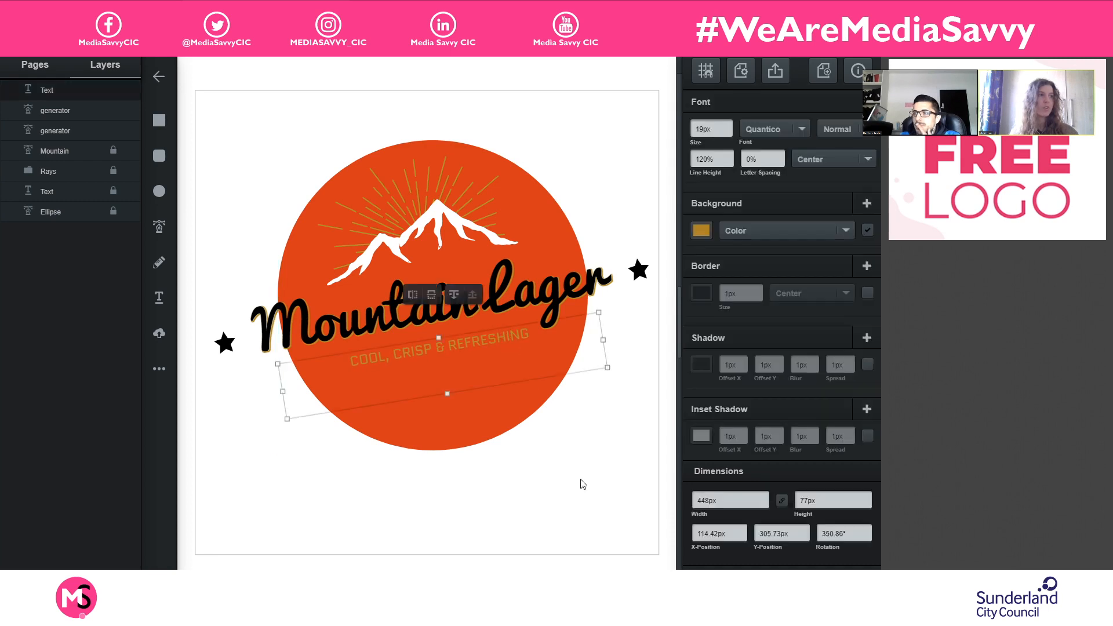
{"action": "left_click", "coordinate": [243, 539]}
{"action": "left_click_drag", "start_coordinate": [415, 348], "coordinate": [420, 347]}
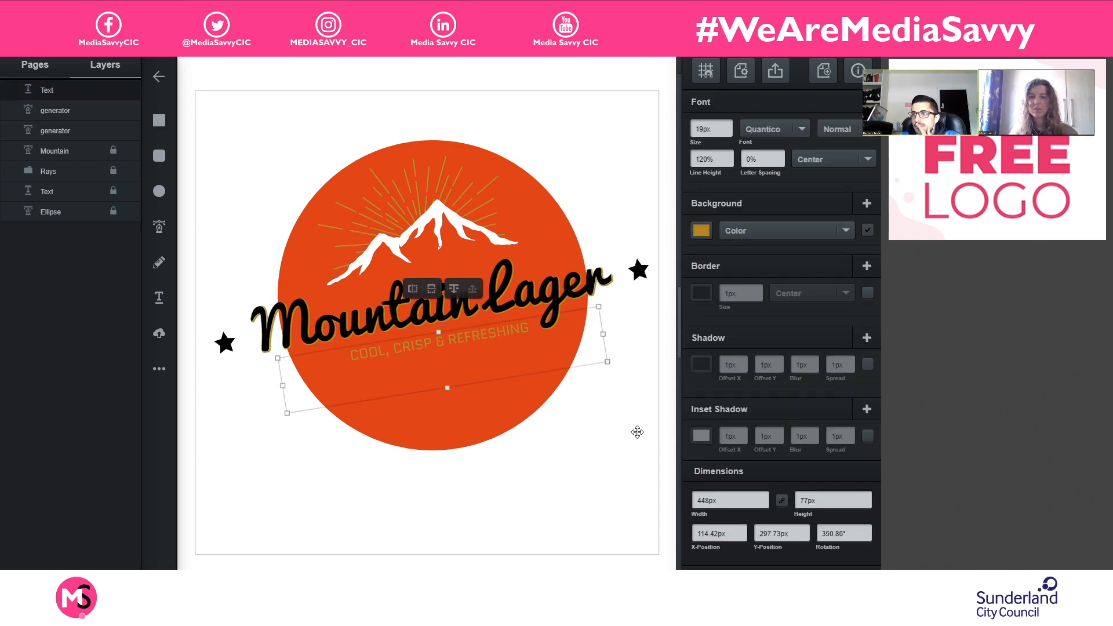
{"action": "left_click", "coordinate": [637, 428]}
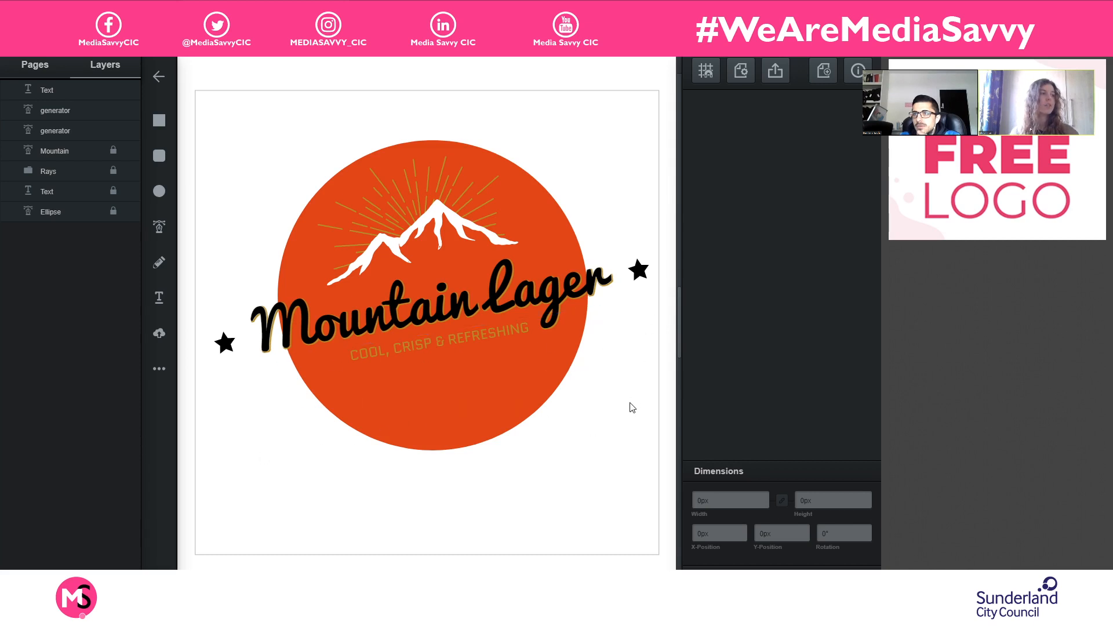
- Shorten the tagline's text box from its lower edge to about 29 px high and deselect it
{"action": "left_click", "coordinate": [499, 341]}
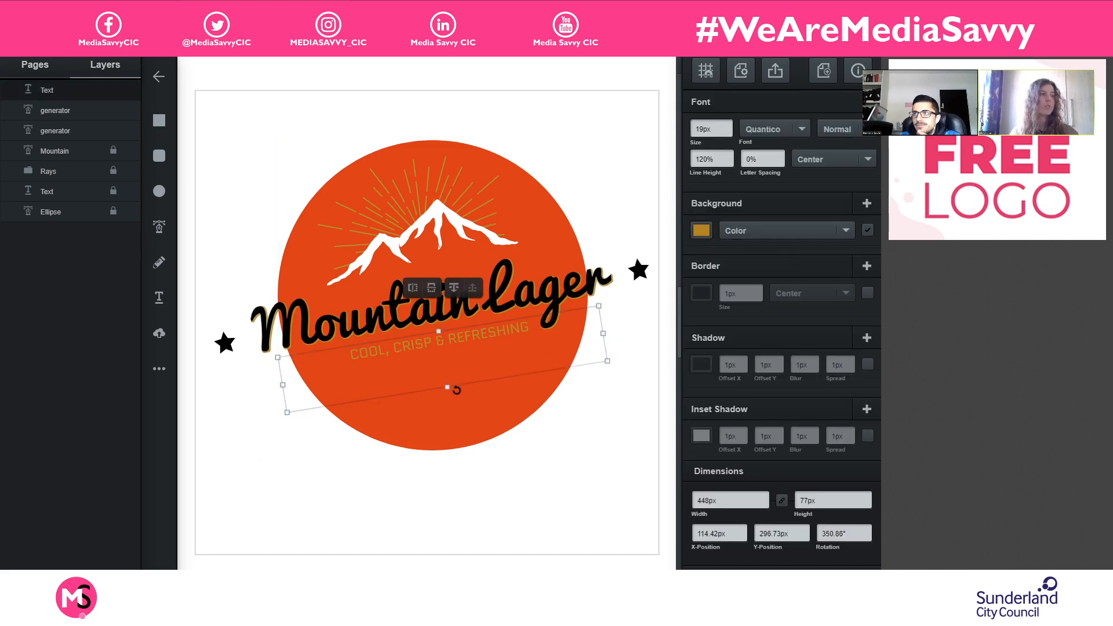
{"action": "left_click_drag", "start_coordinate": [439, 363], "coordinate": [437, 352]}
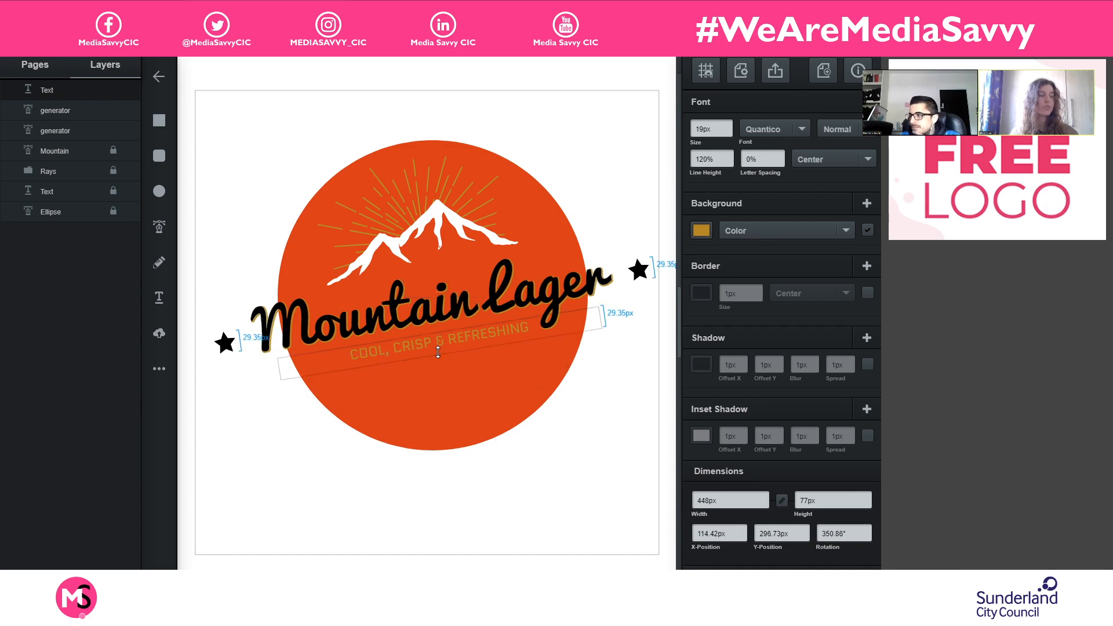
{"action": "left_click", "coordinate": [589, 397]}
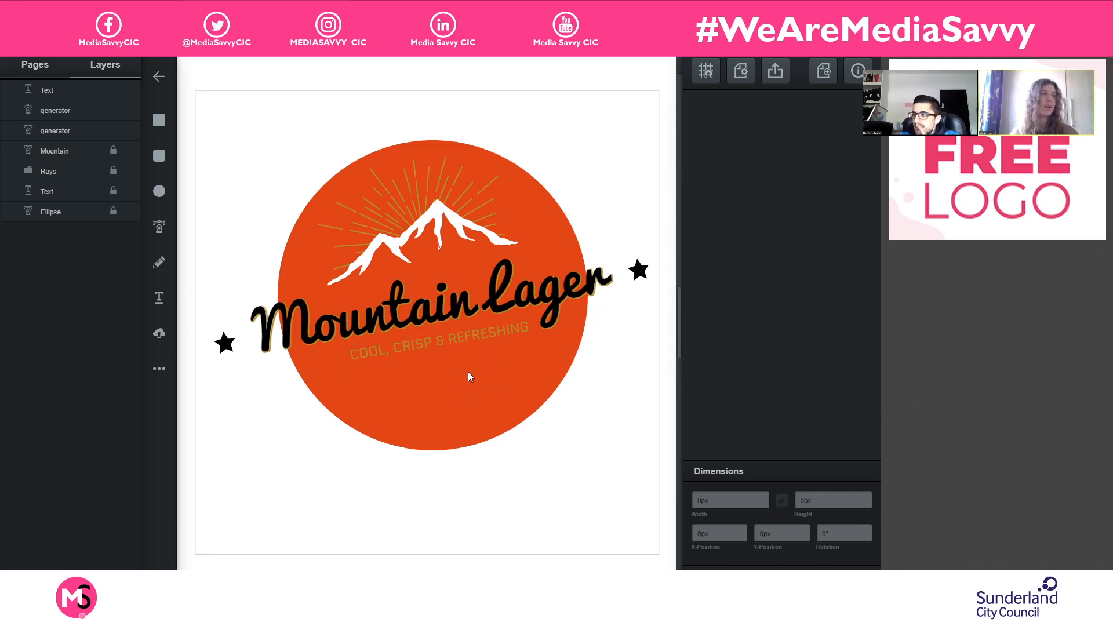
- Add a text box below the orange circle, replace its placeholder with "EST. 1973" and finish editing
{"action": "left_click", "coordinate": [159, 297]}
{"action": "left_click_drag", "start_coordinate": [288, 458], "coordinate": [499, 532]}
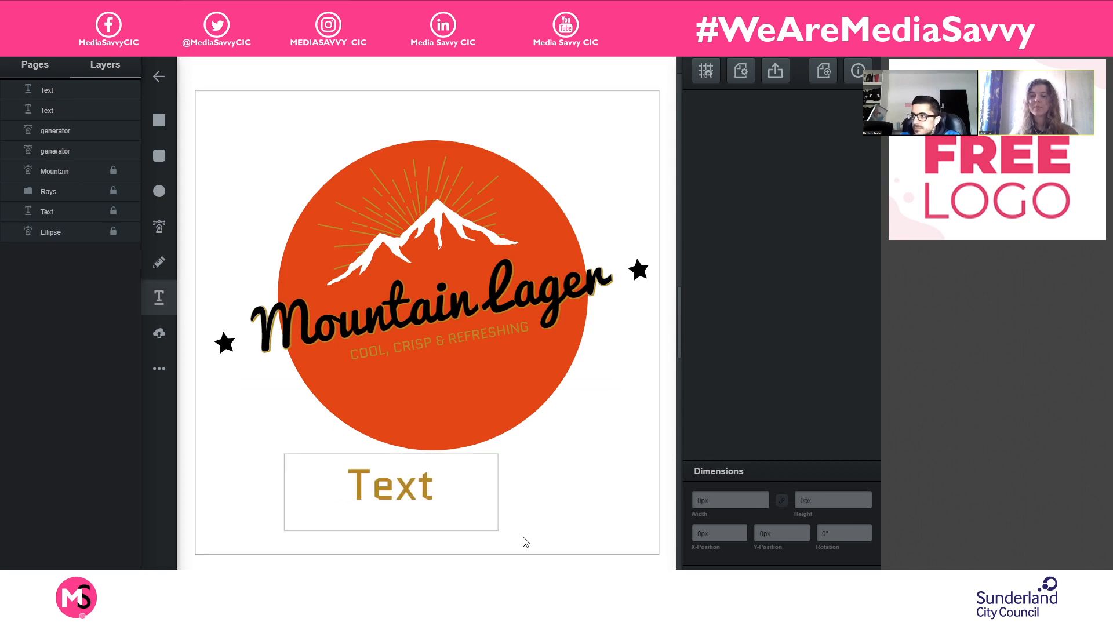
{"action": "double_click", "coordinate": [441, 492]}
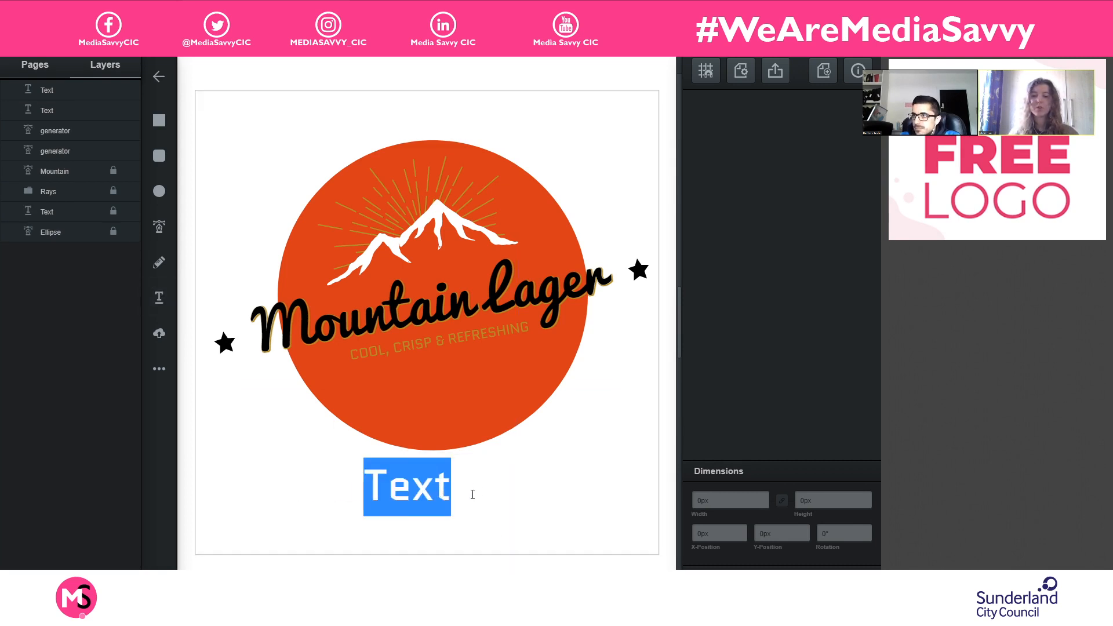
{"action": "type", "text": "EST. "}
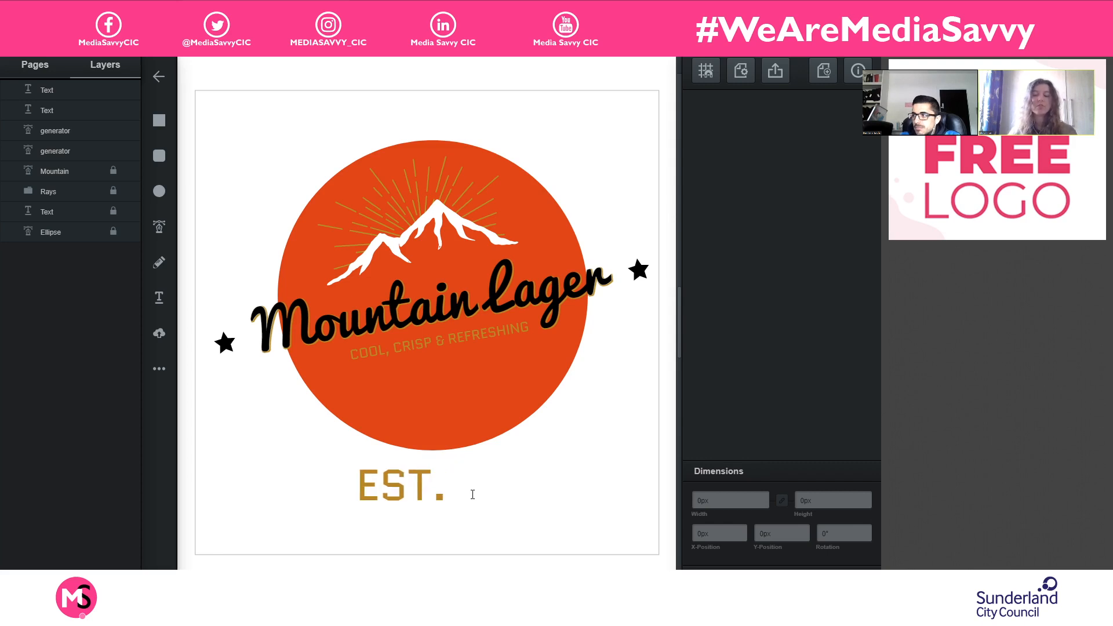
{"action": "type", "text": "1"}
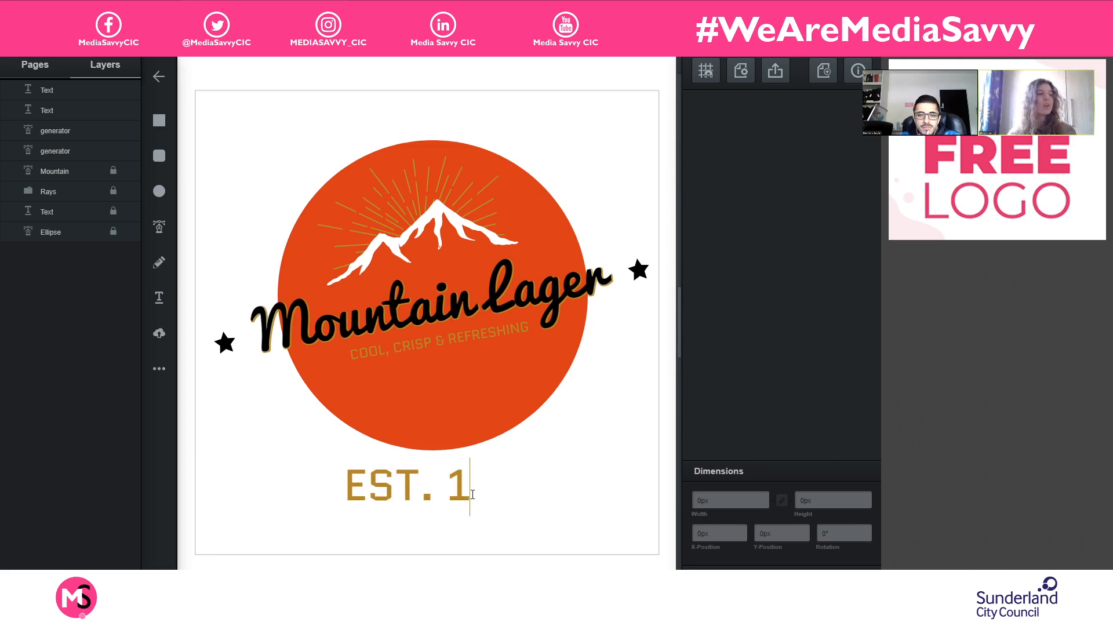
{"action": "type", "text": "973"}
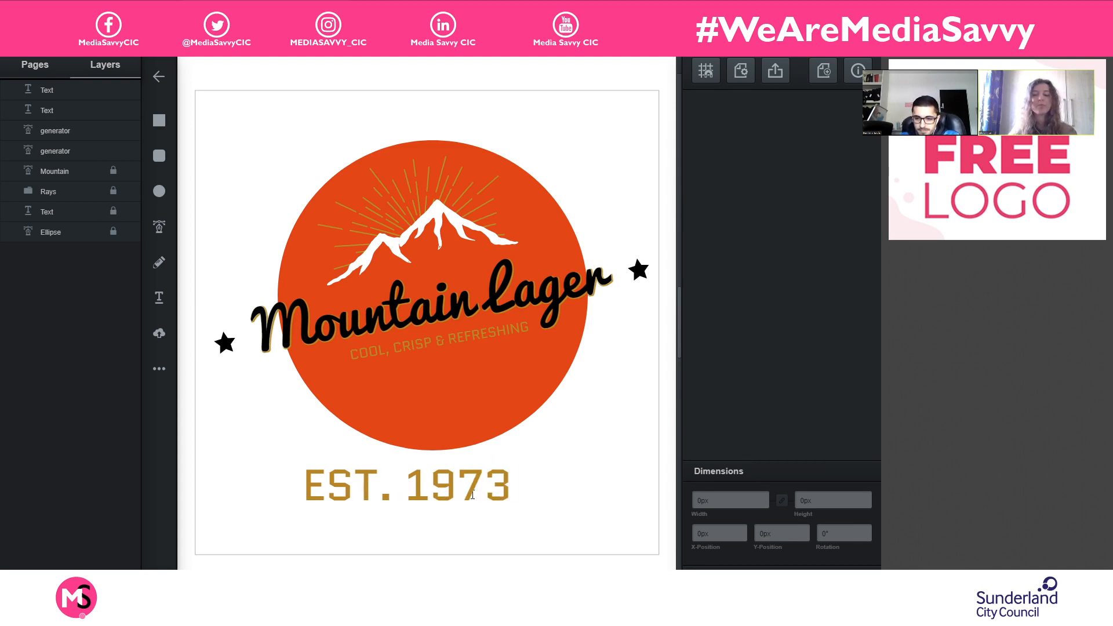
{"action": "key", "text": "ctrl+a"}
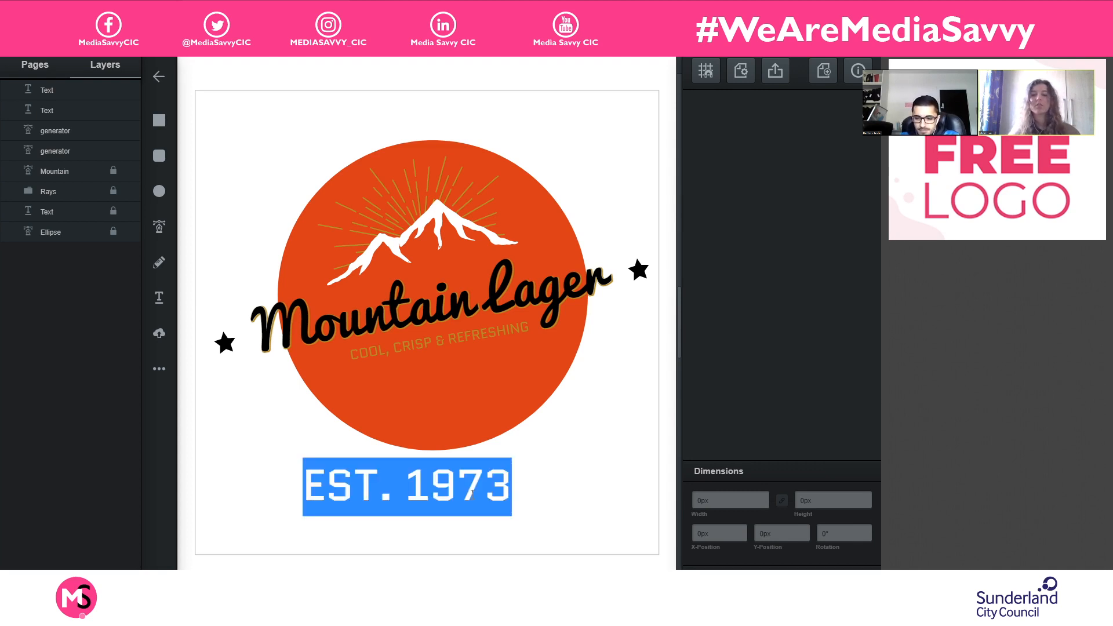
{"action": "left_click", "coordinate": [600, 486]}
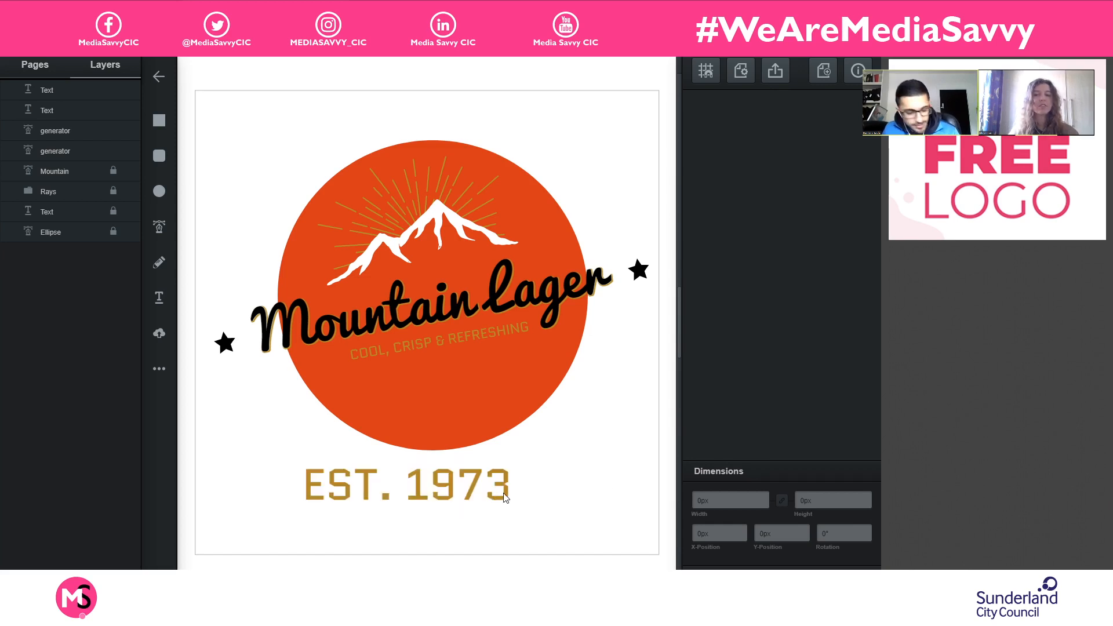
- Recolor the "EST. 1973" text white (#ffffff)
{"action": "left_click_drag", "start_coordinate": [506, 494], "coordinate": [298, 494]}
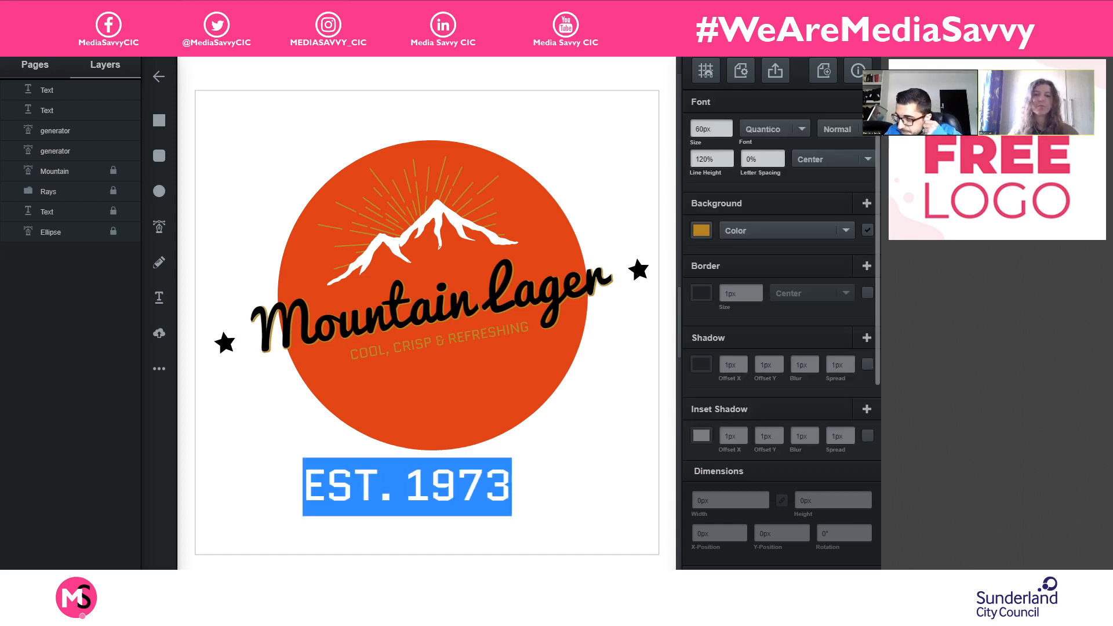
{"action": "left_click", "coordinate": [703, 230]}
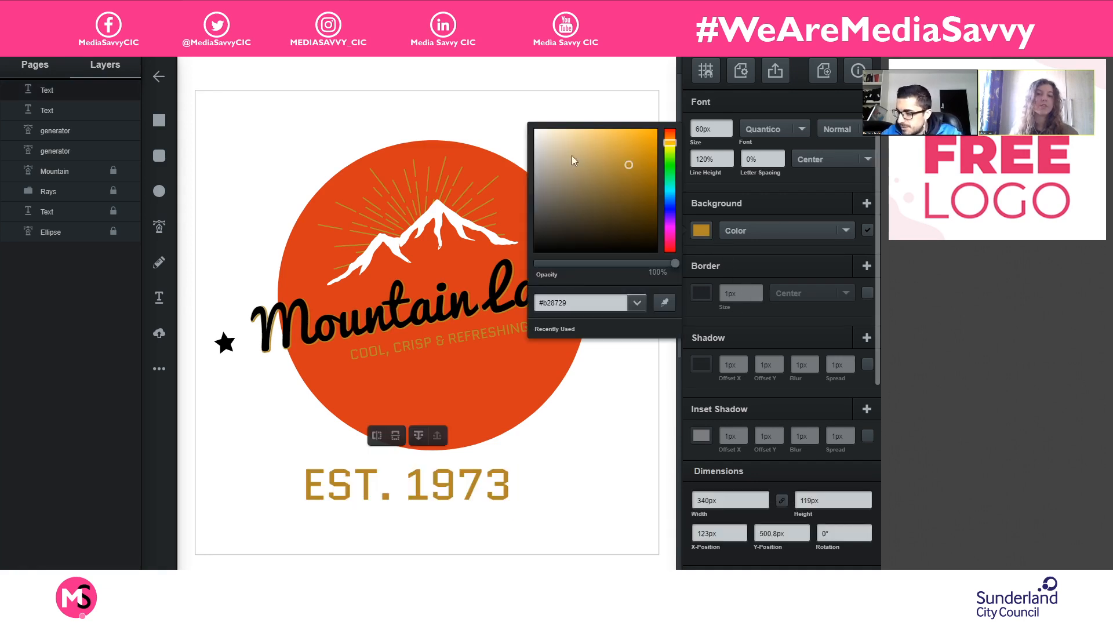
{"action": "left_click_drag", "start_coordinate": [571, 155], "coordinate": [510, 112]}
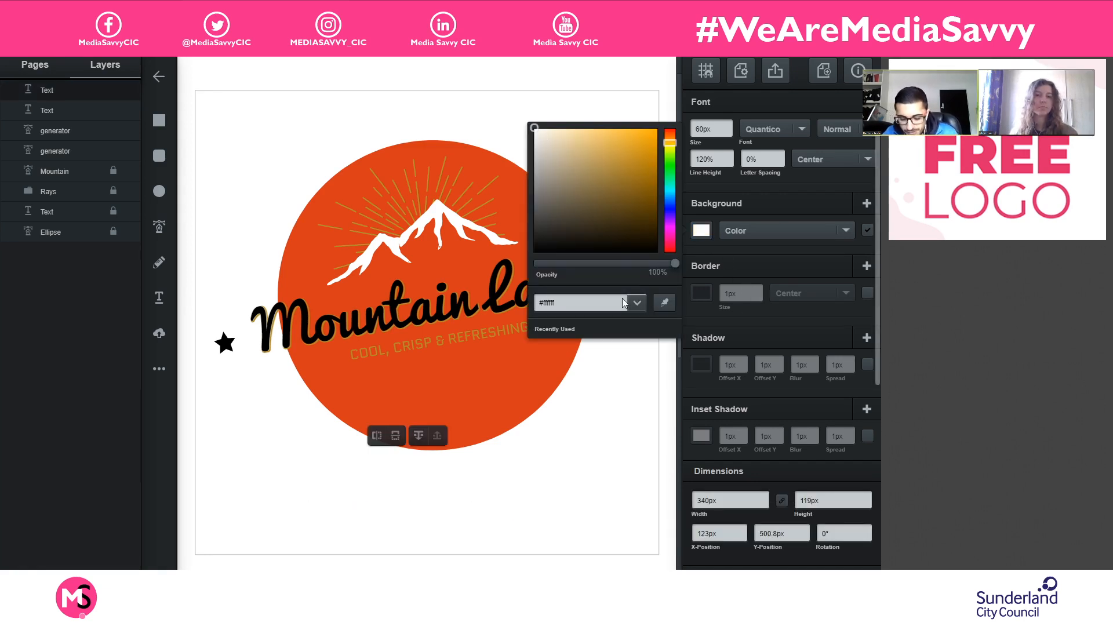
{"action": "left_click", "coordinate": [434, 480]}
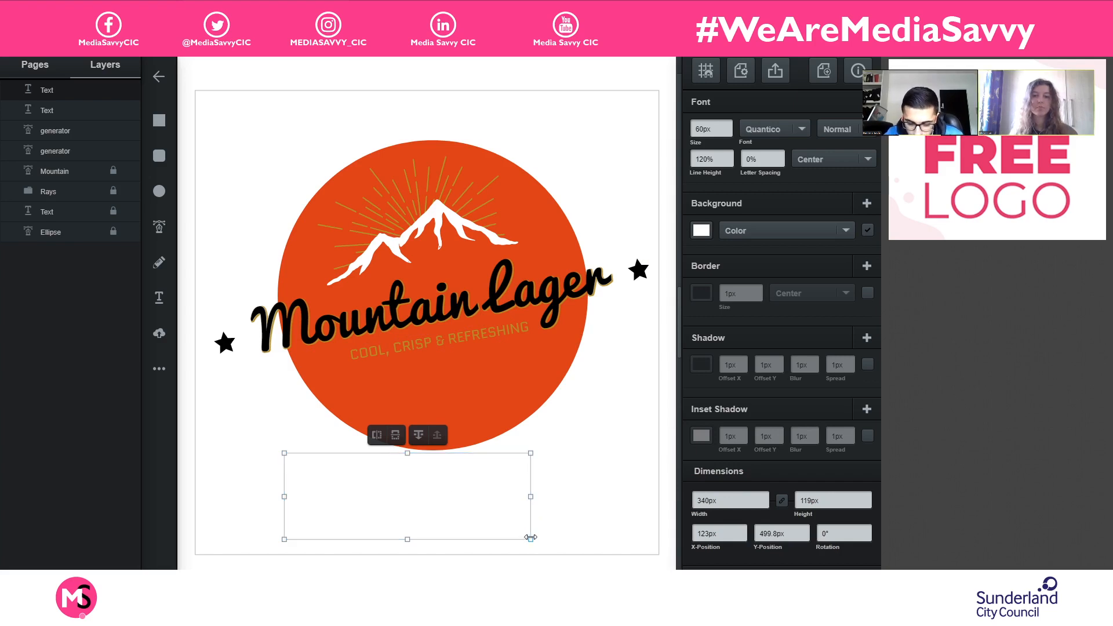
- Move the white year text onto the circle below the tagline and rotate it to about 350.38°, with X about 178.45 px and Y about 337.22 px
{"action": "left_click_drag", "start_coordinate": [516, 529], "coordinate": [514, 412]}
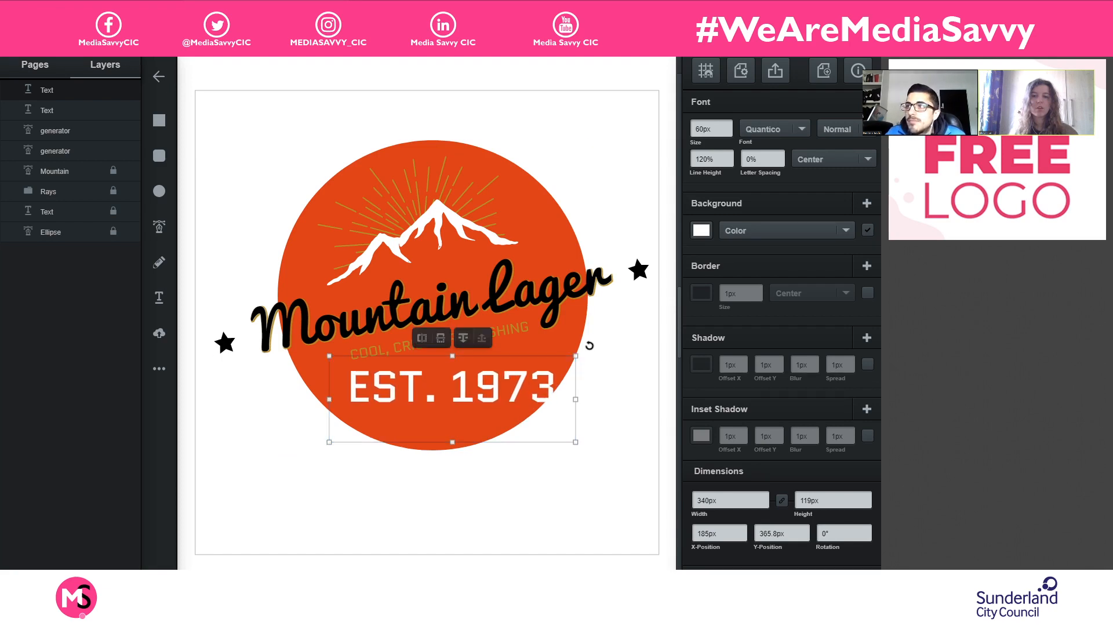
{"action": "left_click_drag", "start_coordinate": [589, 345], "coordinate": [603, 318]}
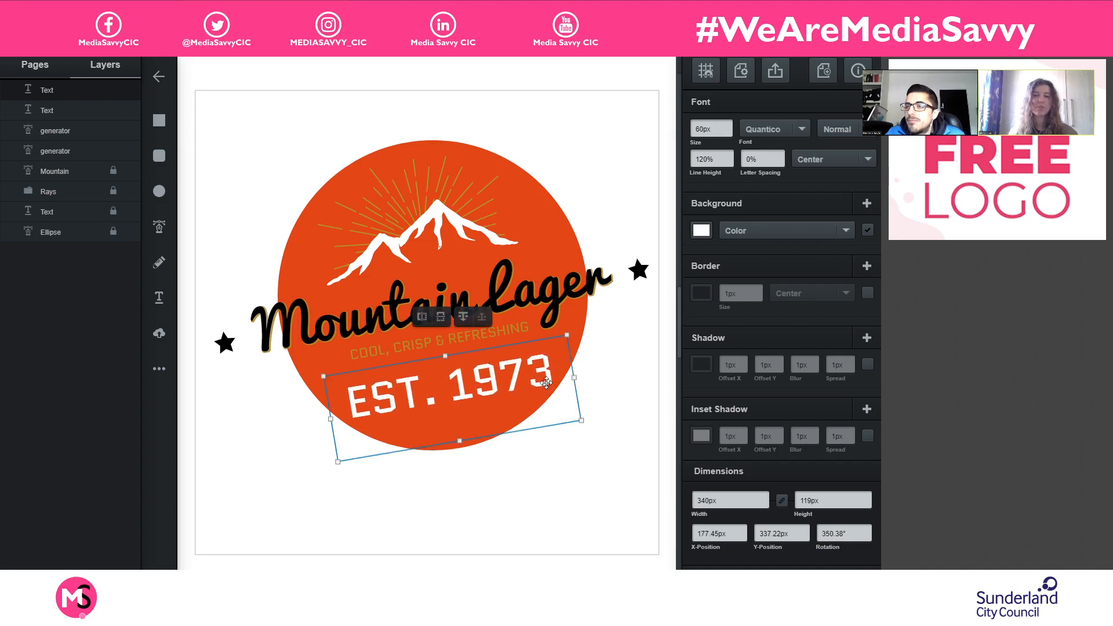
{"action": "left_click_drag", "start_coordinate": [546, 382], "coordinate": [547, 382]}
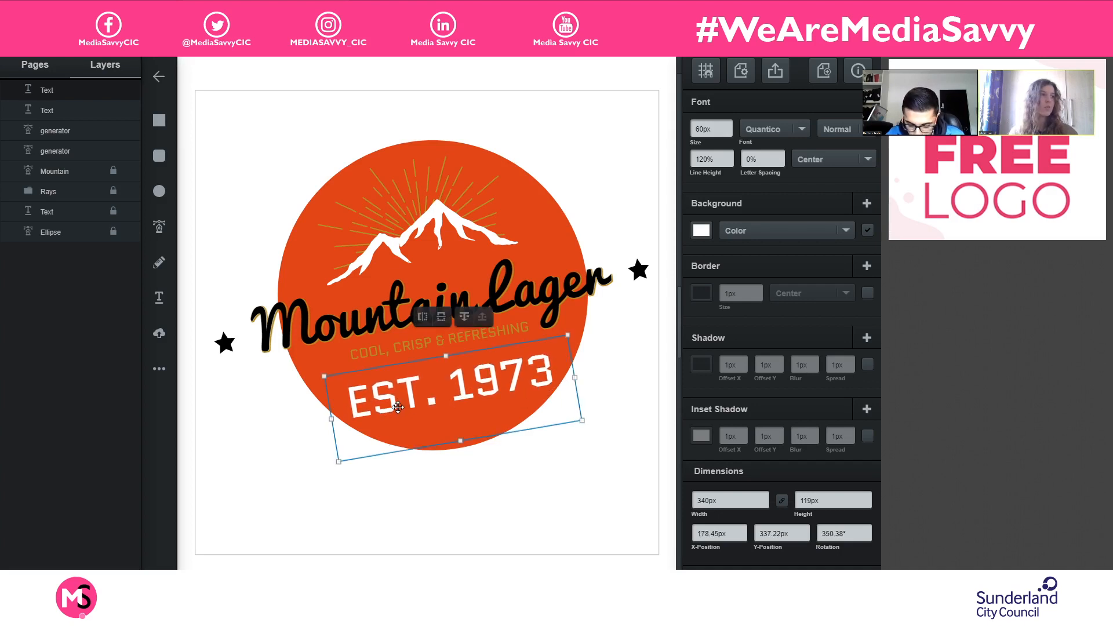
- Change the font of the "EST. 1973" text to Oswald
{"action": "double_click", "coordinate": [376, 418]}
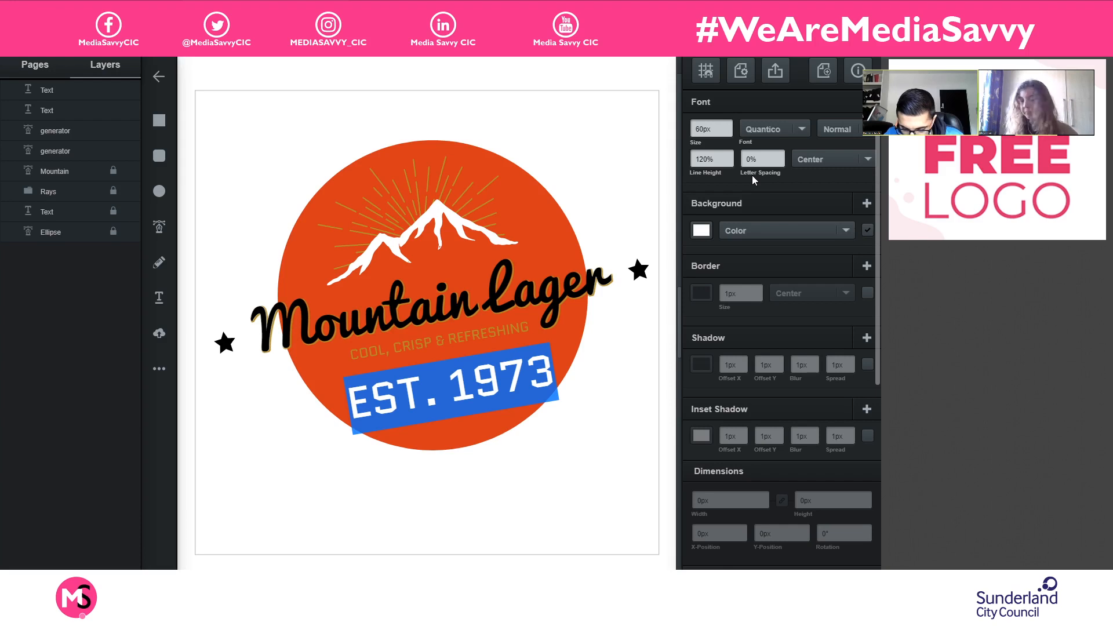
{"action": "left_click", "coordinate": [801, 130]}
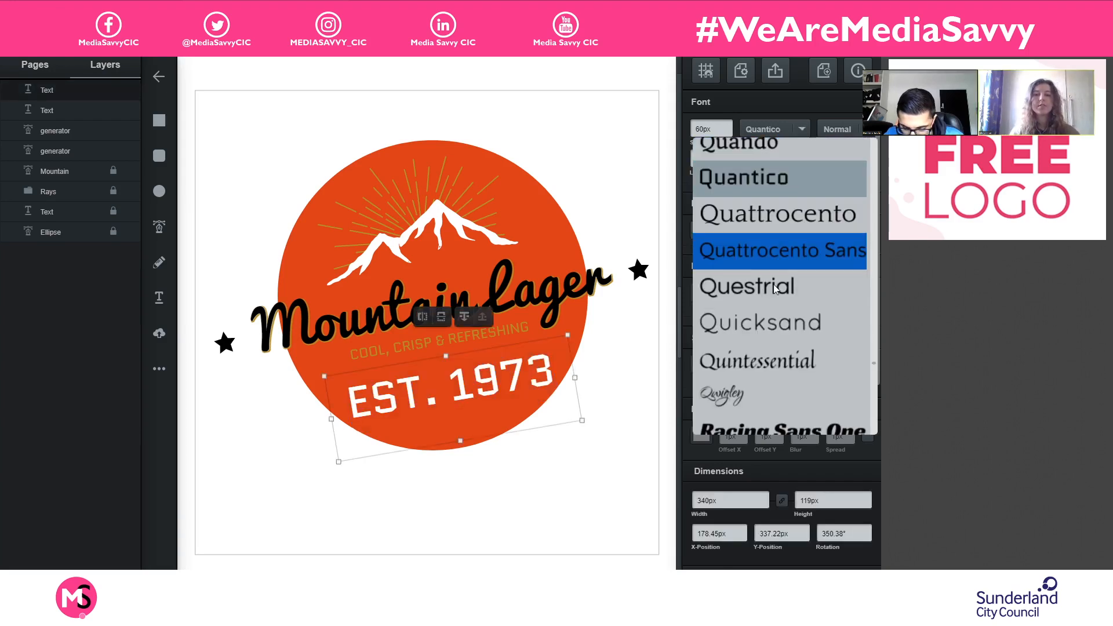
{"action": "scroll", "coordinate": [785, 335], "scroll_direction": "down", "scroll_amount": 5}
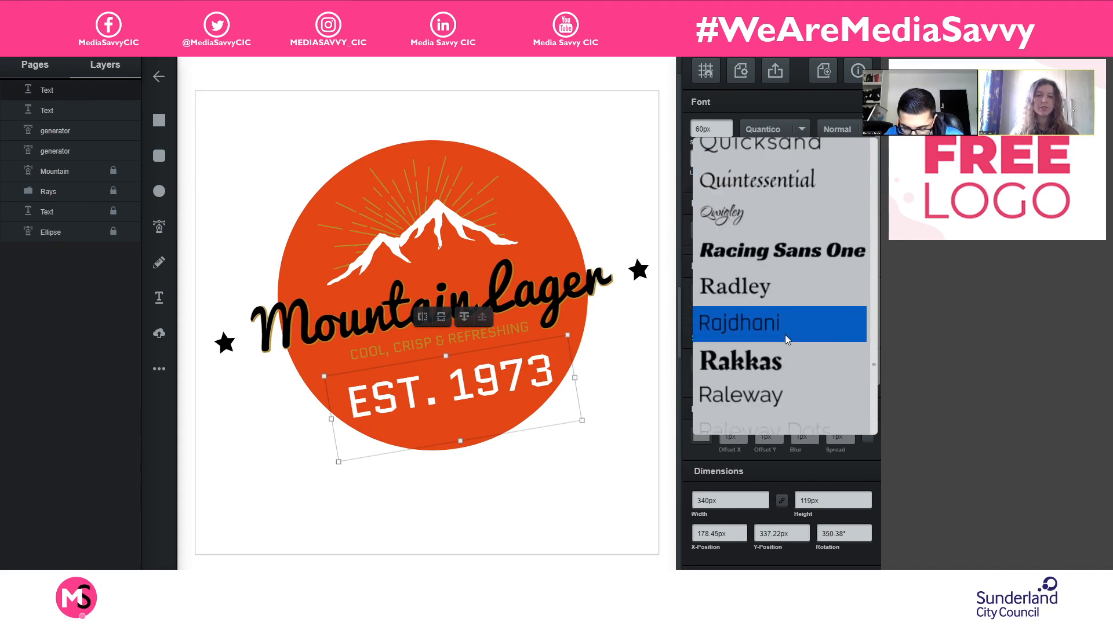
{"action": "scroll", "coordinate": [798, 341], "scroll_direction": "down", "scroll_amount": 7}
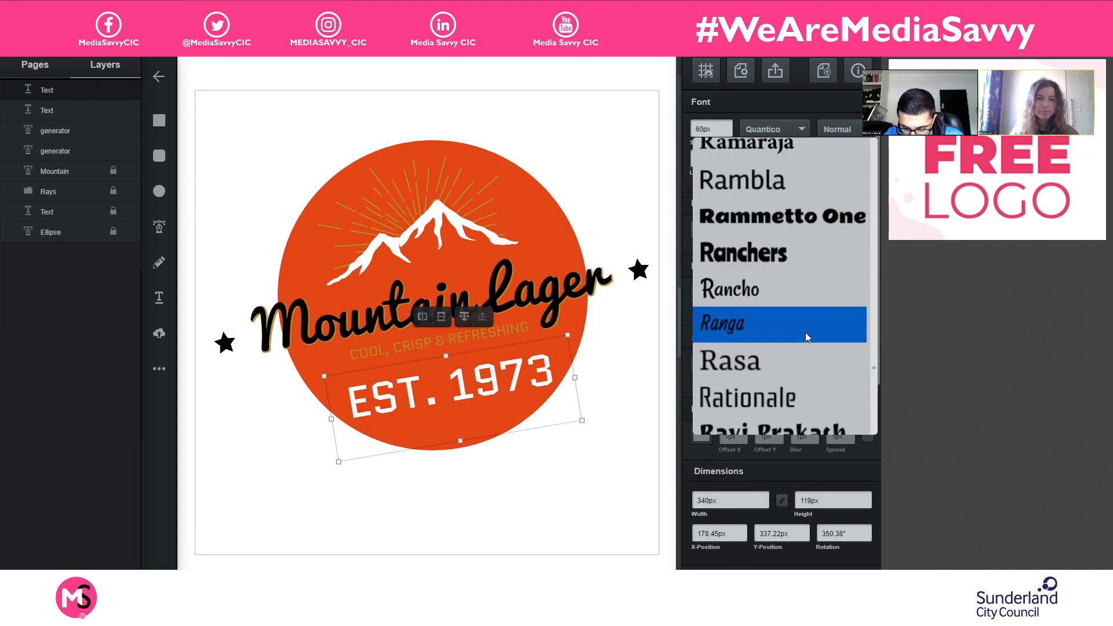
{"action": "scroll", "coordinate": [805, 332], "scroll_direction": "up", "scroll_amount": 12}
{"action": "scroll", "coordinate": [809, 310], "scroll_direction": "up", "scroll_amount": 10}
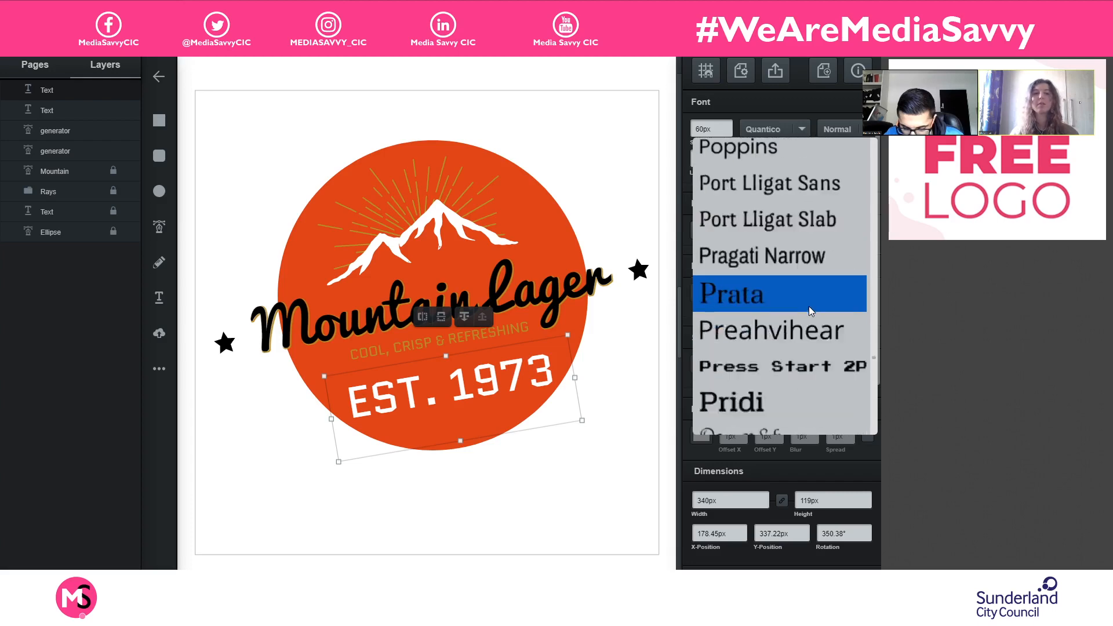
{"action": "scroll", "coordinate": [809, 301], "scroll_direction": "up", "scroll_amount": 2}
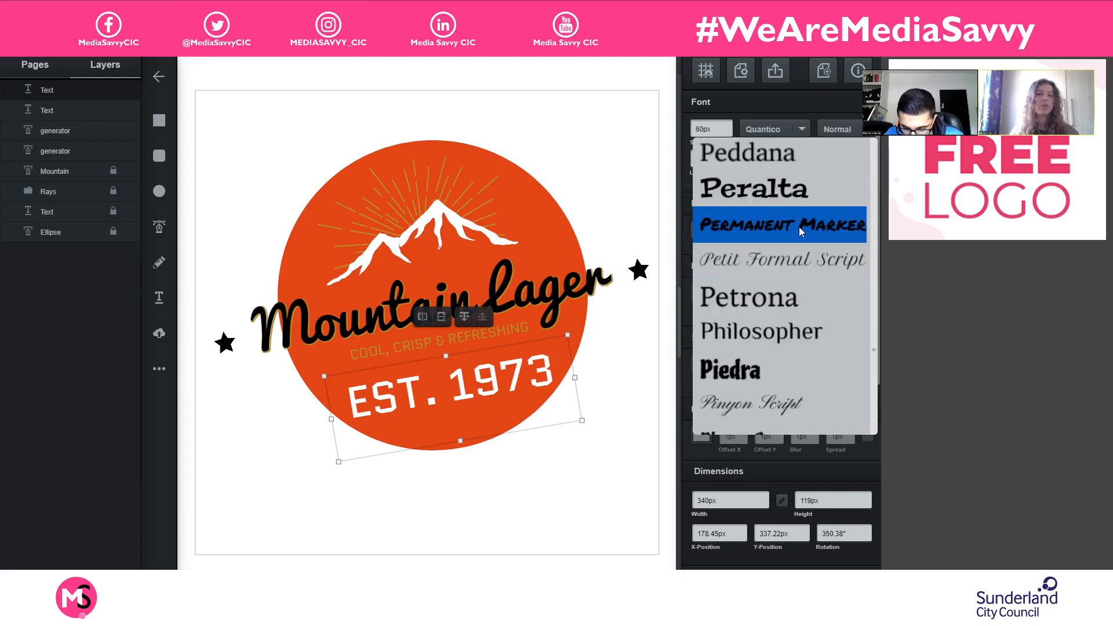
{"action": "scroll", "coordinate": [798, 228], "scroll_direction": "up", "scroll_amount": 5}
{"action": "scroll", "coordinate": [799, 227], "scroll_direction": "up", "scroll_amount": 7}
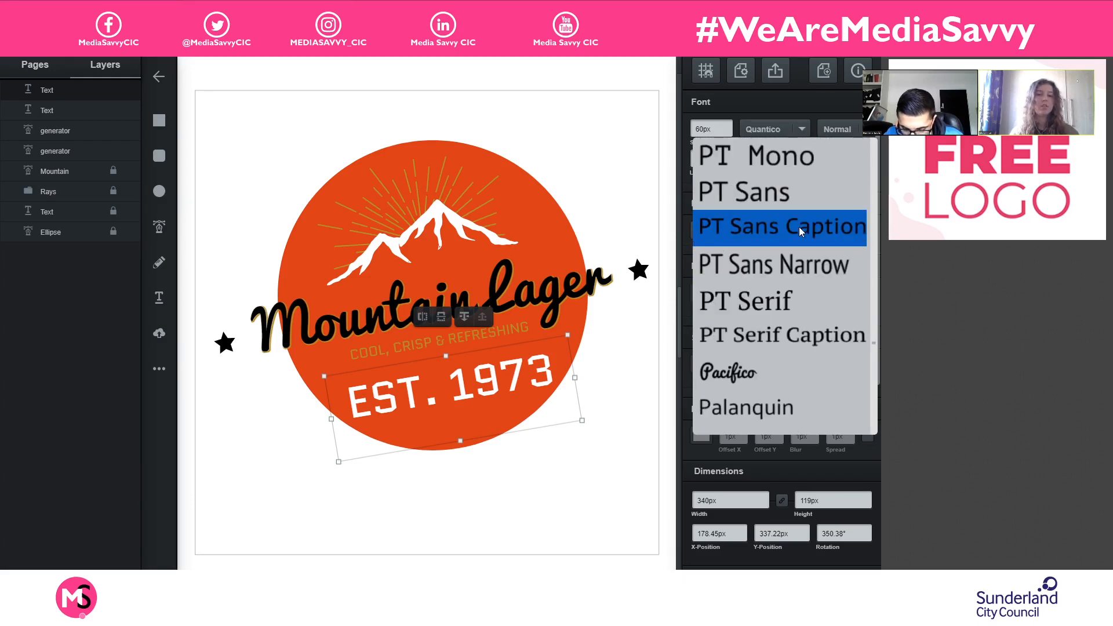
{"action": "scroll", "coordinate": [797, 232], "scroll_direction": "up", "scroll_amount": 3}
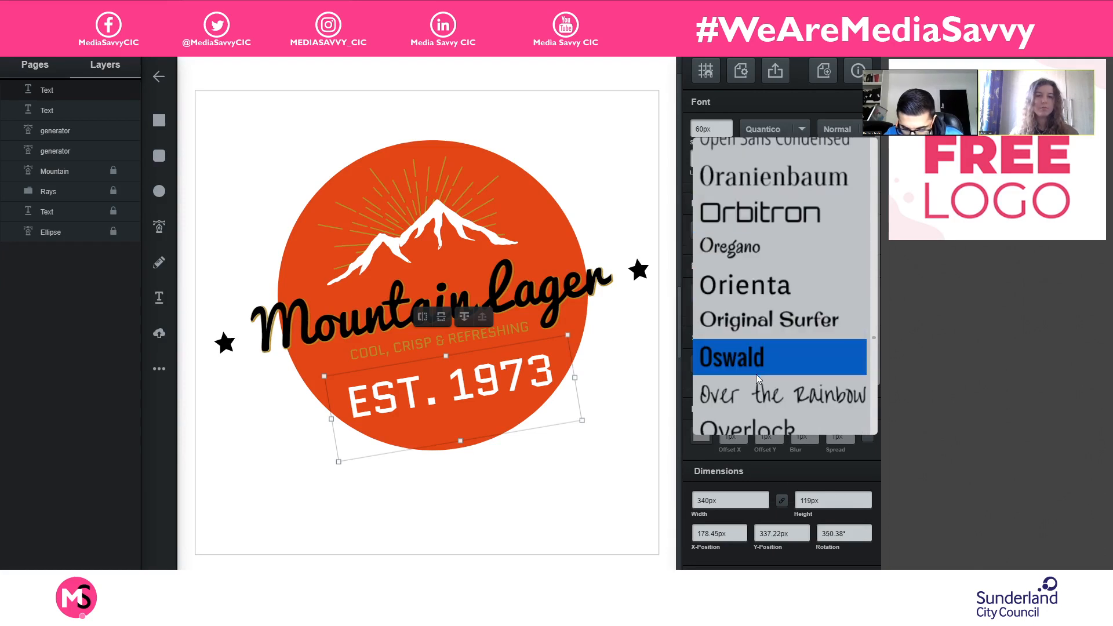
{"action": "left_click", "coordinate": [759, 359]}
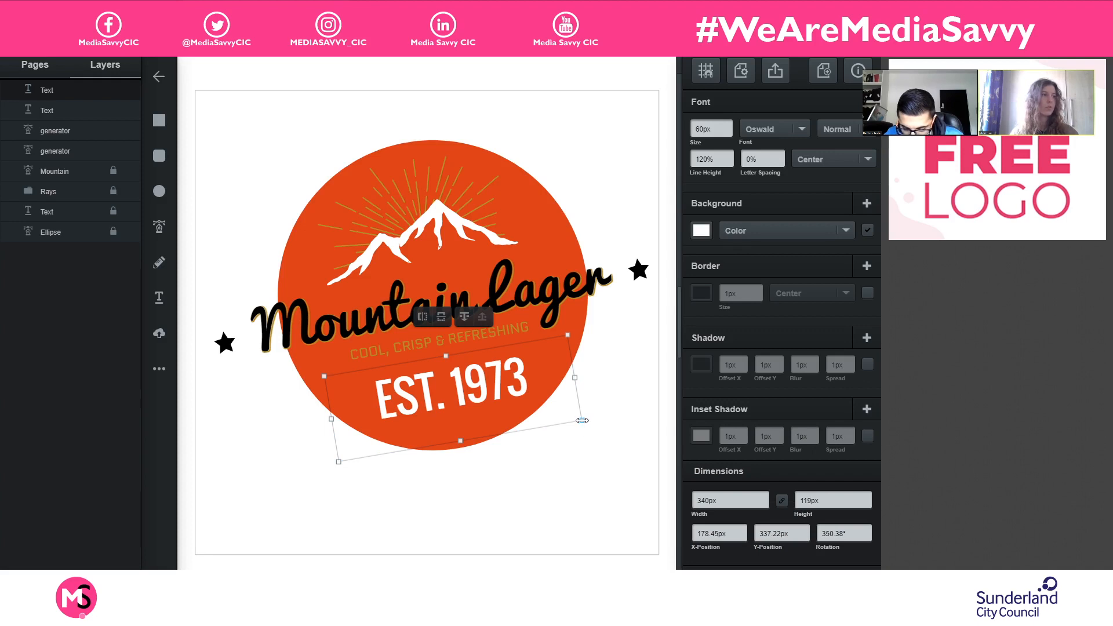
- Reduce the "EST. 1973" text's font size to 33 px and deselect it
{"action": "left_click", "coordinate": [728, 132]}
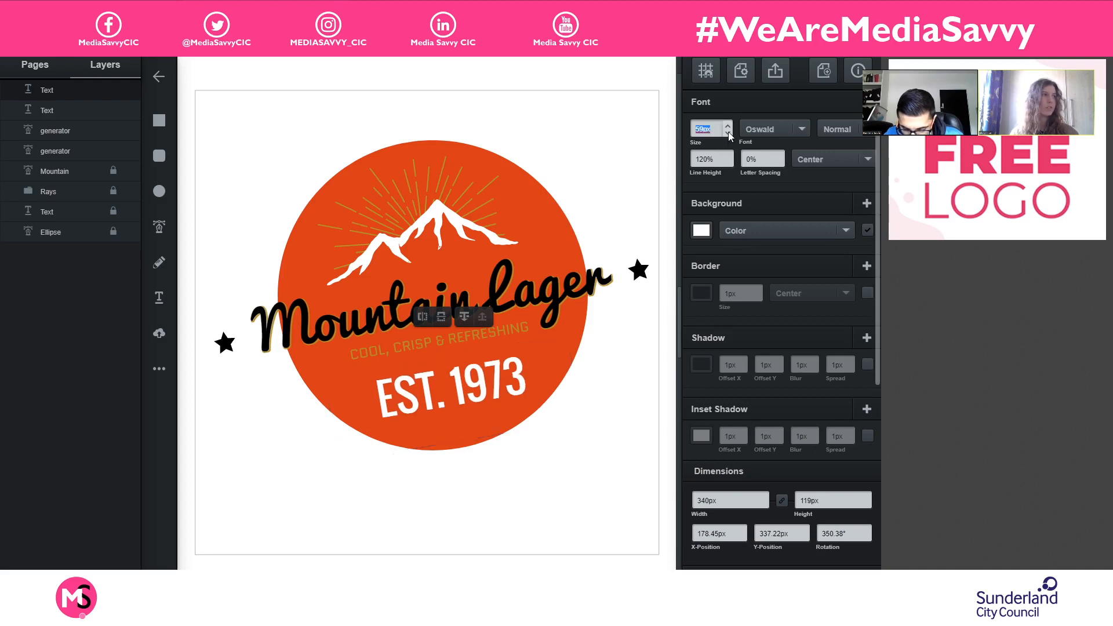
{"action": "left_click", "coordinate": [728, 133]}
{"action": "left_click", "coordinate": [728, 133]}
{"action": "left_click", "coordinate": [727, 133]}
{"action": "left_click", "coordinate": [728, 133]}
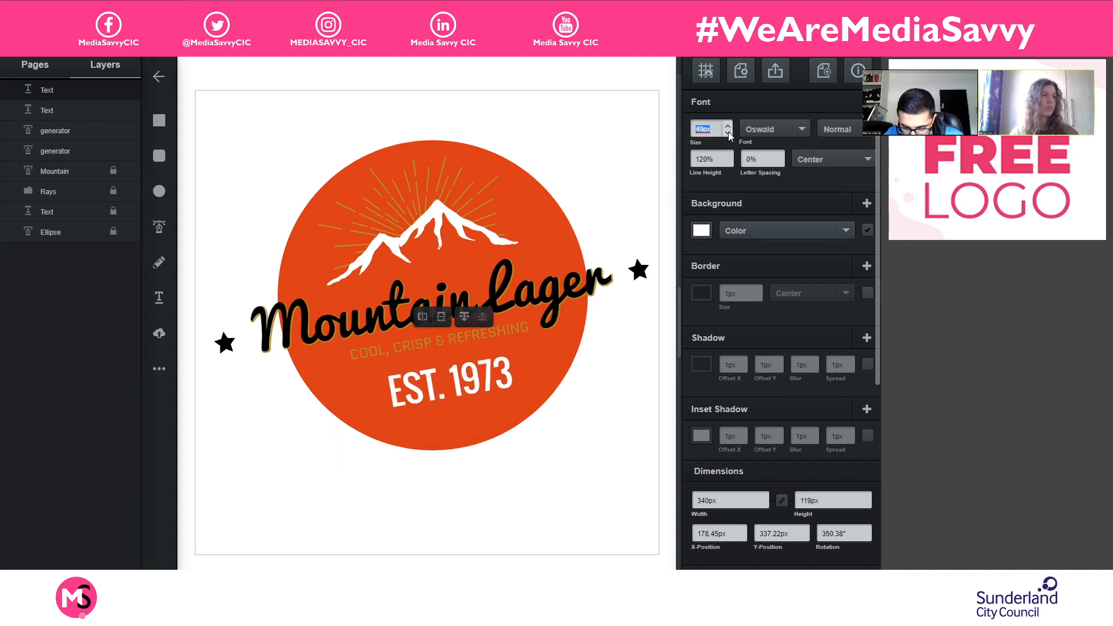
{"action": "left_click", "coordinate": [728, 133]}
{"action": "left_click", "coordinate": [728, 133]}
{"action": "left_click", "coordinate": [728, 132]}
{"action": "left_click", "coordinate": [728, 133]}
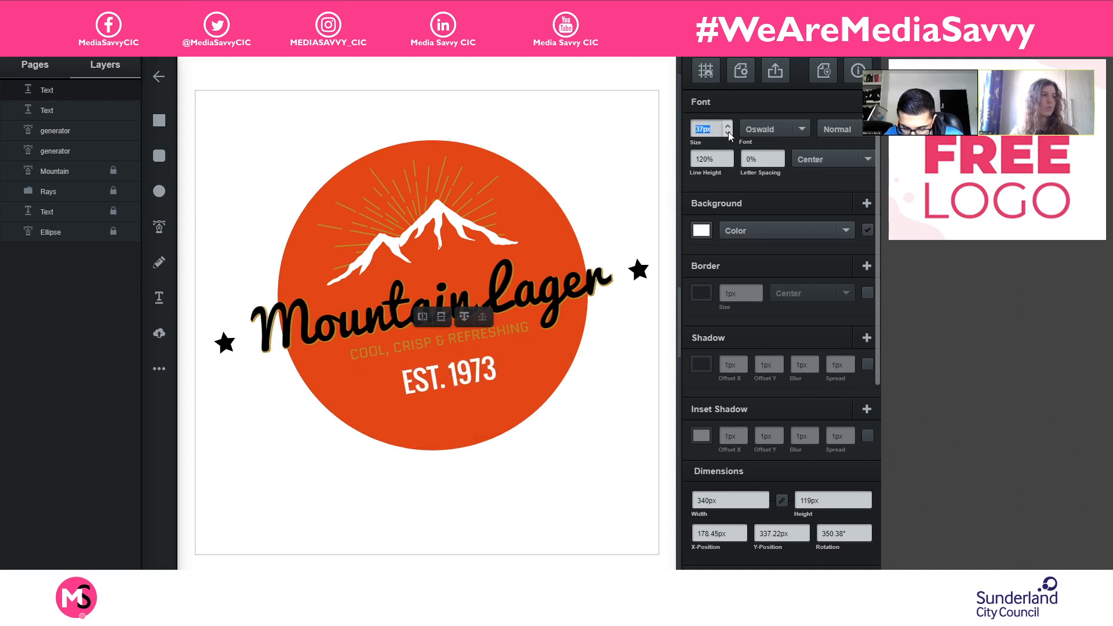
{"action": "left_click", "coordinate": [727, 133]}
{"action": "left_click", "coordinate": [728, 133]}
{"action": "left_click", "coordinate": [727, 132]}
{"action": "left_click", "coordinate": [510, 377]}
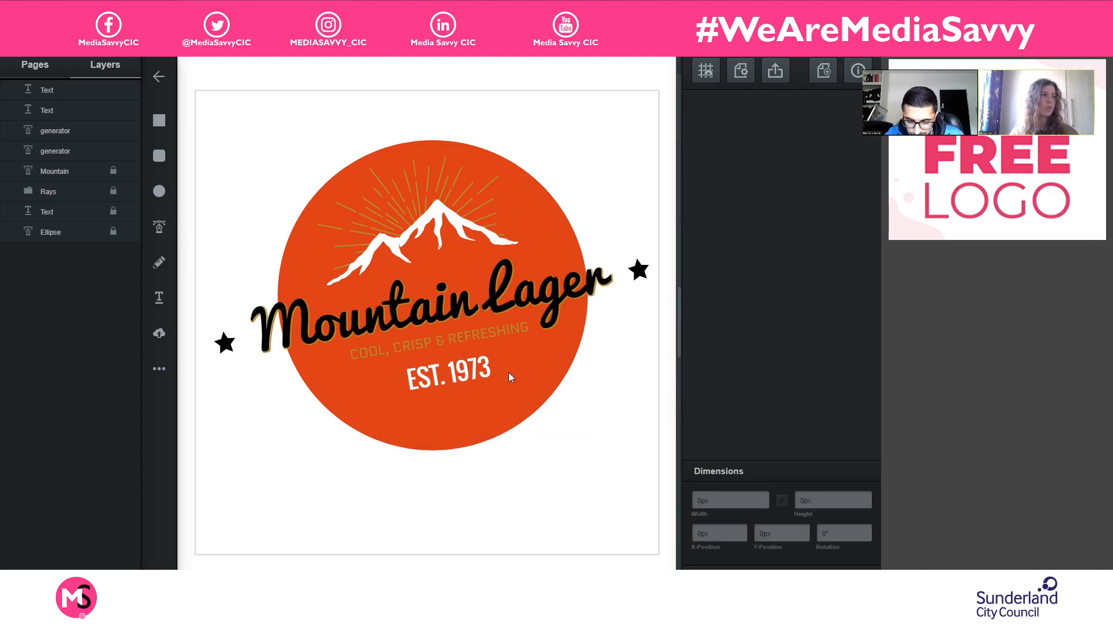
- Fine-tune the "EST. 1973" text's rotation to about 350.48° so it follows the tagline's slant, and deselect it
{"action": "left_click", "coordinate": [487, 374]}
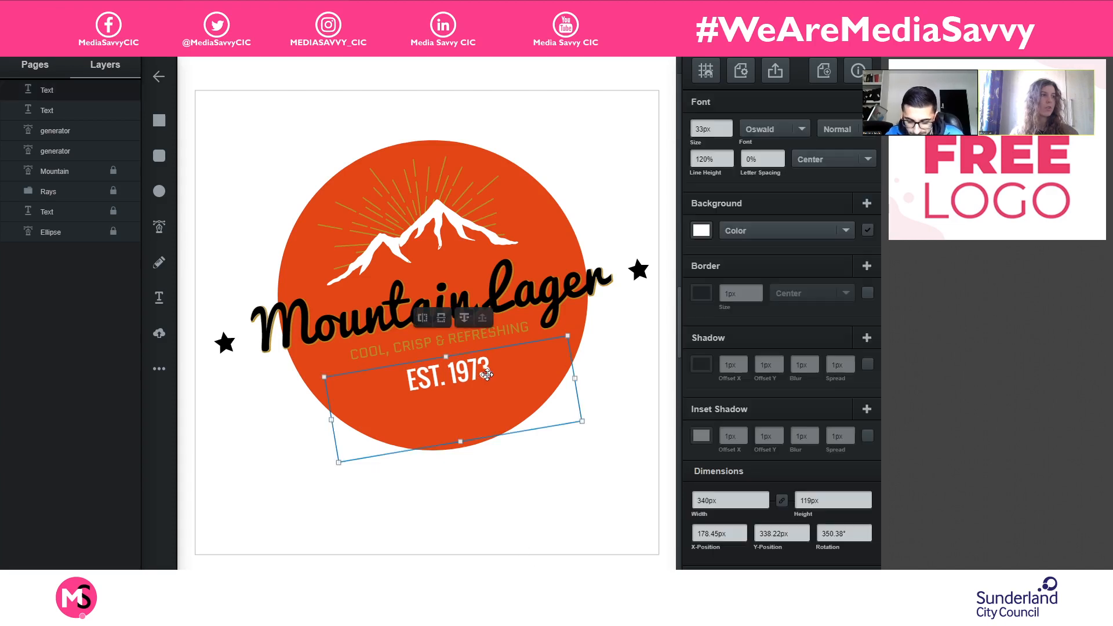
{"action": "left_click", "coordinate": [571, 464]}
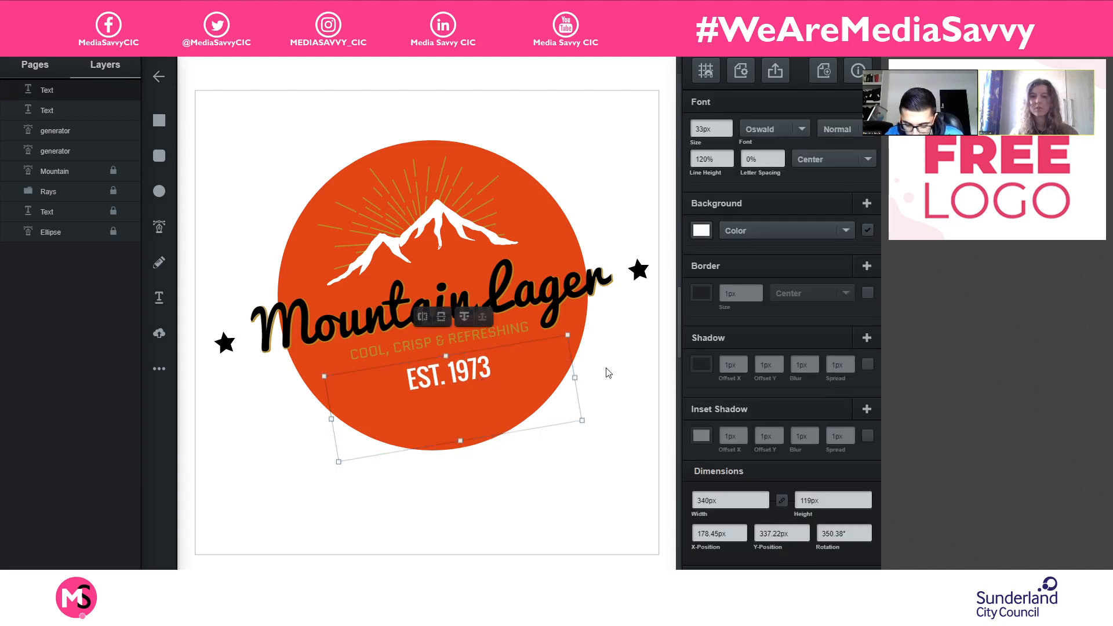
{"action": "left_click", "coordinate": [593, 427]}
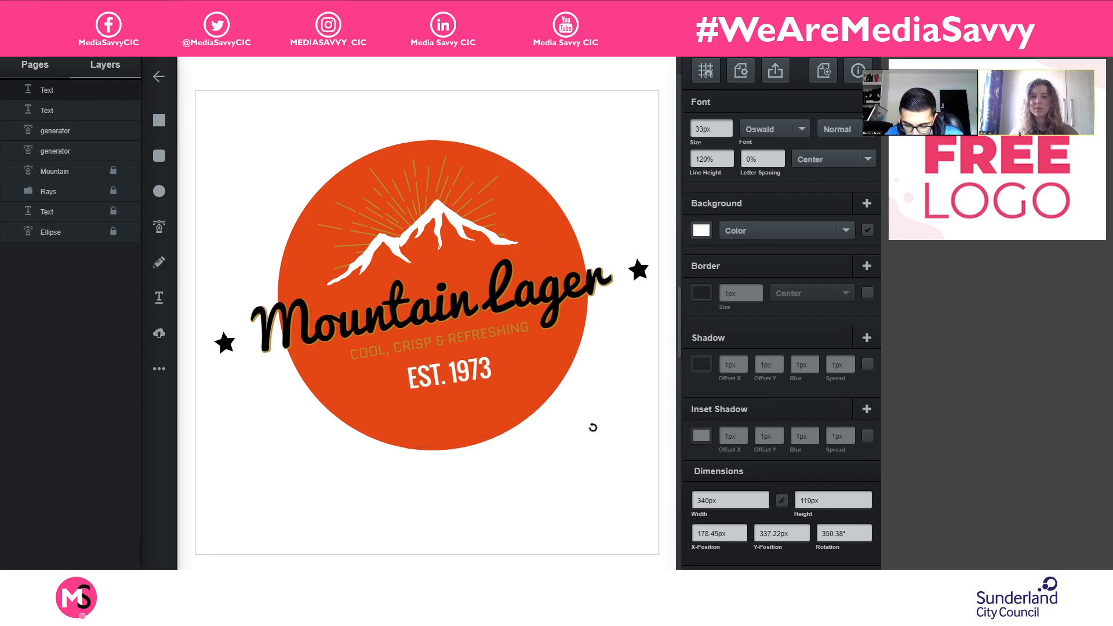
{"action": "left_click_drag", "start_coordinate": [593, 427], "coordinate": [592, 428]}
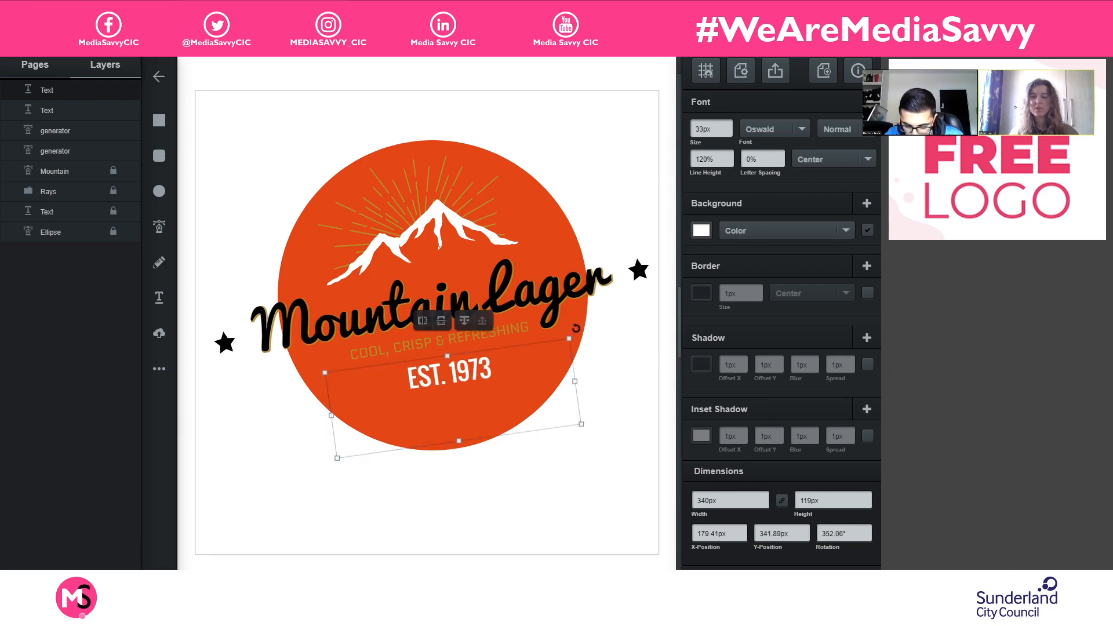
{"action": "mouse_move", "coordinate": [576, 328]}
{"action": "left_mouse_down"}
{"action": "mouse_move", "coordinate": [604, 340]}
{"action": "mouse_move", "coordinate": [585, 328]}
{"action": "left_mouse_up"}
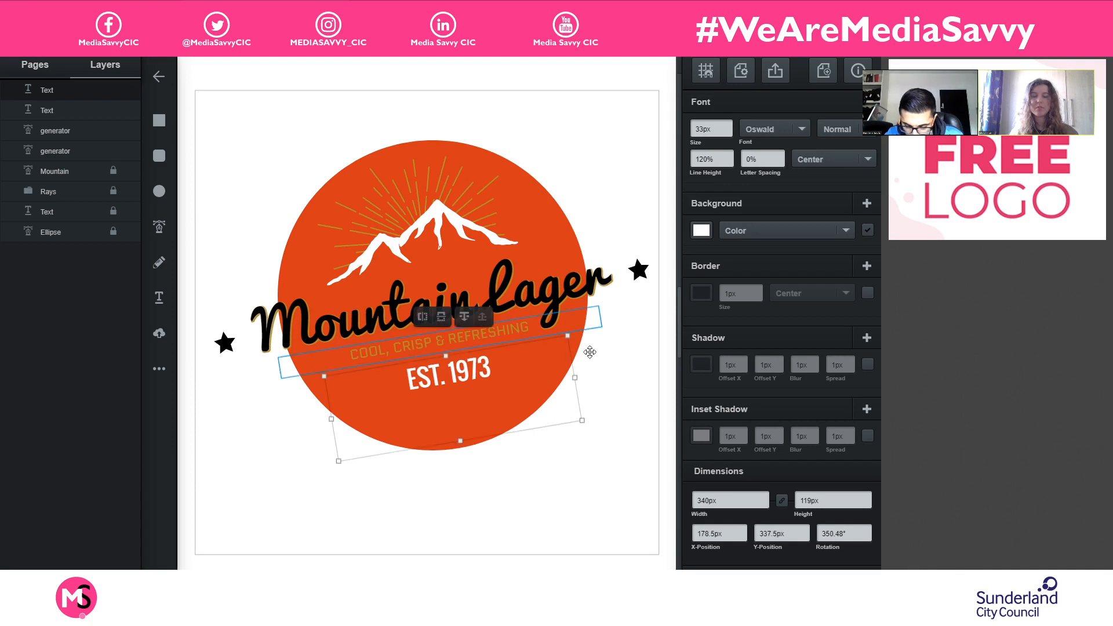
{"action": "left_click", "coordinate": [613, 454]}
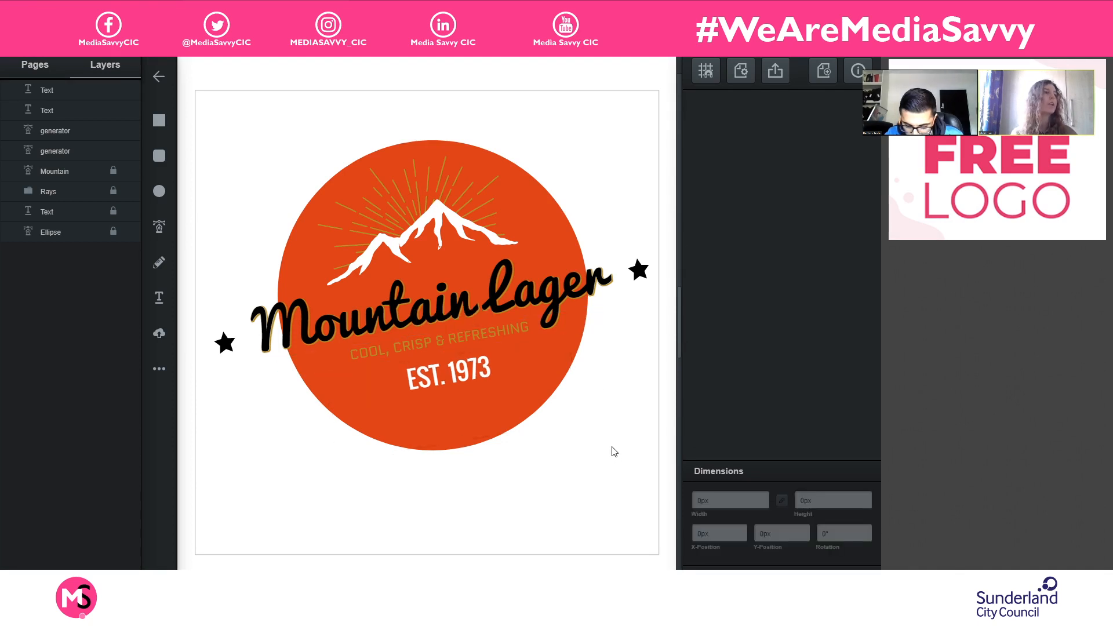
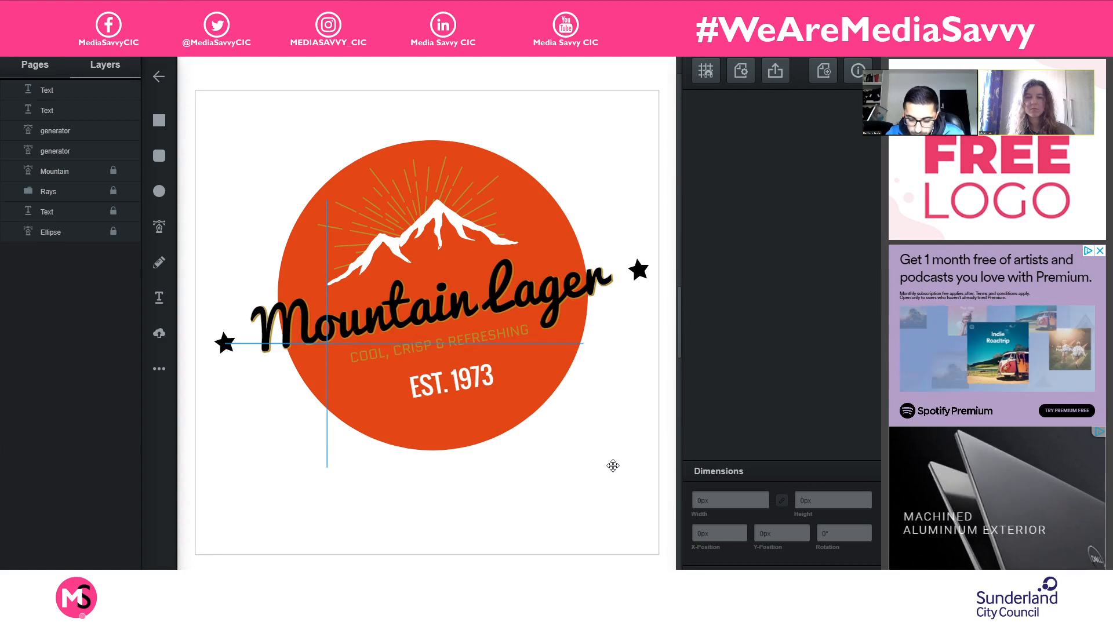
- Switch to Google Drive, view mountain lager logo.png in the Examples folder as reference, and return to the Vectr drawing
{"action": "left_click", "coordinate": [606, 516]}
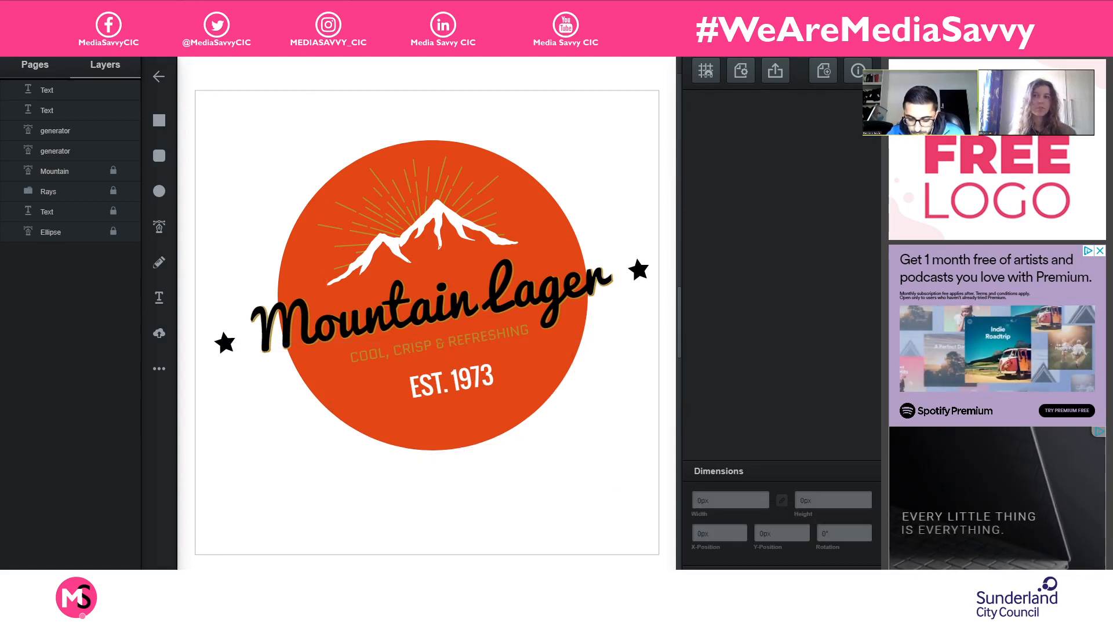
{"action": "left_click", "coordinate": [174, 10]}
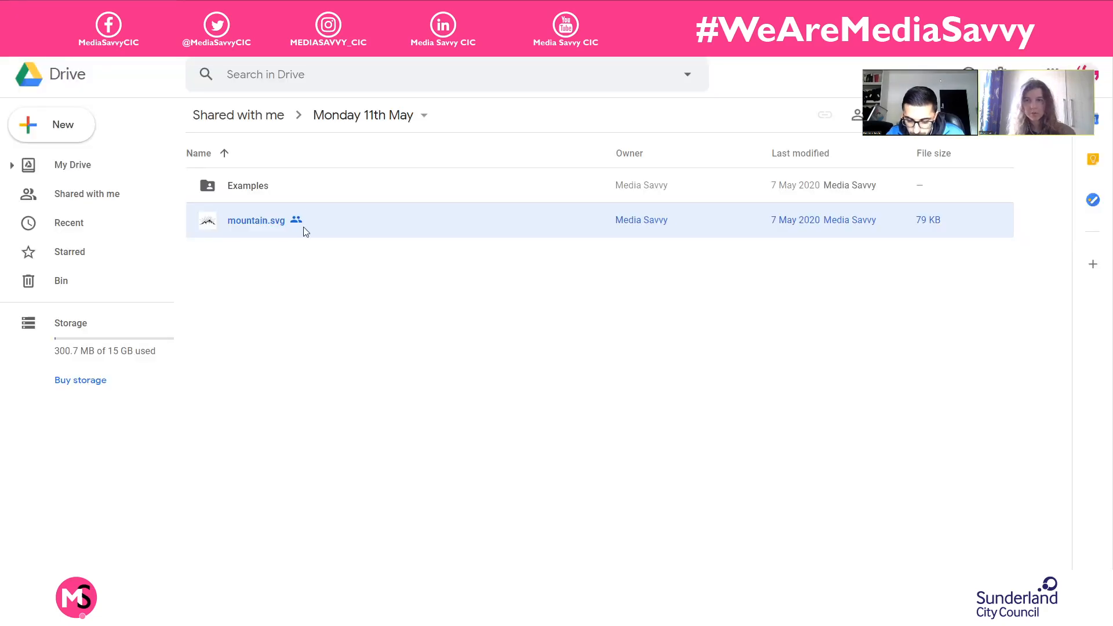
{"action": "double_click", "coordinate": [311, 193]}
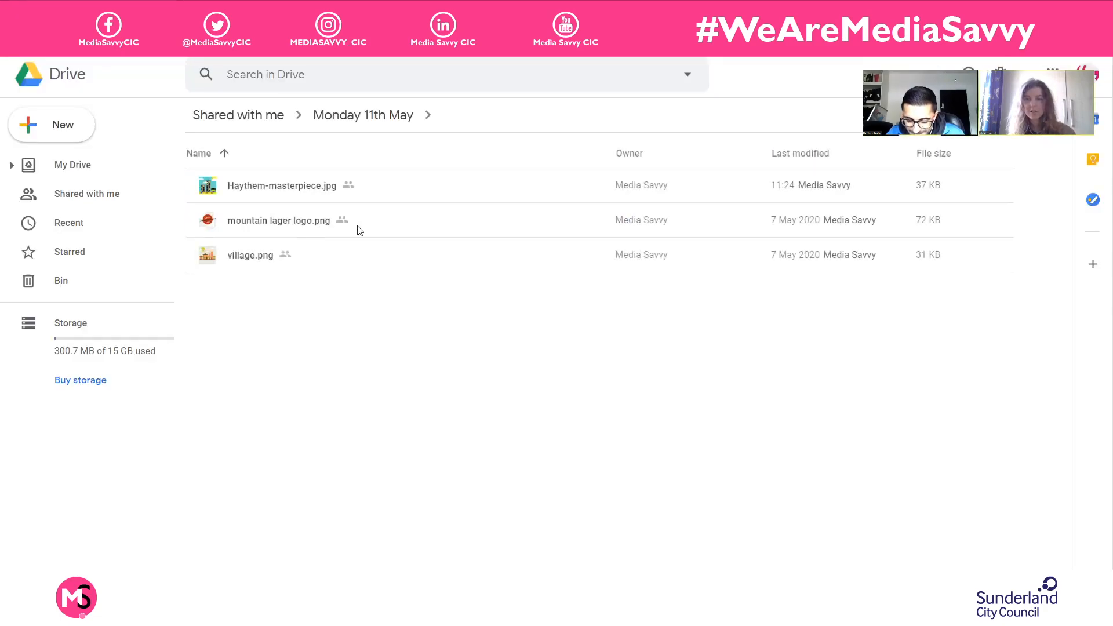
{"action": "double_click", "coordinate": [360, 231]}
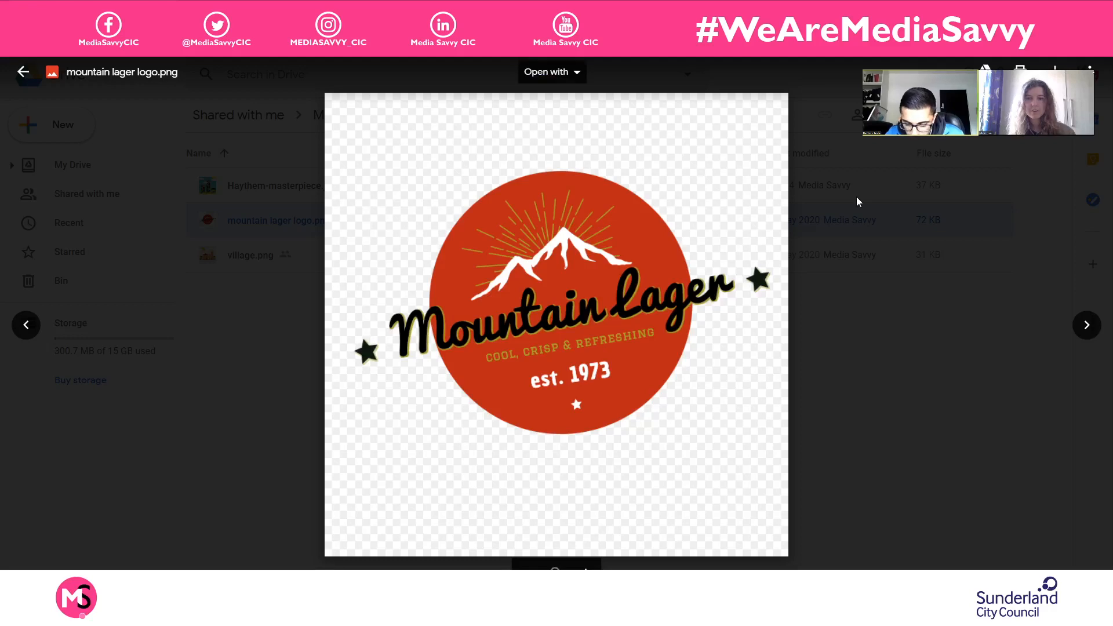
{"action": "left_click", "coordinate": [859, 201]}
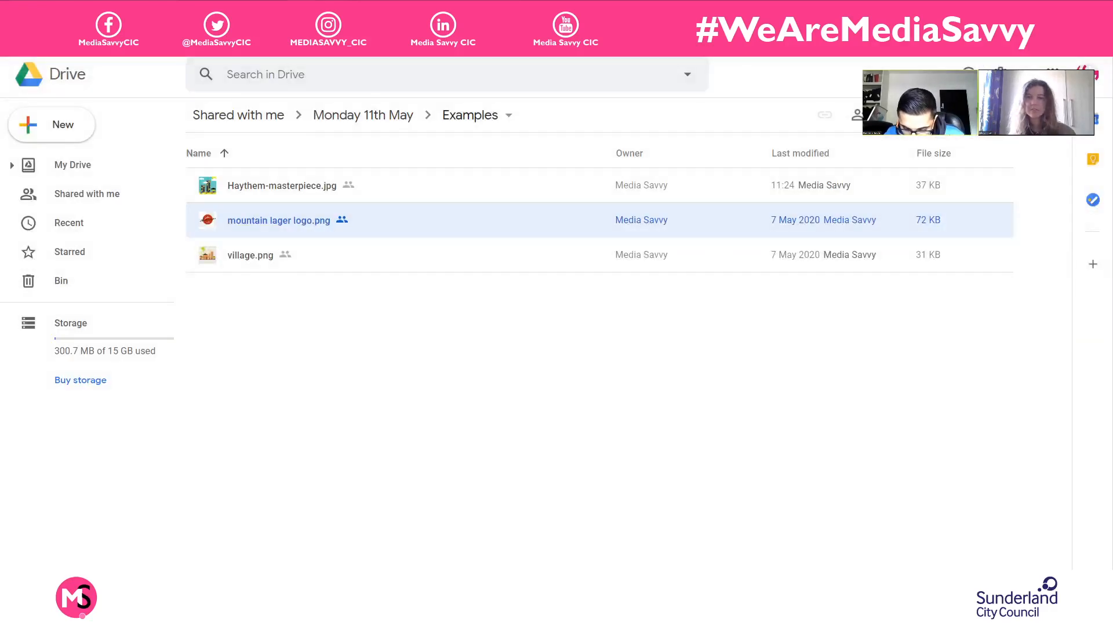
{"action": "key", "text": "ctrl+Tab"}
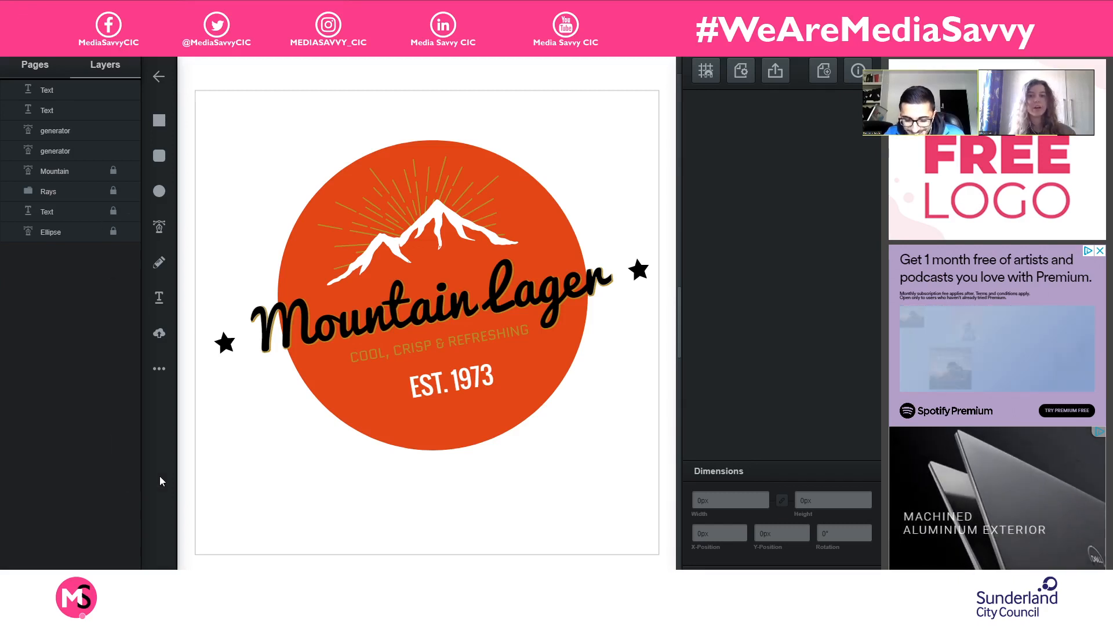
- Duplicate the right black star, place the copy below "EST. 1973" at about X 345.44 px and Y 440.42 px, and deselect it
{"action": "left_click", "coordinate": [641, 268]}
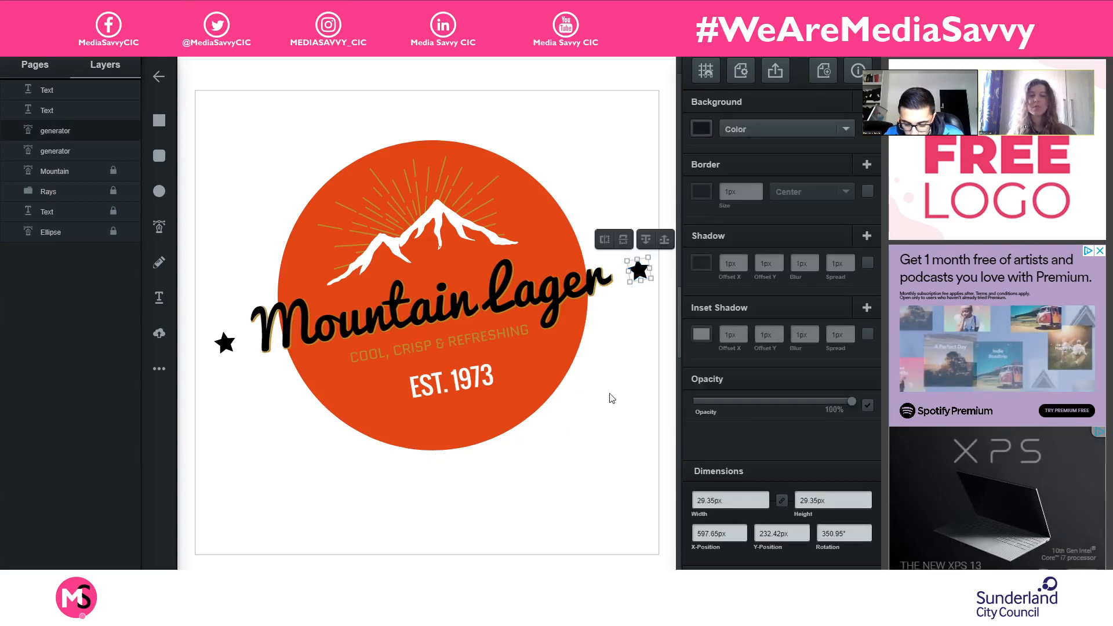
{"action": "key", "text": "ctrl+d"}
{"action": "left_click_drag", "start_coordinate": [653, 284], "coordinate": [458, 421]}
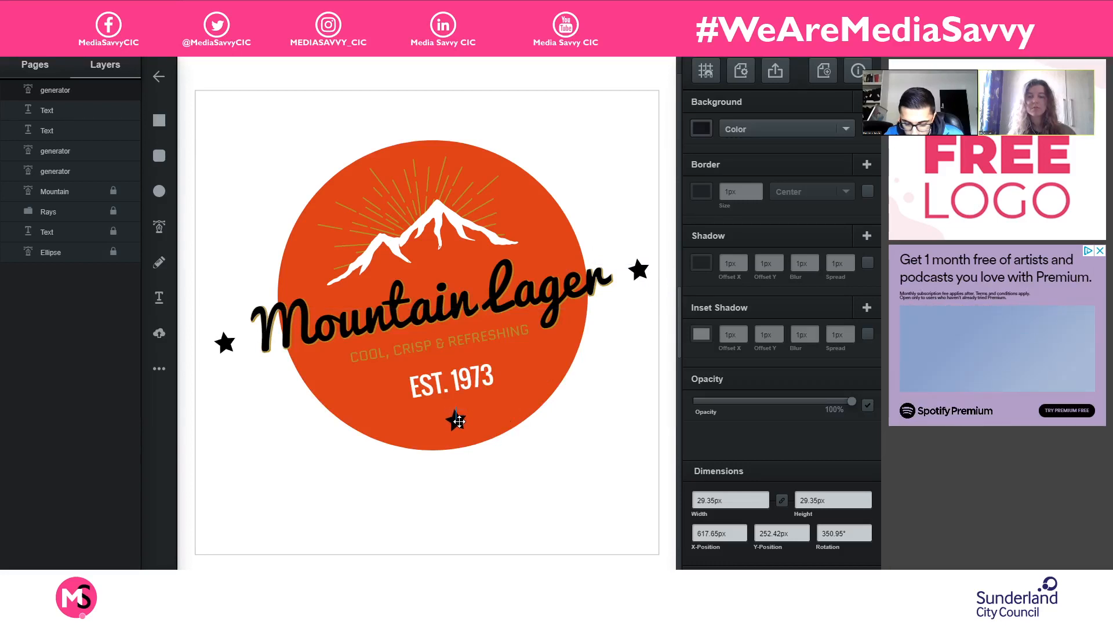
{"action": "left_click", "coordinate": [581, 467]}
{"action": "left_click", "coordinate": [580, 466]}
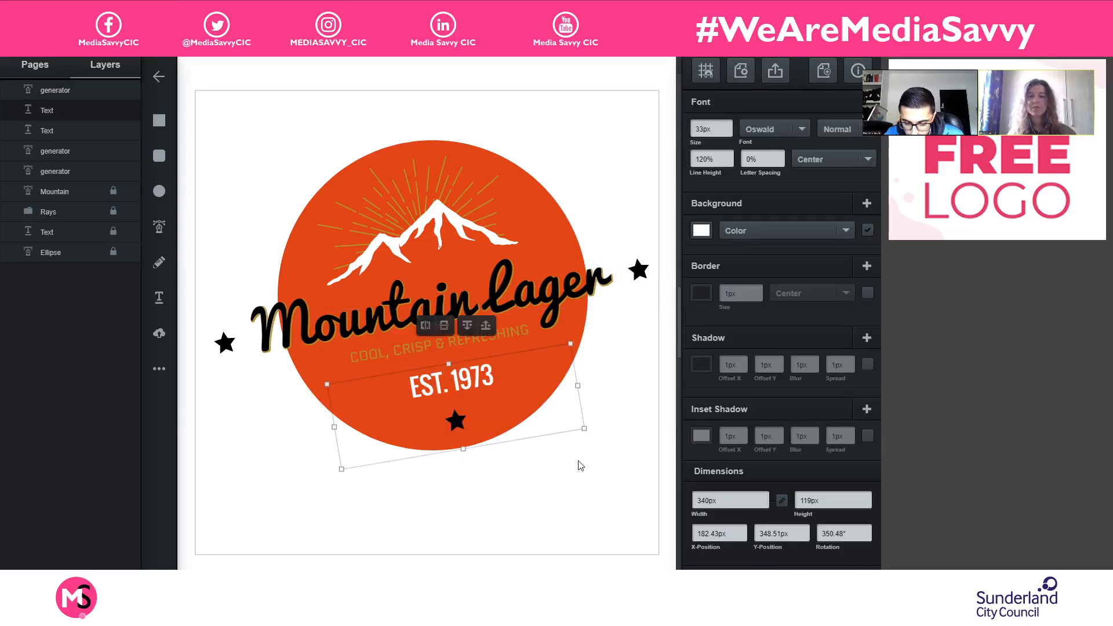
{"action": "left_click", "coordinate": [279, 525]}
{"action": "left_click", "coordinate": [452, 404]}
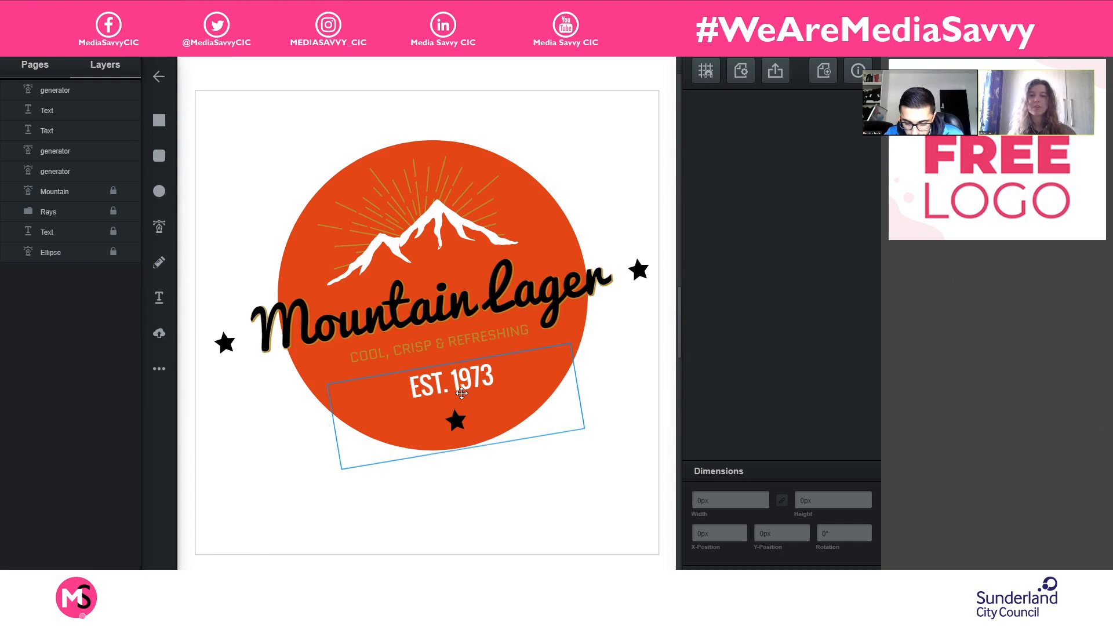
{"action": "left_click_drag", "start_coordinate": [455, 386], "coordinate": [454, 384]}
{"action": "left_click", "coordinate": [458, 541]}
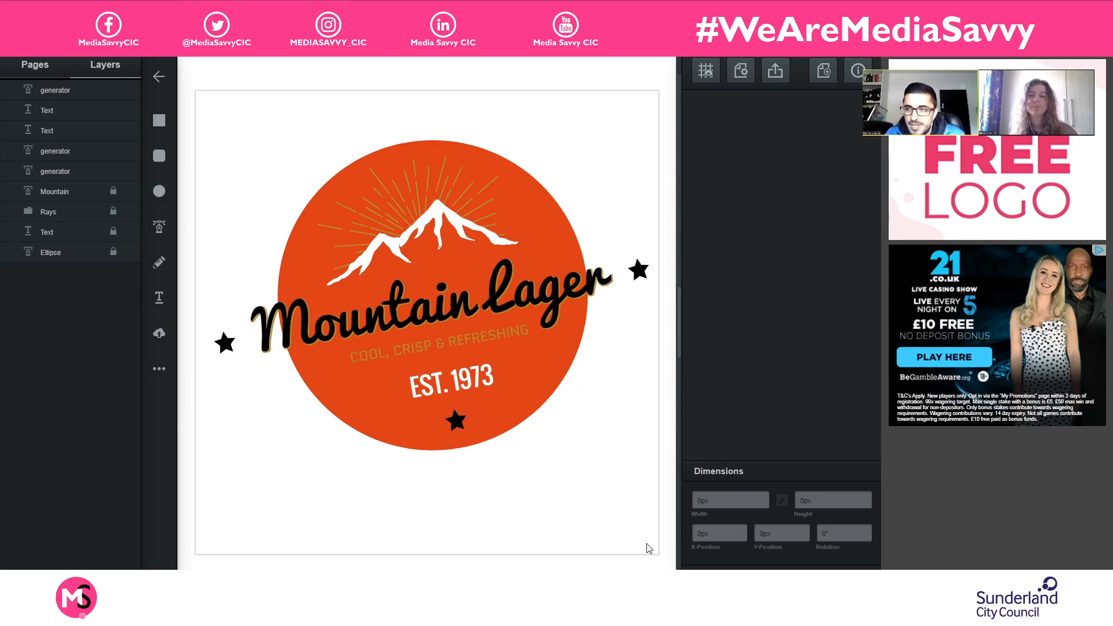
- Recolour the star below "EST. 1973" with the golden-orange tone sampled from the rays, and deselect it
{"action": "left_click", "coordinate": [458, 423]}
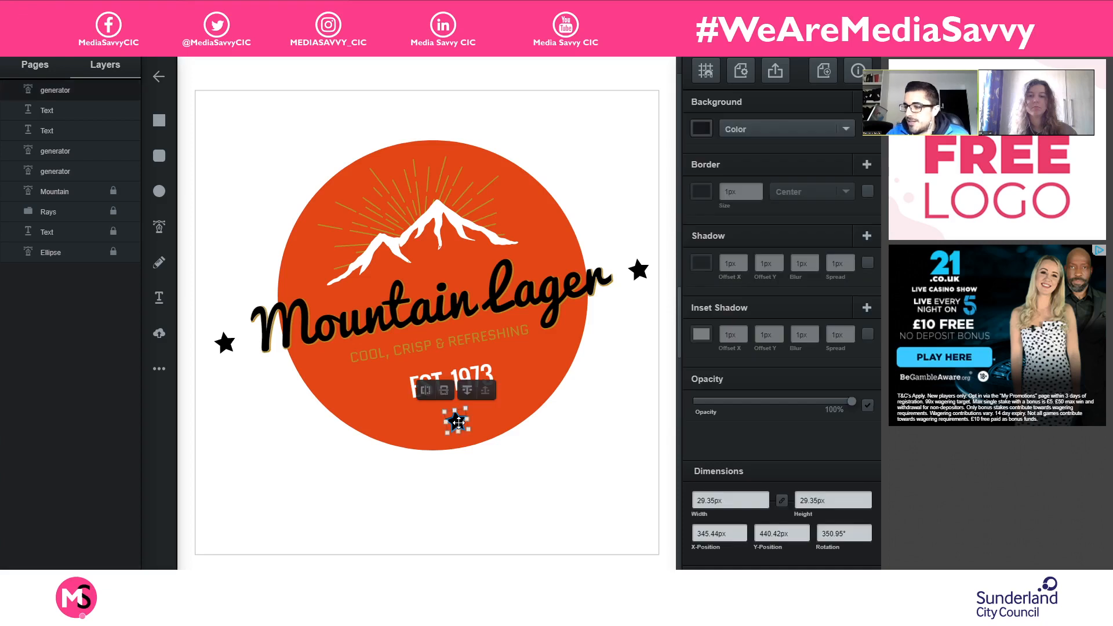
{"action": "left_click", "coordinate": [700, 130]}
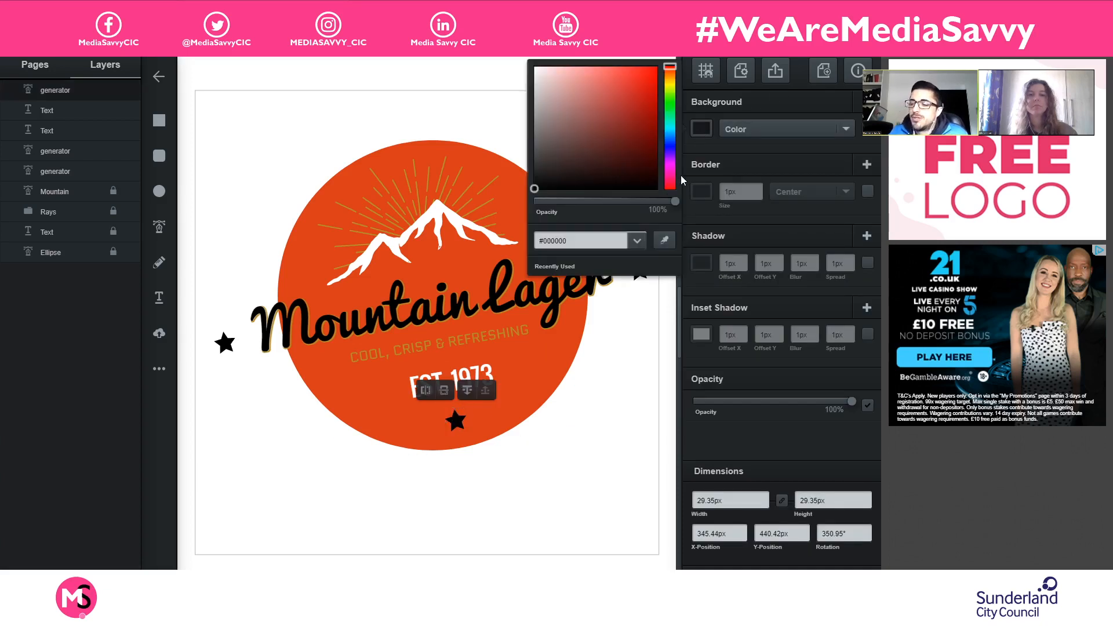
{"action": "left_click", "coordinate": [667, 236]}
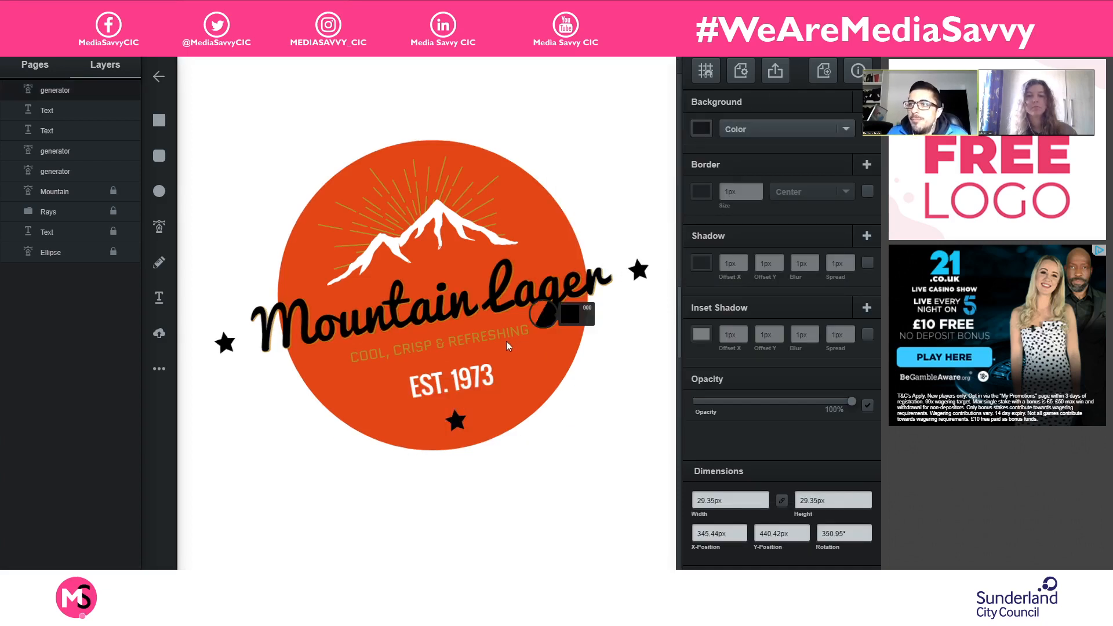
{"action": "left_click", "coordinate": [418, 193]}
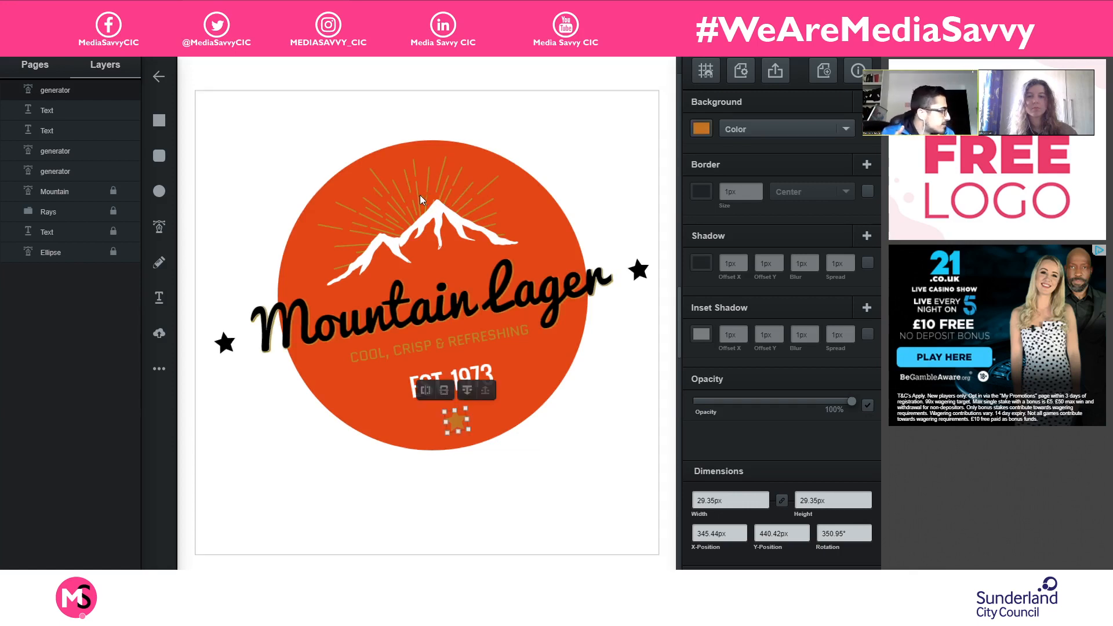
{"action": "left_click", "coordinate": [619, 515]}
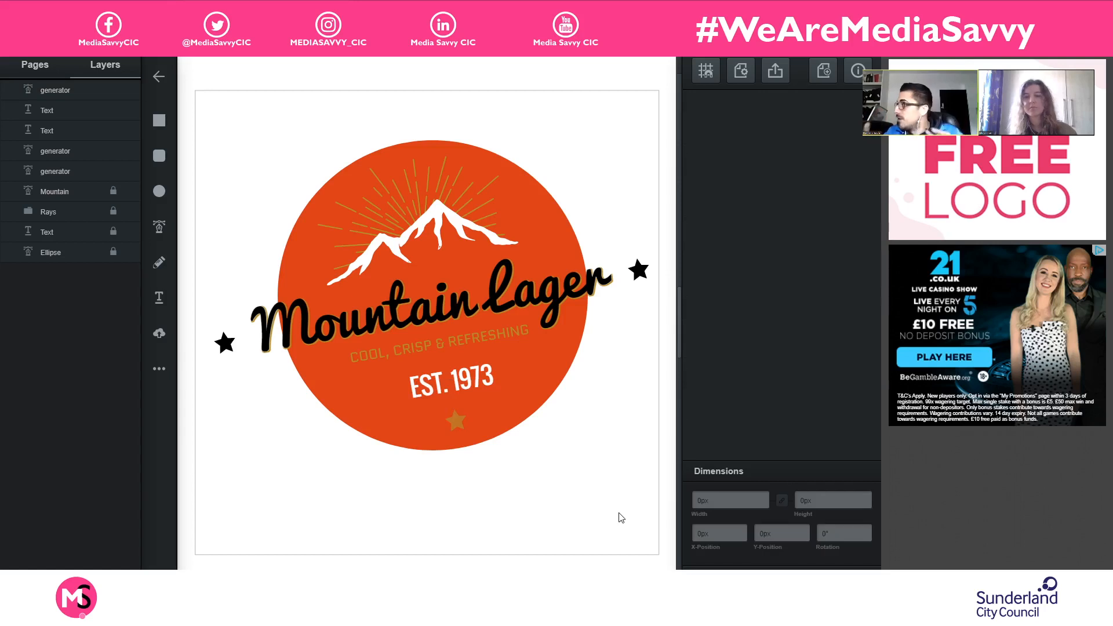
- Nudge the "EST. 1973" text and the star below it slightly to the left
{"action": "left_click_drag", "start_coordinate": [457, 385], "coordinate": [455, 386]}
{"action": "left_click", "coordinate": [512, 497]}
{"action": "left_click", "coordinate": [459, 420]}
{"action": "left_click", "coordinate": [560, 540]}
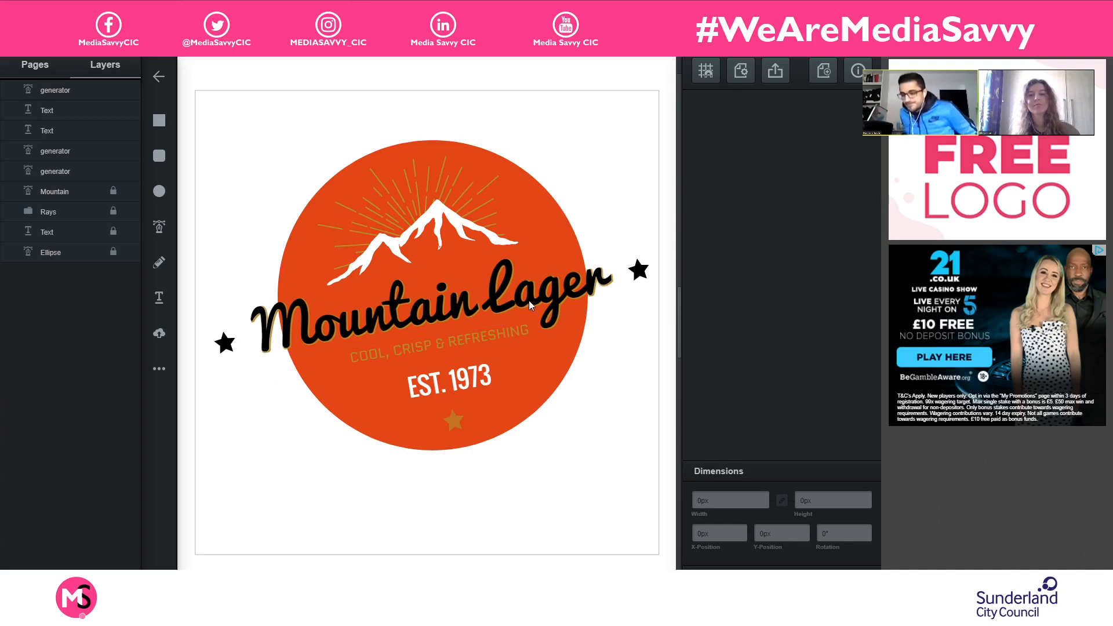
- Unlock the "Mountain Lager" text, move it up to about X 60.72 px and Y 173.38 px, and nudge the tagline slightly up
{"action": "left_click", "coordinate": [113, 230]}
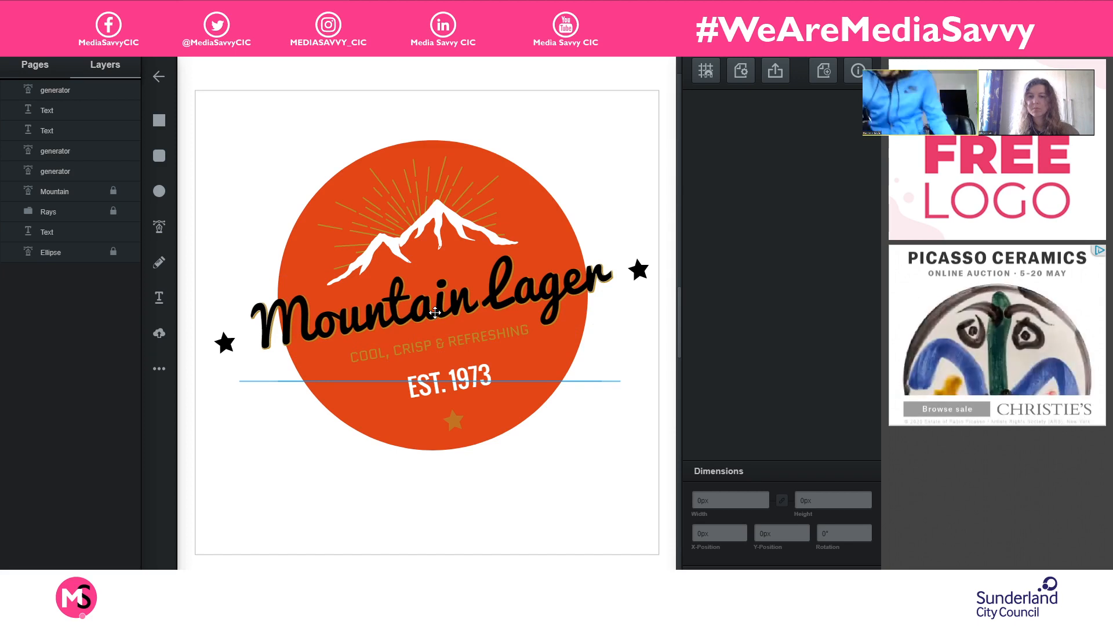
{"action": "left_click", "coordinate": [499, 348]}
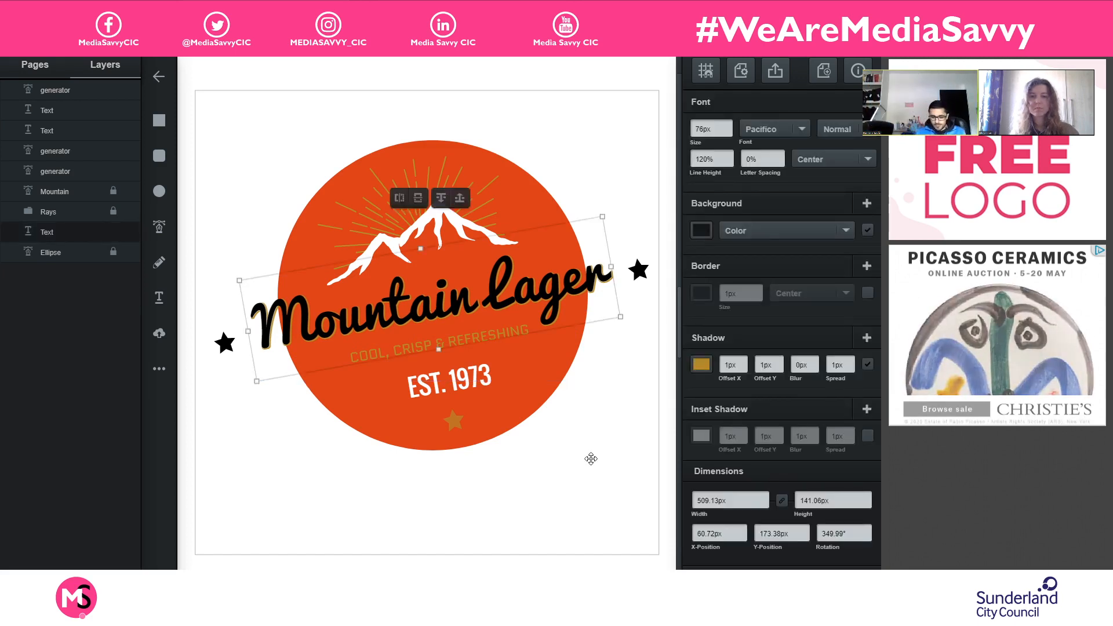
{"action": "left_click", "coordinate": [591, 459]}
{"action": "left_click_drag", "start_coordinate": [499, 332], "coordinate": [500, 328]}
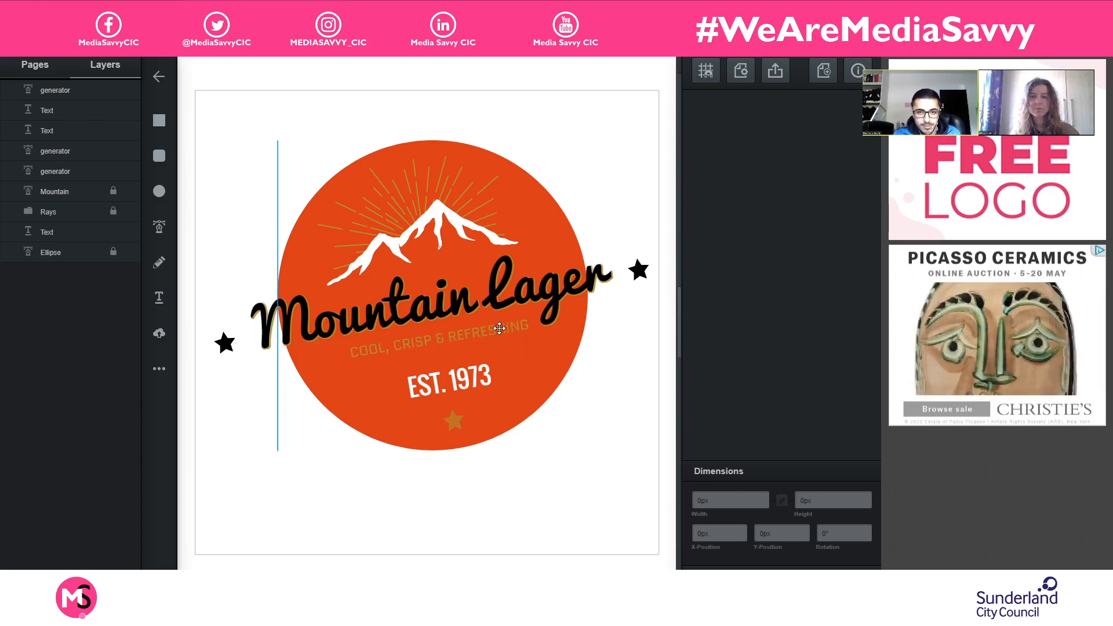
{"action": "left_click", "coordinate": [593, 442]}
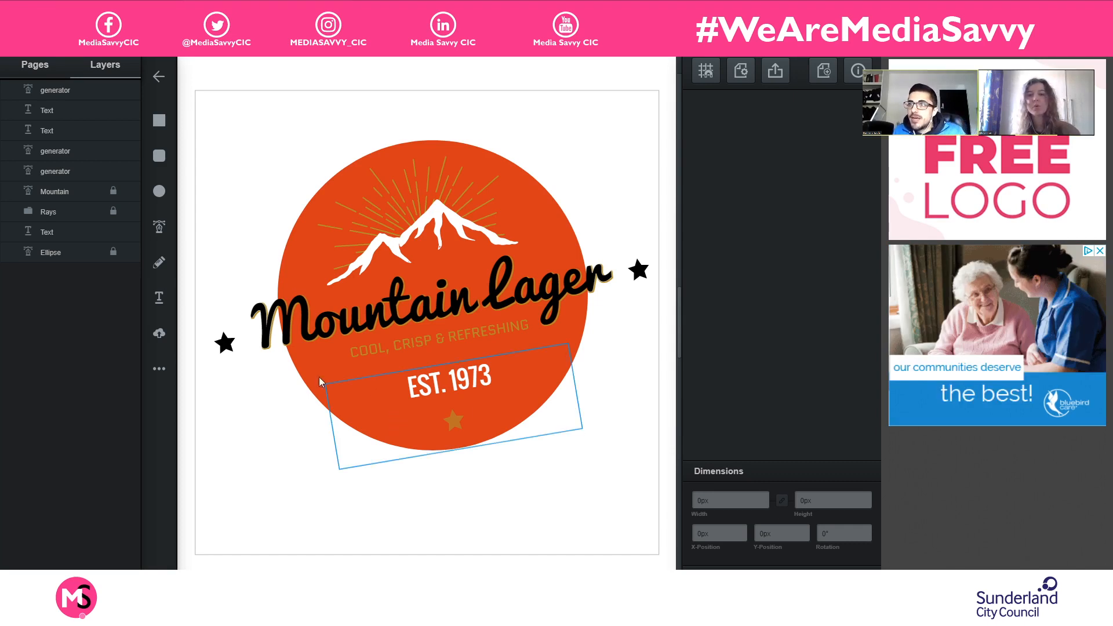
- Add a shadow to the left black star and colour it with the gold sampled from the rays
{"action": "left_click", "coordinate": [225, 343]}
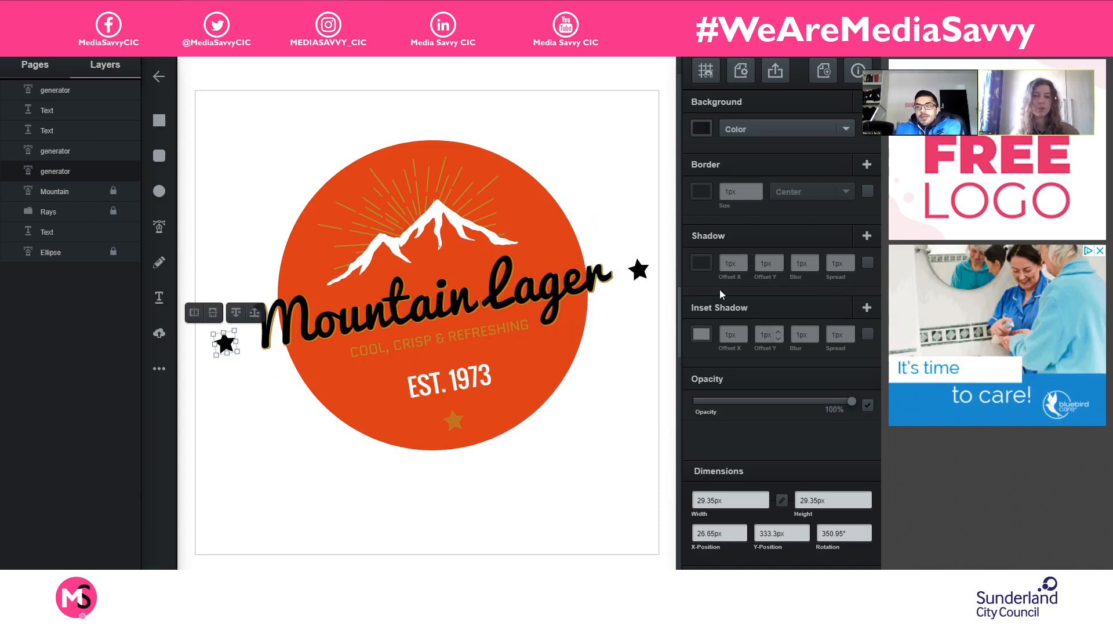
{"action": "left_click", "coordinate": [867, 264]}
{"action": "left_click", "coordinate": [701, 264]}
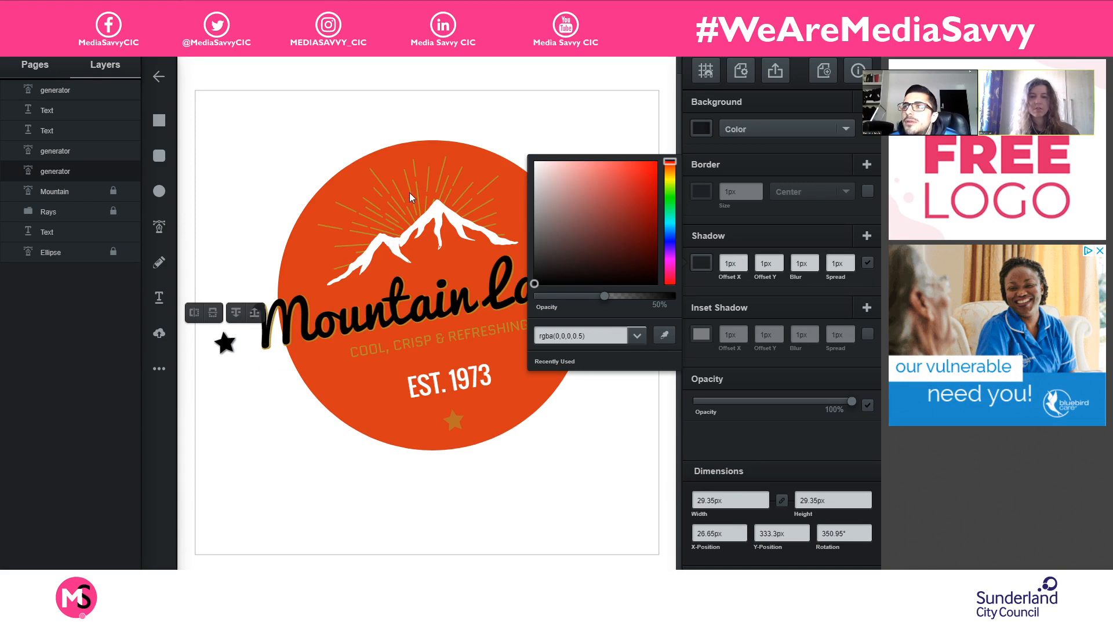
{"action": "left_click", "coordinate": [665, 335]}
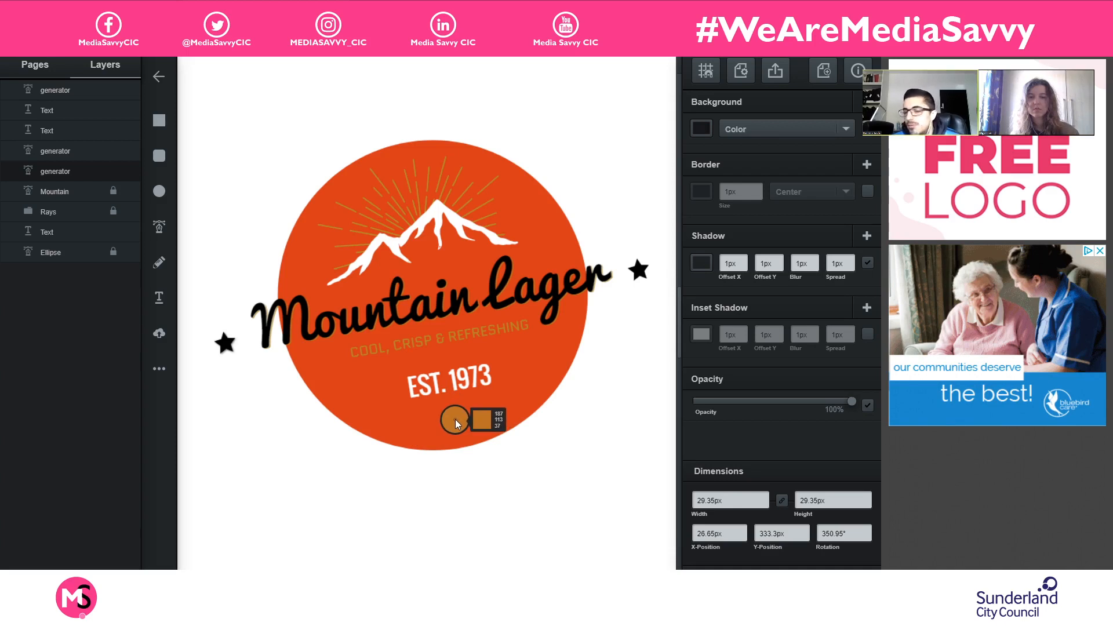
{"action": "left_click", "coordinate": [328, 227]}
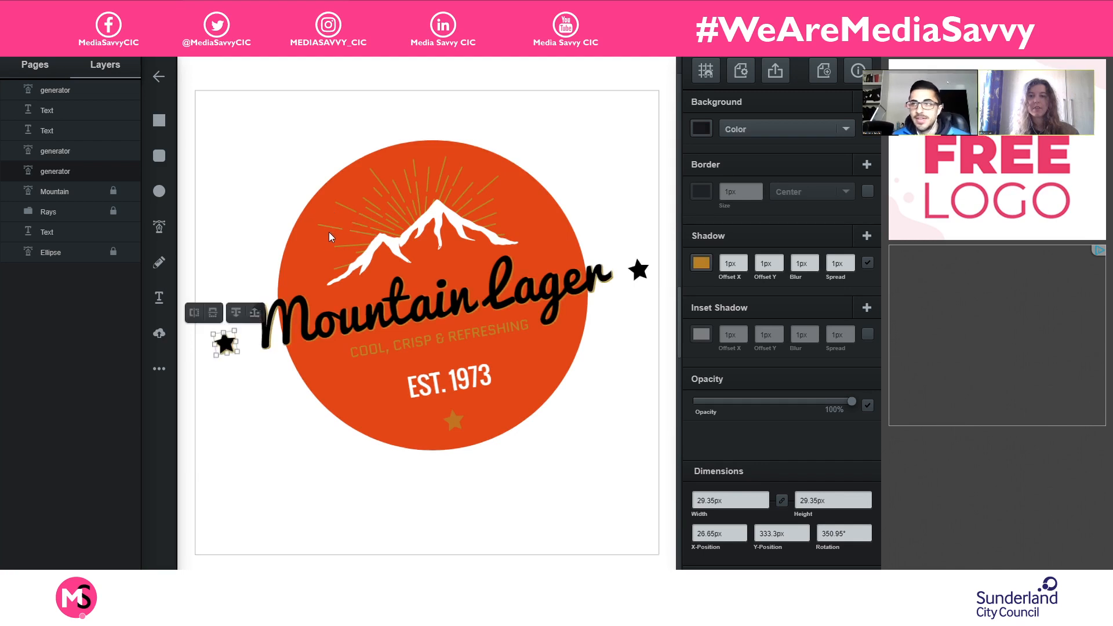
{"action": "left_click", "coordinate": [813, 266]}
{"action": "key", "text": "Escape"}
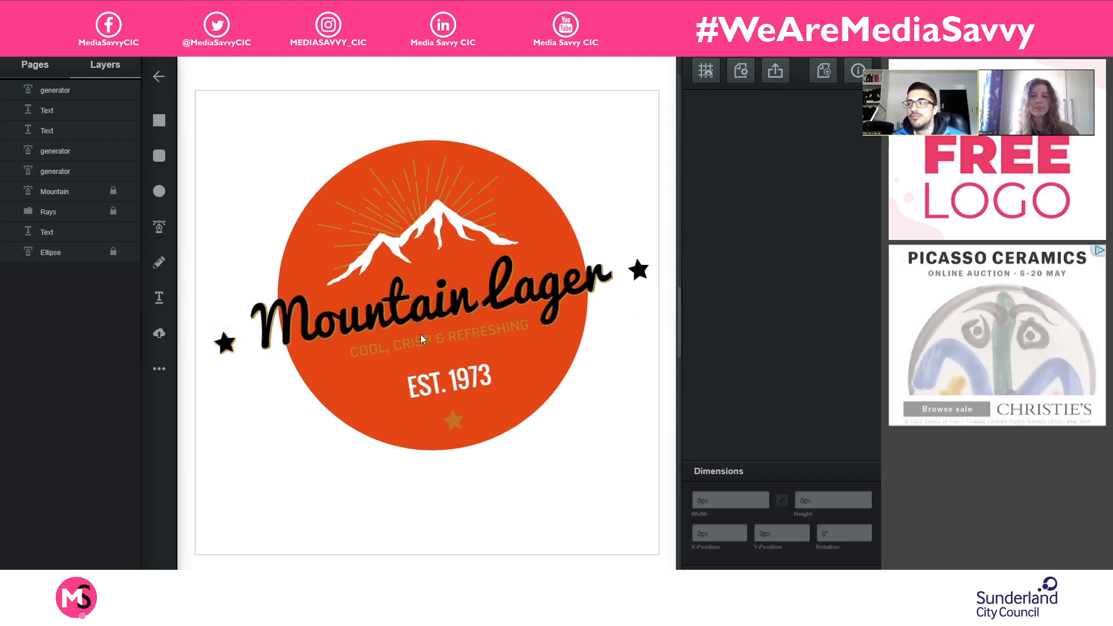
- Set the left star's shadow blur to 0 px
{"action": "left_click", "coordinate": [217, 346]}
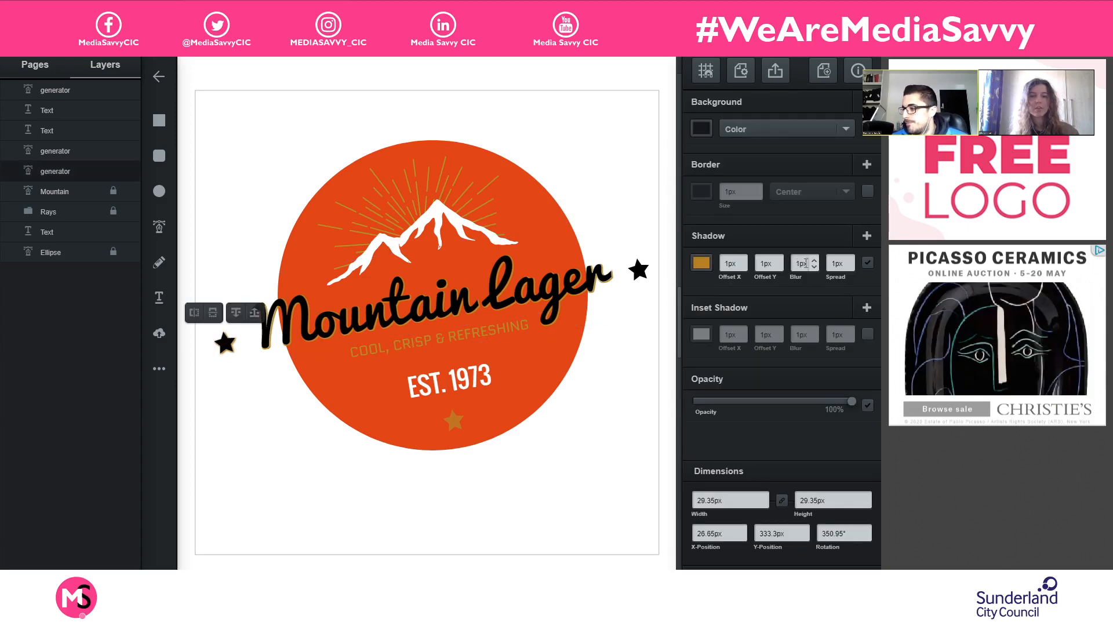
{"action": "left_click", "coordinate": [814, 260]}
{"action": "left_click", "coordinate": [814, 260]}
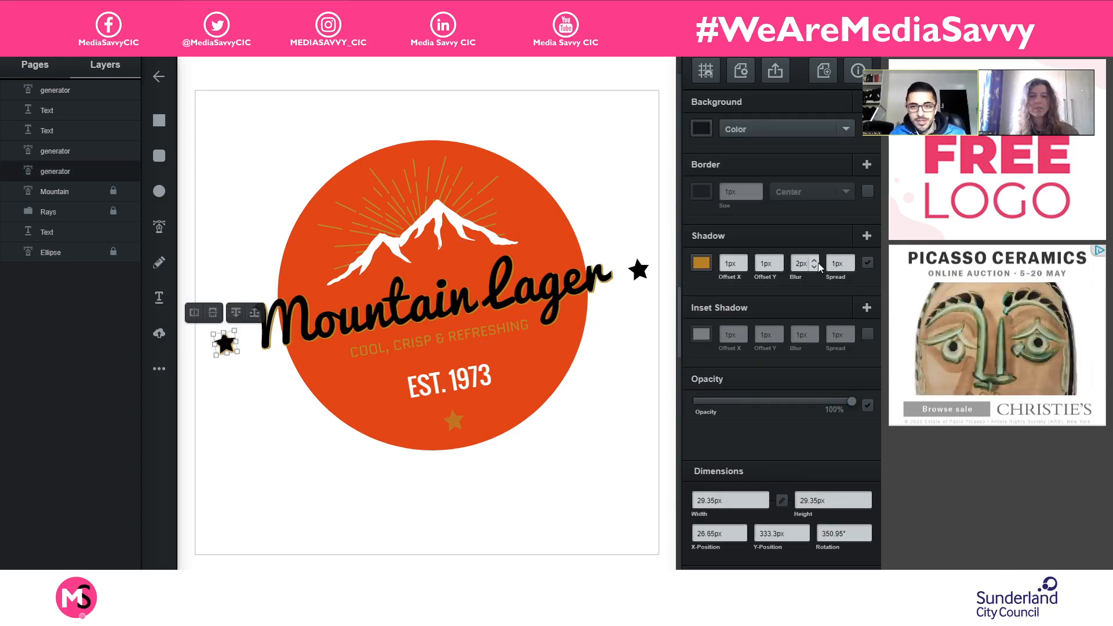
{"action": "left_click", "coordinate": [814, 268]}
{"action": "left_click", "coordinate": [814, 267]}
{"action": "left_click", "coordinate": [814, 267]}
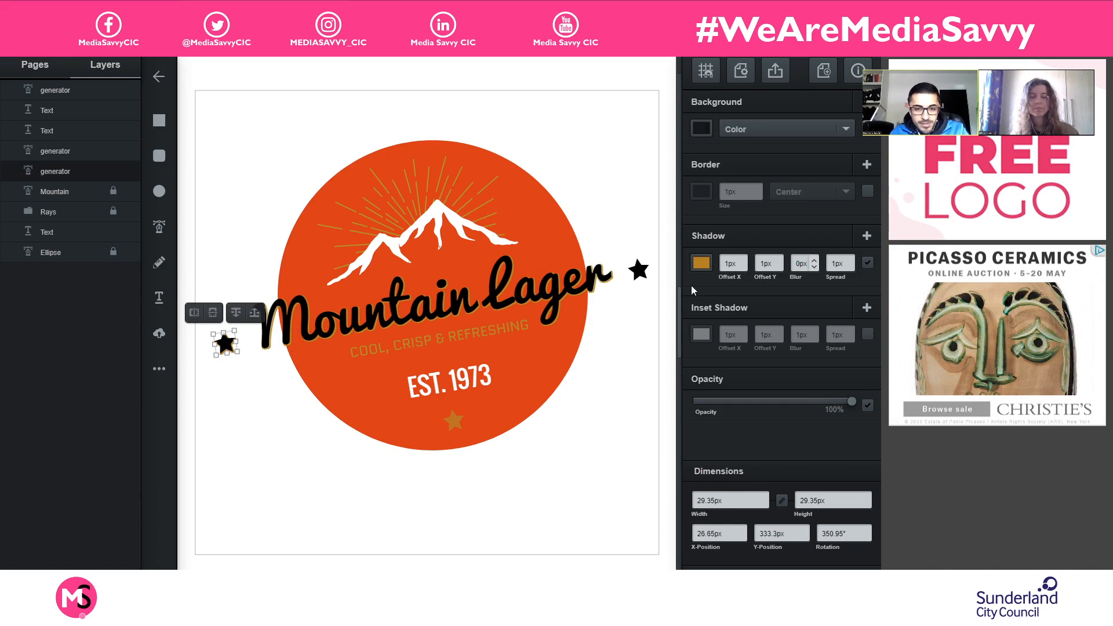
- Give the right black star a shadow in the gold sampled from the rays, adjust its blur to match the left star, and deselect it
{"action": "left_click", "coordinate": [640, 271]}
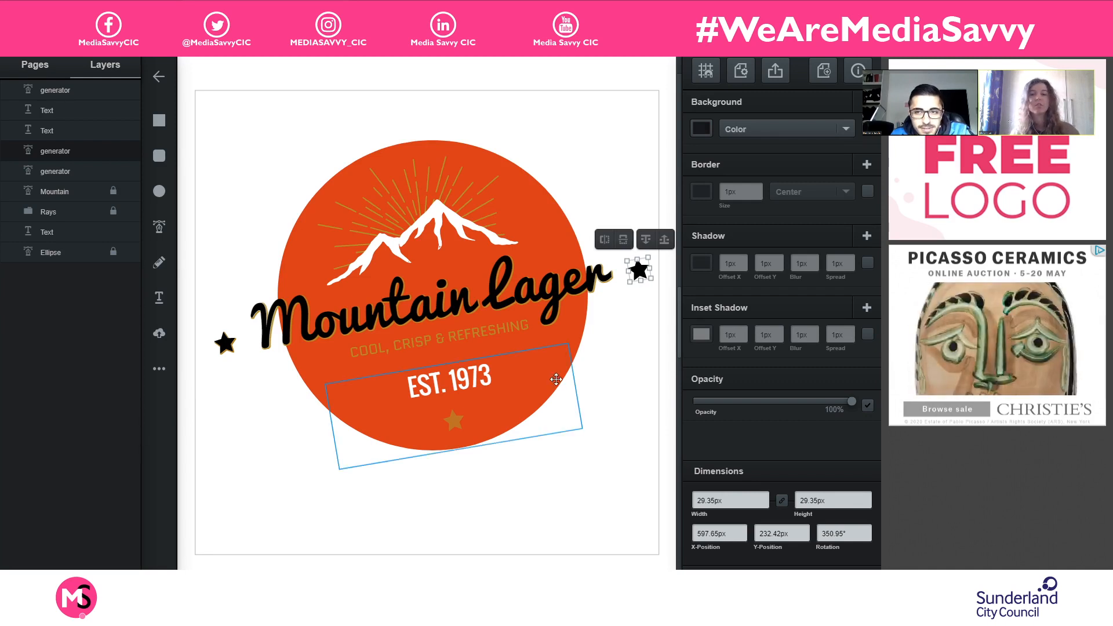
{"action": "left_click", "coordinate": [867, 263]}
{"action": "left_click", "coordinate": [699, 263]}
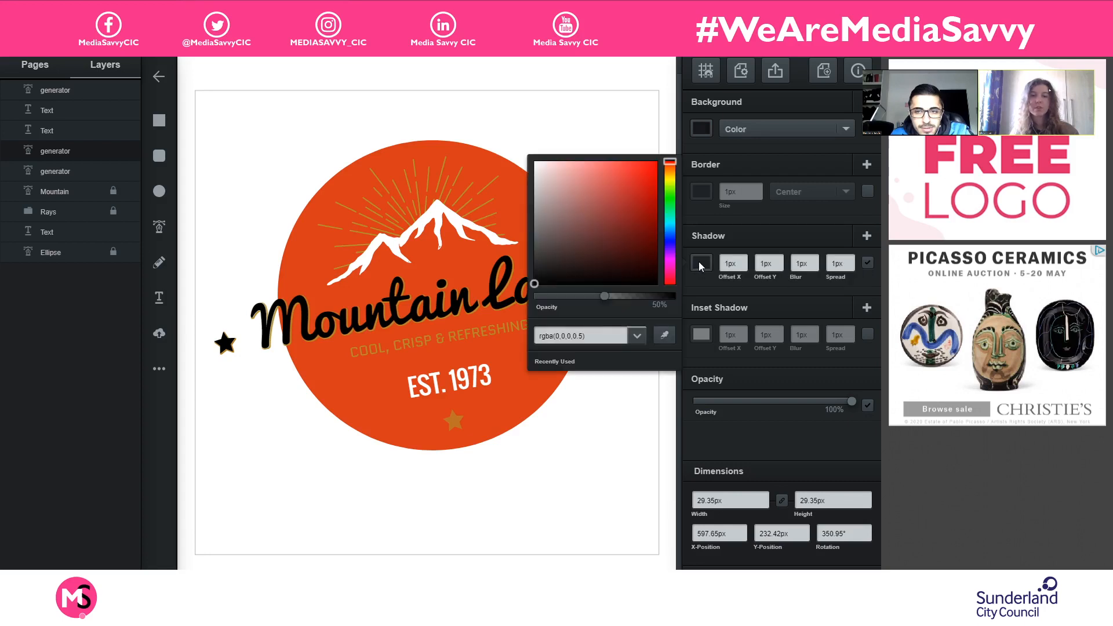
{"action": "left_click", "coordinate": [664, 335]}
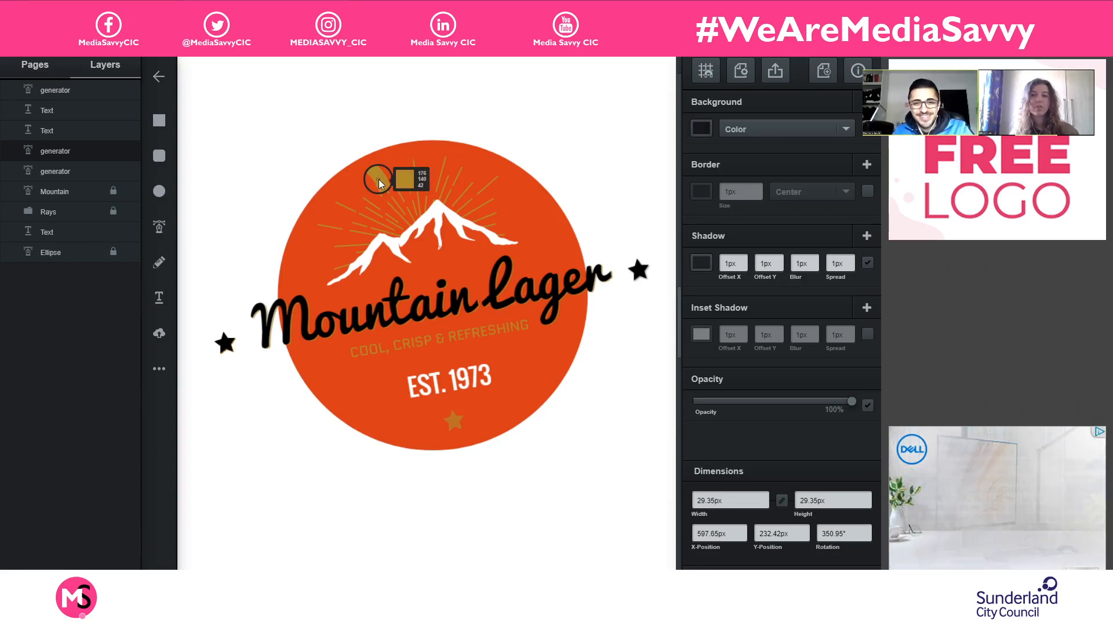
{"action": "left_click", "coordinate": [378, 179]}
{"action": "left_click", "coordinate": [814, 260]}
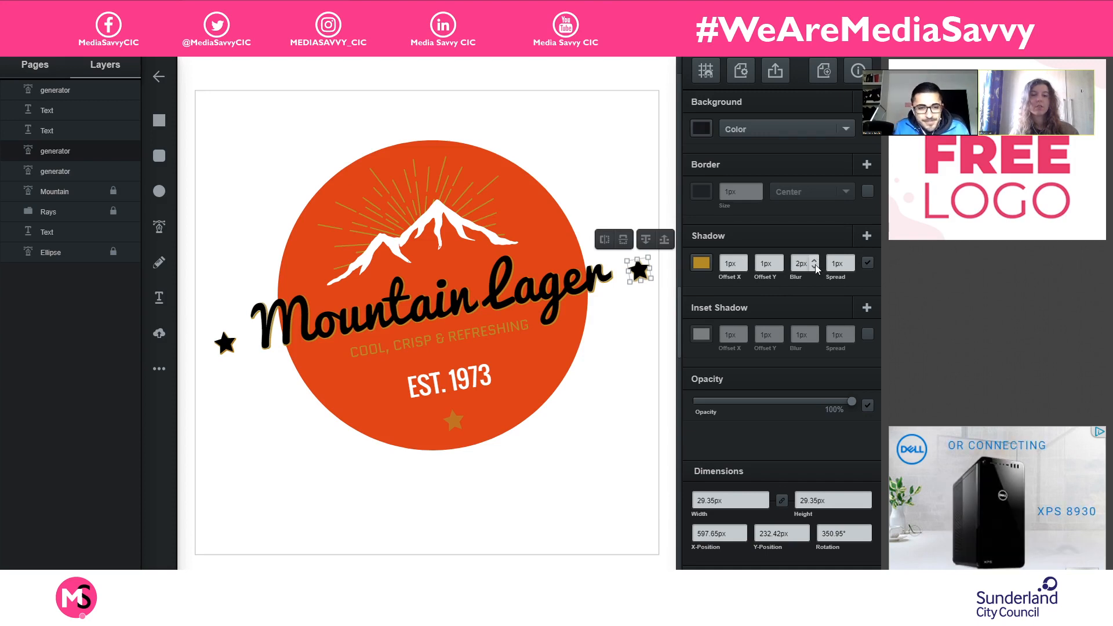
{"action": "left_click", "coordinate": [614, 341]}
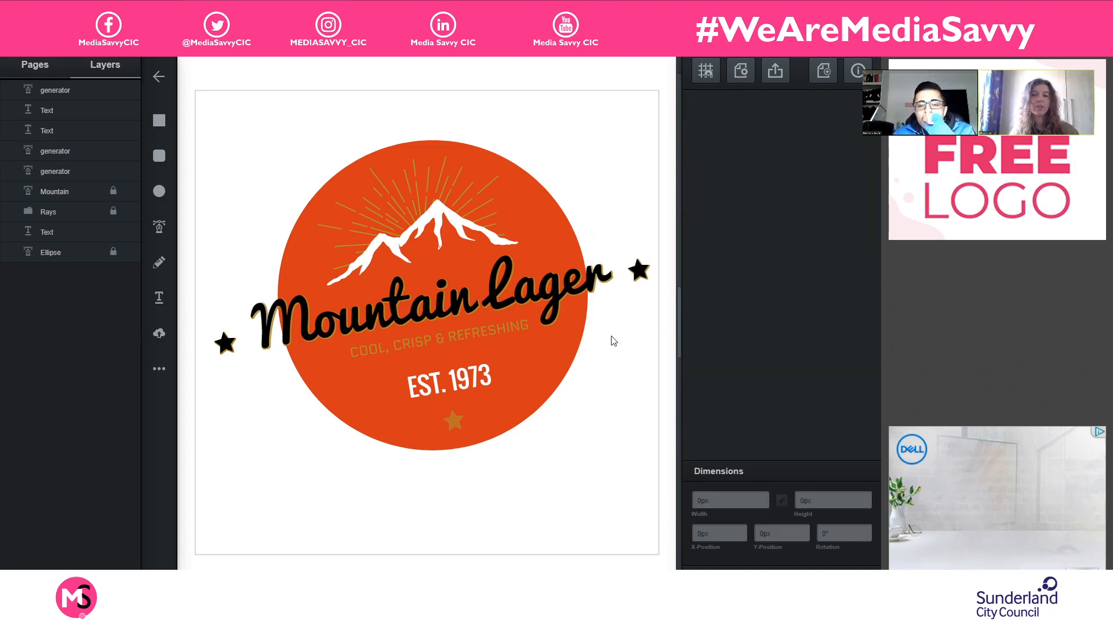
{"action": "left_click", "coordinate": [606, 370]}
{"action": "left_click", "coordinate": [560, 518]}
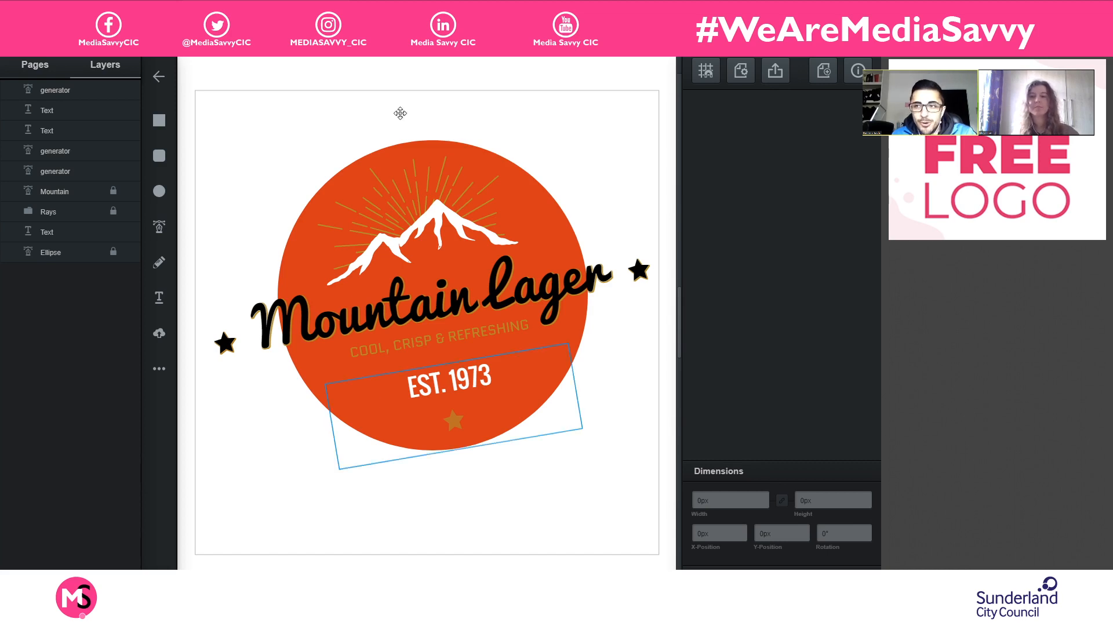
- Copy the logo elements that are not locked and add a second blank page to the document
{"action": "left_click_drag", "start_coordinate": [198, 94], "coordinate": [271, 174]}
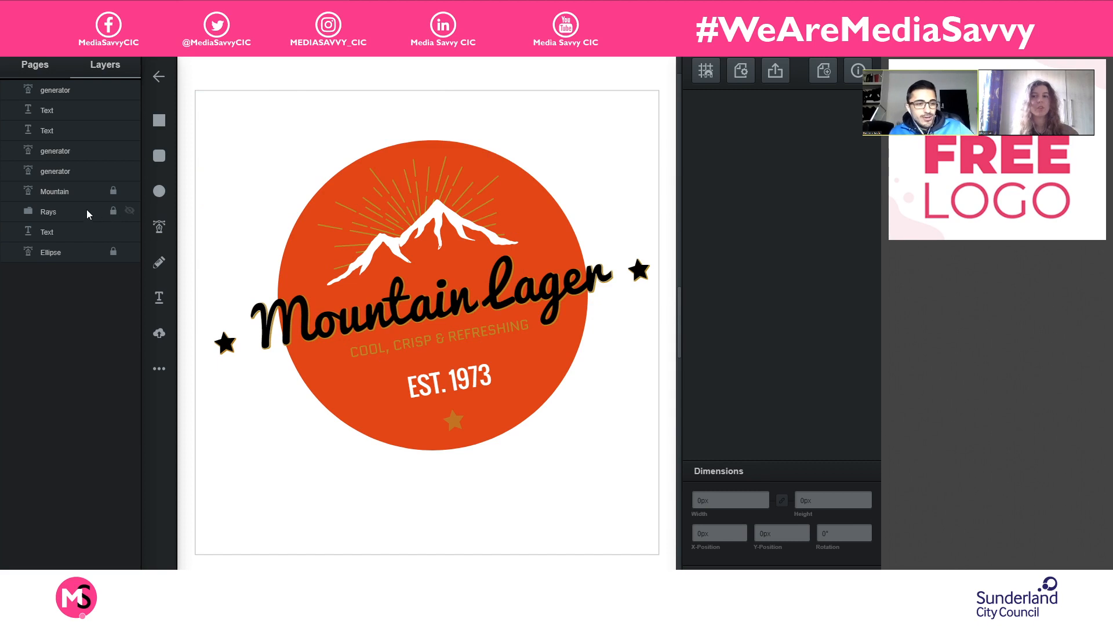
{"action": "left_click", "coordinate": [114, 190]}
{"action": "left_click_drag", "start_coordinate": [198, 94], "coordinate": [663, 491]}
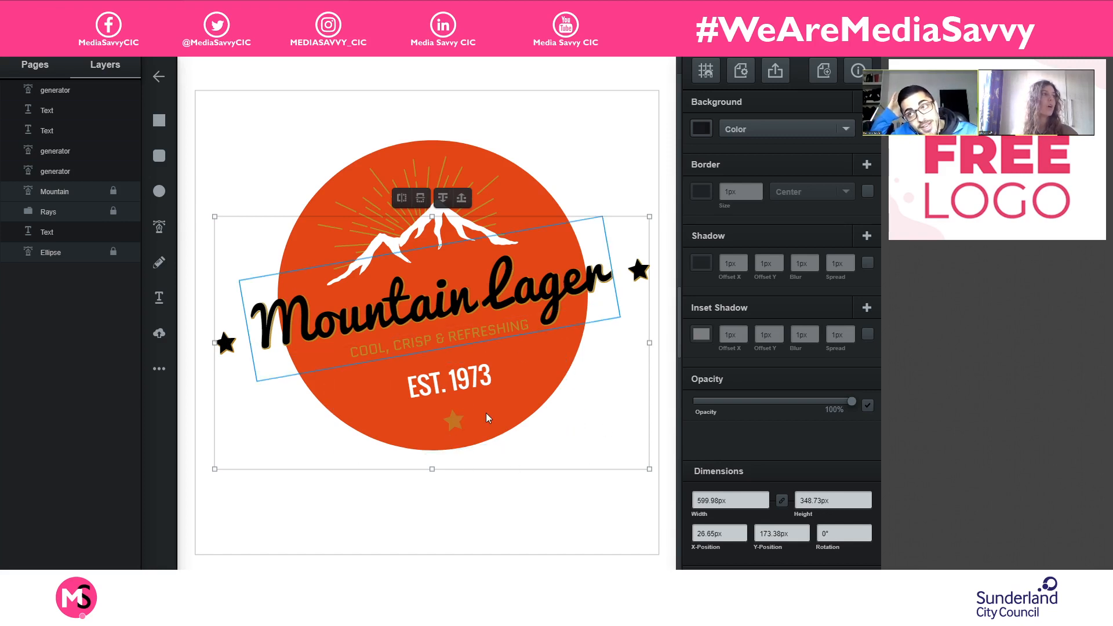
{"action": "left_click", "coordinate": [415, 540]}
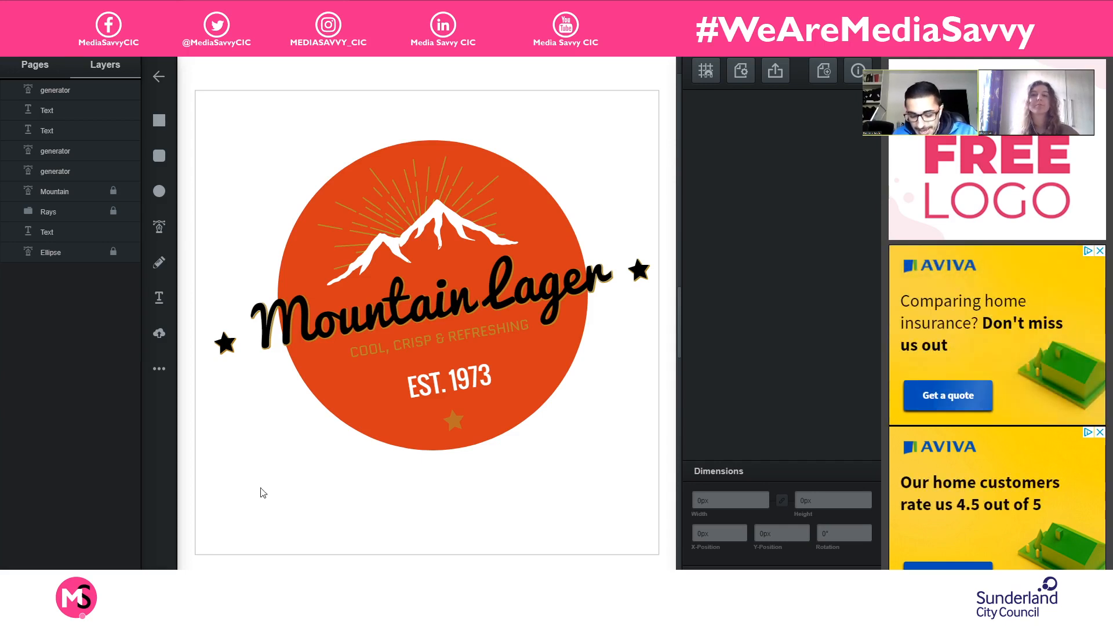
{"action": "left_click", "coordinate": [39, 66]}
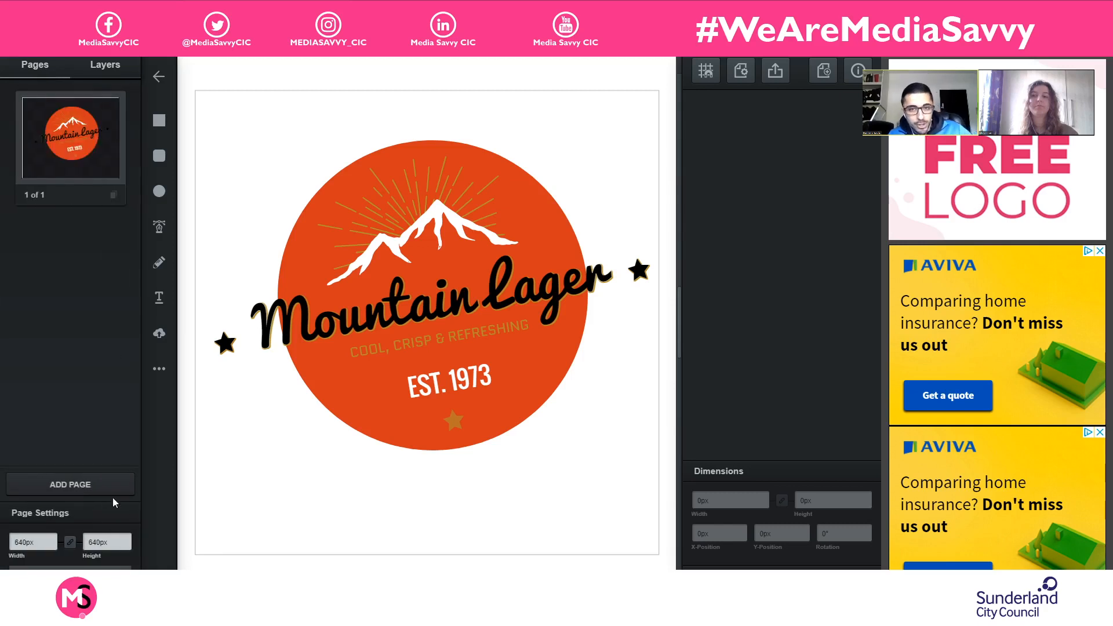
{"action": "left_click", "coordinate": [72, 484]}
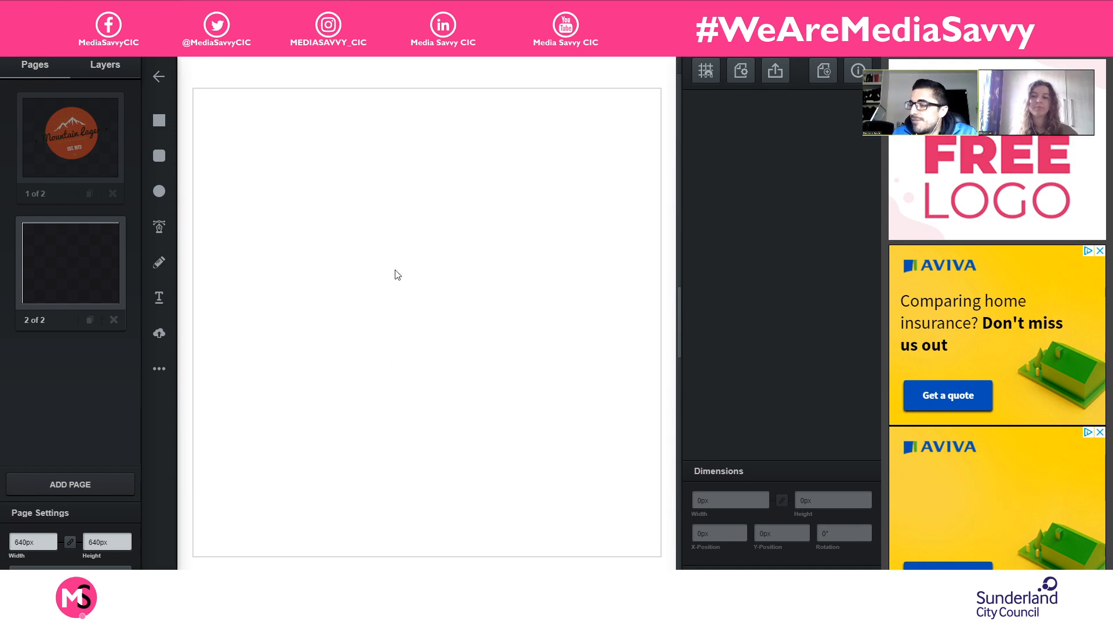
- Try to paste the copied unlocked elements in place on the second page
{"action": "right_click", "coordinate": [389, 235]}
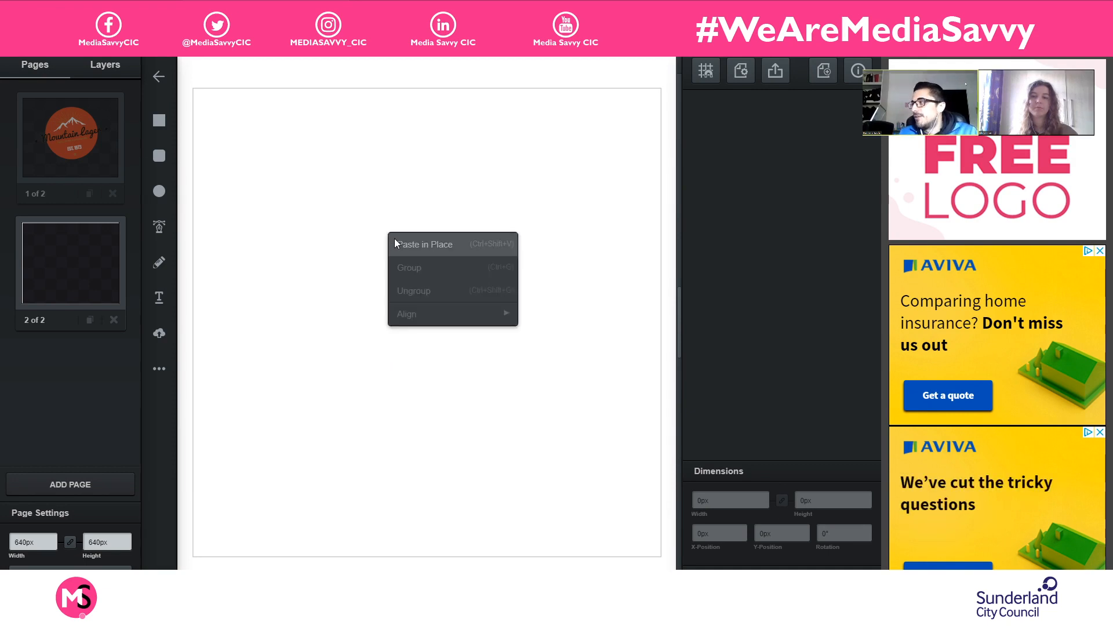
{"action": "left_click", "coordinate": [393, 243]}
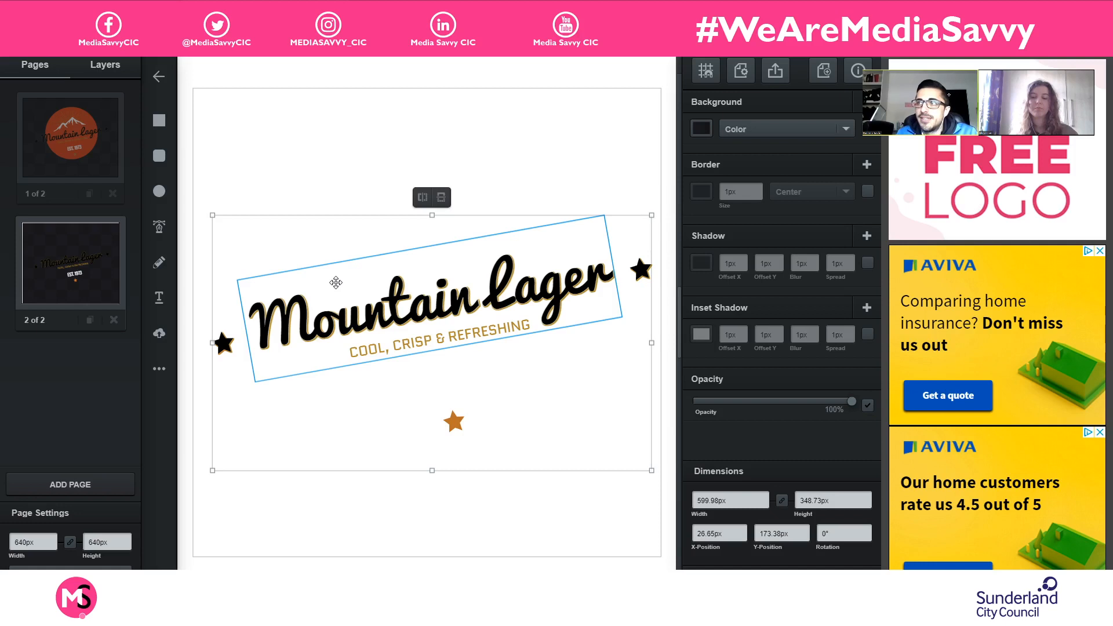
- Return to the first page, unlock the mountain, rays and ellipse layers, and select and copy the whole logo
{"action": "left_click", "coordinate": [73, 146]}
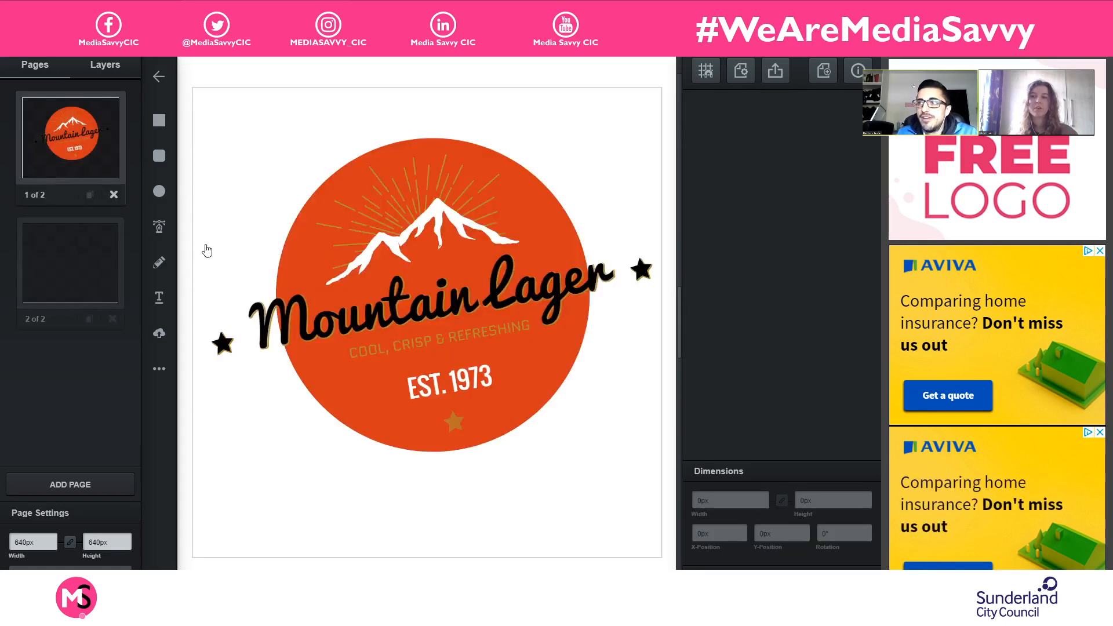
{"action": "left_click", "coordinate": [117, 73]}
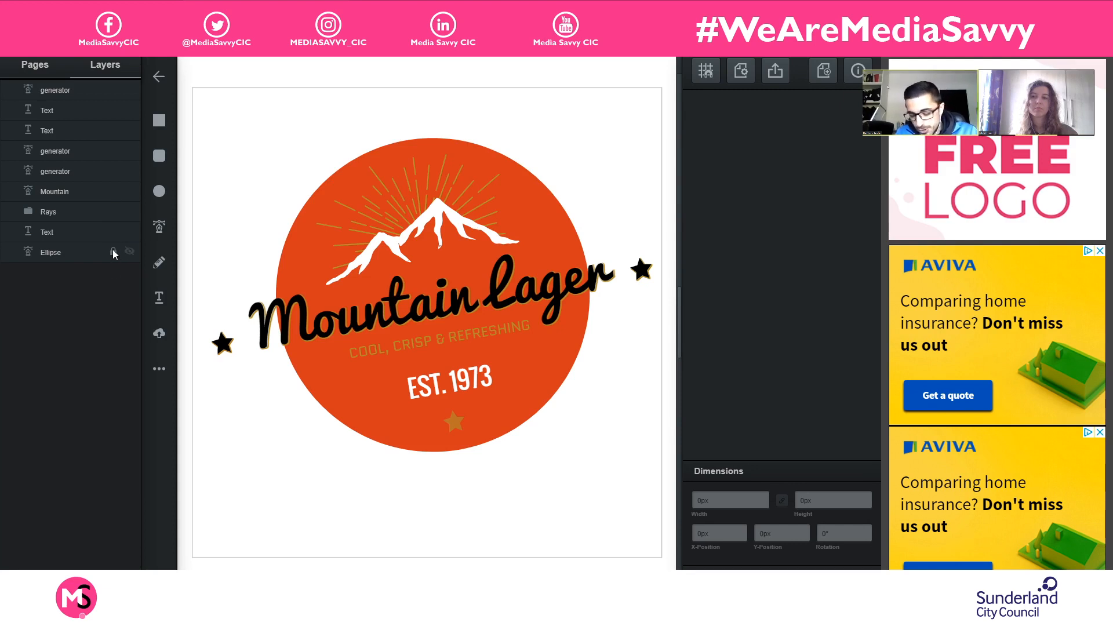
{"action": "left_click_drag", "start_coordinate": [194, 90], "coordinate": [654, 472]}
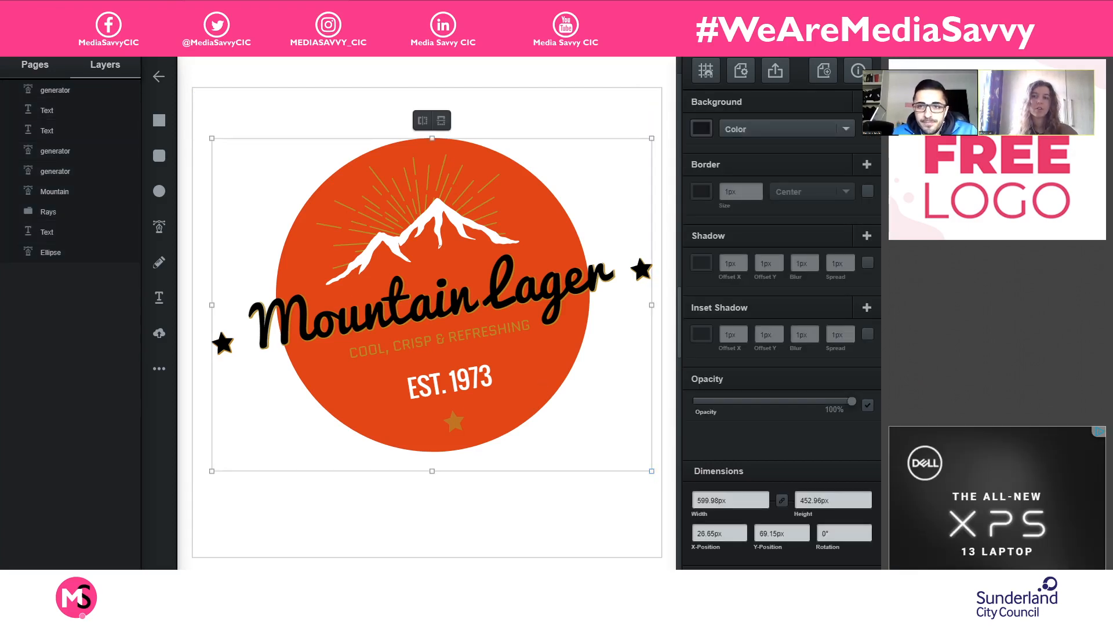
- Paste the complete logo in place on the second page and deselect it
{"action": "left_click", "coordinate": [23, 66]}
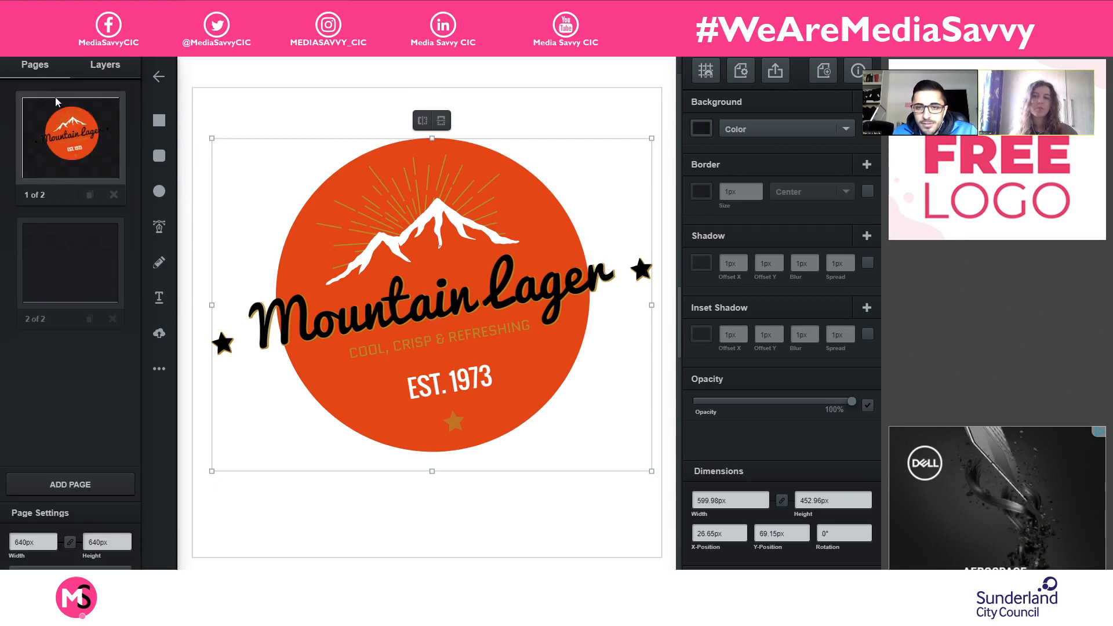
{"action": "left_click", "coordinate": [43, 284]}
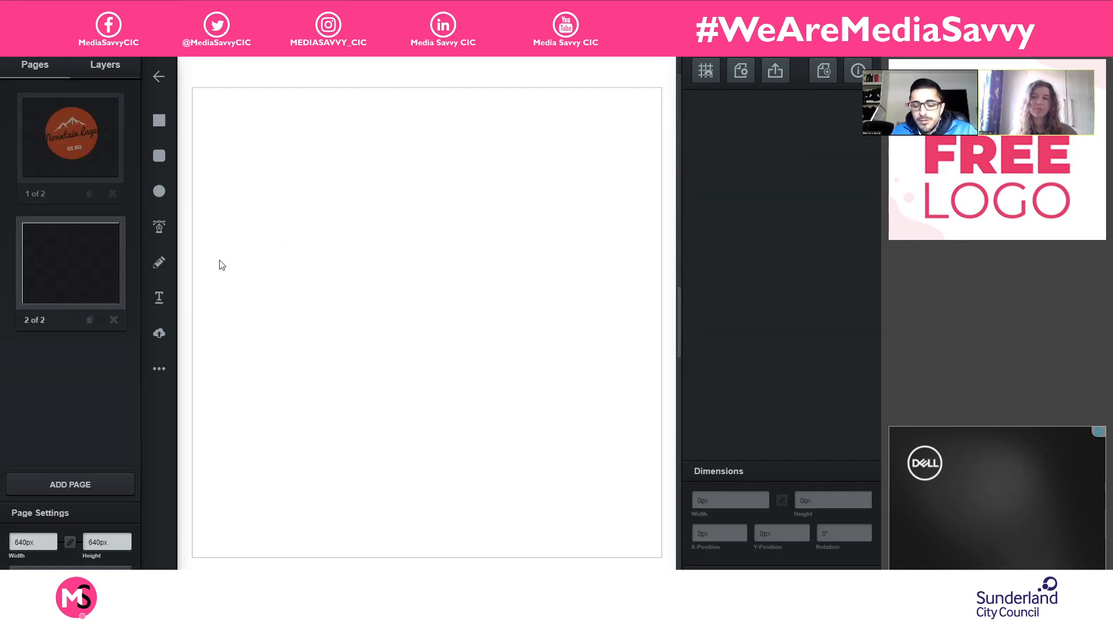
{"action": "right_click", "coordinate": [514, 232]}
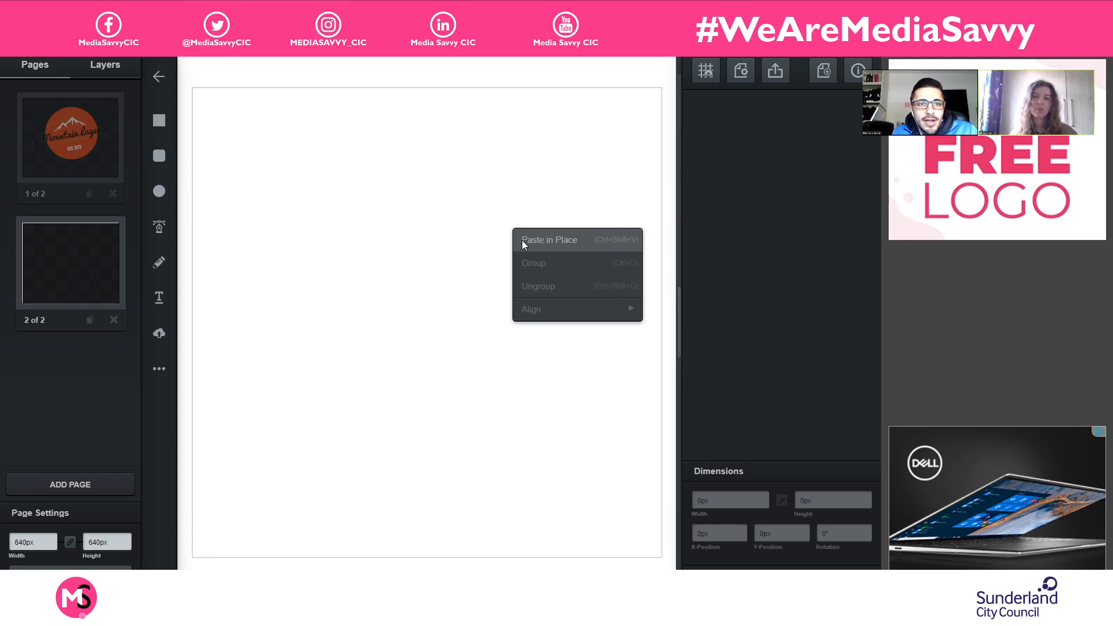
{"action": "left_click", "coordinate": [550, 239]}
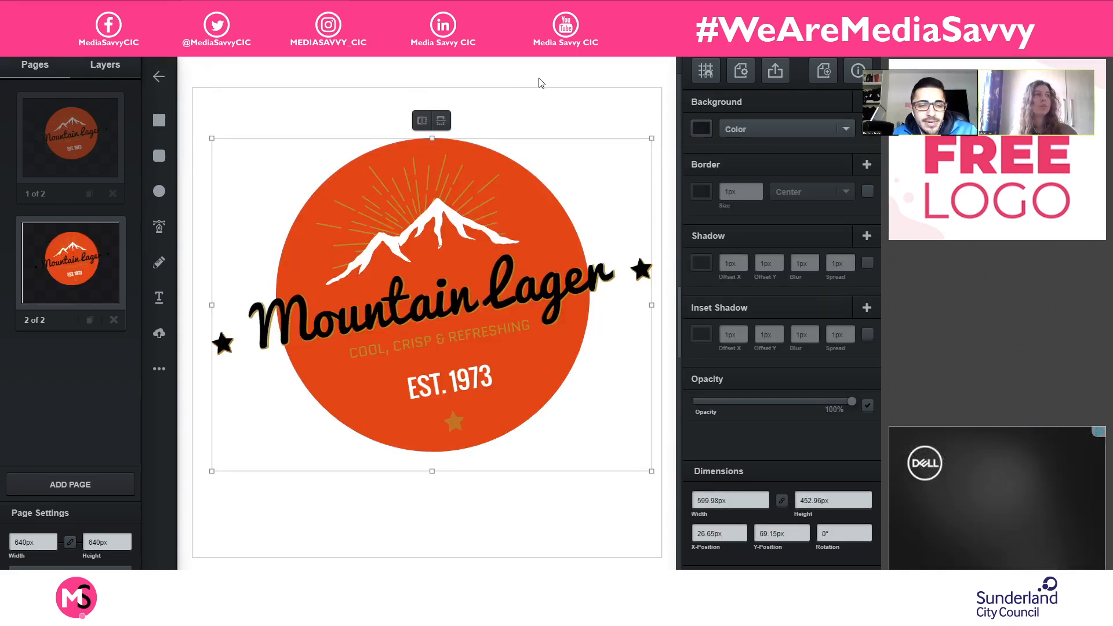
{"action": "left_click", "coordinate": [518, 161]}
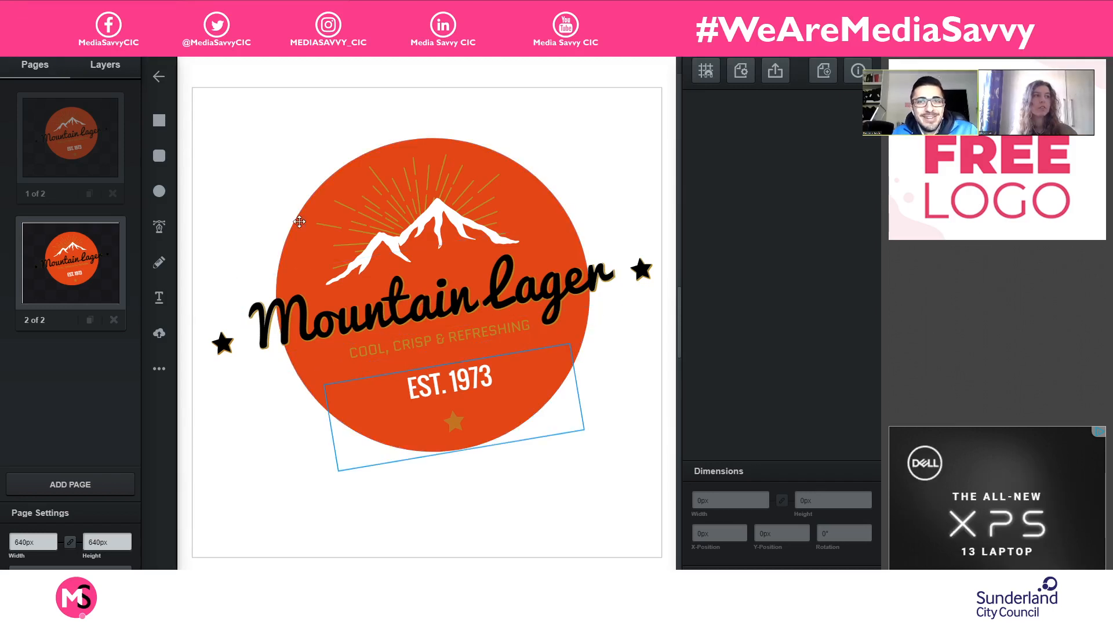
- Recolour the background circle on the second page to a dark blue, #355a81, and deselect everything
{"action": "left_click", "coordinate": [295, 262]}
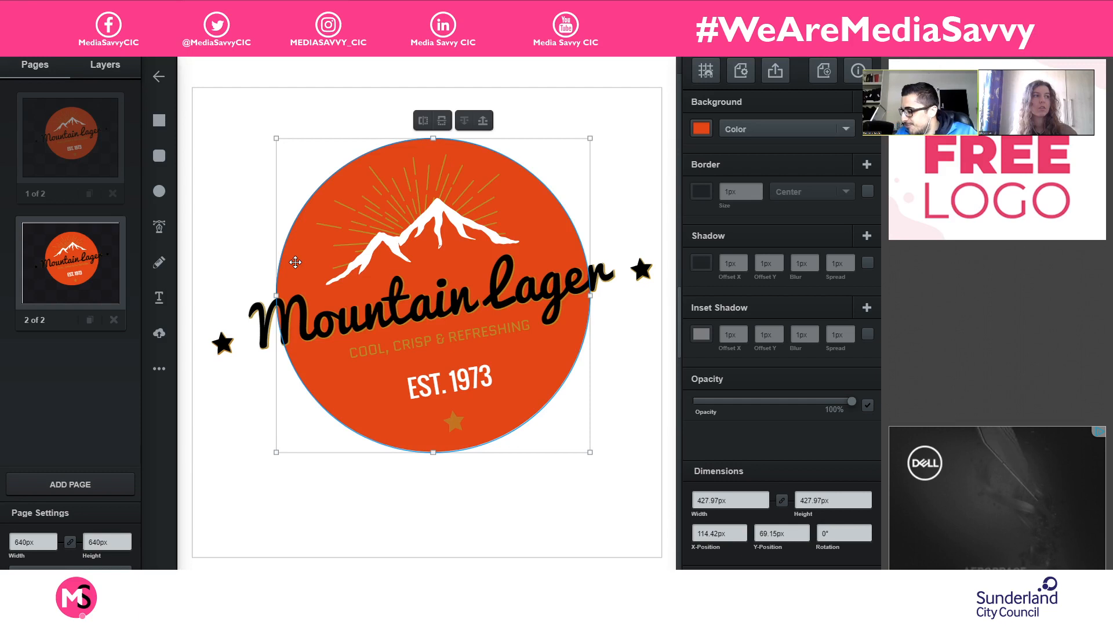
{"action": "left_click", "coordinate": [700, 131]}
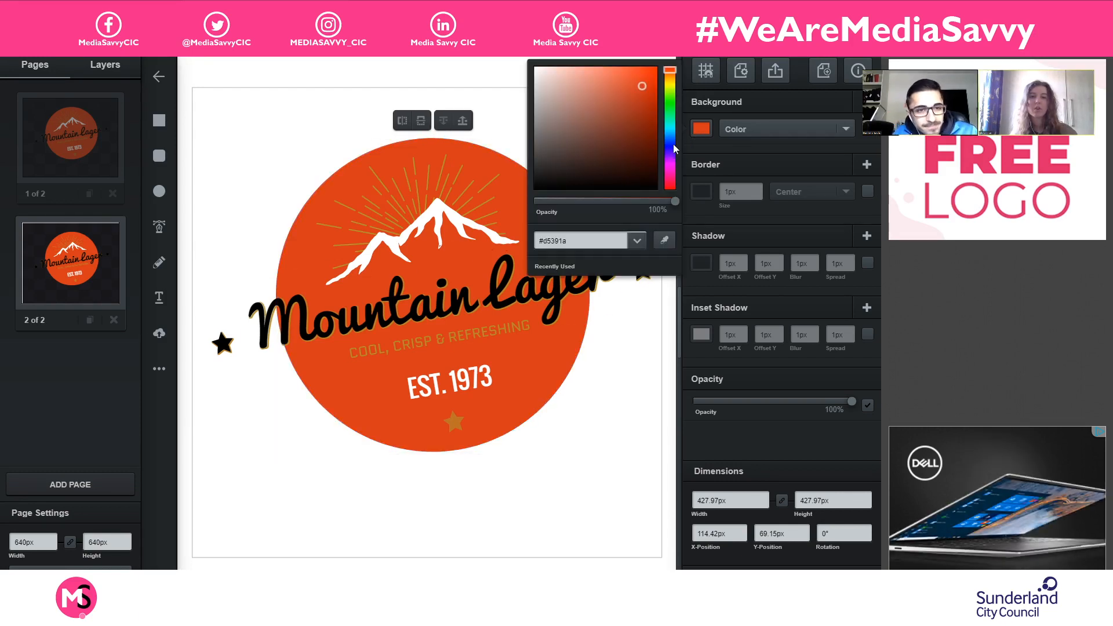
{"action": "left_click", "coordinate": [671, 143]}
{"action": "left_click_drag", "start_coordinate": [675, 145], "coordinate": [670, 138]}
{"action": "left_click", "coordinate": [598, 119]}
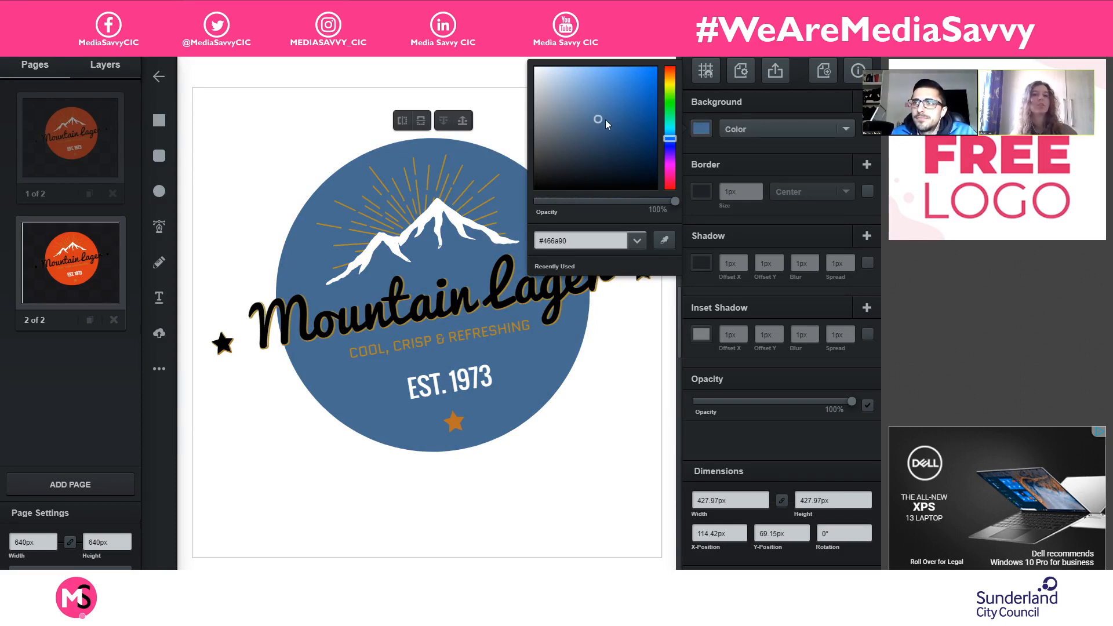
{"action": "left_click", "coordinate": [612, 120]}
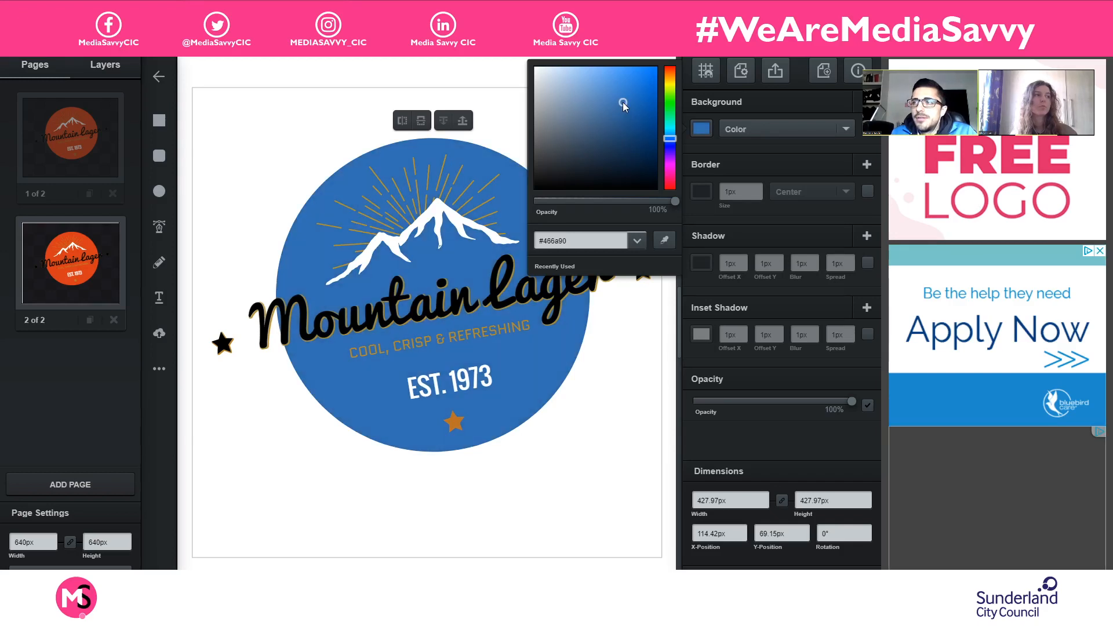
{"action": "left_click_drag", "start_coordinate": [619, 131], "coordinate": [605, 129]}
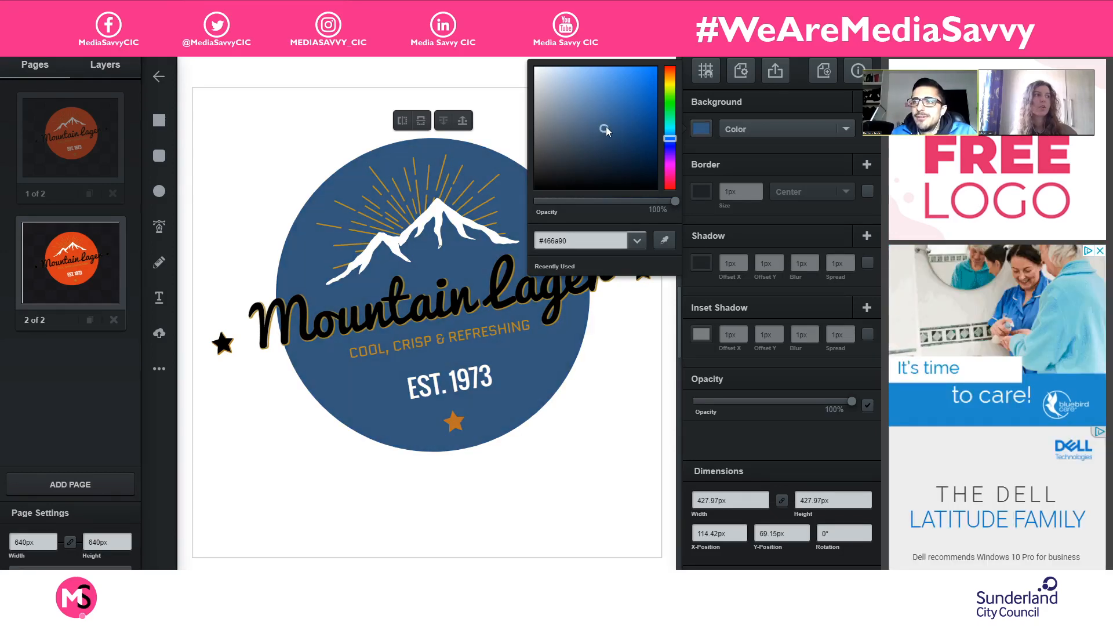
{"action": "left_click", "coordinate": [568, 465]}
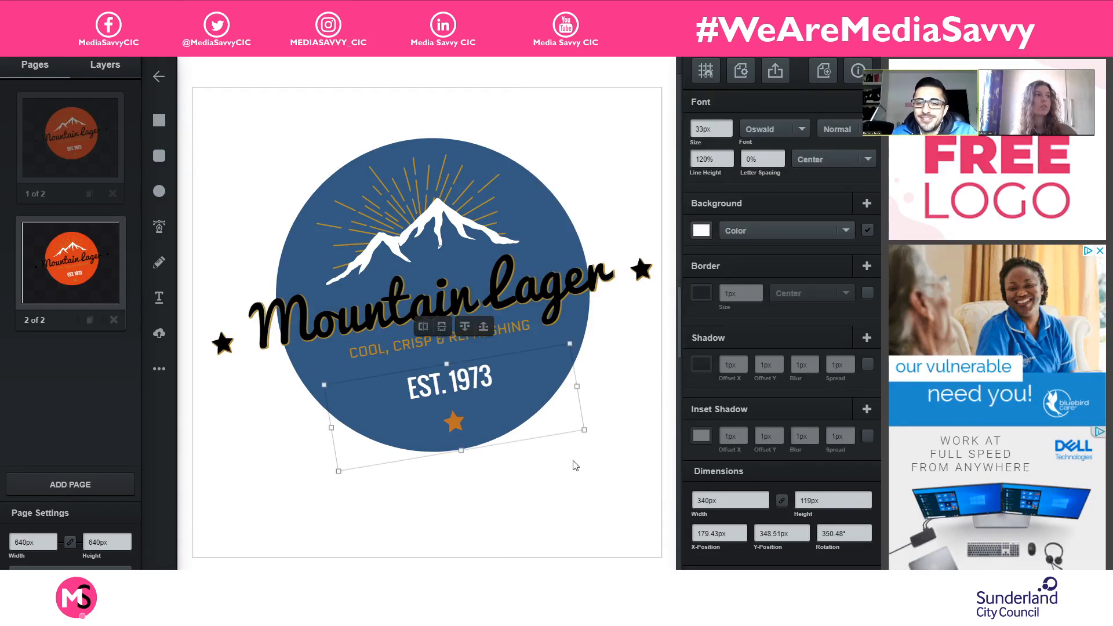
{"action": "left_click", "coordinate": [609, 447]}
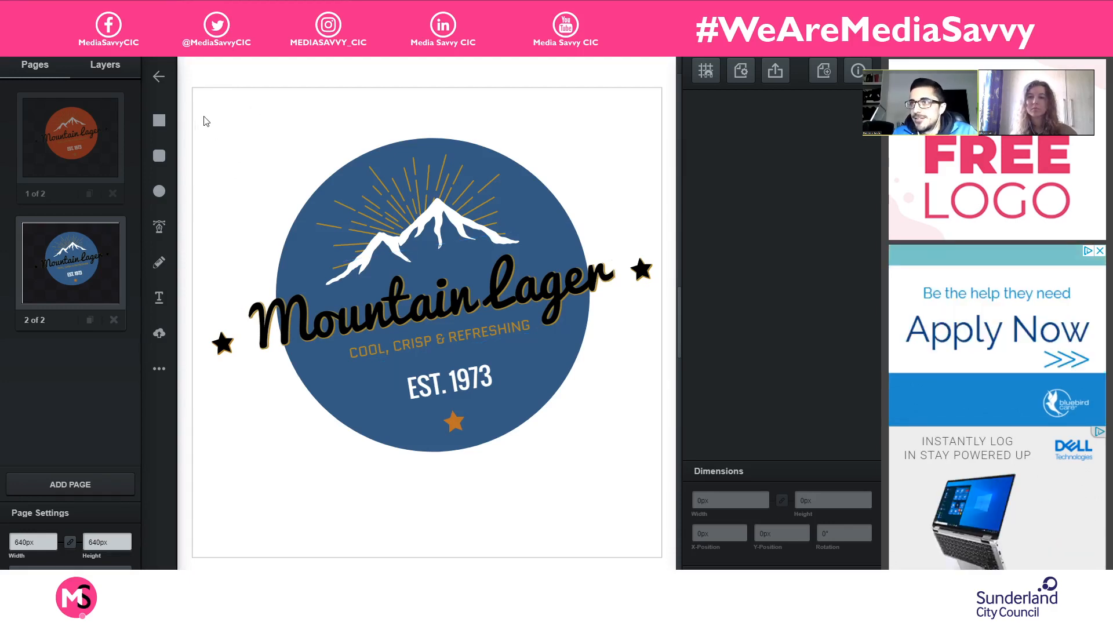
- Group all elements of the blue logo and shrink the group to about 298 × 225 px near the page's upper-left corner
{"action": "left_click_drag", "start_coordinate": [200, 100], "coordinate": [677, 460]}
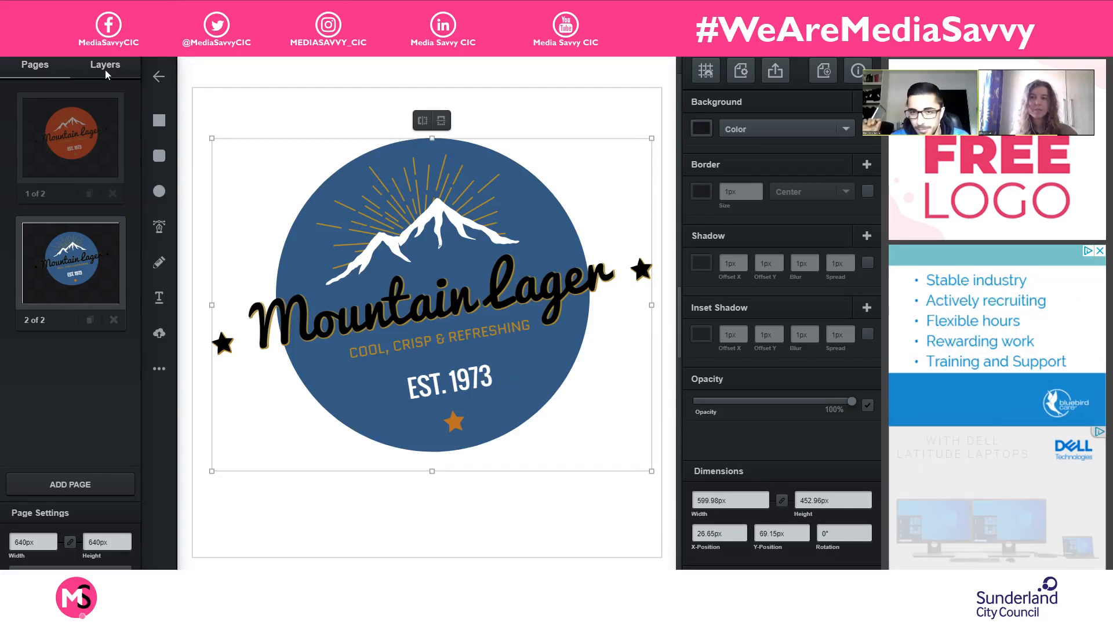
{"action": "double_click", "coordinate": [446, 342]}
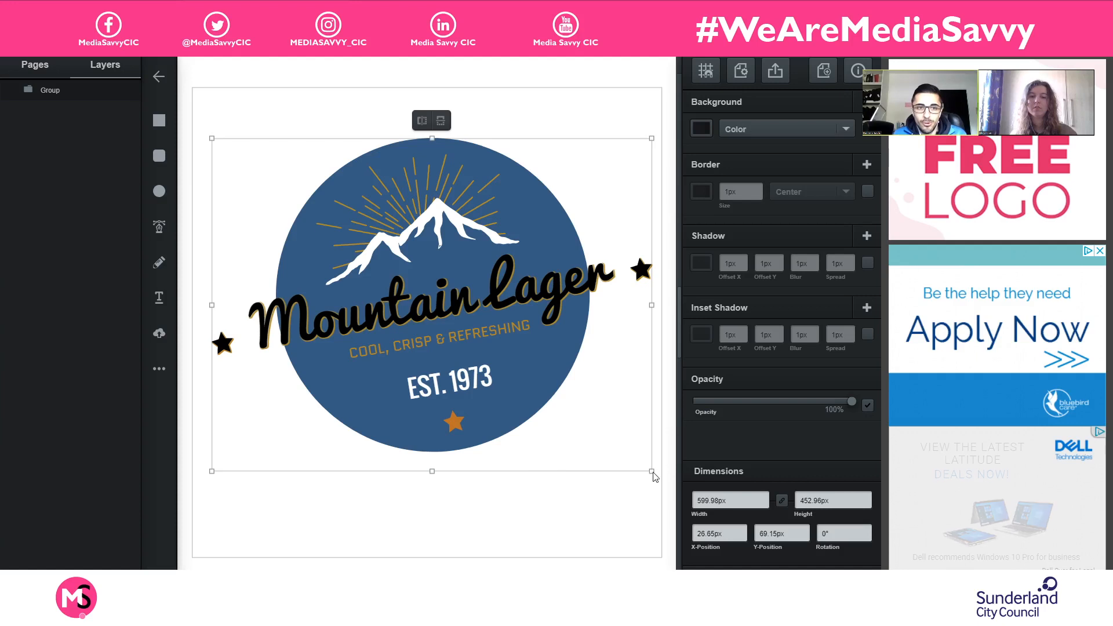
{"action": "left_click_drag", "start_coordinate": [642, 460], "coordinate": [428, 276]}
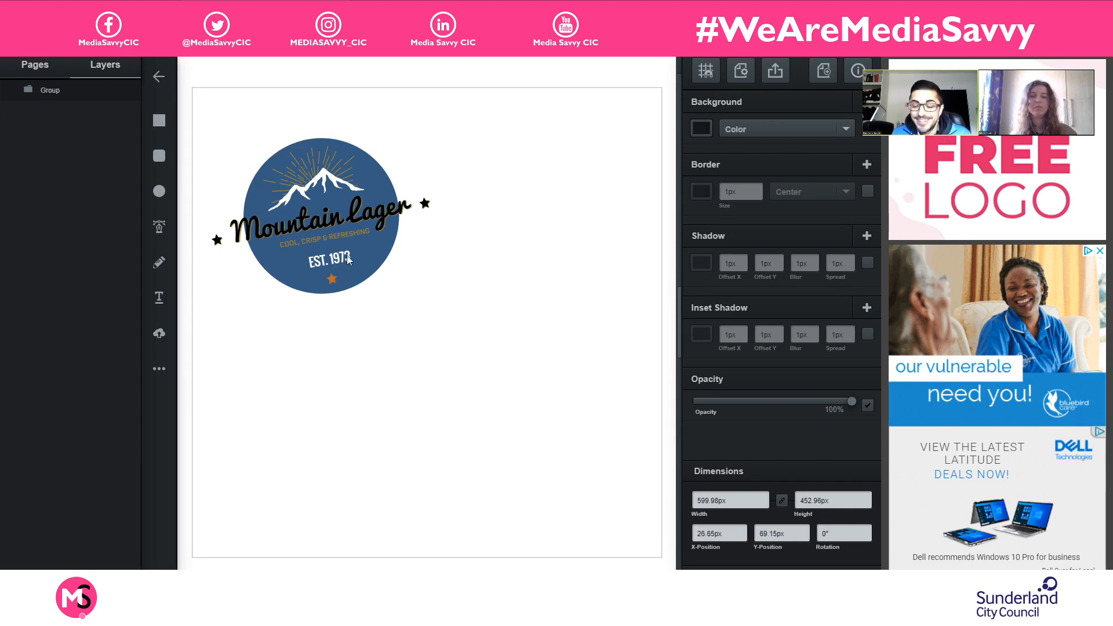
{"action": "left_click", "coordinate": [335, 235]}
{"action": "left_click_drag", "start_coordinate": [331, 202], "coordinate": [585, 183]}
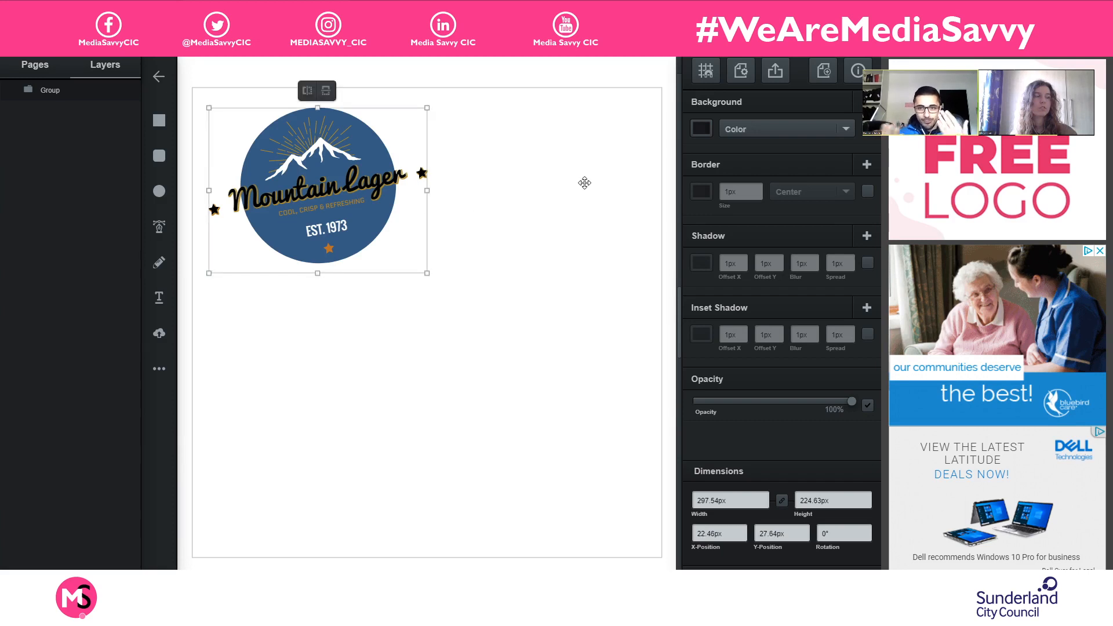
{"action": "left_click", "coordinate": [630, 97]}
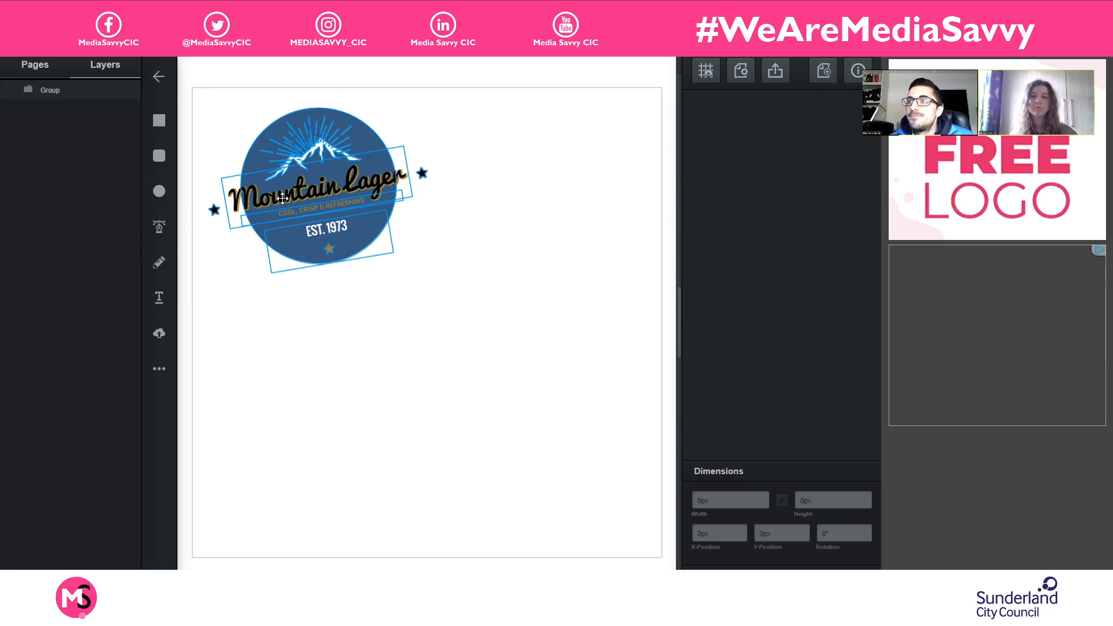
- Paste a copy of the small blue logo and place it to the right of the first, at about X 331 px, Y 22 px
{"action": "key", "text": "ctrl+v"}
{"action": "left_click_drag", "start_coordinate": [294, 186], "coordinate": [541, 174]}
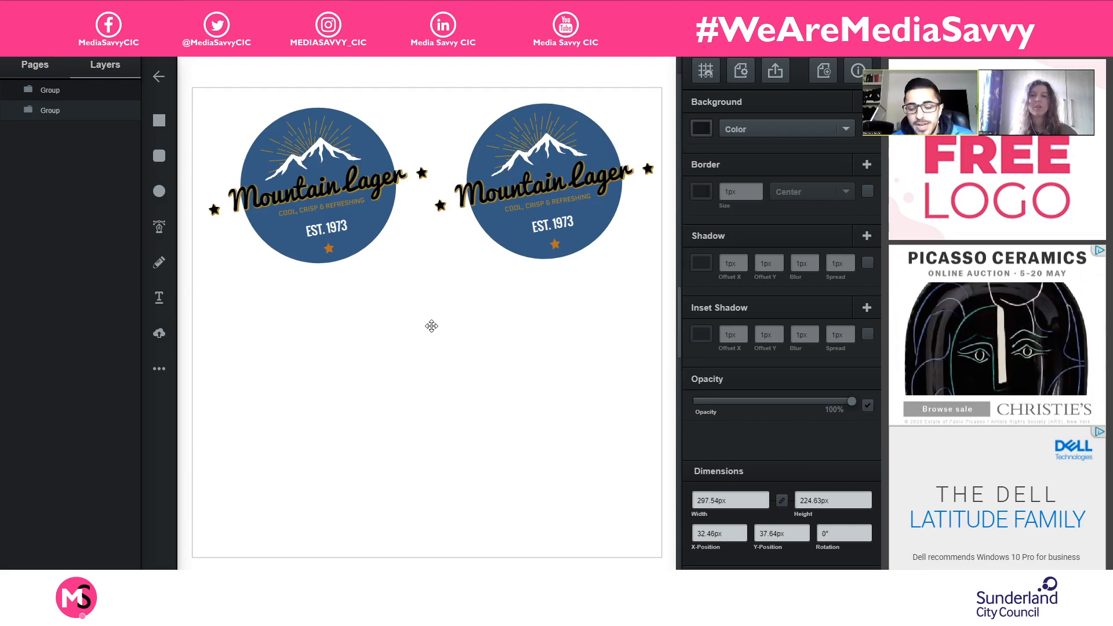
{"action": "left_click", "coordinate": [525, 273]}
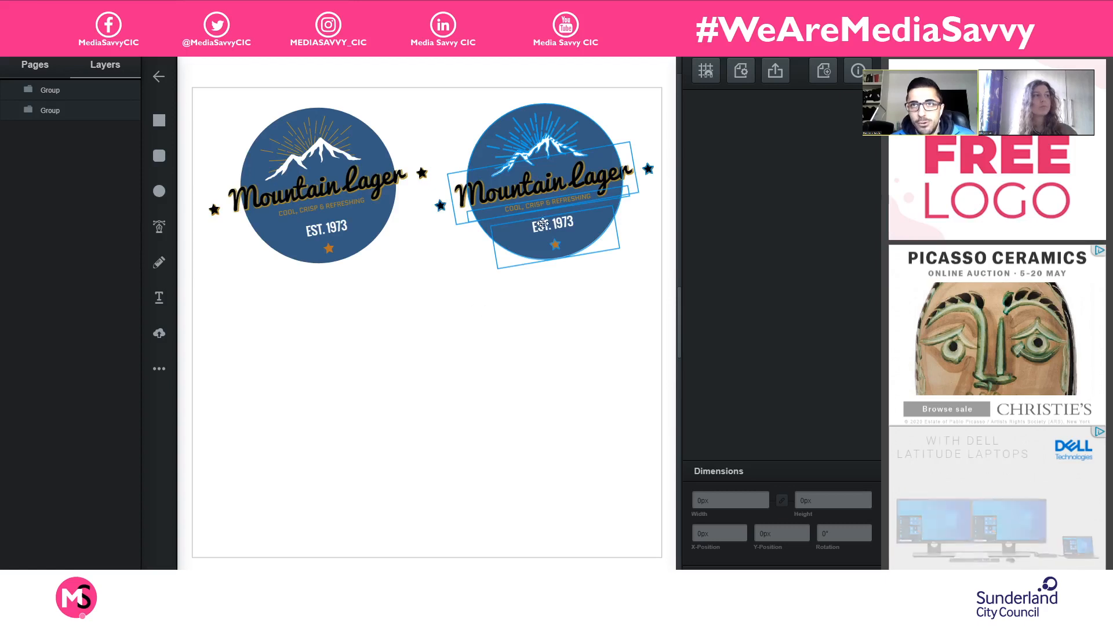
- Ungroup the right-hand copy of the blue logo
{"action": "left_click", "coordinate": [579, 161]}
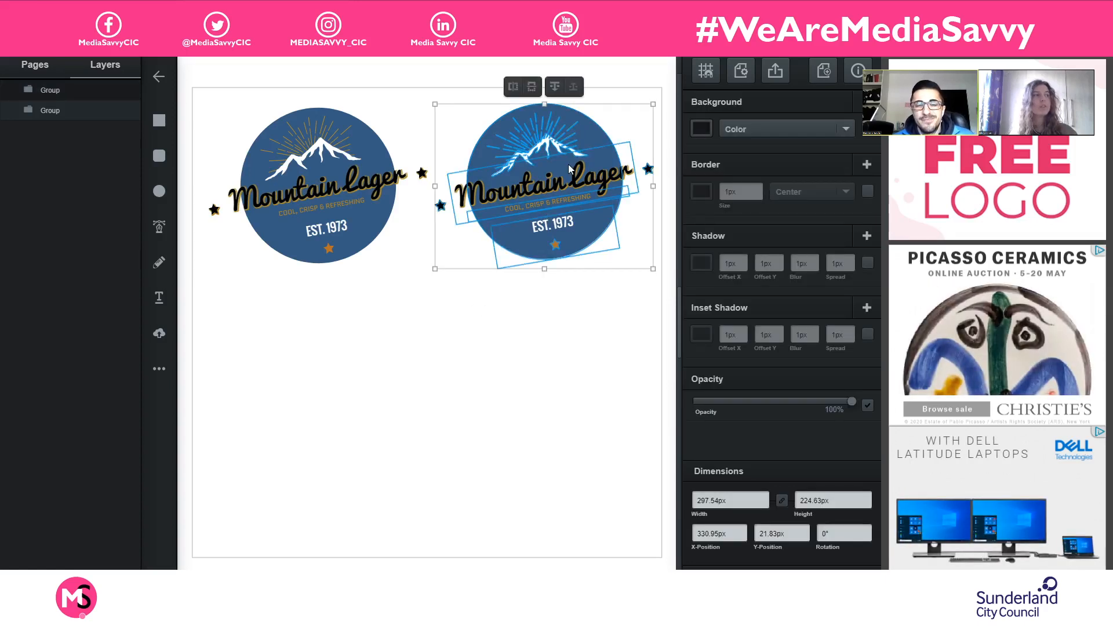
{"action": "right_click", "coordinate": [586, 255]}
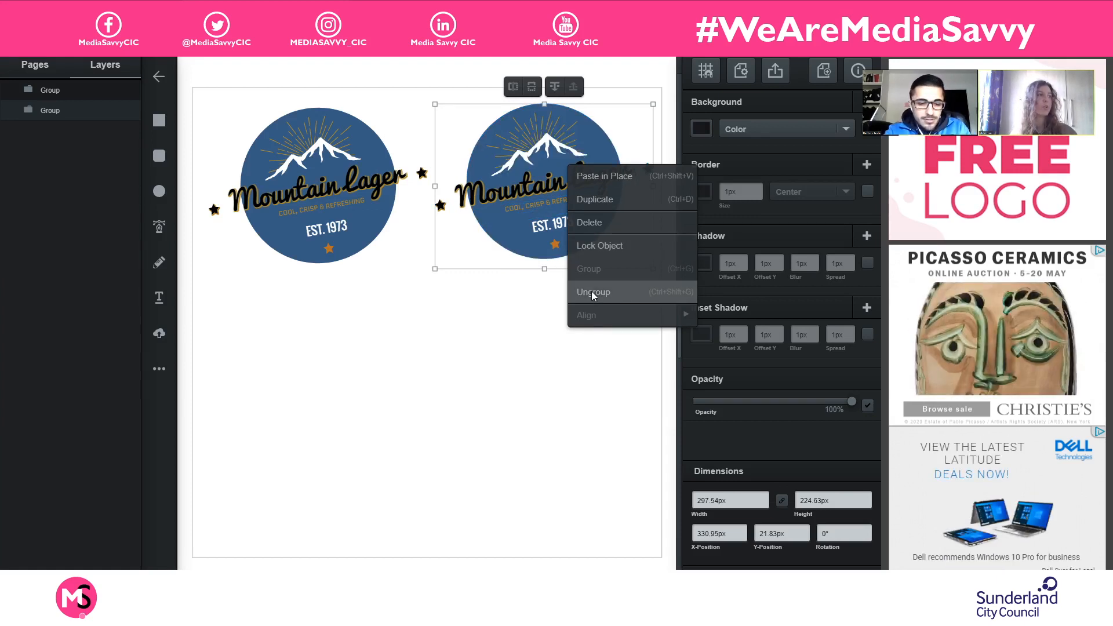
{"action": "left_click", "coordinate": [589, 294]}
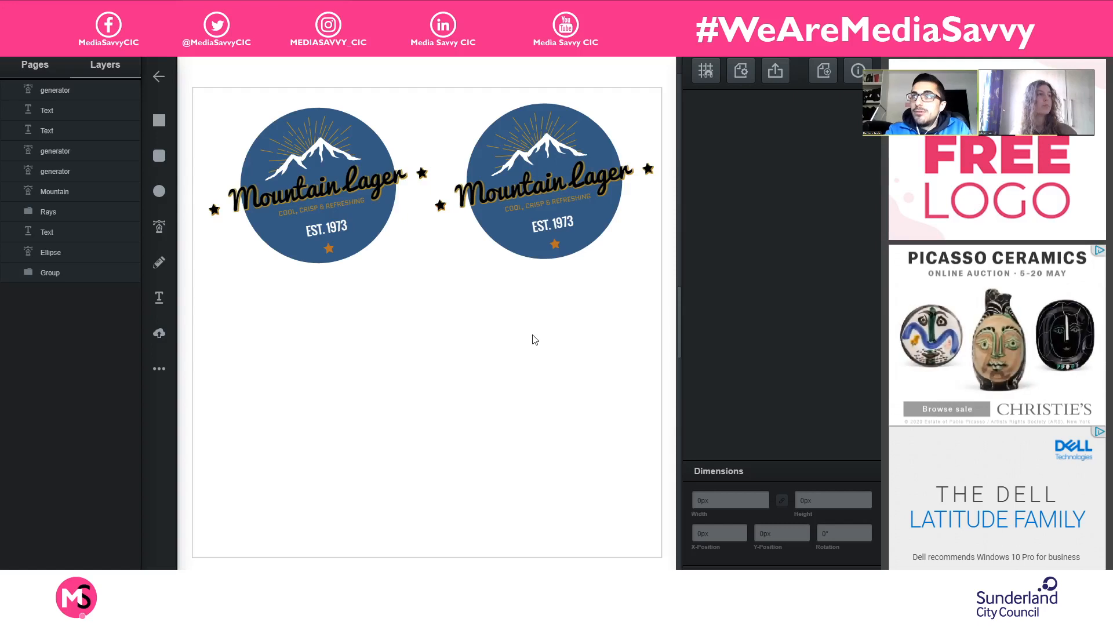
- Recolour the background circle of the right-hand logo copy to a bright orange, #d7471b, and deselect it
{"action": "left_click", "coordinate": [602, 134]}
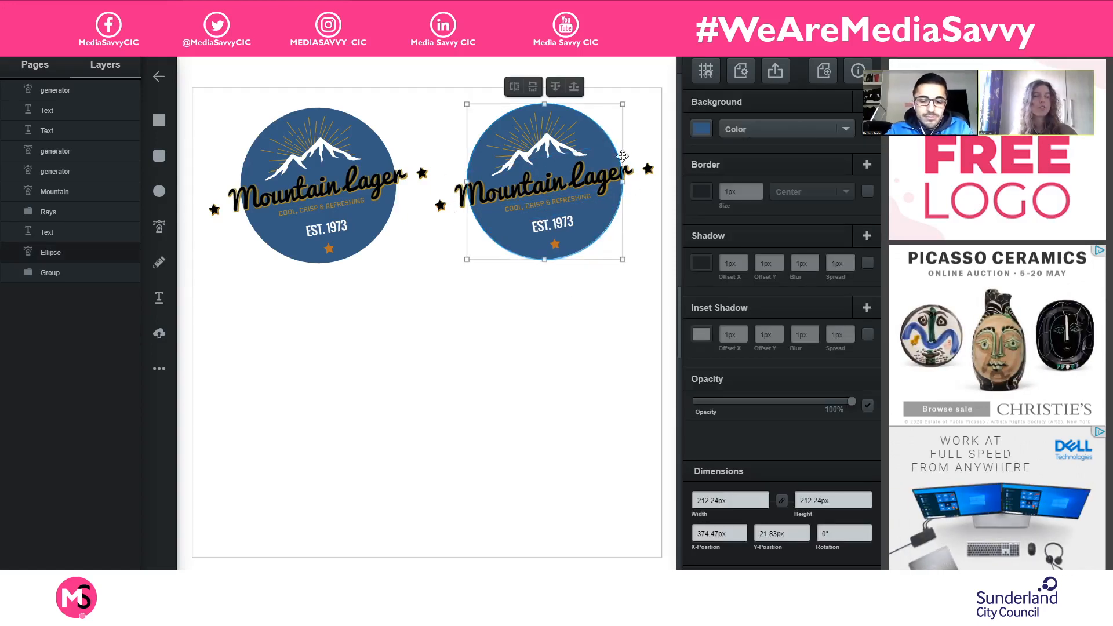
{"action": "left_click", "coordinate": [701, 191]}
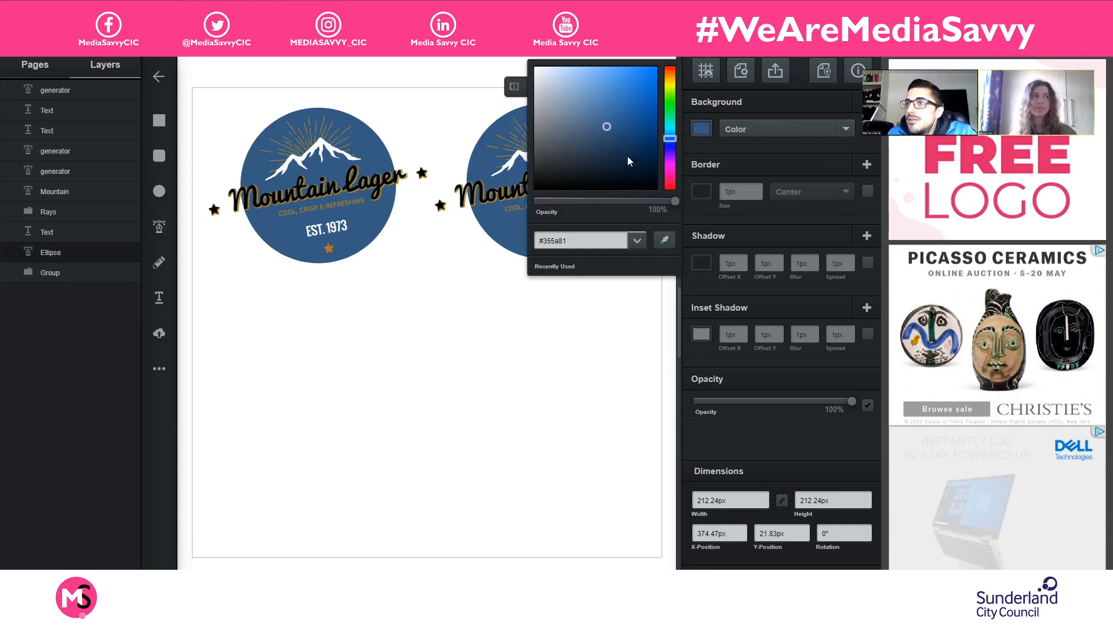
{"action": "left_click_drag", "start_coordinate": [670, 88], "coordinate": [659, 66]}
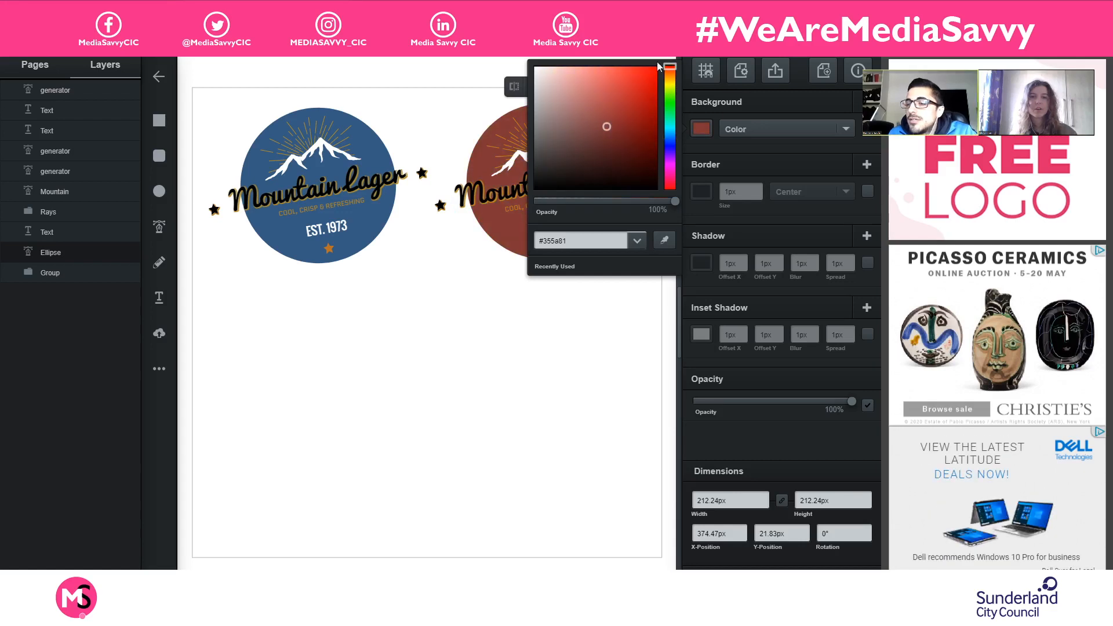
{"action": "left_click", "coordinate": [637, 99]}
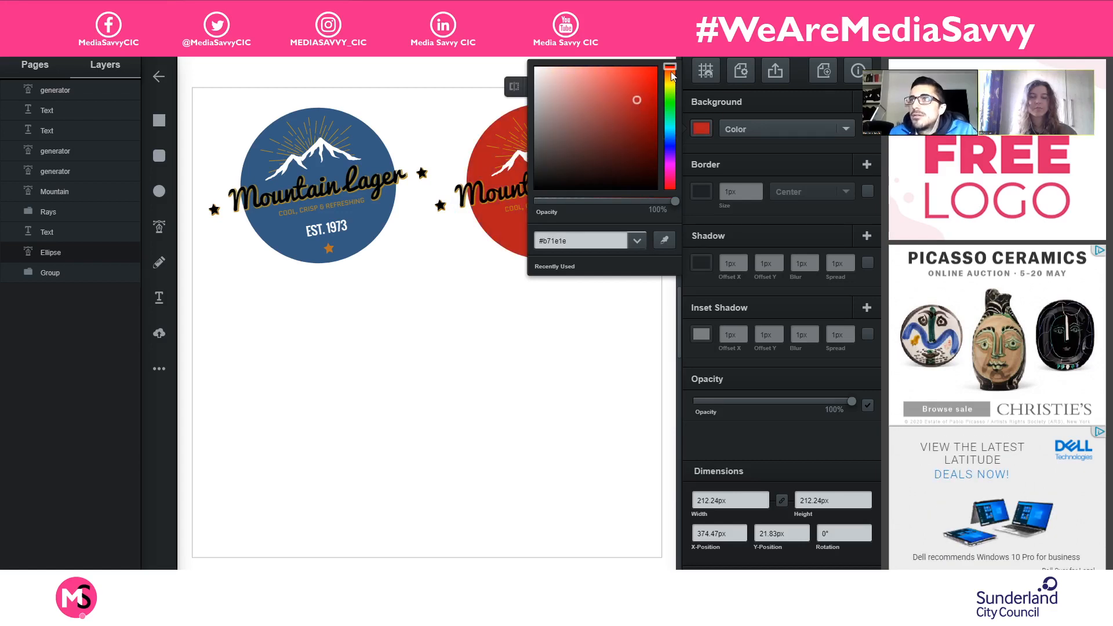
{"action": "left_click", "coordinate": [671, 74]}
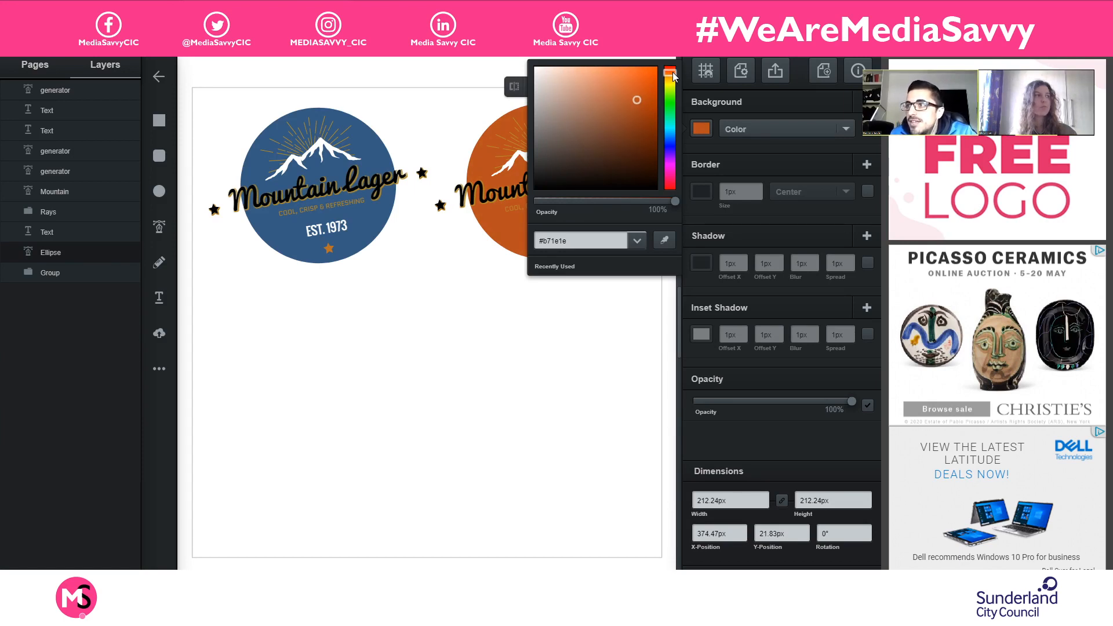
{"action": "left_click", "coordinate": [671, 69]}
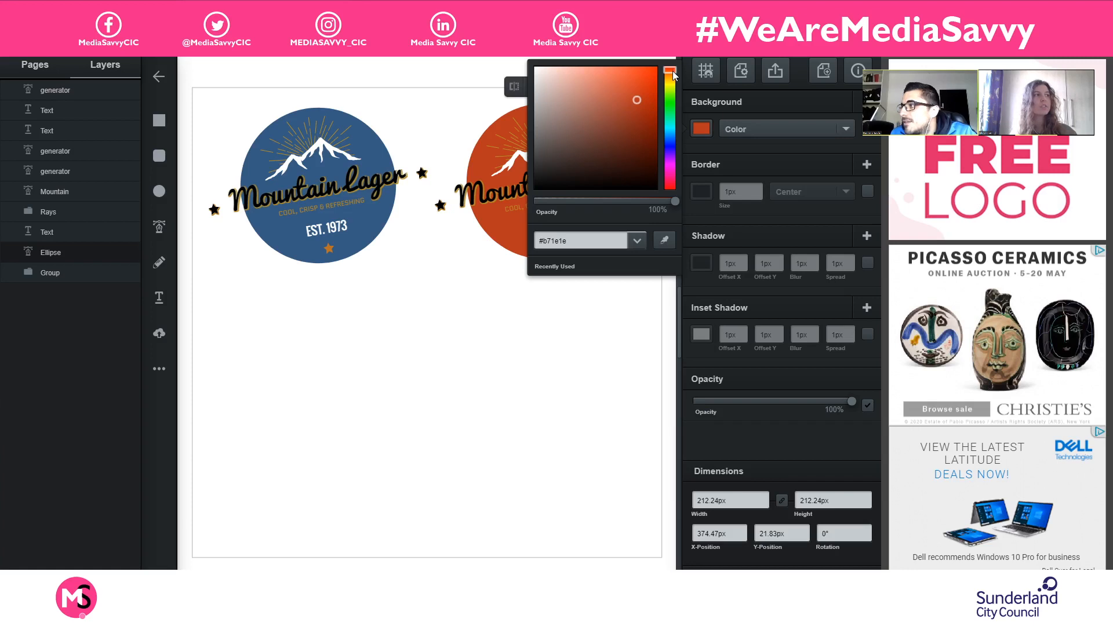
{"action": "left_click", "coordinate": [640, 86]}
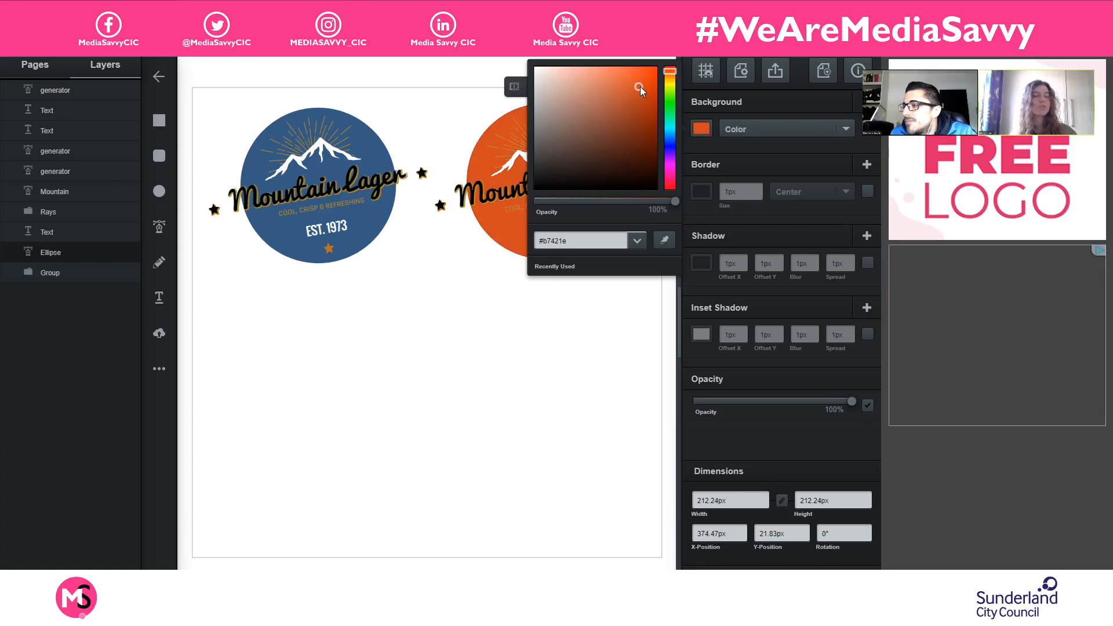
{"action": "left_click", "coordinate": [642, 85]}
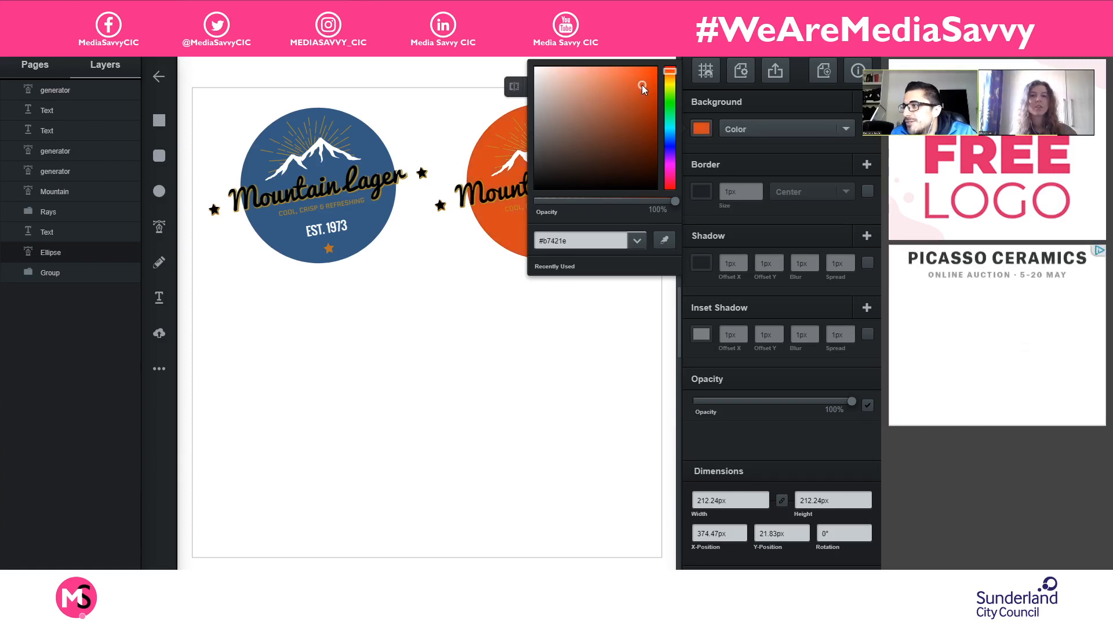
{"action": "left_click", "coordinate": [432, 352]}
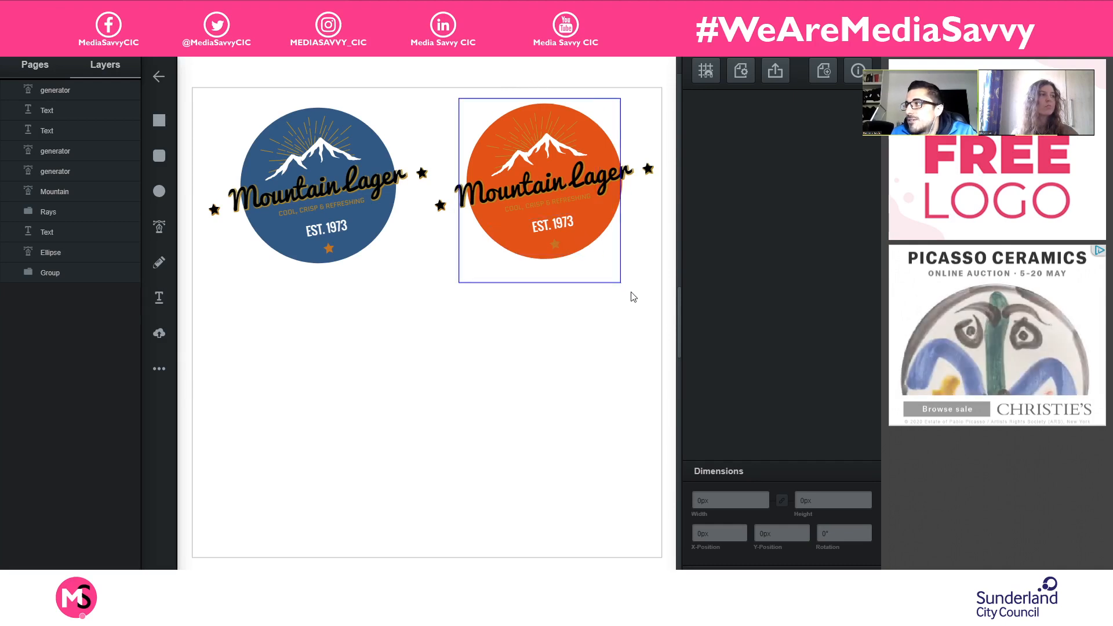
- Duplicate all elements of the orange logo and place the copy directly below it, at about X 329 px, Y 283 px
{"action": "left_click", "coordinate": [524, 240]}
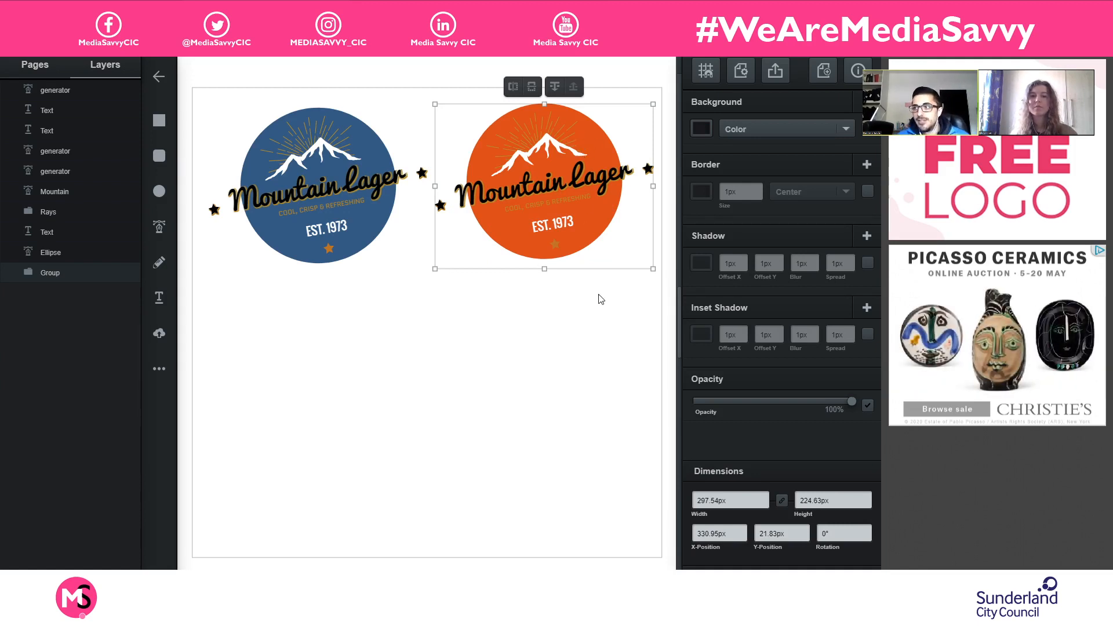
{"action": "key", "text": "ctrl+d"}
{"action": "left_click_drag", "start_coordinate": [574, 145], "coordinate": [572, 328]}
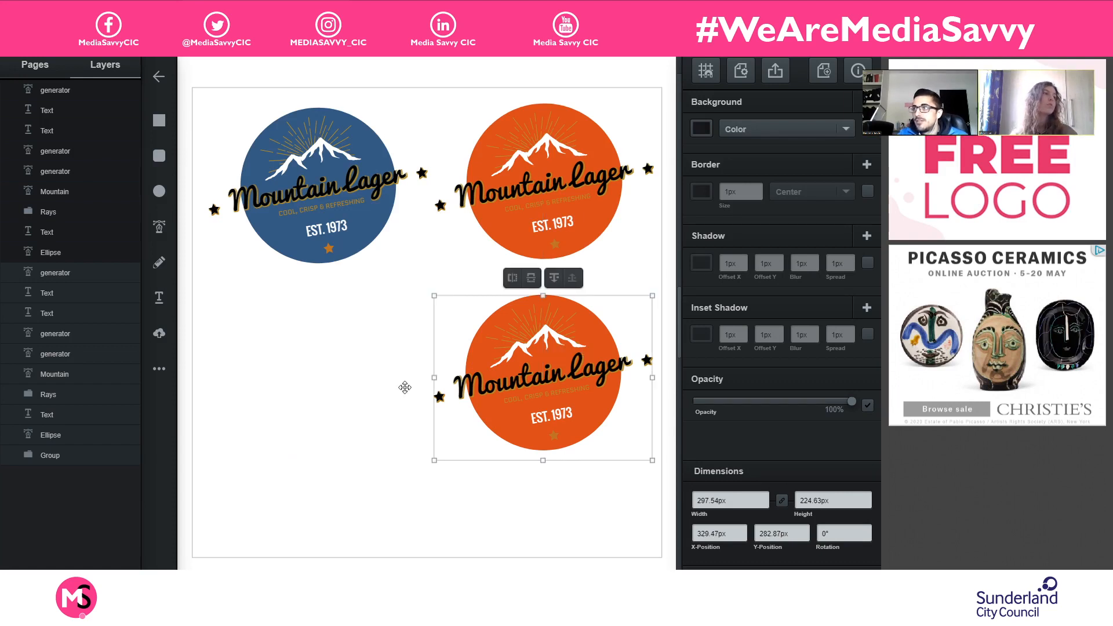
{"action": "left_click", "coordinate": [492, 355]}
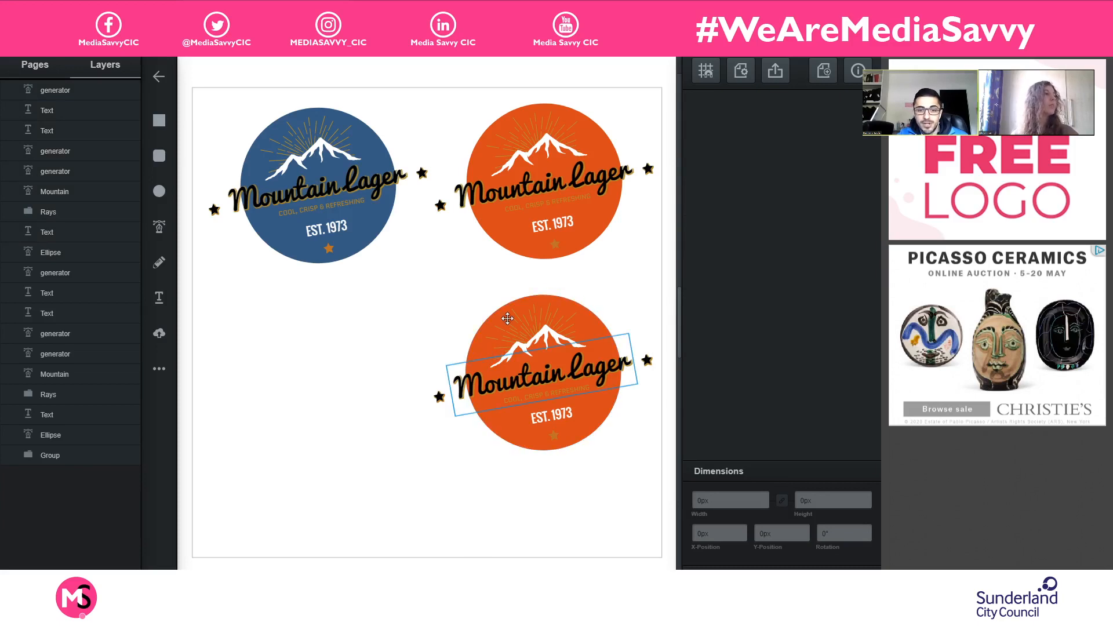
- Recolour the background circle of the lower orange logo copy to a dark green, #517e25, and deselect it
{"action": "left_click", "coordinate": [597, 328]}
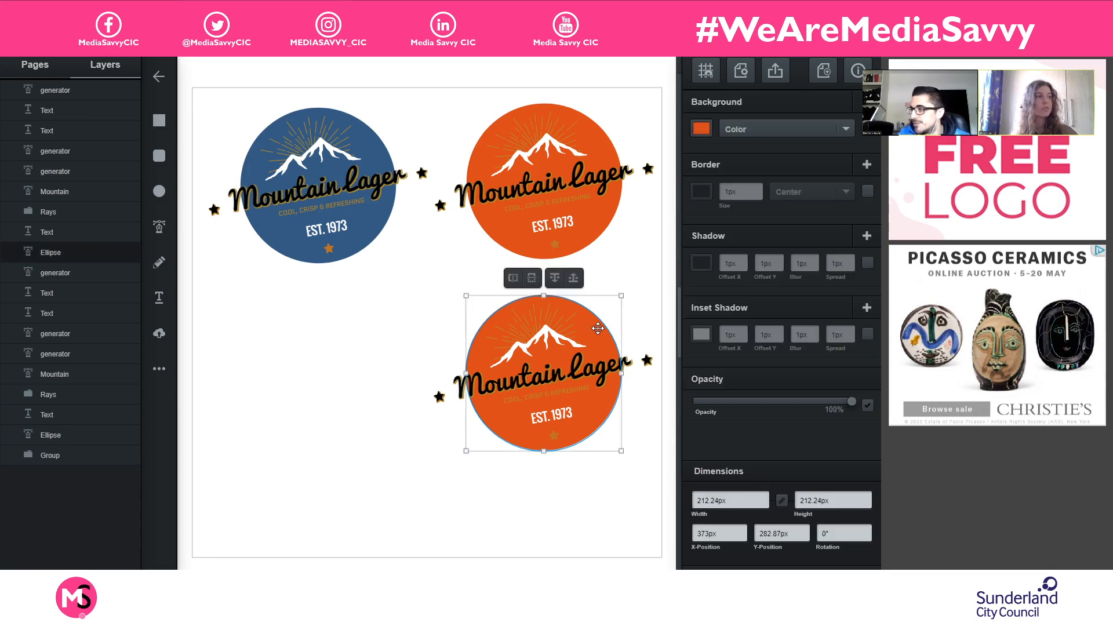
{"action": "left_click", "coordinate": [702, 130]}
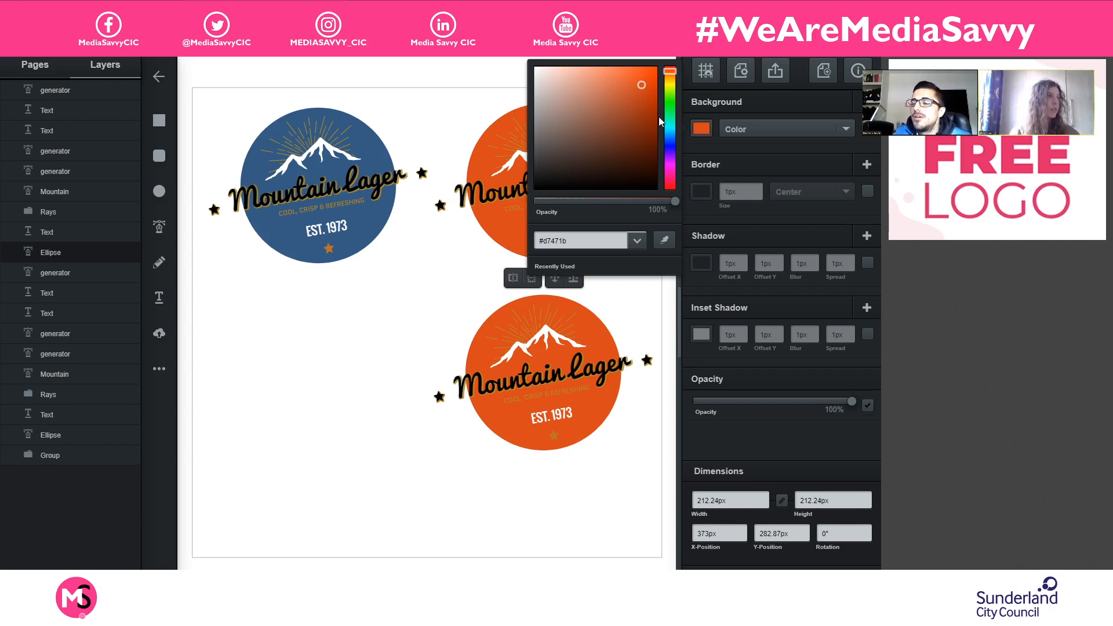
{"action": "left_click", "coordinate": [671, 108]}
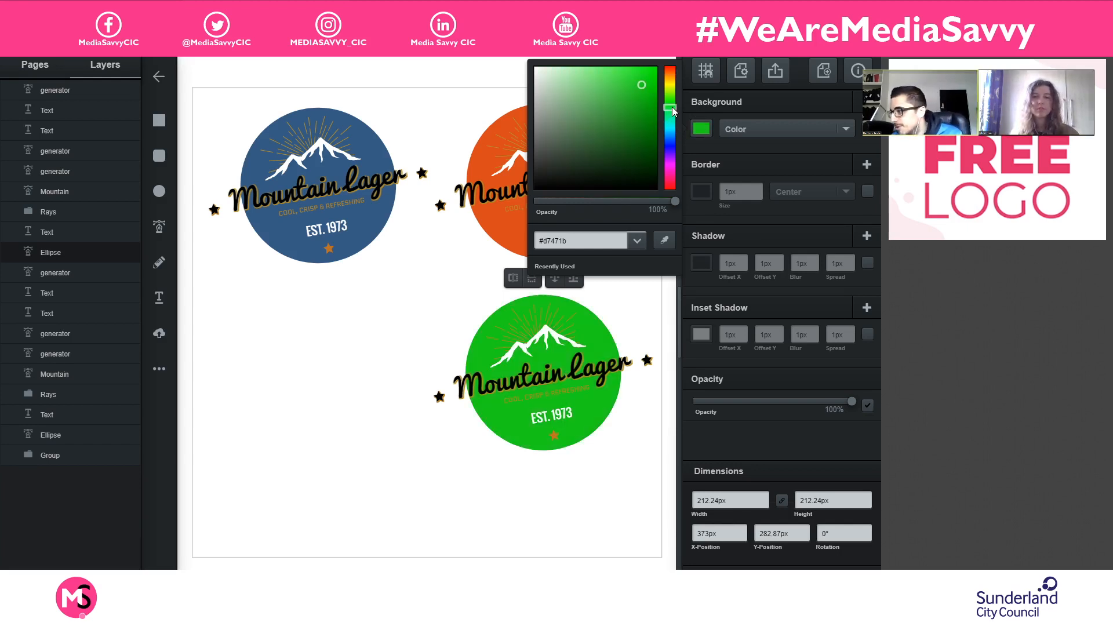
{"action": "mouse_move", "coordinate": [672, 114]}
{"action": "left_mouse_down"}
{"action": "mouse_move", "coordinate": [670, 97]}
{"action": "mouse_move", "coordinate": [639, 120]}
{"action": "left_mouse_up"}
{"action": "left_click", "coordinate": [629, 98]}
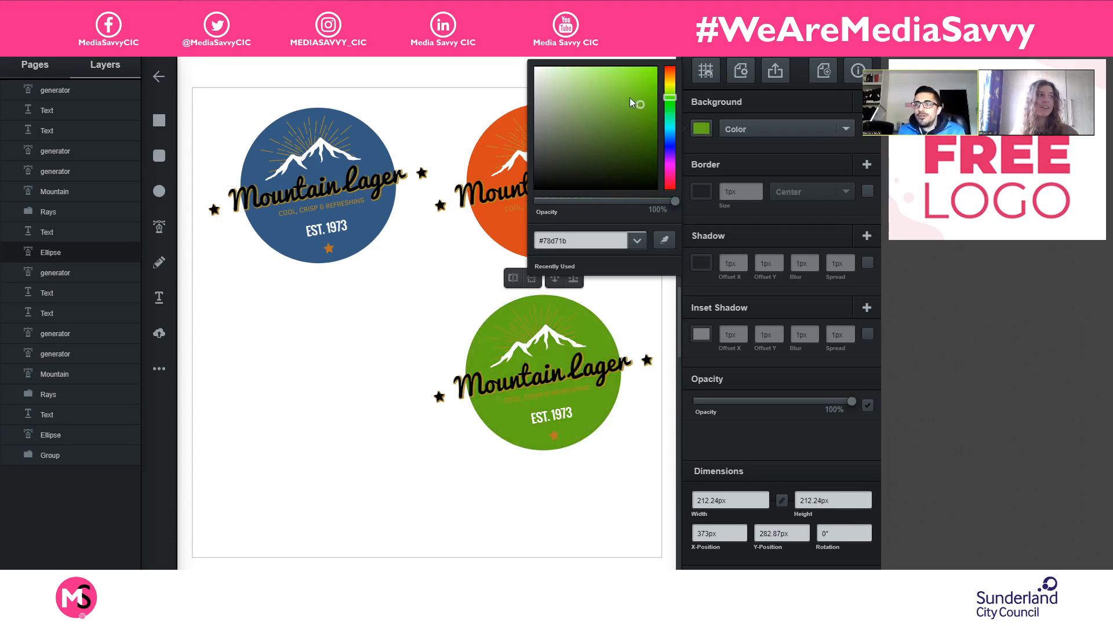
{"action": "left_click_drag", "start_coordinate": [631, 127], "coordinate": [627, 128]}
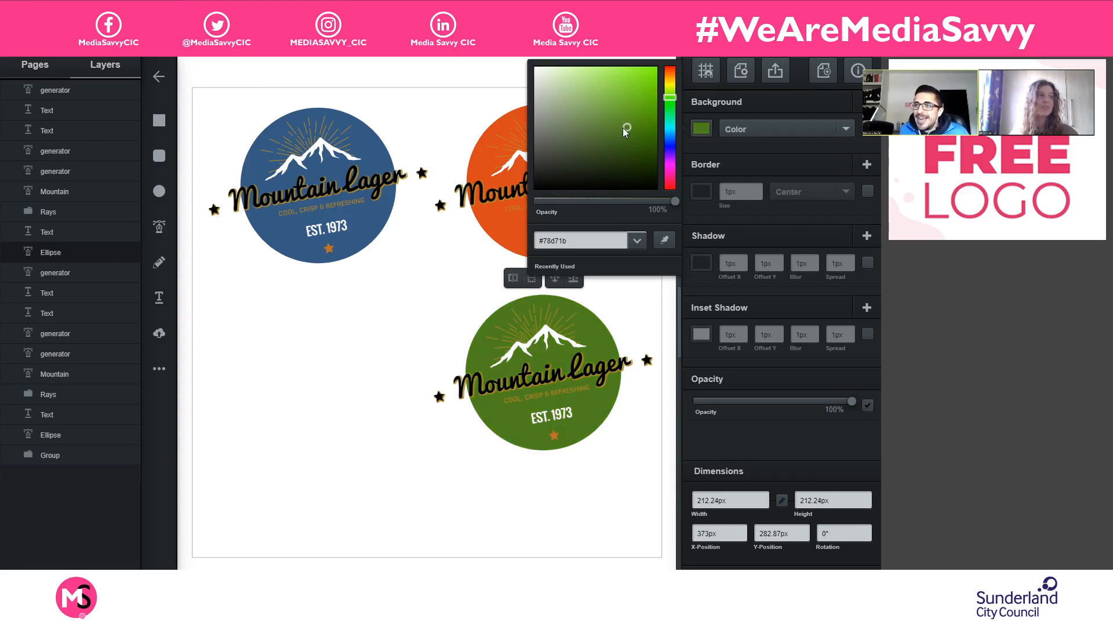
{"action": "left_click_drag", "start_coordinate": [621, 127], "coordinate": [620, 127]}
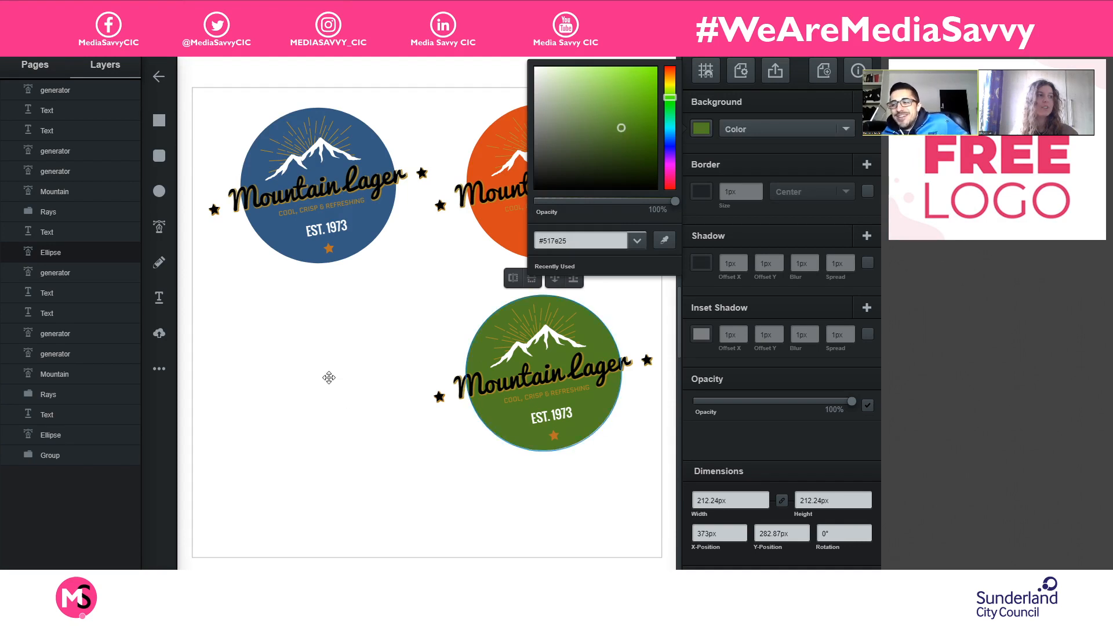
{"action": "left_click", "coordinate": [363, 302]}
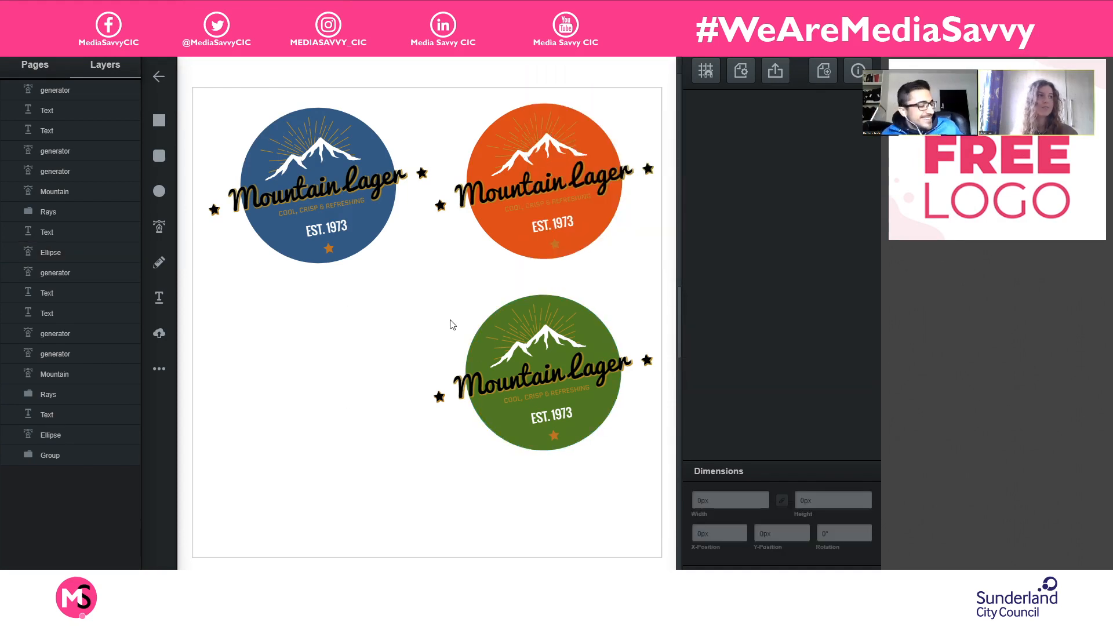
- Duplicate all elements of the green logo and place the copy below the blue logo, at about X 11 px, Y 273 px
{"action": "left_click_drag", "start_coordinate": [652, 450], "coordinate": [377, 338]}
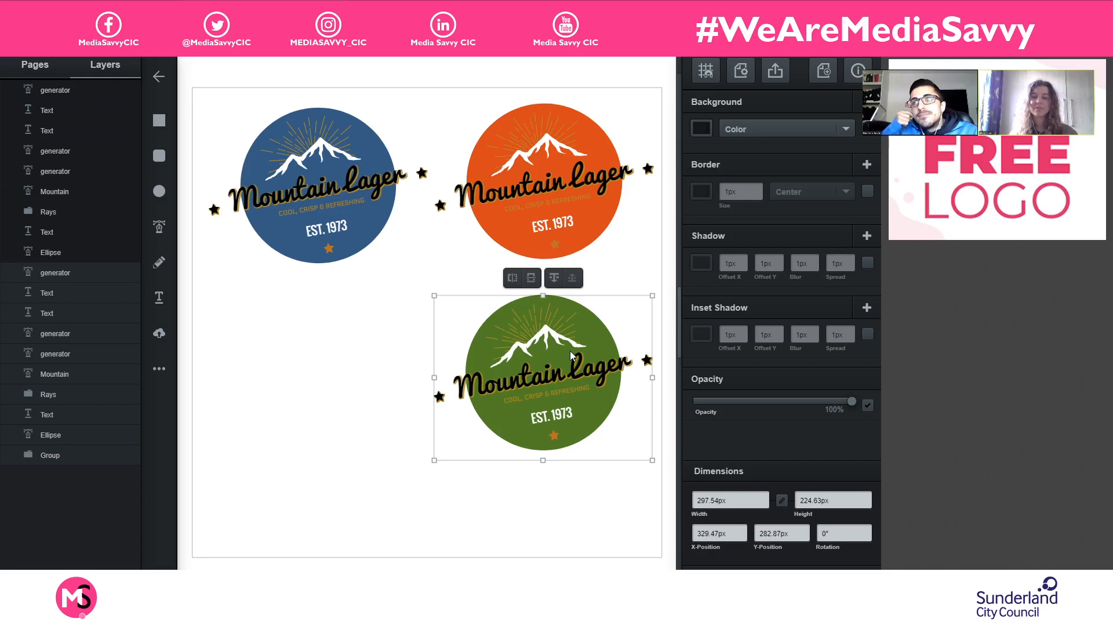
{"action": "key", "text": "ctrl+d"}
{"action": "left_click_drag", "start_coordinate": [353, 414], "coordinate": [323, 346]}
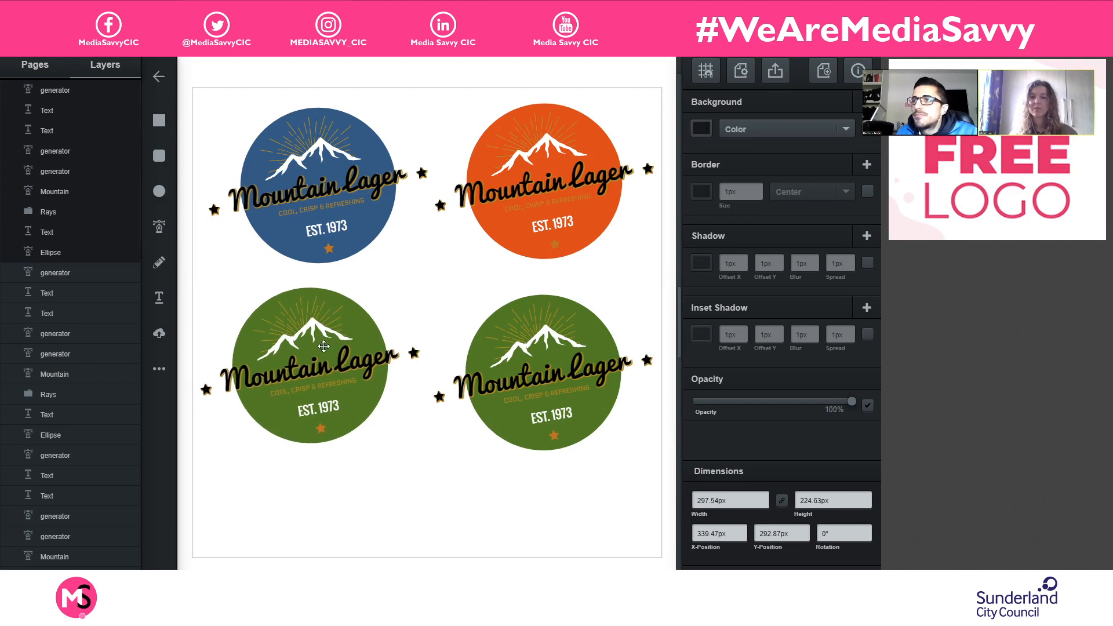
{"action": "left_click", "coordinate": [360, 425]}
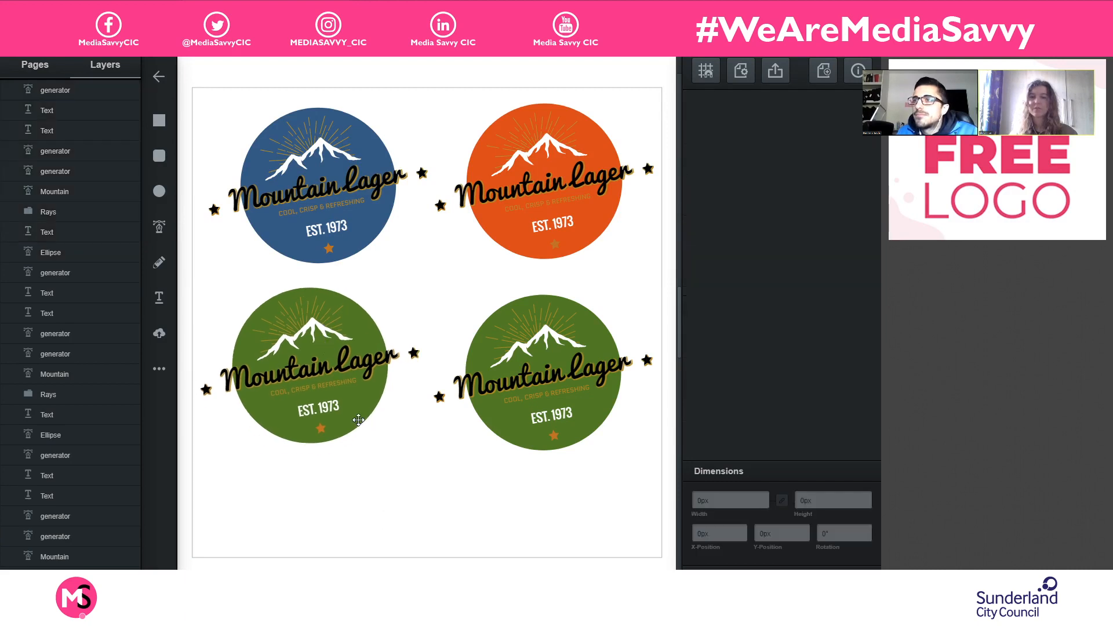
- Recolour the background circle of the green logo copy below the blue logo to a muted purple, #834e95, and deselect it
{"action": "left_click", "coordinate": [365, 314]}
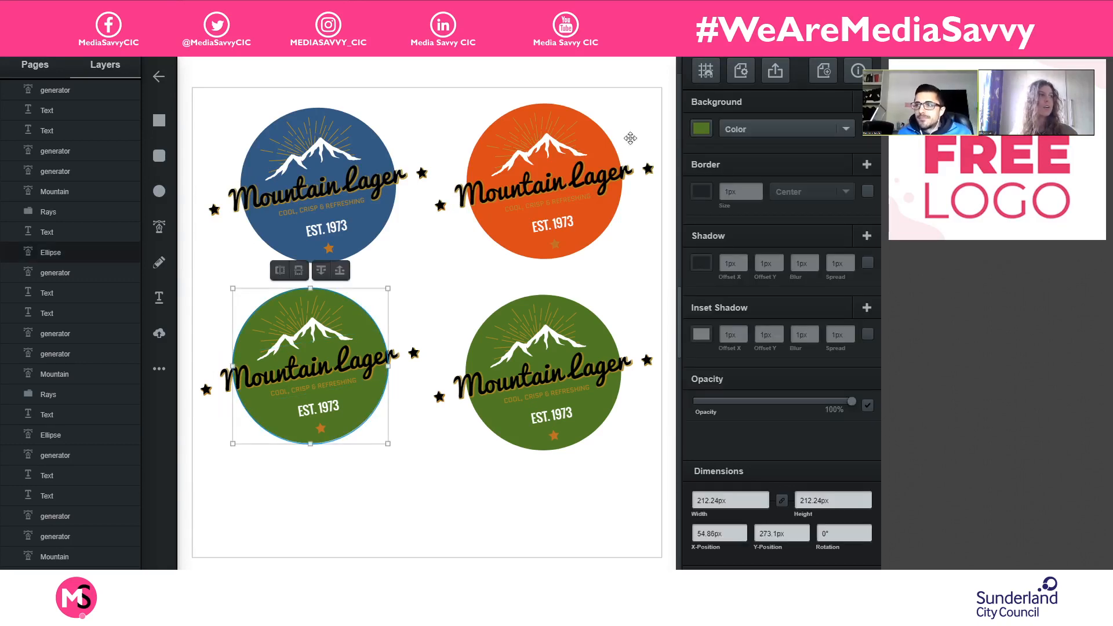
{"action": "left_click", "coordinate": [702, 132]}
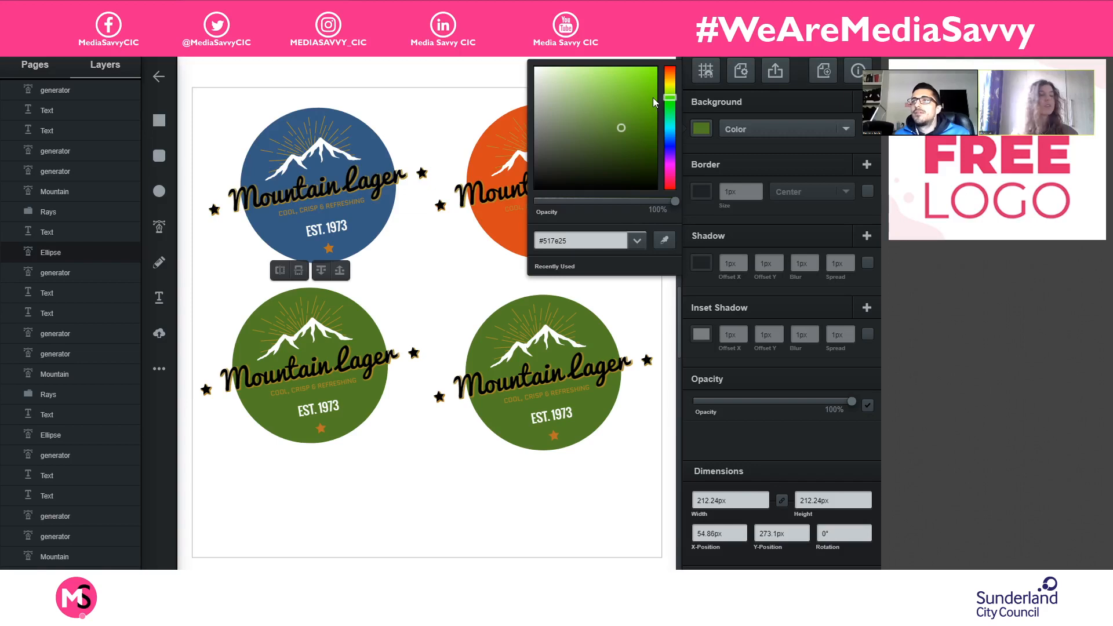
{"action": "left_click", "coordinate": [672, 165]}
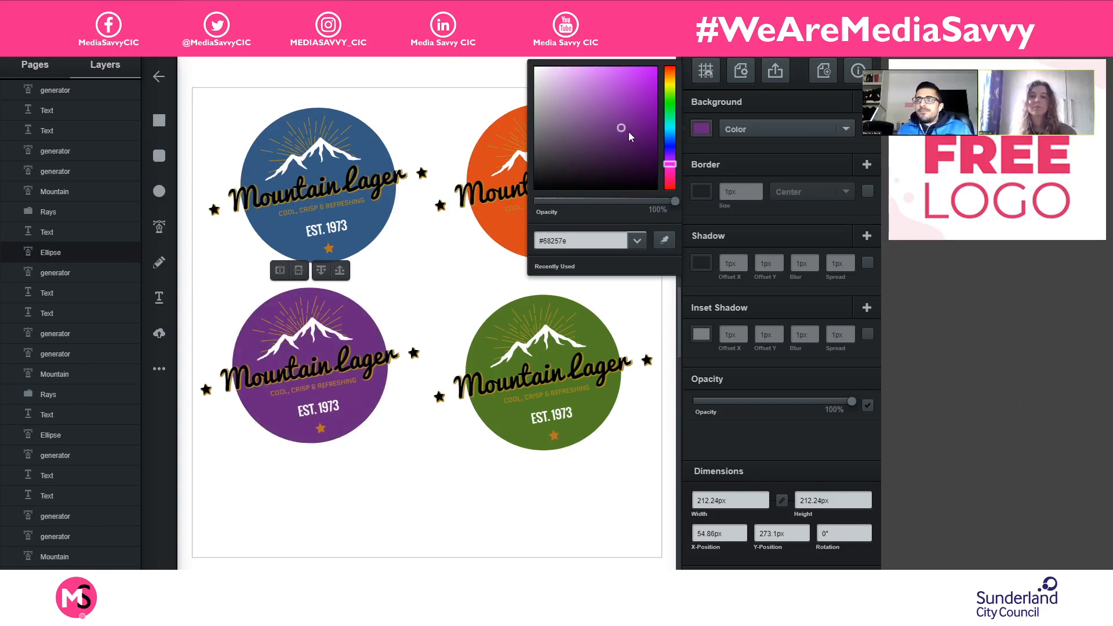
{"action": "left_click", "coordinate": [597, 114]}
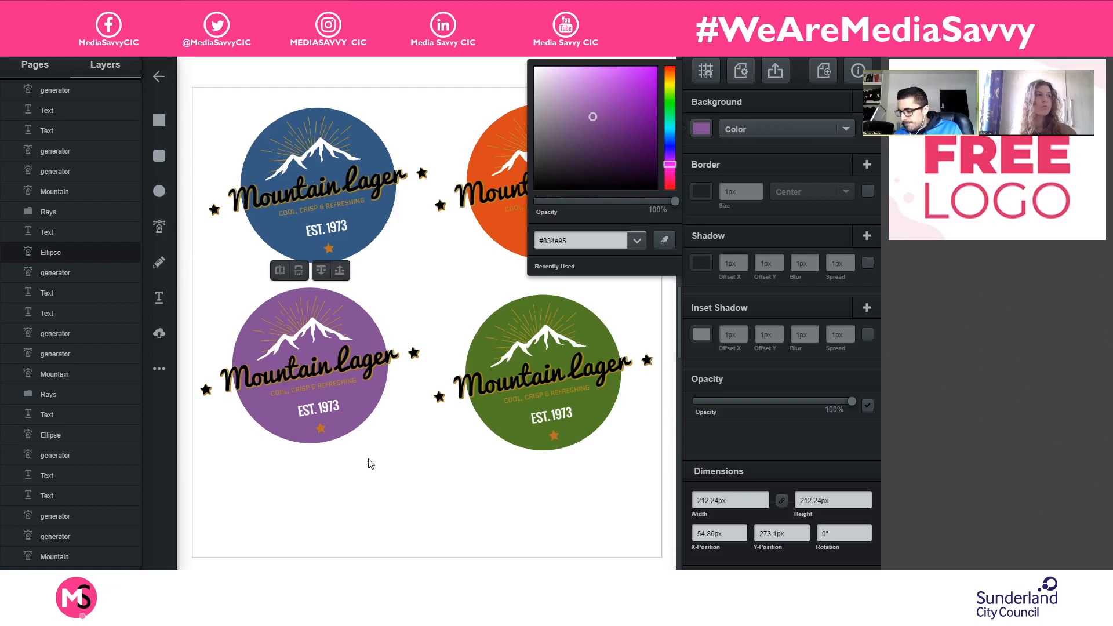
{"action": "left_click", "coordinate": [212, 308]}
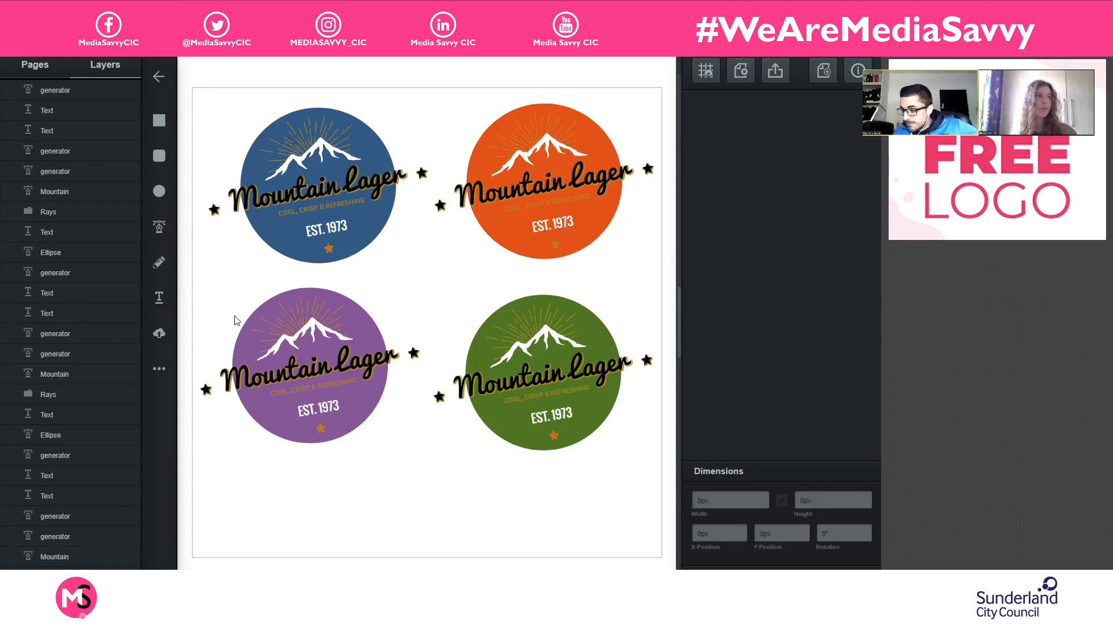
- Nudge the whole purple logo down until it is roughly level with the green logo beside it, and deselect it
{"action": "left_click_drag", "start_coordinate": [208, 295], "coordinate": [365, 375]}
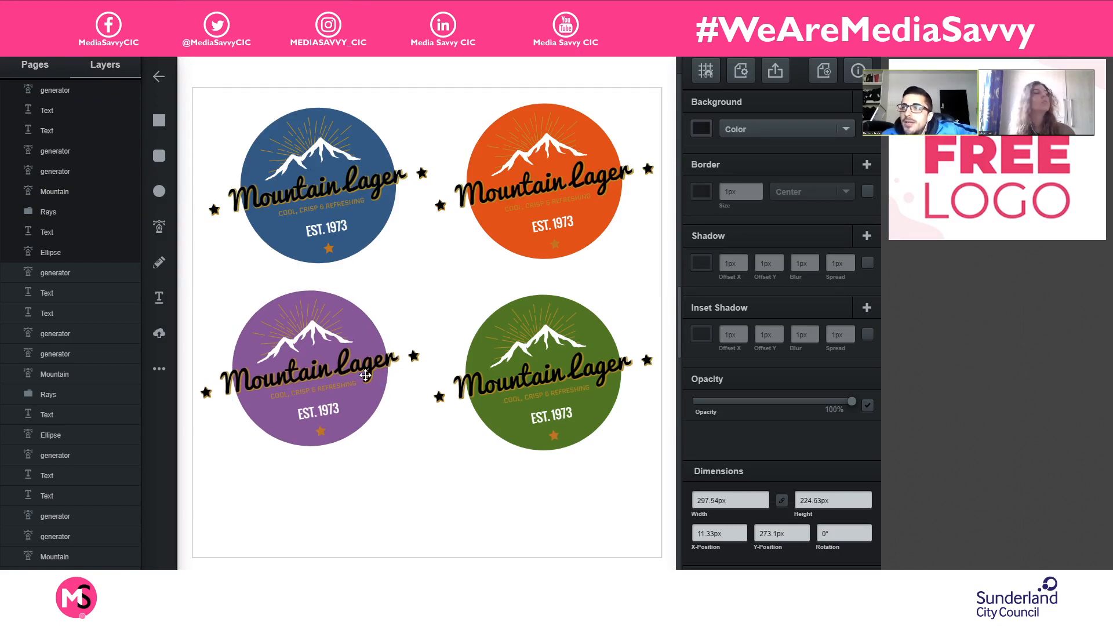
{"action": "key", "text": "Down"}
{"action": "key", "text": "Down"}
{"action": "key", "text": "Down"}
{"action": "key", "text": "Down"}
{"action": "key", "text": "Down"}
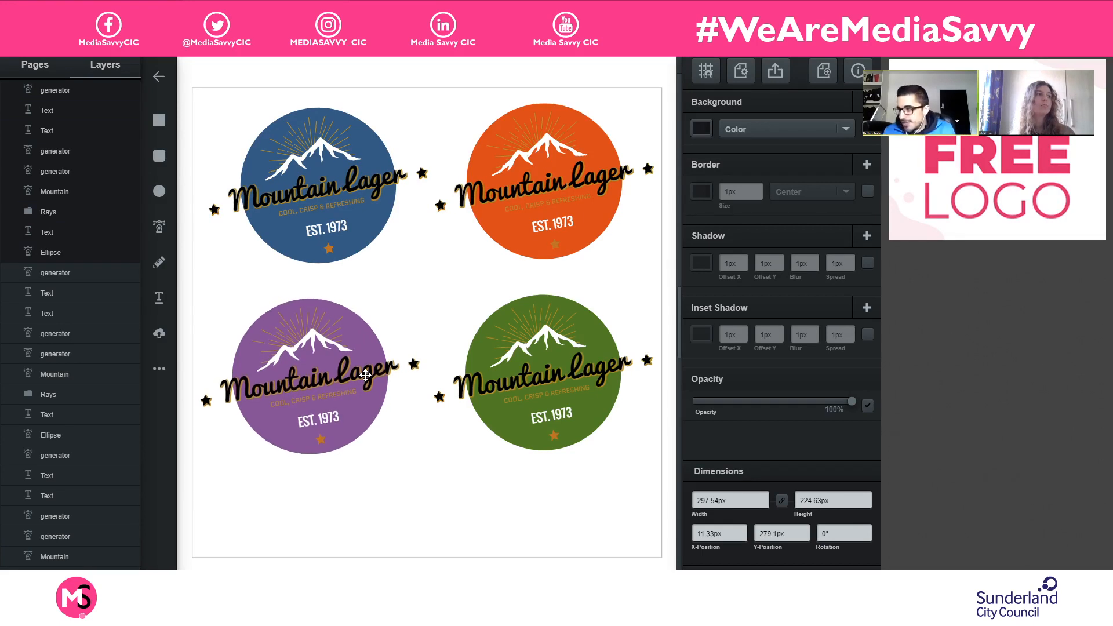
{"action": "left_click", "coordinate": [469, 503]}
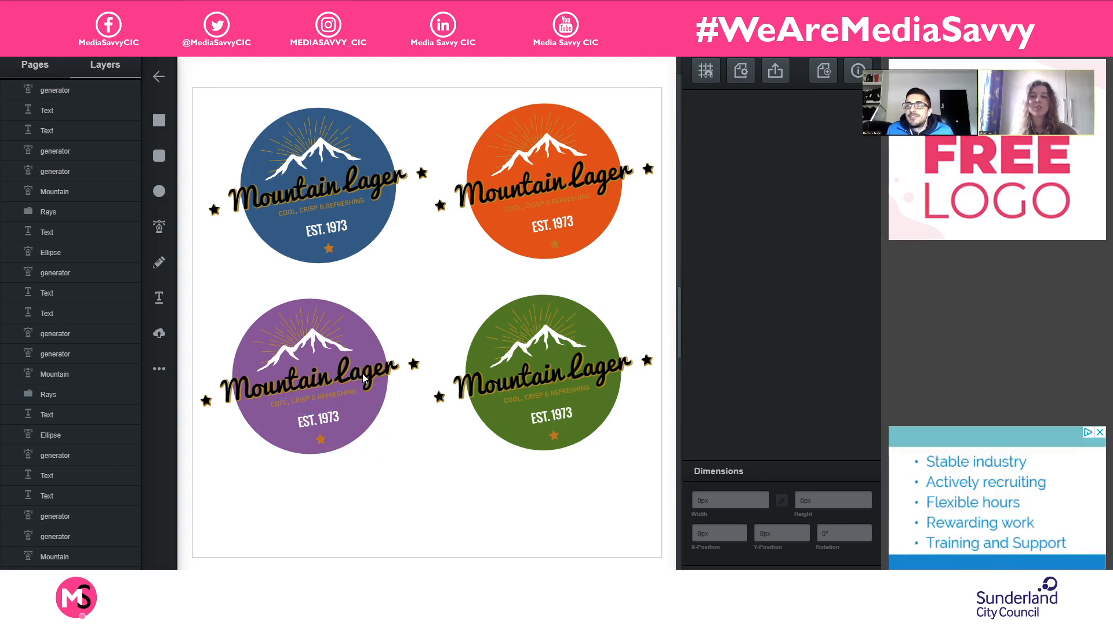
- Replace the product name text on the purple logo with "Mountain Porter"
{"action": "double_click", "coordinate": [585, 372]}
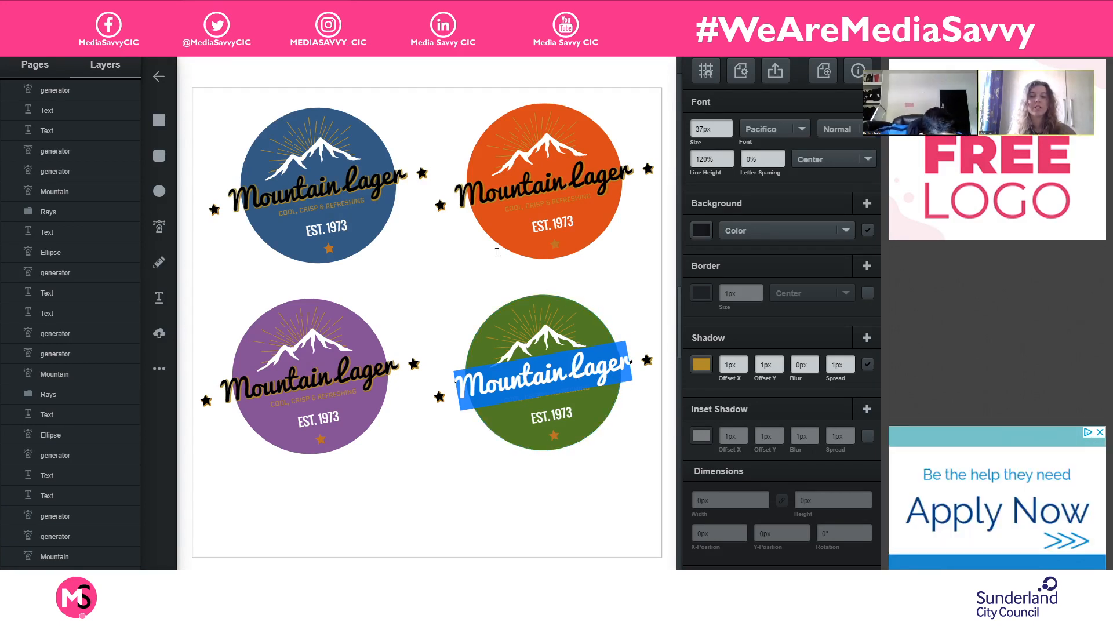
{"action": "left_click", "coordinate": [325, 374]}
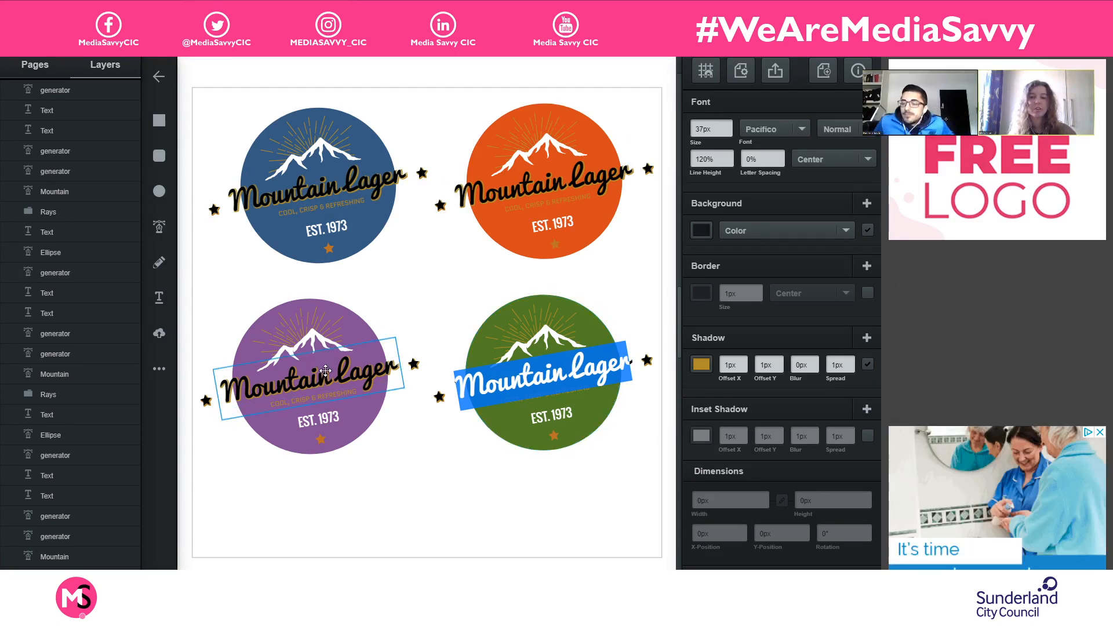
{"action": "double_click", "coordinate": [378, 370]}
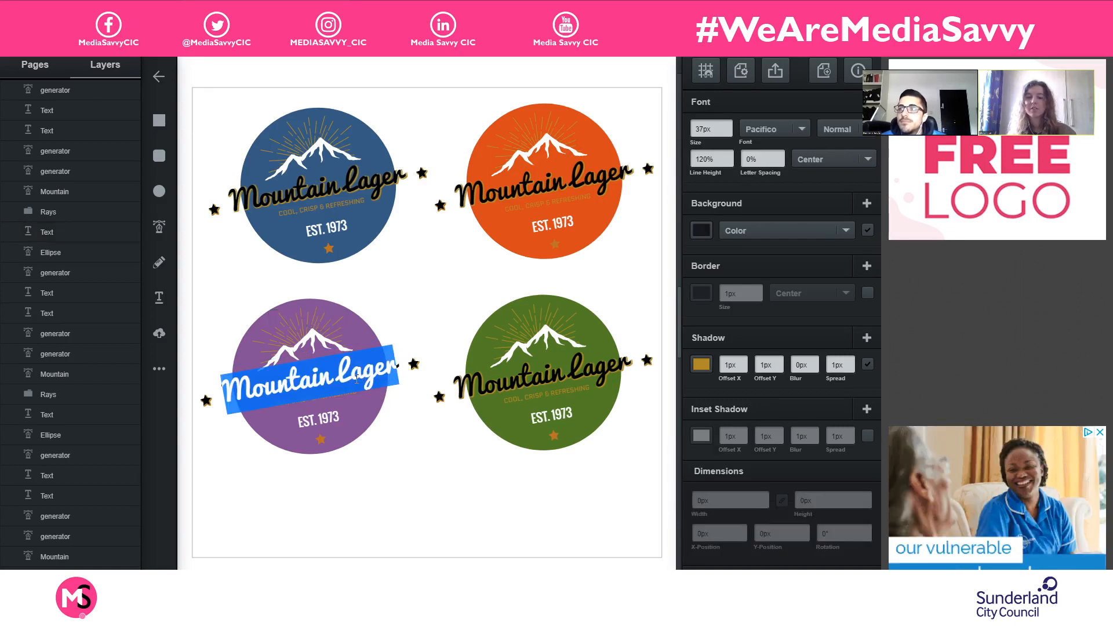
{"action": "type", "text": "Mountain"}
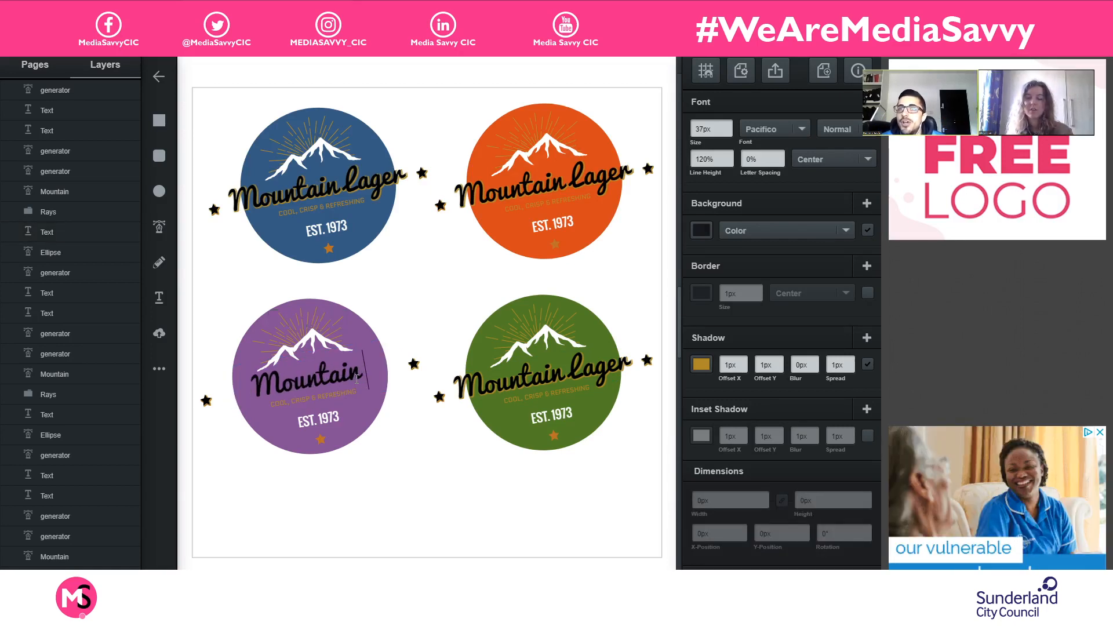
{"action": "type", "text": " Porter"}
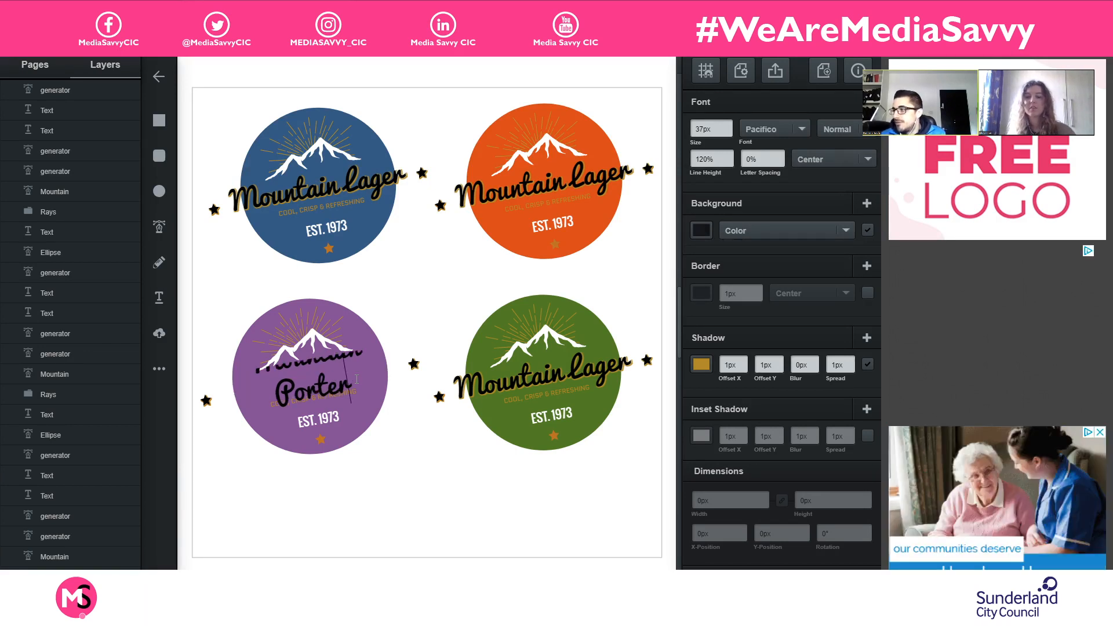
- Reduce the font size of the purple logo's "Mountain Porter" text to 35 px so it fits on one line, and deselect it
{"action": "key", "text": "ctrl+a"}
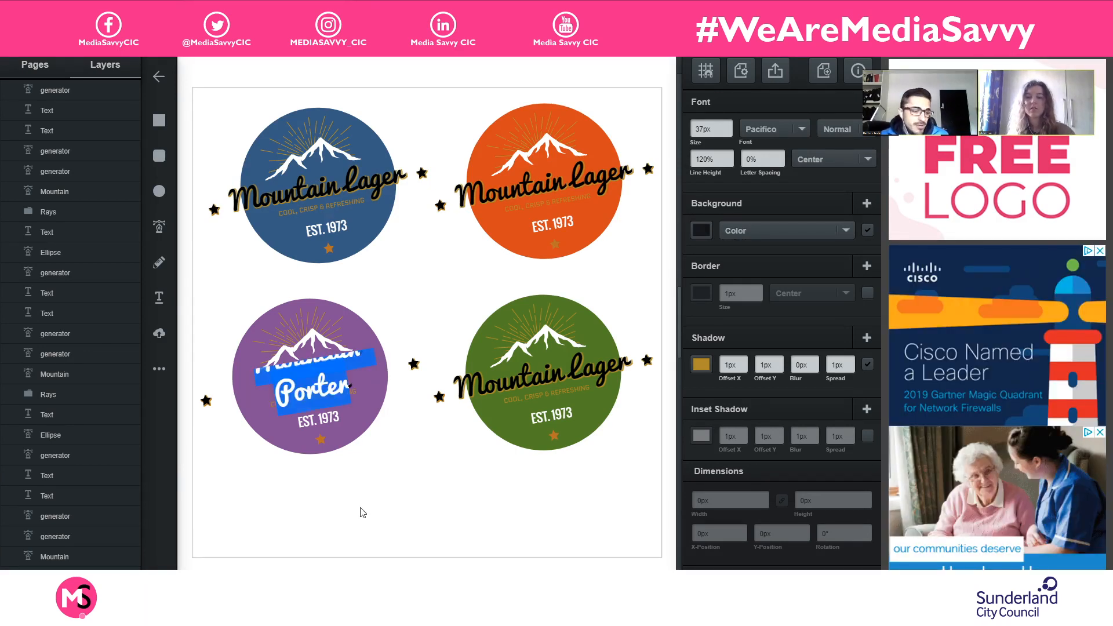
{"action": "left_click", "coordinate": [334, 385]}
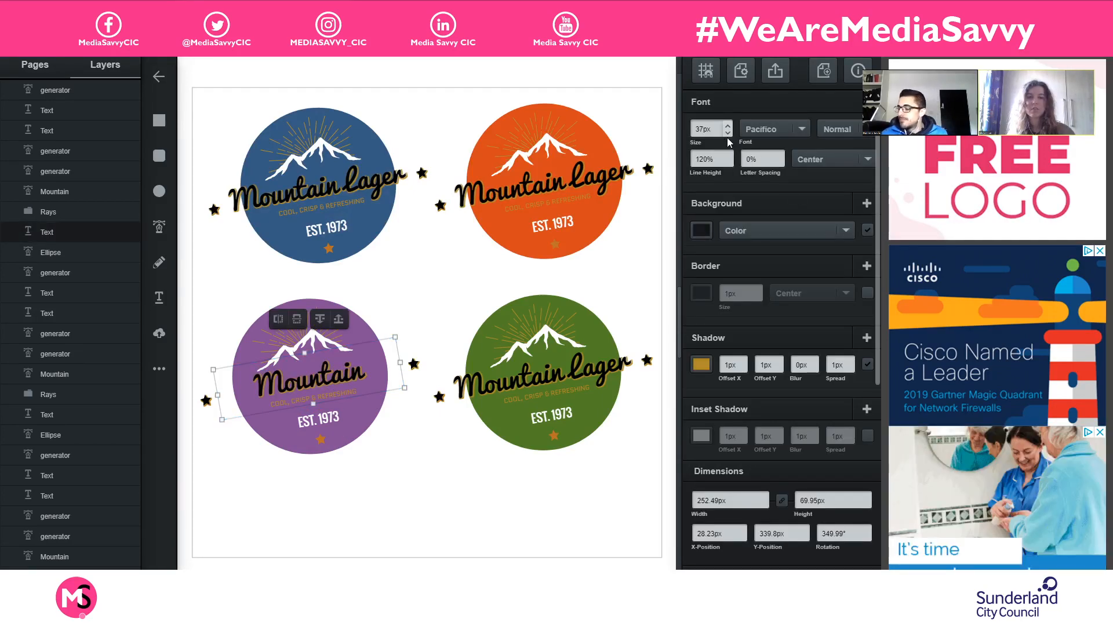
{"action": "left_click", "coordinate": [729, 134]}
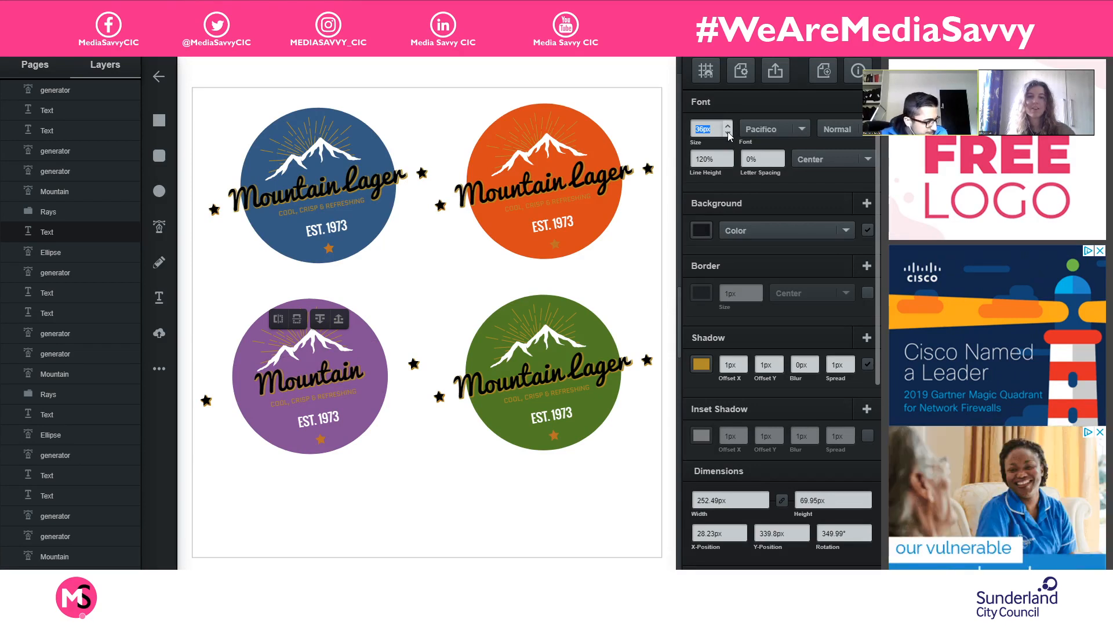
{"action": "left_click", "coordinate": [728, 134]}
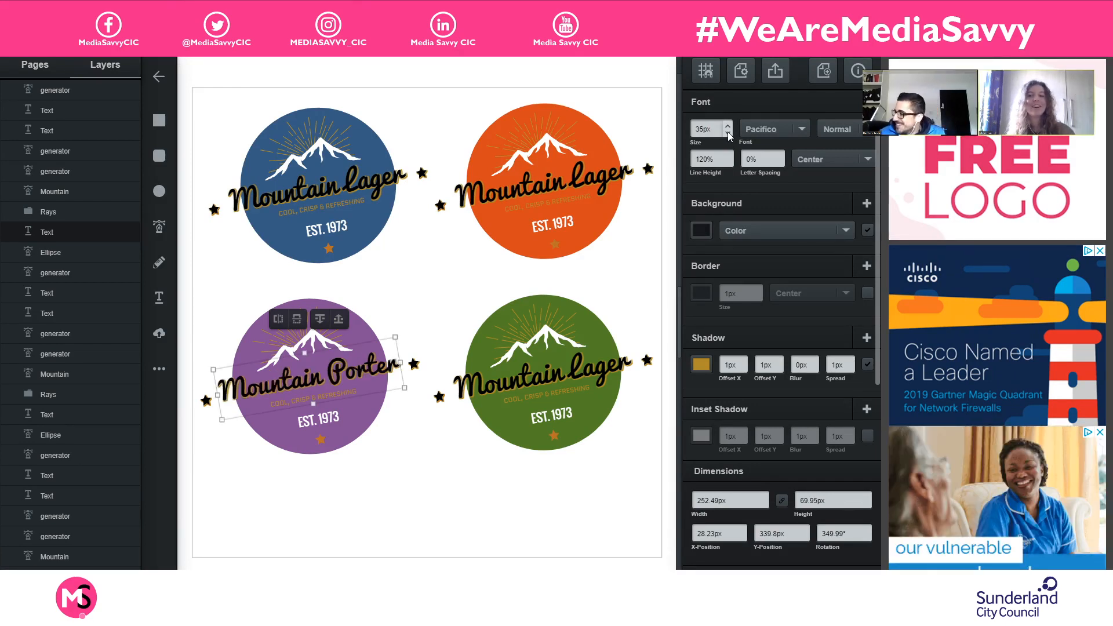
{"action": "left_click", "coordinate": [440, 478]}
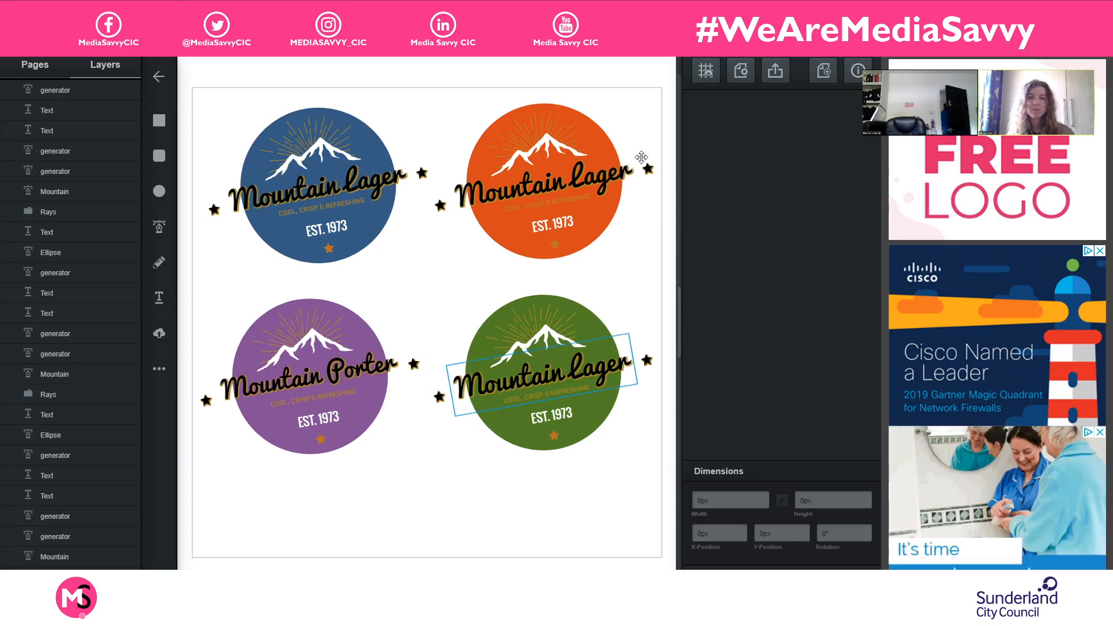
{"action": "left_click", "coordinate": [526, 379]}
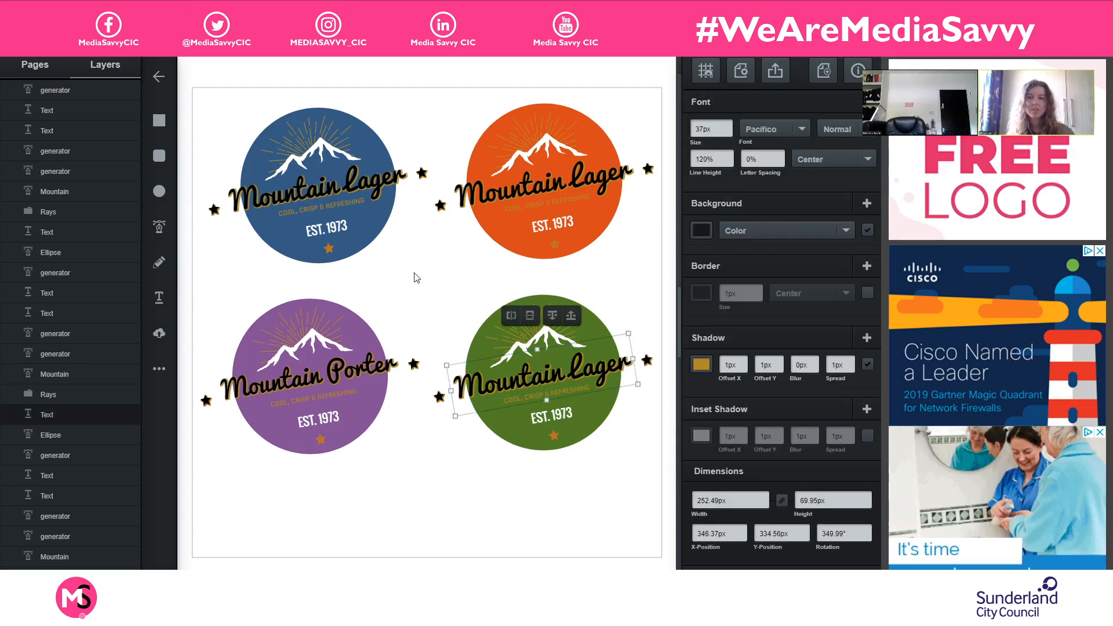
{"action": "left_click", "coordinate": [503, 199]}
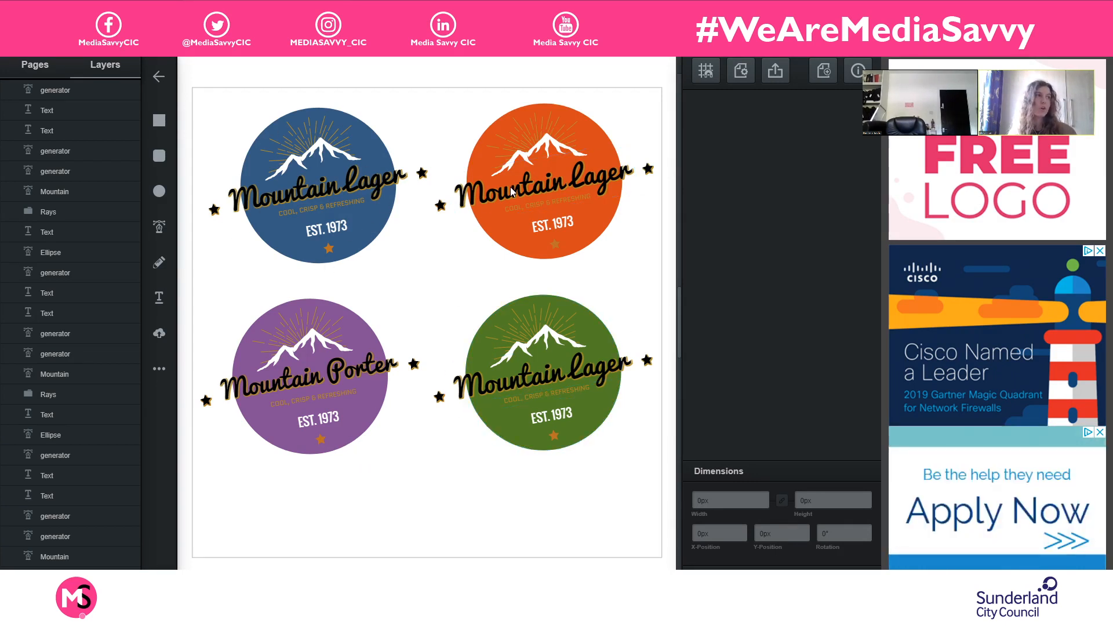
{"action": "left_click", "coordinate": [588, 364]}
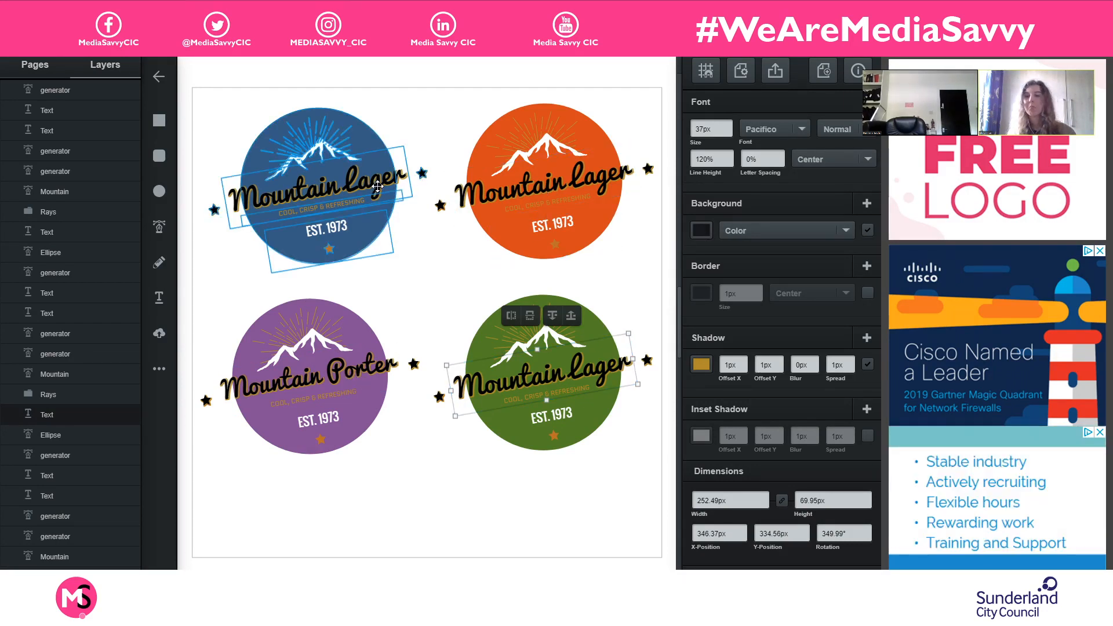
- Ungroup the blue logo so that its elements can be edited separately
{"action": "left_click", "coordinate": [330, 187]}
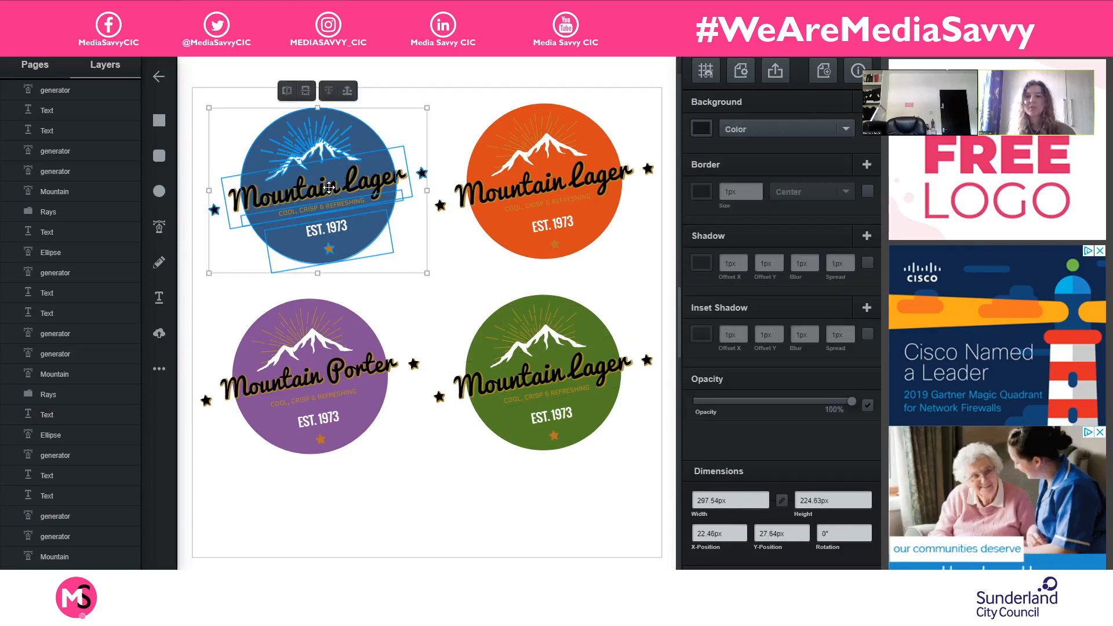
{"action": "right_click", "coordinate": [329, 188]}
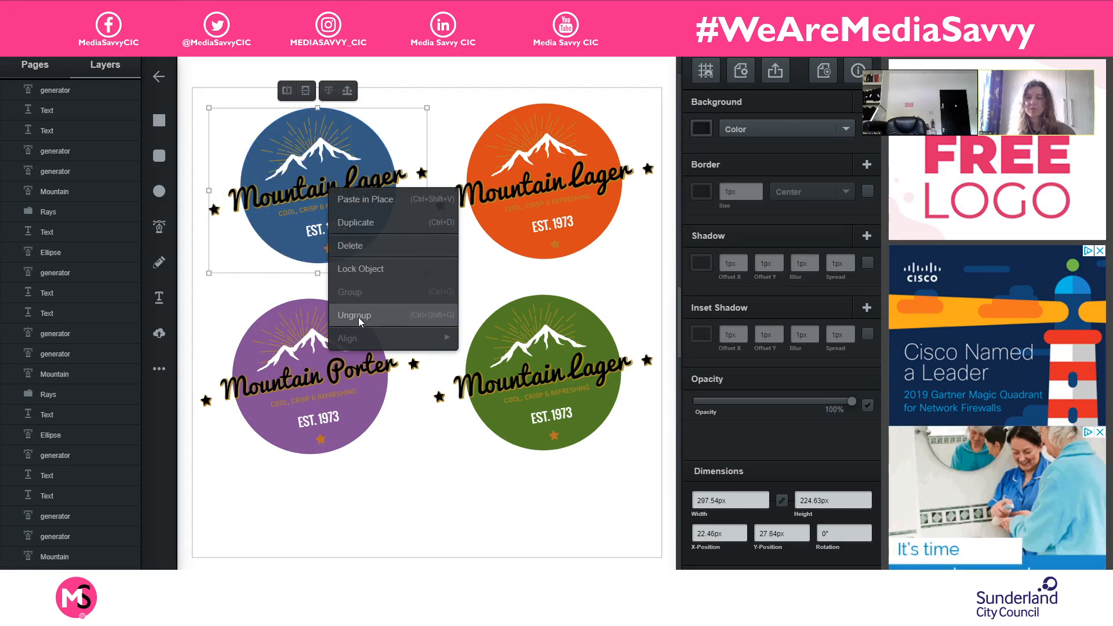
{"action": "left_click", "coordinate": [358, 317]}
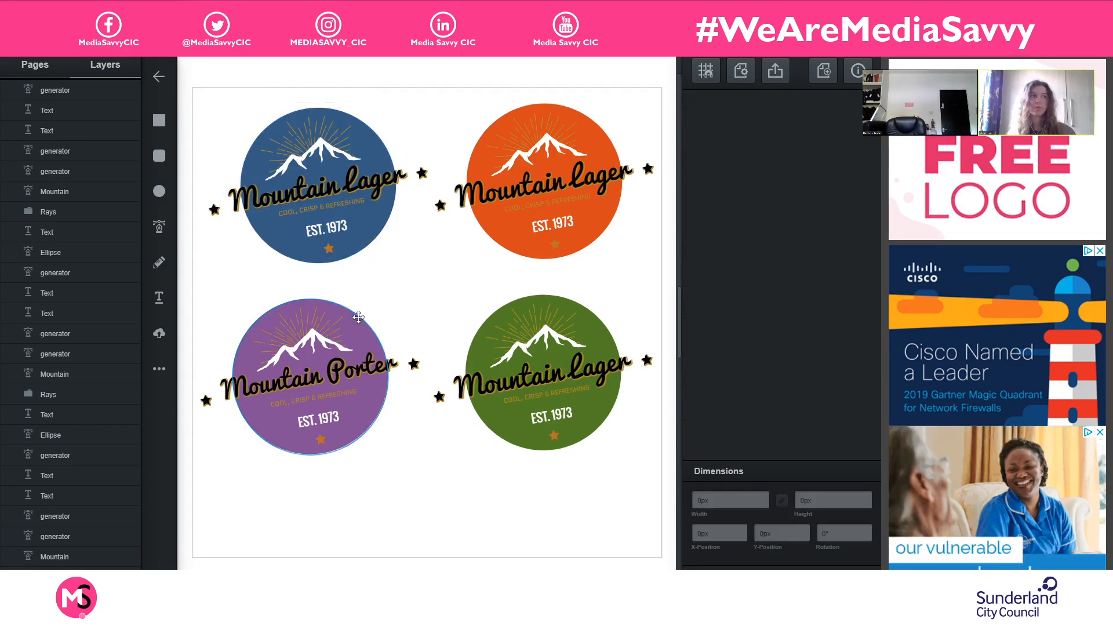
- Replace the word "Lager" with "Ale" in the blue logo's product name and finish editing the text
{"action": "left_click", "coordinate": [320, 185]}
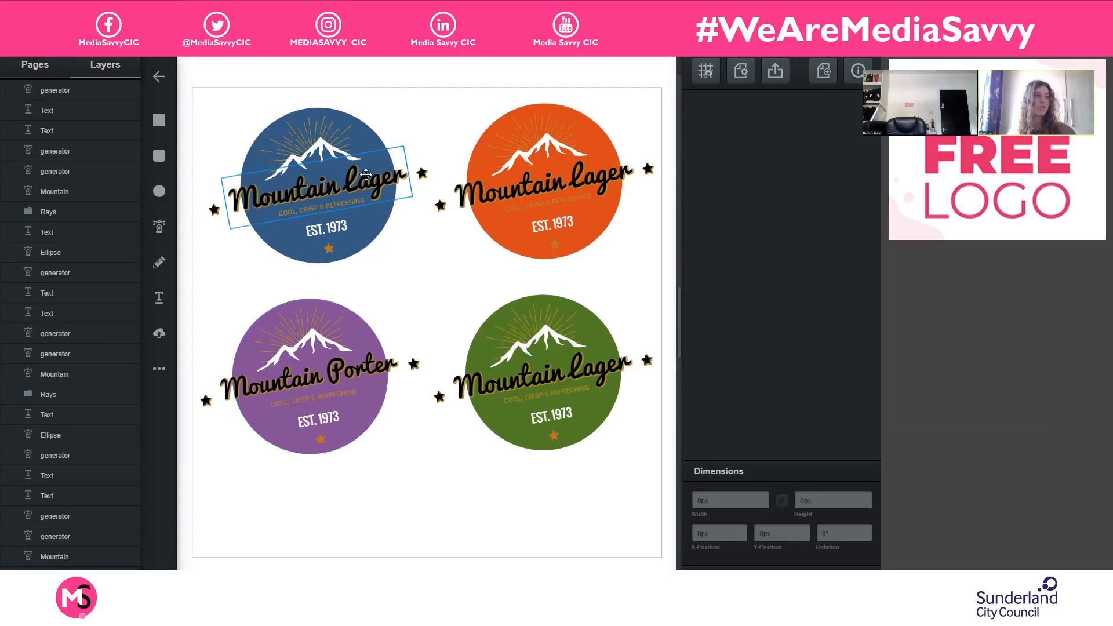
{"action": "double_click", "coordinate": [350, 183]}
{"action": "left_click_drag", "start_coordinate": [350, 183], "coordinate": [388, 177]}
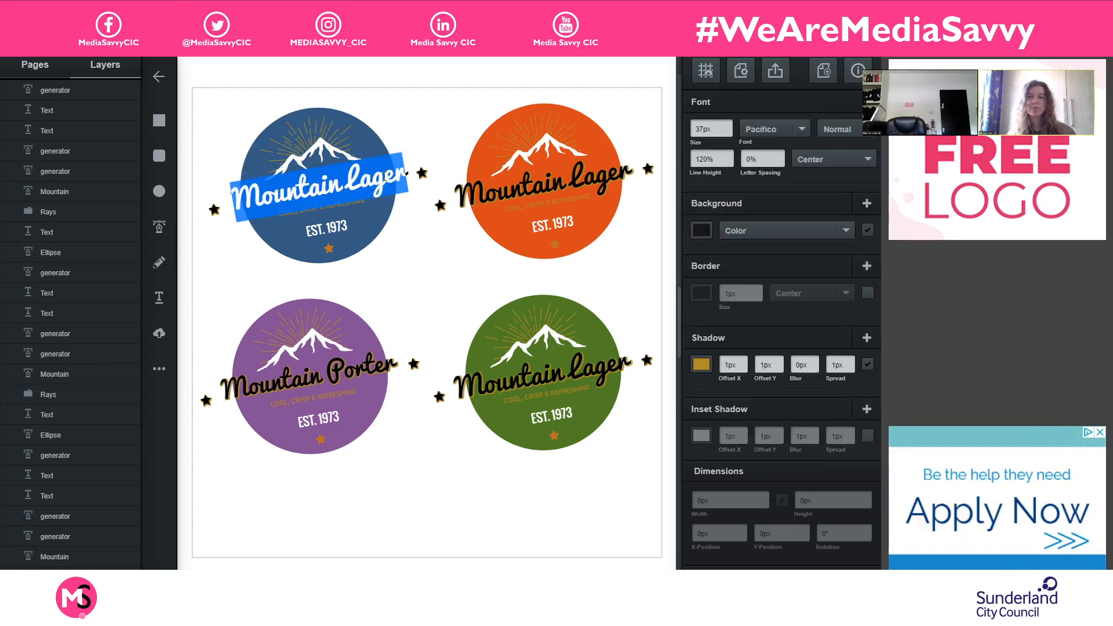
{"action": "left_click", "coordinate": [380, 178]}
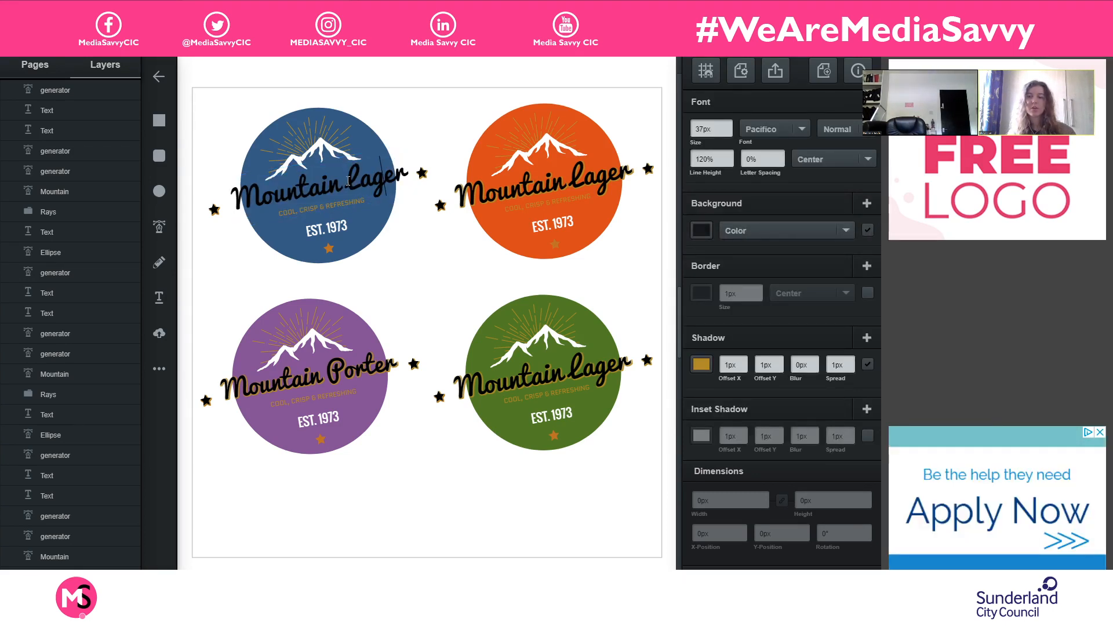
{"action": "left_click", "coordinate": [353, 182]}
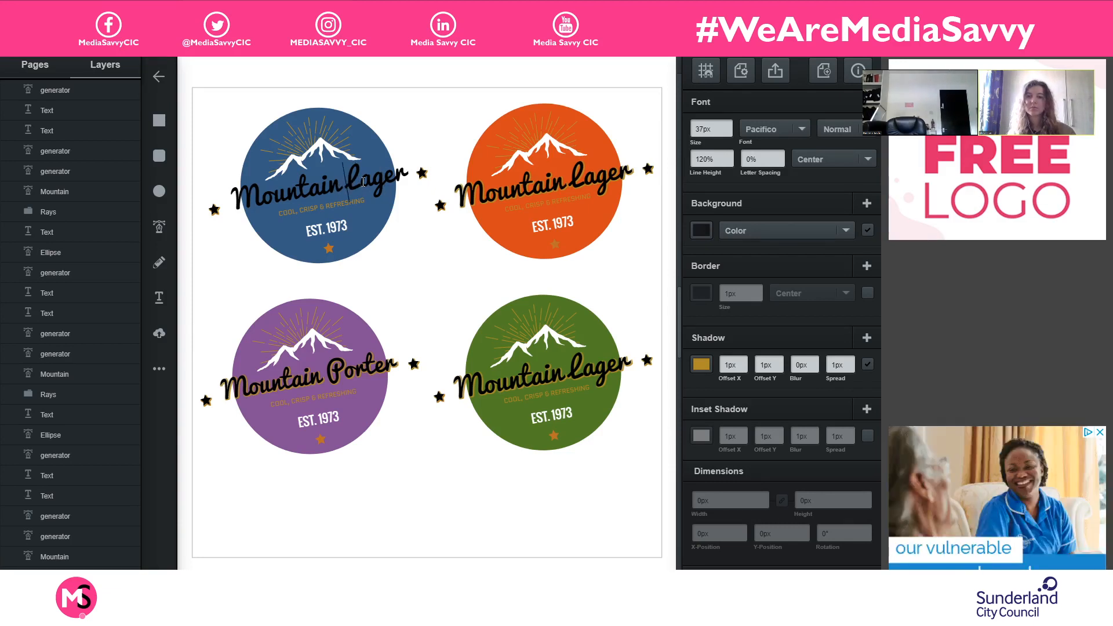
{"action": "left_click_drag", "start_coordinate": [407, 174], "coordinate": [347, 182]}
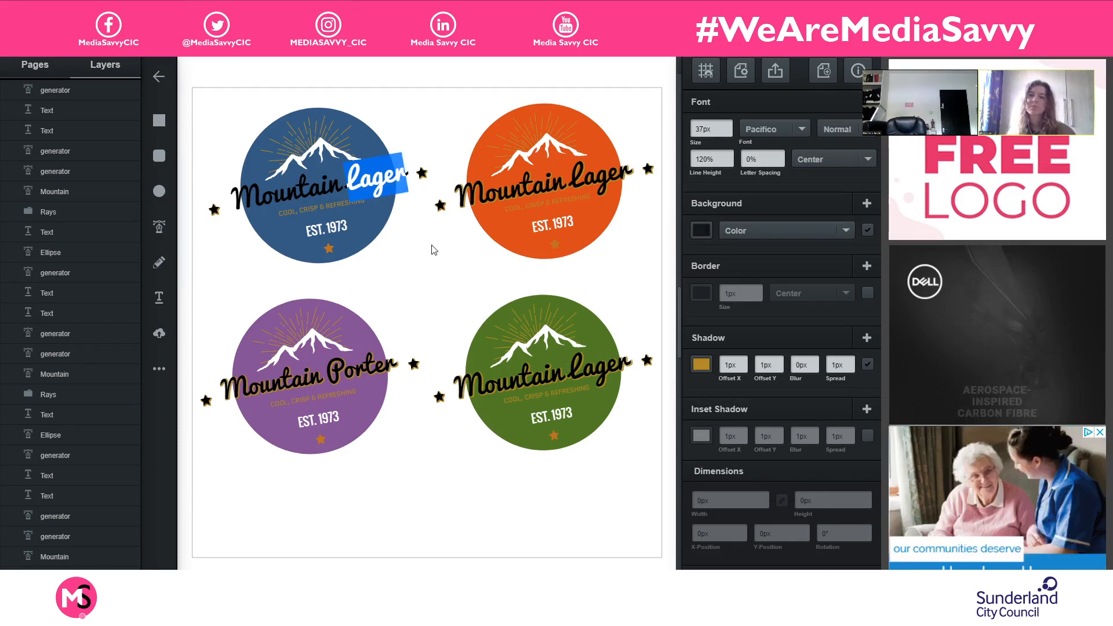
{"action": "type", "text": "Ale"}
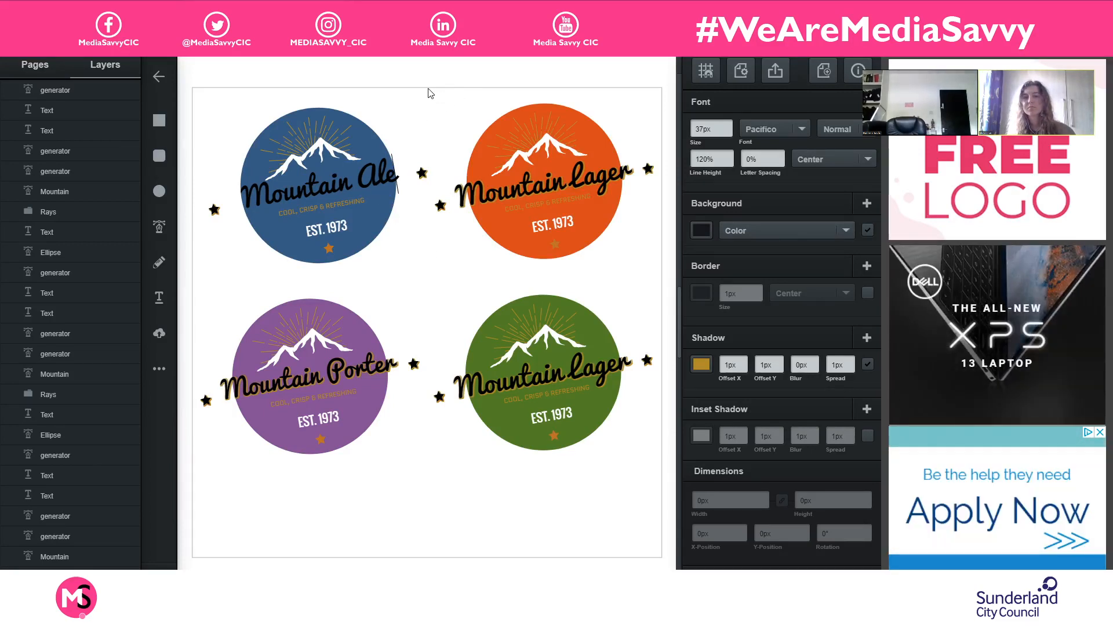
{"action": "left_click", "coordinate": [425, 175]}
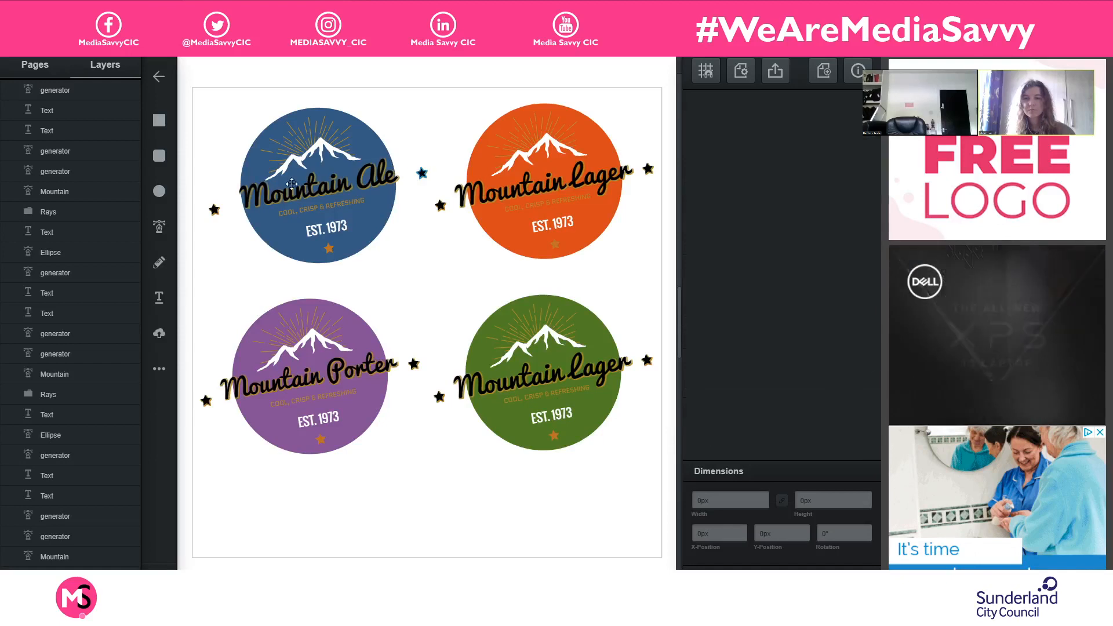
- Move the two black stars beside the blue logo slightly inward, the left one to about X 30 px, Y 156 px, and deselect them
{"action": "left_click", "coordinate": [215, 212]}
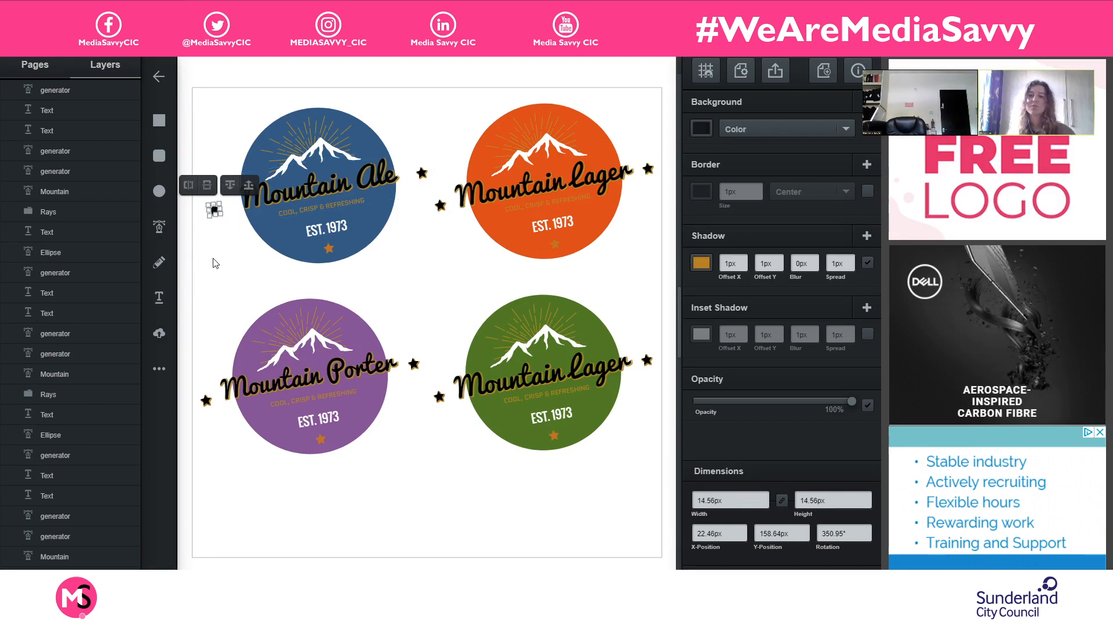
{"action": "left_click", "coordinate": [213, 229]}
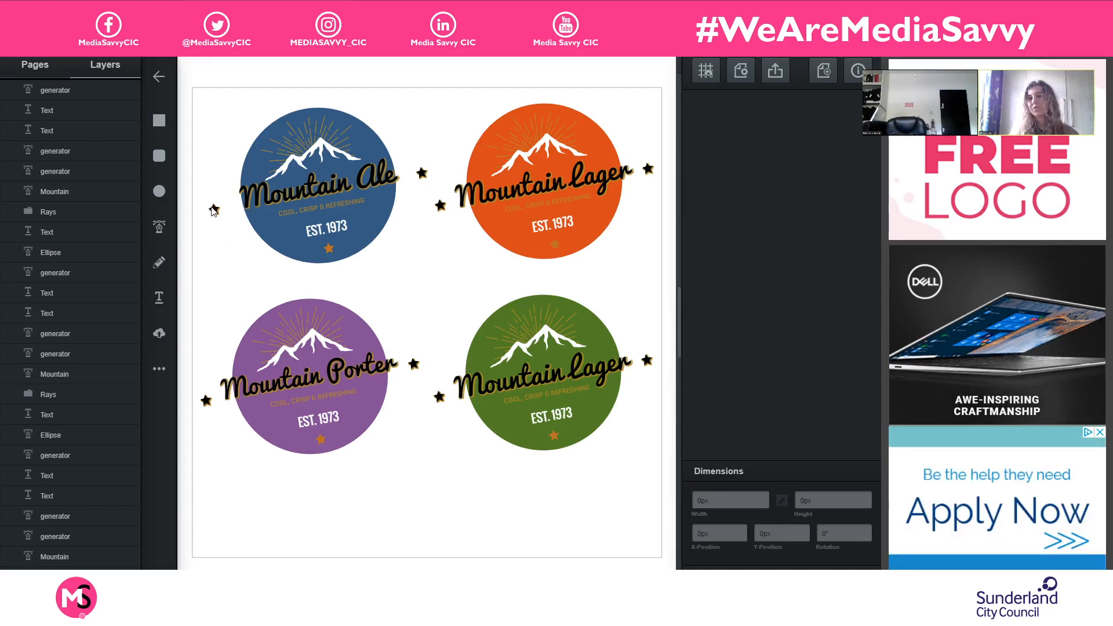
{"action": "left_click_drag", "start_coordinate": [215, 210], "coordinate": [221, 210]}
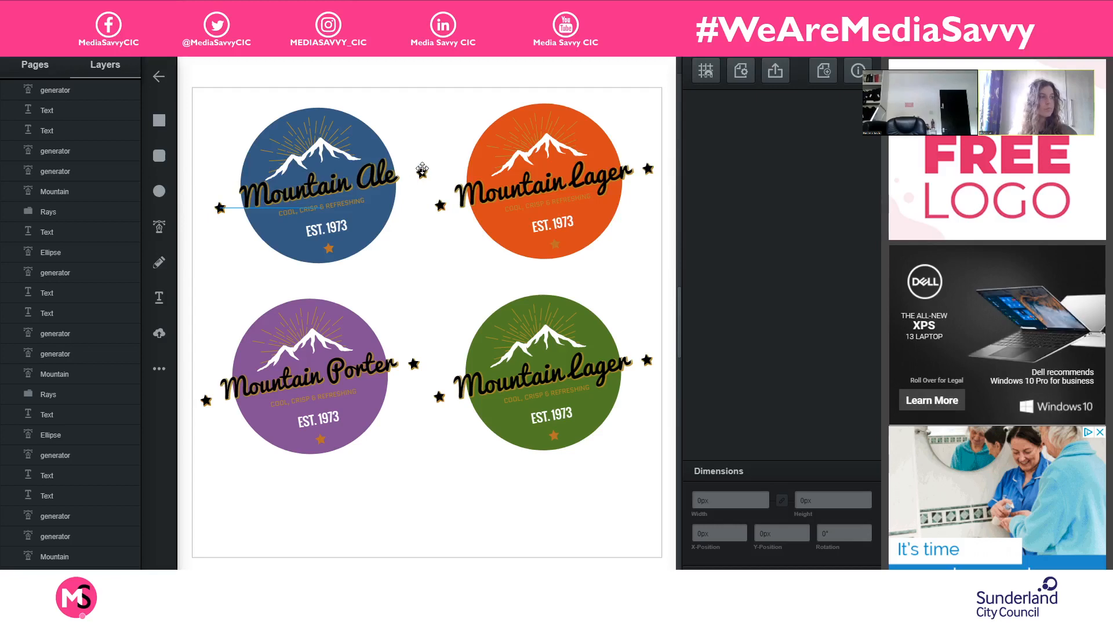
{"action": "left_click_drag", "start_coordinate": [422, 171], "coordinate": [419, 170]}
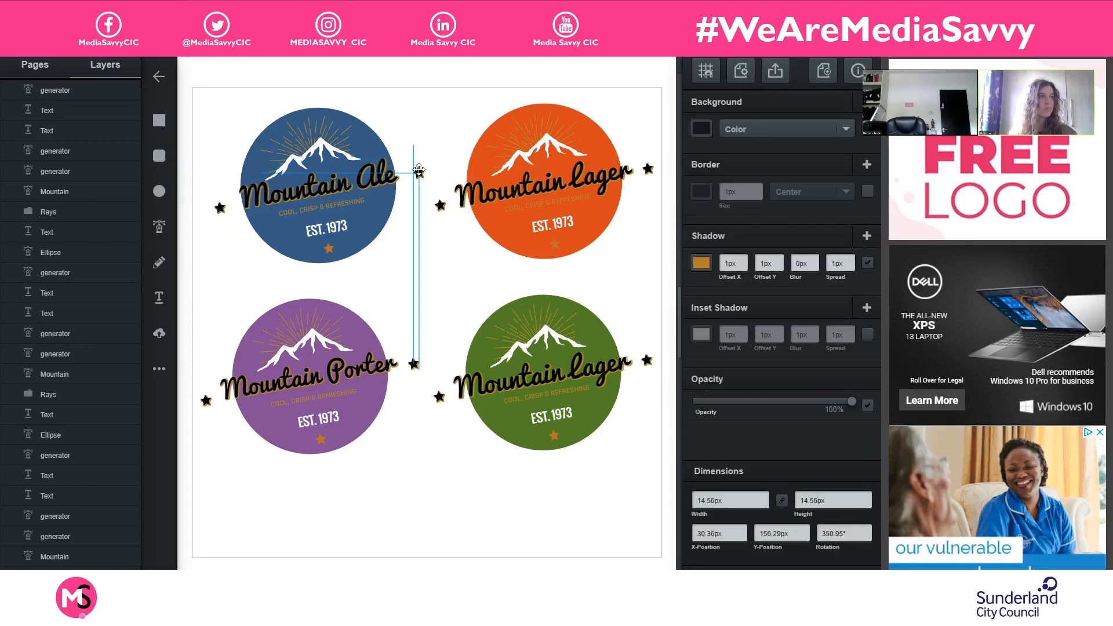
{"action": "left_click", "coordinate": [439, 128]}
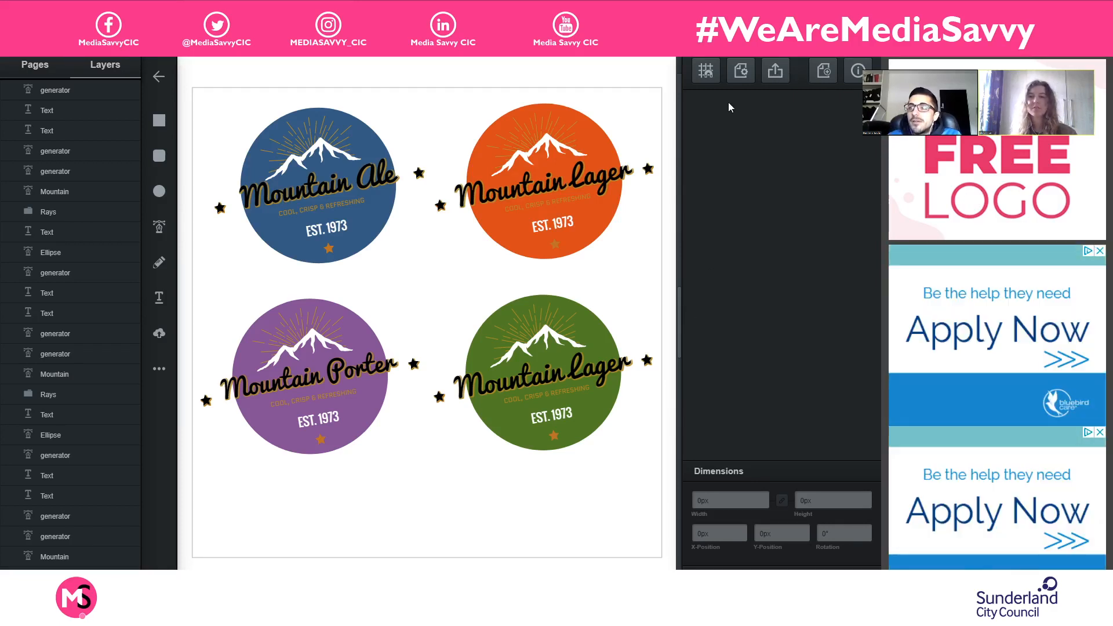
- Download the page with the four logo variants as an SVG and as a PNG, and close the export preview
{"action": "left_click", "coordinate": [776, 70]}
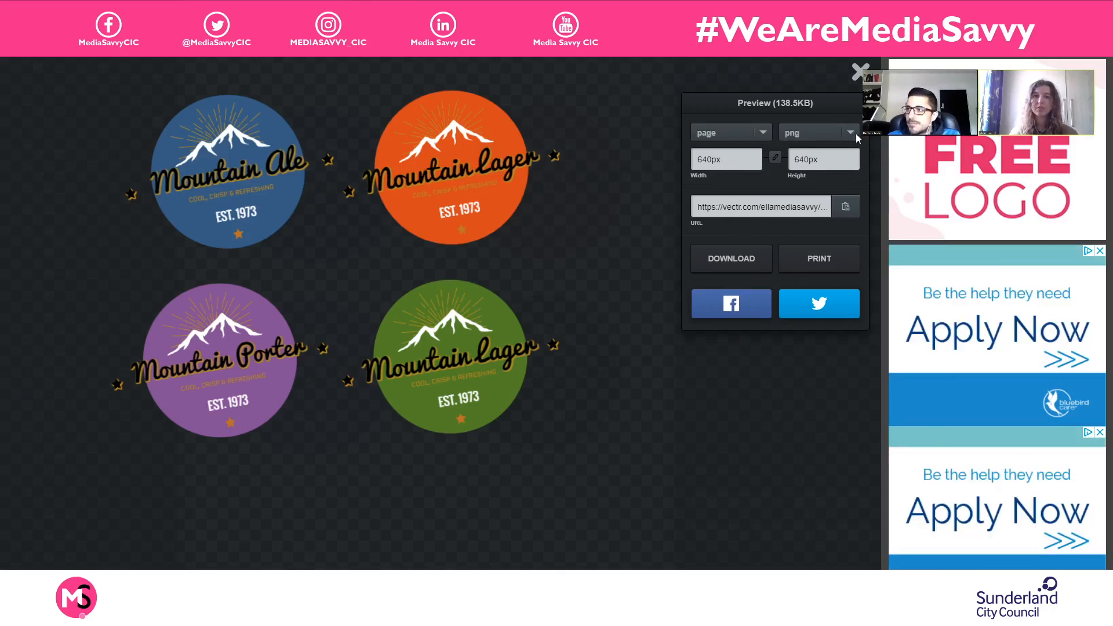
{"action": "left_click", "coordinate": [805, 150]}
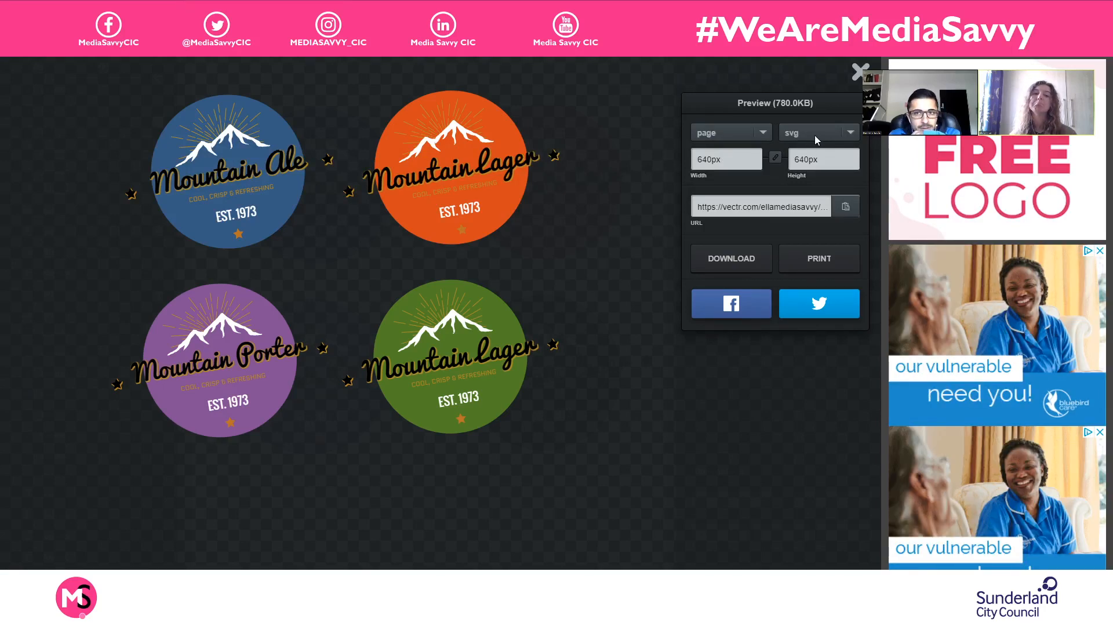
{"action": "left_click", "coordinate": [732, 256]}
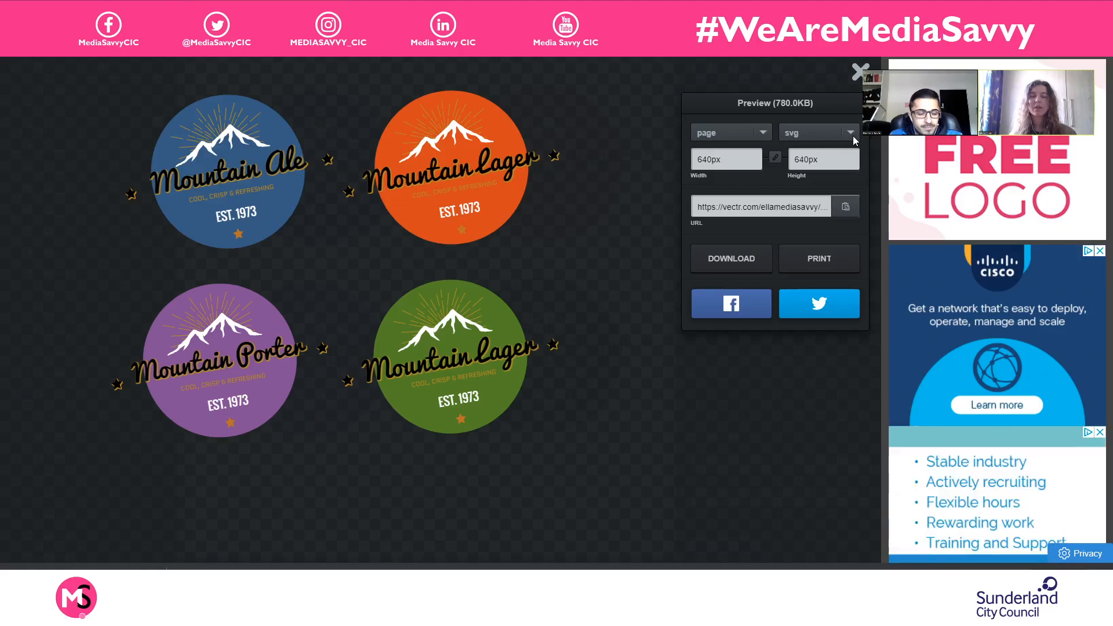
{"action": "left_click", "coordinate": [823, 161]}
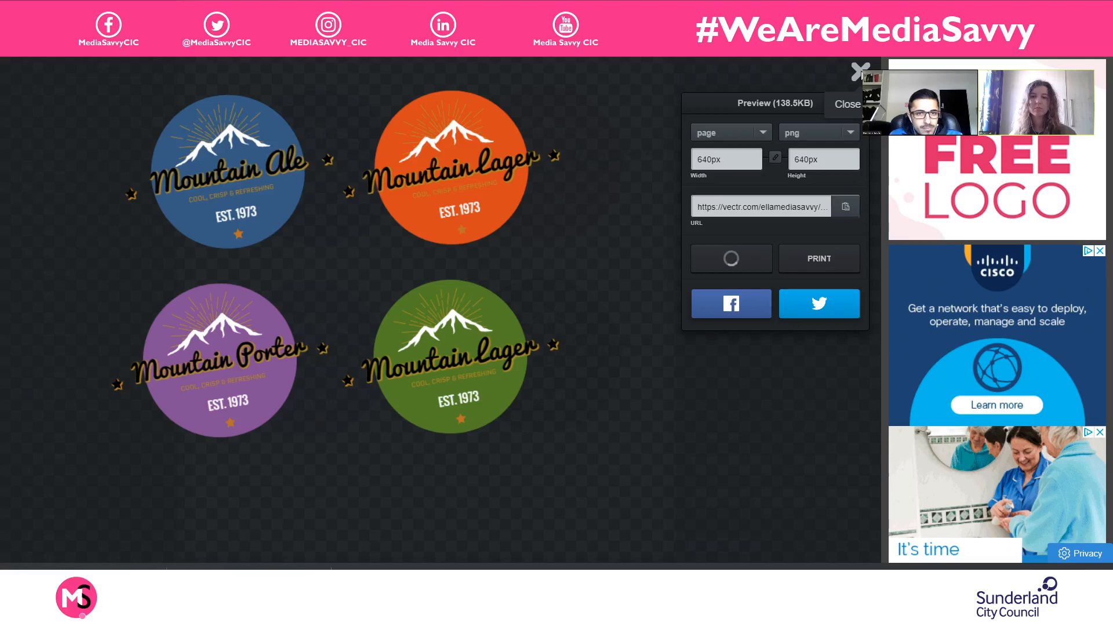
{"action": "left_click", "coordinate": [314, 194]}
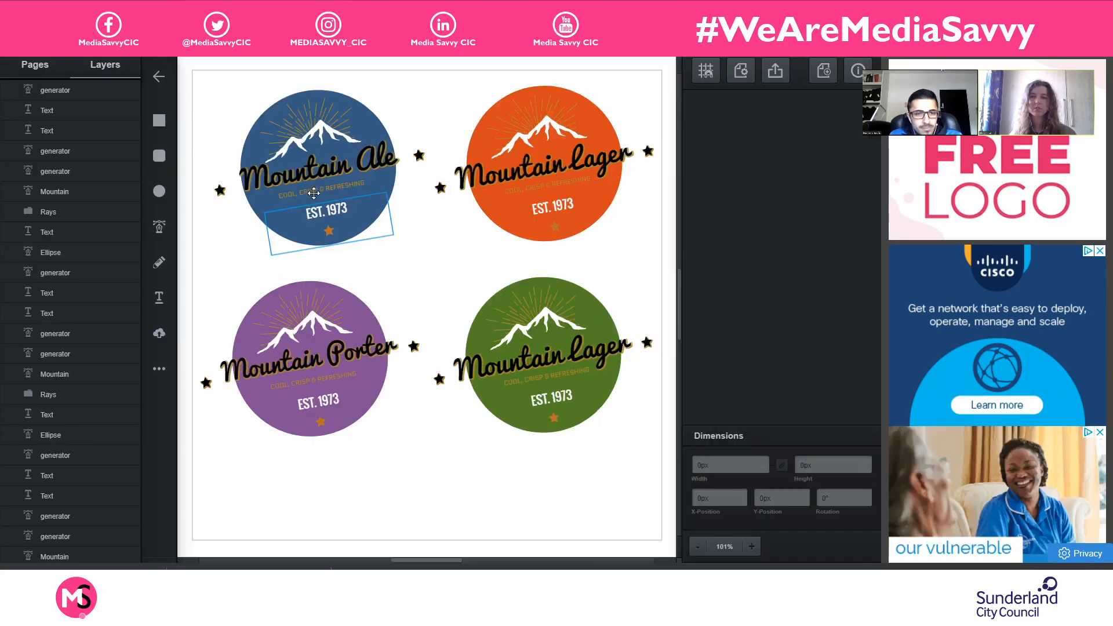
- Switch to the first page with the single large orange logo and download it as an SVG
{"action": "left_click", "coordinate": [36, 77]}
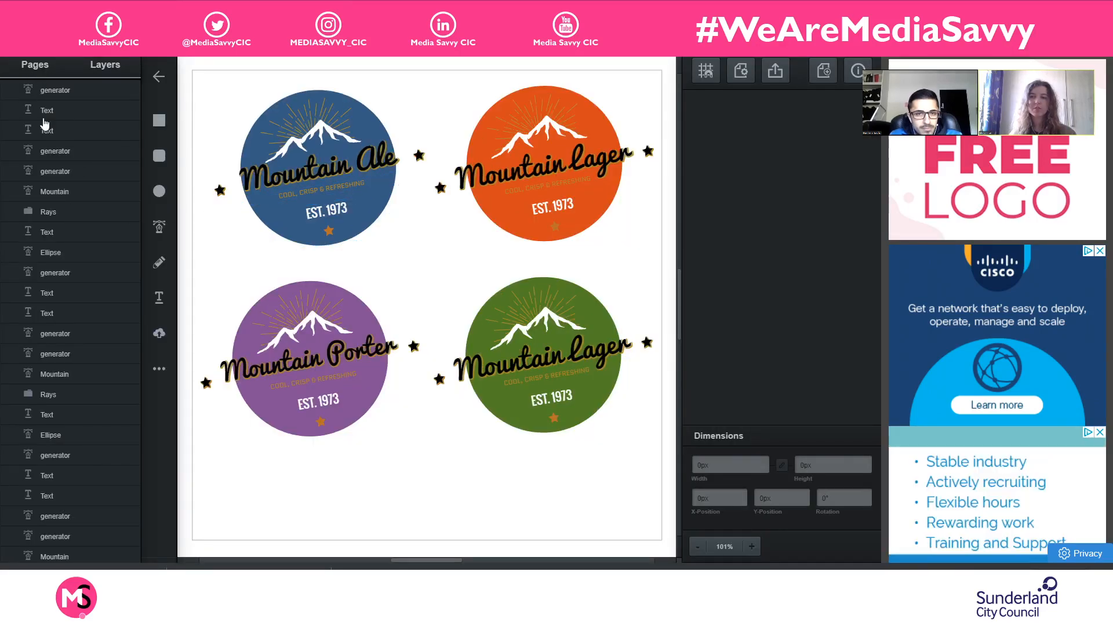
{"action": "left_click", "coordinate": [80, 128]}
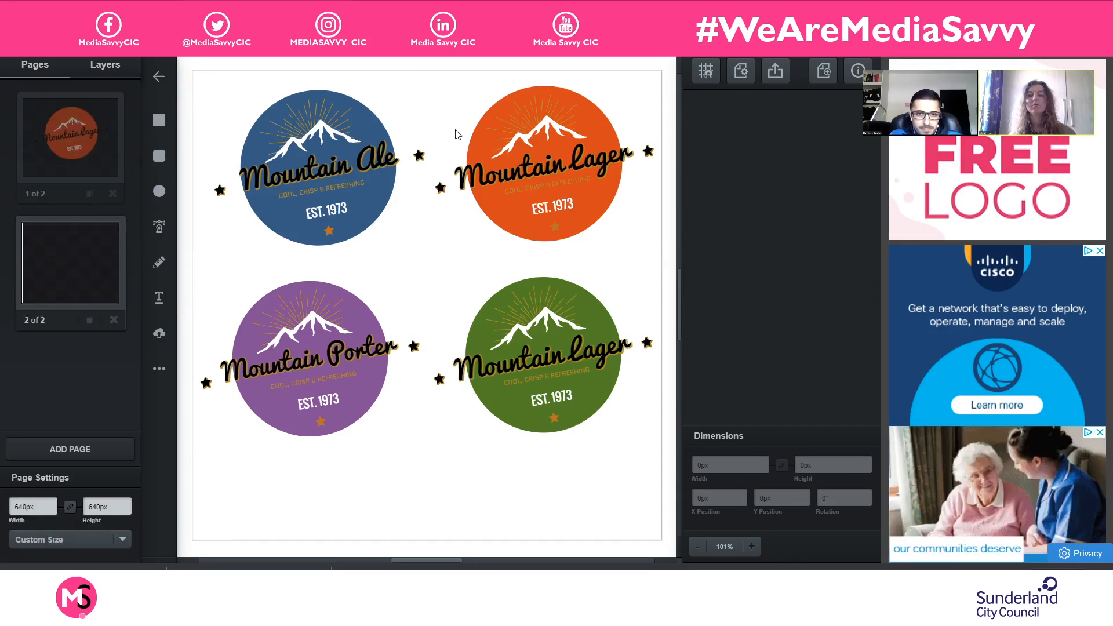
{"action": "left_click", "coordinate": [781, 69]}
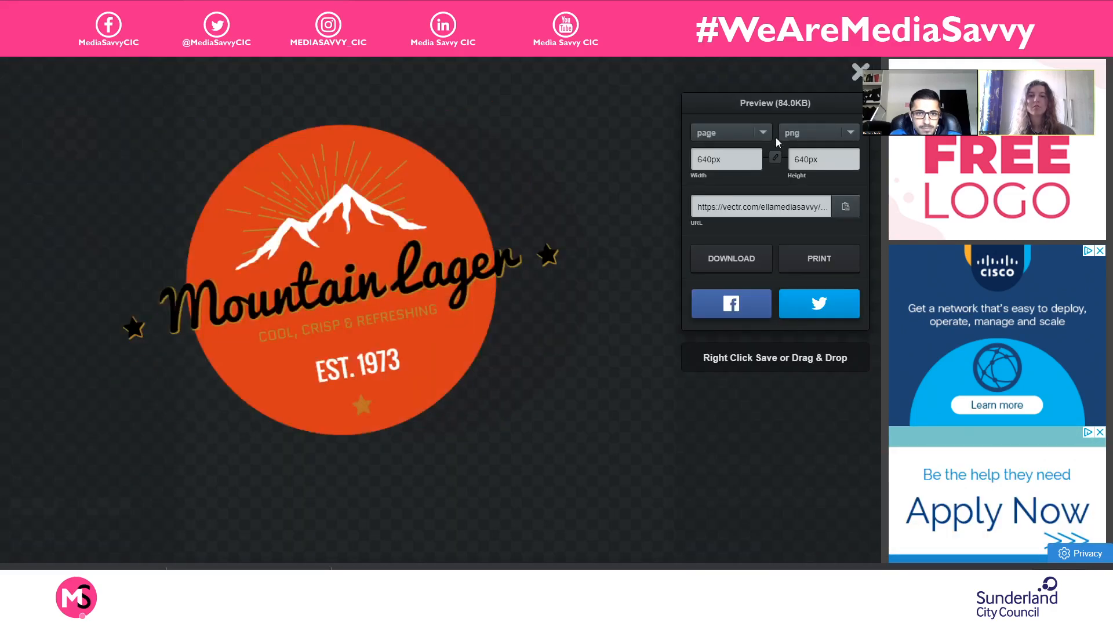
{"action": "left_click", "coordinate": [850, 133]}
{"action": "left_click", "coordinate": [844, 147]}
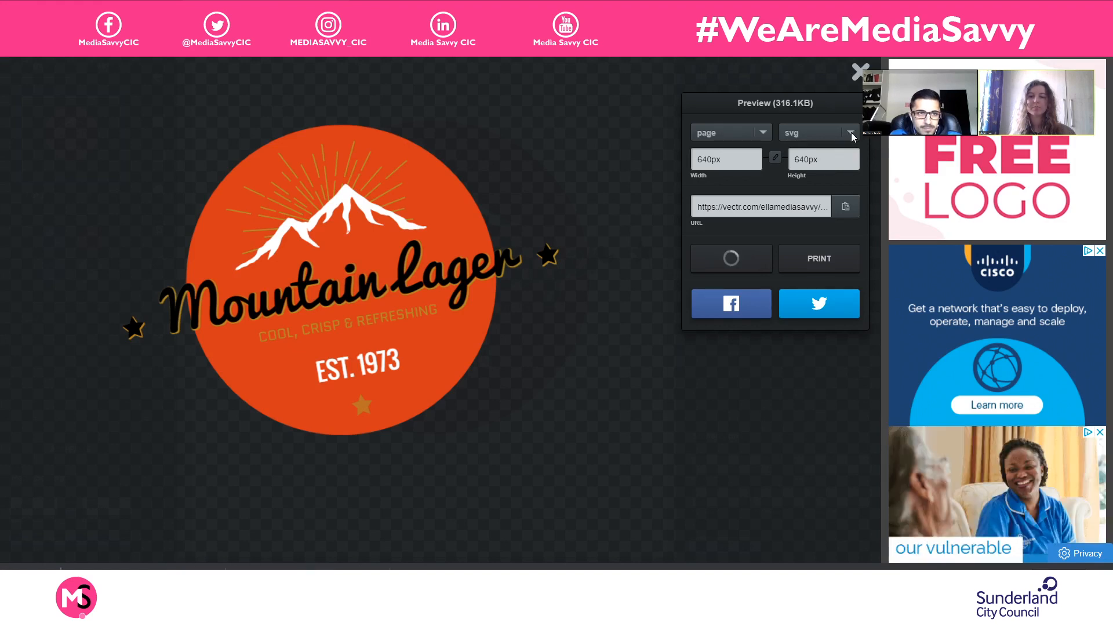
- Download the page with the large orange logo as a PNG and close the export preview
{"action": "left_click", "coordinate": [851, 132]}
{"action": "left_click", "coordinate": [833, 161]}
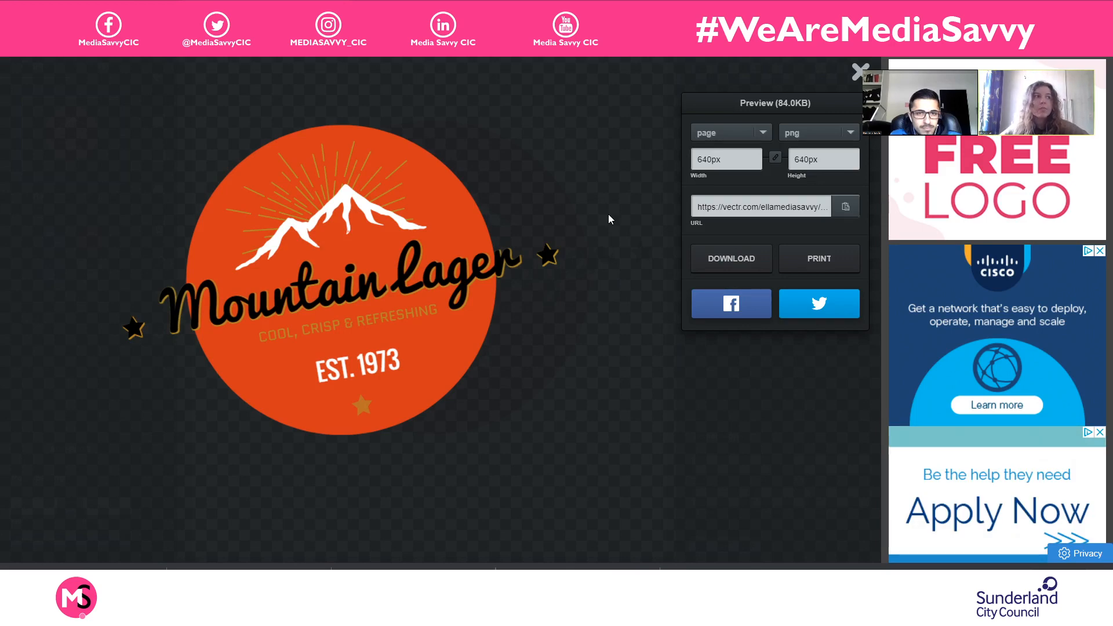
{"action": "left_click", "coordinate": [860, 72]}
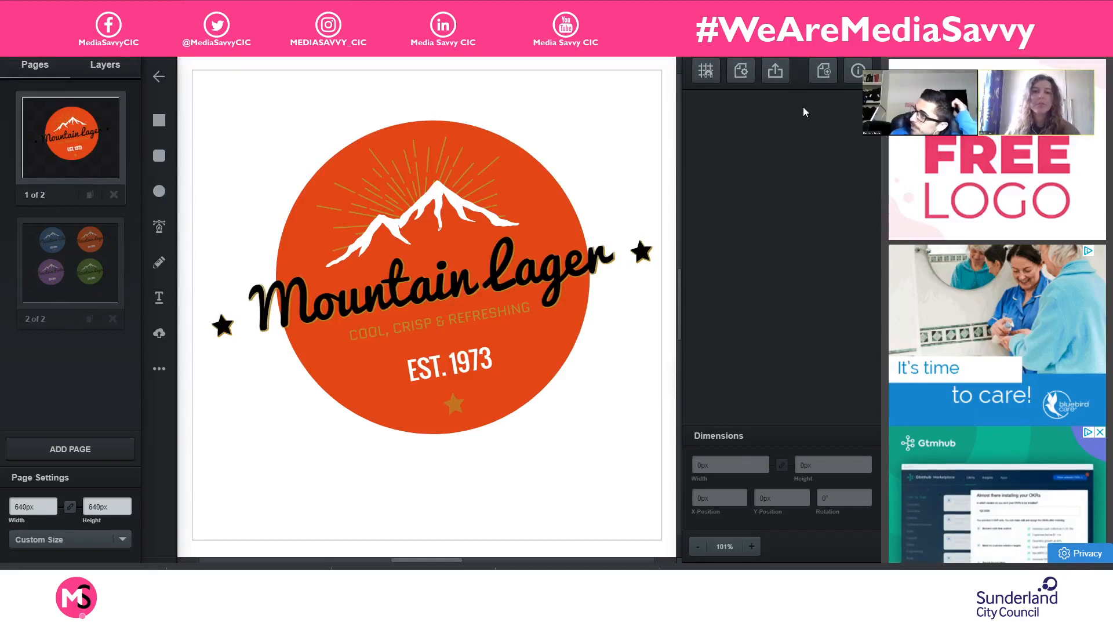